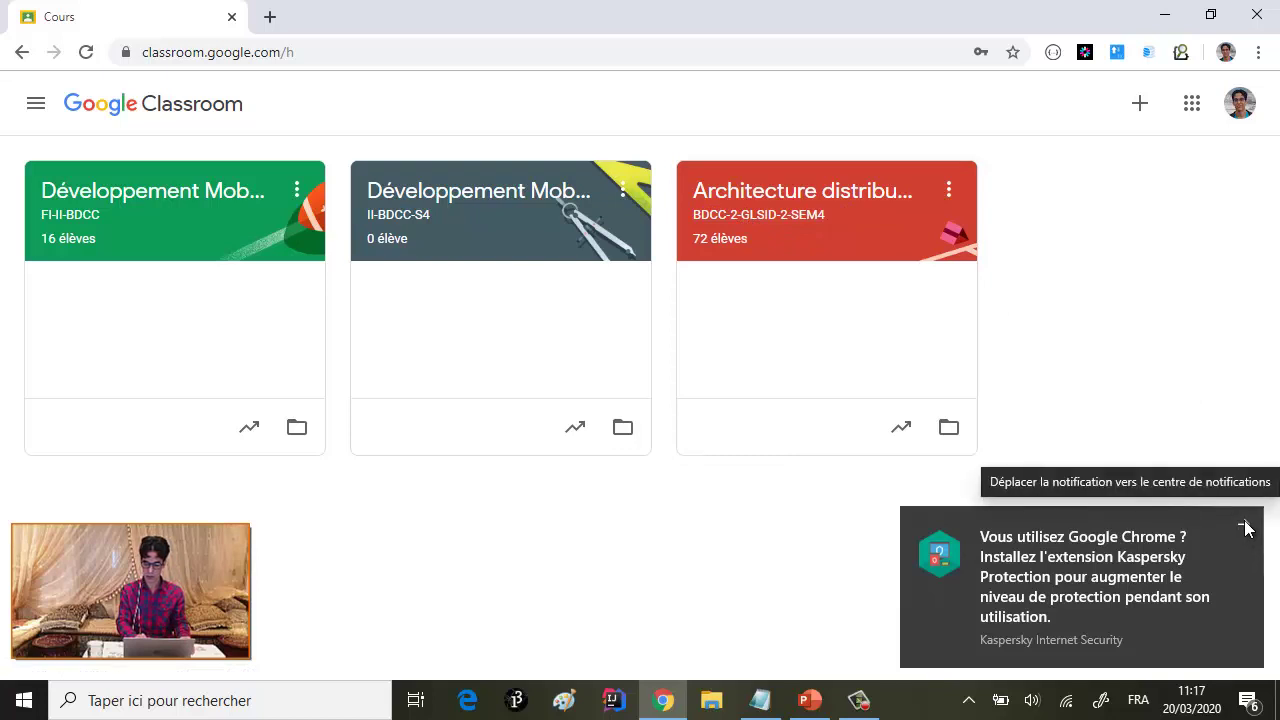
- Dismiss the Kaspersky notification and toggle the navigation drawer to return to the course list
left_click(1243, 524)
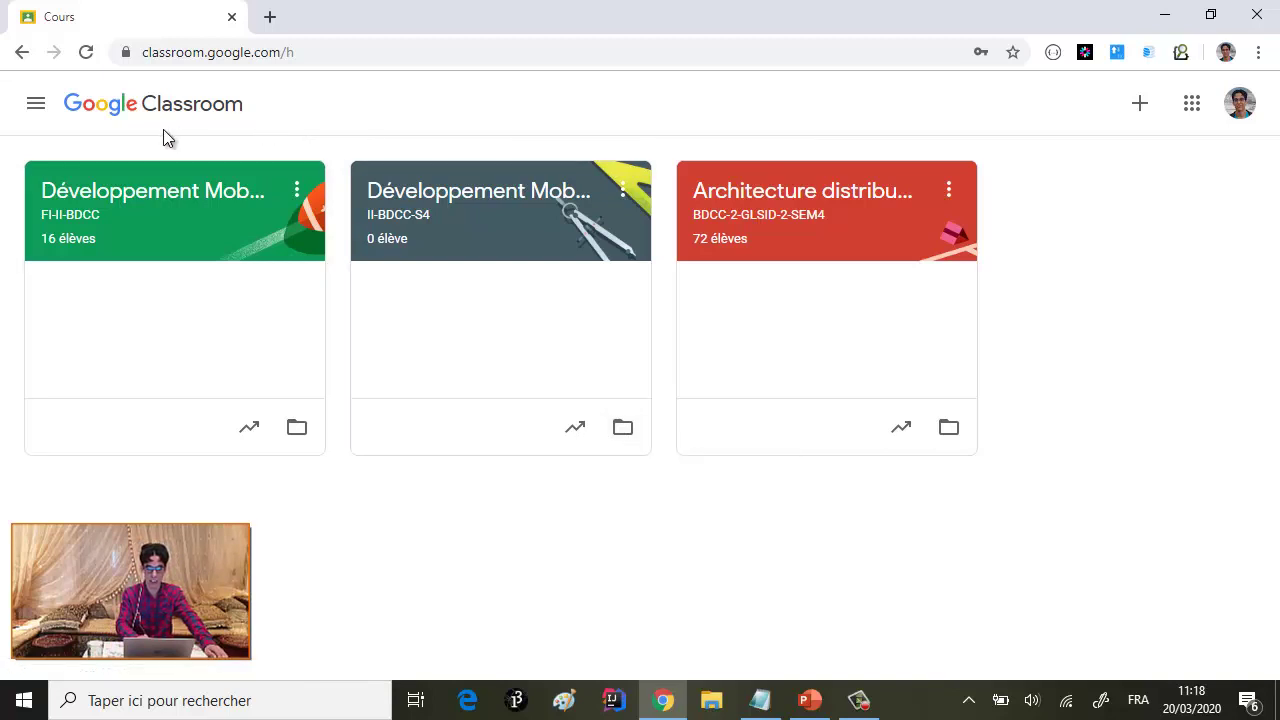
left_click(36, 110)
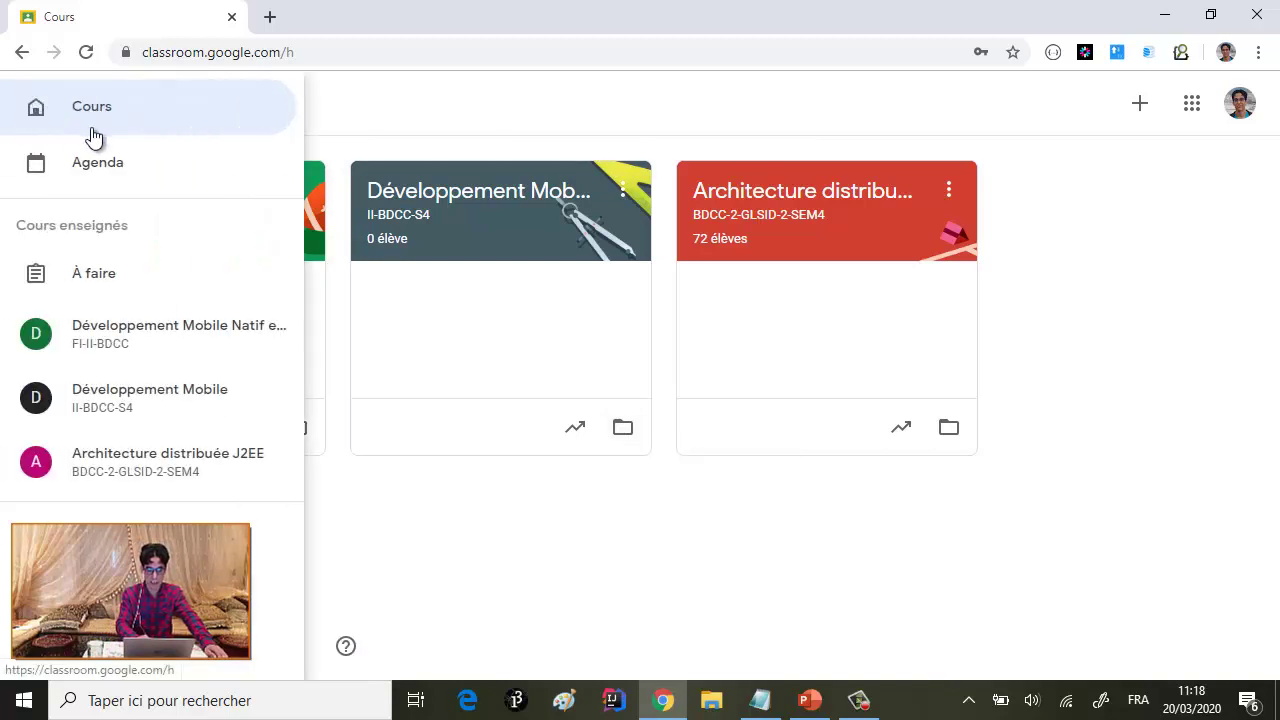
left_click(100, 113)
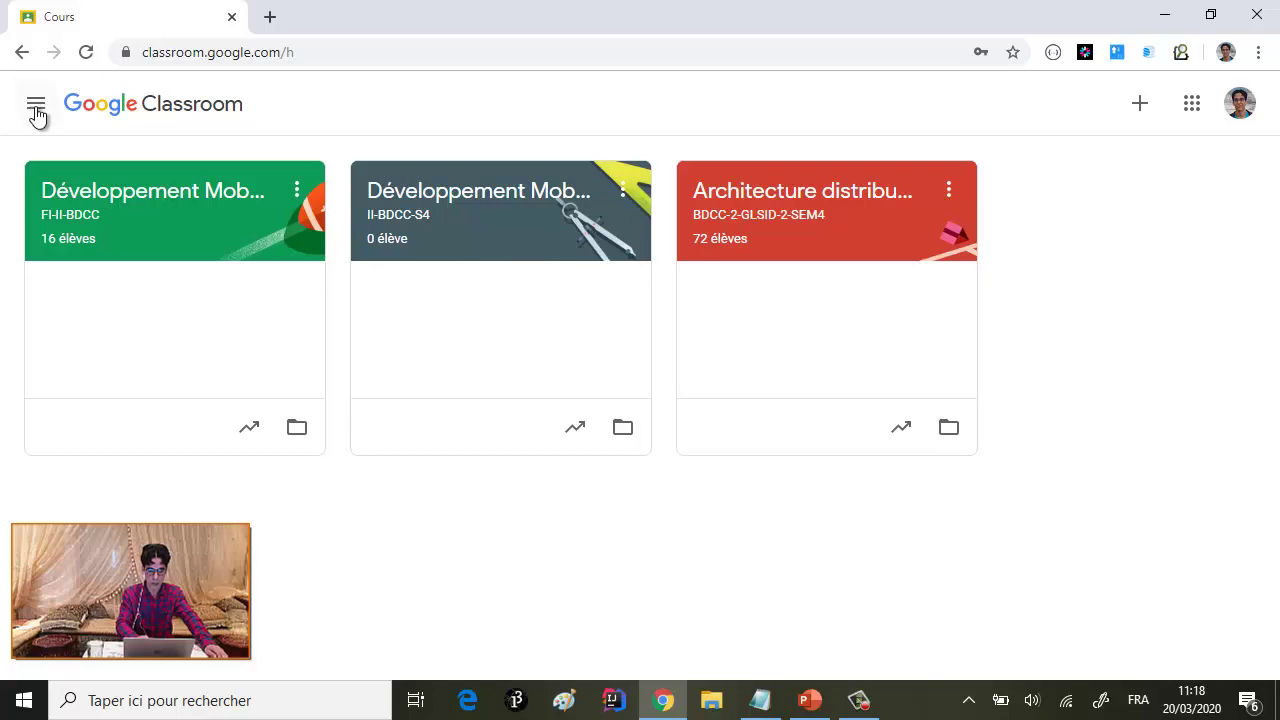
left_click(36, 110)
left_click(100, 121)
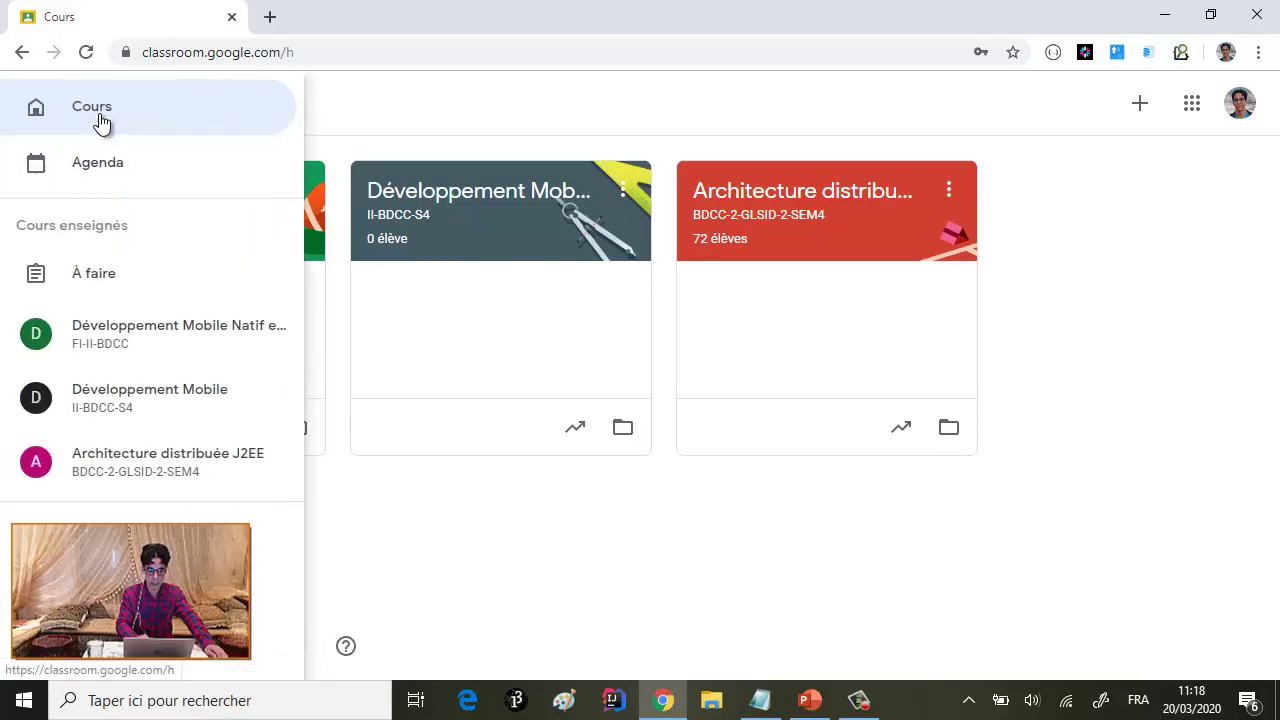
- Start a new course with the Créer un cours option from the + menu
left_click(1141, 104)
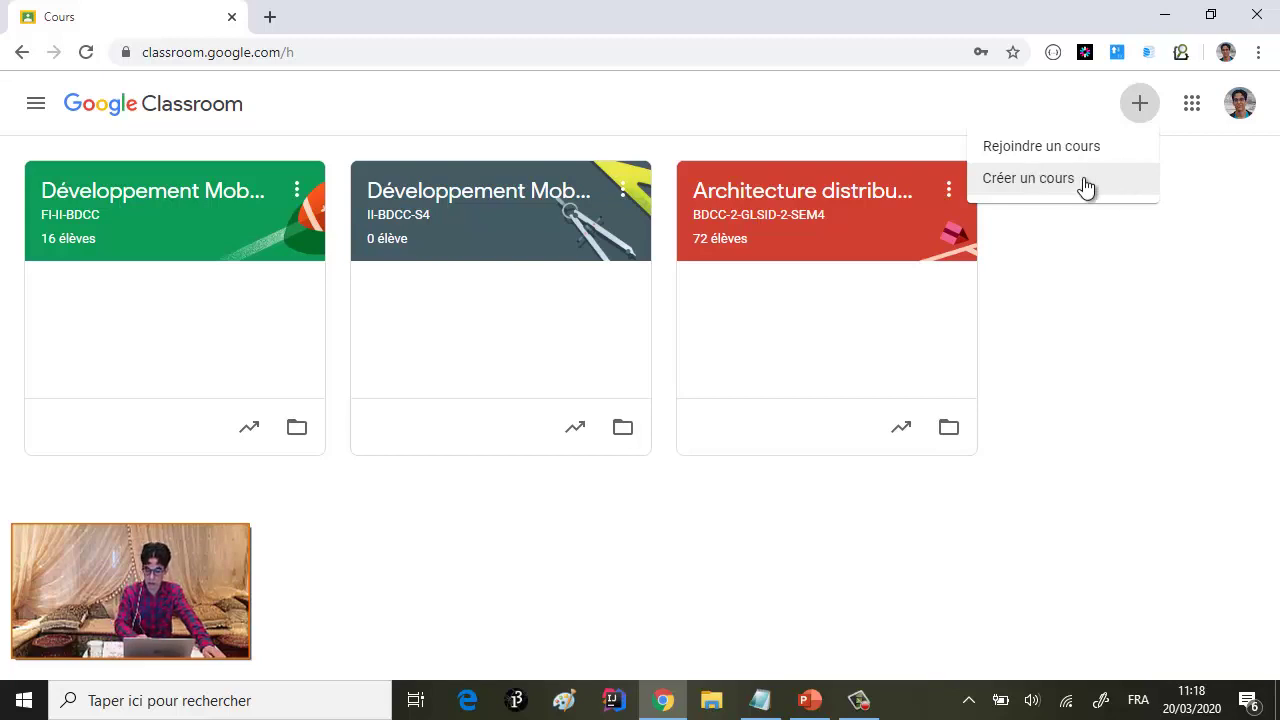
left_click(1045, 180)
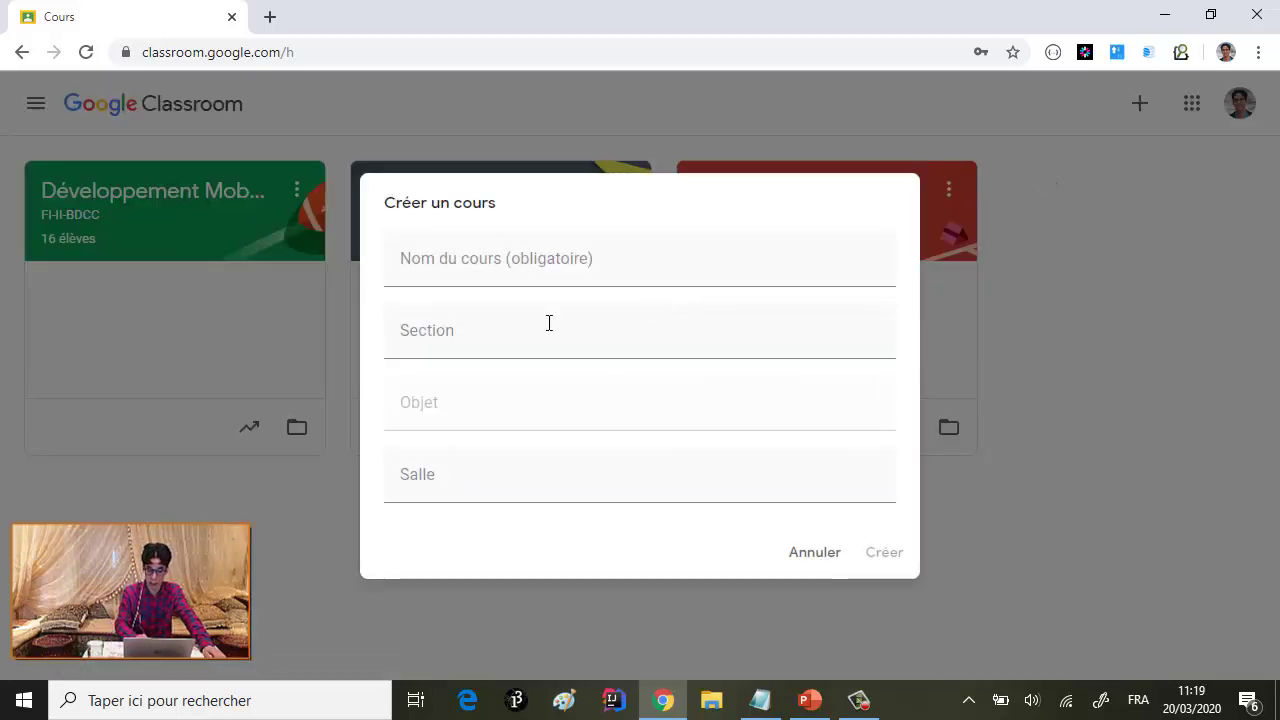
- Name the course 'Intelligence Artificielle Distribuée et Systèmes Multi Agents' with section FI-IIBDCC
left_click(477, 268)
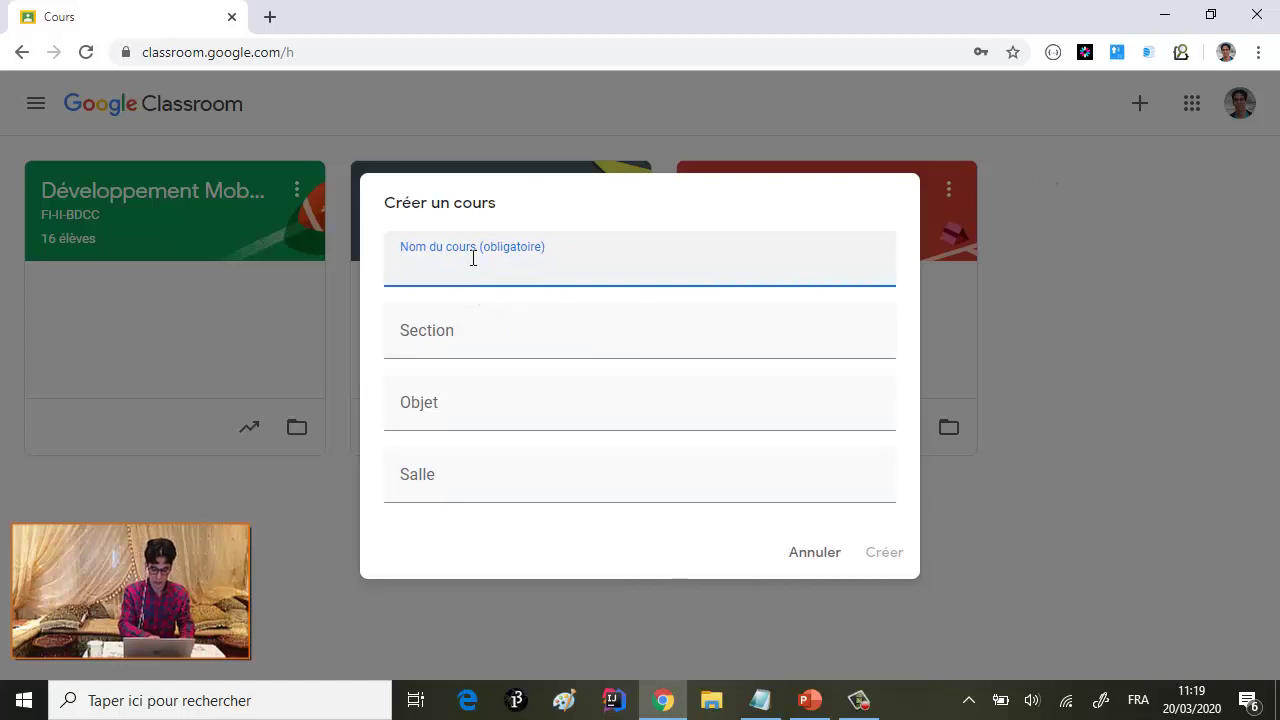
type("INte")
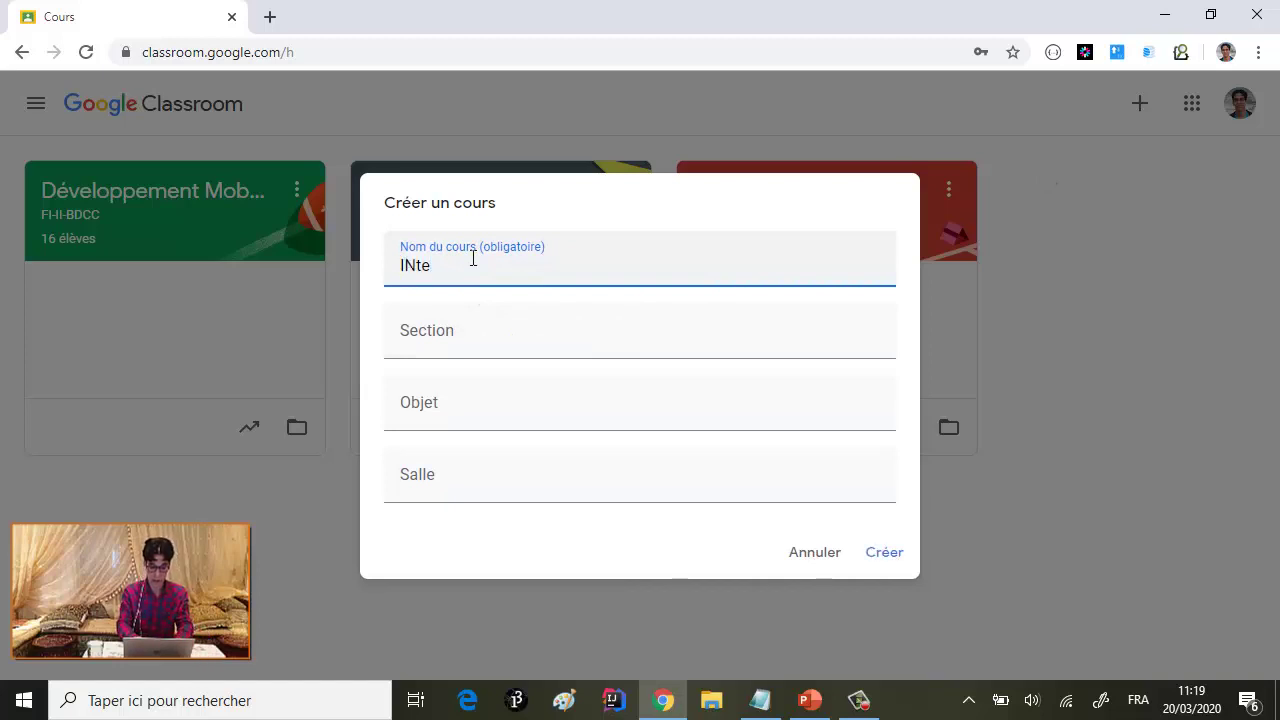
key("BackSpace")
key("BackSpace")
key("BackSpace")
type("n")
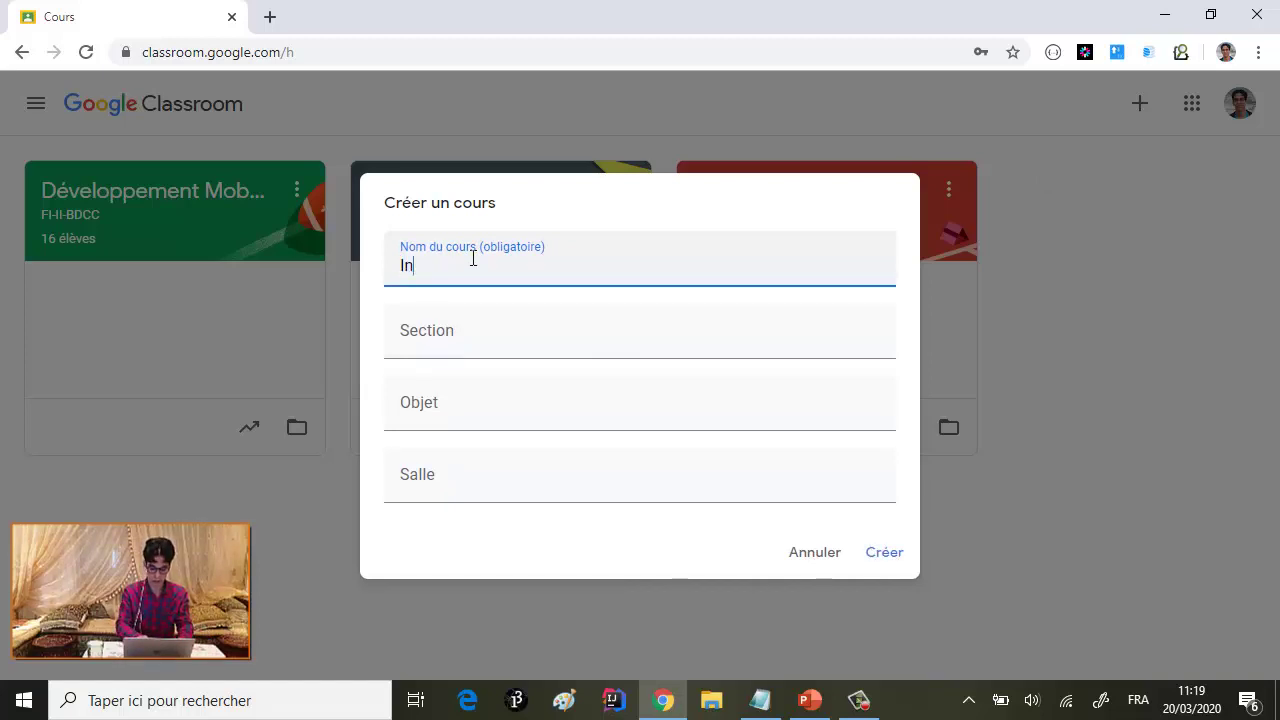
type("telligence ")
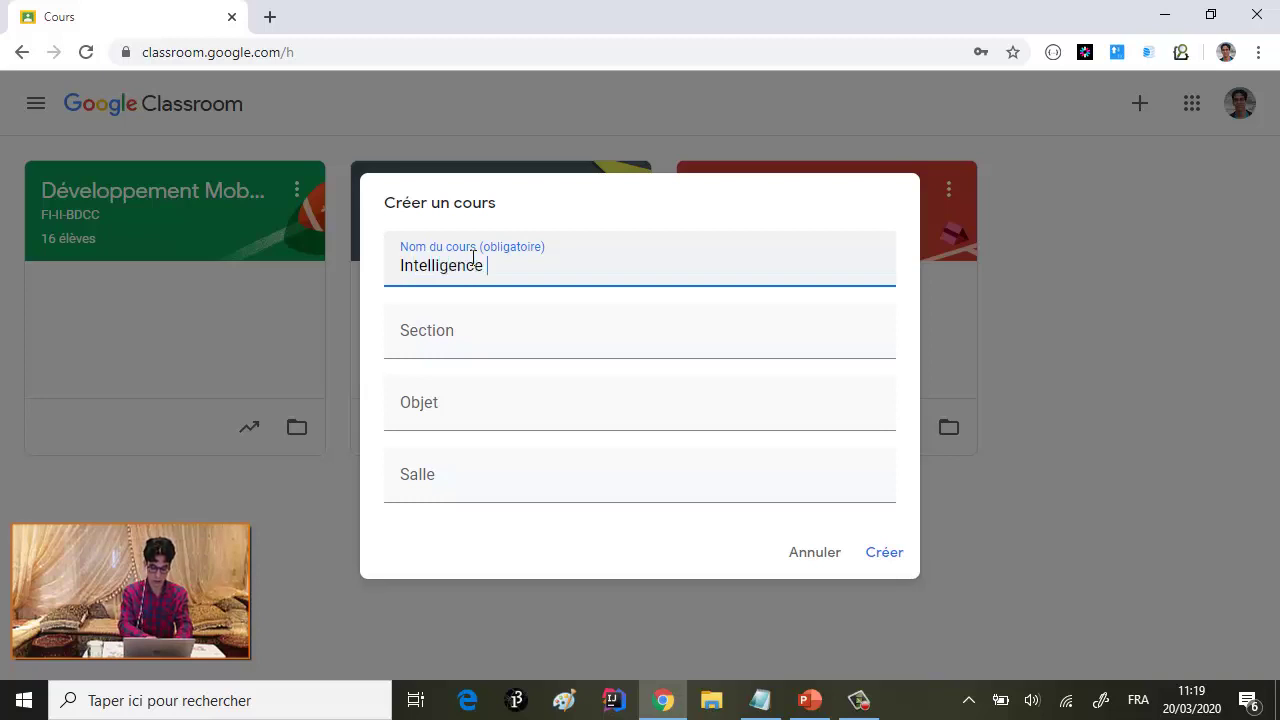
type("Artific")
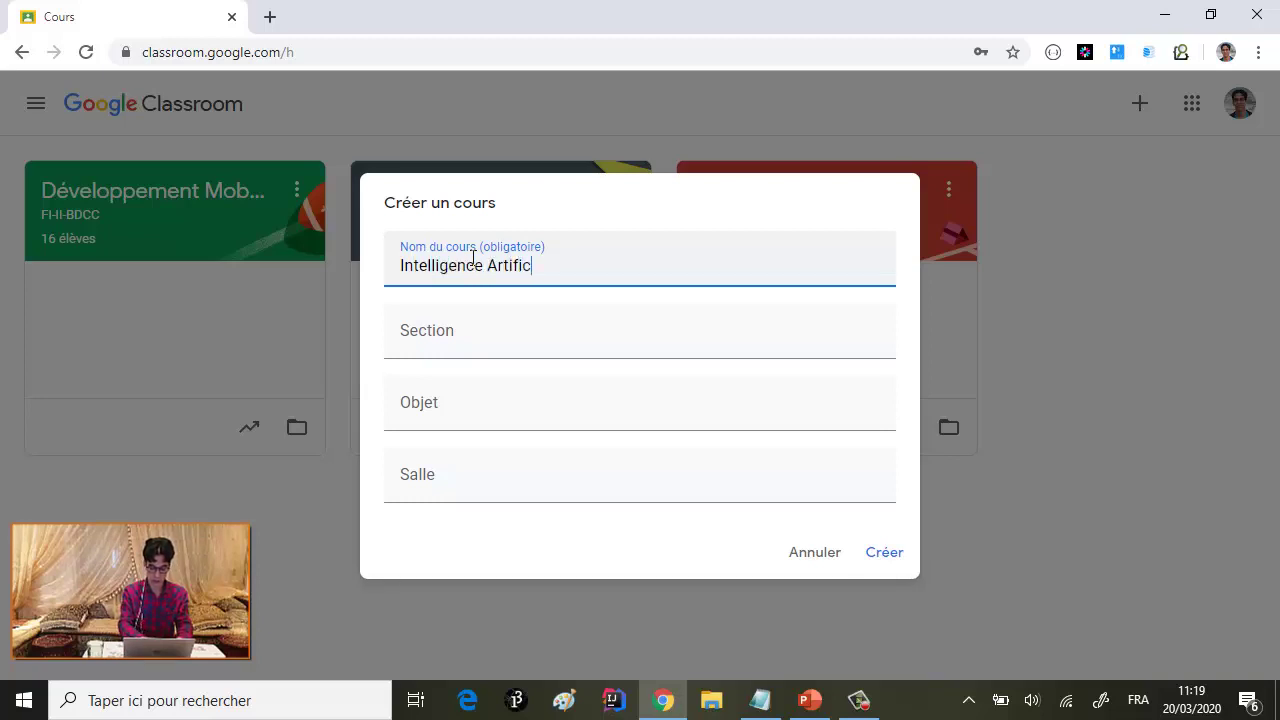
type("ielle Distr")
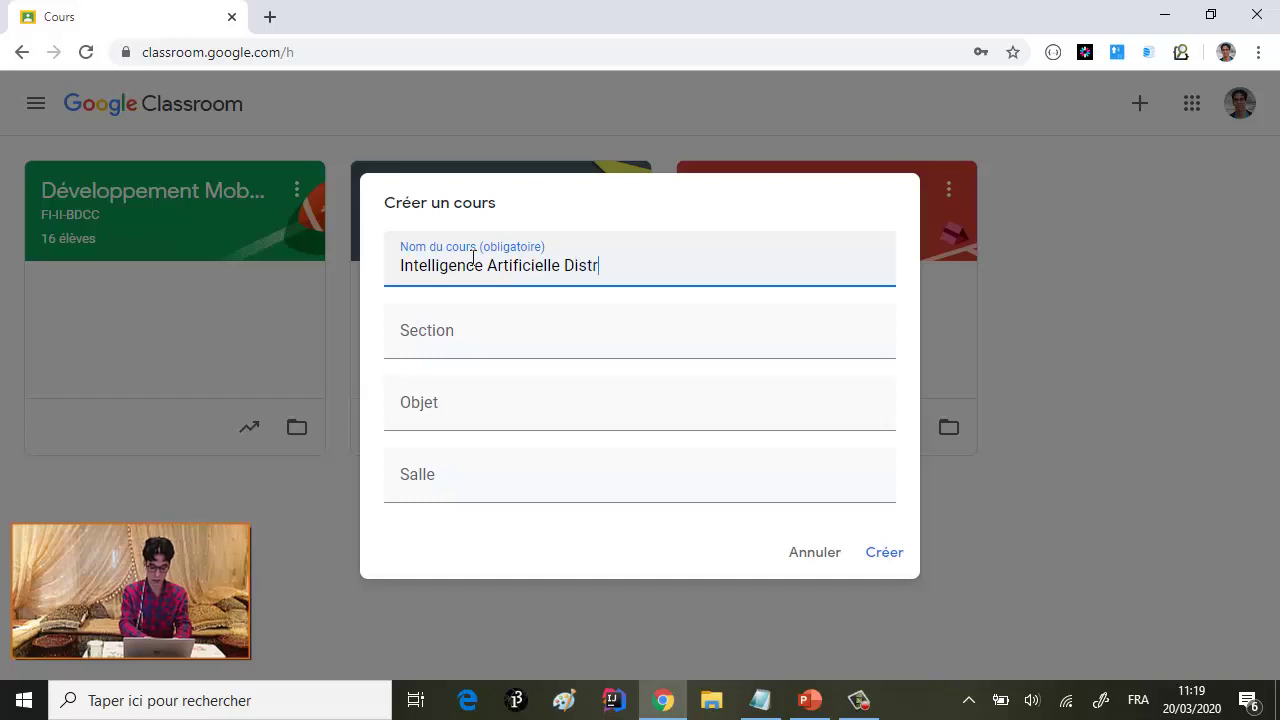
type("ibuée et")
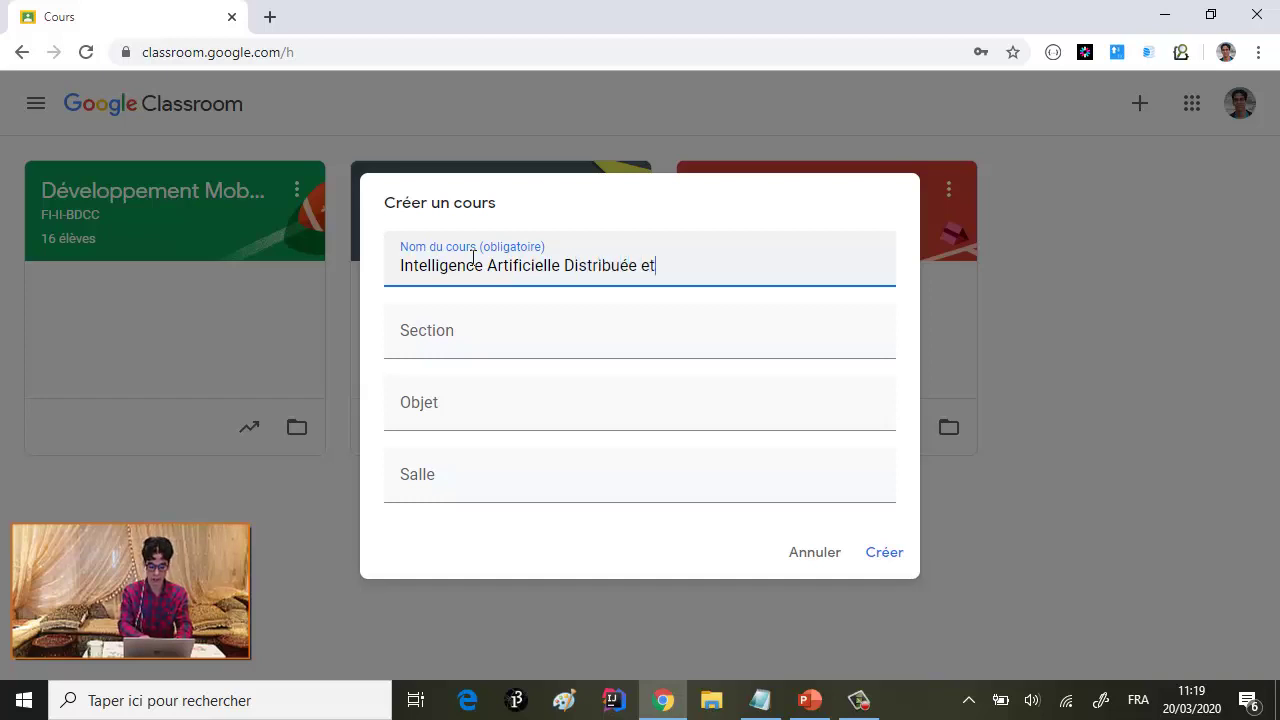
type(" Système")
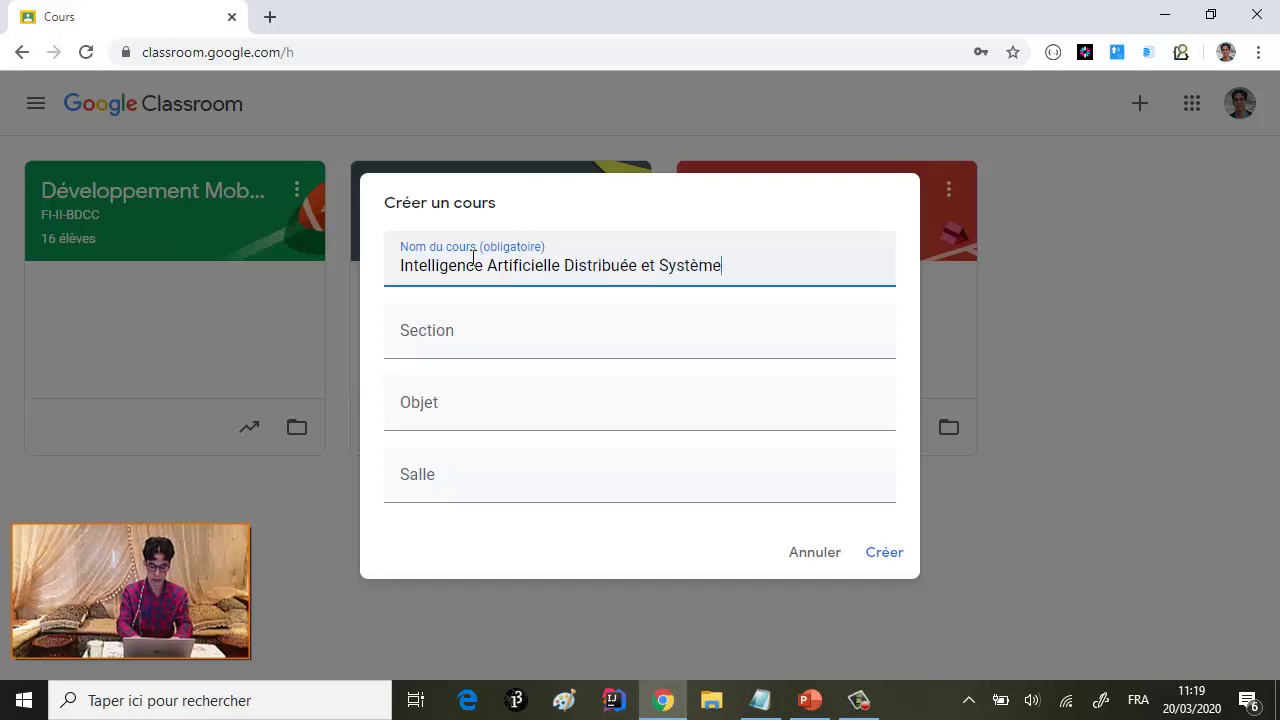
type("s Multi ")
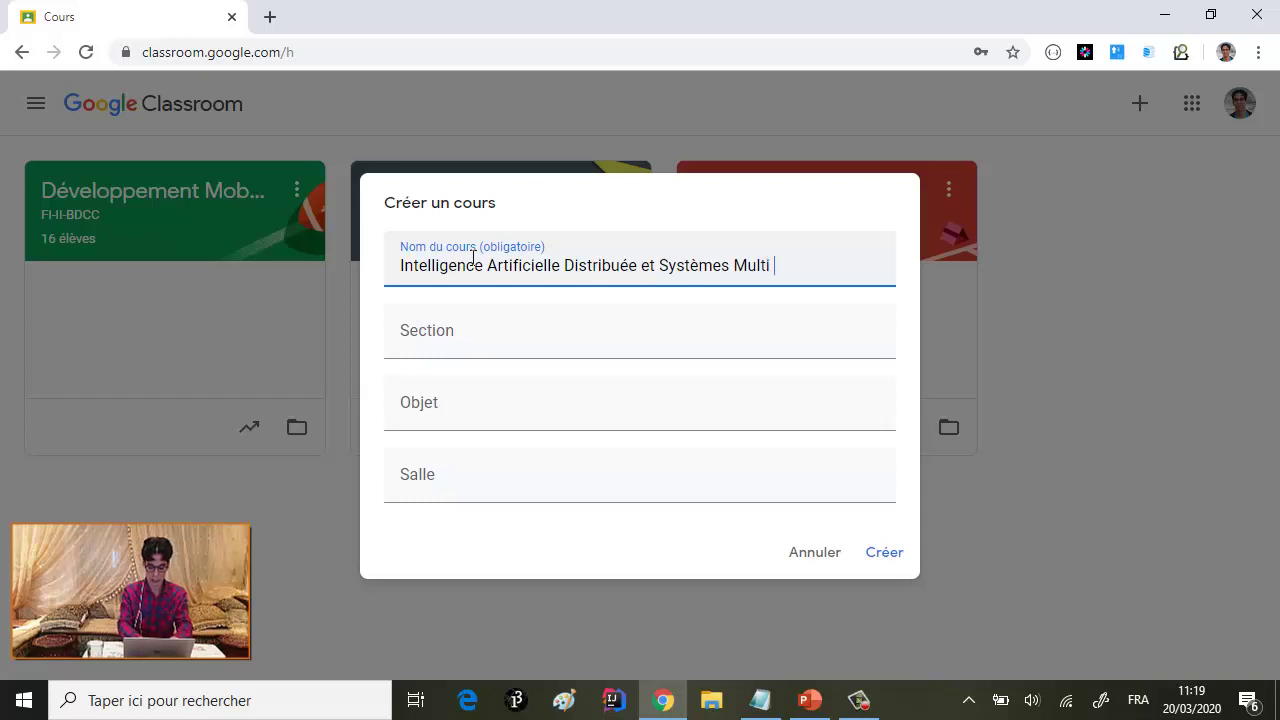
type("Agents")
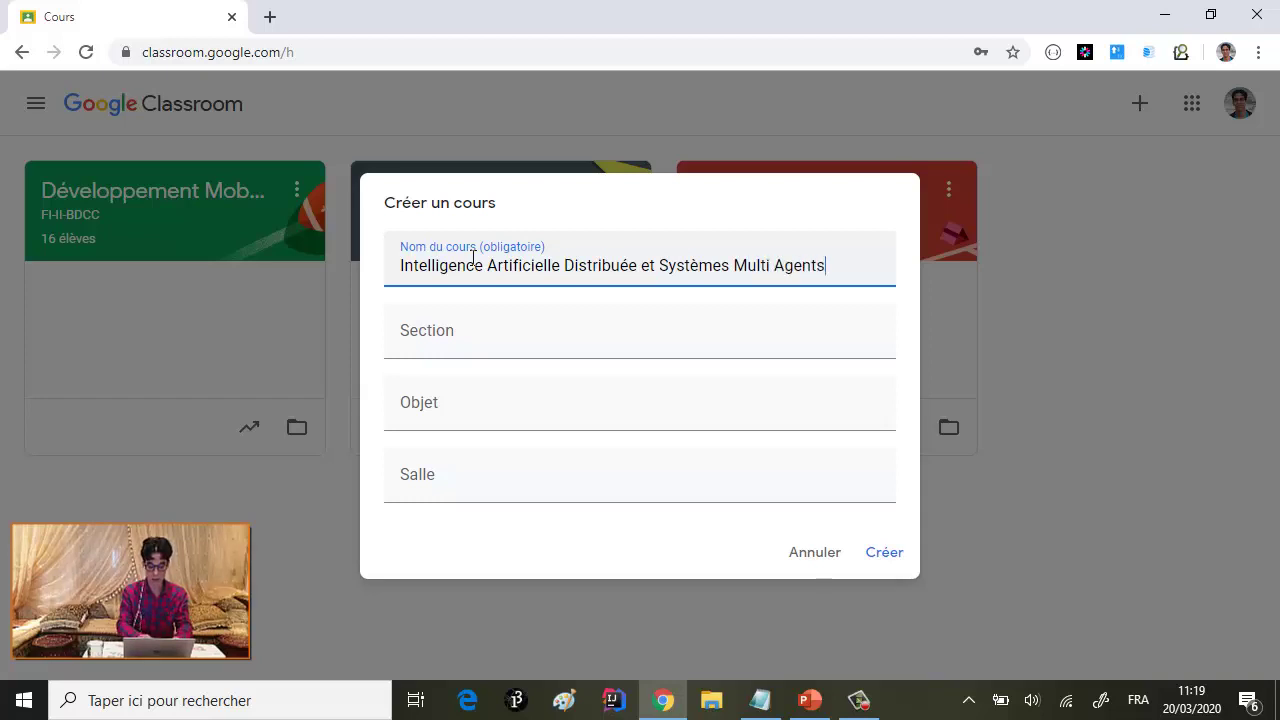
left_click(459, 335)
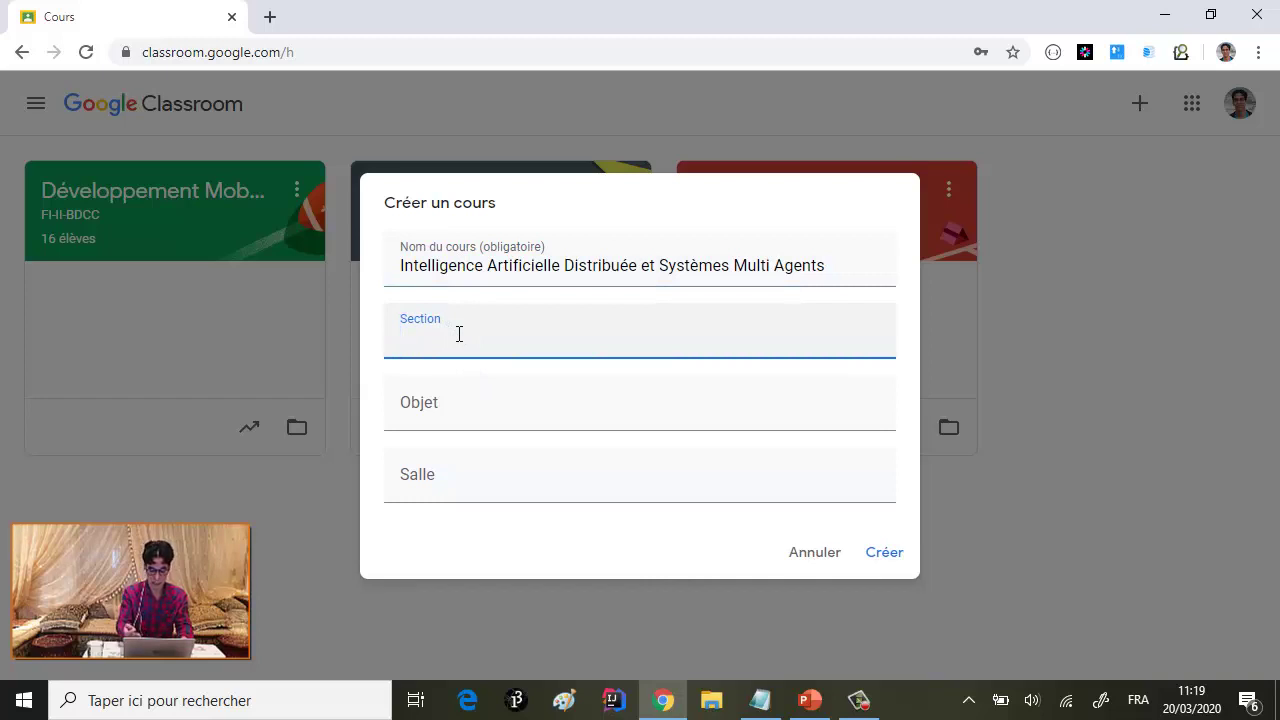
type("FI-II")
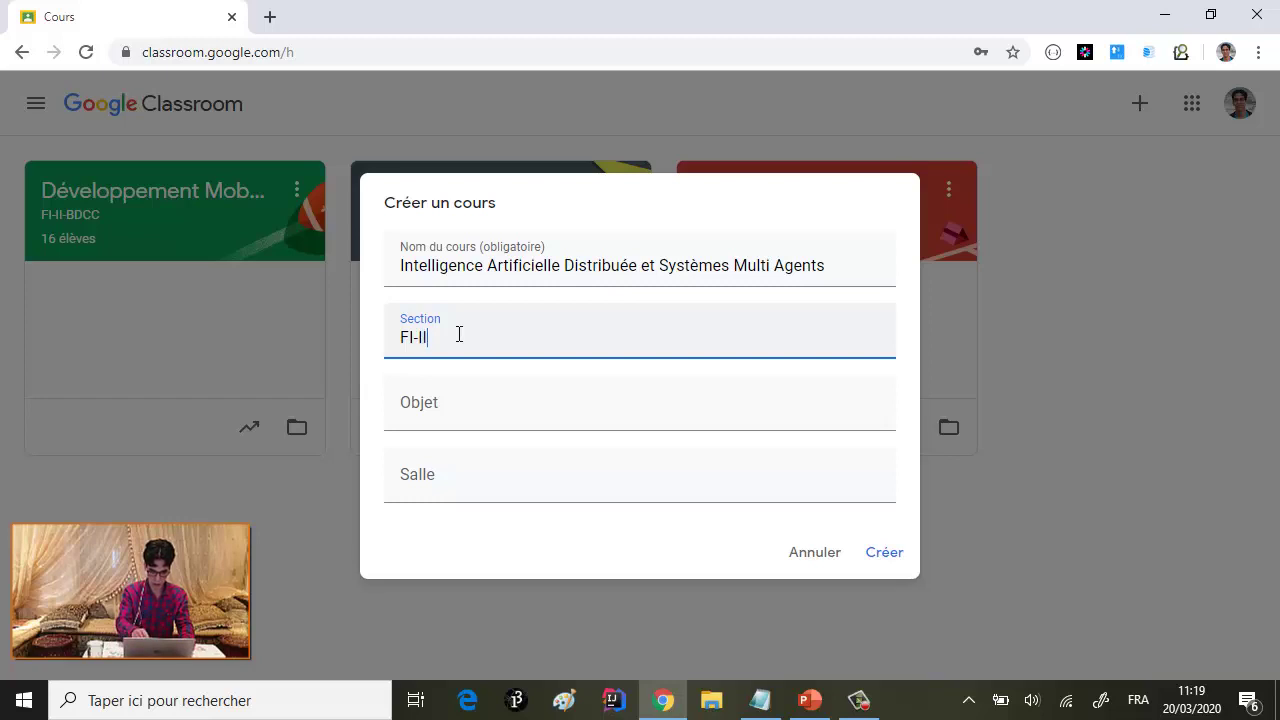
type("BD")
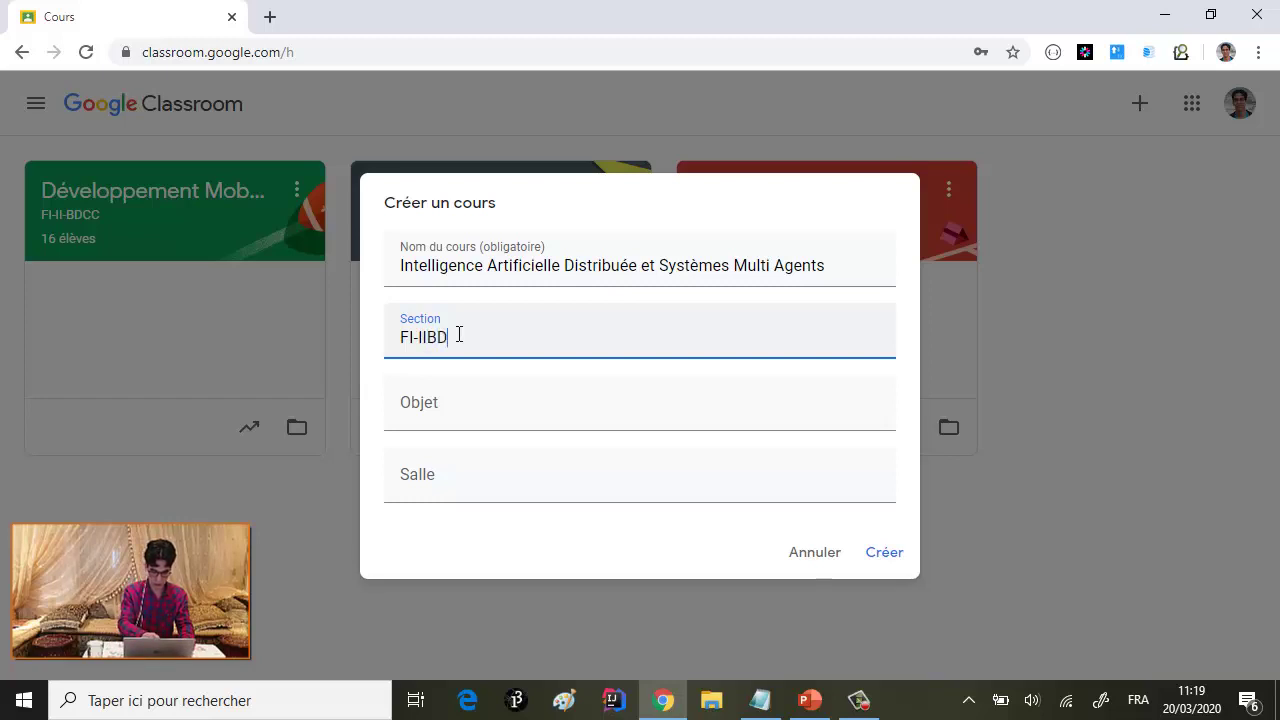
type("CC")
- Enter the subject 'Mise en oeuvre de l'IAD en utilisant les SMA' and create the course
left_click(464, 418)
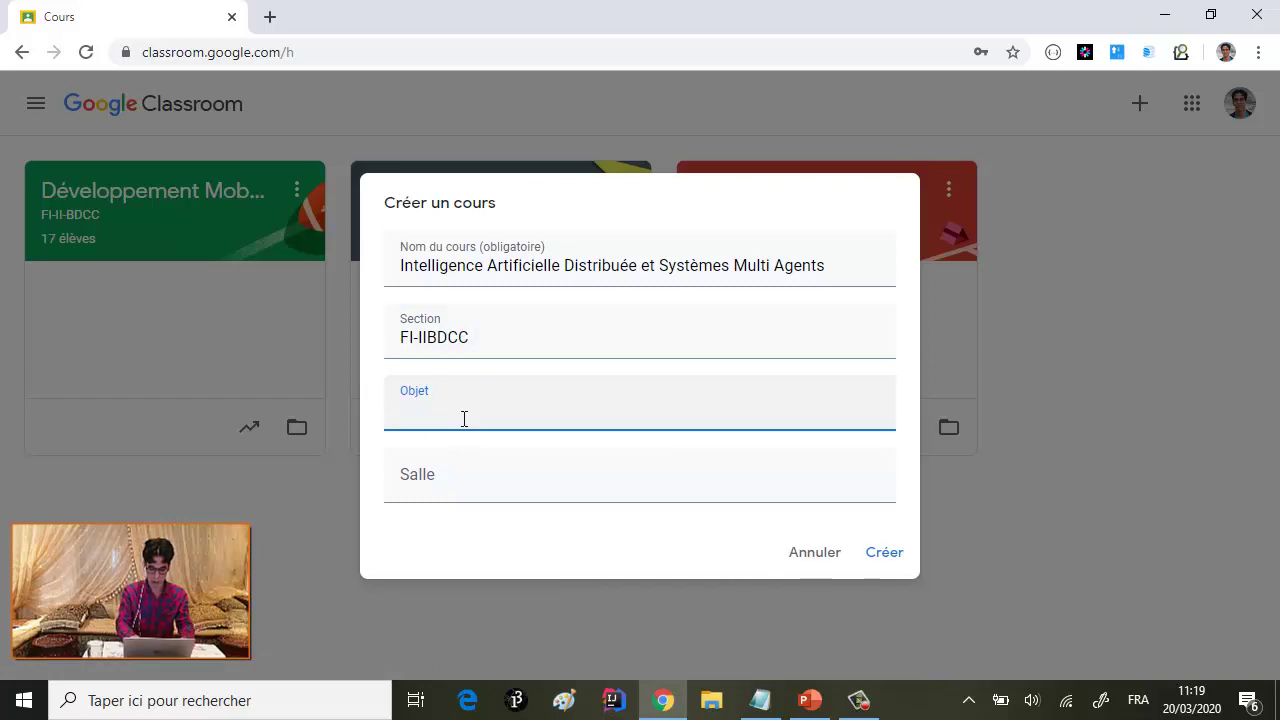
type("Mette")
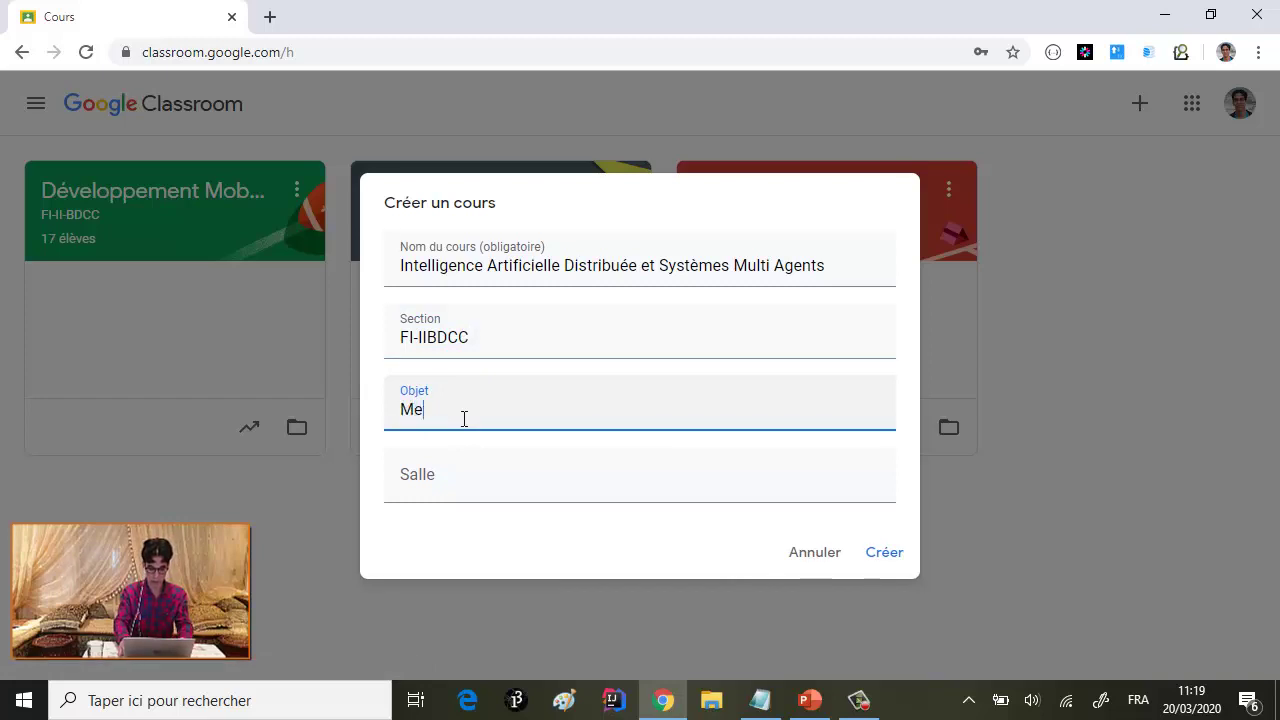
key("BackSpace")
key("BackSpace")
type("Mist")
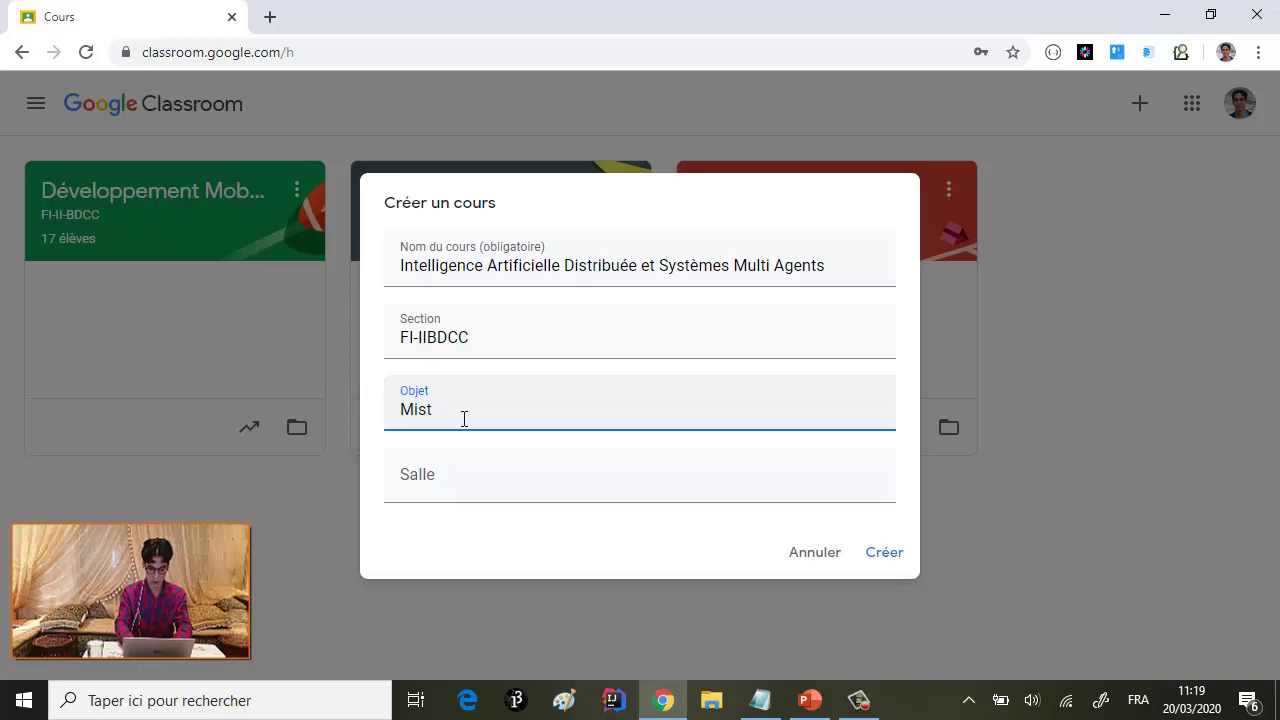
key("BackSpace")
type("e en oeuv")
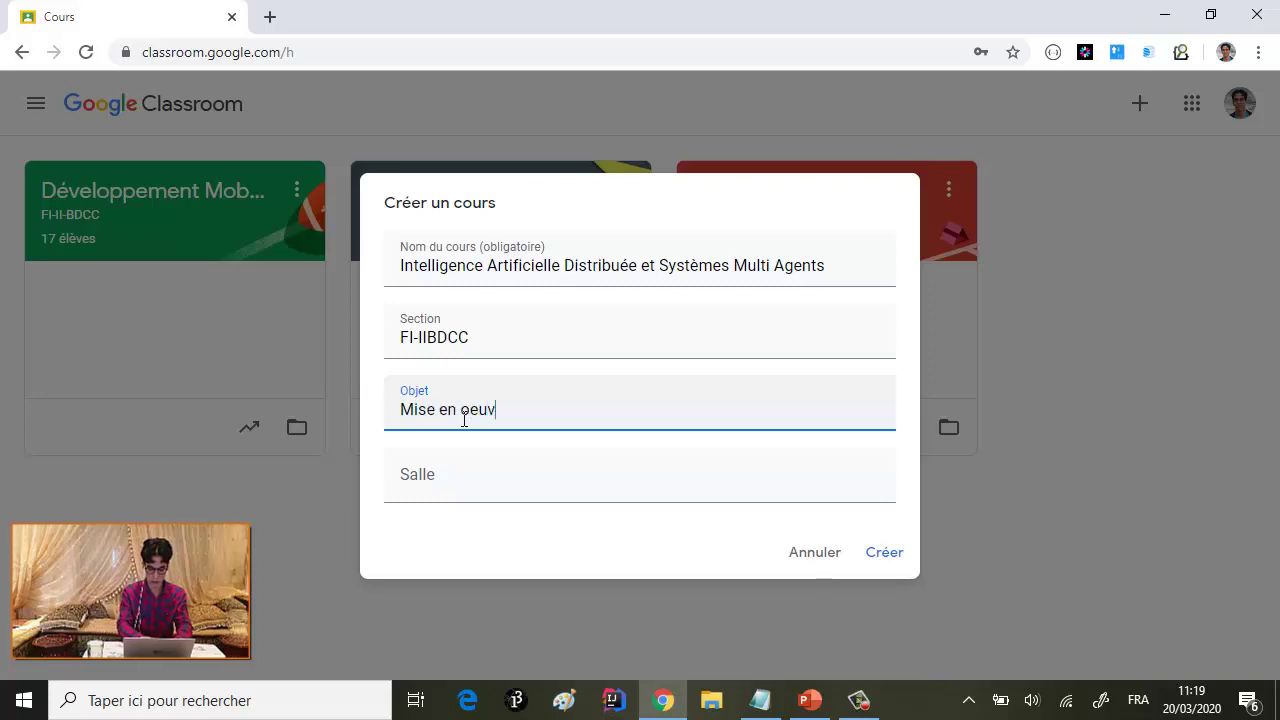
type("re des")
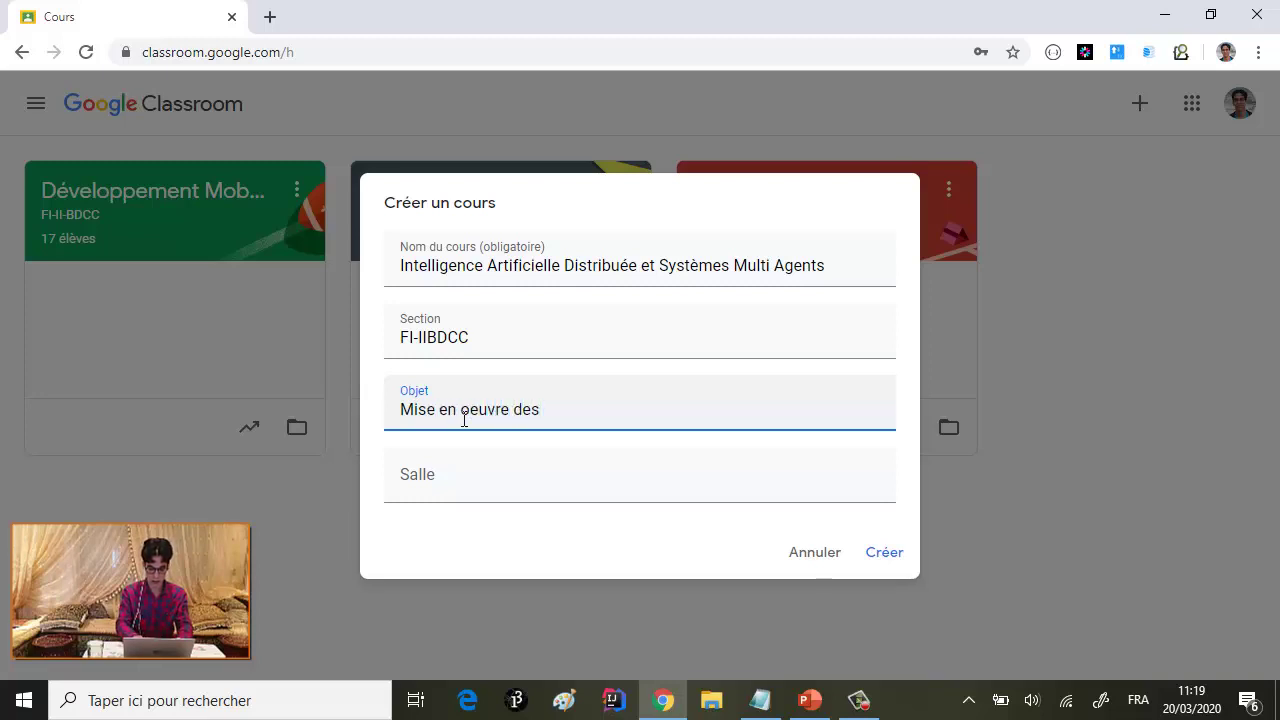
key("BackSpace")
key("BackSpace")
type("e l'IAD")
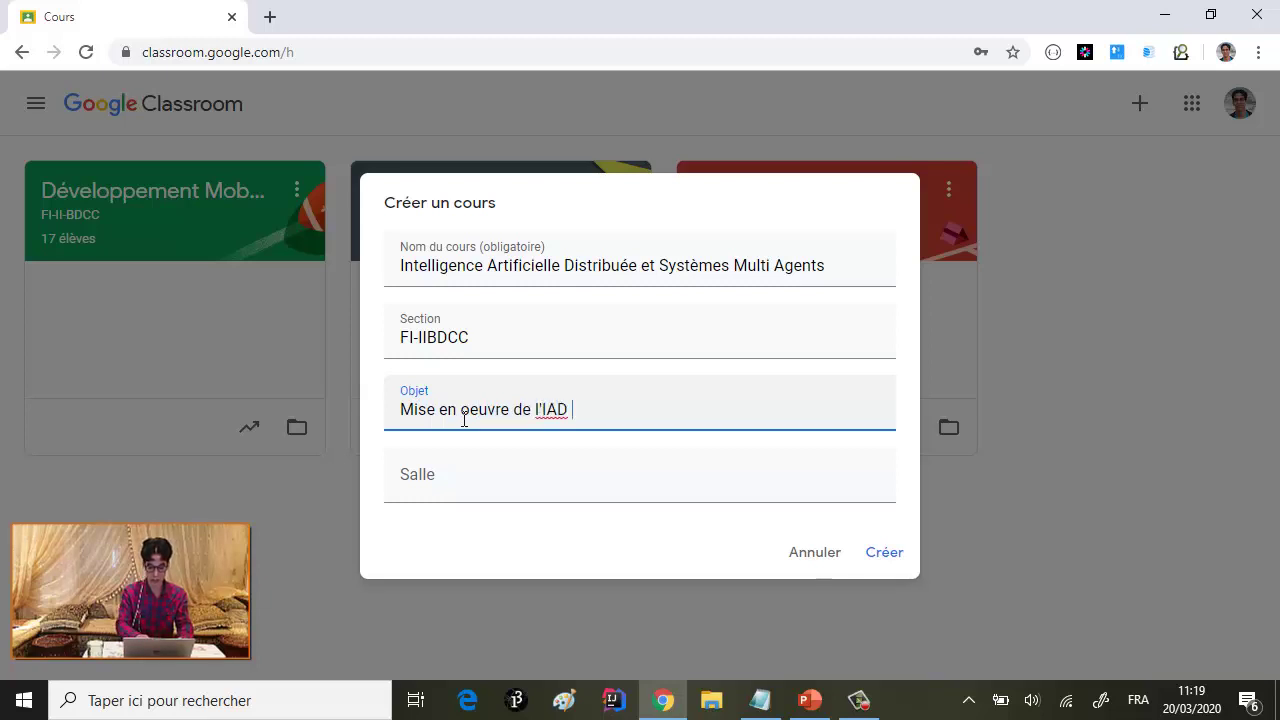
type(" en ut")
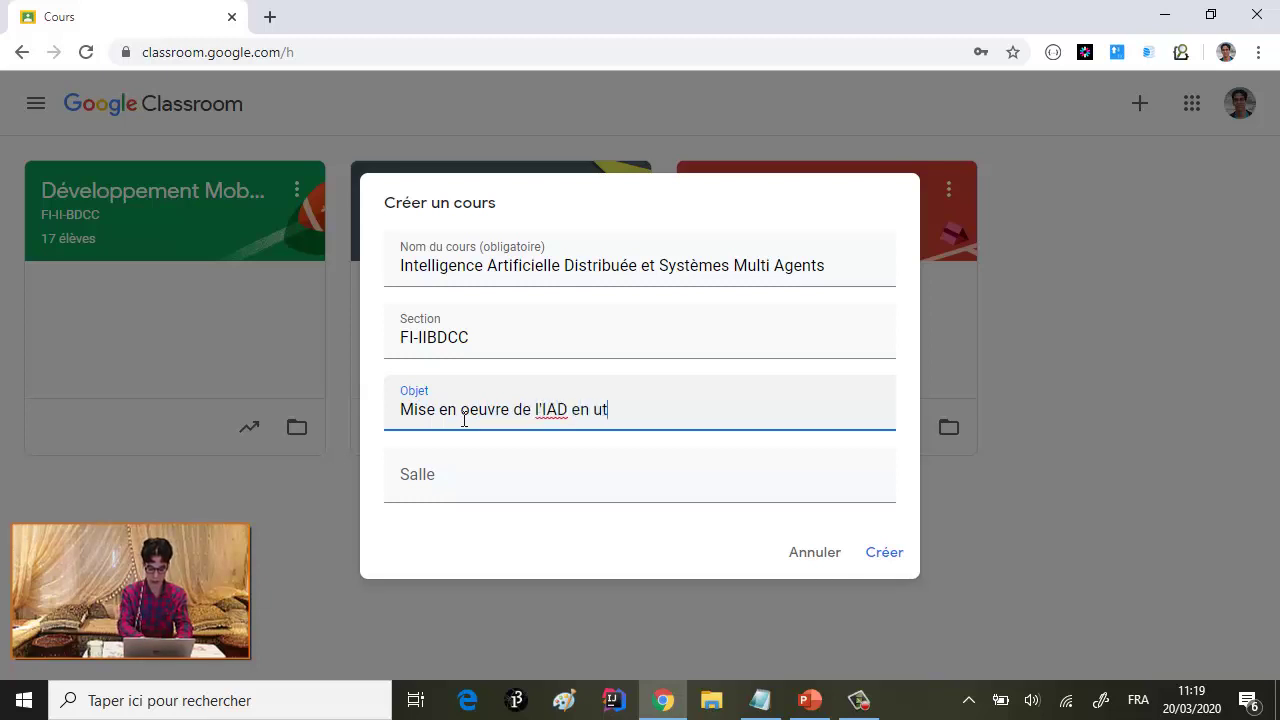
type("ilisat")
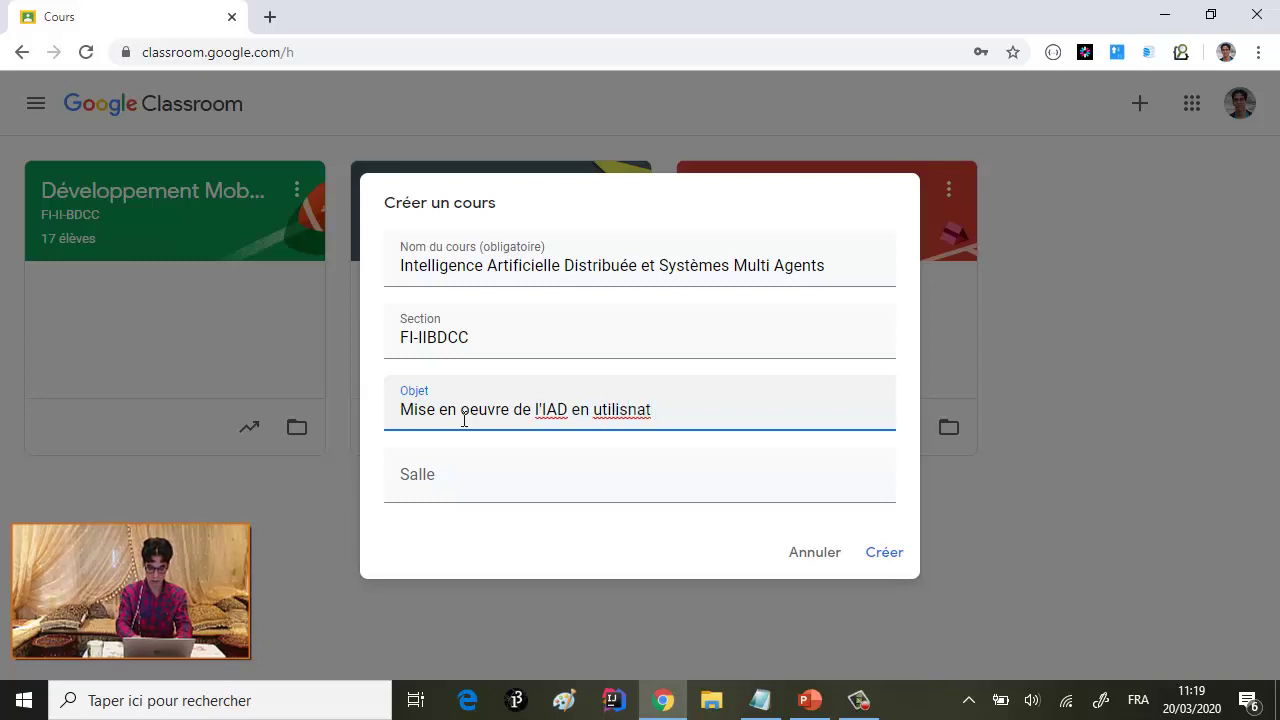
key("BackSpace")
key("BackSpace")
key("BackSpace")
key("BackSpace")
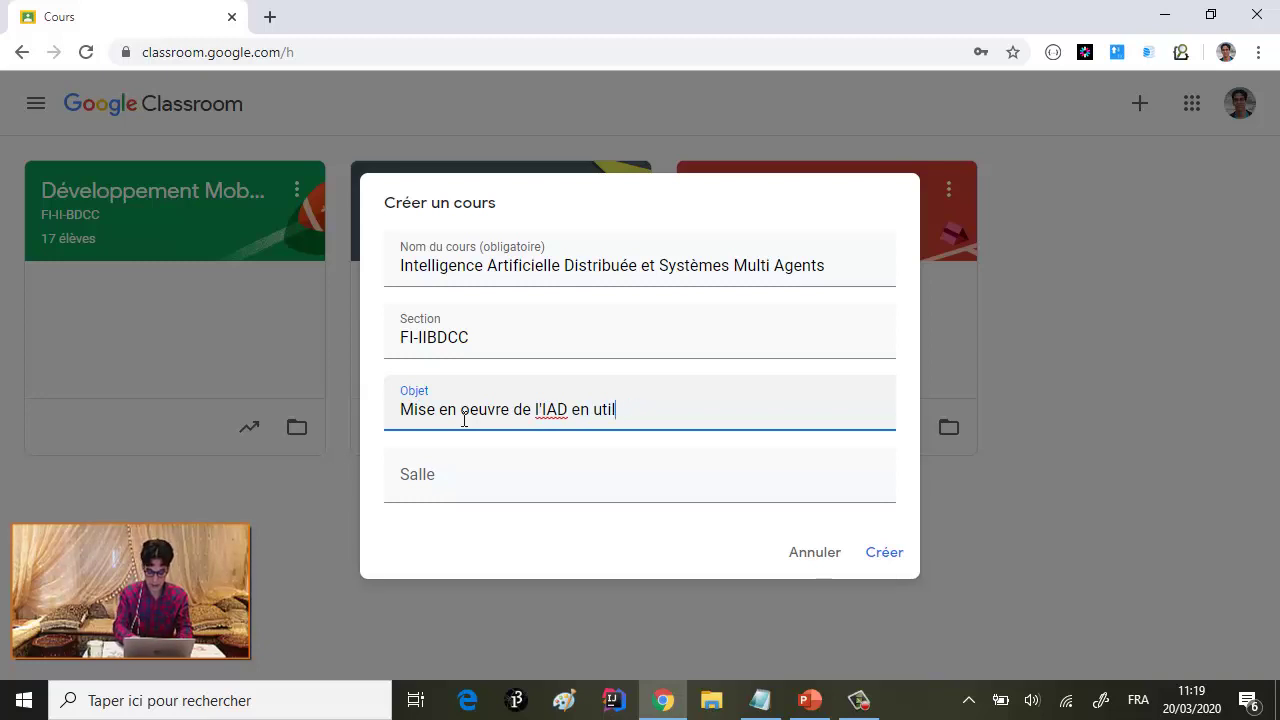
type("isant les ")
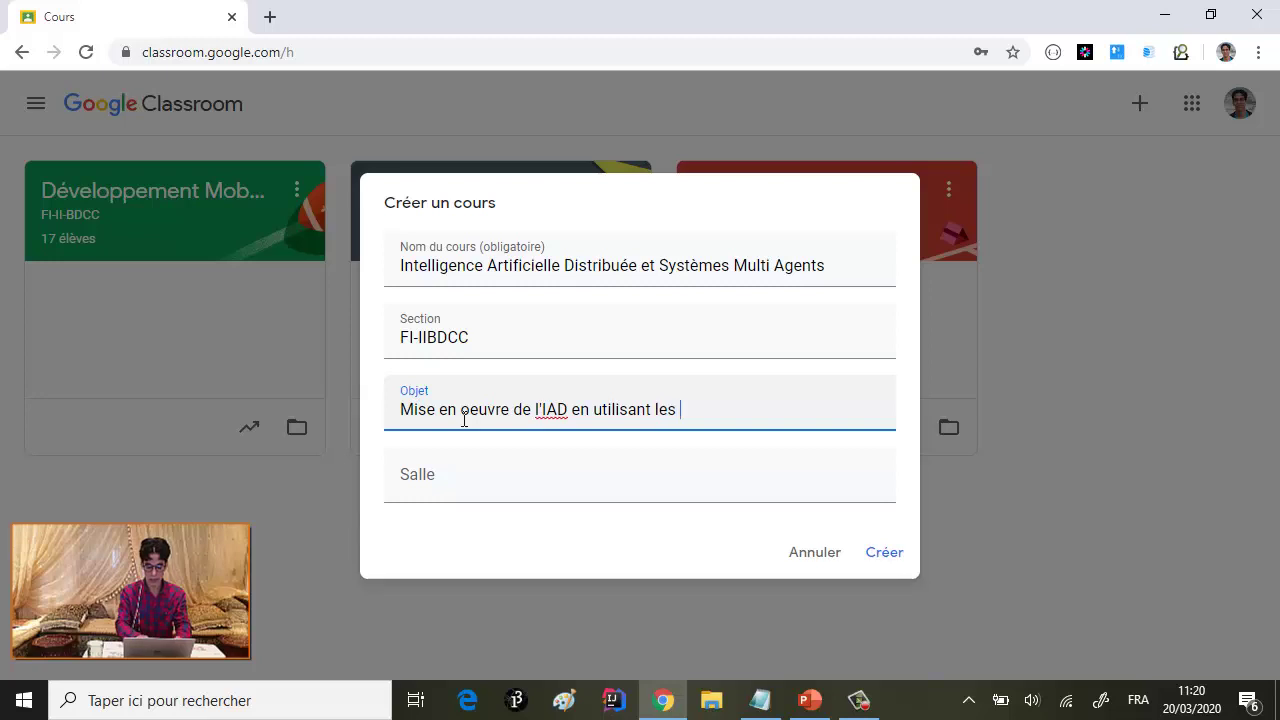
type("SMA")
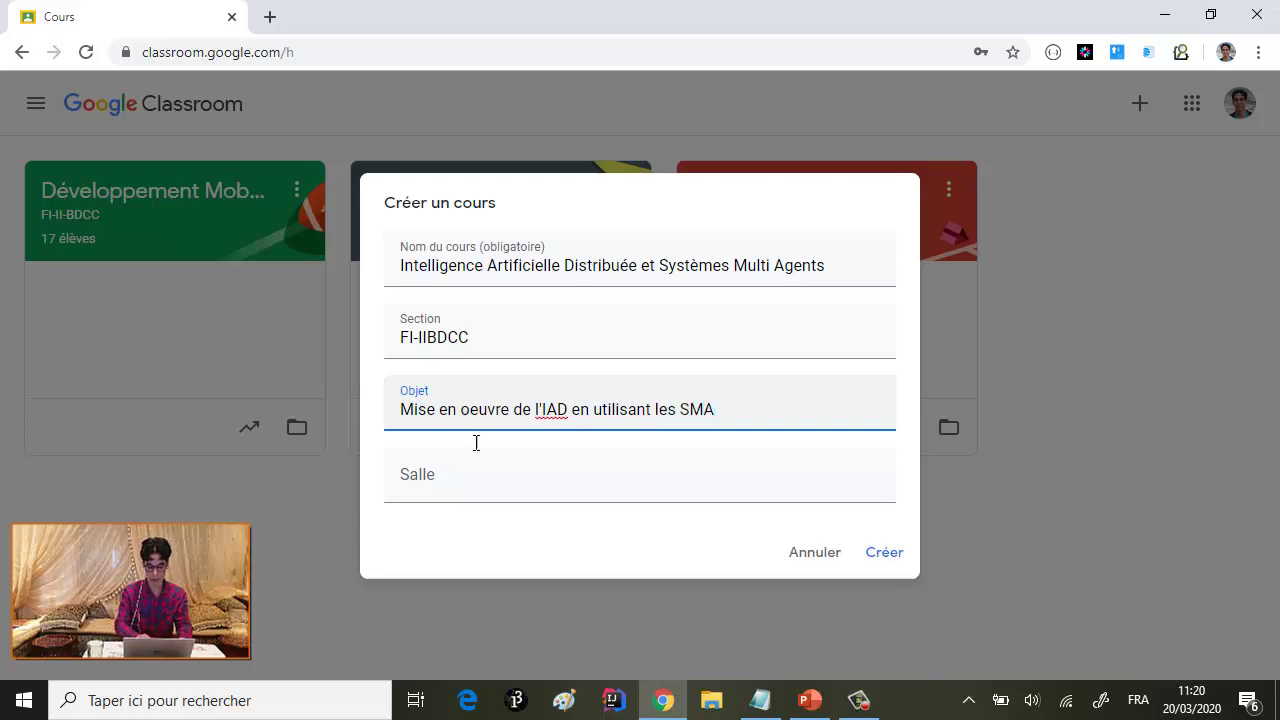
left_click(883, 553)
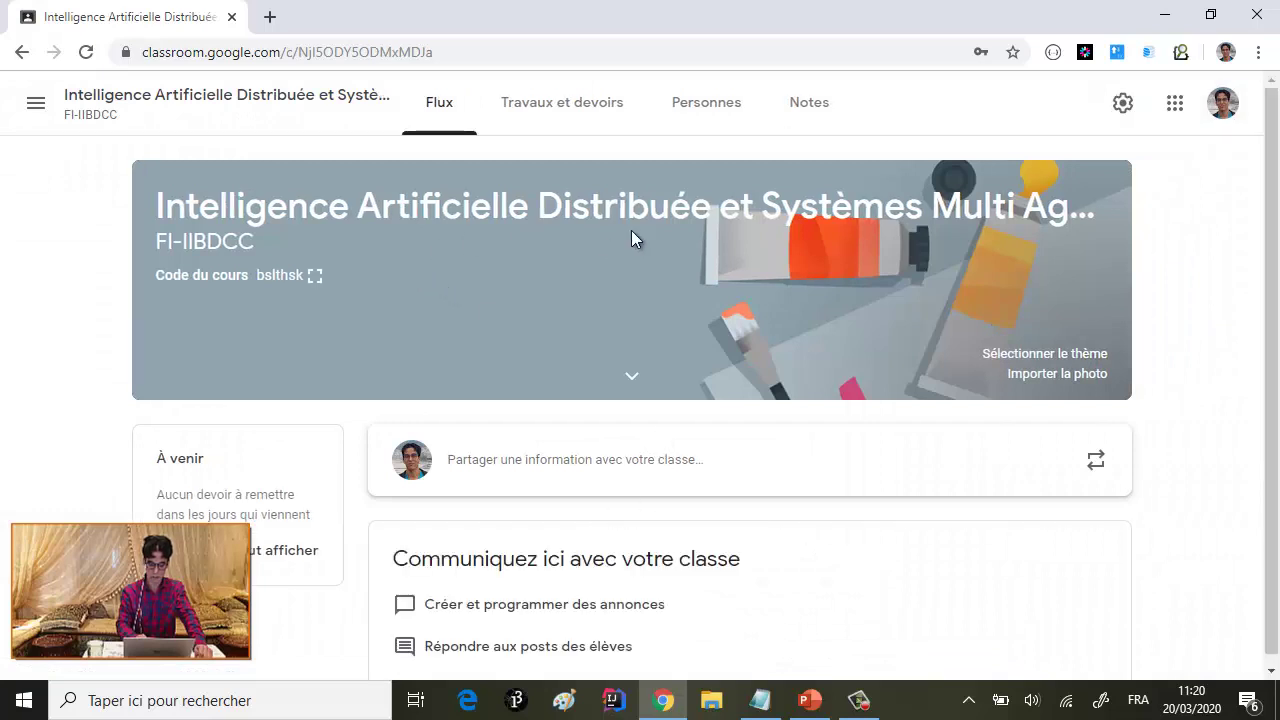
- Scroll through the new FI-IIBDCC course stream to review it
scroll(624, 240, "down", 1)
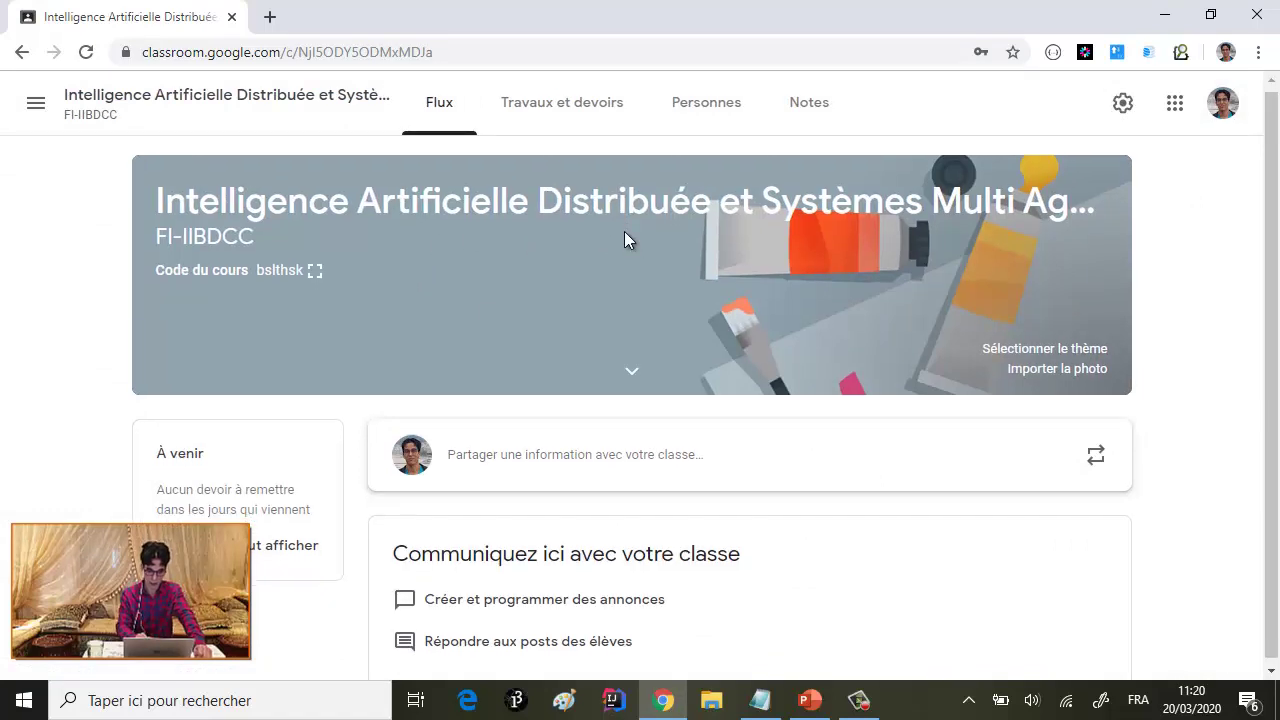
scroll(624, 232, "up", 1)
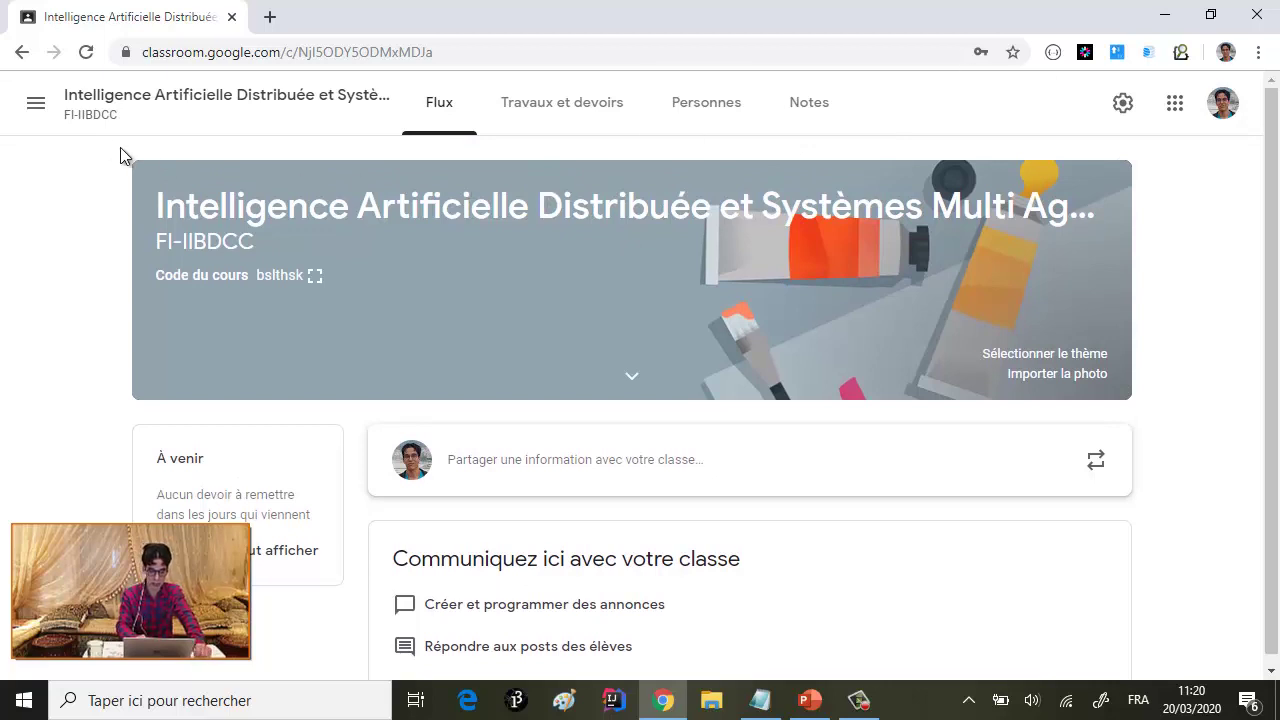
- Visit the Cours overview from the drawer, then reopen the FI-IIBDCC course stream
left_click(38, 108)
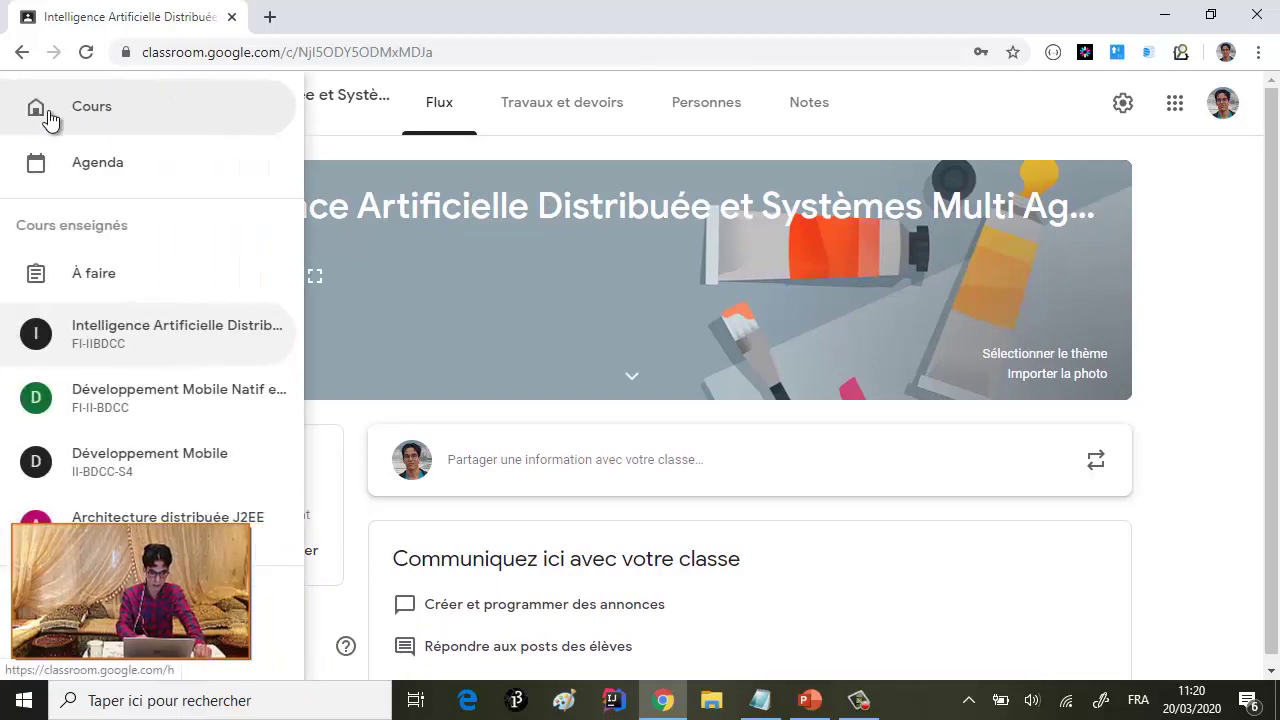
left_click(92, 116)
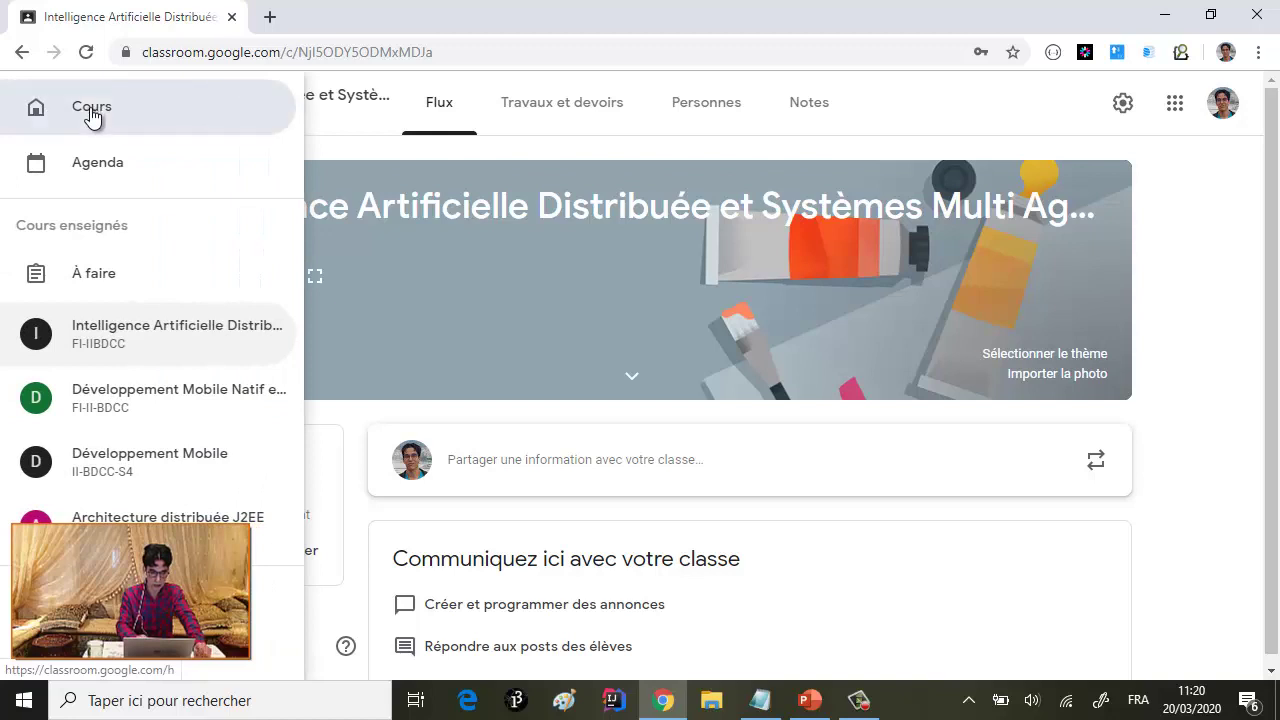
scroll(235, 405, "down", 1)
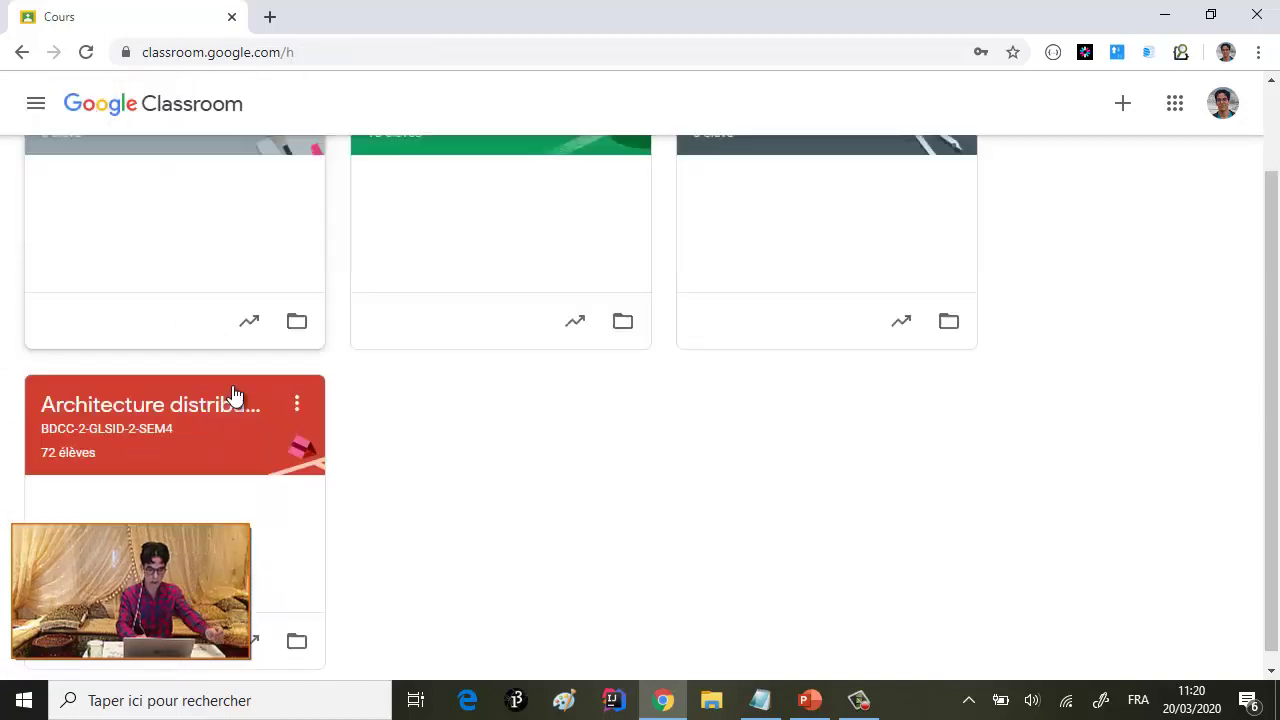
scroll(235, 395, "up", 1)
scroll(237, 394, "down", 1)
scroll(237, 394, "up", 1)
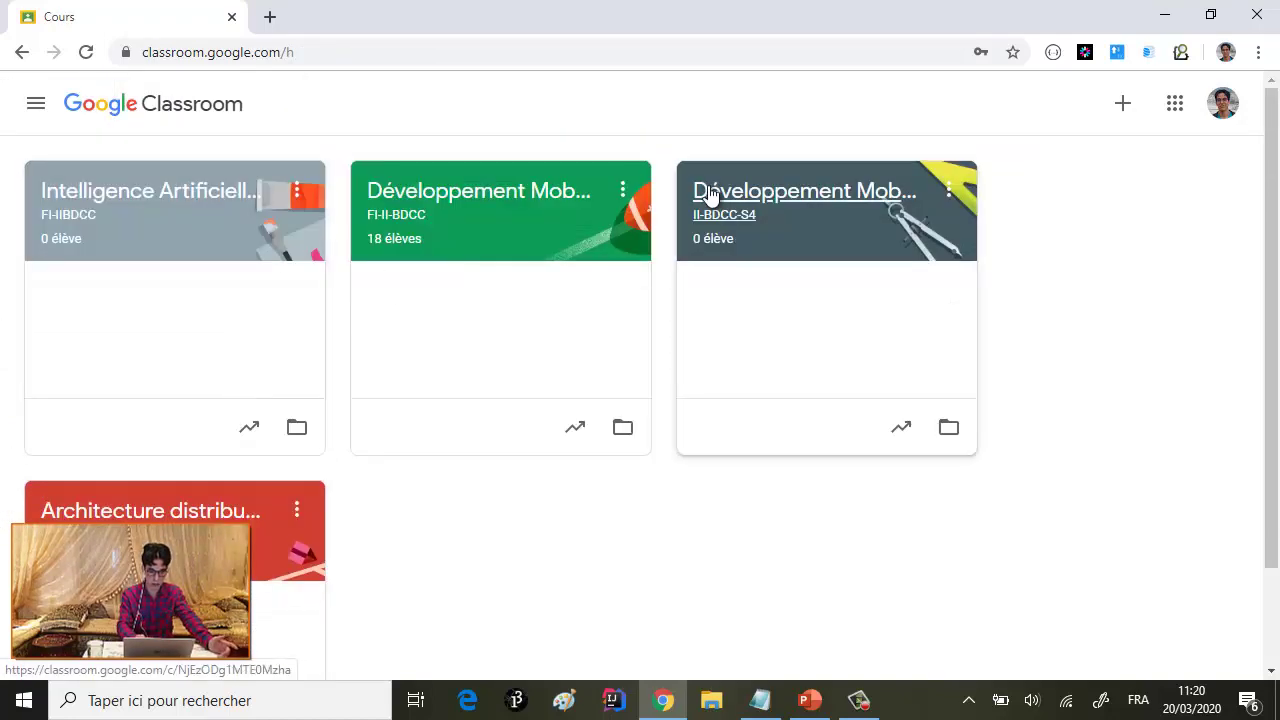
left_click(160, 190)
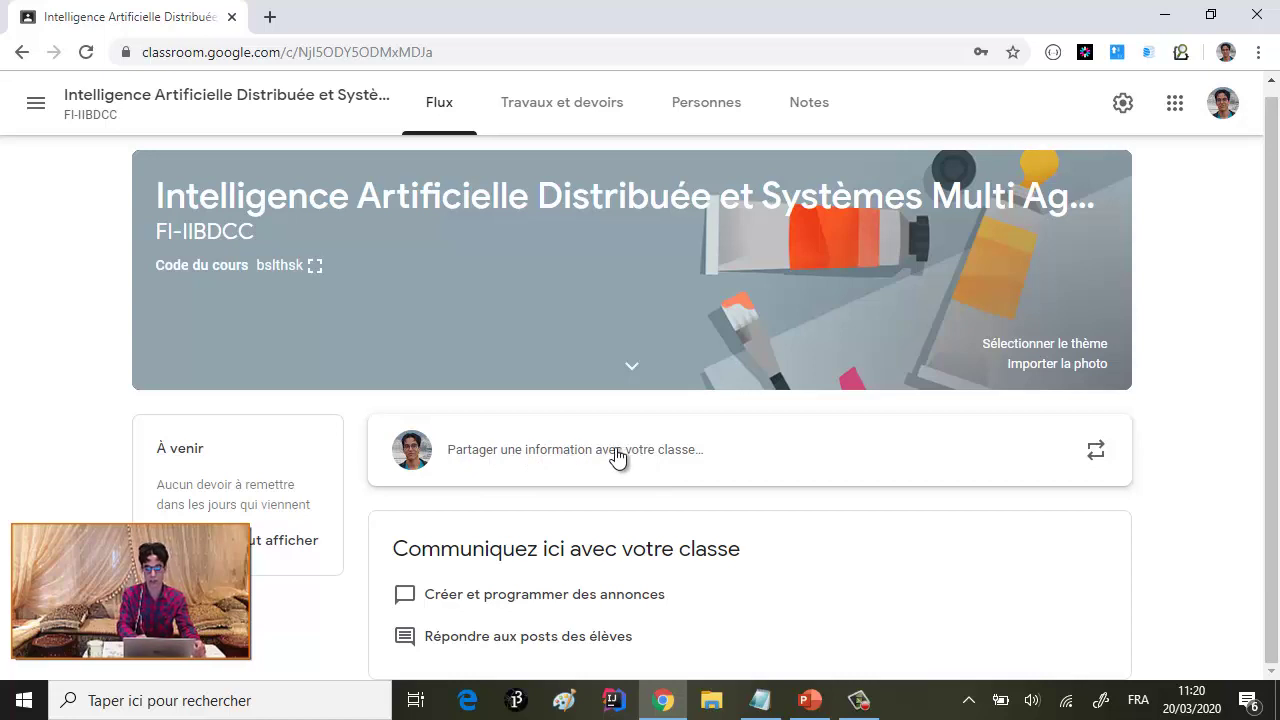
- Draft a class announcement reading 'Support de cours IAD et SMA'
left_click(537, 452)
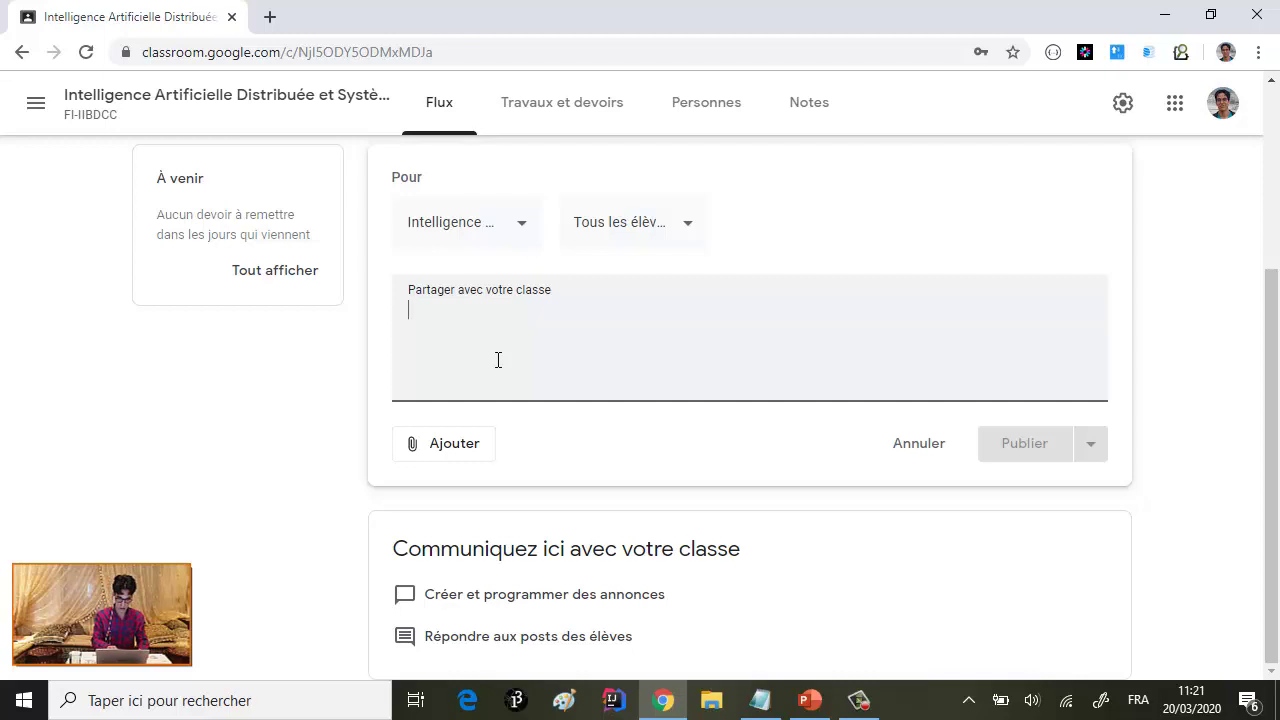
type("Suppo")
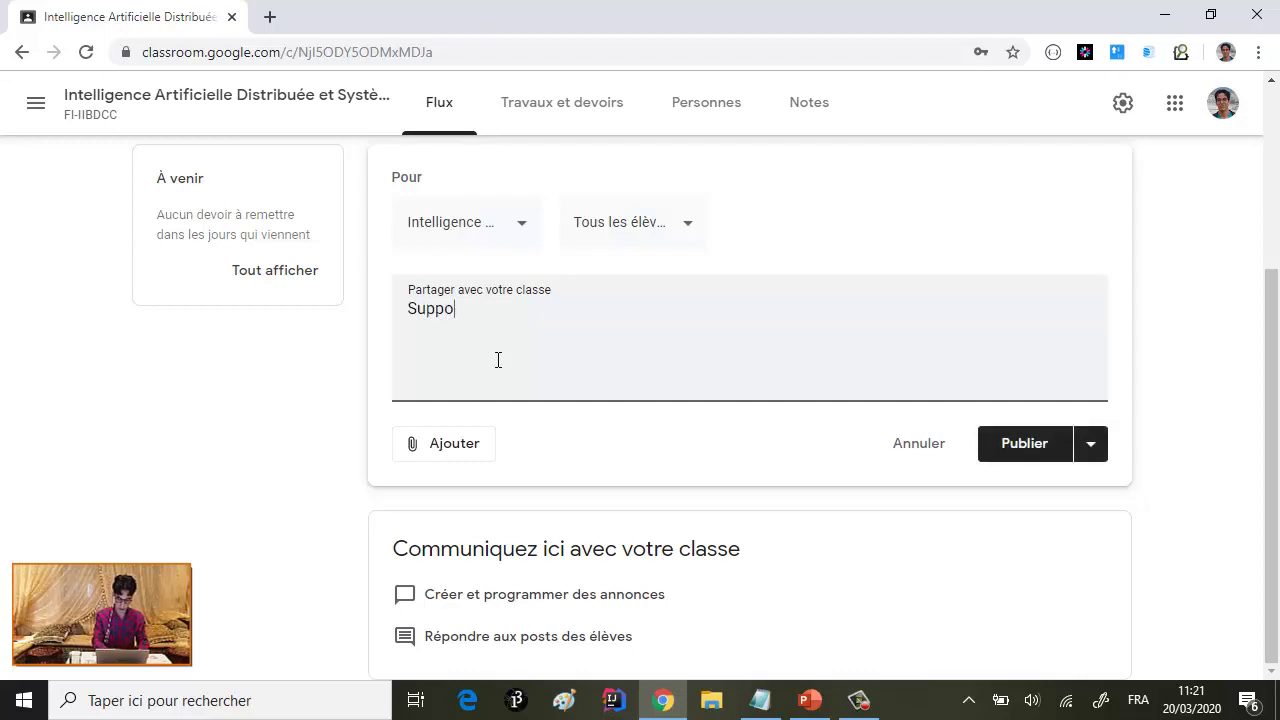
type("rt de cours")
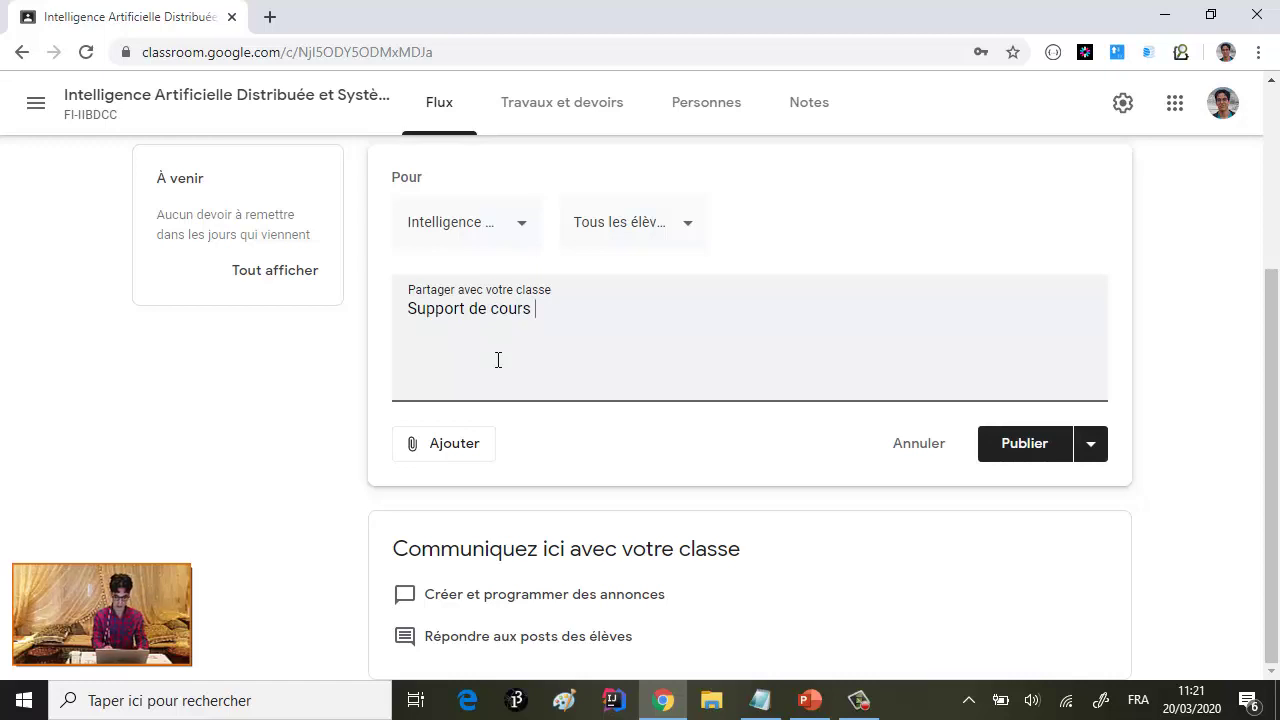
type(" S")
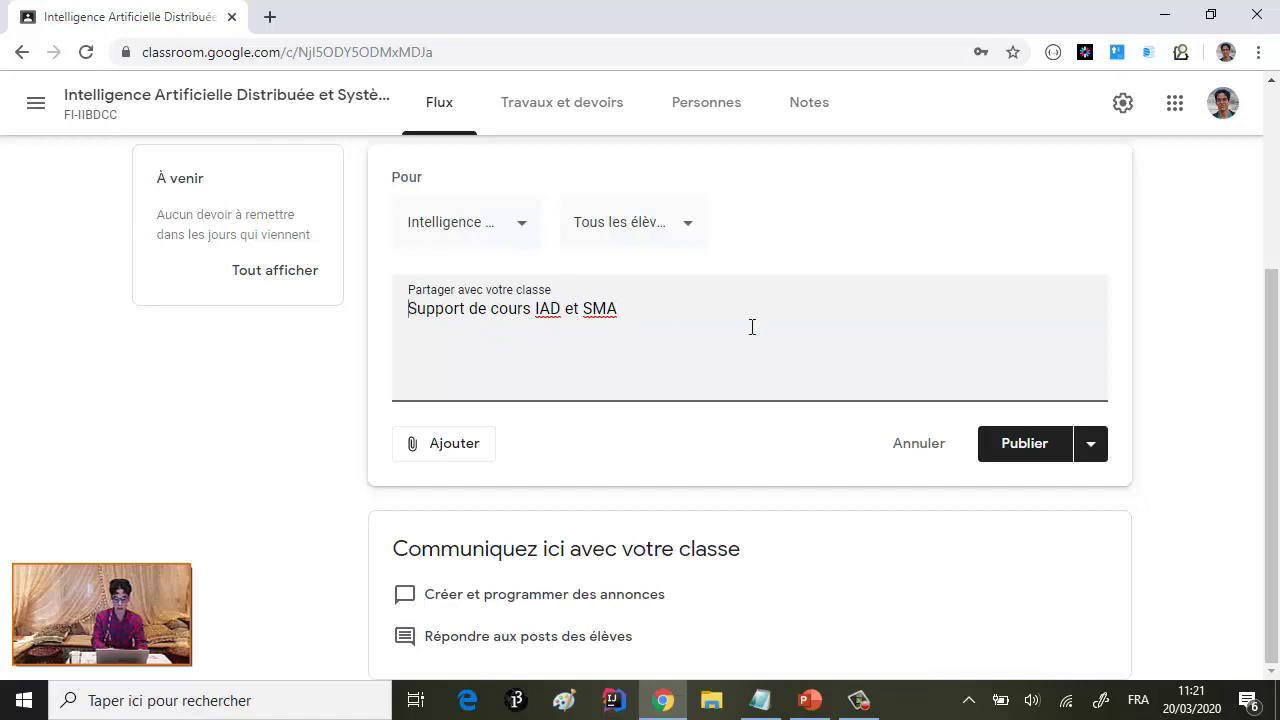
key("ctrl+a")
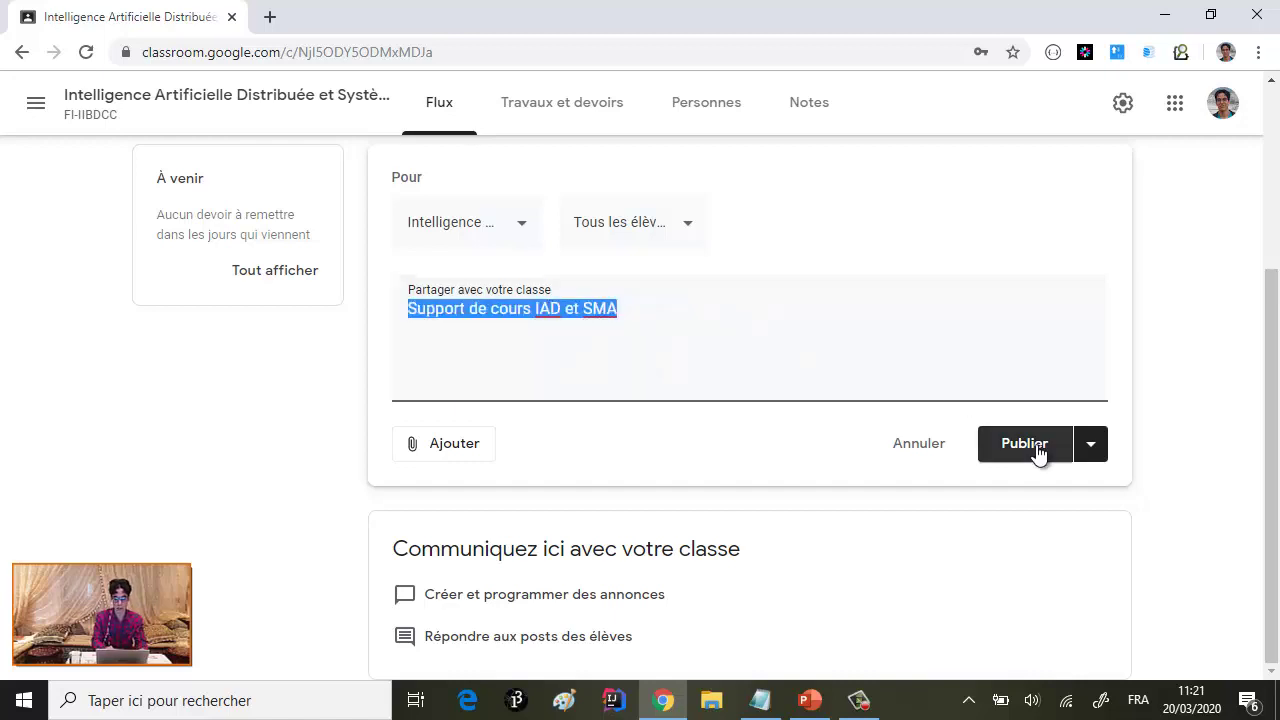
left_click(525, 330)
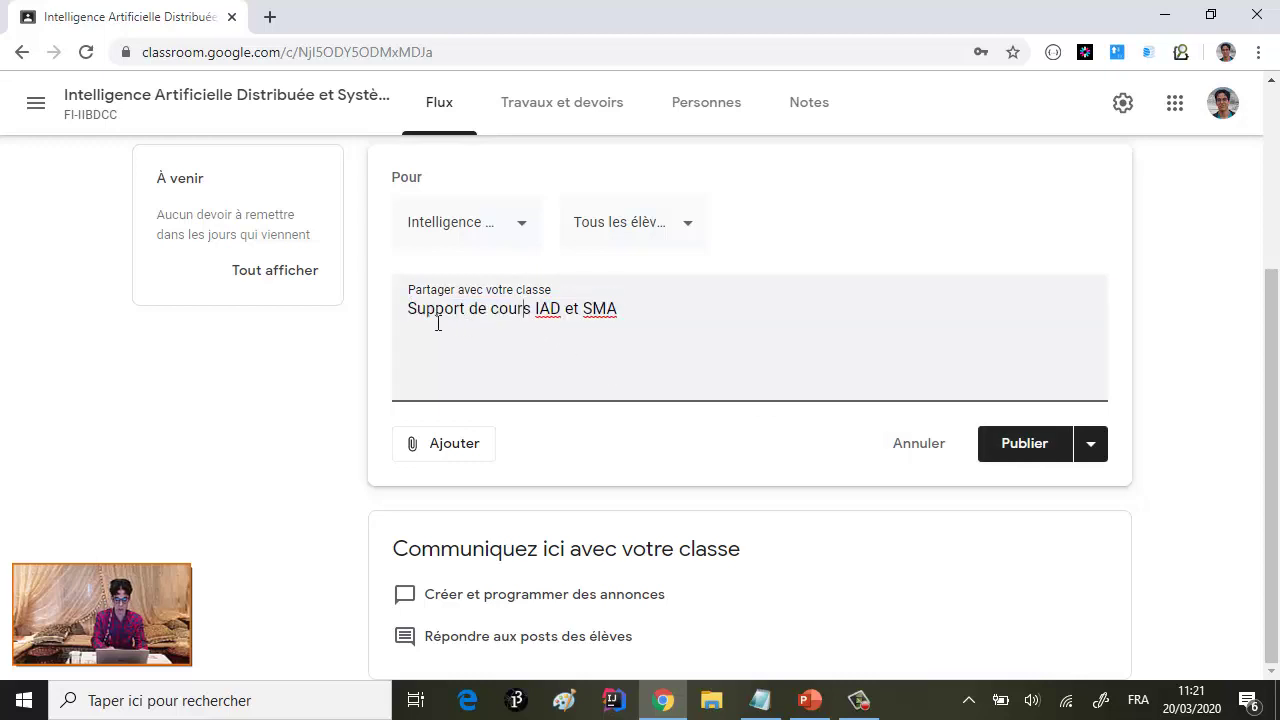
- Stage the IAD et SMA course PDF from docs 2 > SMA for upload from the device
left_click(461, 452)
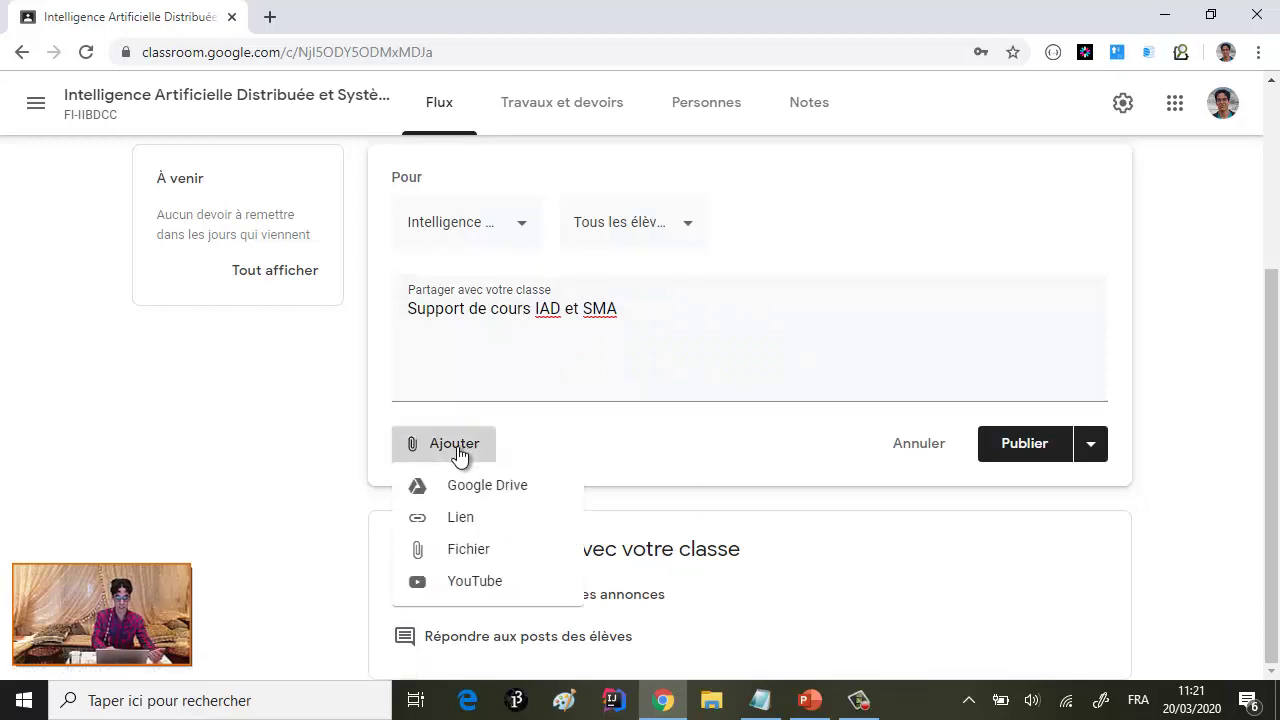
left_click(481, 563)
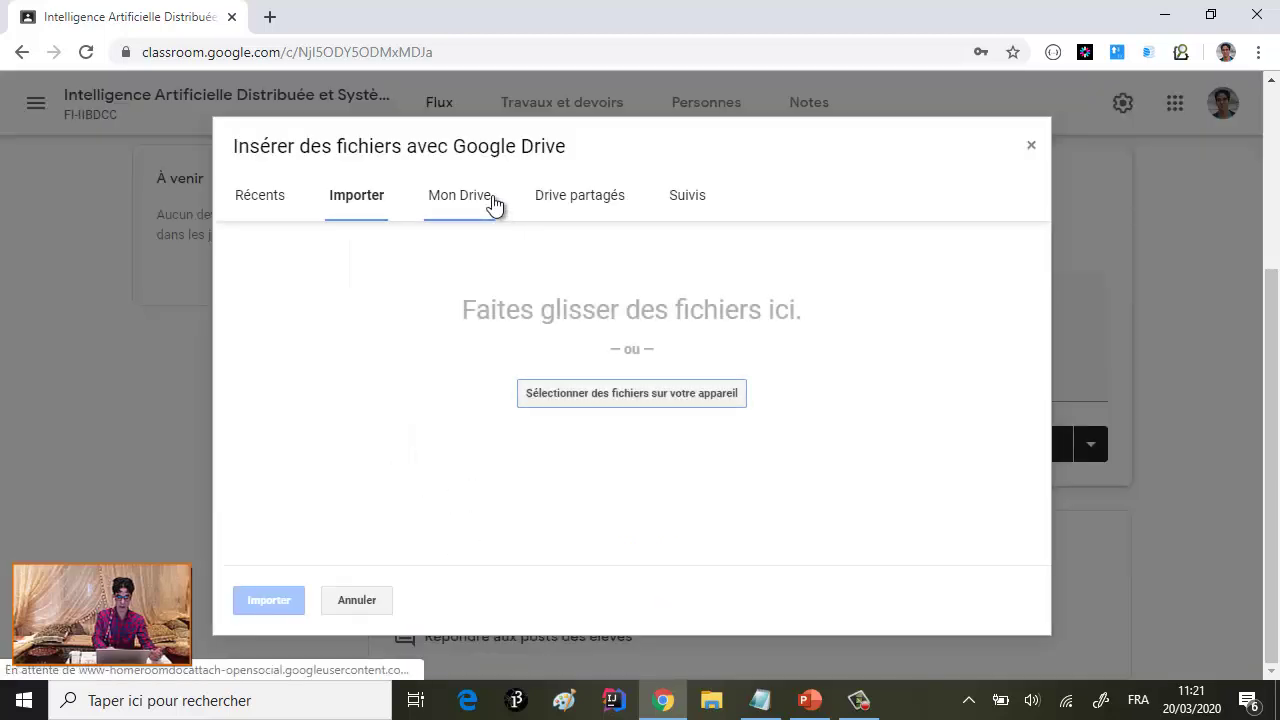
left_click(625, 398)
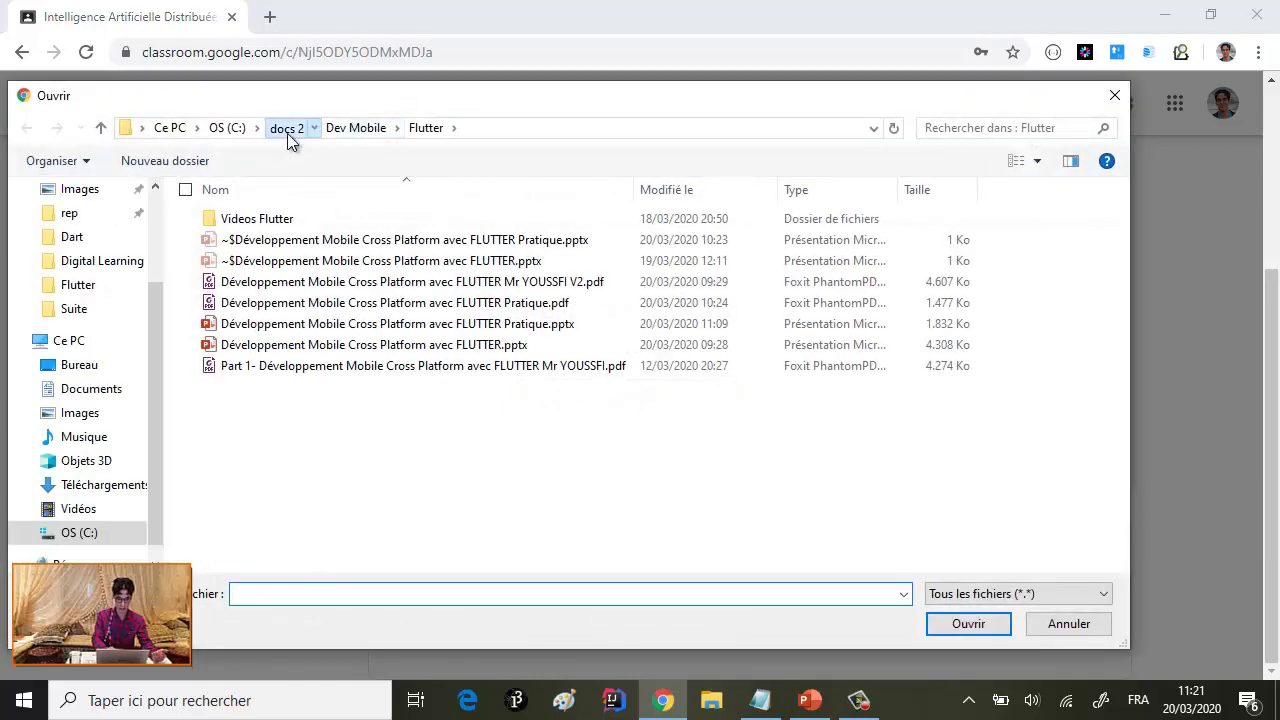
left_click(288, 136)
left_click(243, 311)
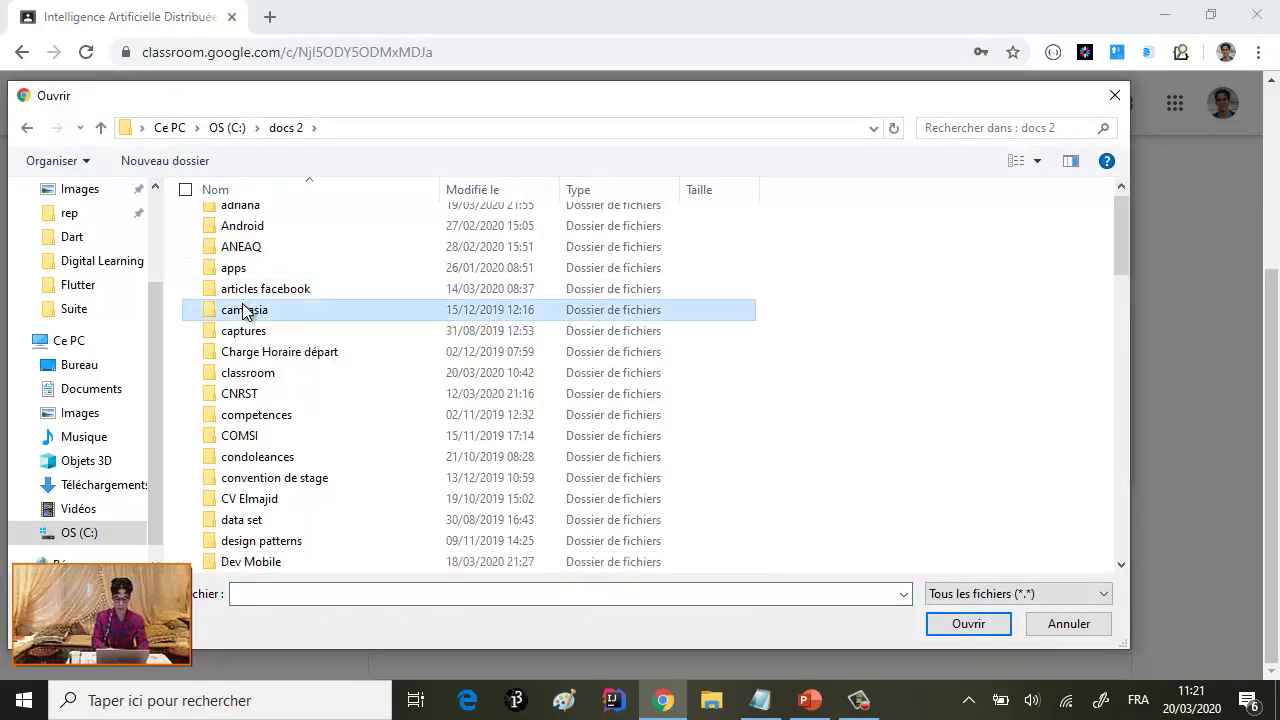
type("sma")
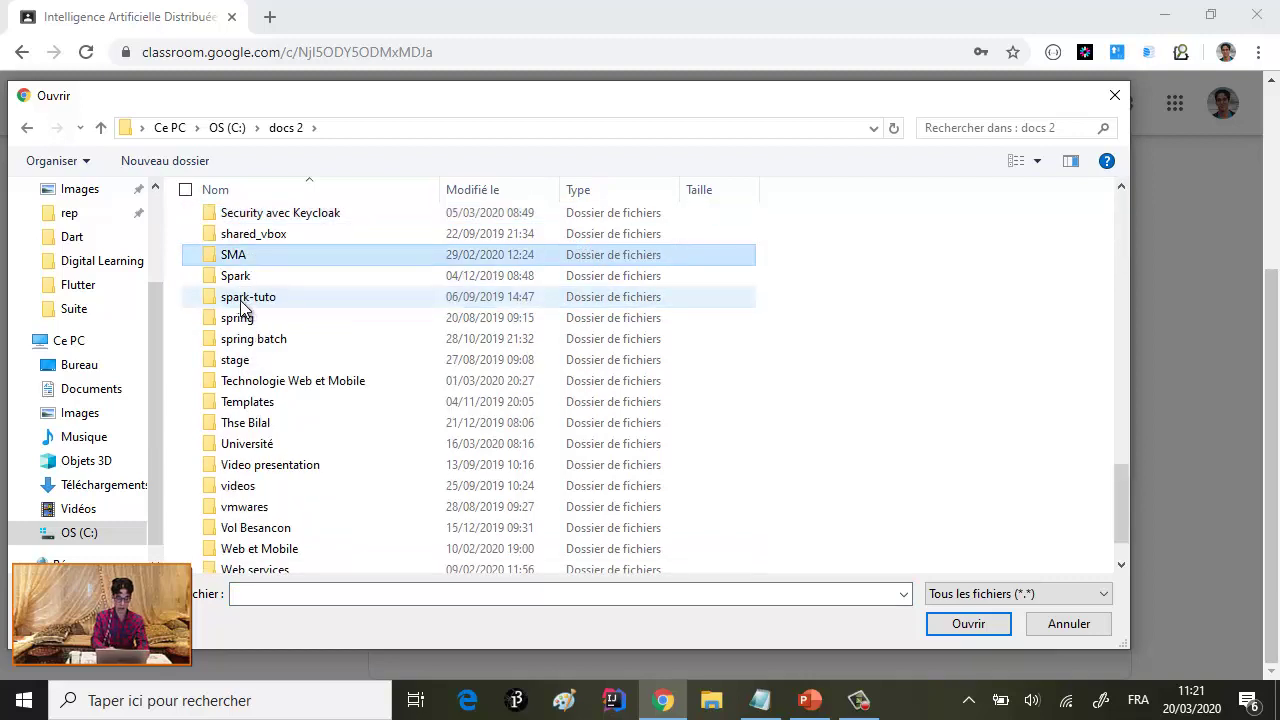
double_click(230, 256)
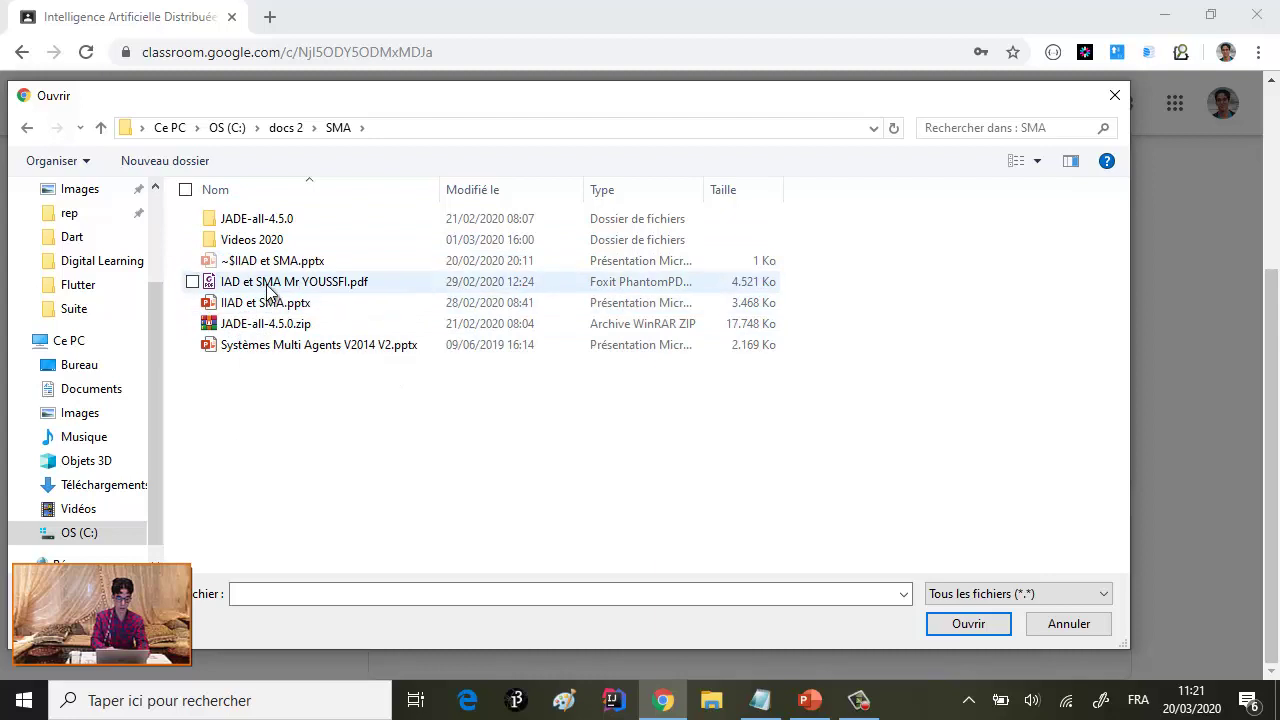
left_click(278, 290)
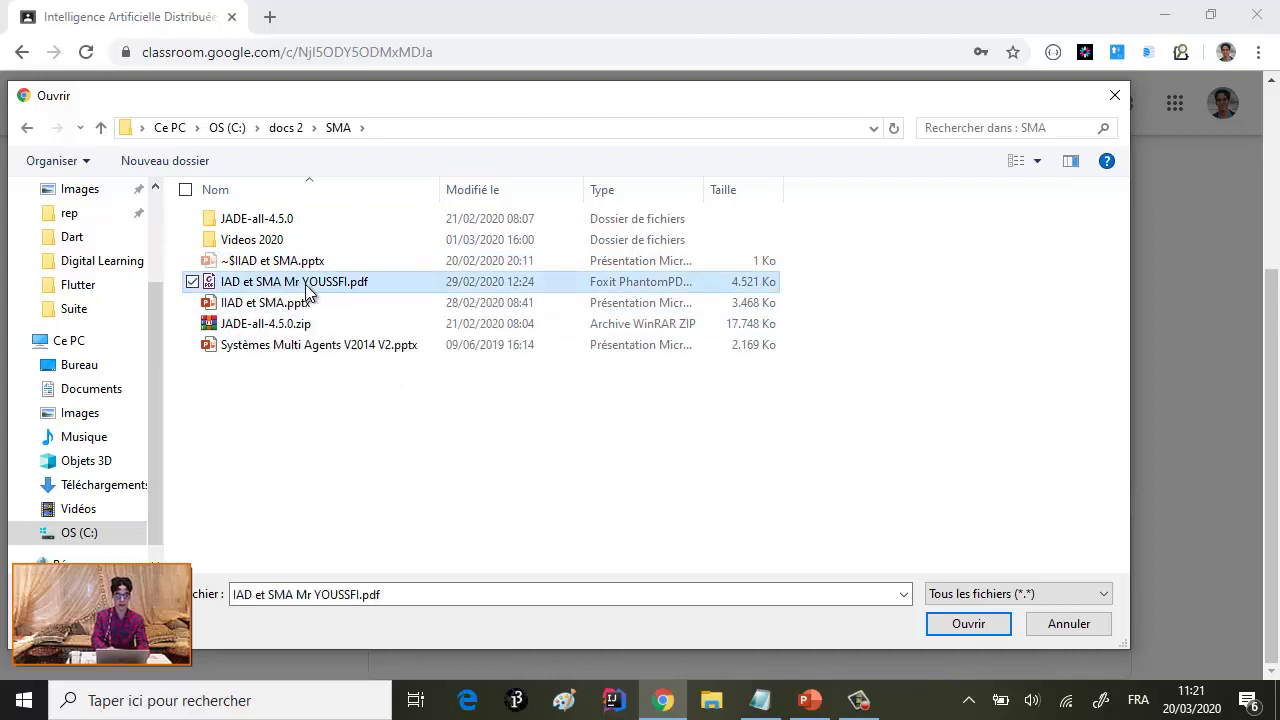
double_click(306, 283)
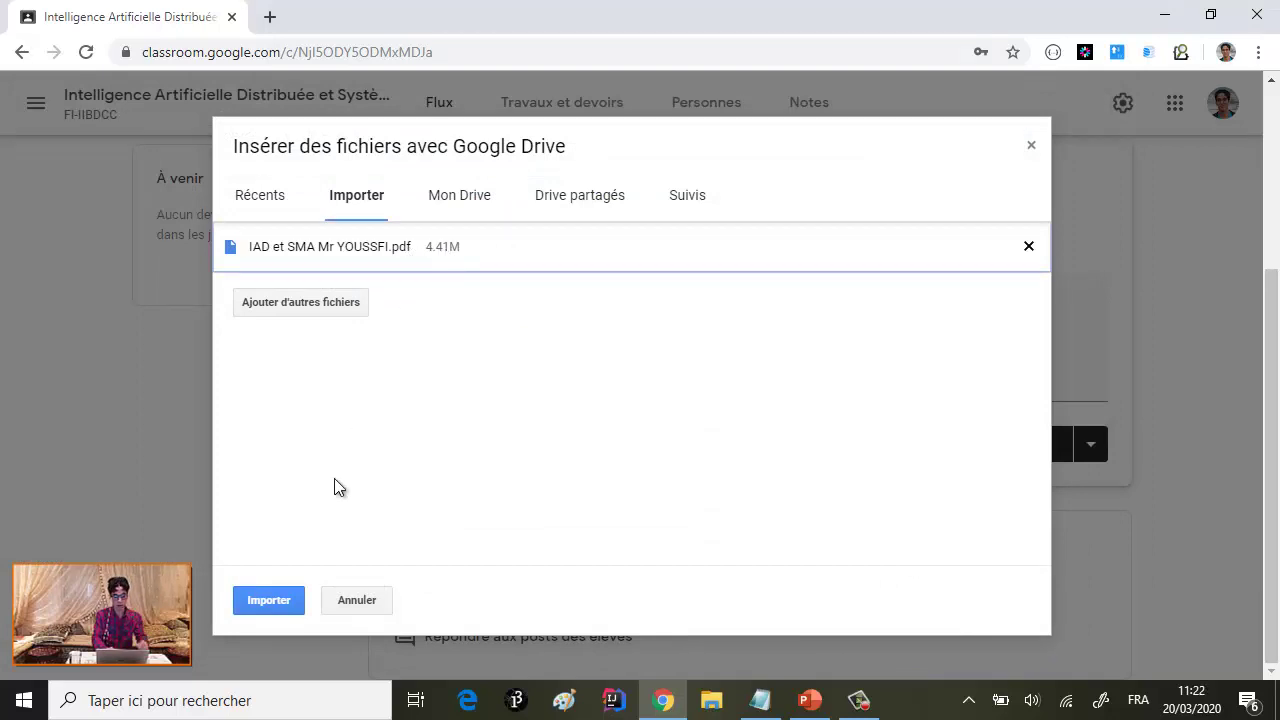
- Import the staged PDF and publish the 'Support de cours IAD et SMA' announcement
left_click(270, 602)
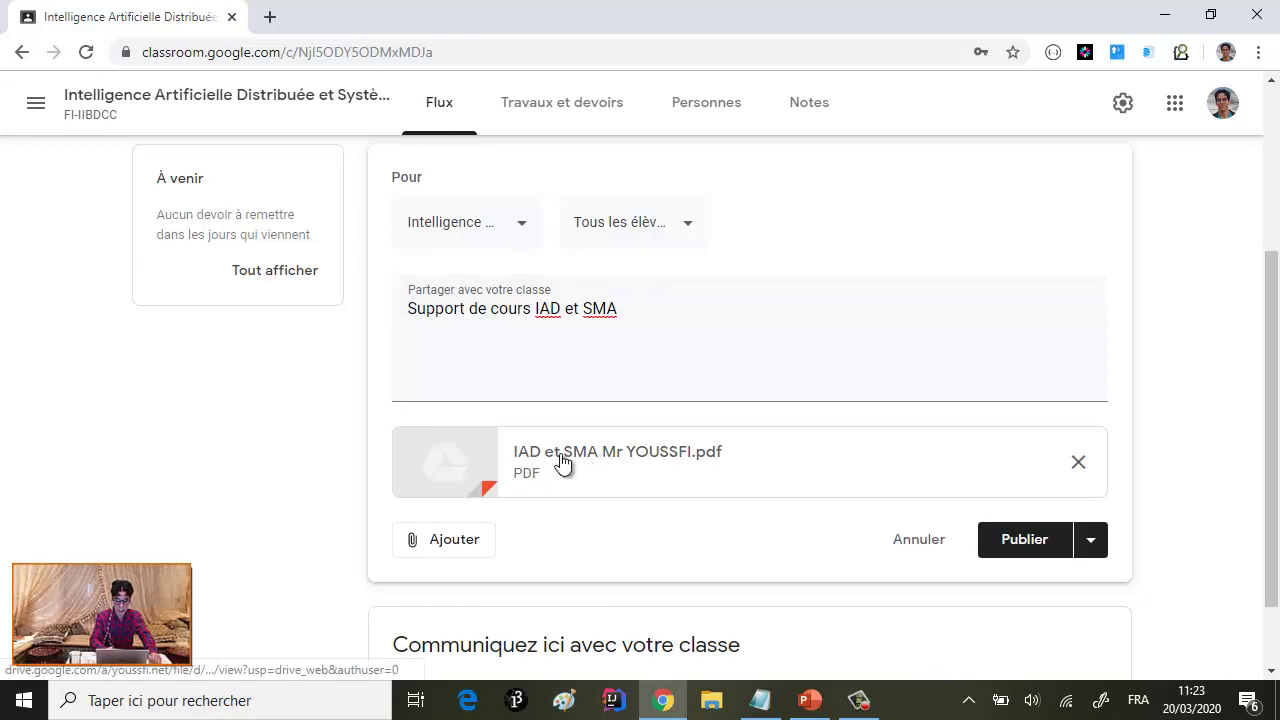
scroll(671, 449, "down", 1)
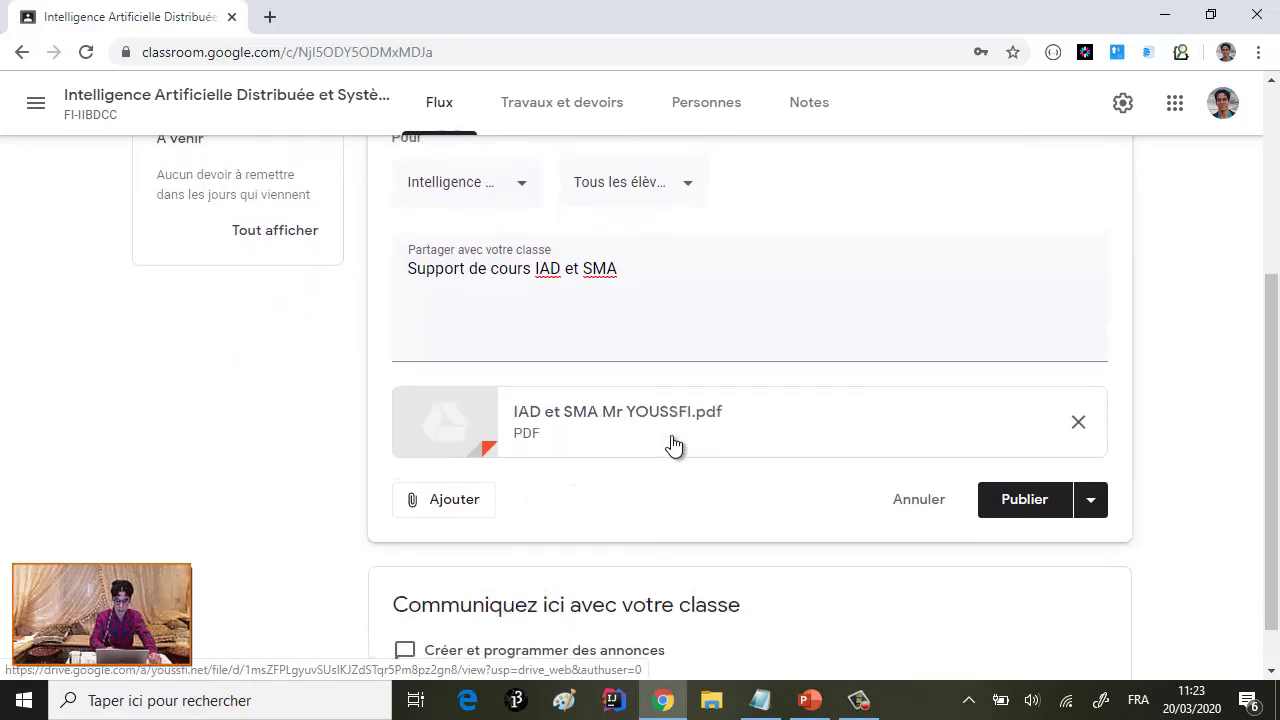
scroll(673, 447, "up", 1)
scroll(673, 447, "up", 1)
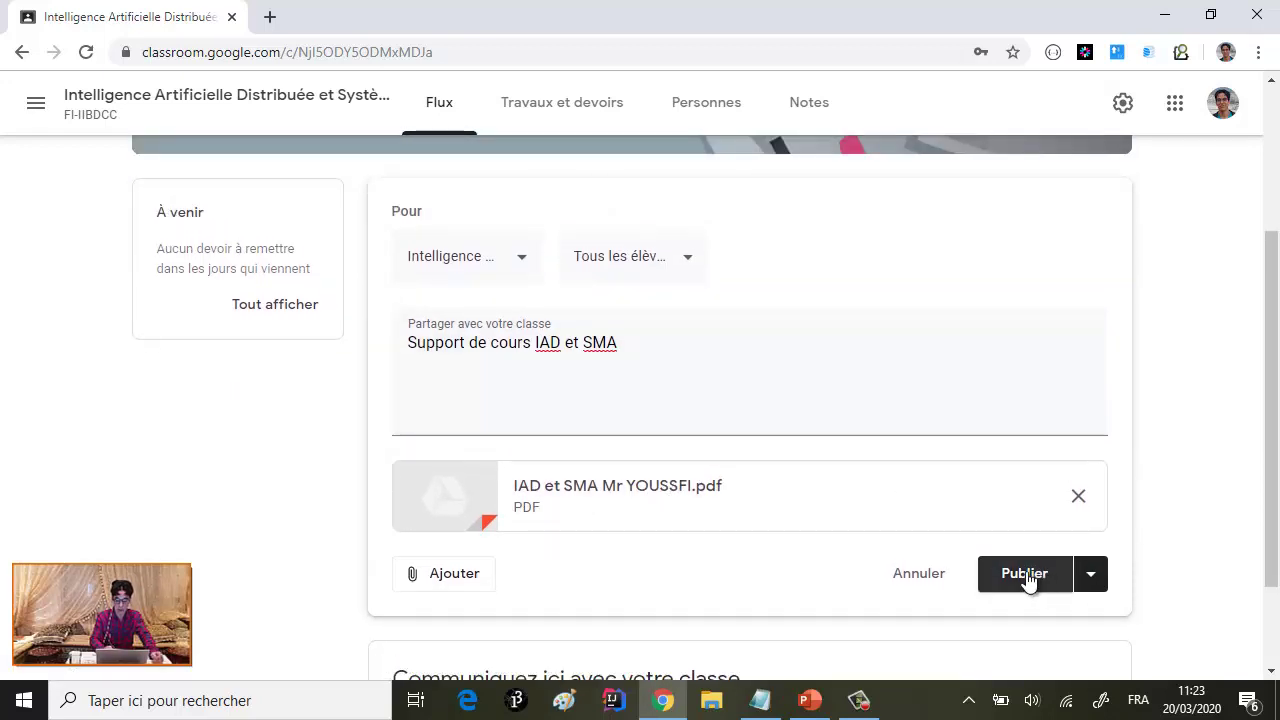
scroll(615, 492, "down", 1)
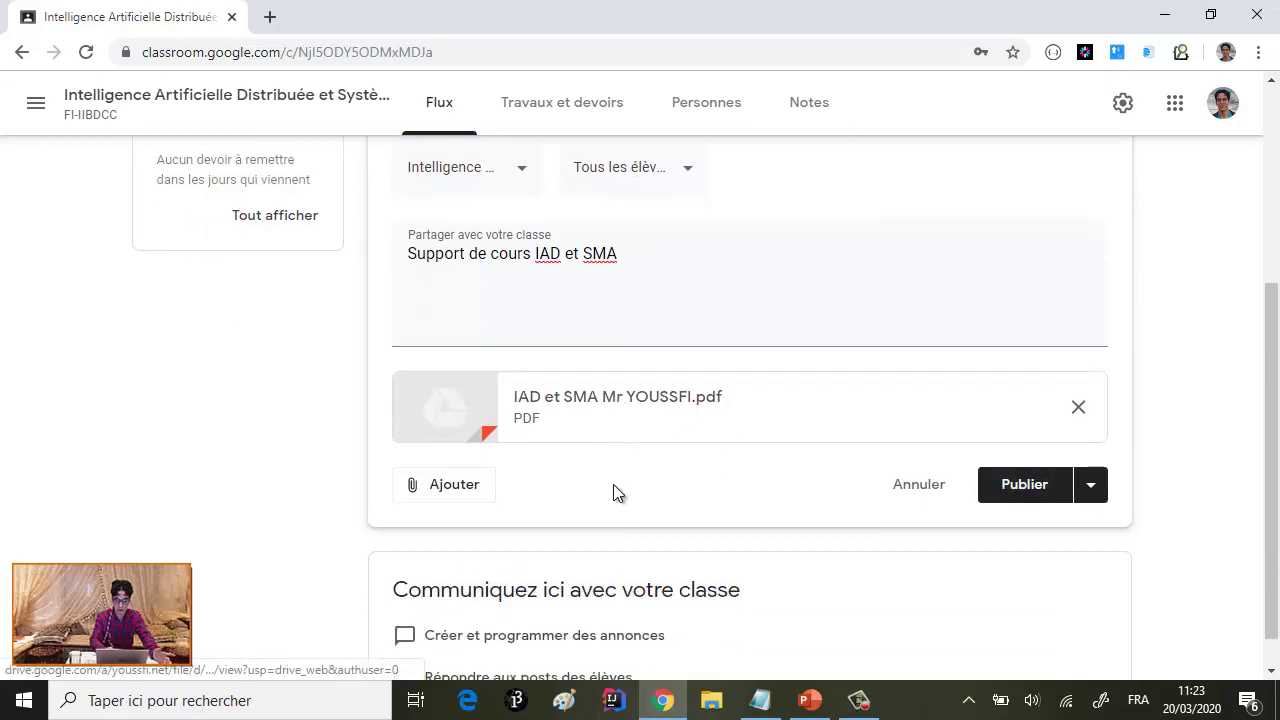
left_click(1026, 488)
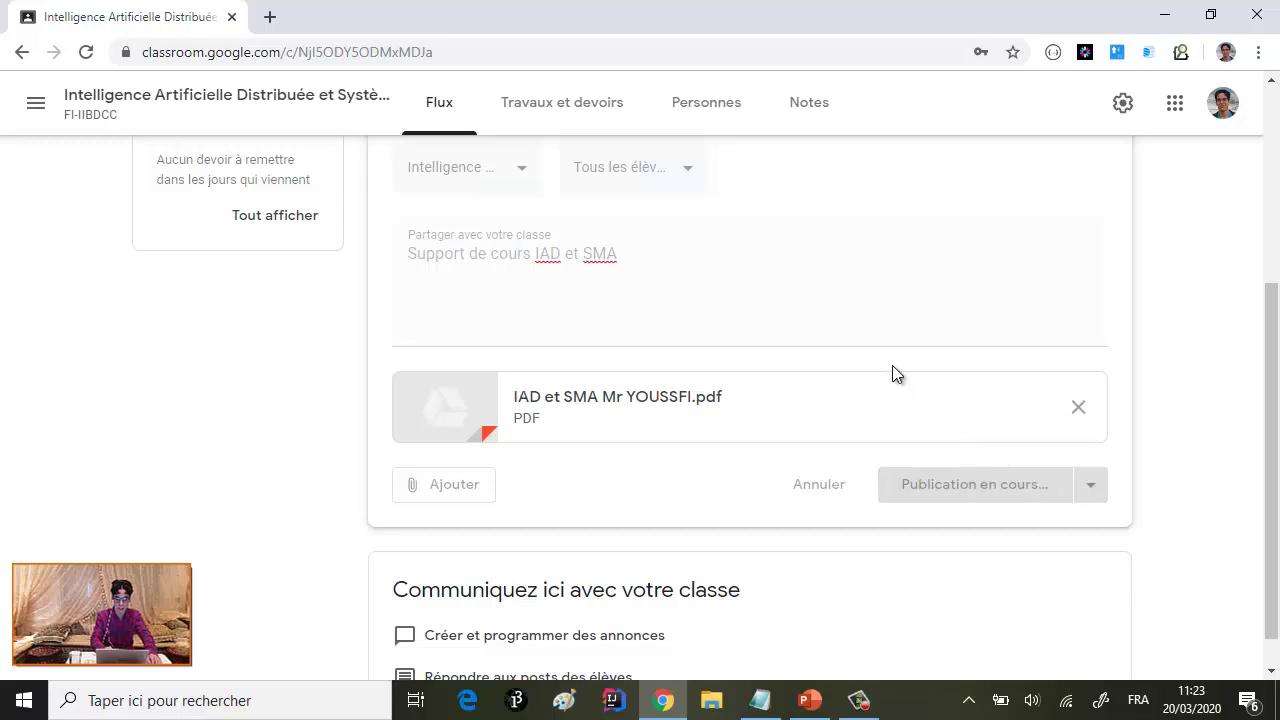
scroll(768, 368, "down", 1)
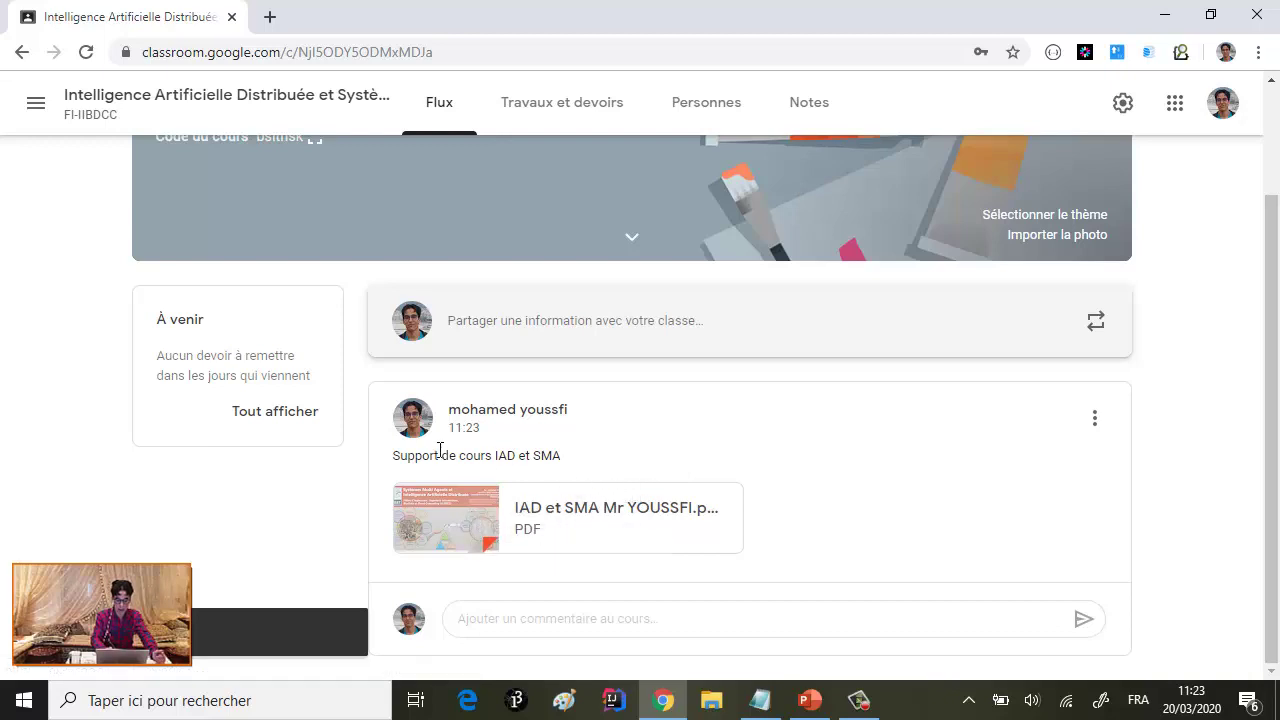
- Preview the attached PDF, then leave it and return to the Cours overview
left_click(456, 524)
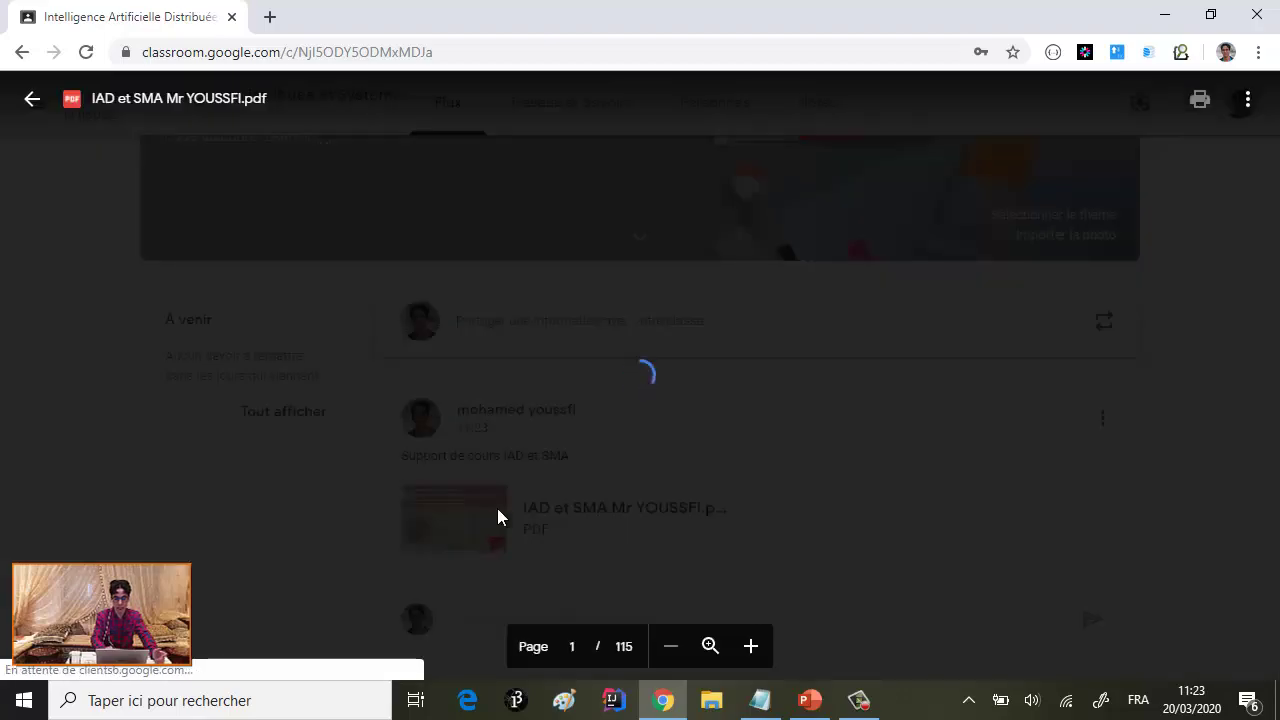
scroll(669, 458, "down", 13)
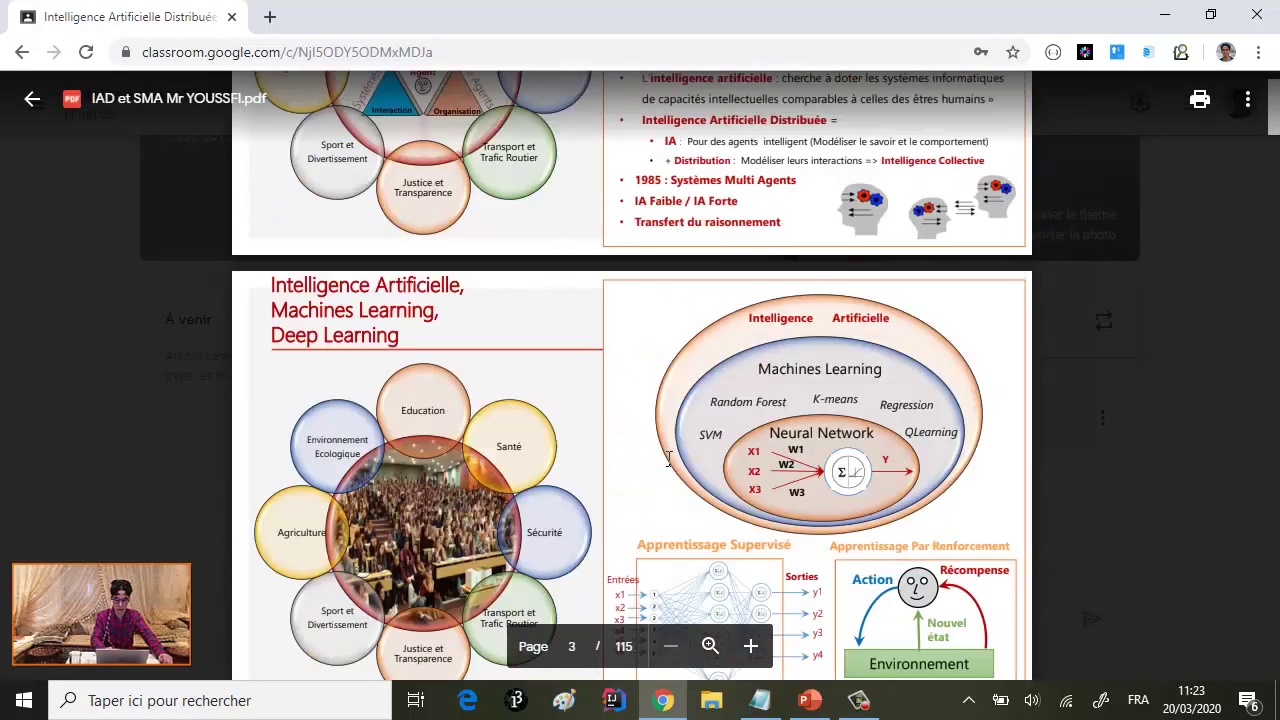
scroll(669, 458, "down", 20)
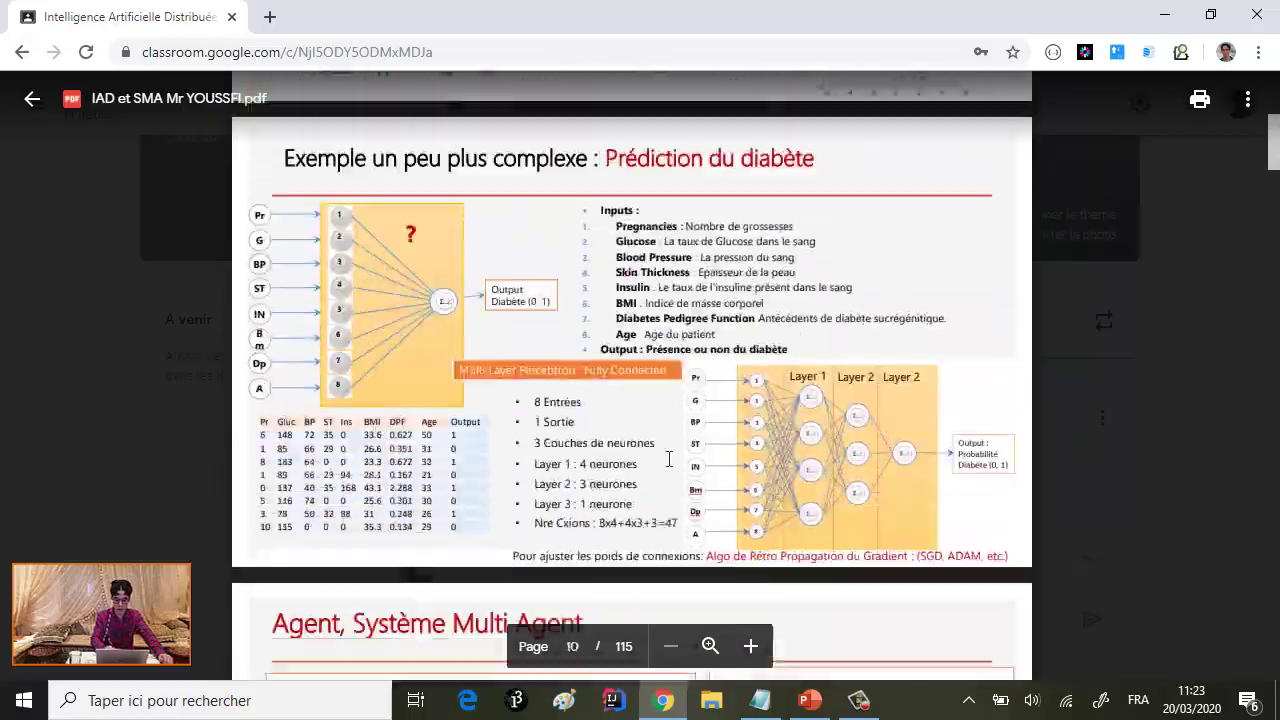
scroll(669, 458, "down", 12)
scroll(669, 458, "up", 20)
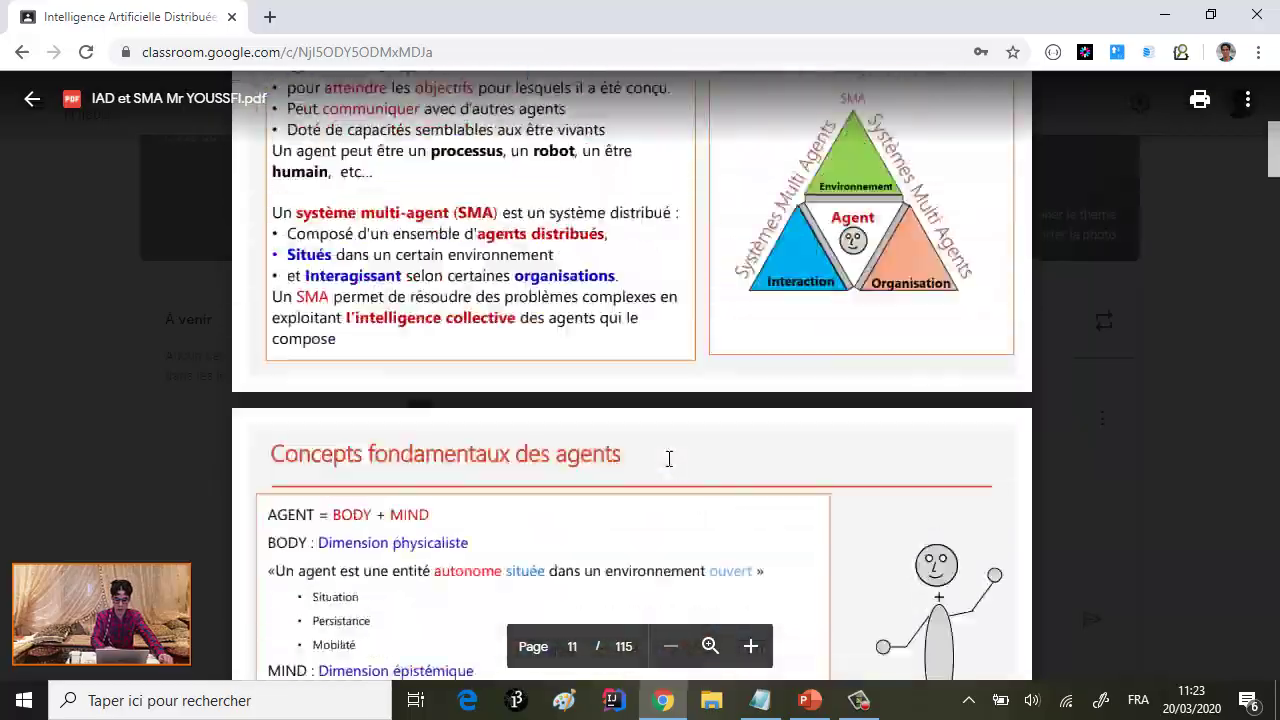
scroll(669, 458, "up", 20)
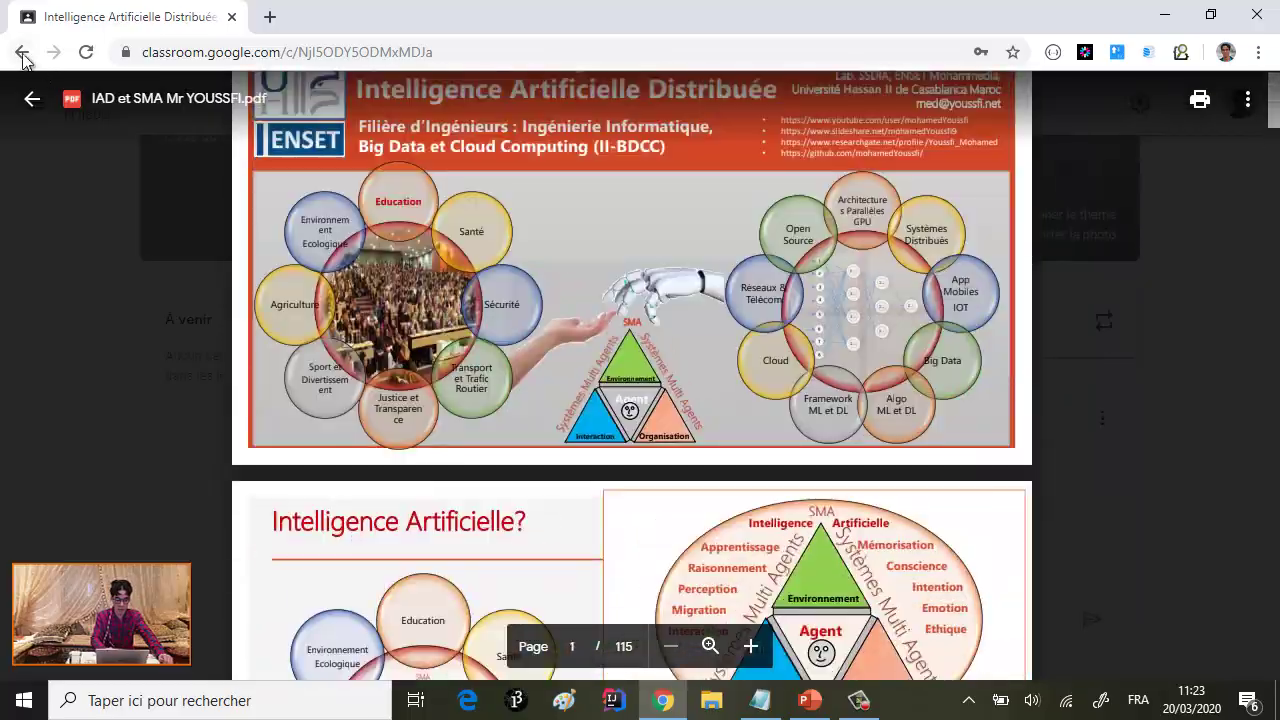
left_click(22, 54)
left_click(22, 52)
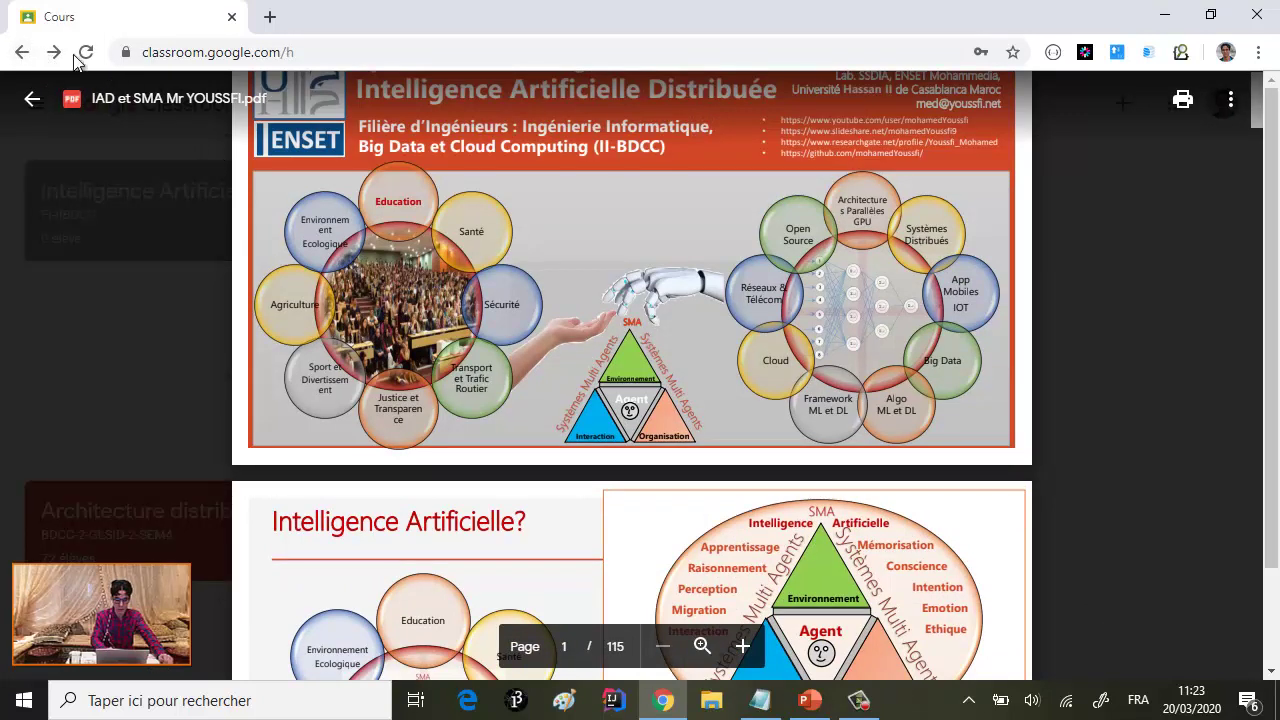
left_click(33, 103)
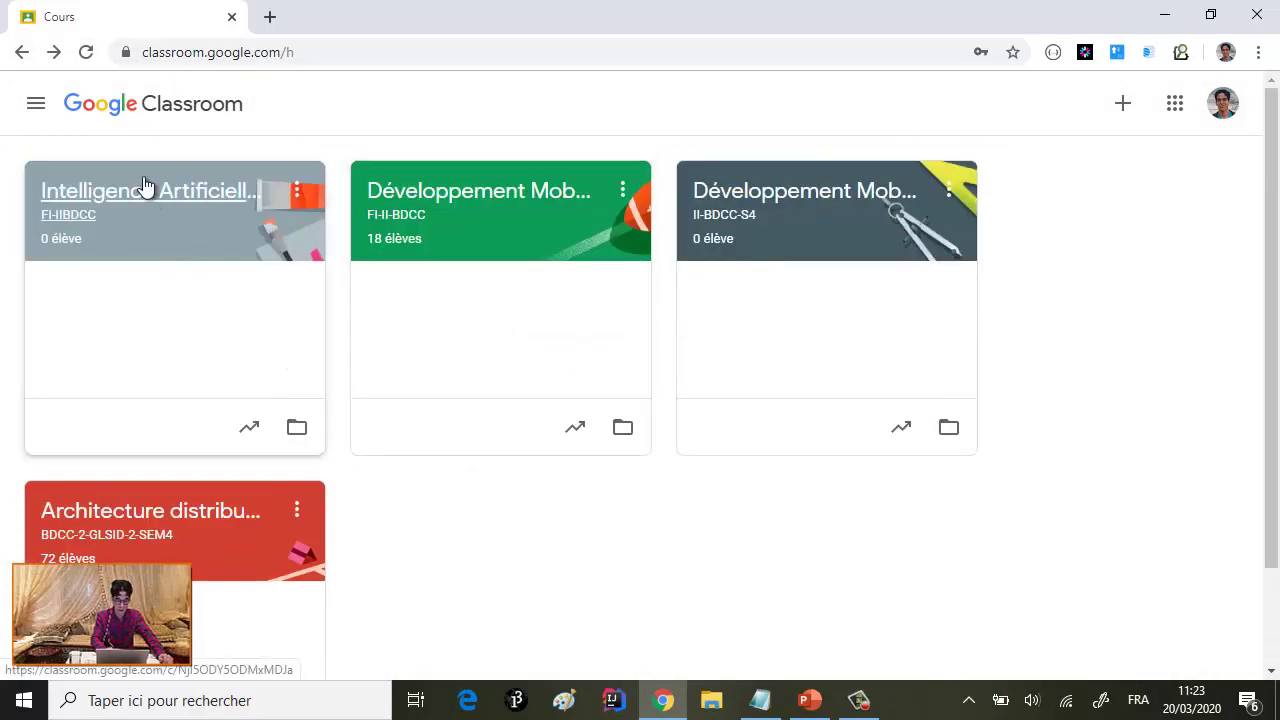
- Reopen the Intelligence Artificielle Distribuée course and bring up the course-material post's options
left_click(148, 189)
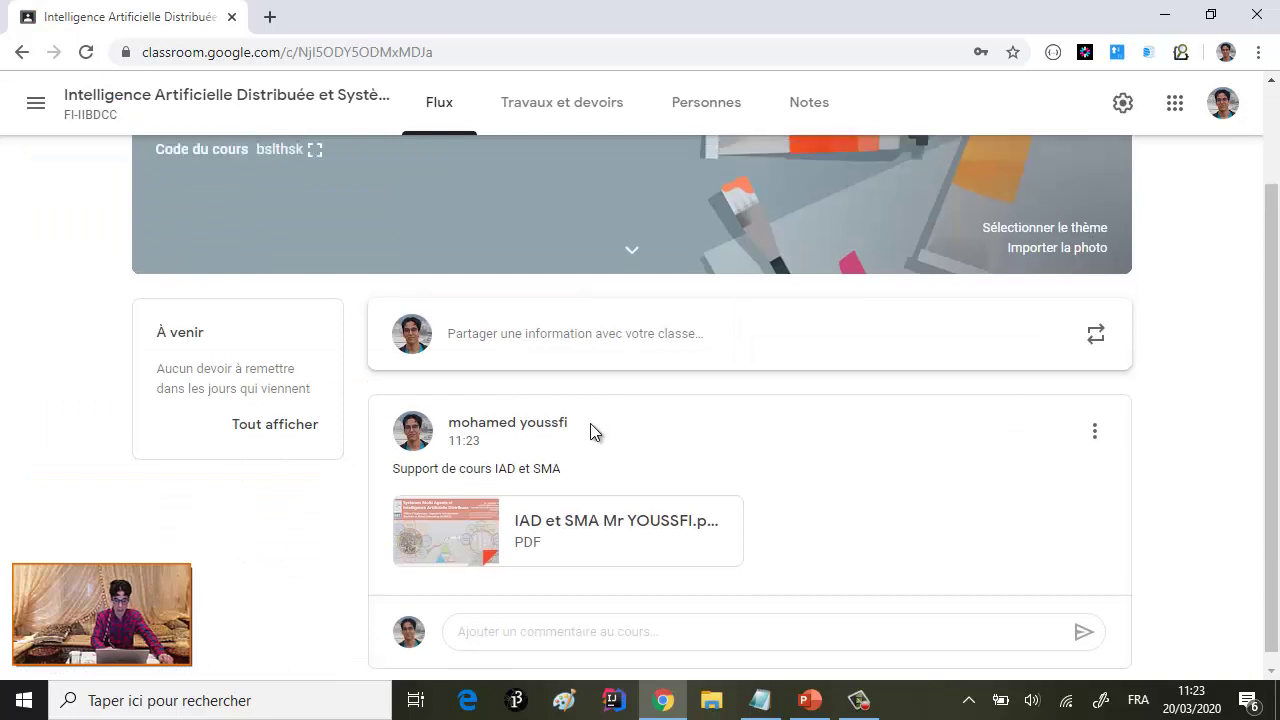
scroll(590, 425, "up", 1)
scroll(589, 434, "down", 1)
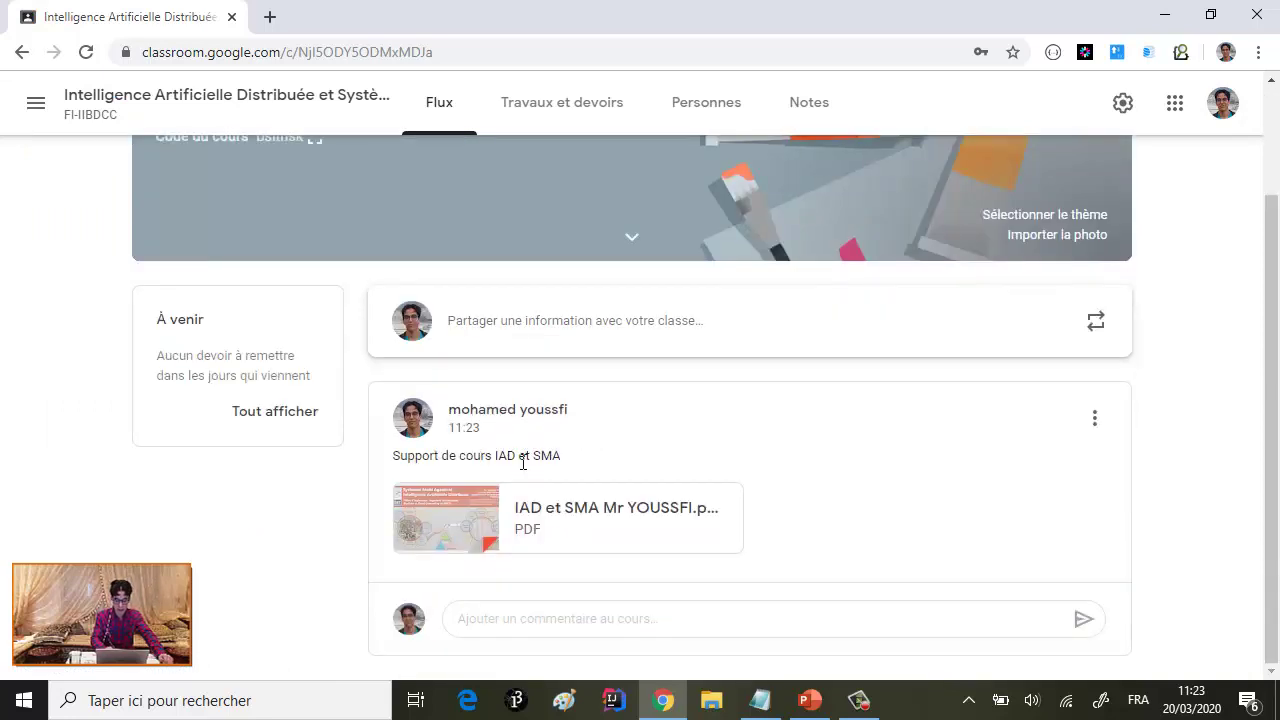
scroll(517, 485, "up", 1)
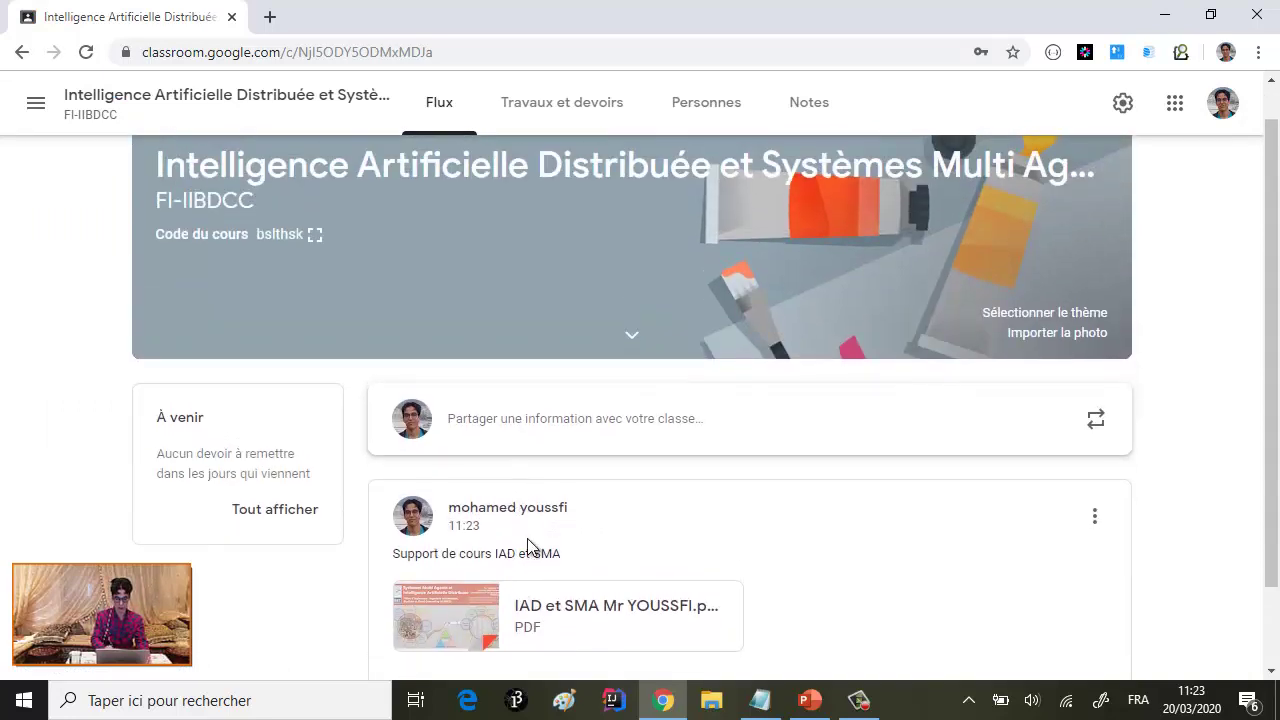
scroll(528, 546, "down", 1)
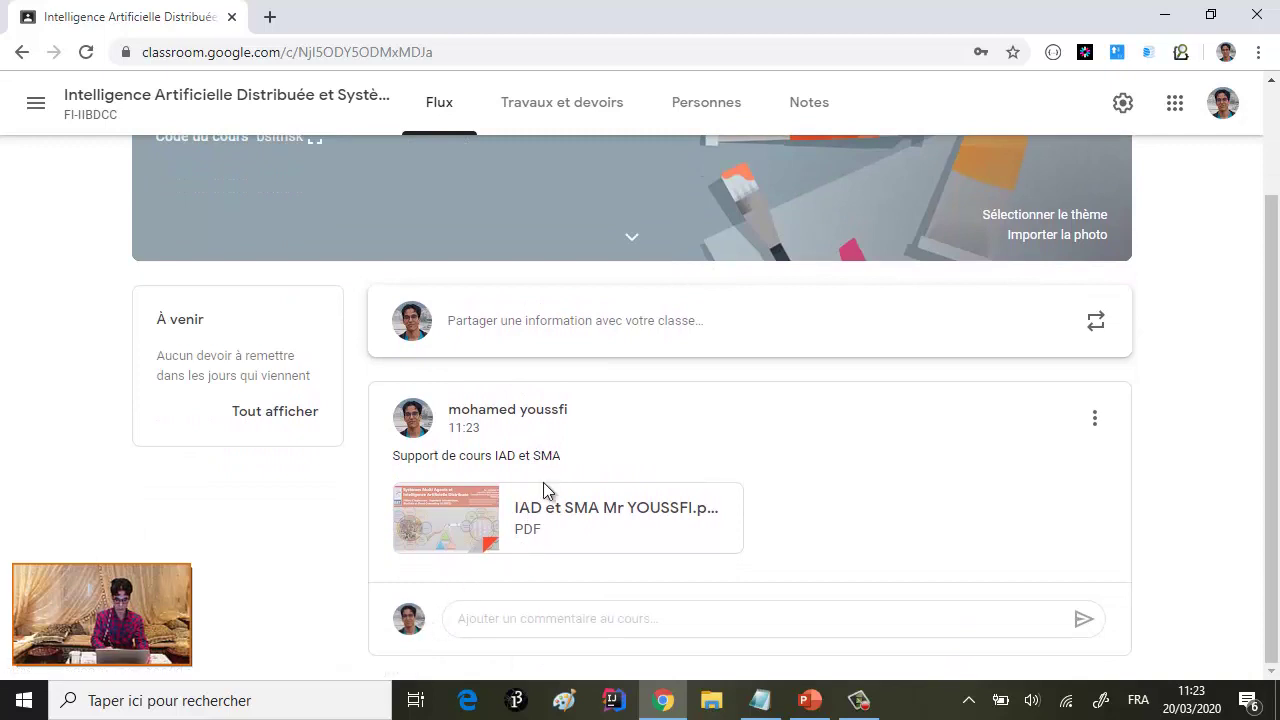
scroll(600, 440, "up", 1)
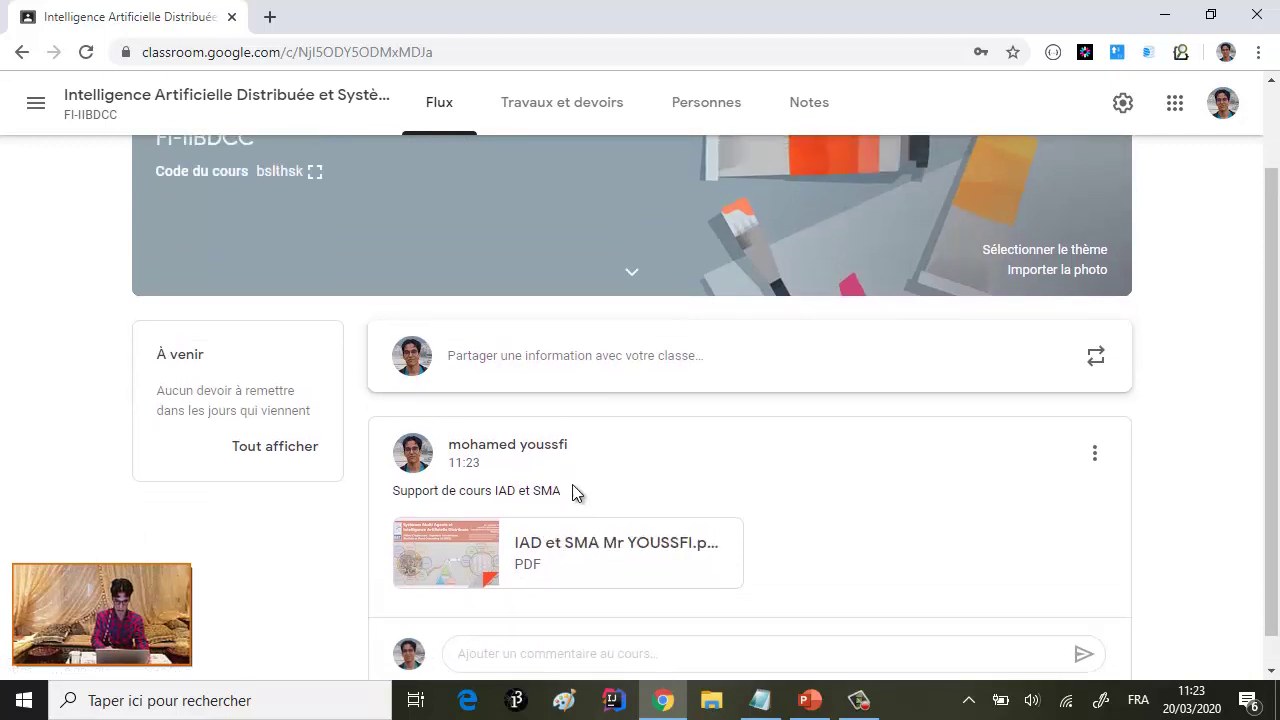
scroll(573, 492, "down", 1)
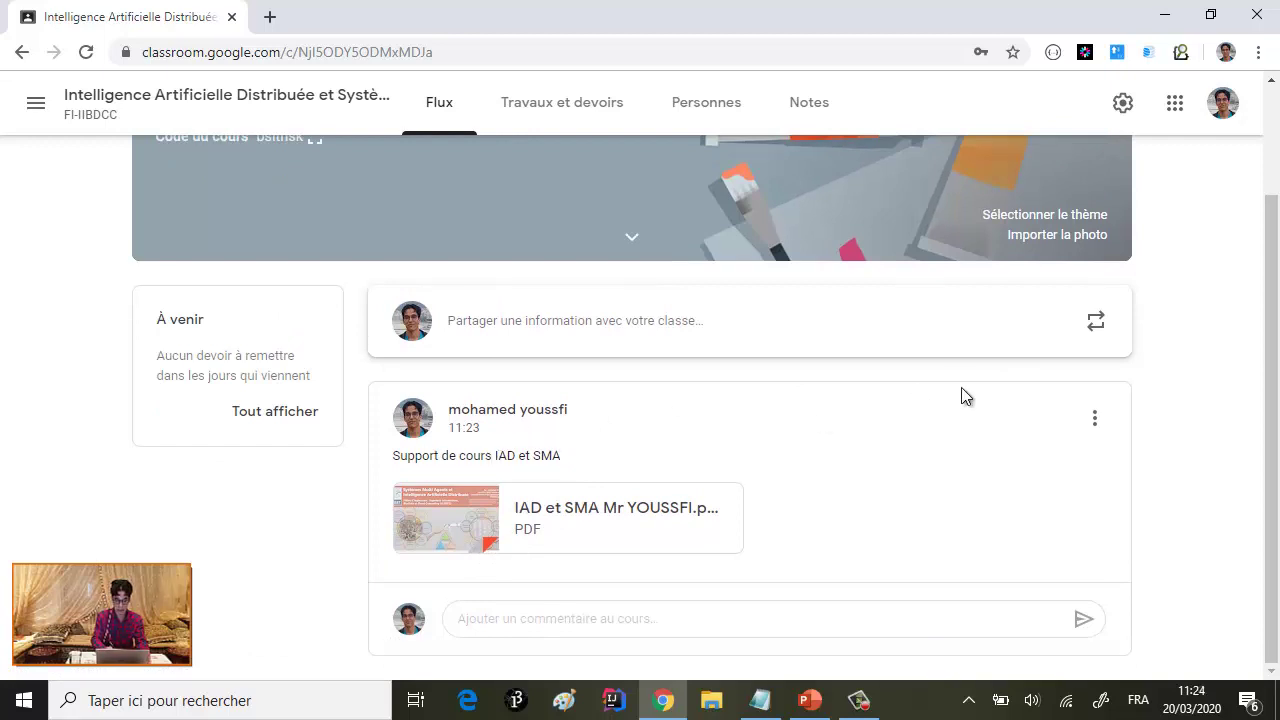
left_click(1092, 418)
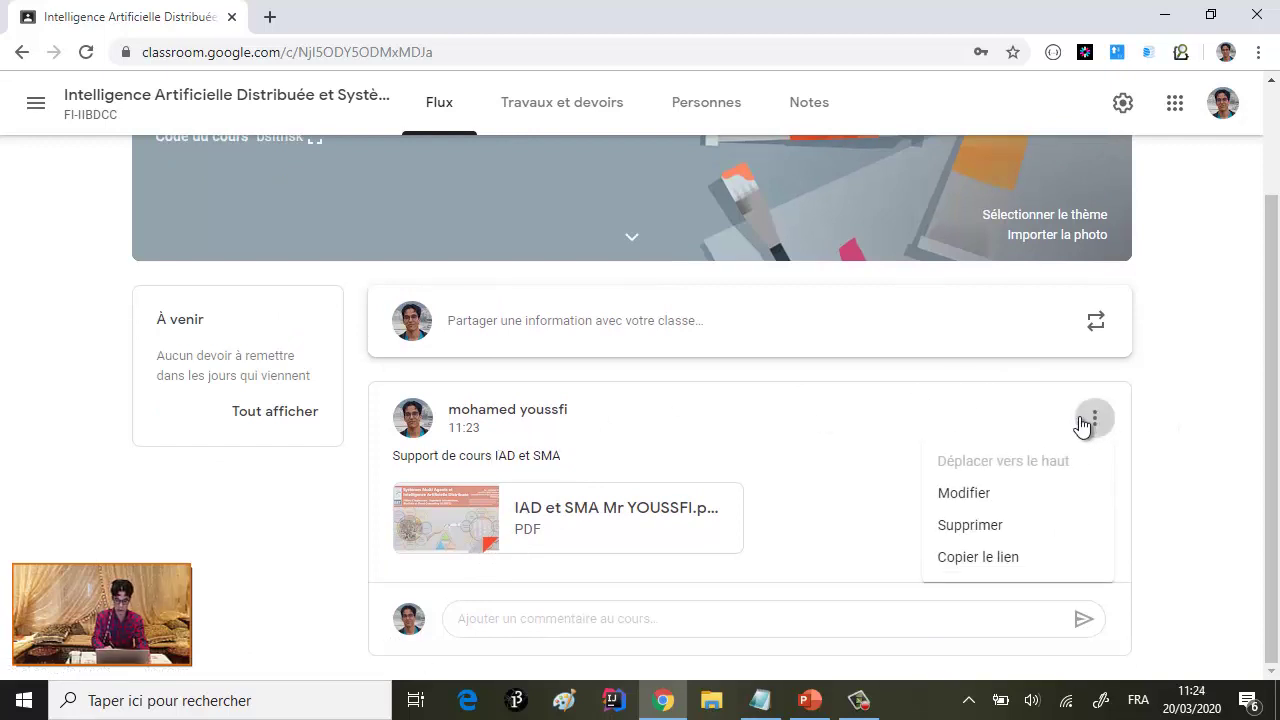
- Edit the 'Support de cours IAD et SMA' post and begin attaching a YouTube video
left_click(968, 495)
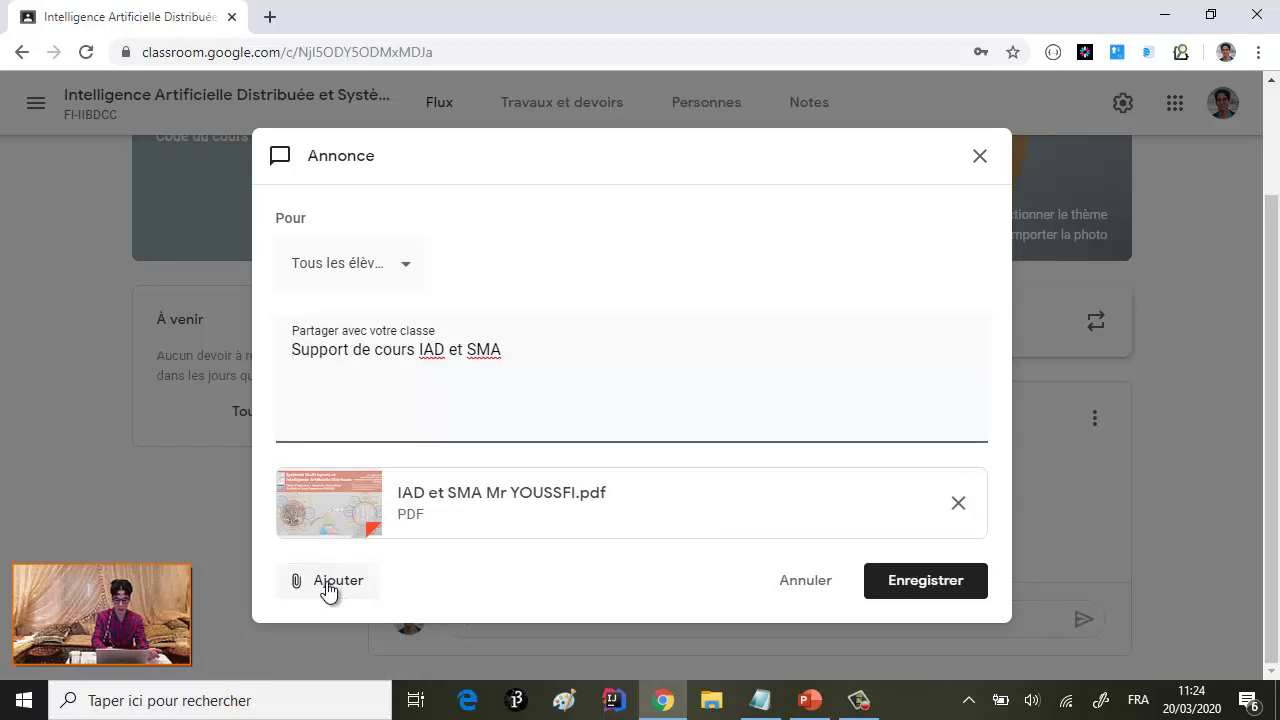
left_click(326, 584)
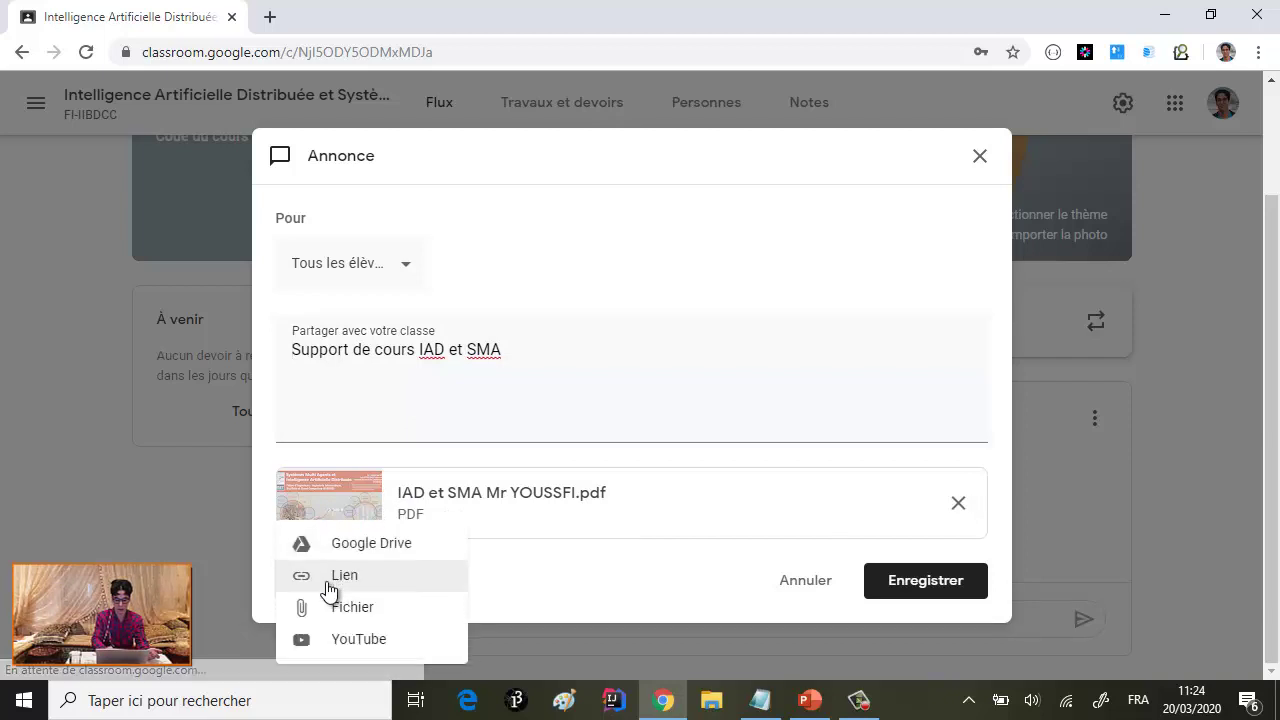
left_click(381, 649)
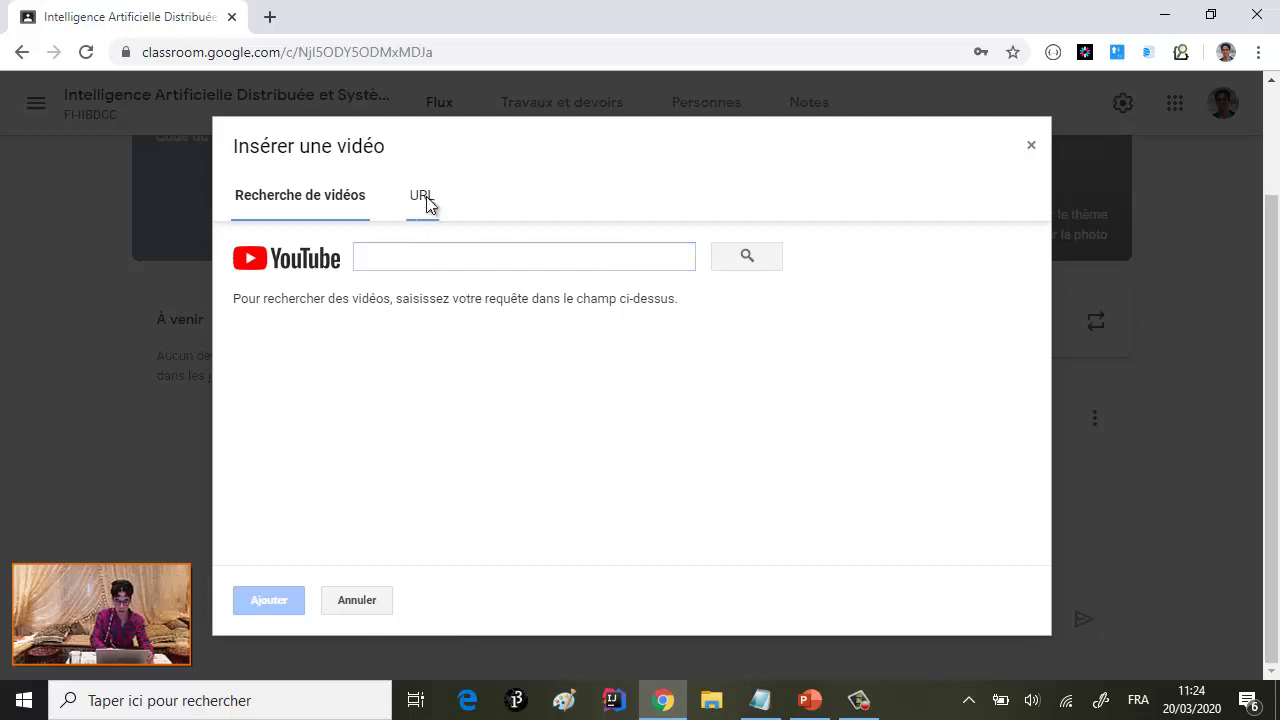
- Search YouTube for 'youssfi systèmes multi agents' and attach the Part 1 Concepts de base video
left_click(425, 203)
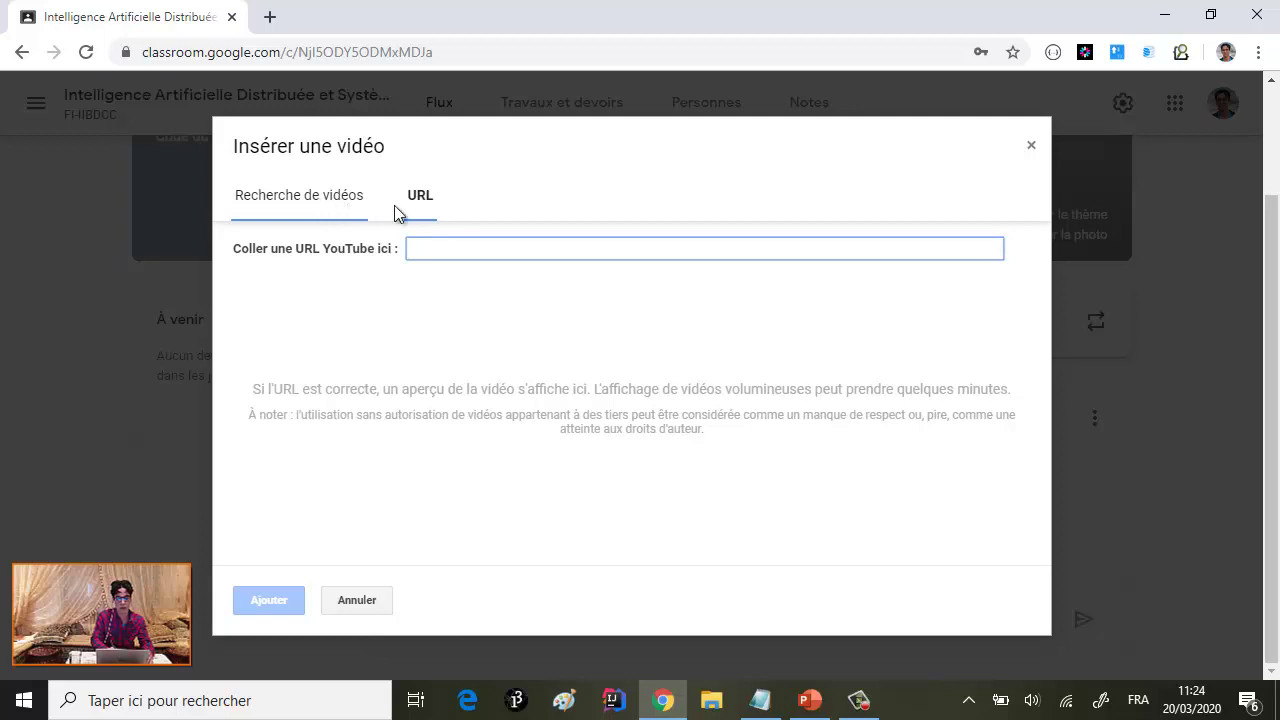
left_click(336, 204)
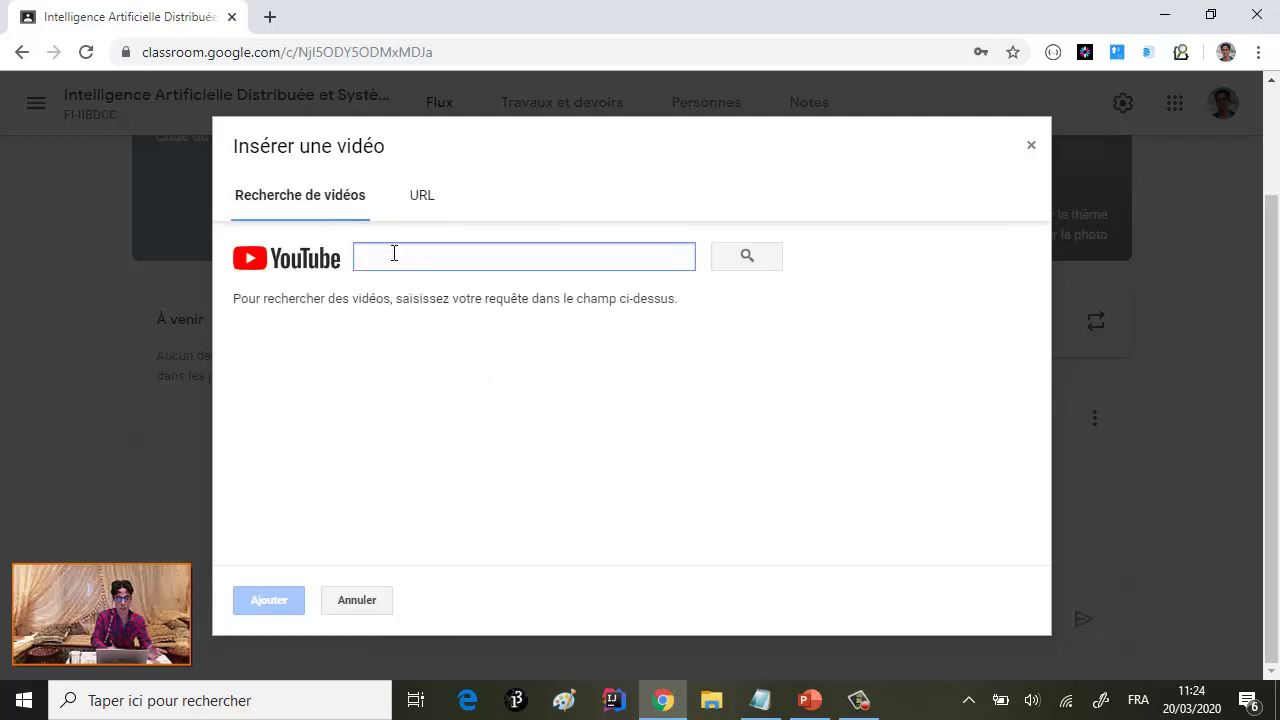
type("y")
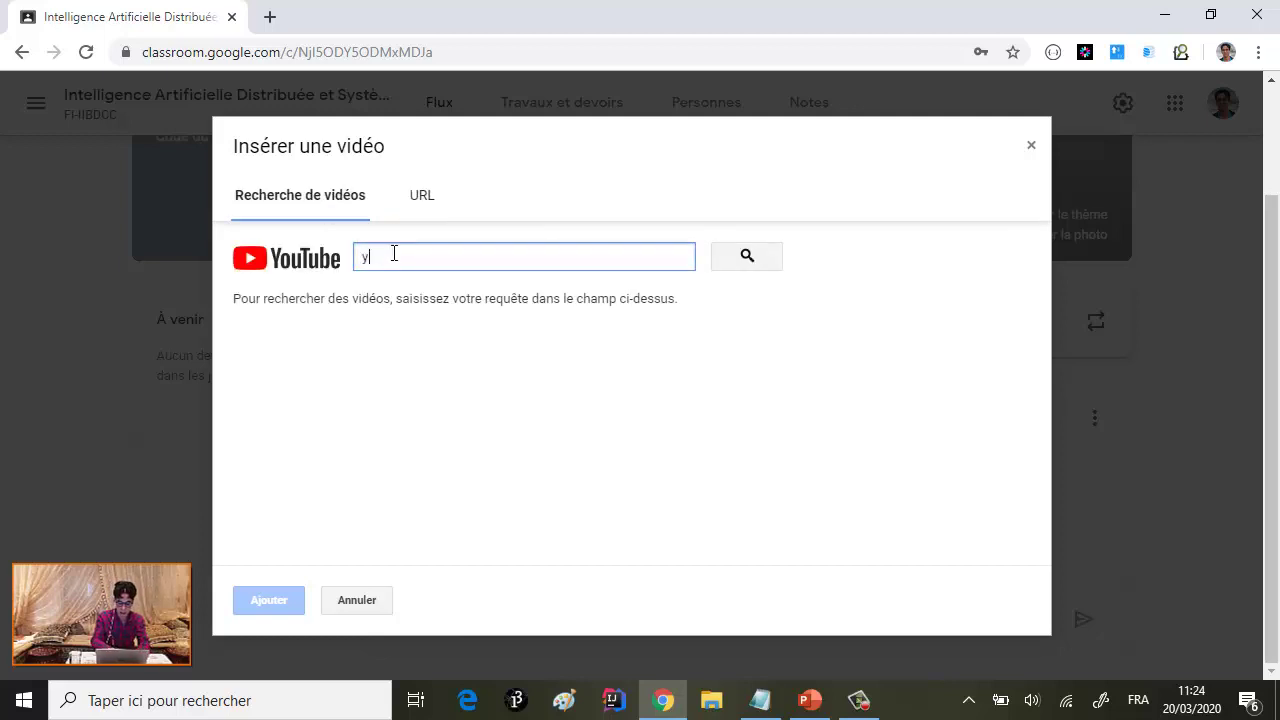
type("oussfi systèmes multi agents")
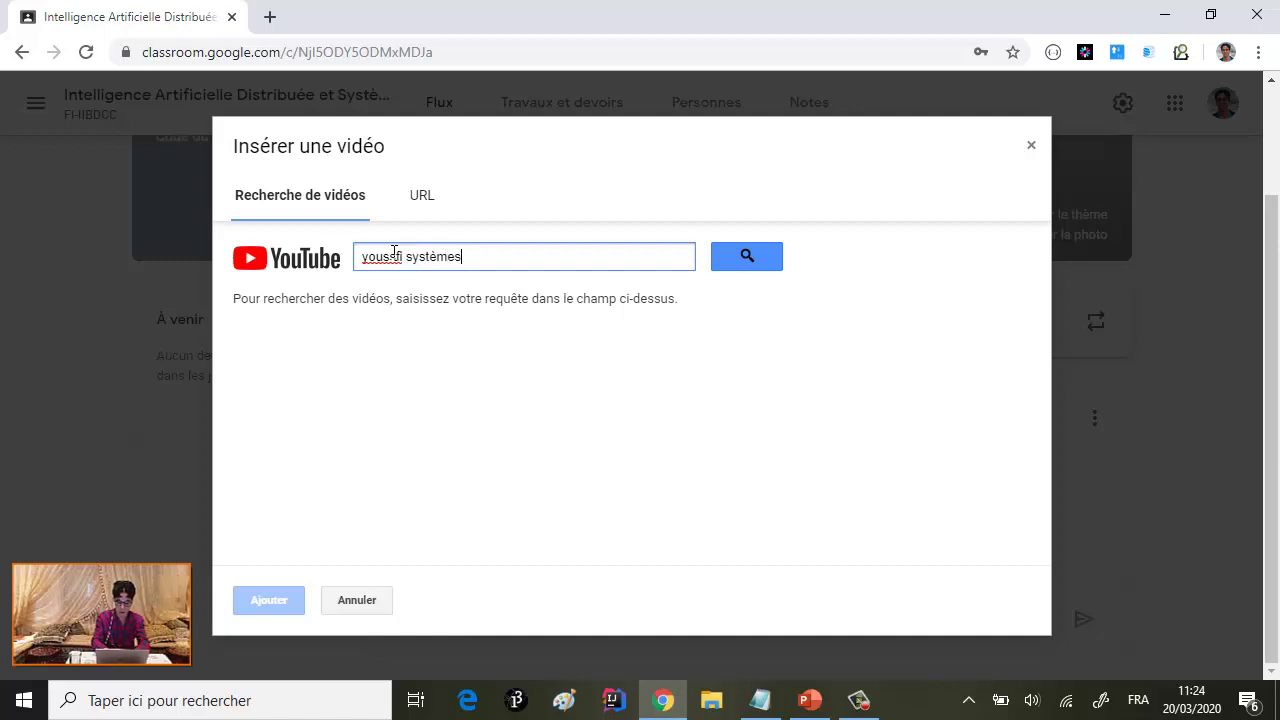
left_click(760, 265)
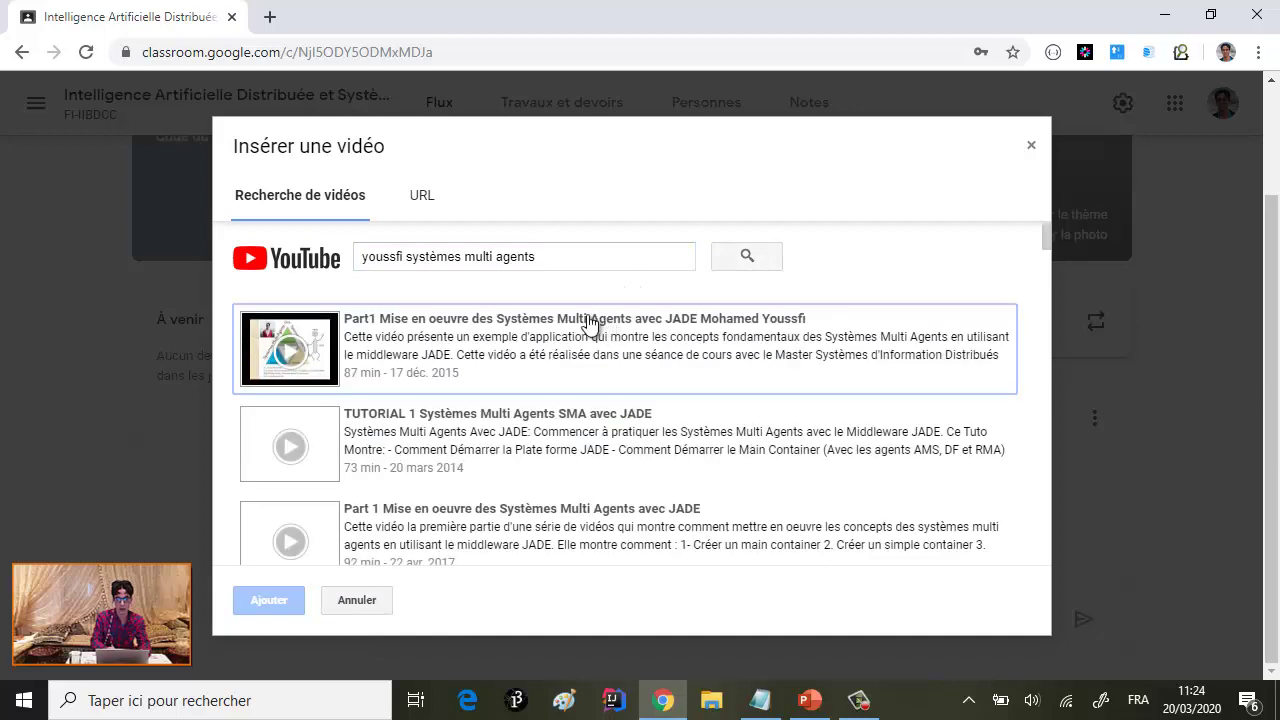
scroll(470, 385, "down", 2)
scroll(476, 397, "down", 3)
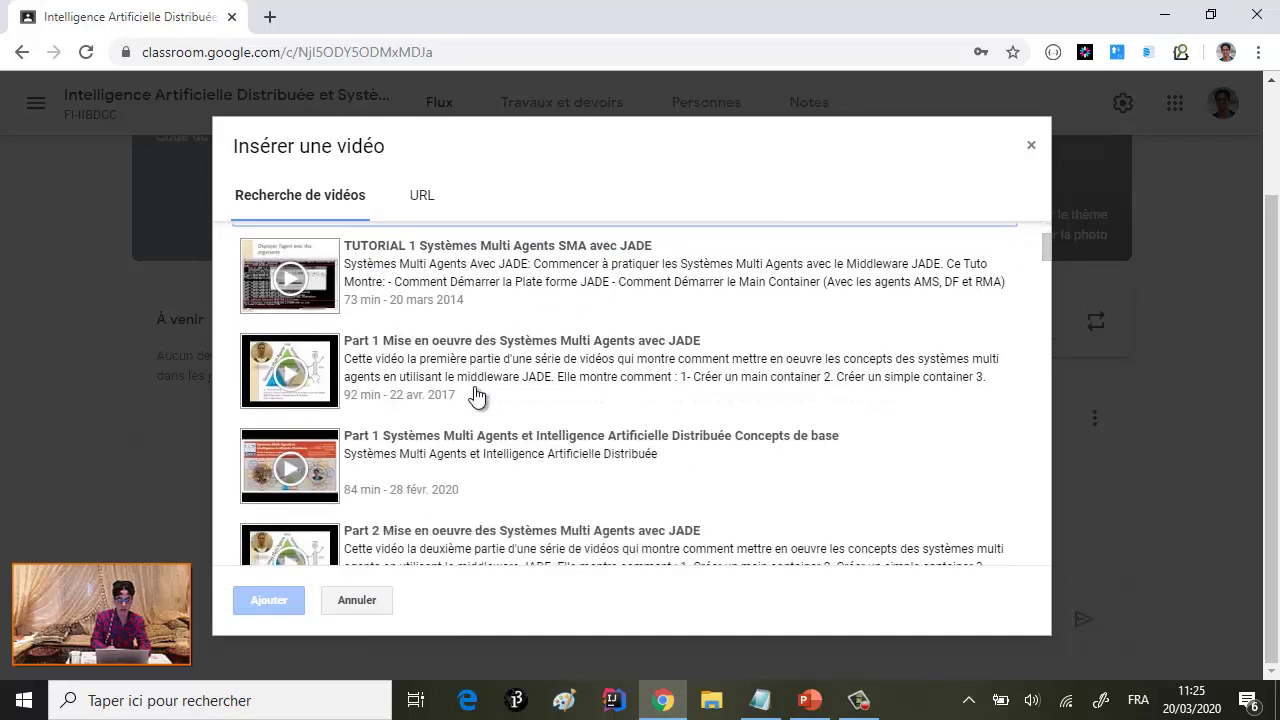
left_click(314, 435)
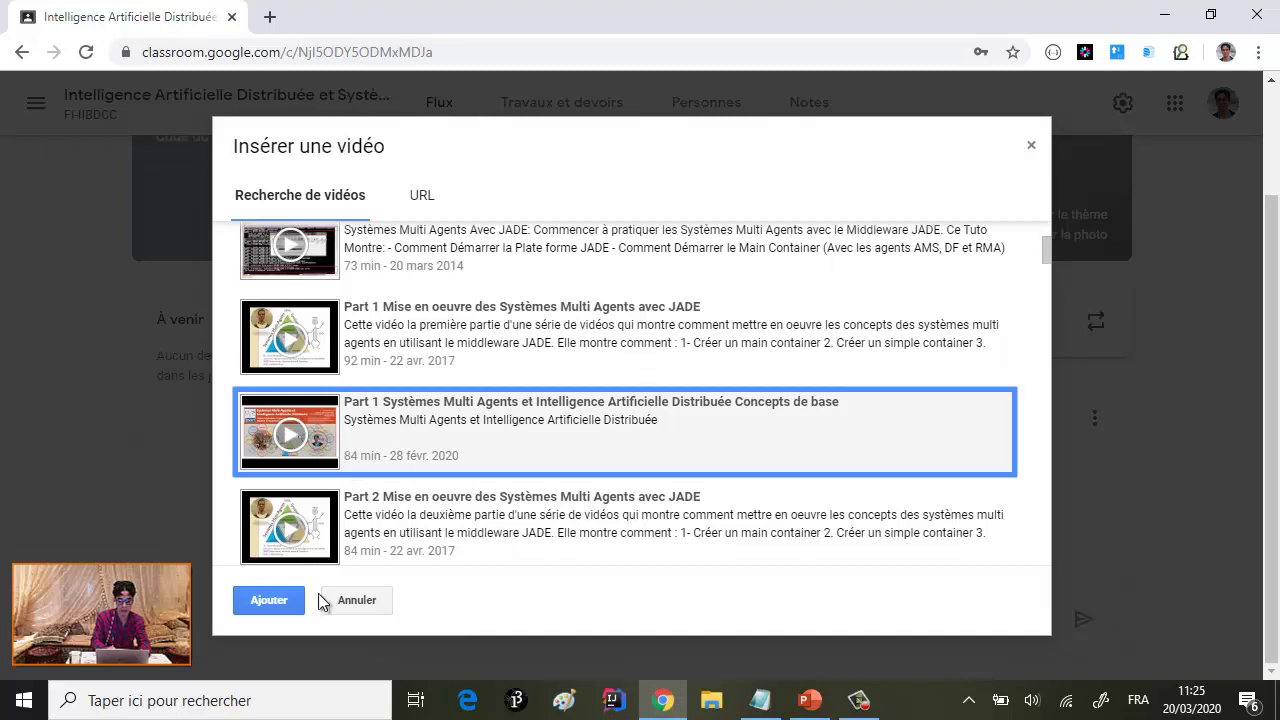
left_click(270, 600)
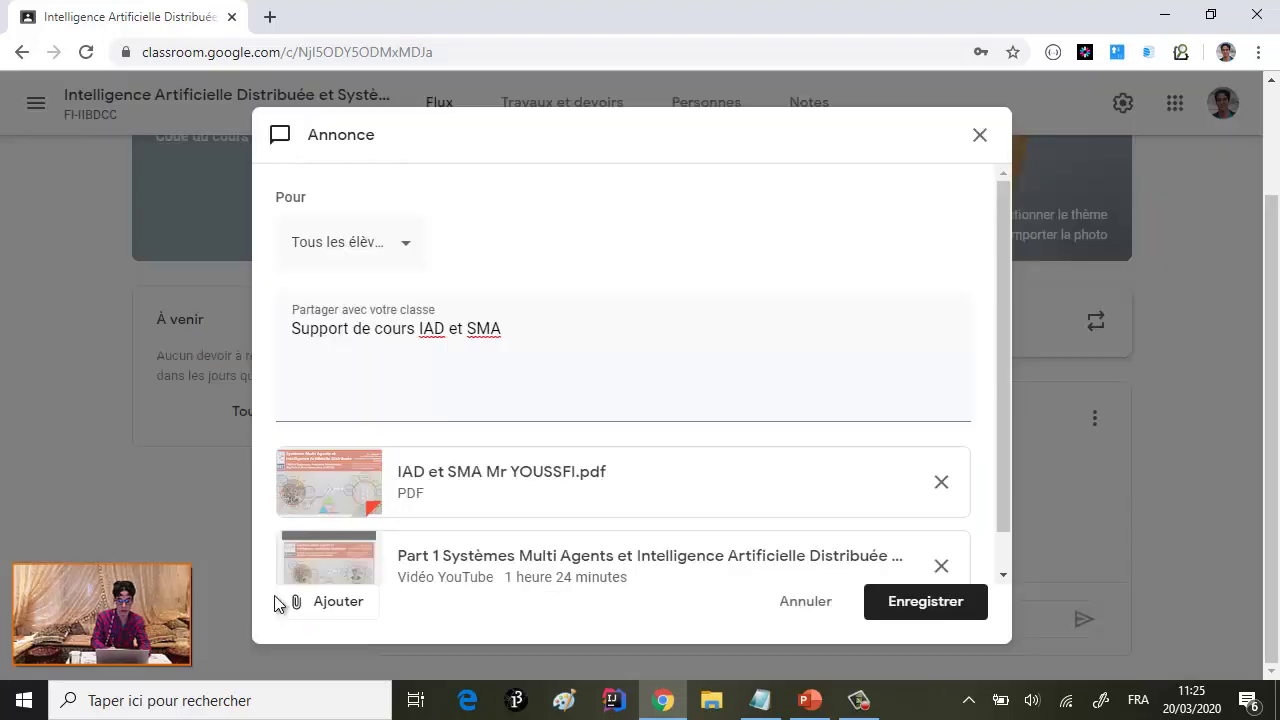
scroll(470, 456, "down", 1)
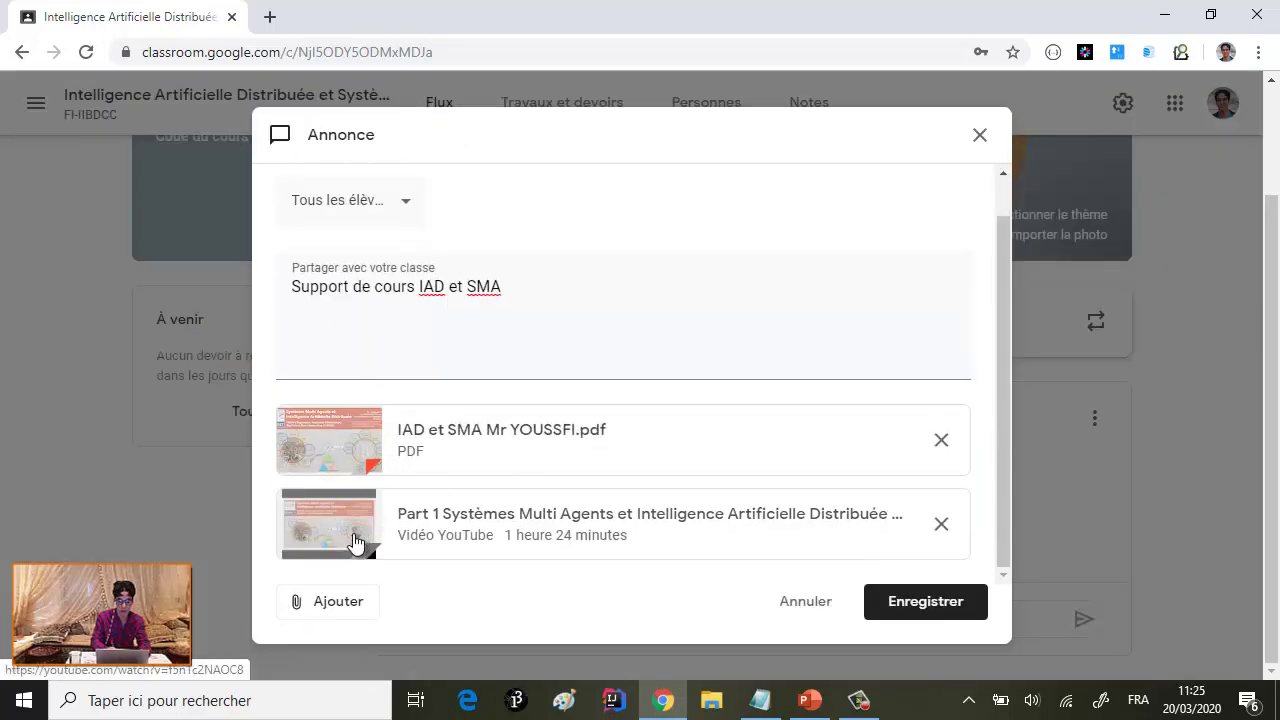
left_click(334, 607)
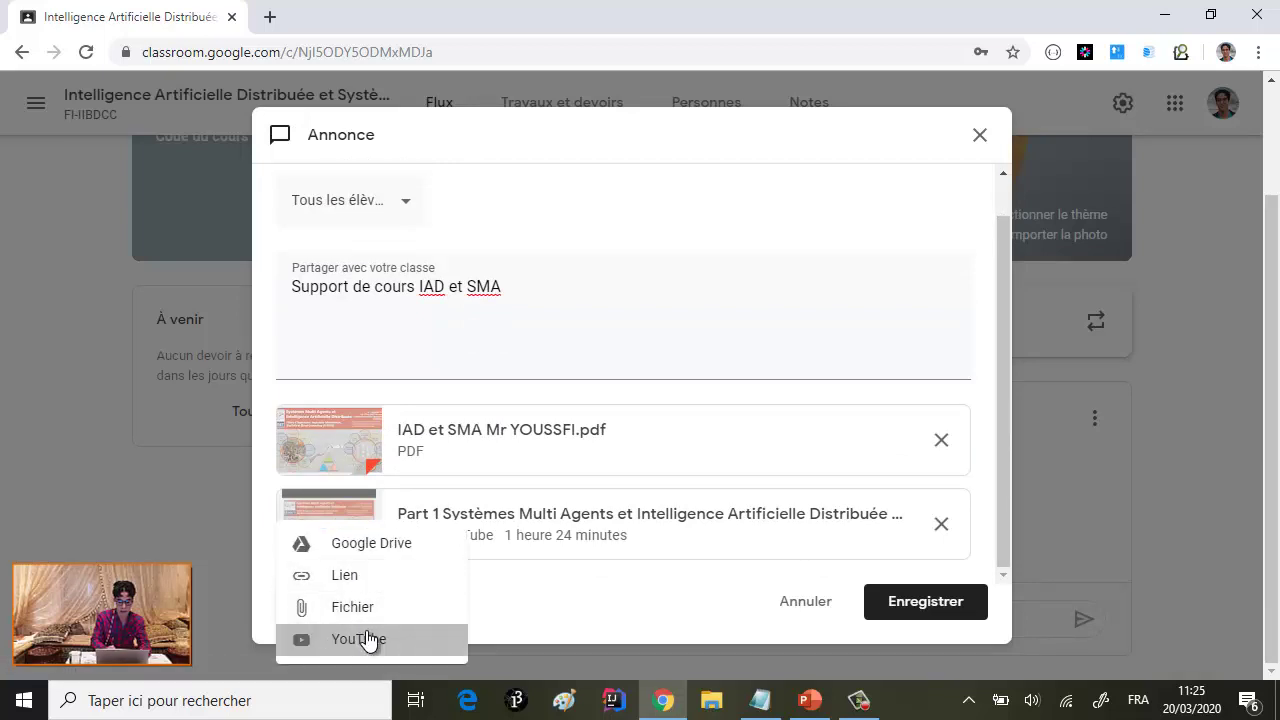
- Refine the YouTube search and attach the Part 2 Systèmes Multi Agents JADE video
left_click(369, 639)
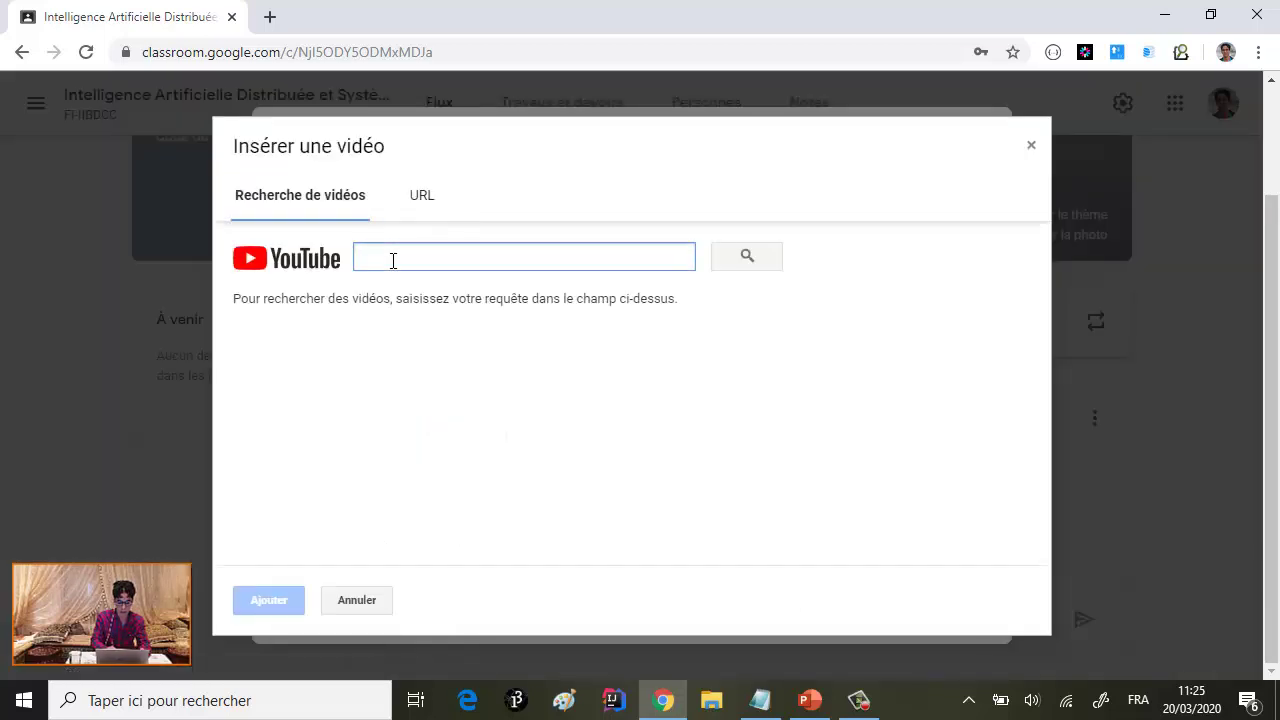
type("IA")
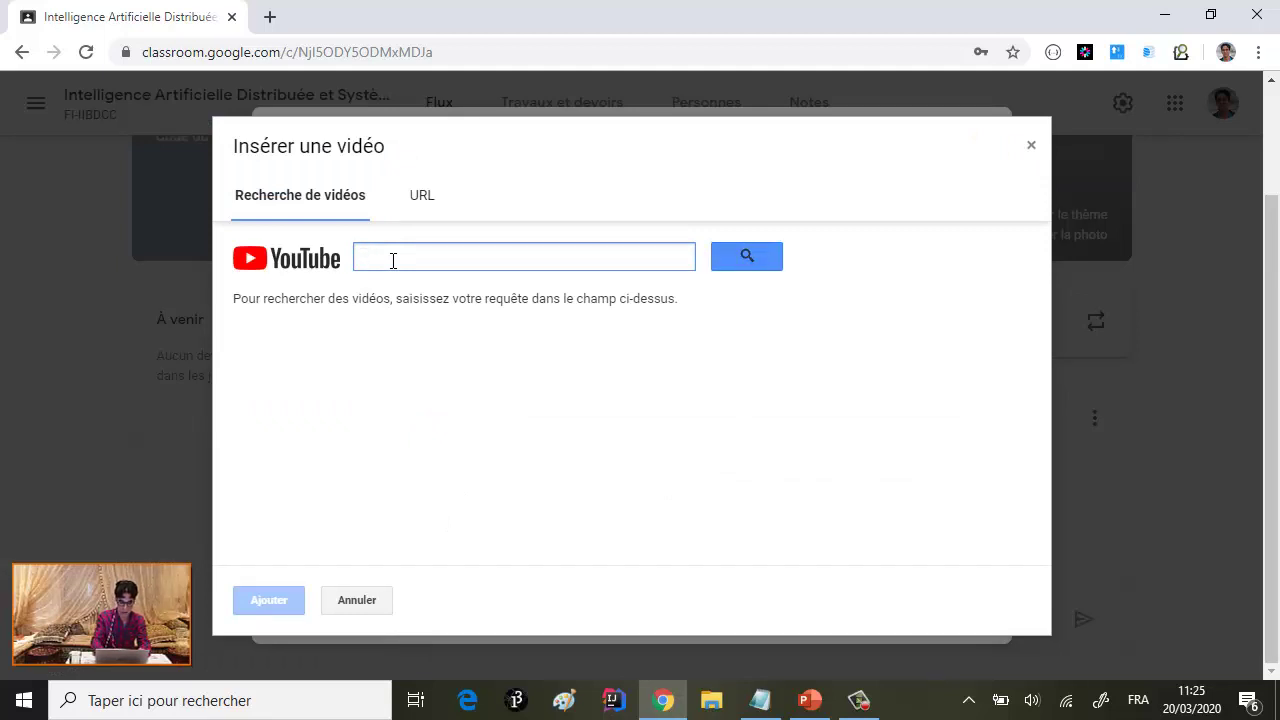
type("youssfi IAD")
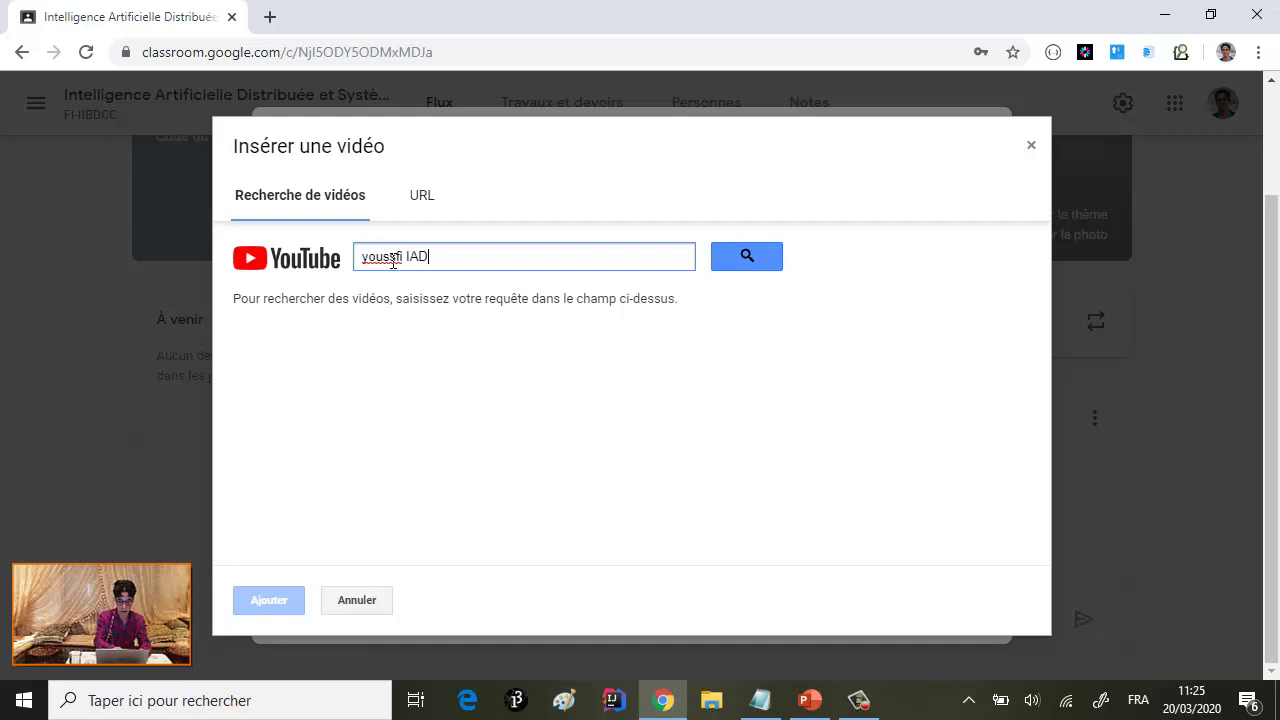
left_click(765, 262)
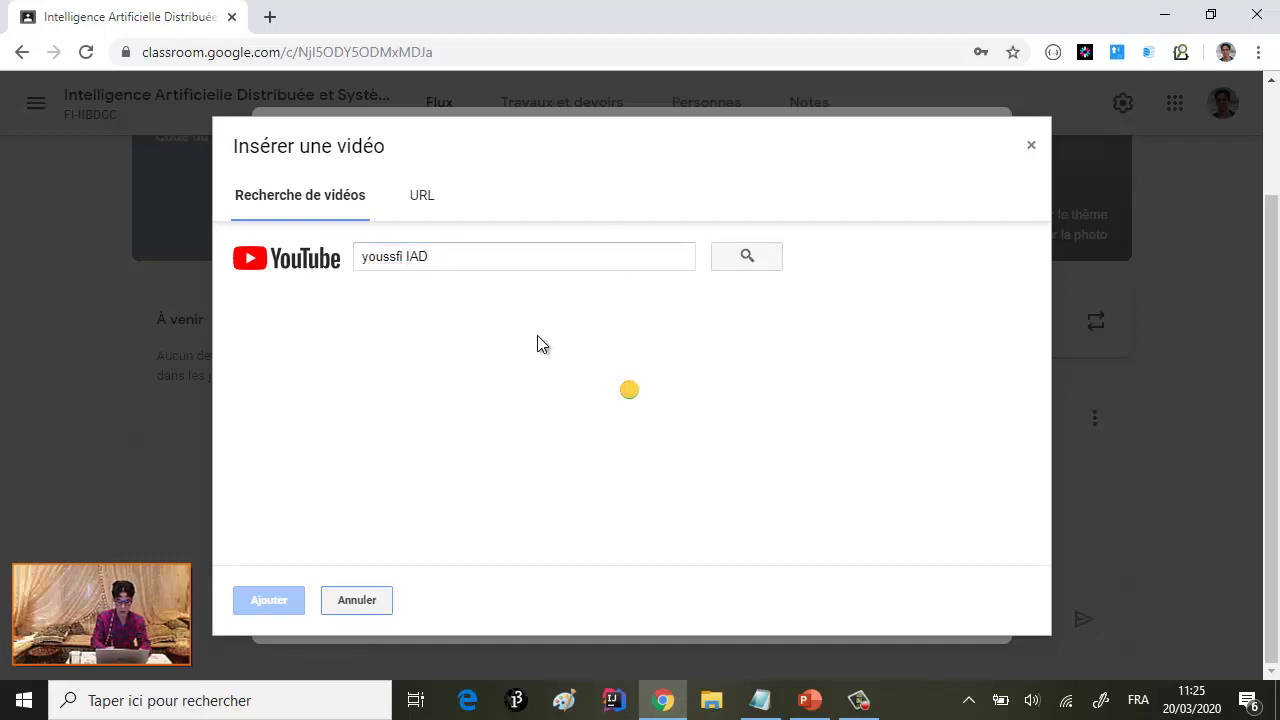
left_click(455, 257)
left_click_drag(455, 257, 405, 259)
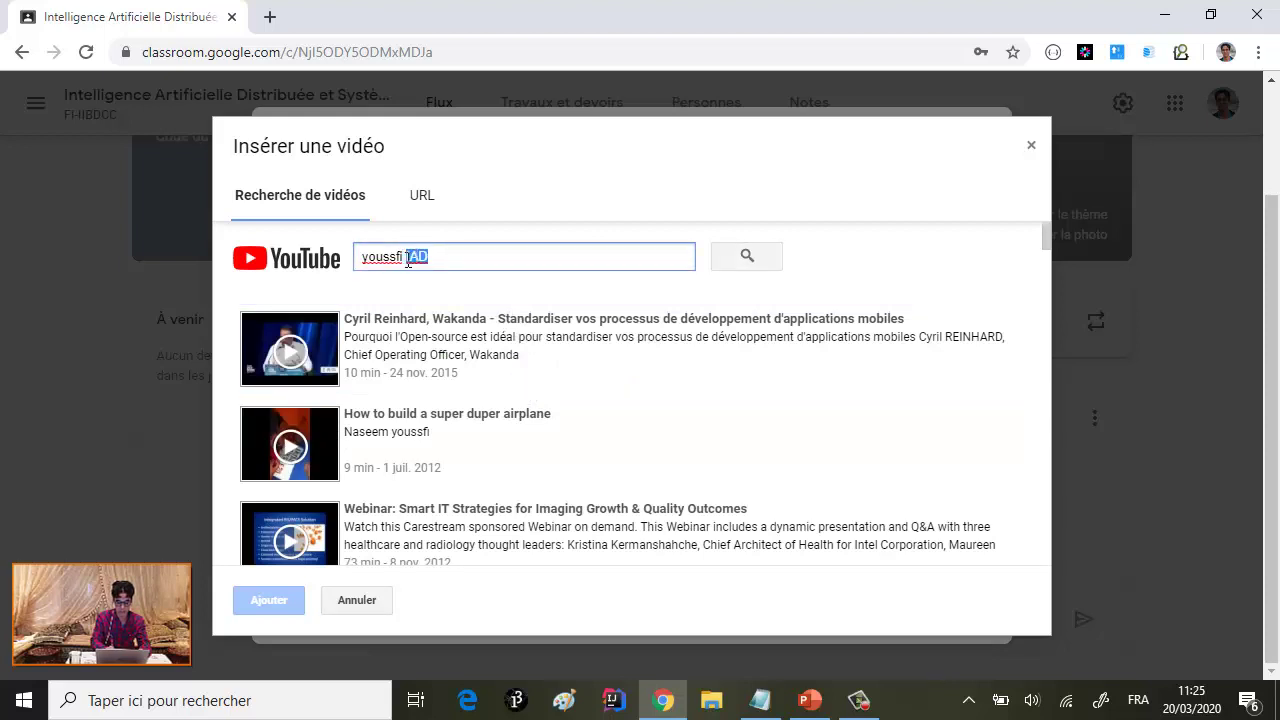
key("BackSpace")
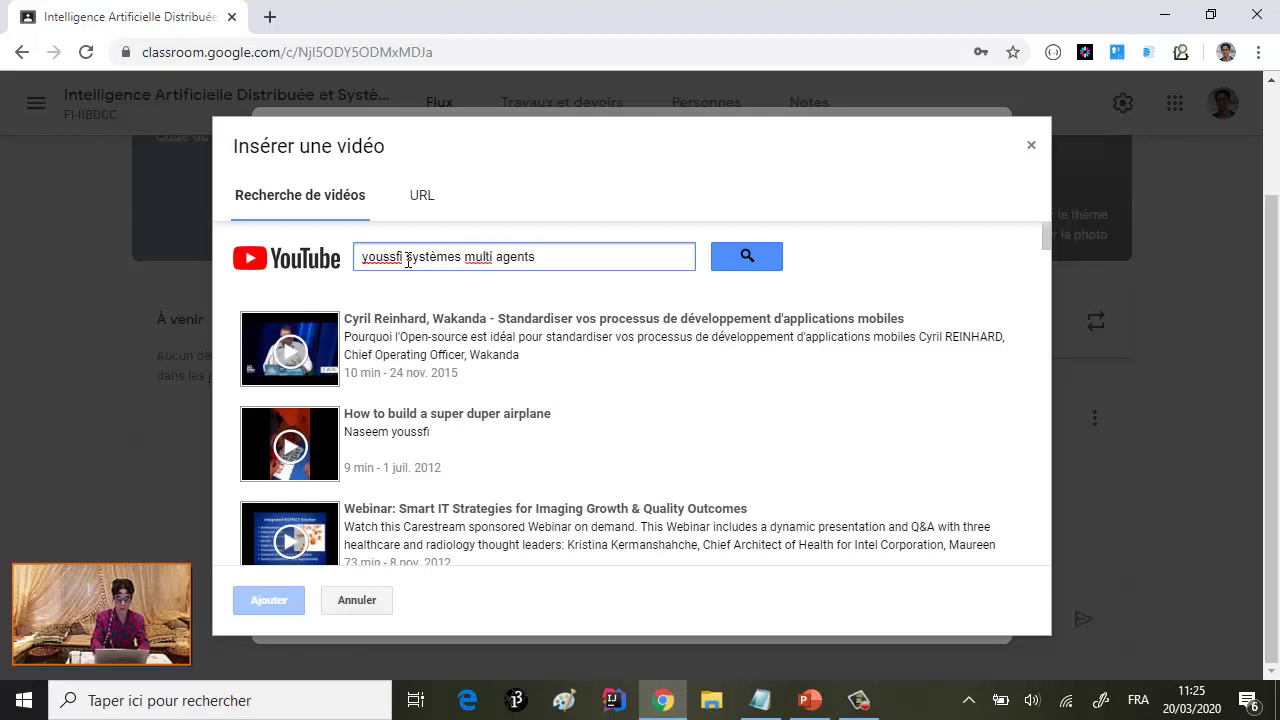
left_click_drag(557, 255, 367, 261)
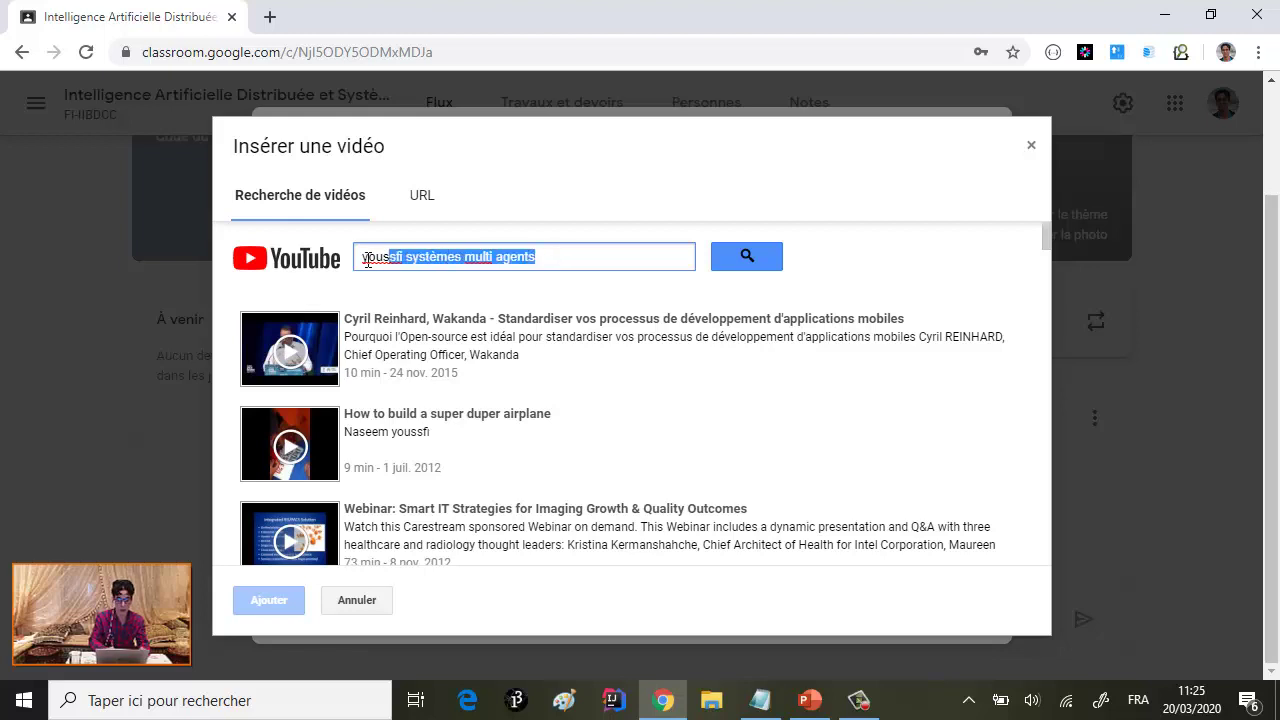
left_click(750, 257)
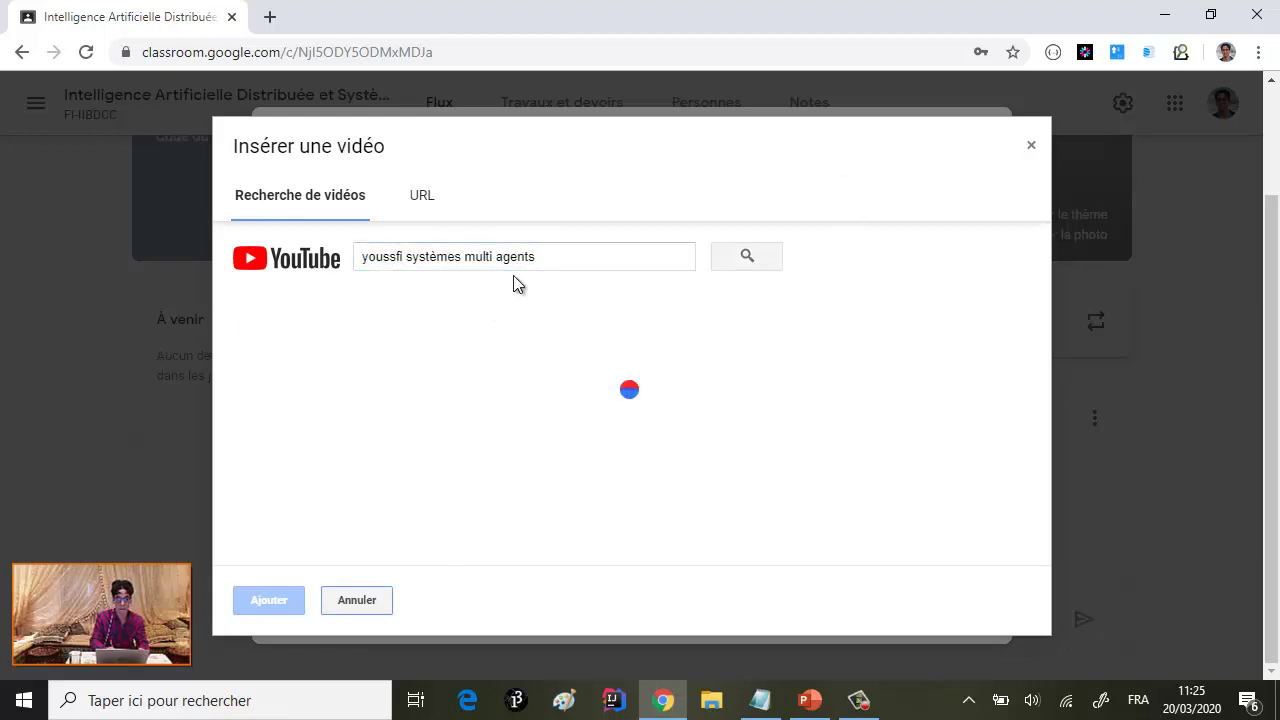
scroll(448, 423, "down", 6)
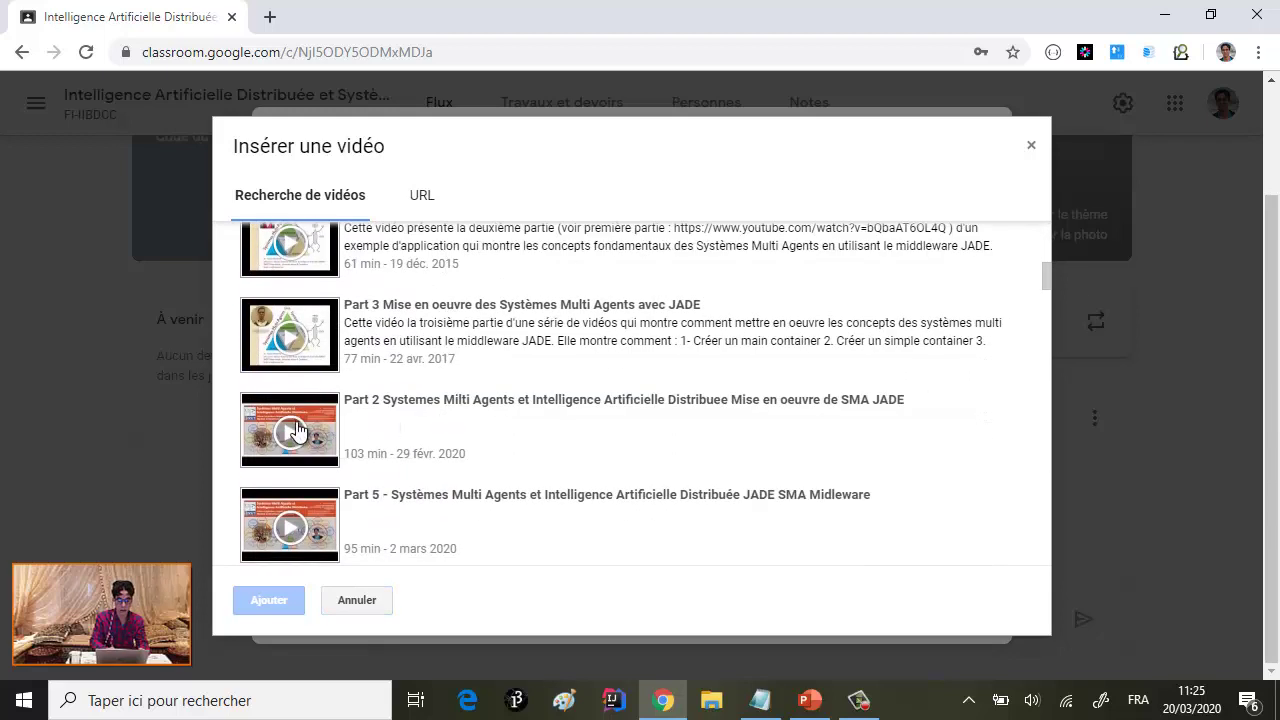
left_click(353, 425)
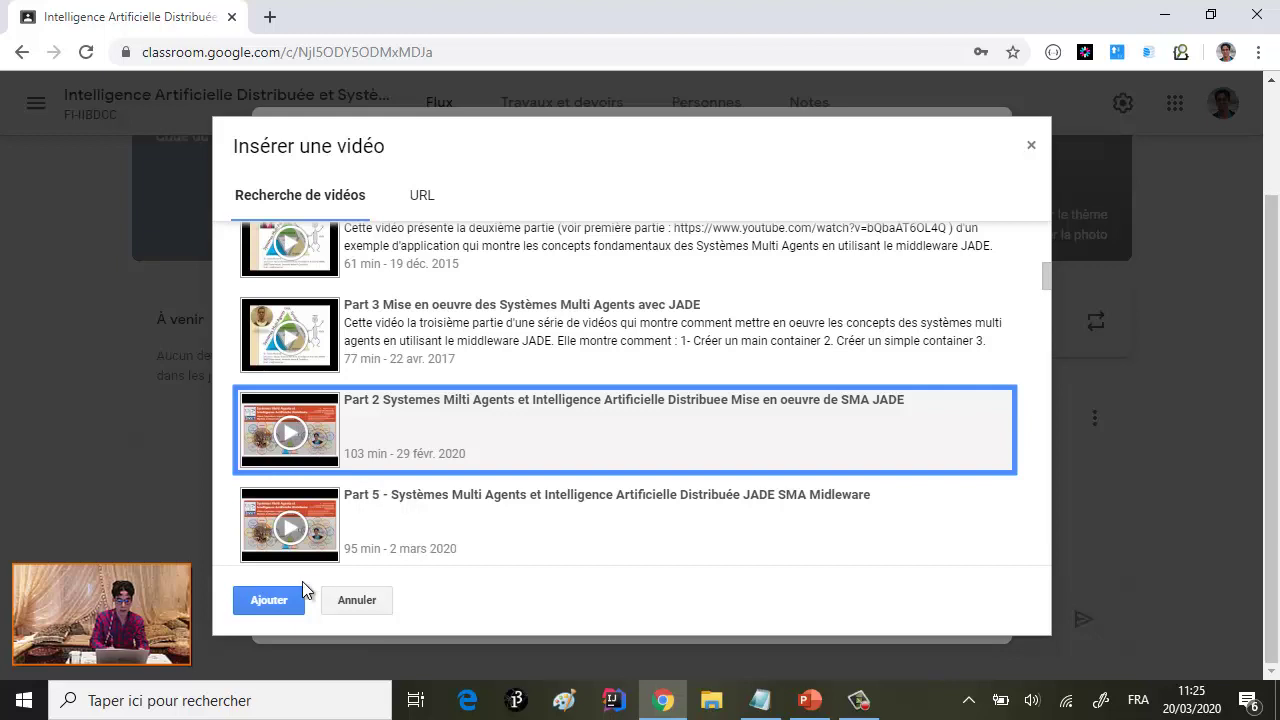
left_click(265, 602)
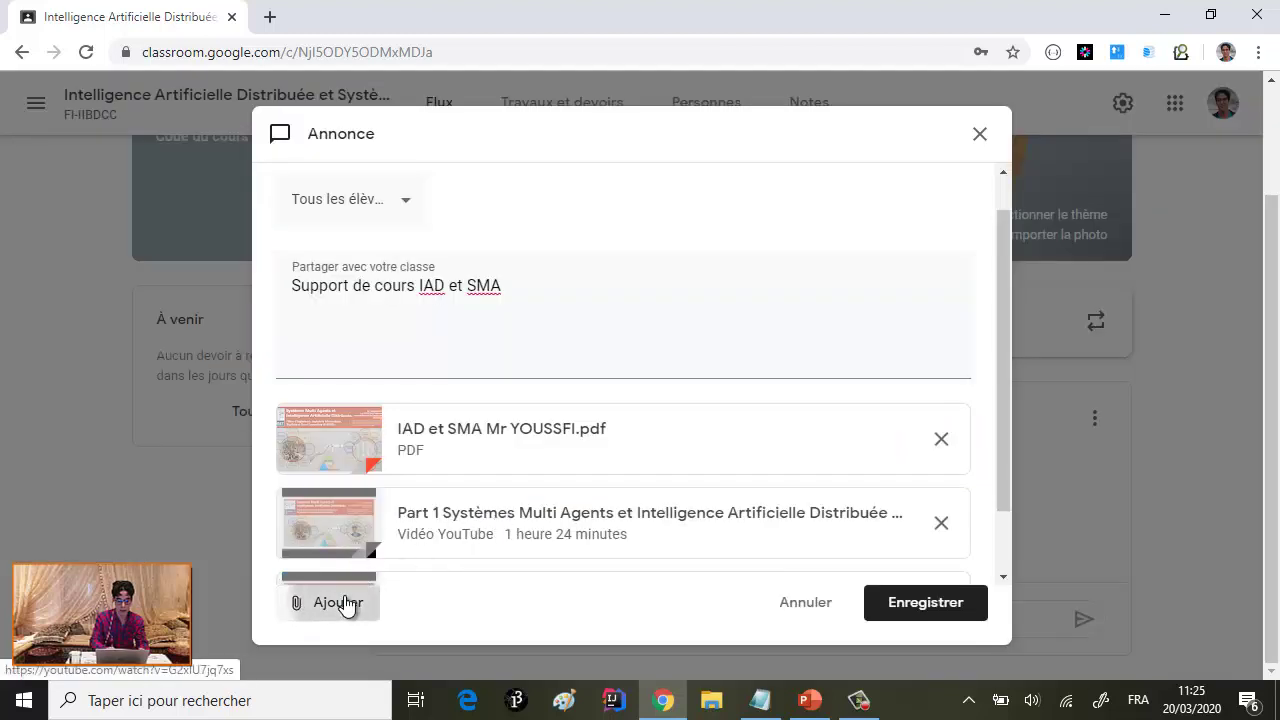
- Switch the YouTube insert window to its paste-a-link page and open a new browser tab
left_click(345, 603)
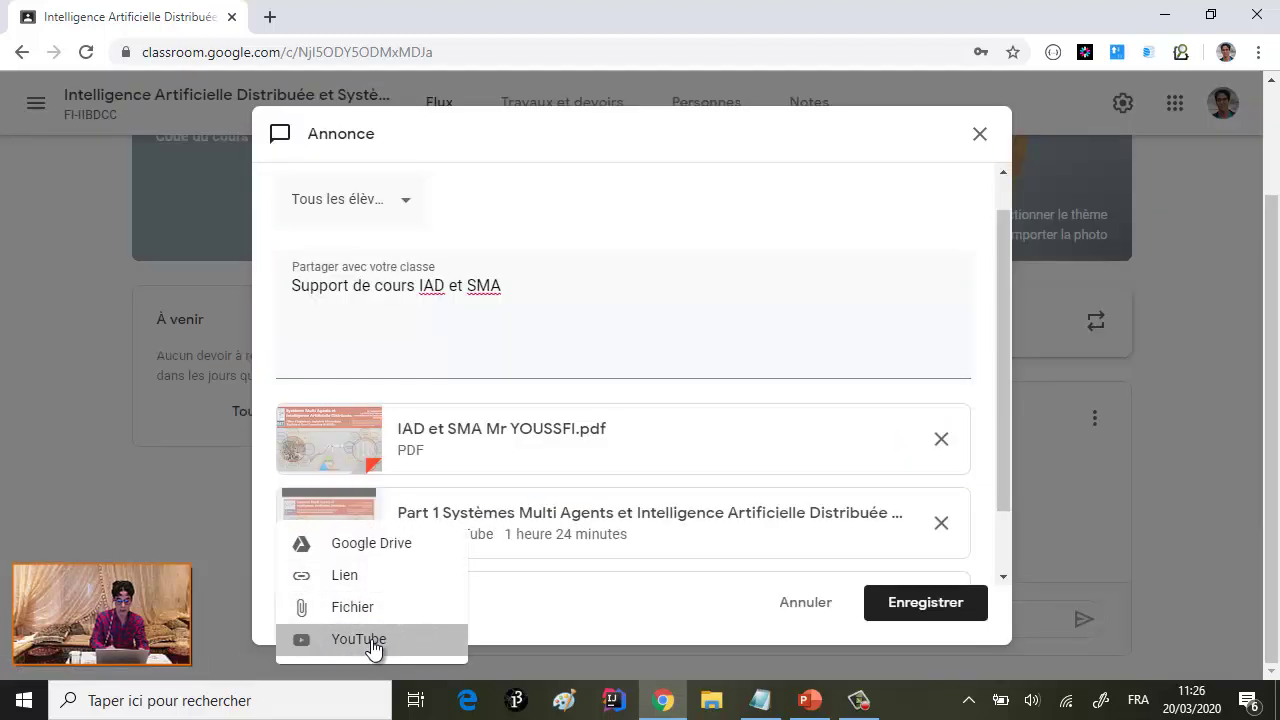
left_click(372, 643)
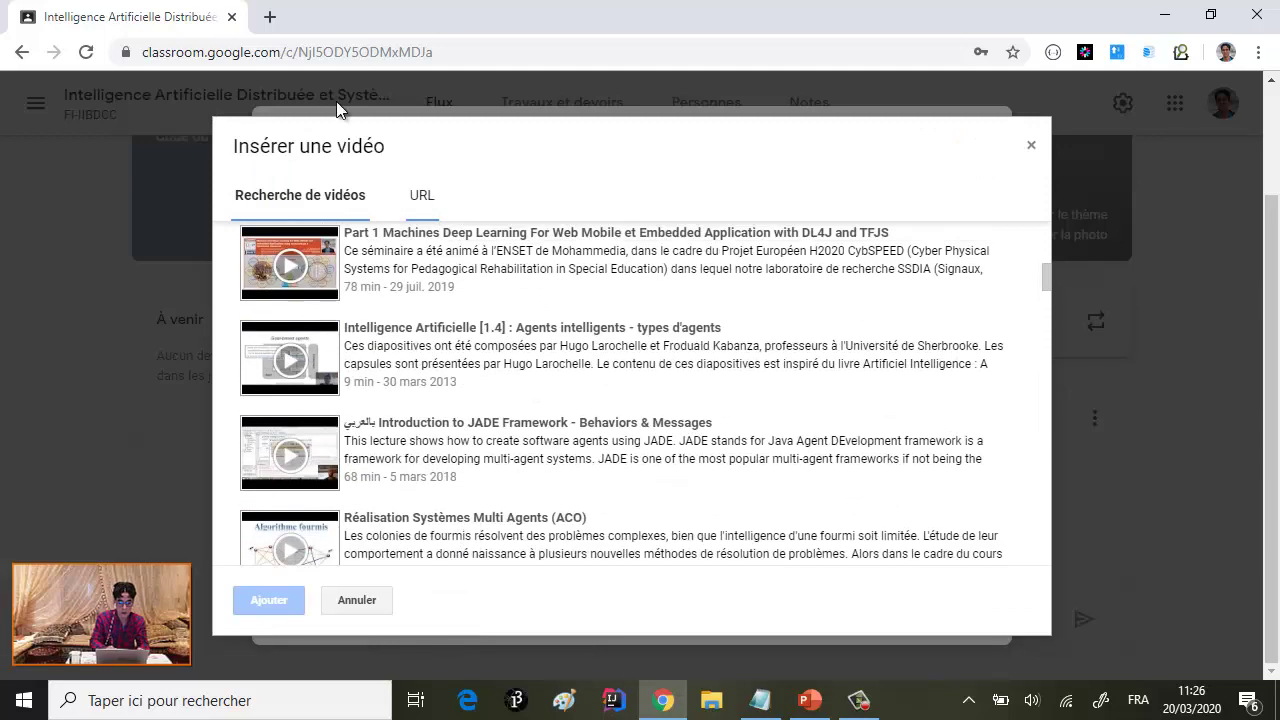
left_click(271, 20)
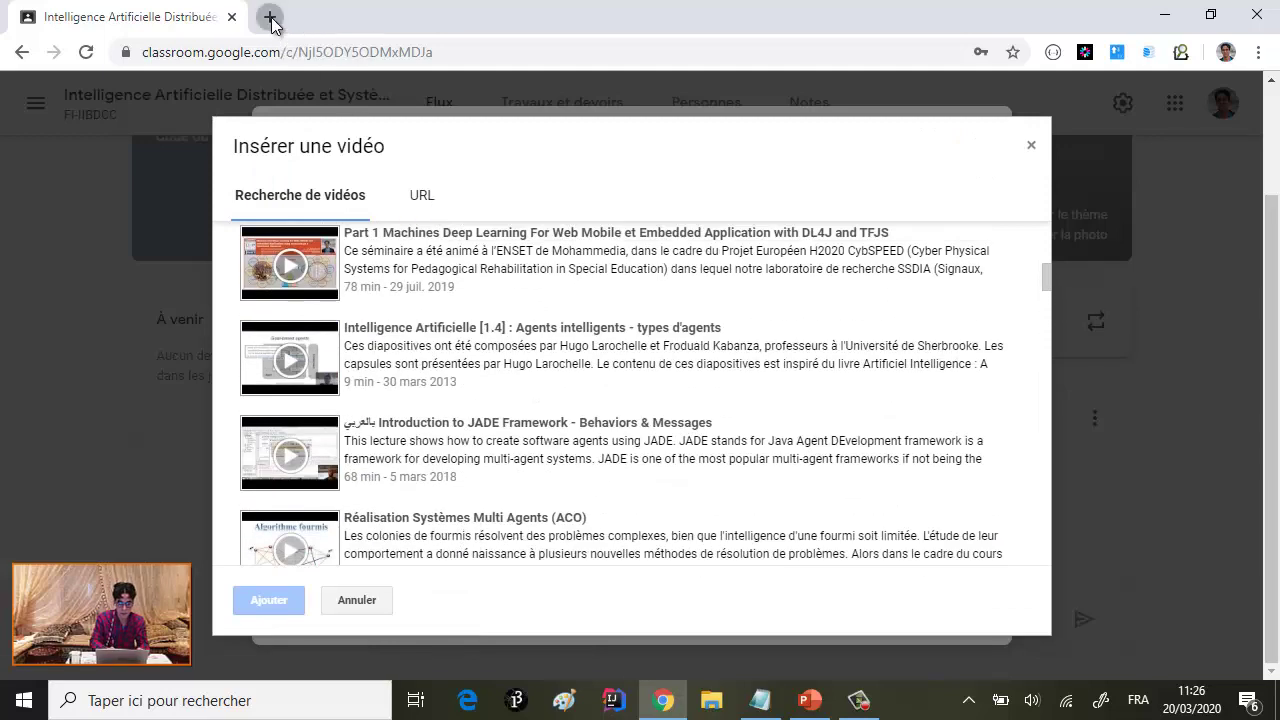
left_click(424, 200)
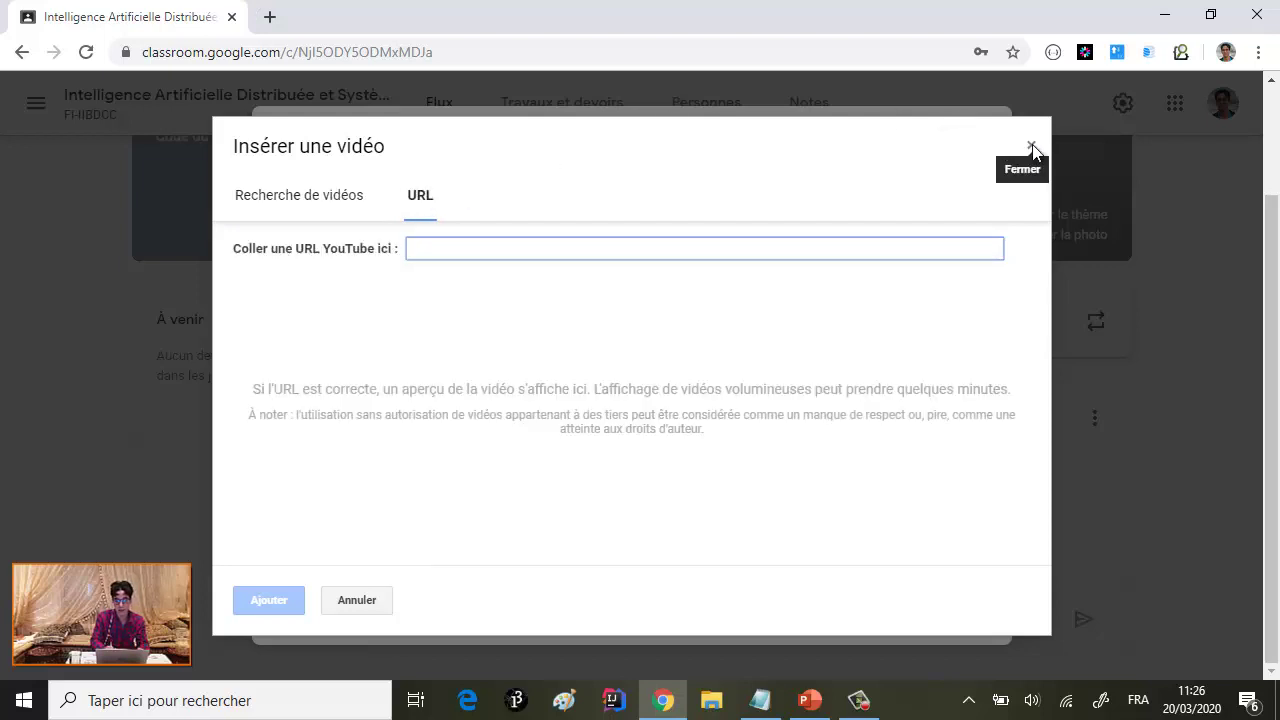
left_click(269, 17)
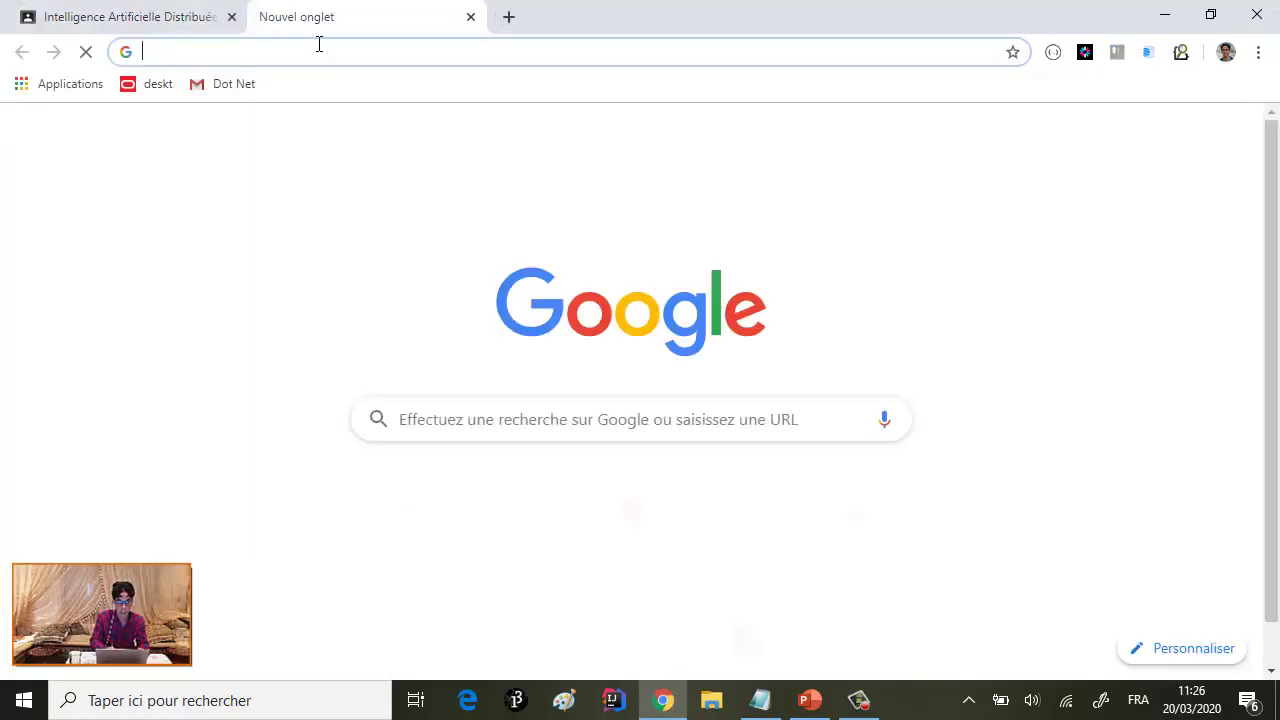
- Go to the lecturer's YouTube channel by entering its youtube.com address
type("youss")
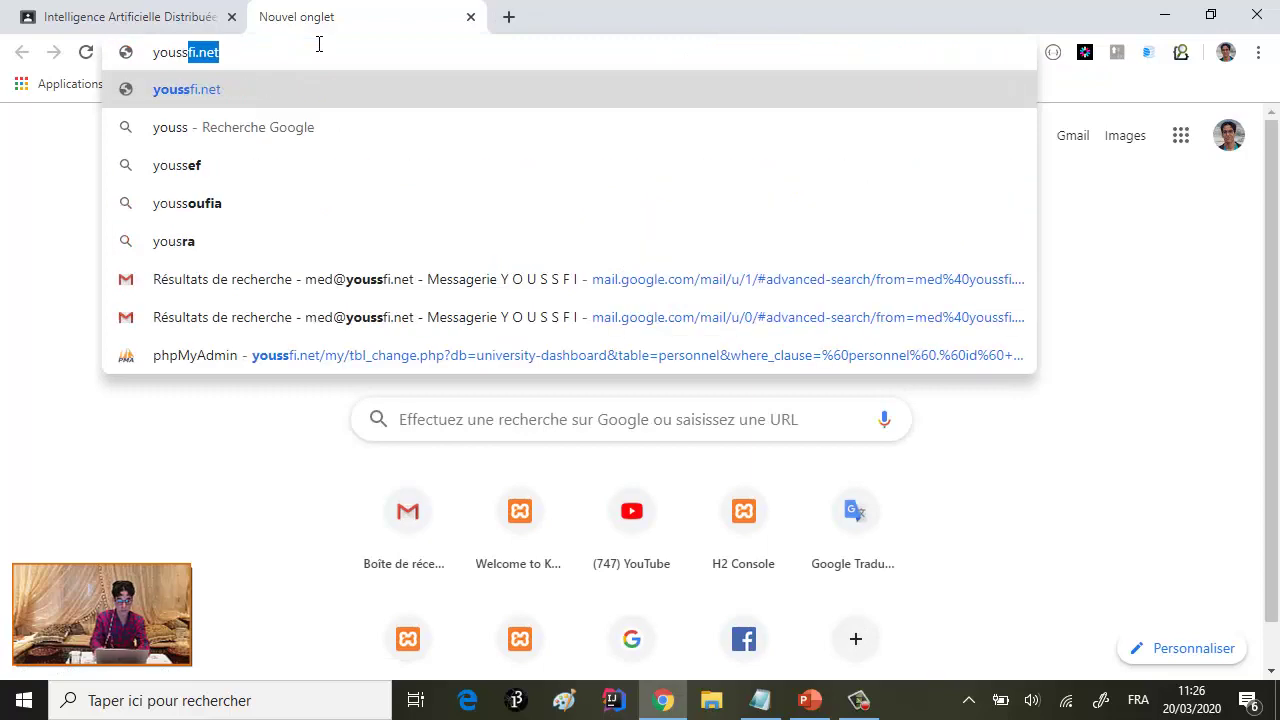
key("Right")
key("BackSpace")
key("BackSpace")
key("BackSpace")
key("BackSpace")
key("BackSpace")
key("BackSpace")
key("BackSpace")
key("BackSpace")
key("BackSpace")
key("BackSpace")
key("BackSpace")
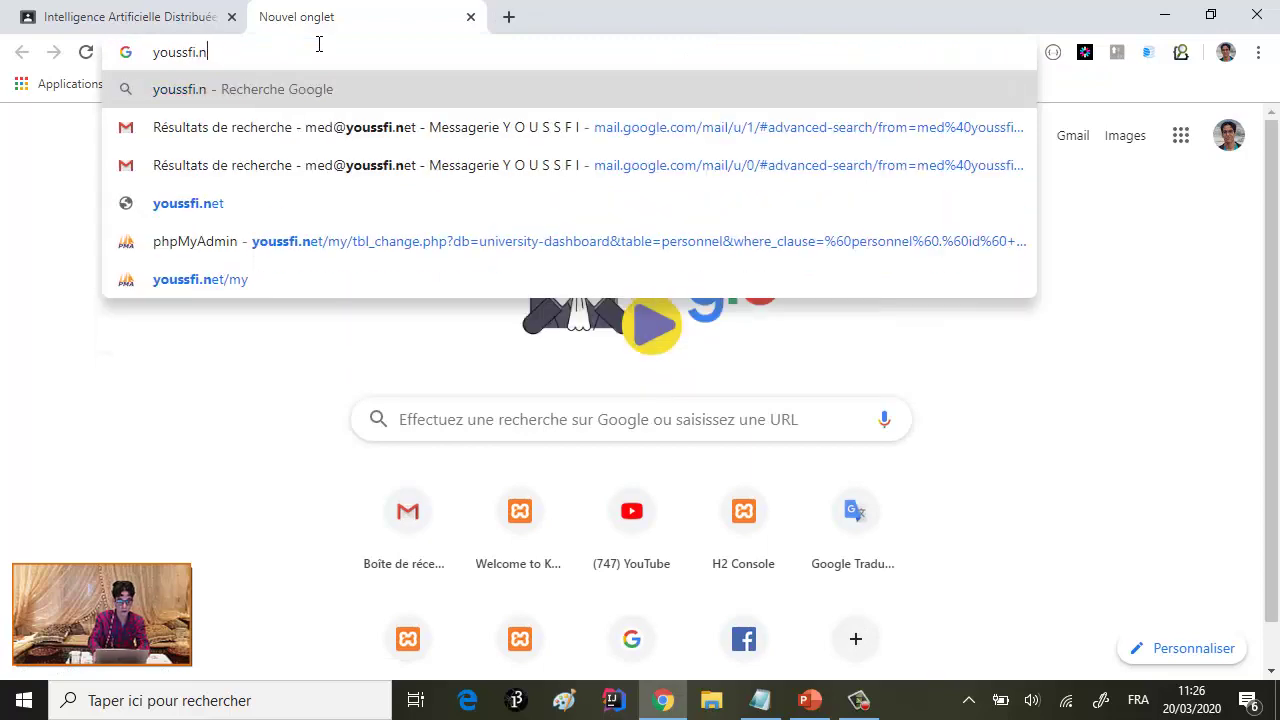
type("youtu")
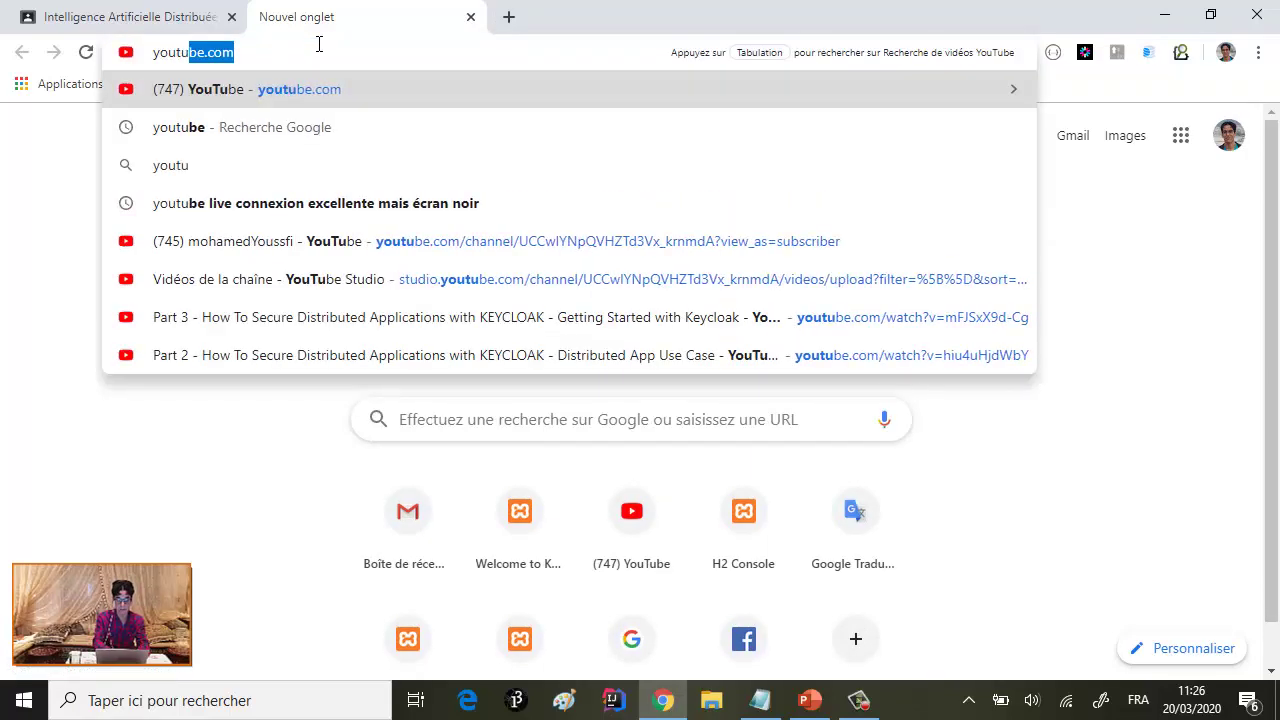
key("Right")
type("/")
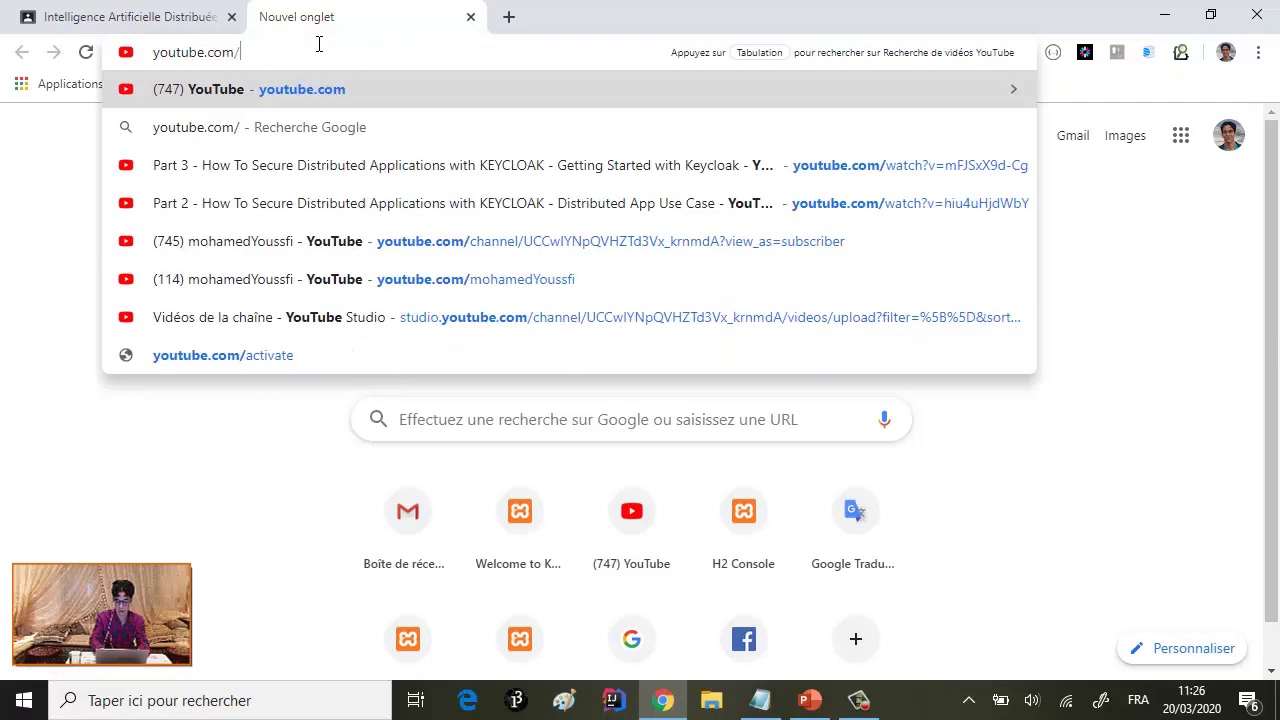
type("moham")
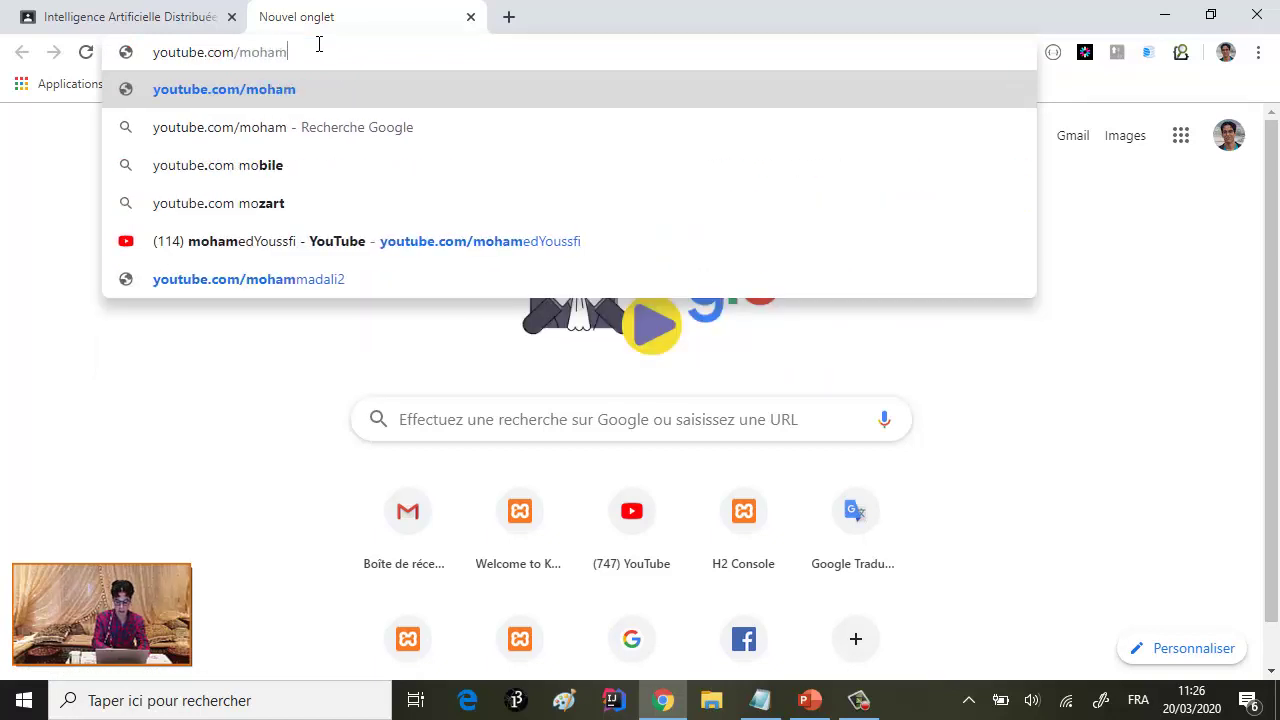
type("edYoussfi")
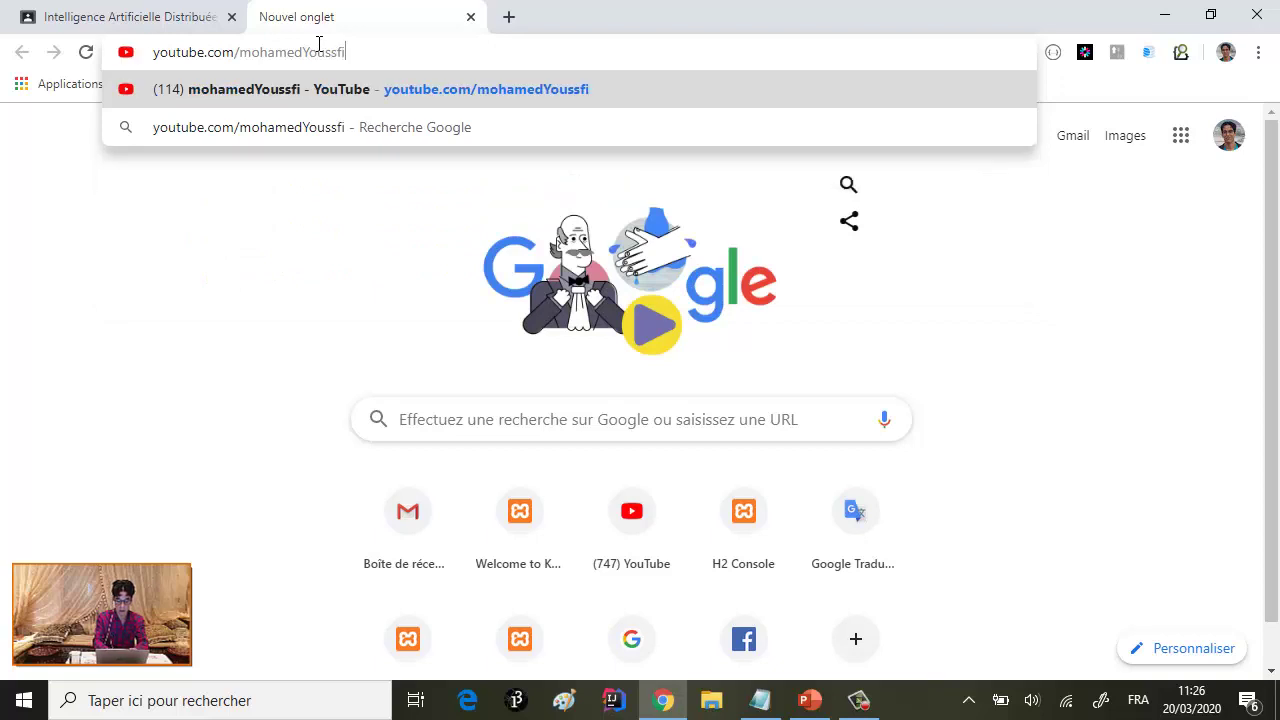
key("Return")
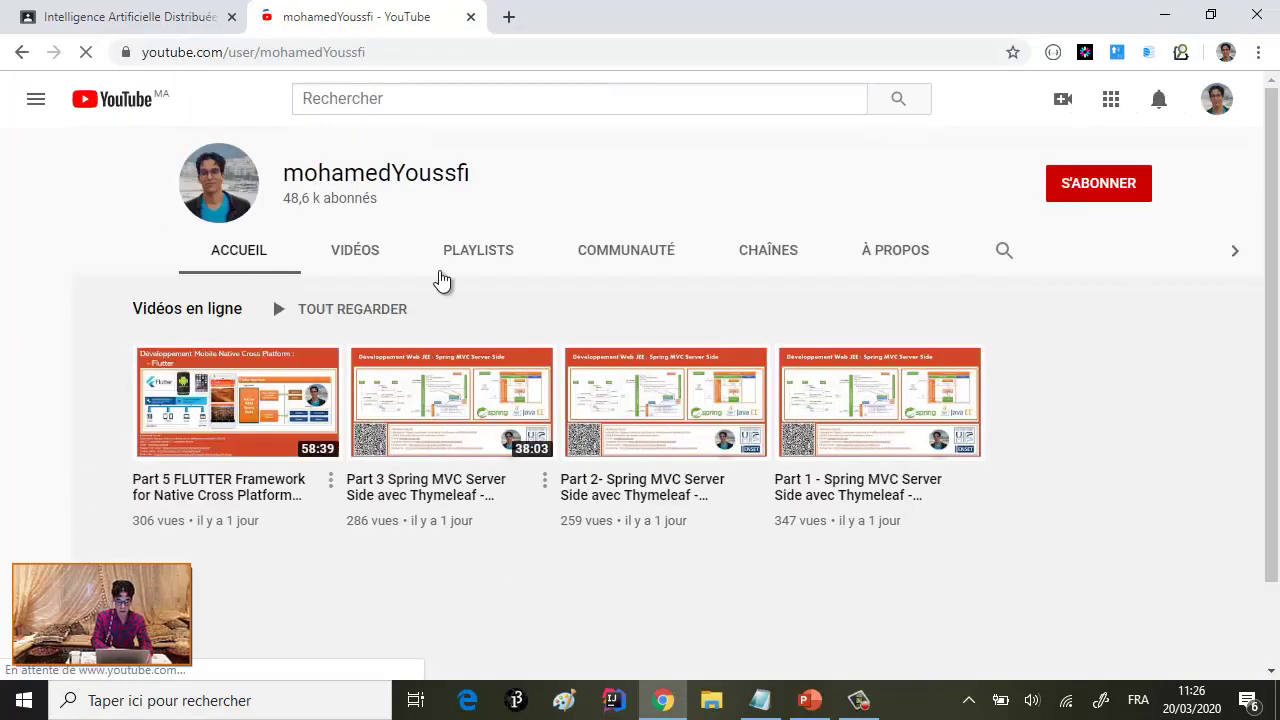
- Copy the link of the Part 3 Systèmes Multi Agents video from the channel's Vidéos list
left_click(358, 250)
scroll(524, 305, "down", 5)
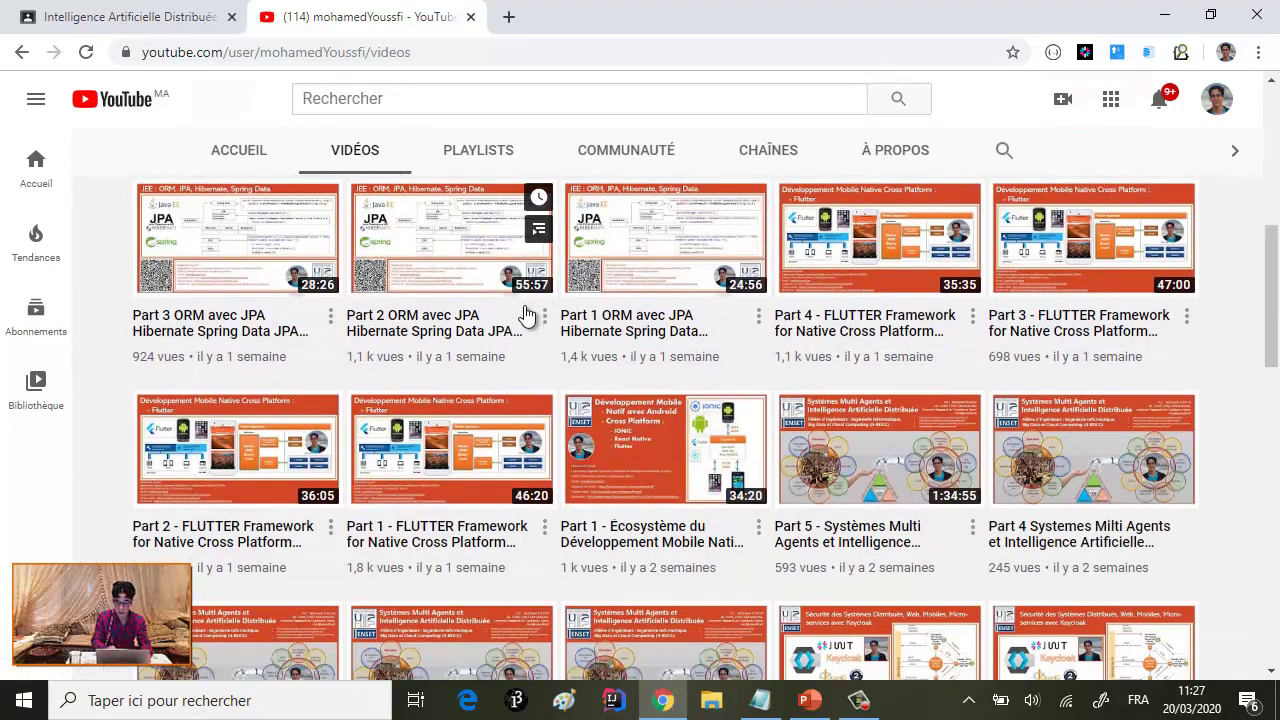
scroll(540, 320, "down", 3)
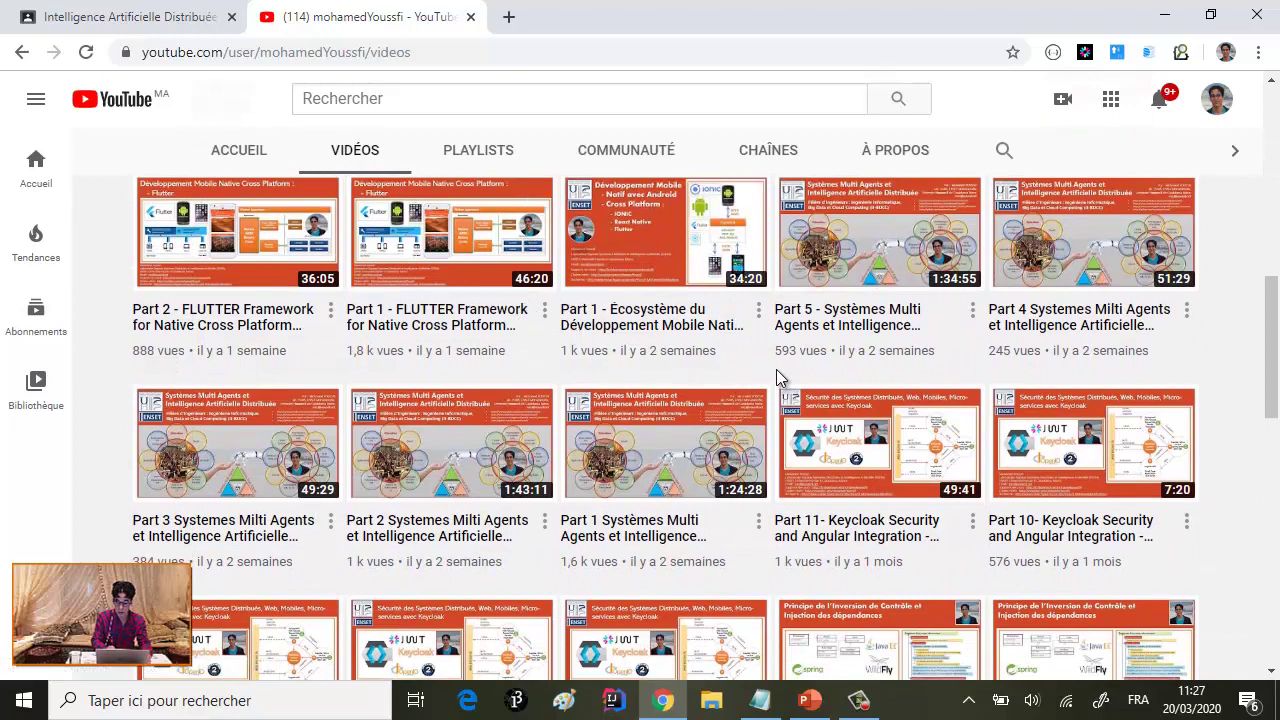
scroll(776, 372, "up", 1)
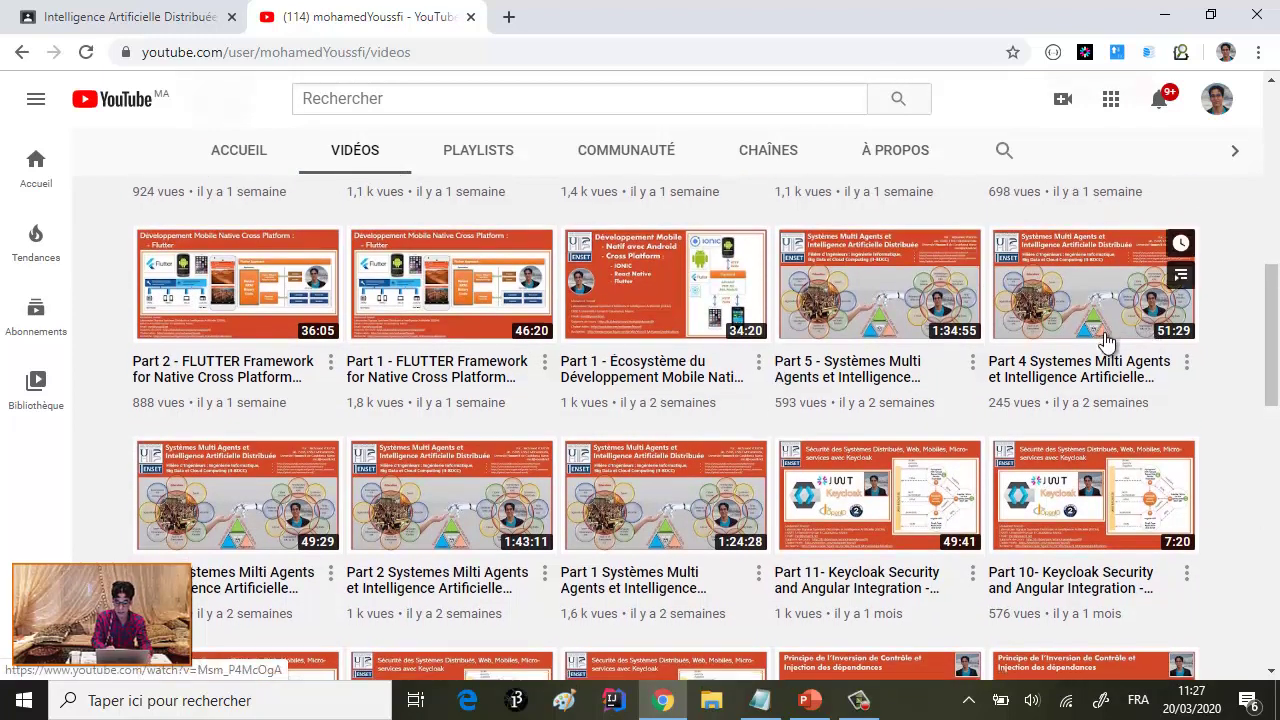
scroll(1104, 342, "down", 3)
scroll(1104, 334, "down", 5)
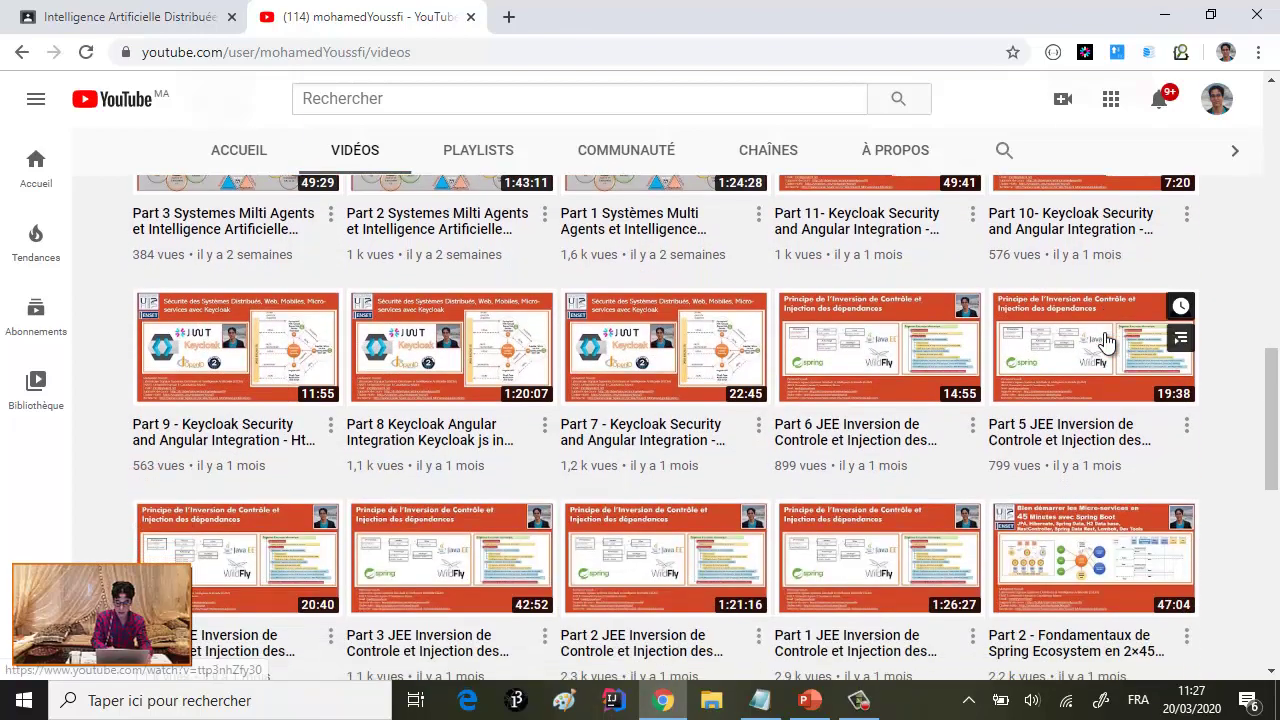
scroll(1104, 332, "up", 6)
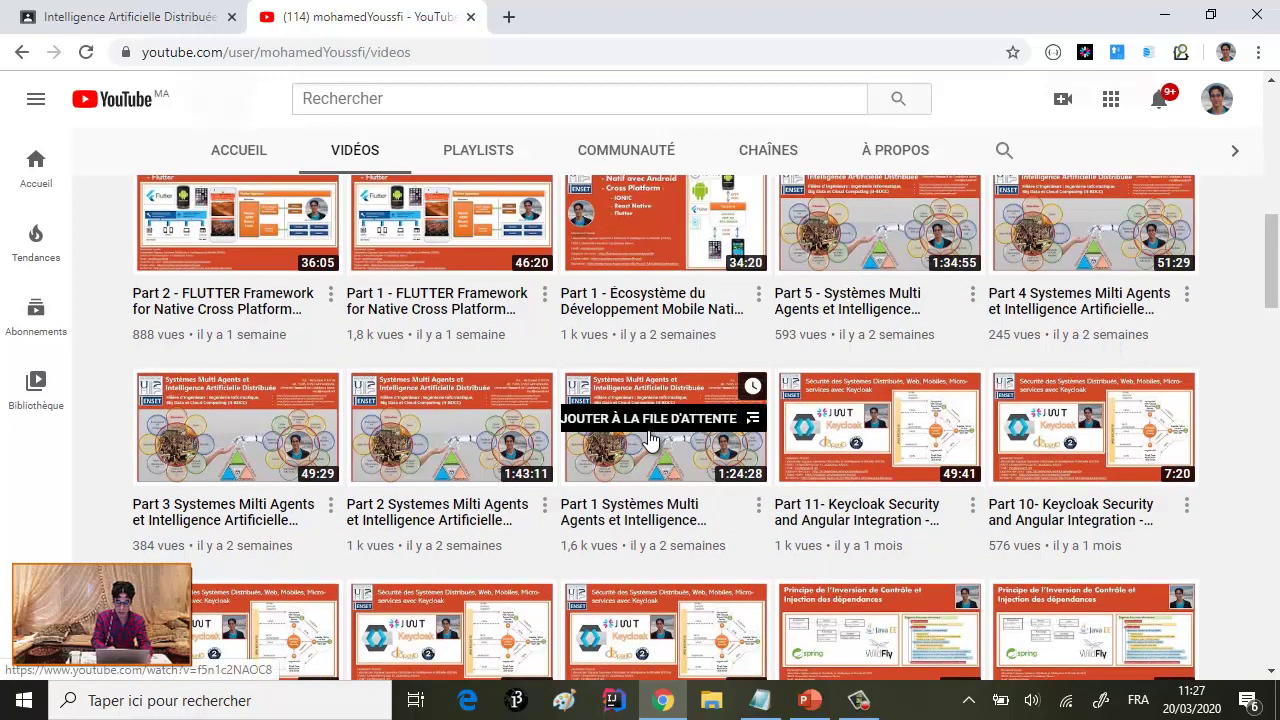
right_click(237, 431)
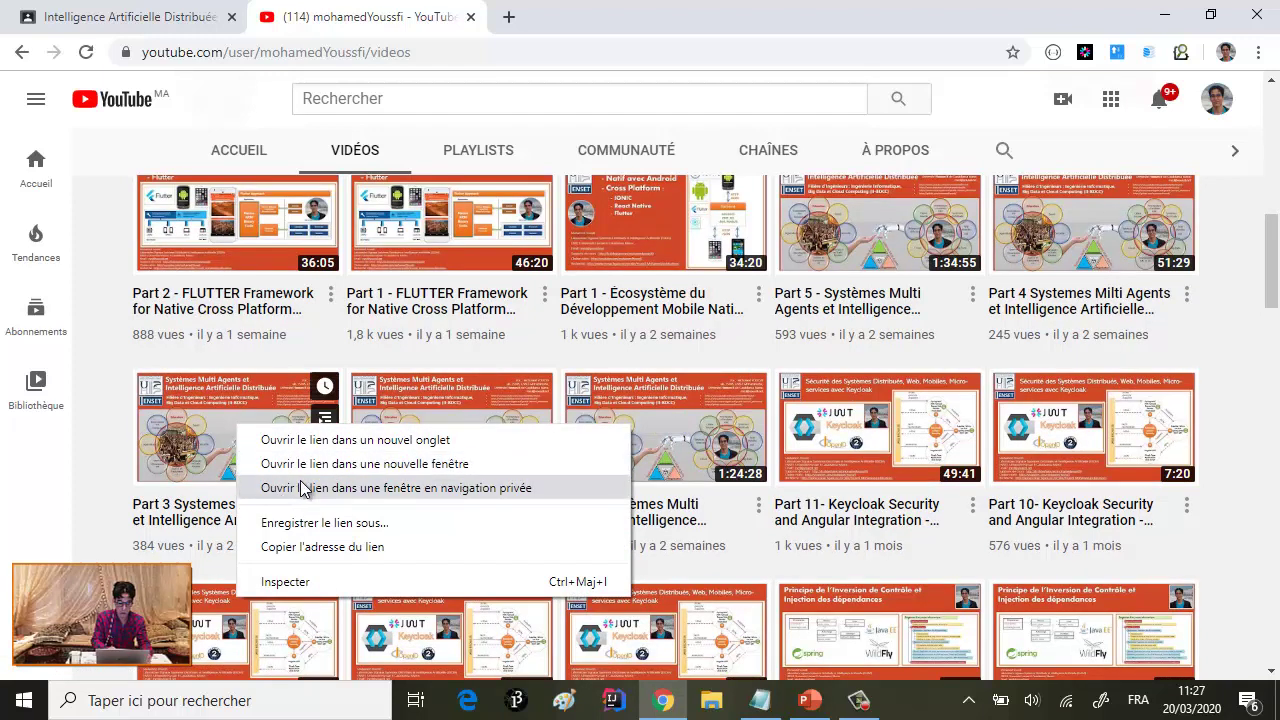
left_click(372, 548)
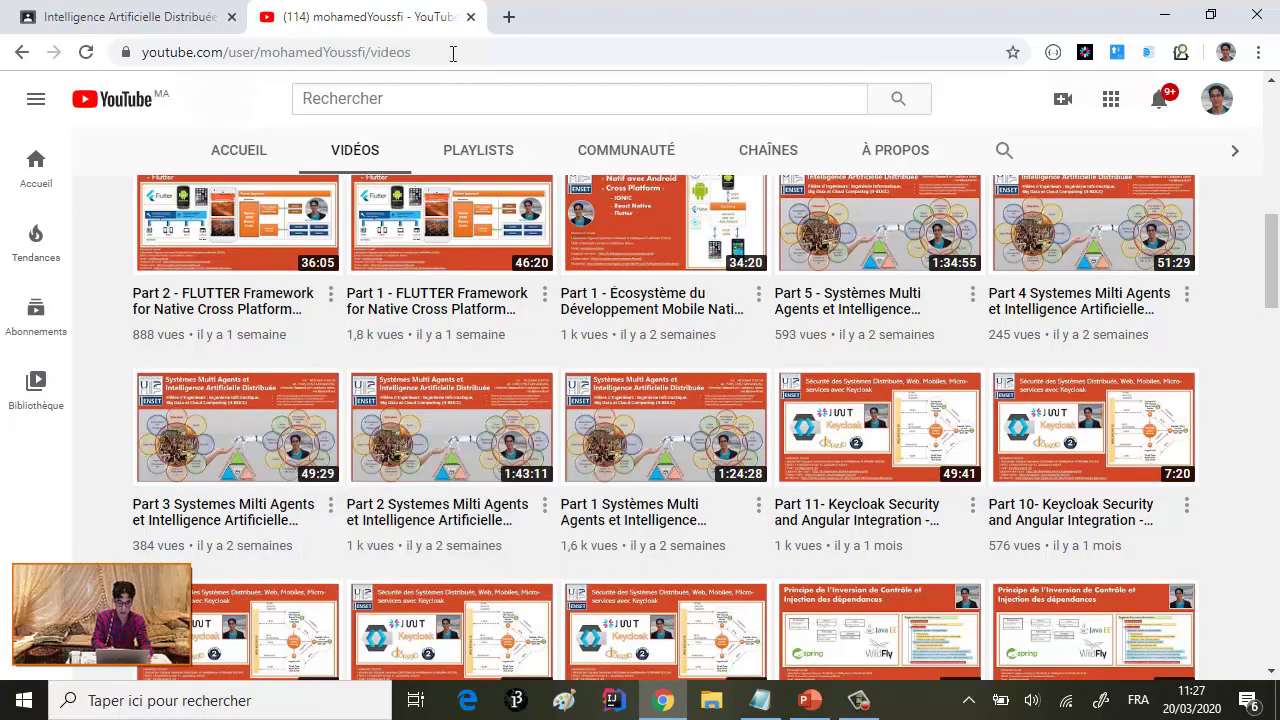
- Attach the Part 3 video to the post by pasting its link, then prepare another YouTube attachment
left_click(149, 24)
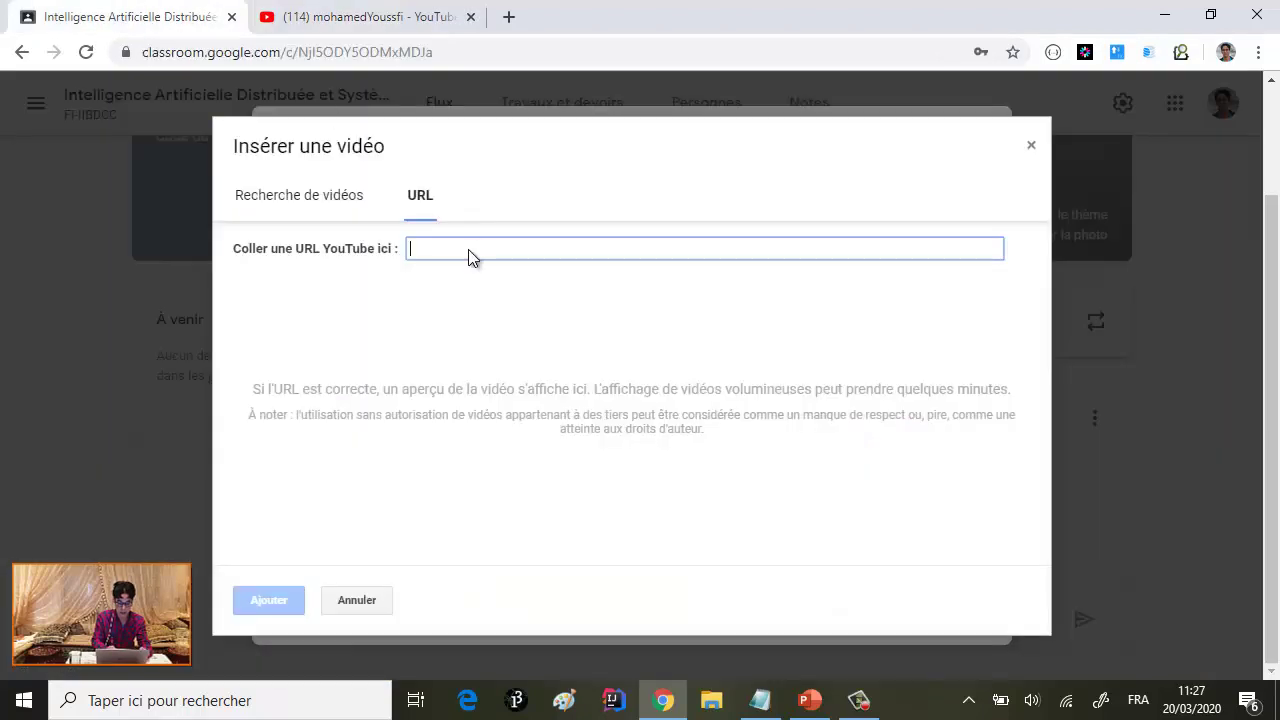
type("https://www.youtube.com/watch?v=4fDrtjvHS4Y")
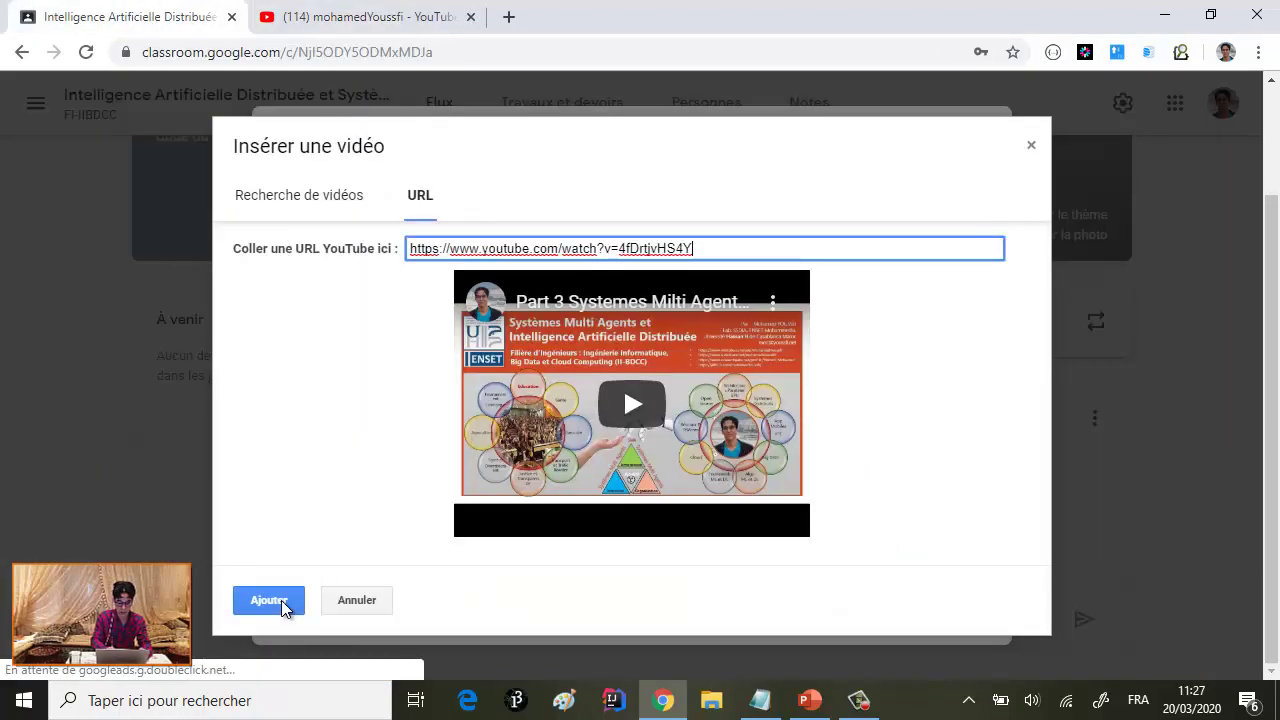
left_click(281, 606)
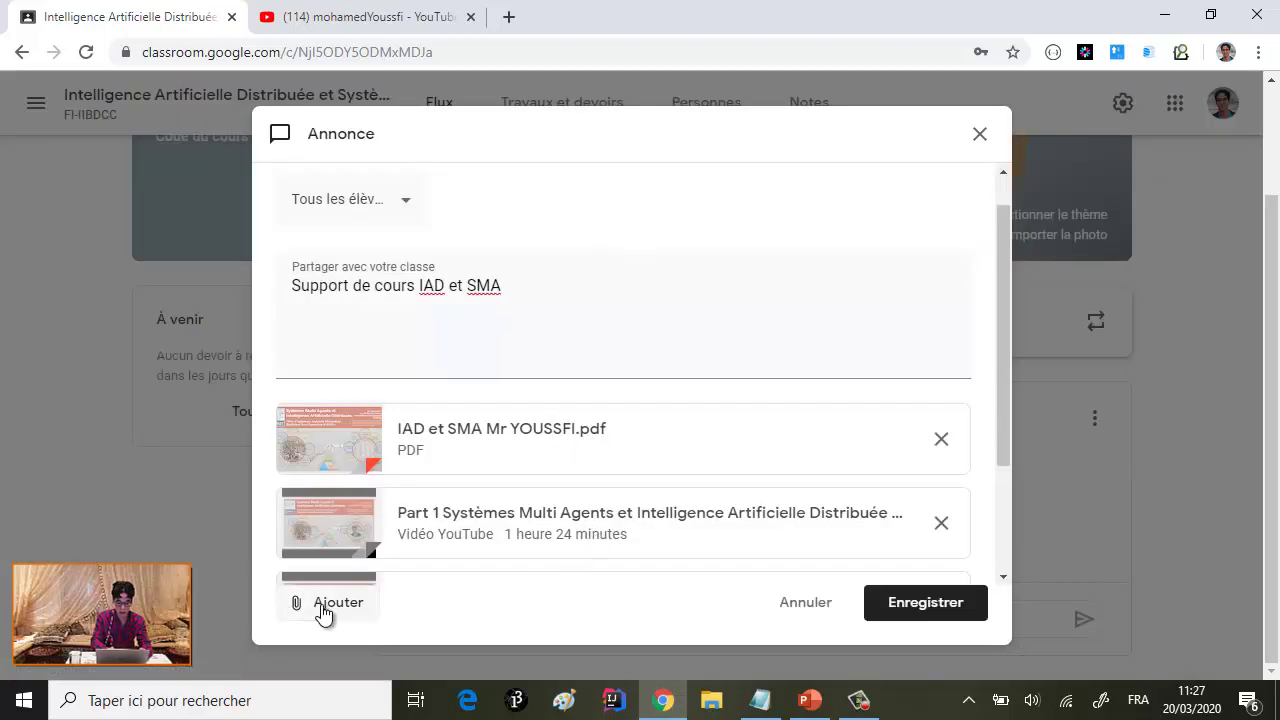
left_click(325, 604)
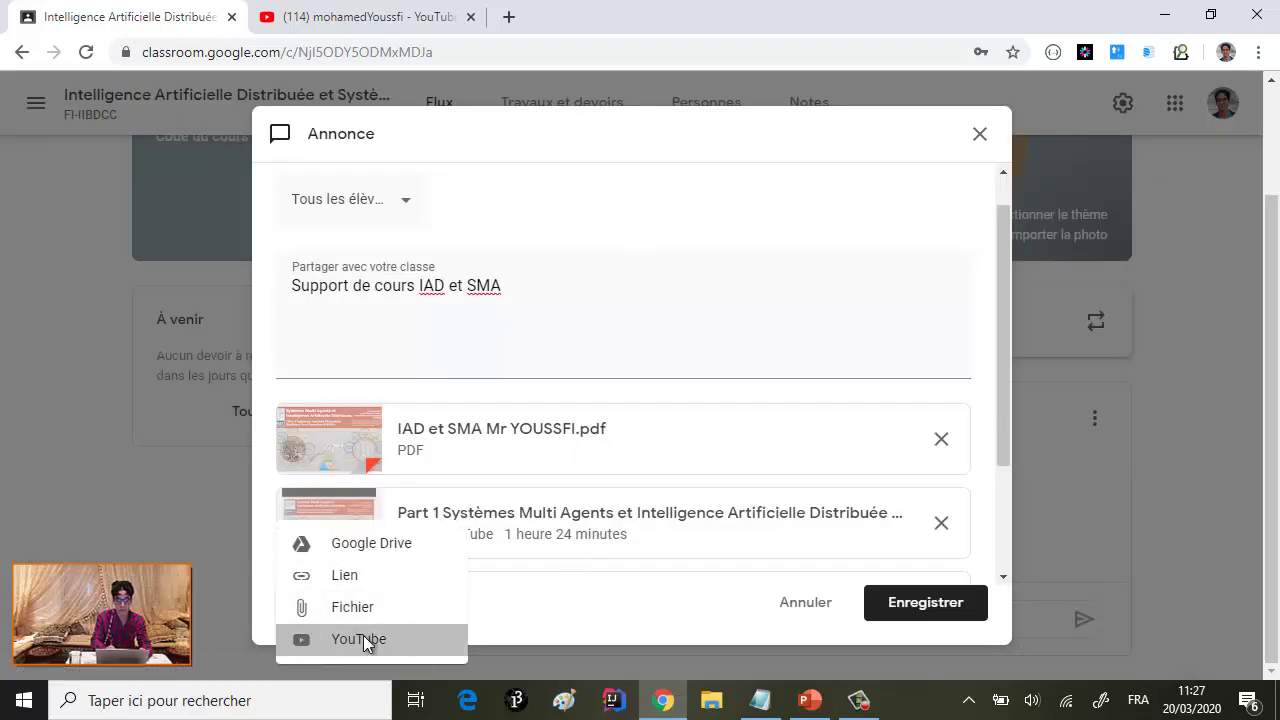
left_click(365, 638)
left_click(388, 16)
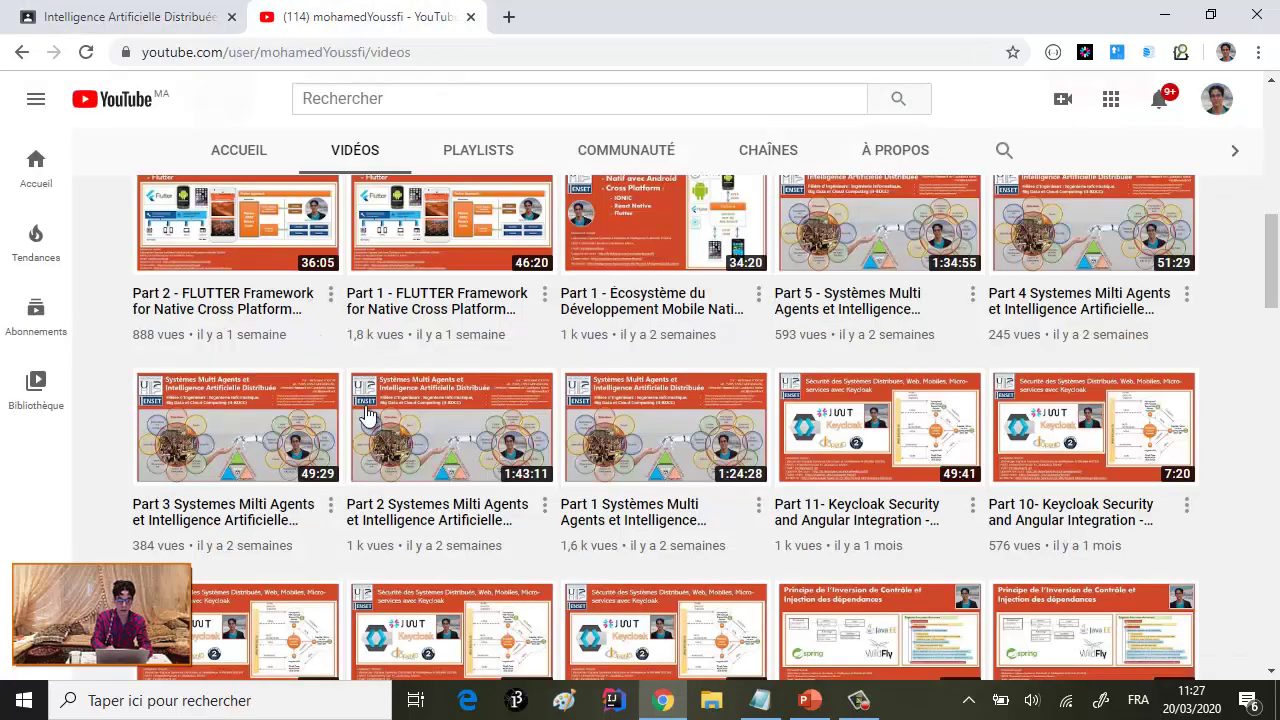
- Copy the Part 4 Systèmes Multi Agents video link and return to Classroom
right_click(1100, 240)
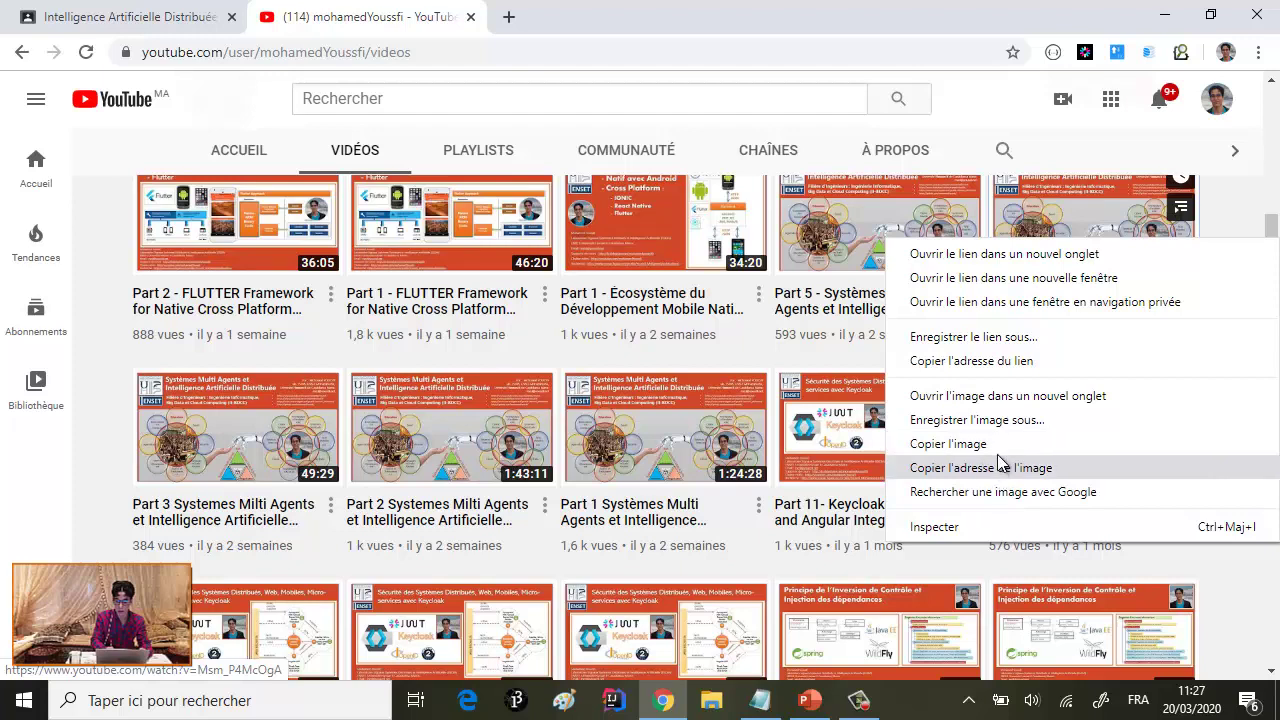
left_click(988, 361)
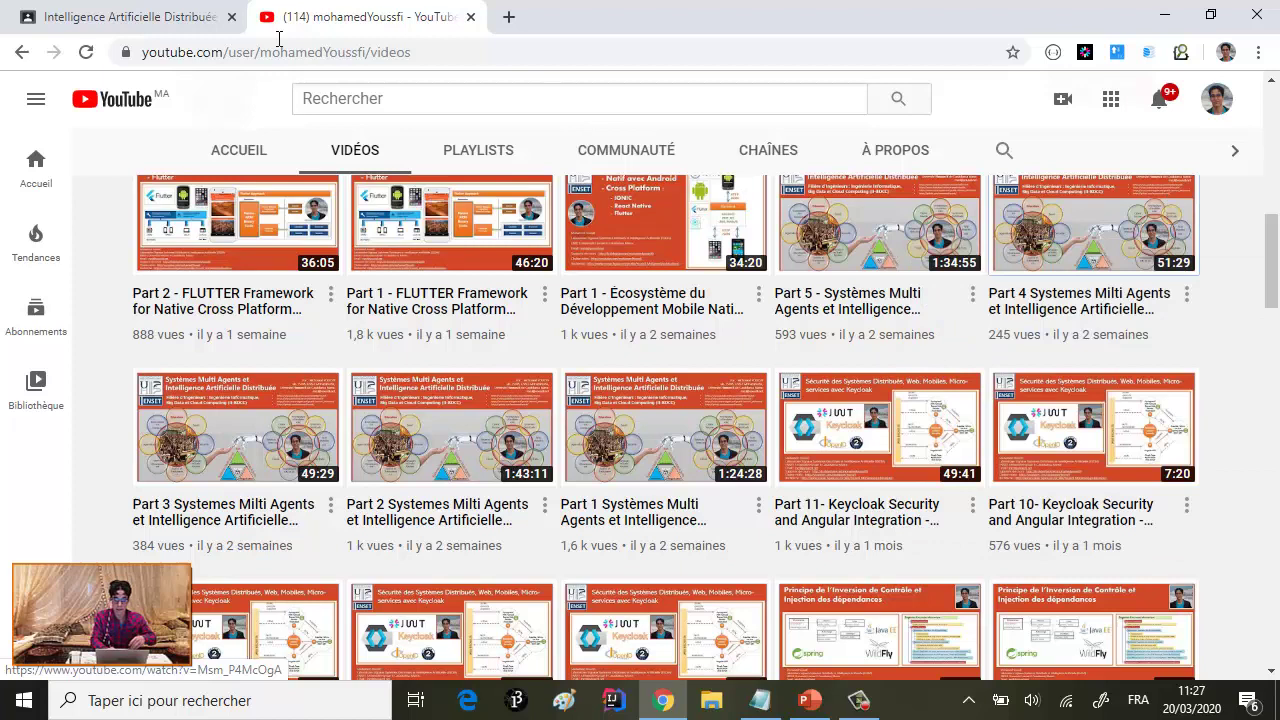
left_click(177, 20)
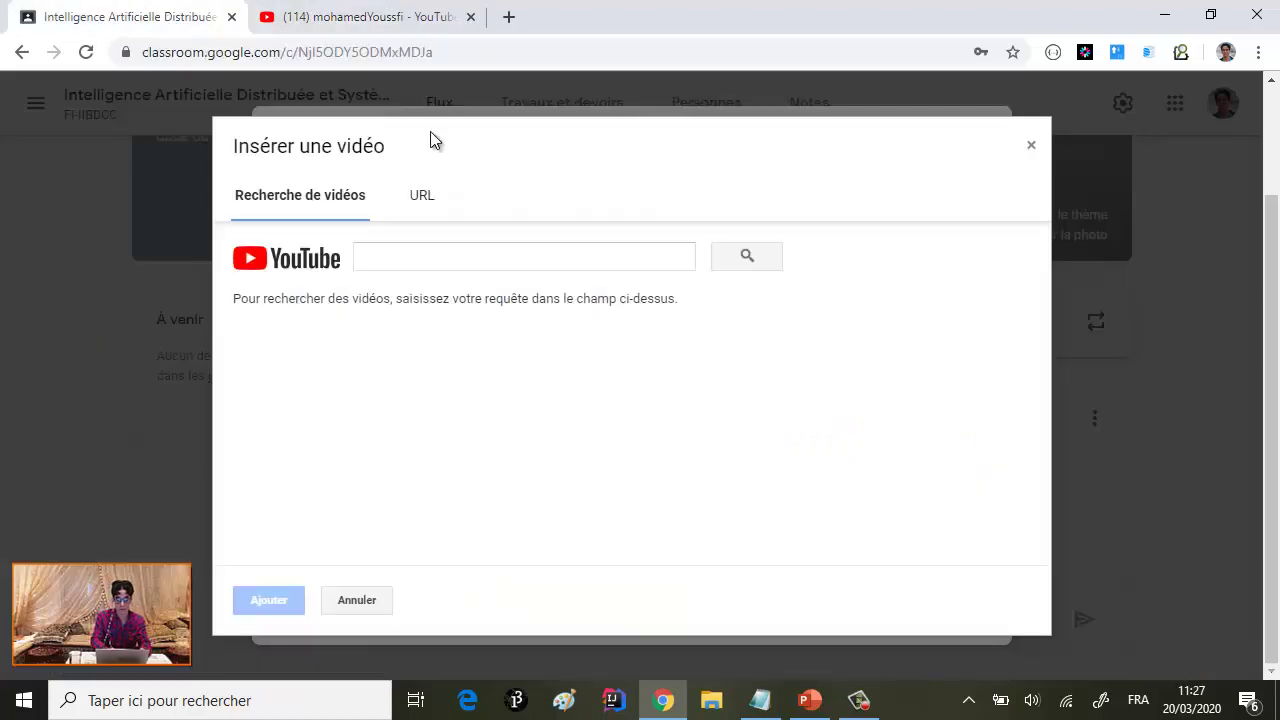
- Attach the Part 4 video to the post by pasting its link
left_click(424, 196)
type("https://www.youtube.com/watch?v=Msm_P4McOgA")
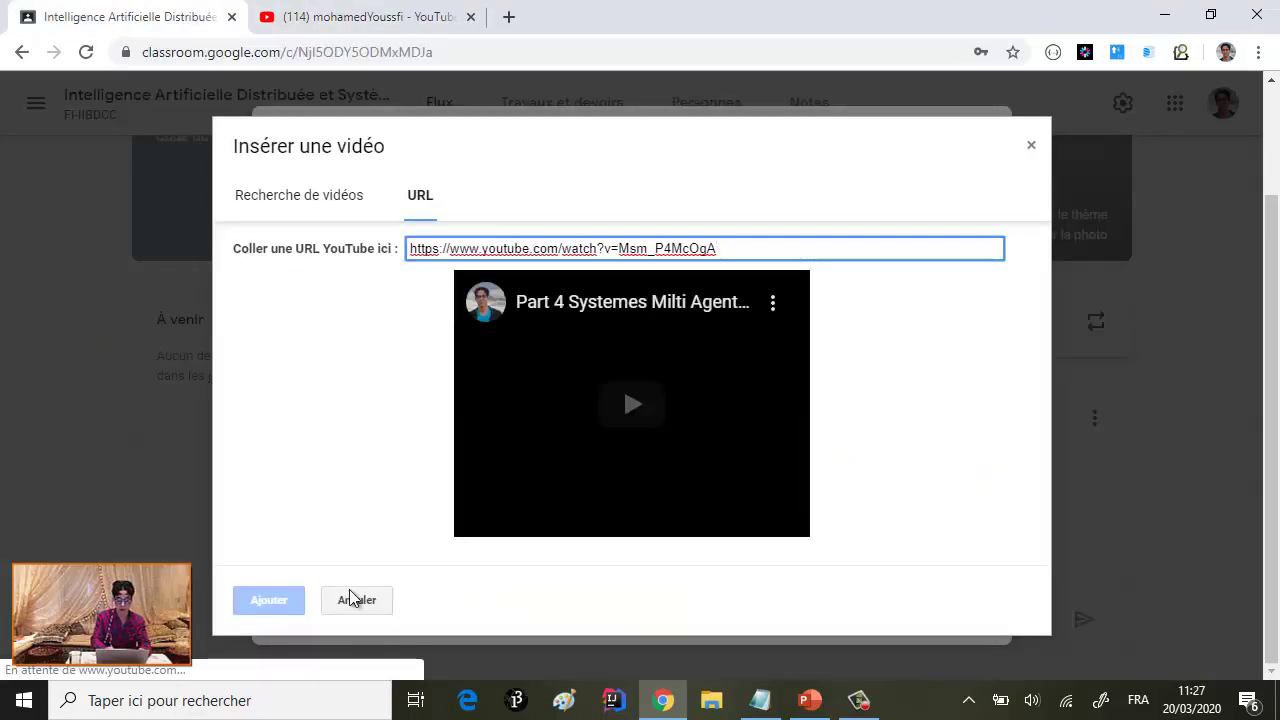
left_click(289, 596)
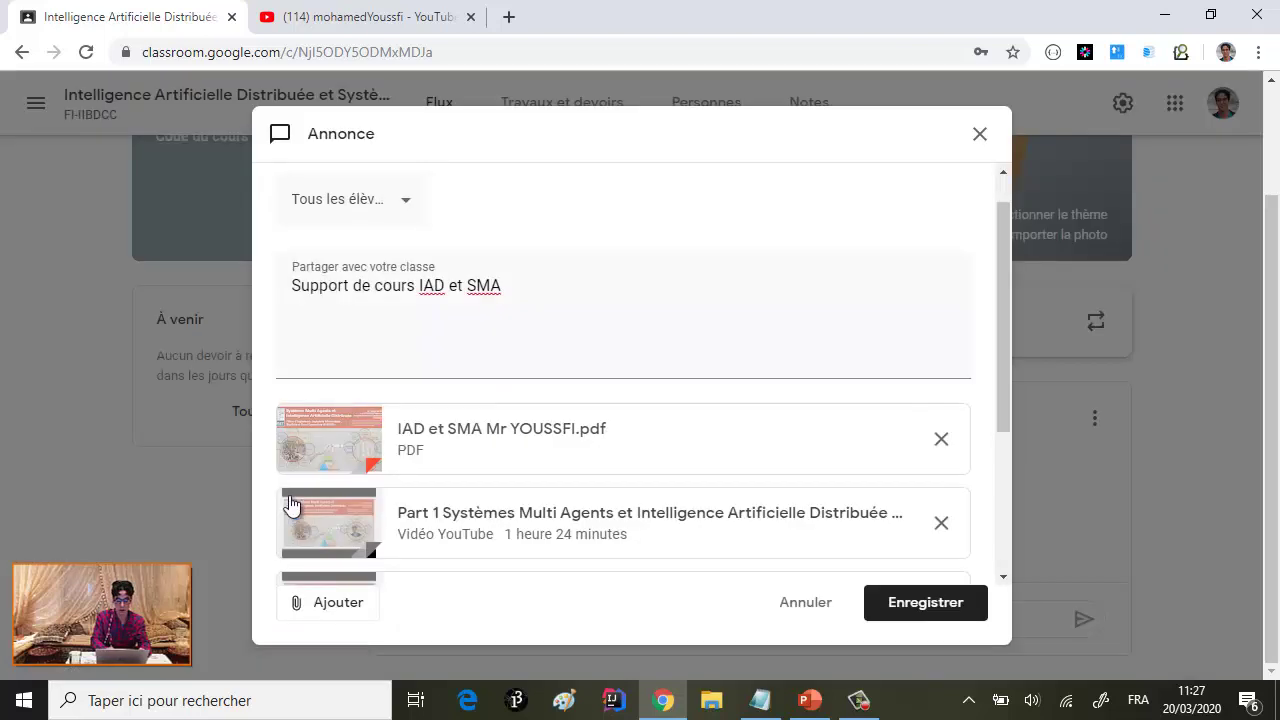
scroll(520, 438, "down", 3)
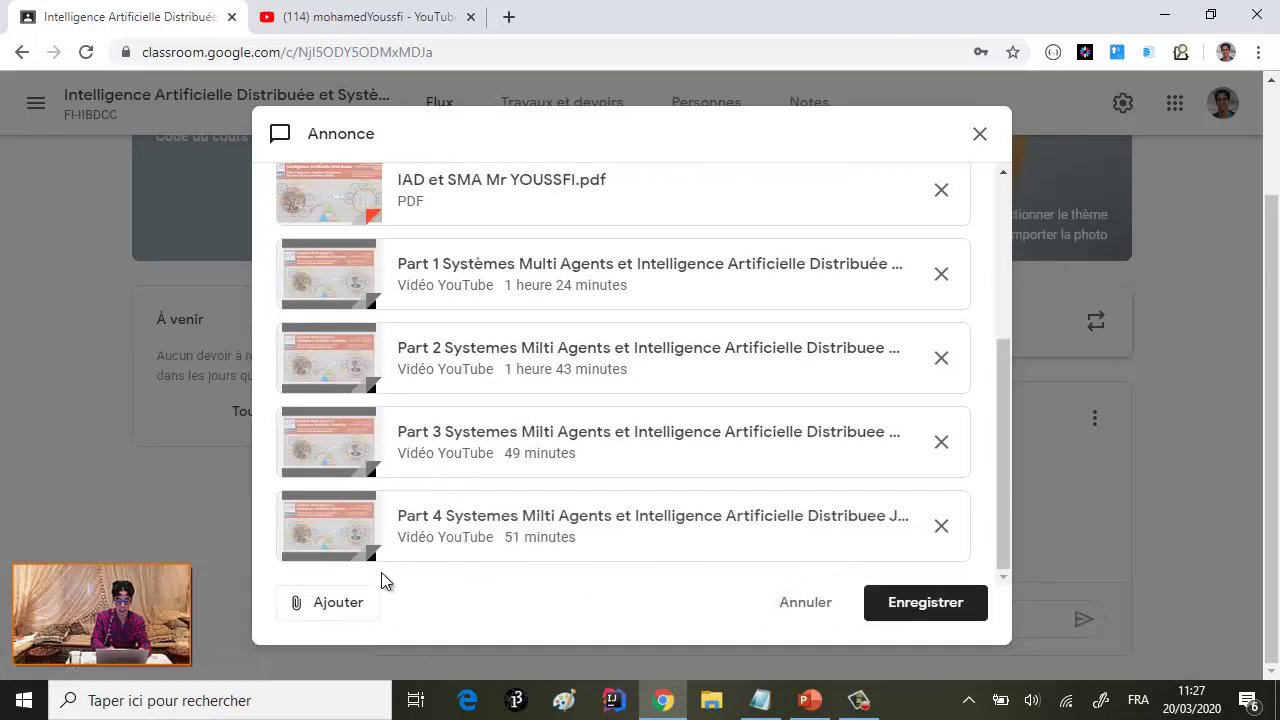
- Copy and attach the Part 5 video link, then save the updated post
left_click(354, 606)
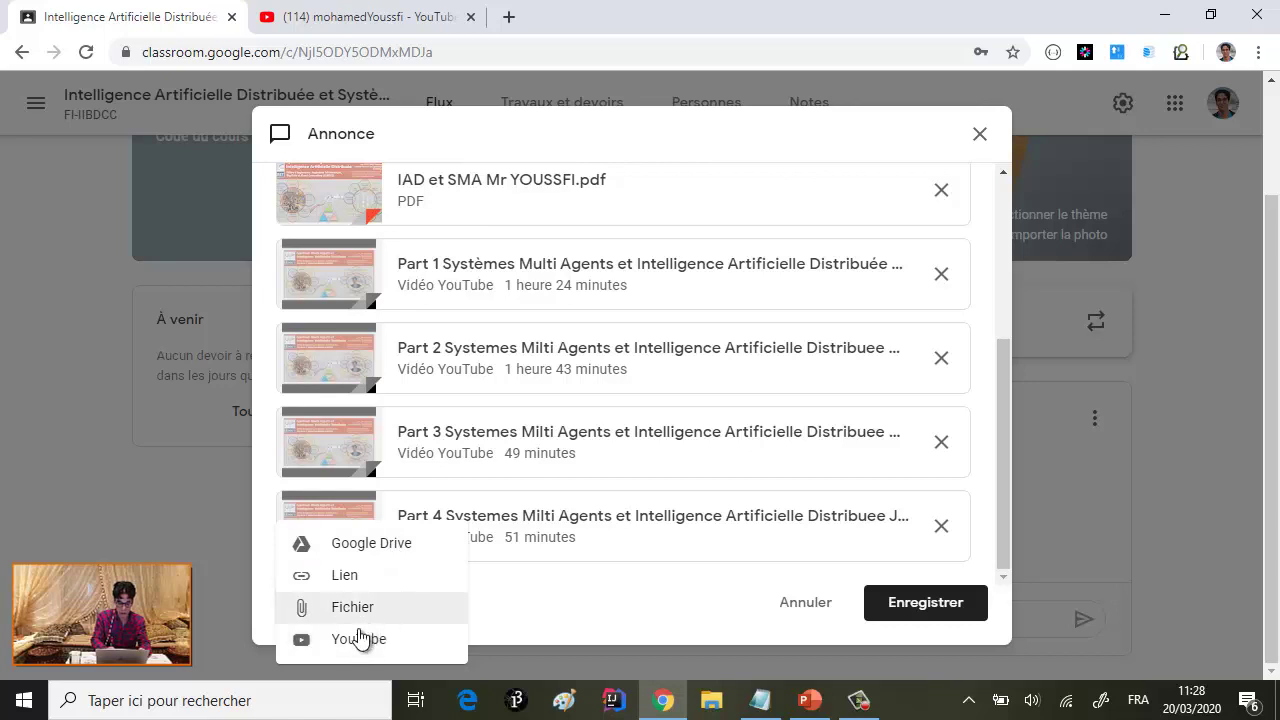
left_click(356, 637)
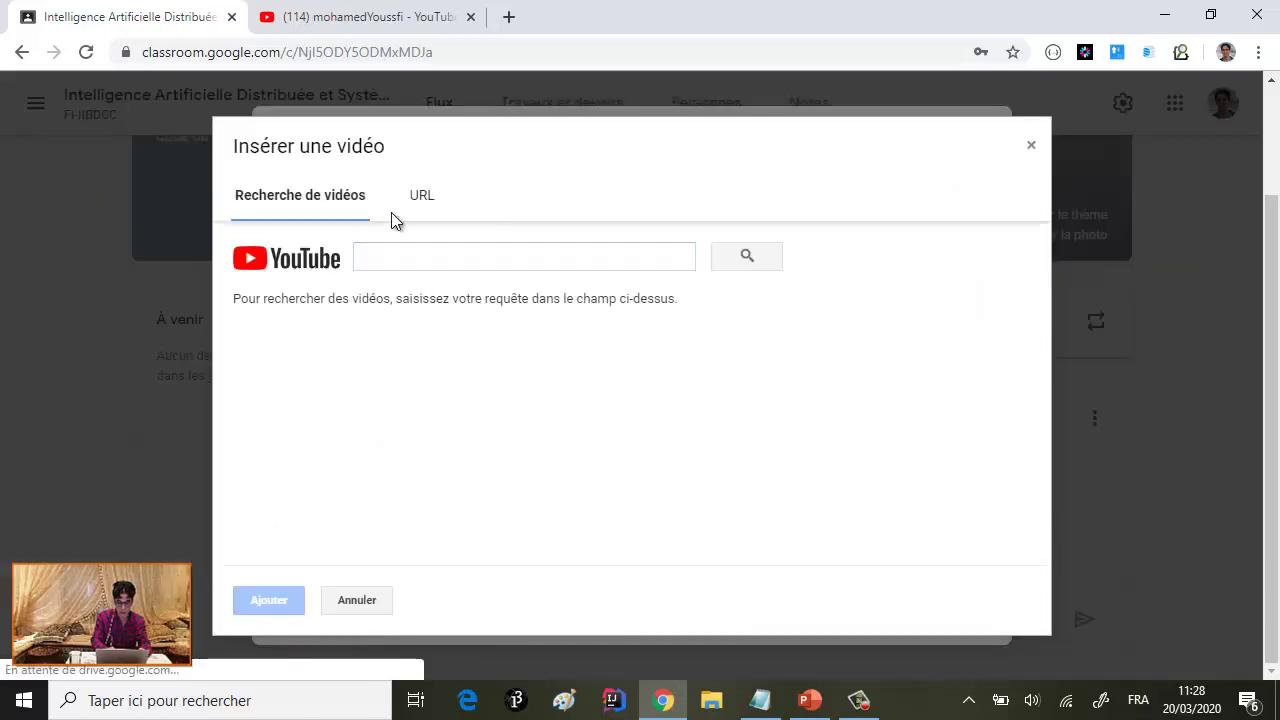
left_click(420, 195)
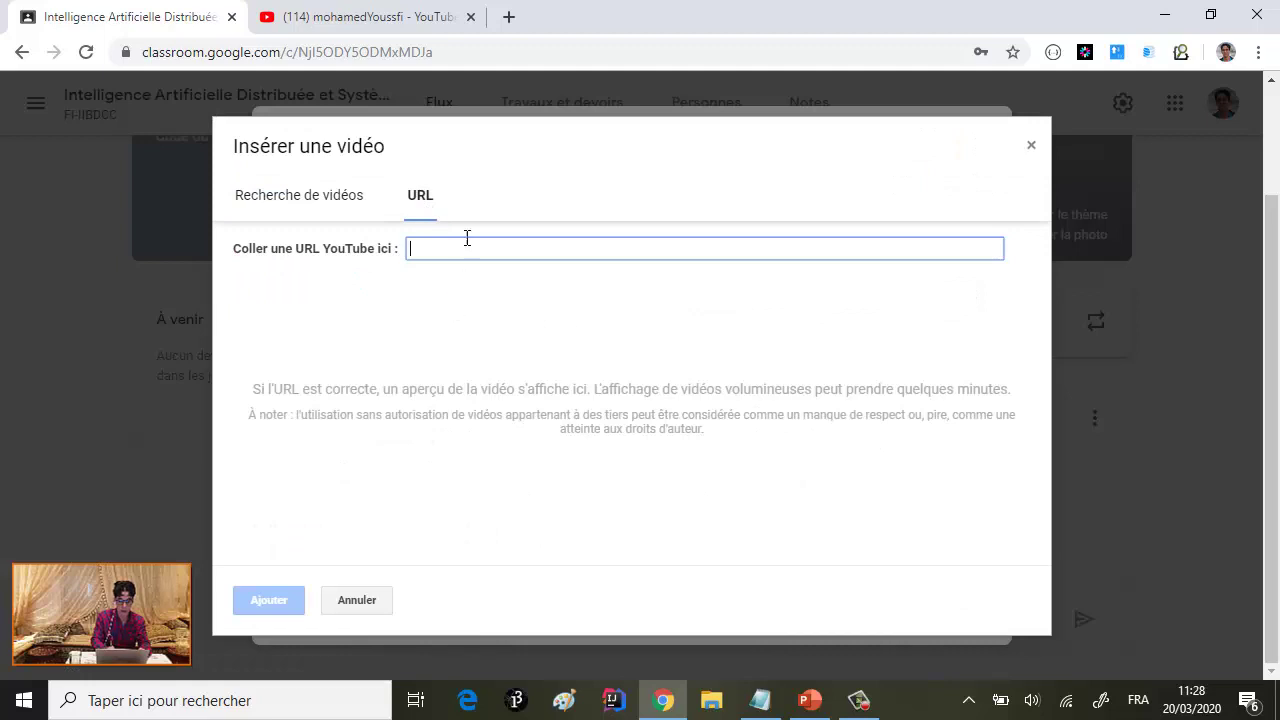
left_click(400, 16)
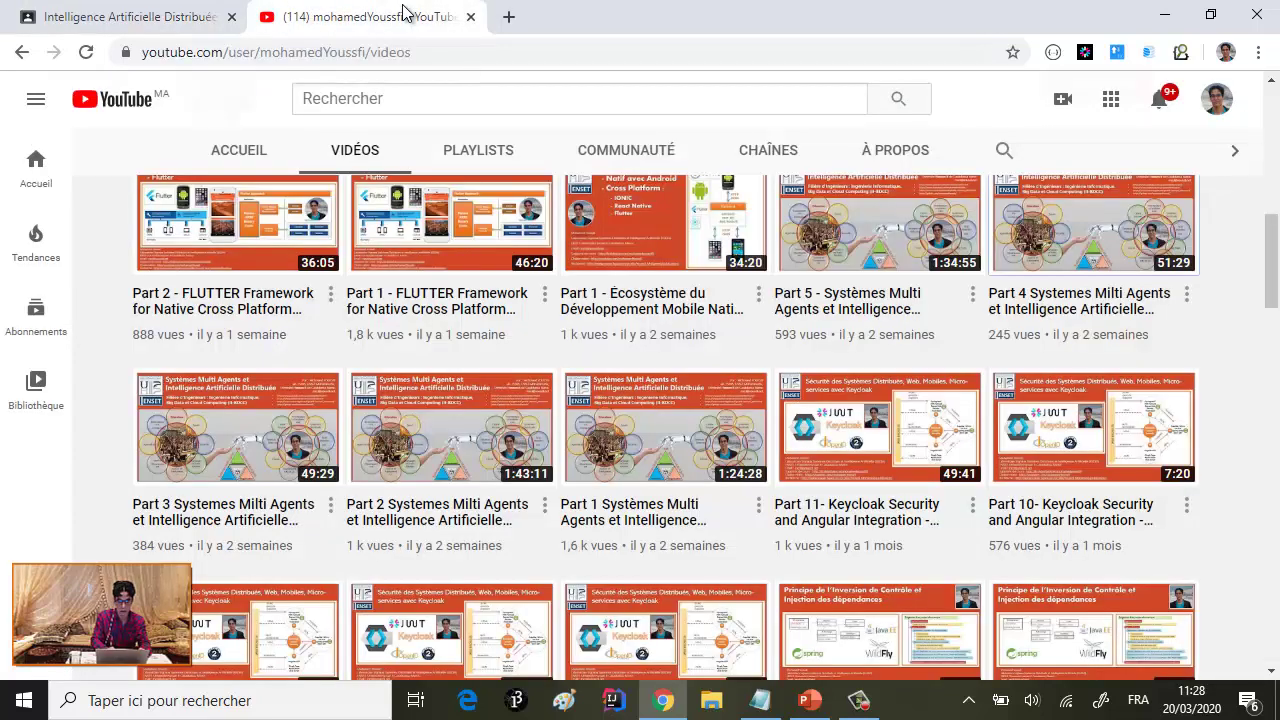
right_click(851, 226)
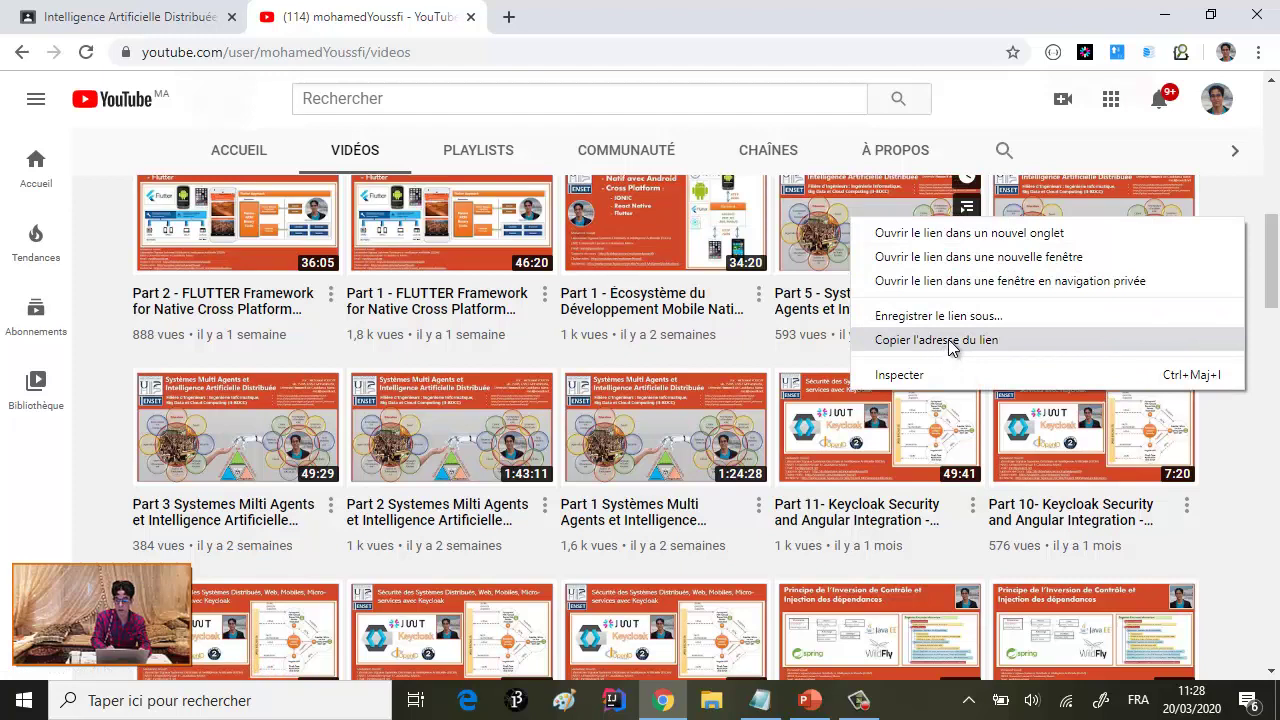
left_click(946, 343)
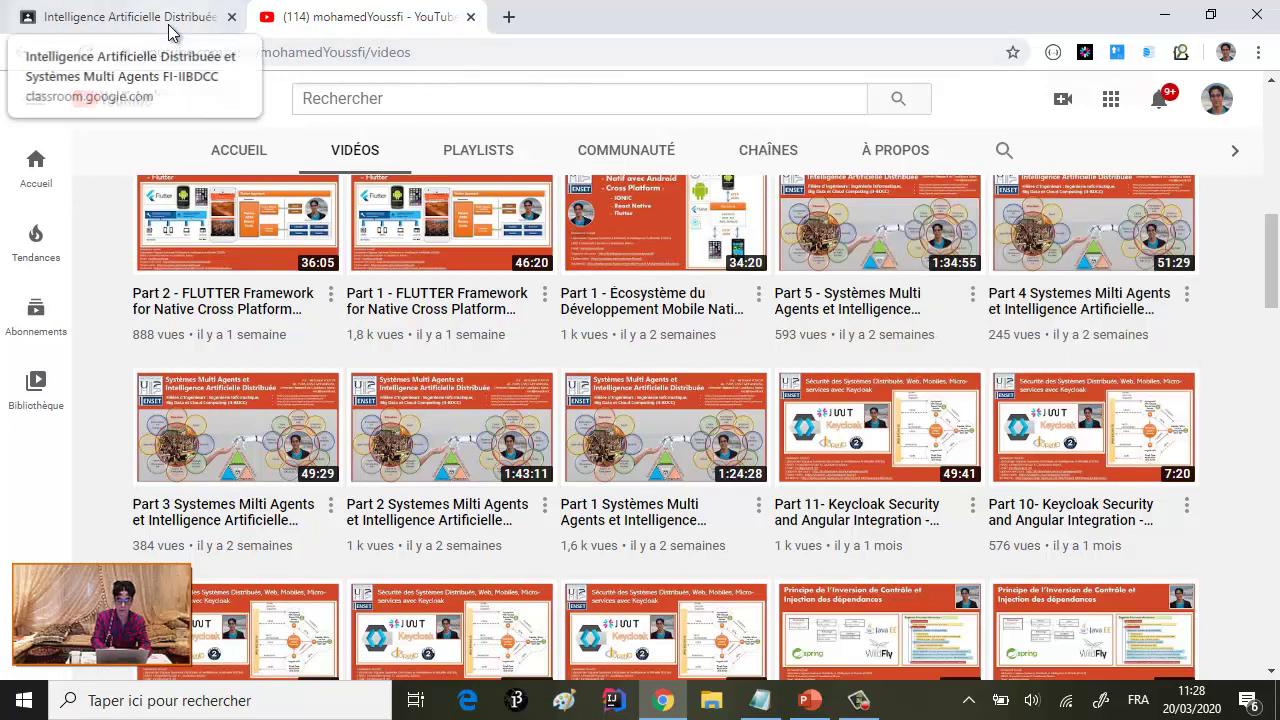
left_click(200, 17)
type("https://www.youtube.com/watch?v=tG9MzRm50VE")
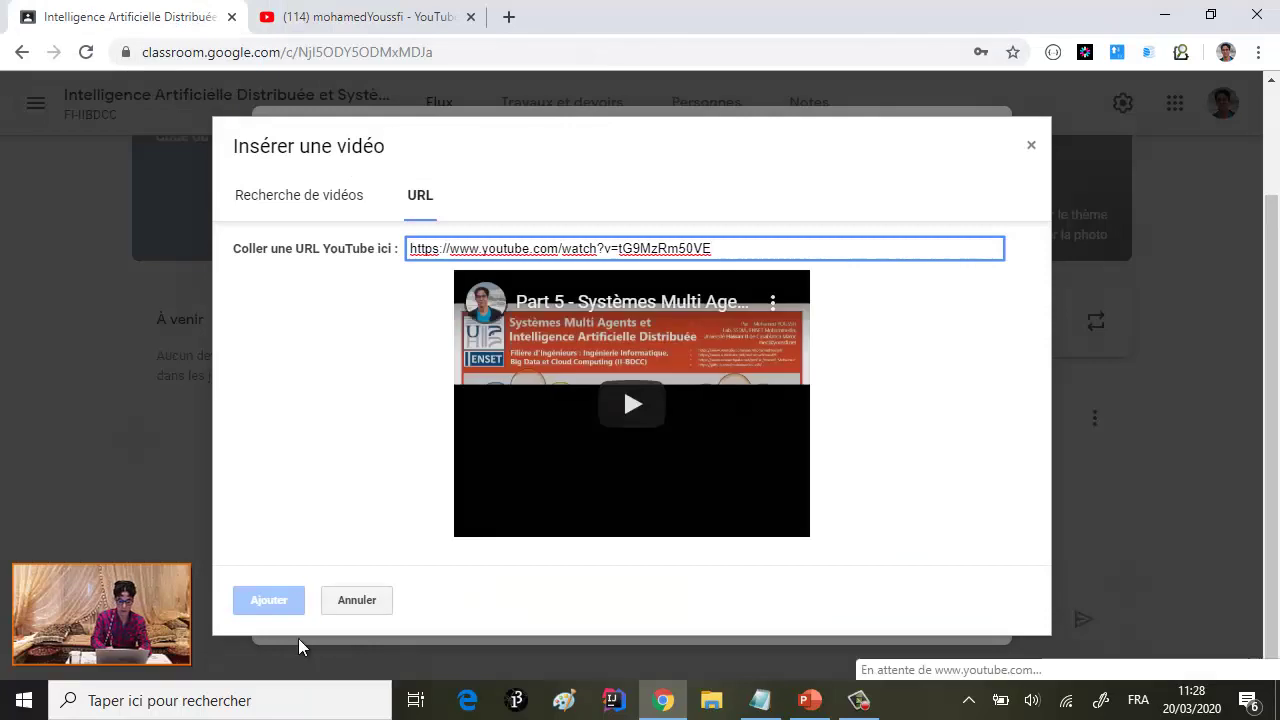
left_click(272, 600)
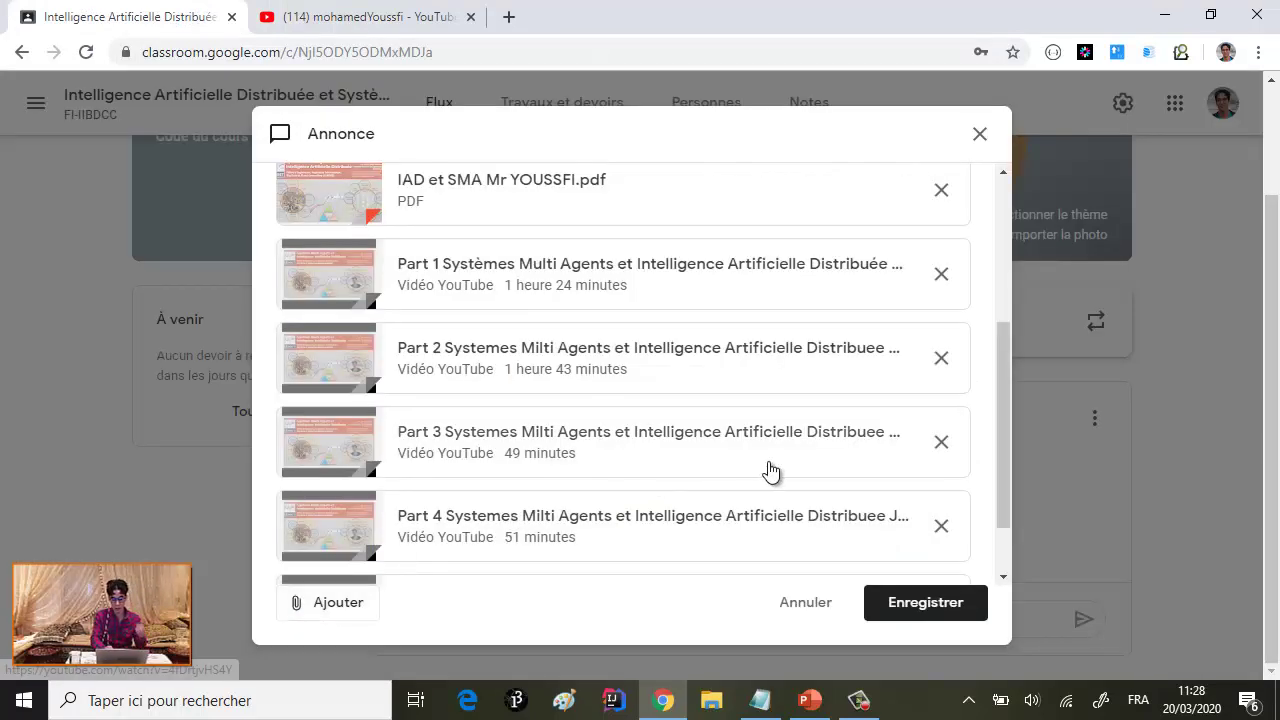
left_click(925, 606)
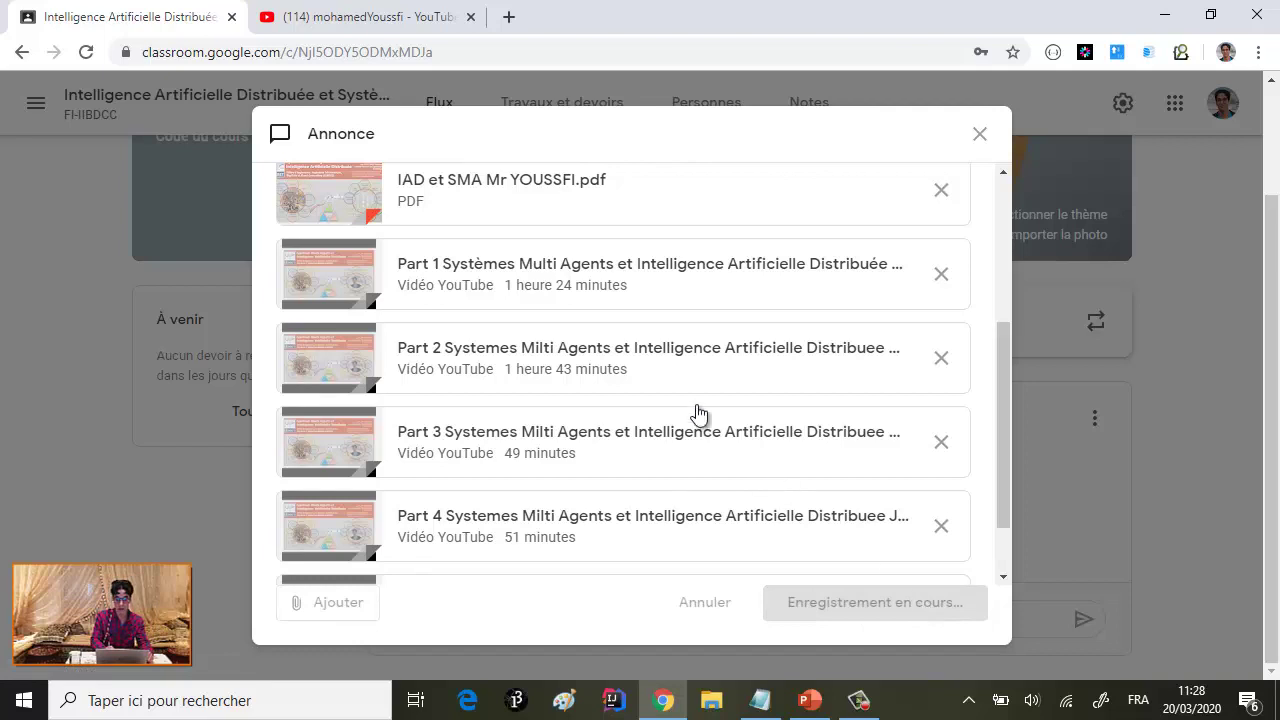
scroll(627, 394, "down", 2)
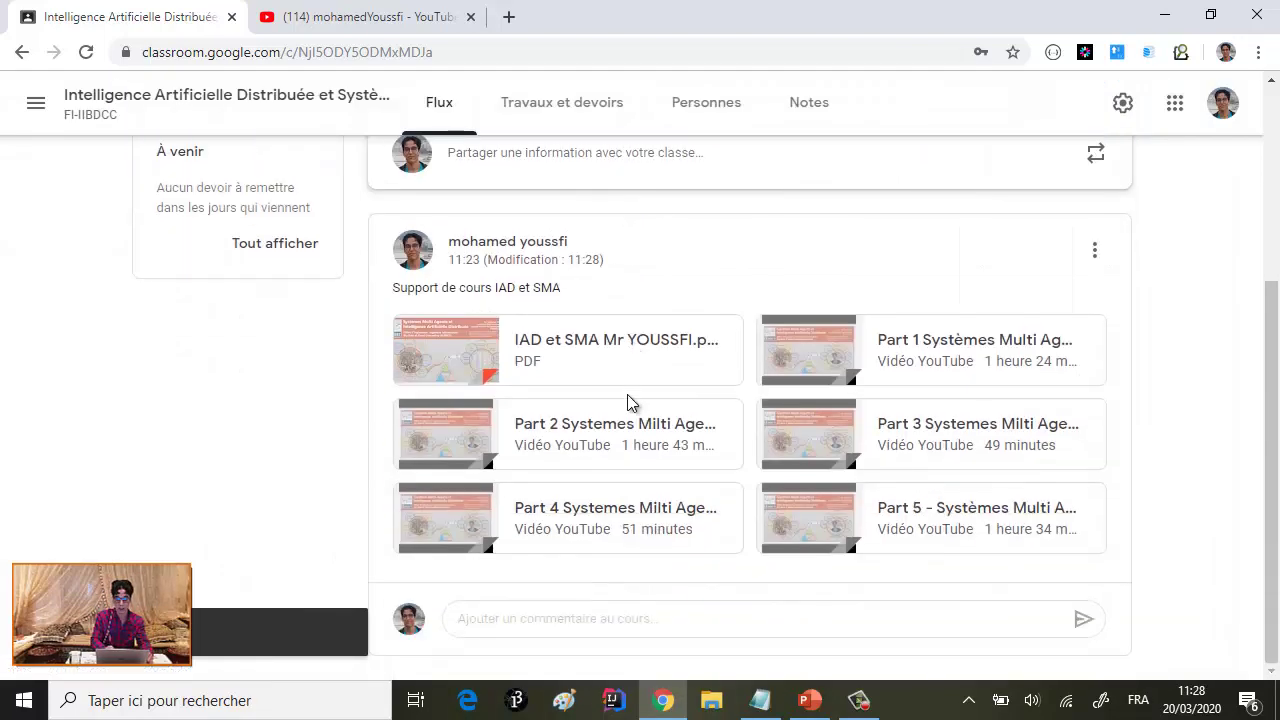
scroll(593, 379, "up", 1)
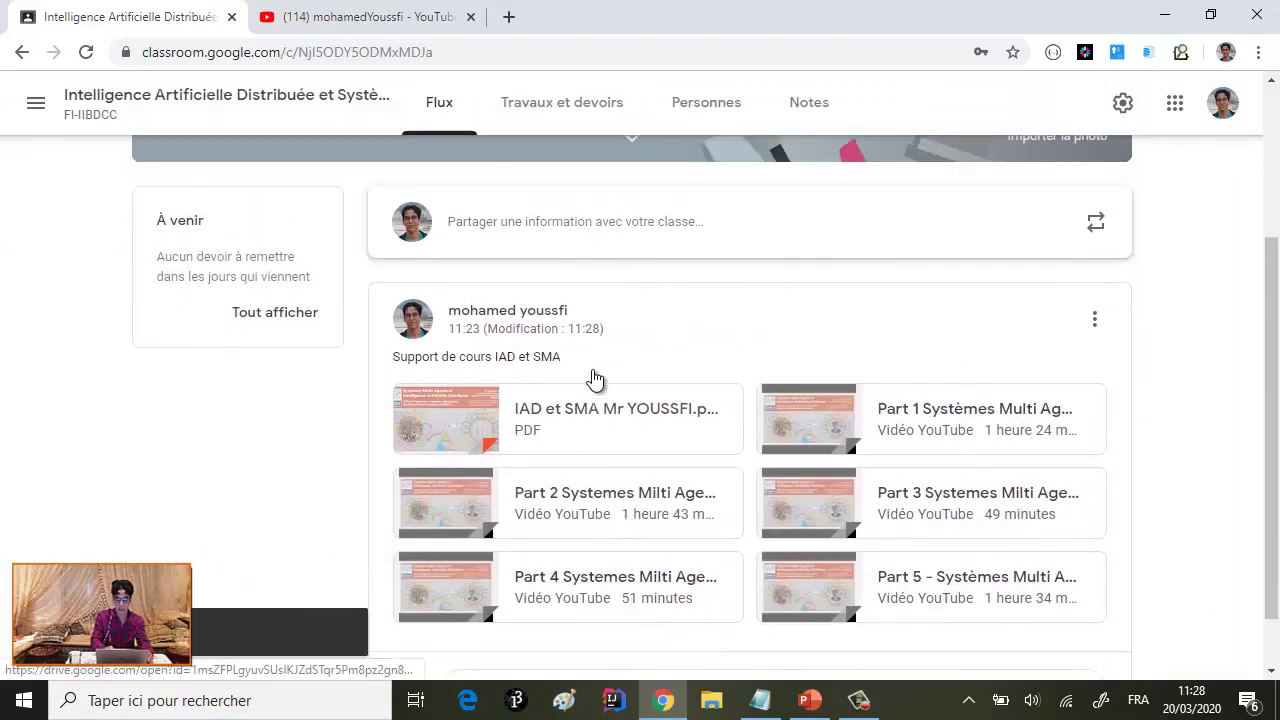
scroll(593, 380, "down", 1)
scroll(554, 291, "up", 2)
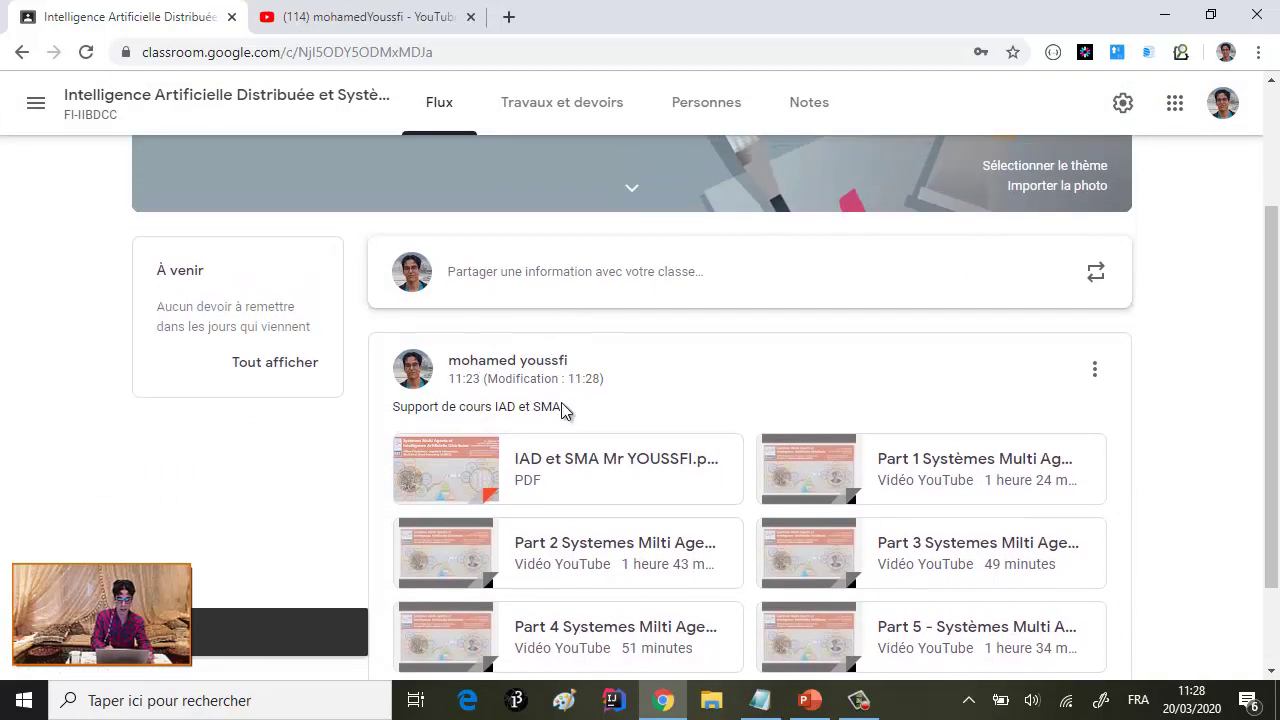
left_click_drag(563, 407, 395, 406)
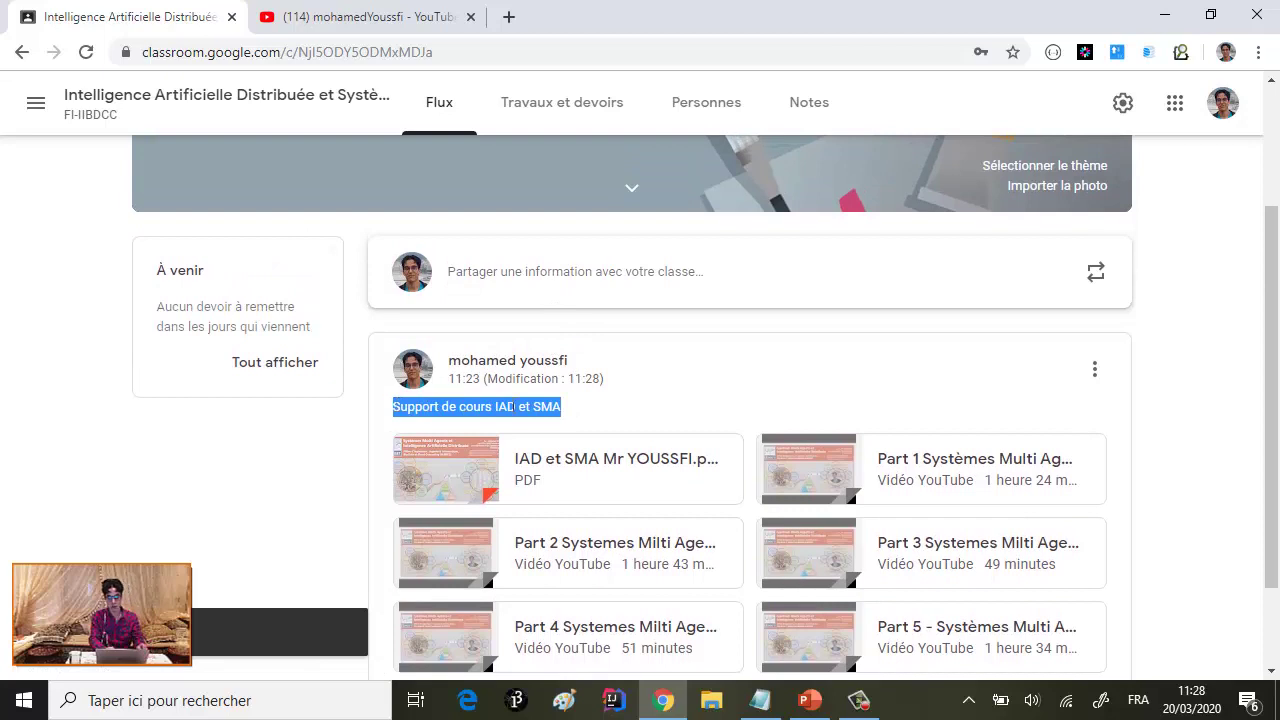
scroll(512, 406, "down", 1)
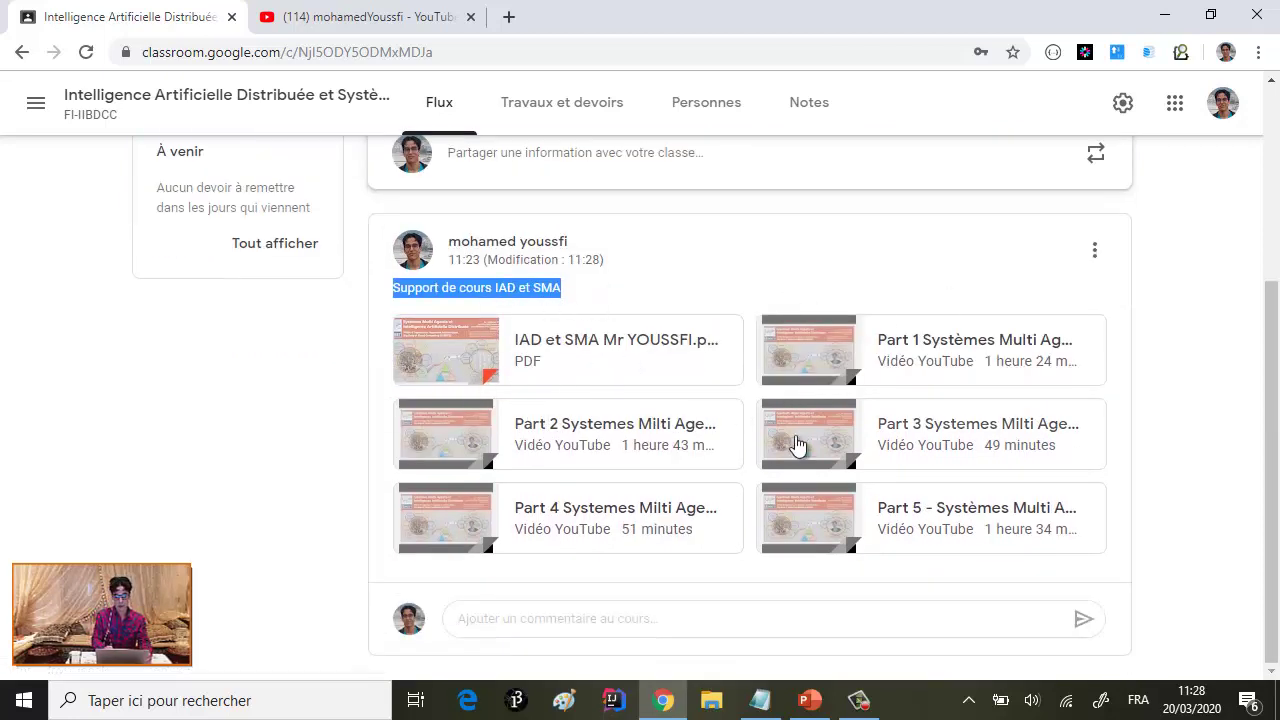
scroll(565, 340, "up", 1)
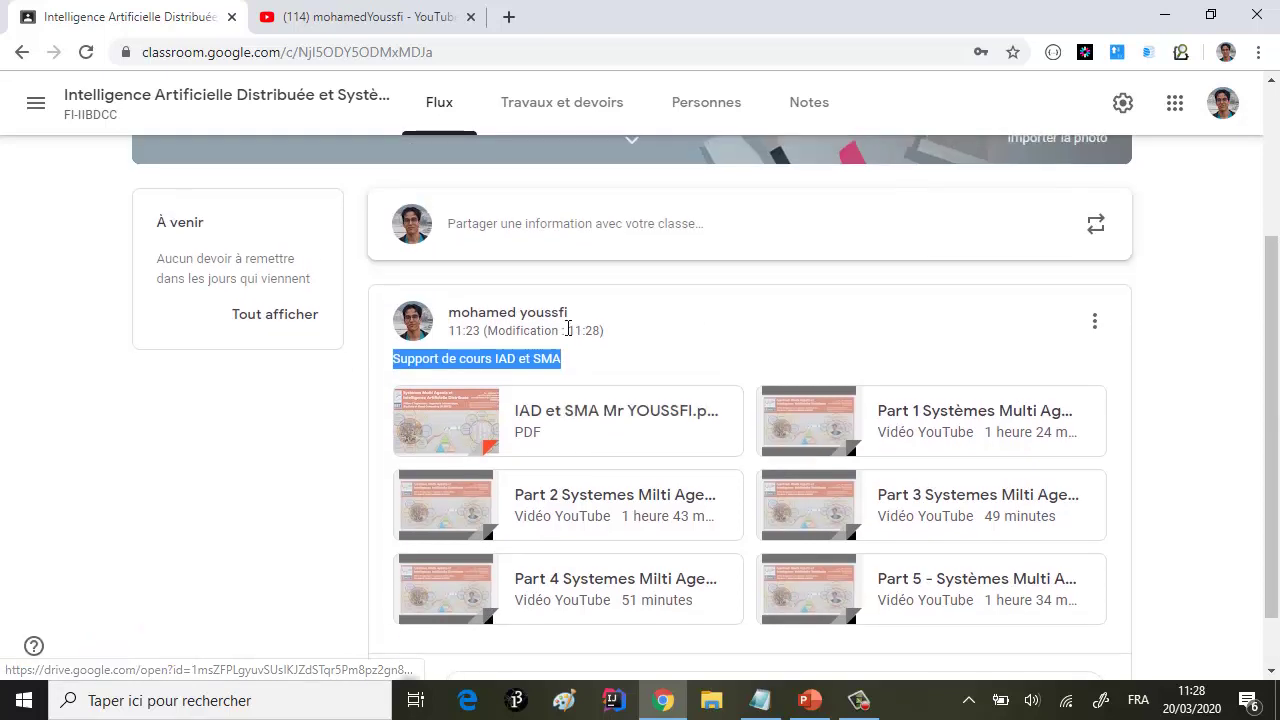
scroll(567, 338, "down", 1)
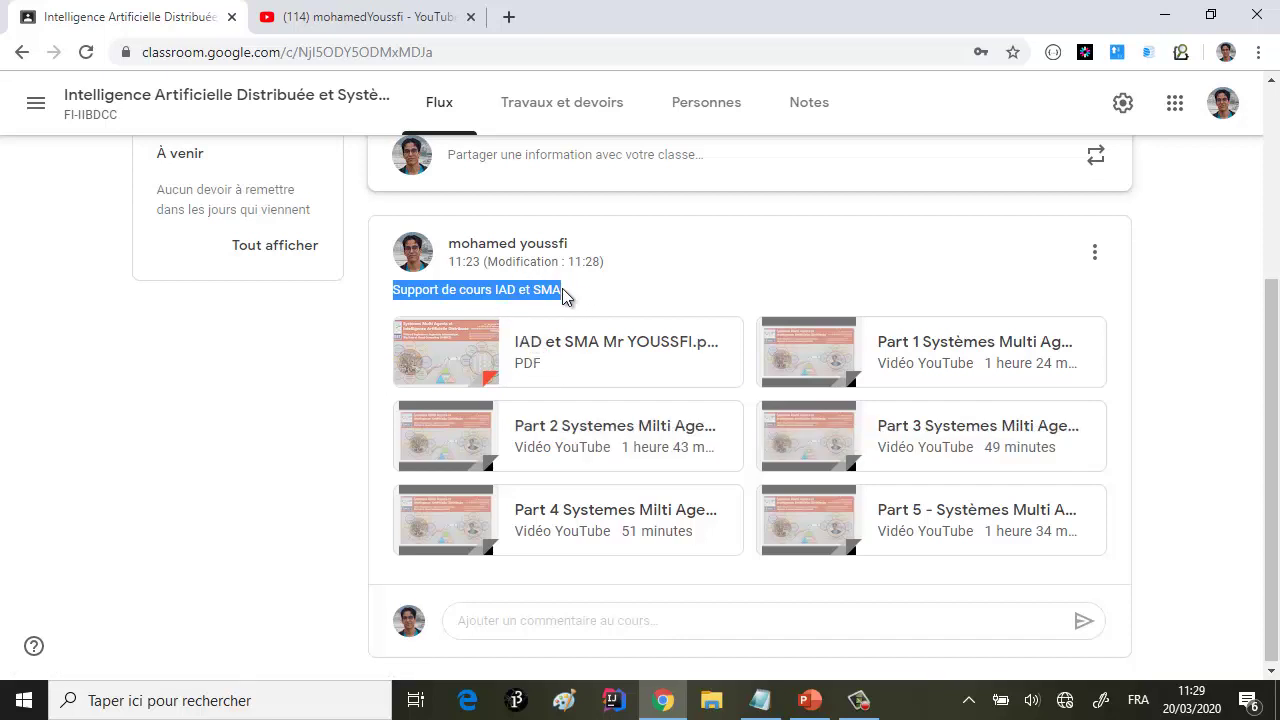
scroll(531, 343, "up", 2)
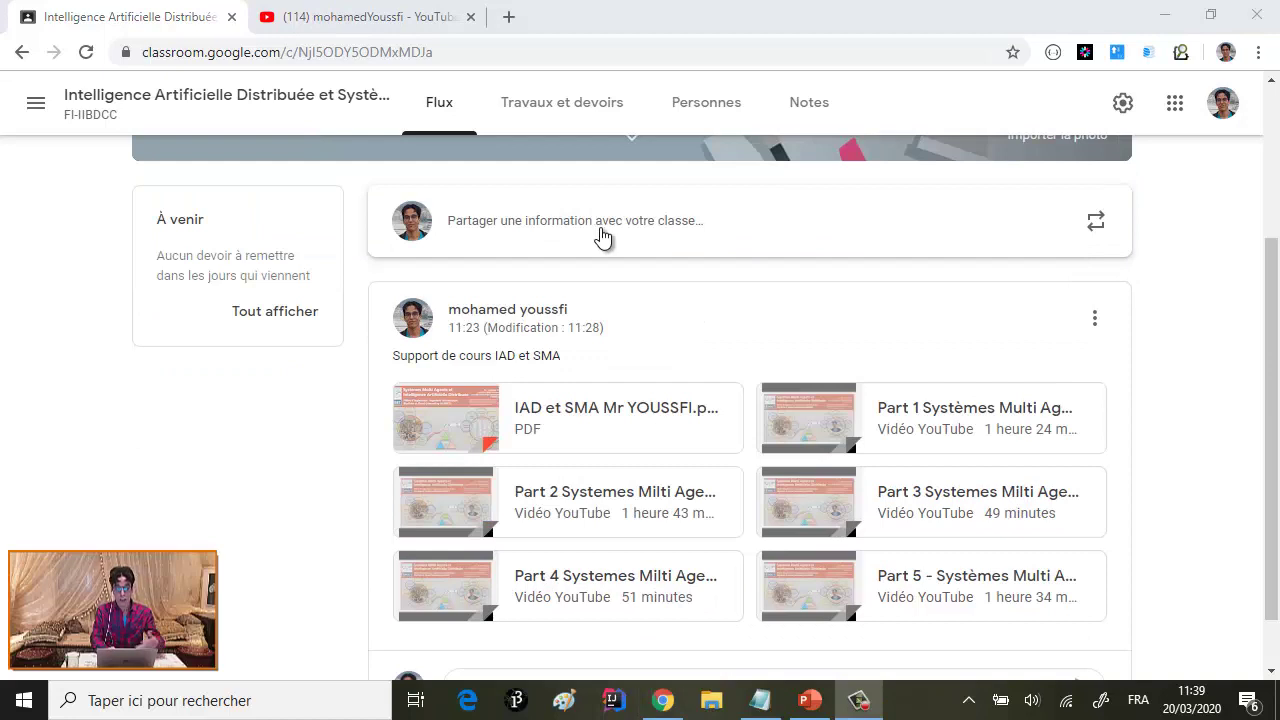
scroll(479, 247, "up", 1)
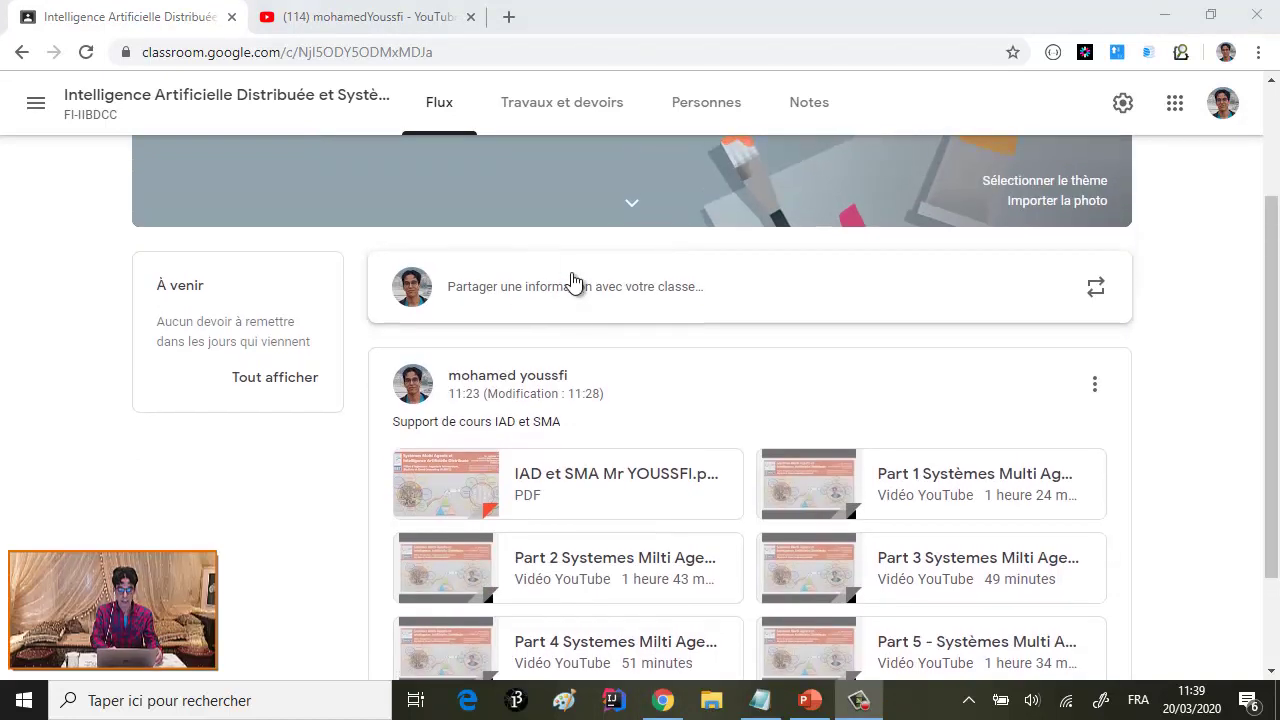
- Draft an announcement 'Mise en oeuvre des SMA' with the uploaded IAD et SMA course PDF
left_click(580, 300)
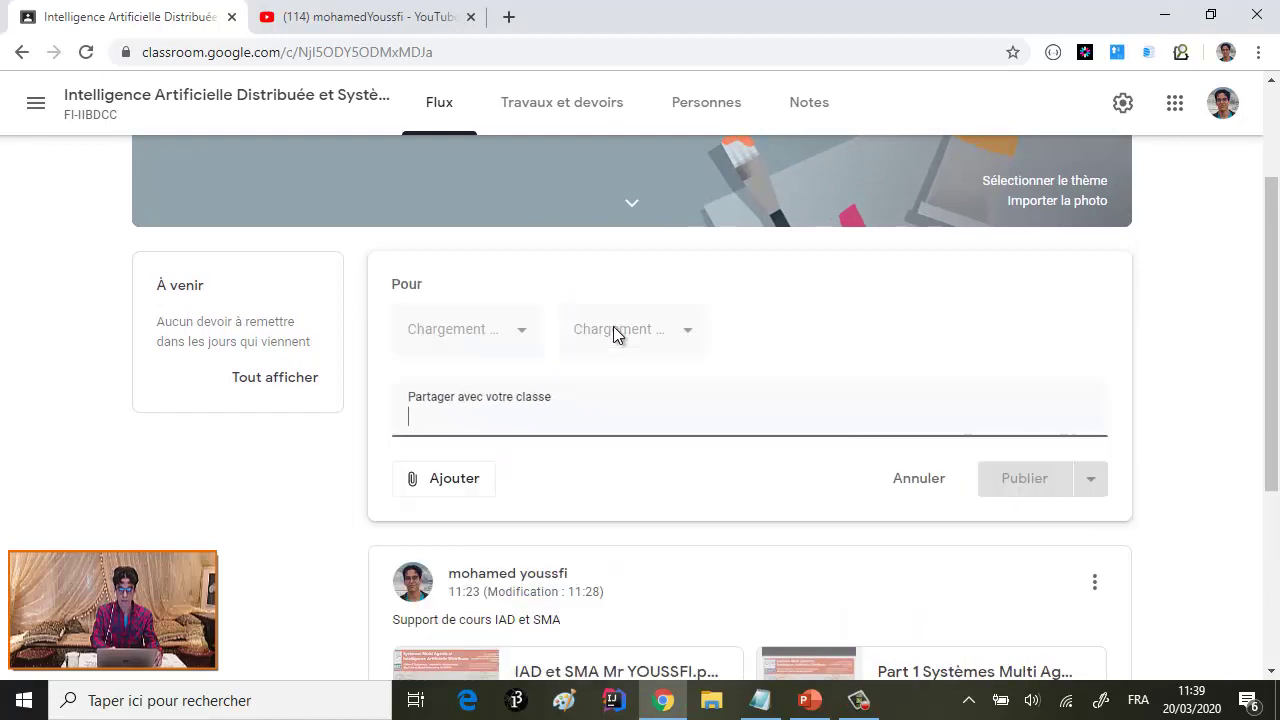
type("Mise en")
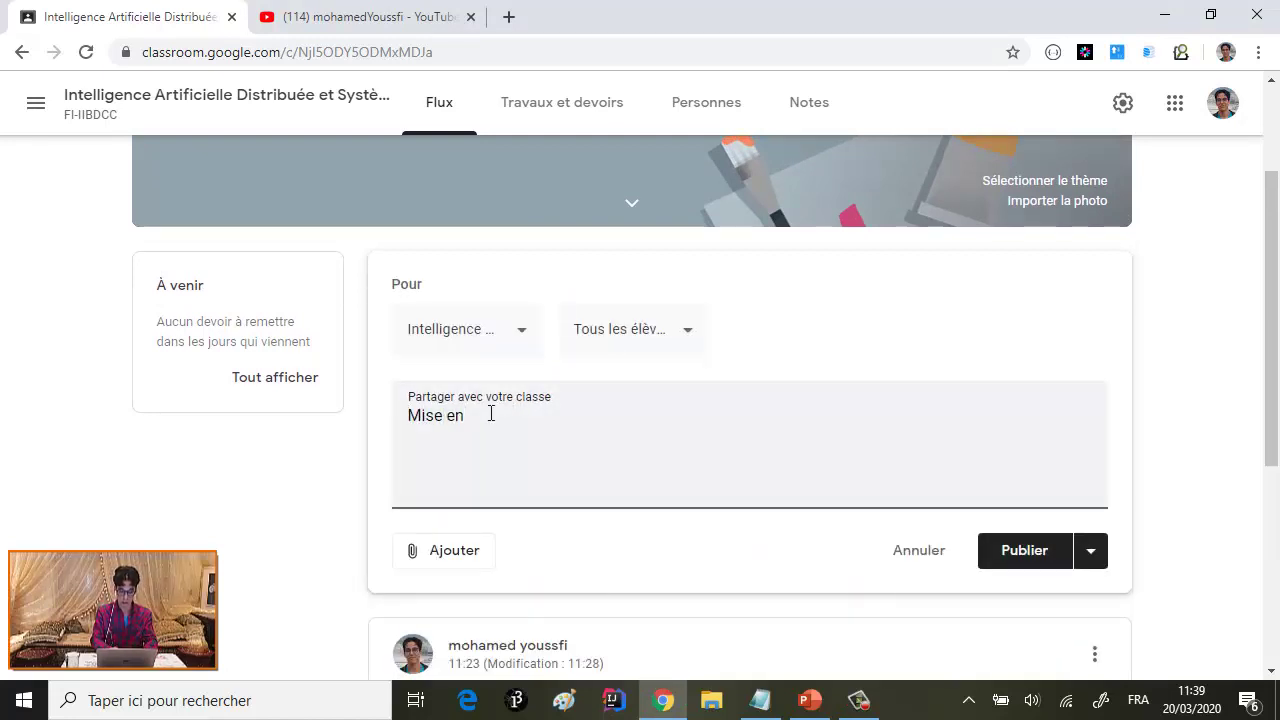
type(" oeuvre")
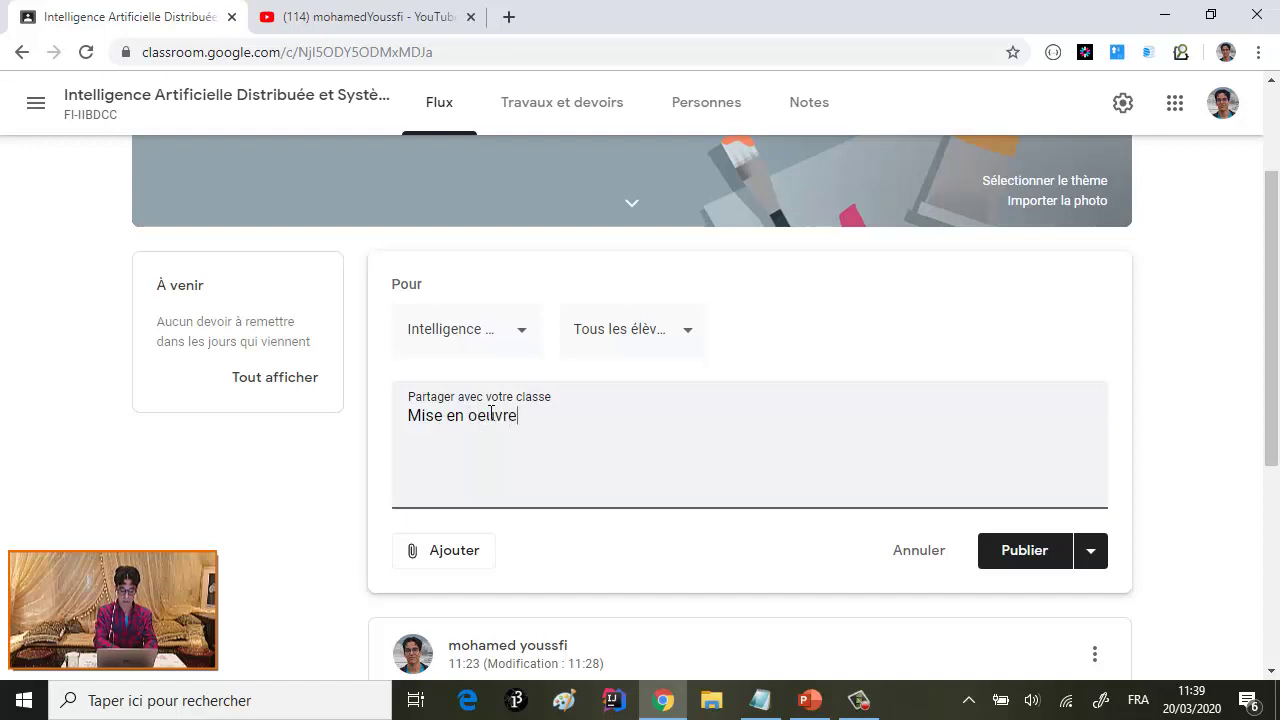
type(" des S")
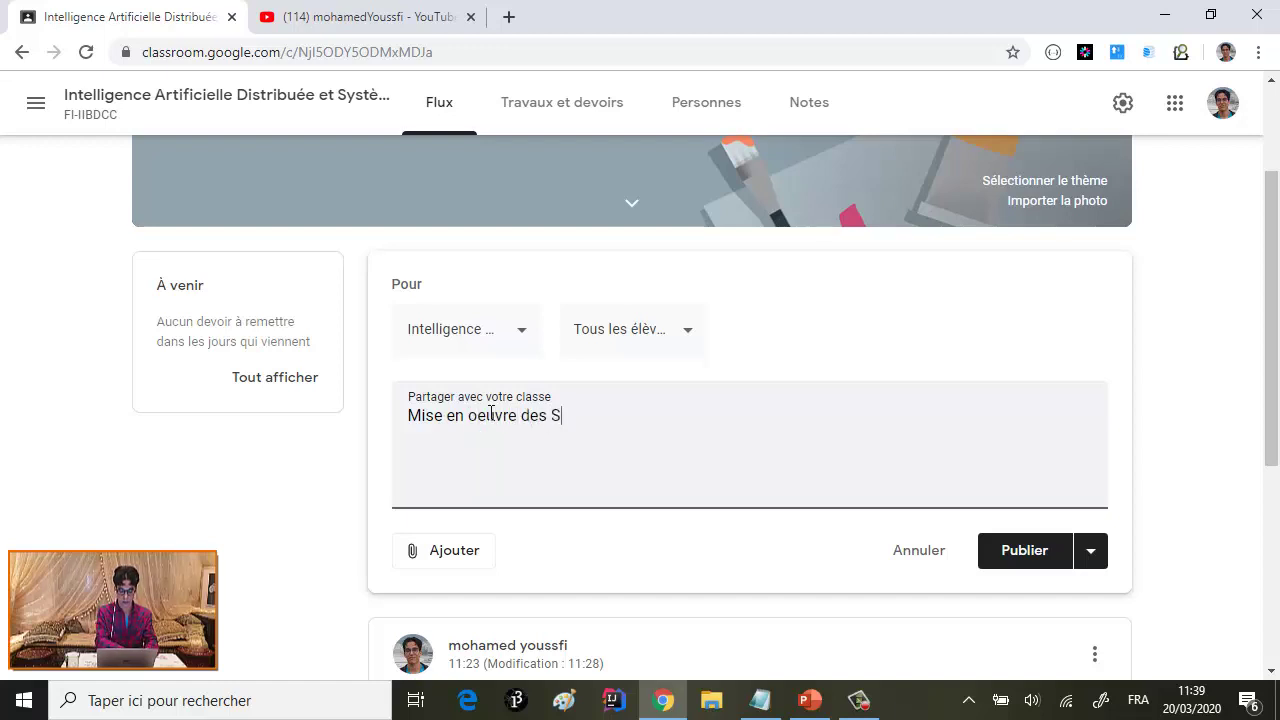
type("MA")
left_click(457, 562)
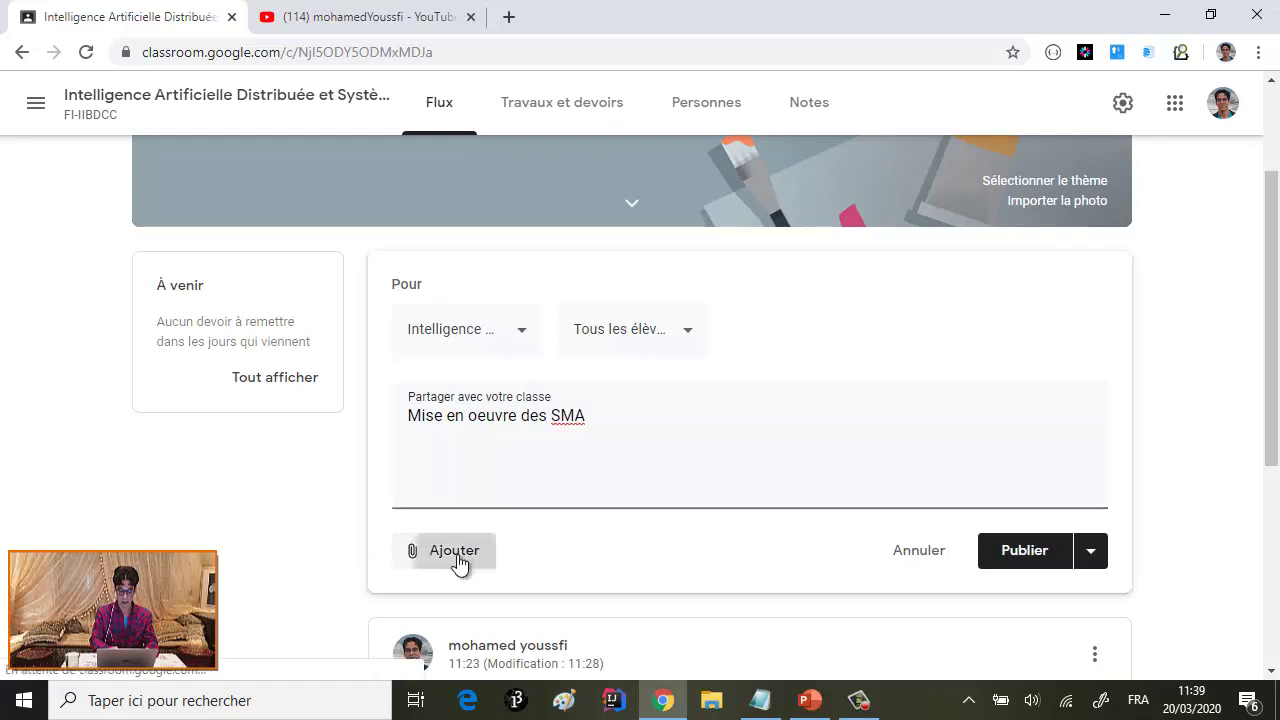
left_click(483, 611)
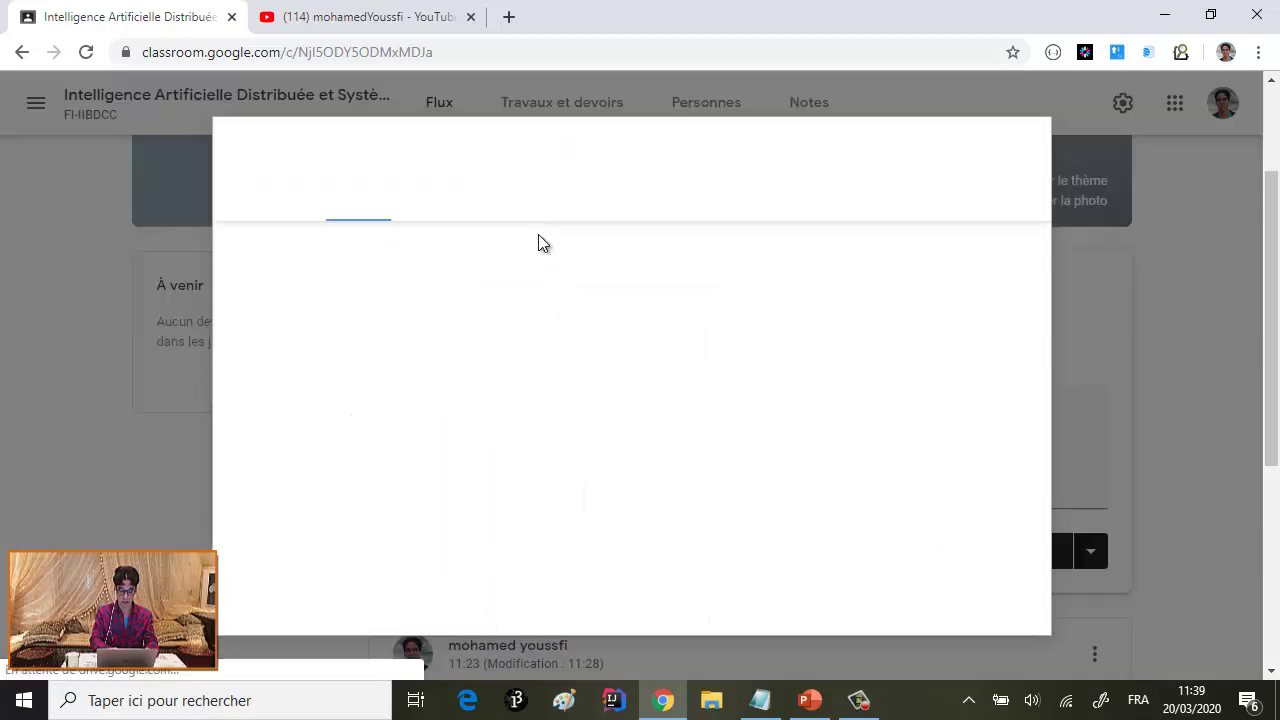
left_click(630, 392)
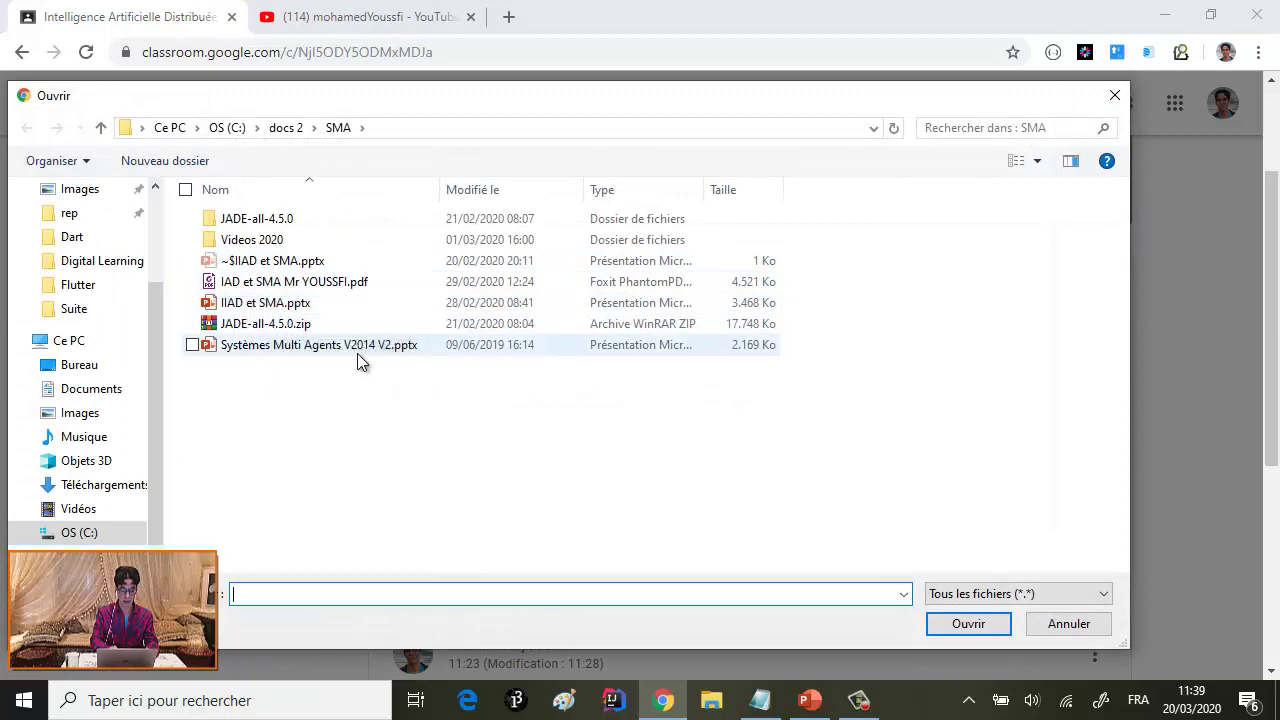
double_click(334, 282)
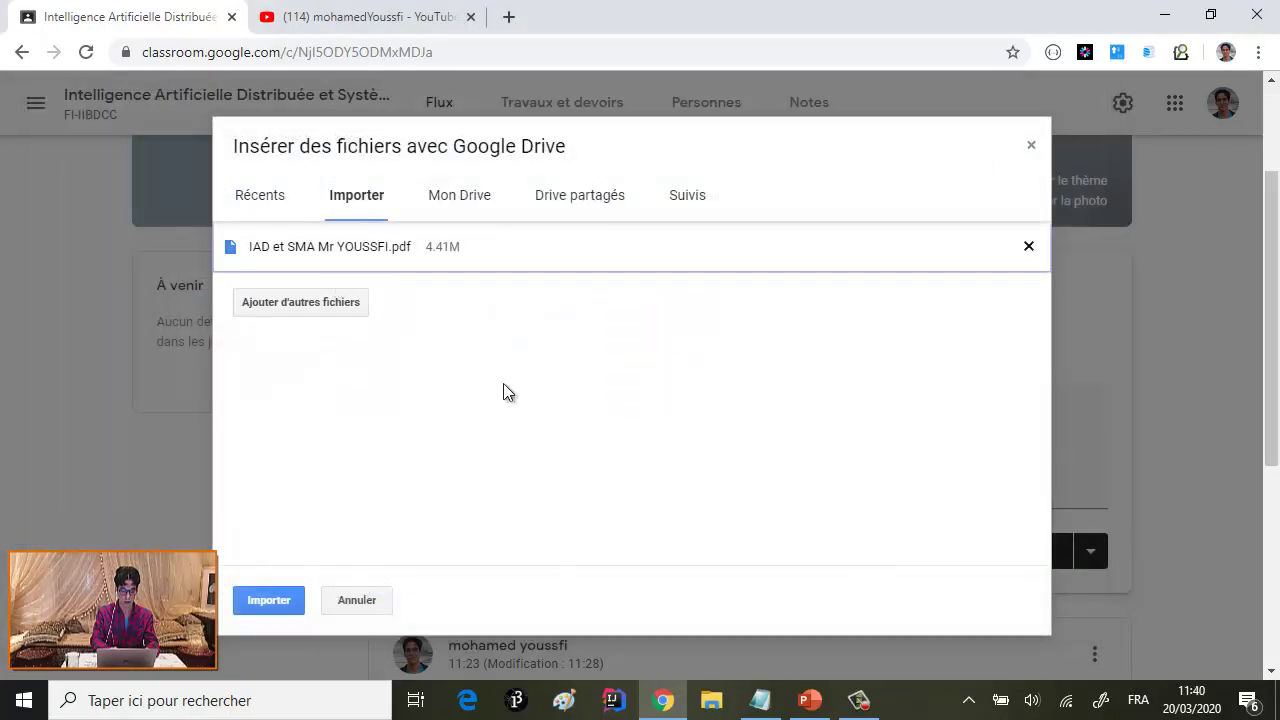
left_click(289, 601)
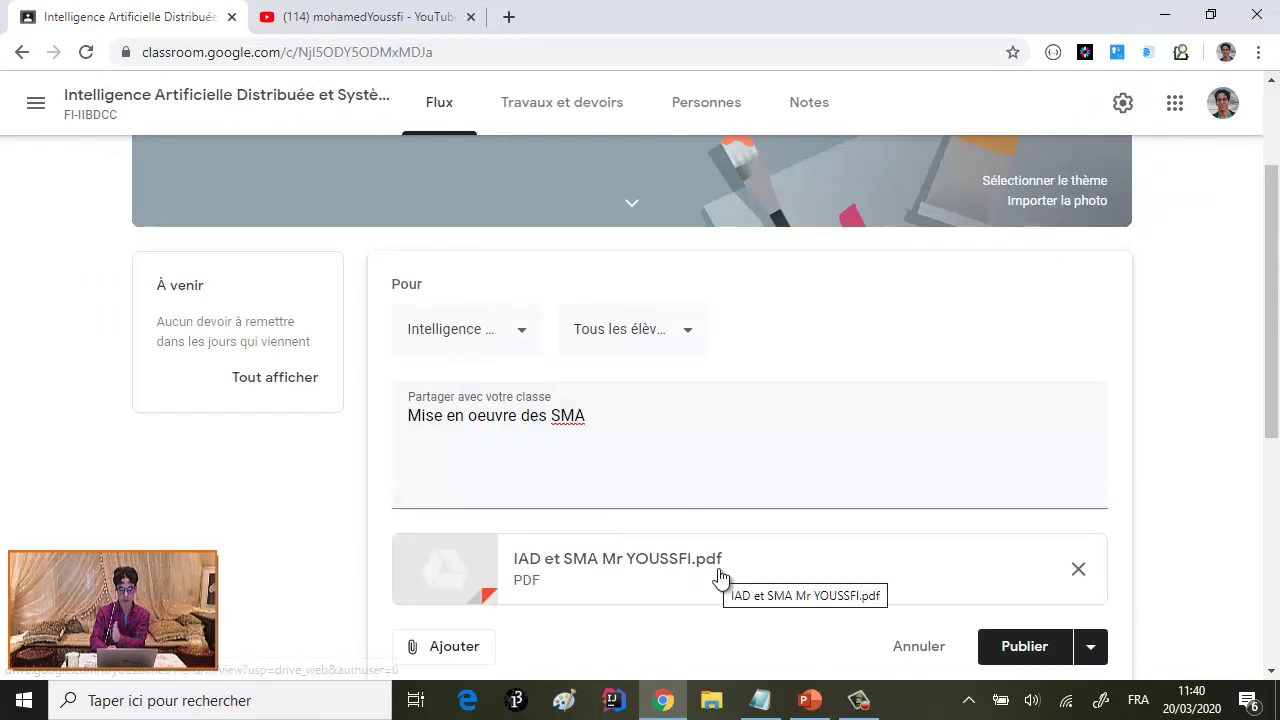
scroll(719, 576, "down", 3)
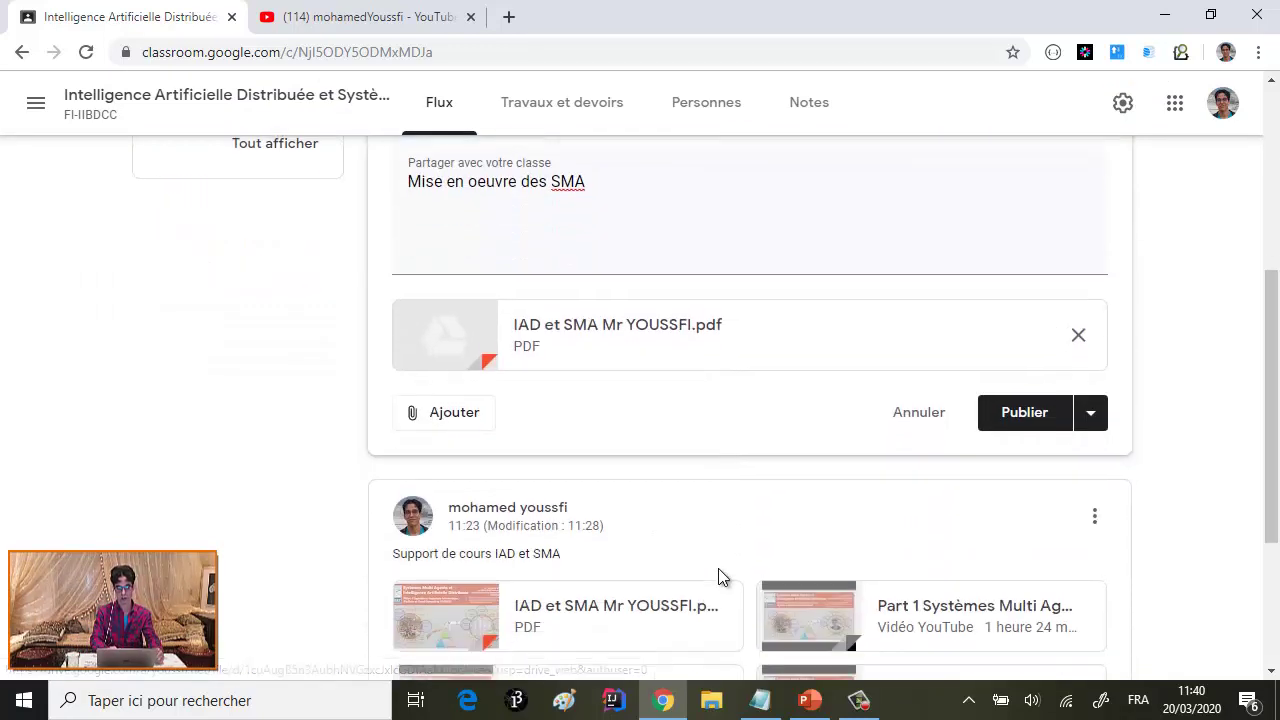
- Open the Insérer une vidéo YouTube dialog from the draft's Ajouter attachment menu
left_click(465, 425)
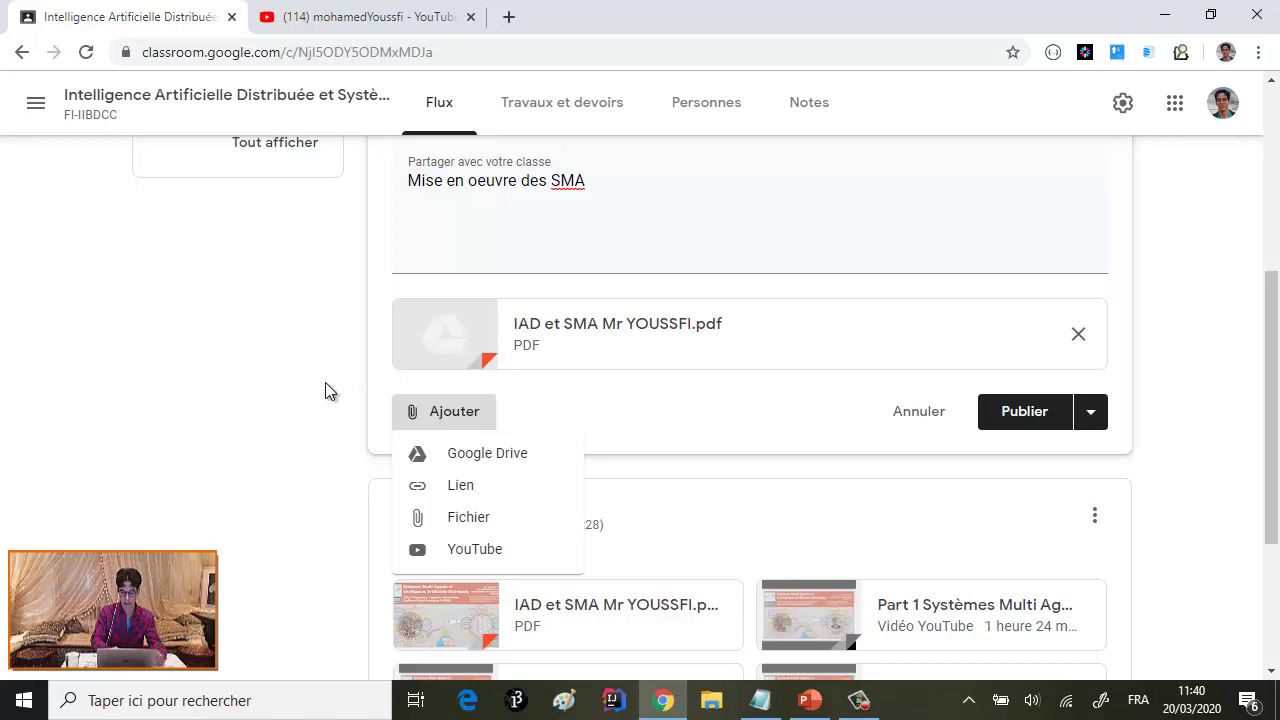
left_click(301, 385)
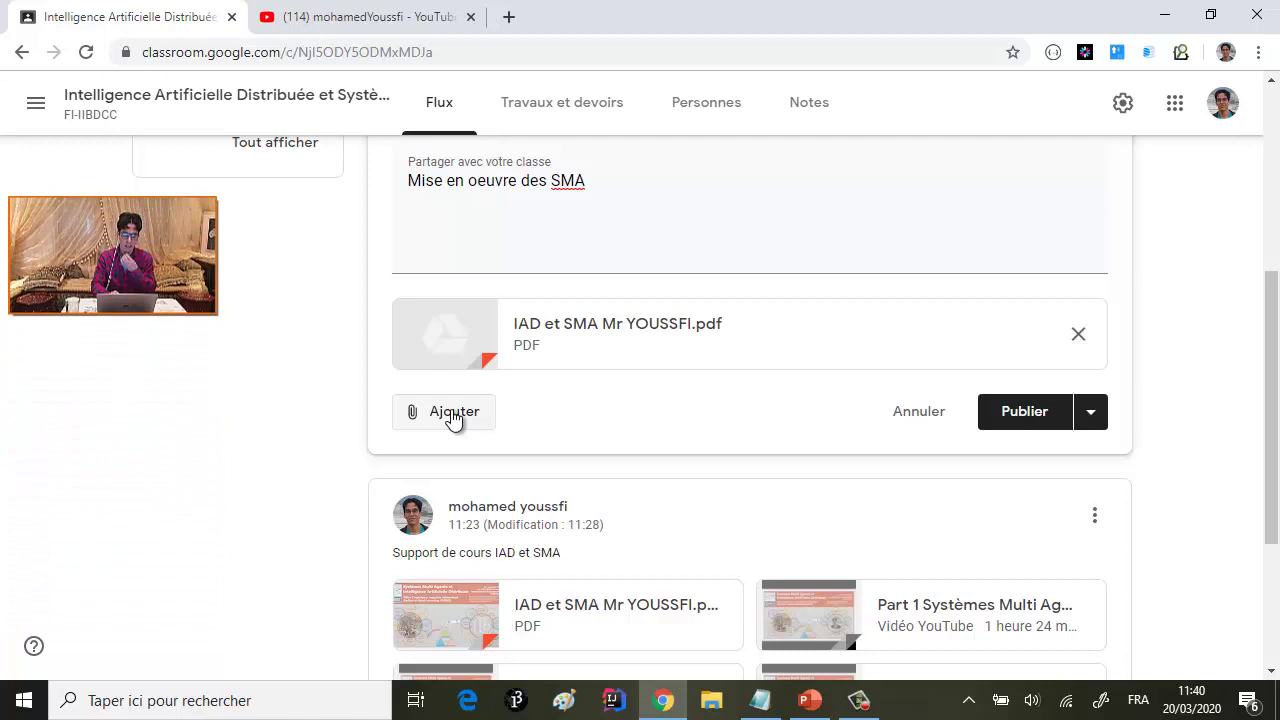
left_click(453, 418)
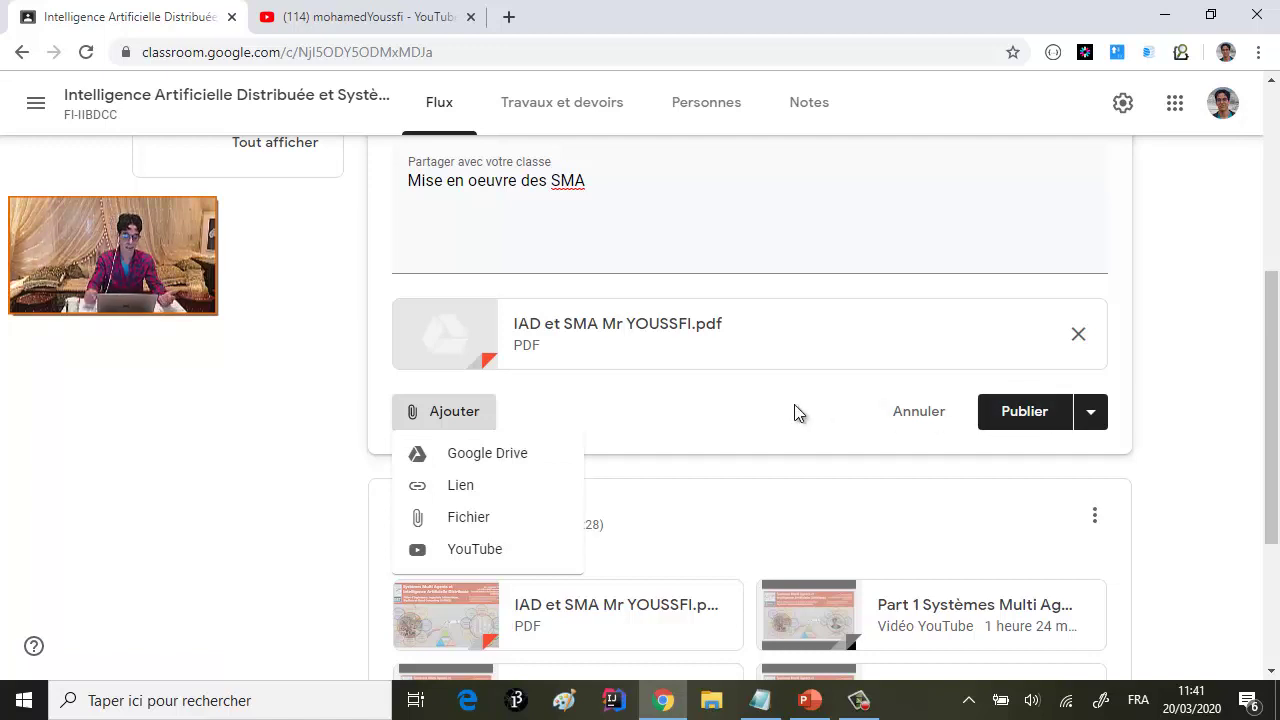
scroll(590, 457, "down", 1)
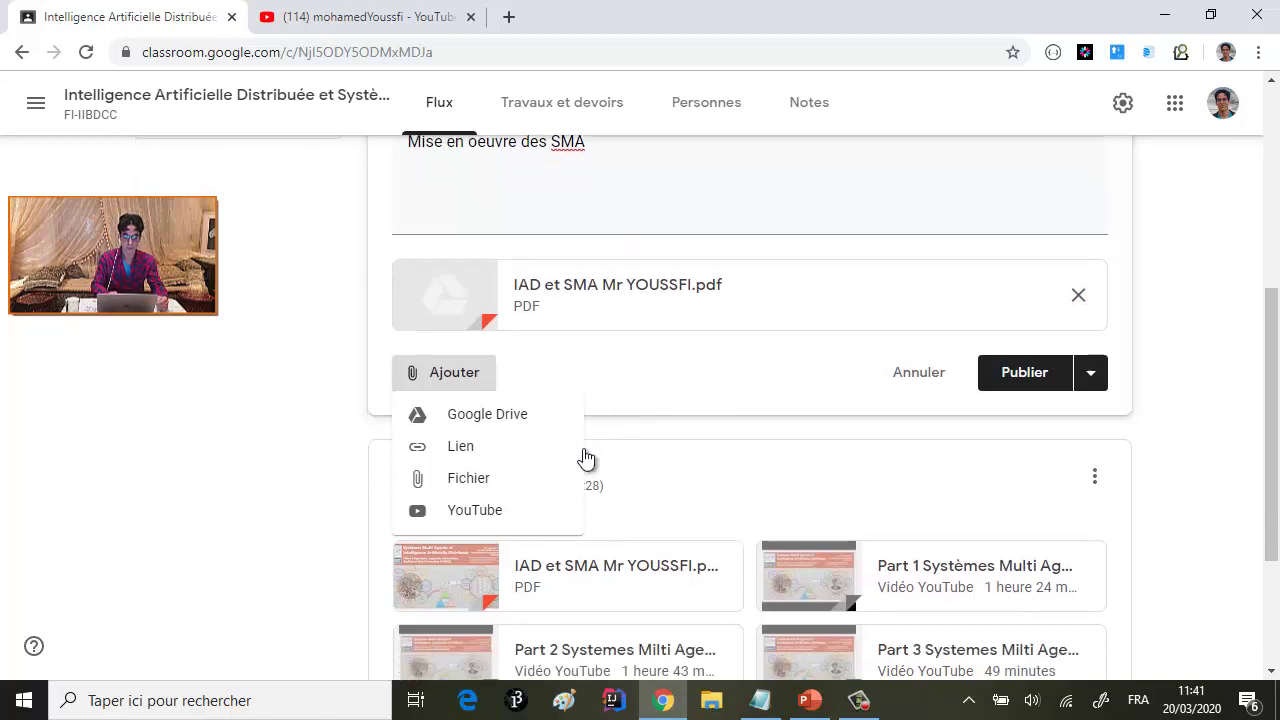
left_click(484, 513)
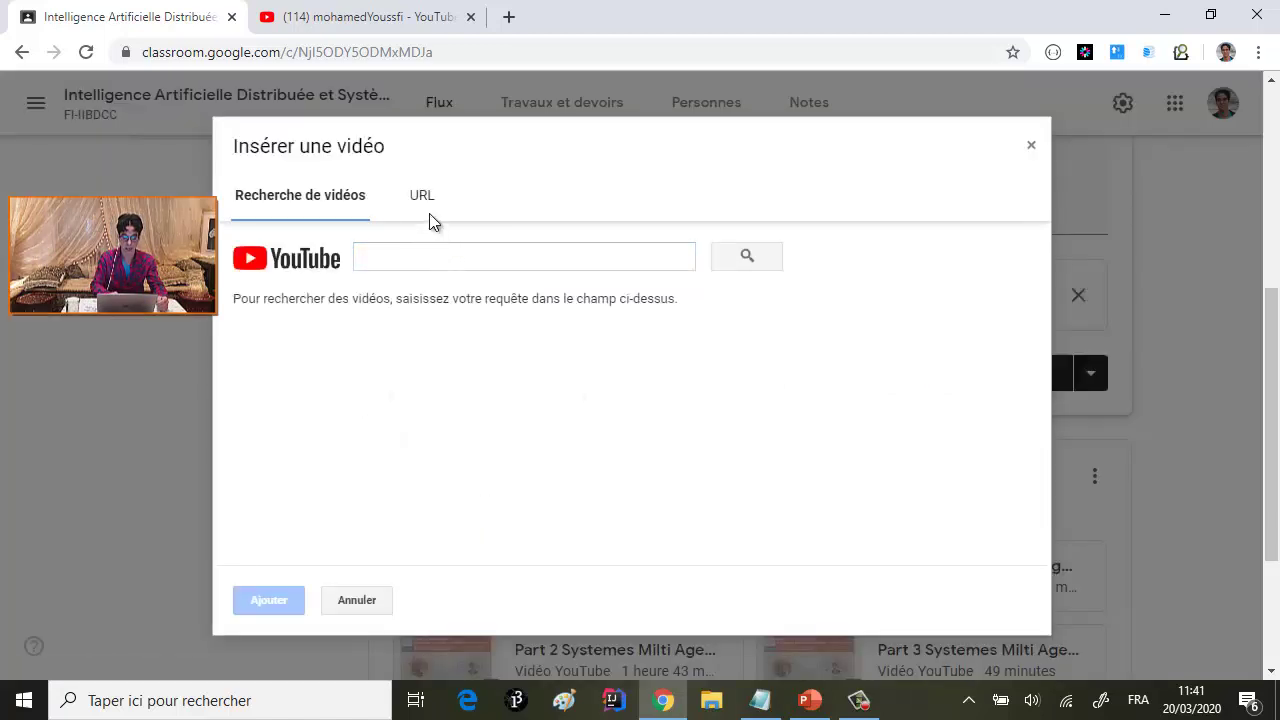
- Copy the link of the Part 5 Systèmes Multi Agents video from the YouTube channel
left_click(426, 208)
left_click(403, 22)
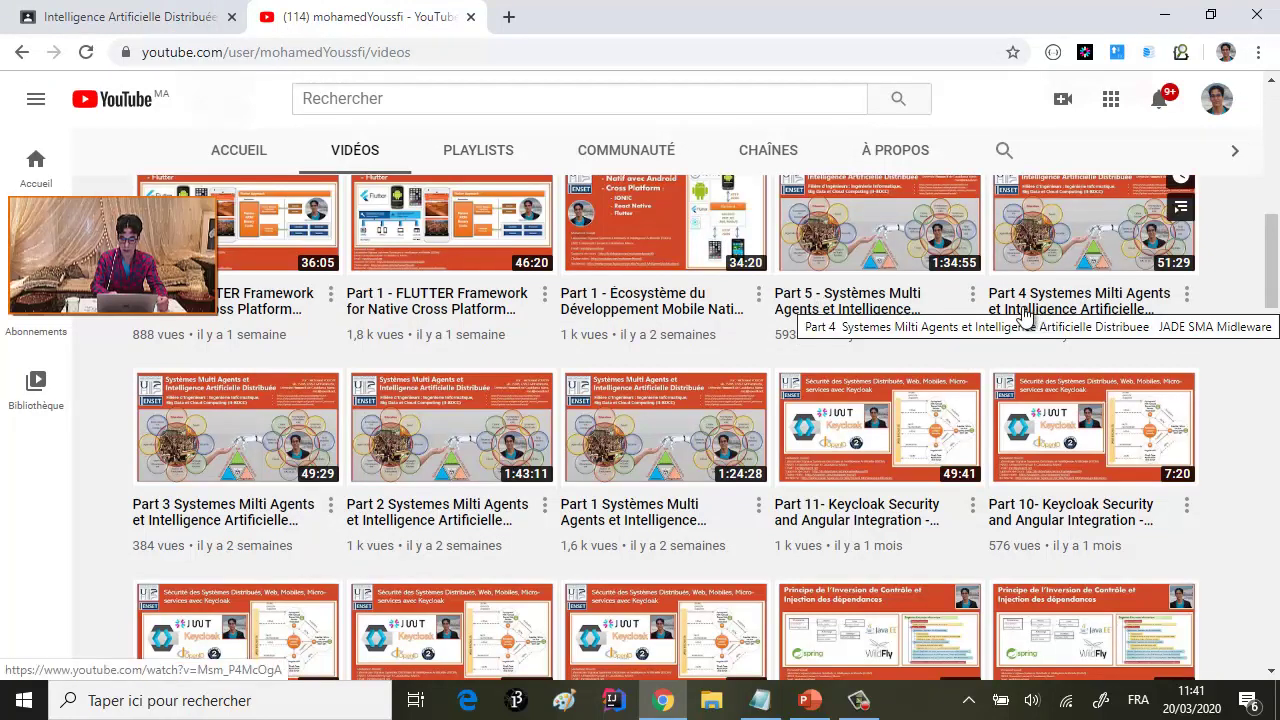
right_click(903, 247)
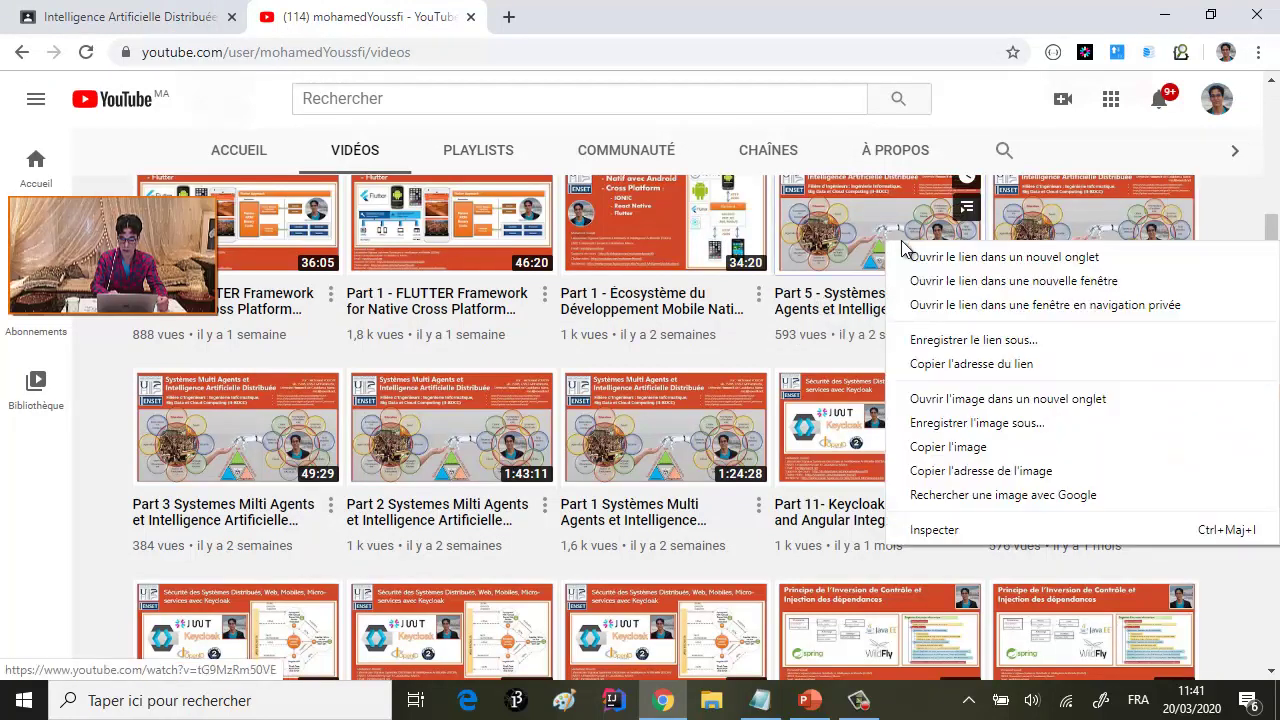
left_click(985, 366)
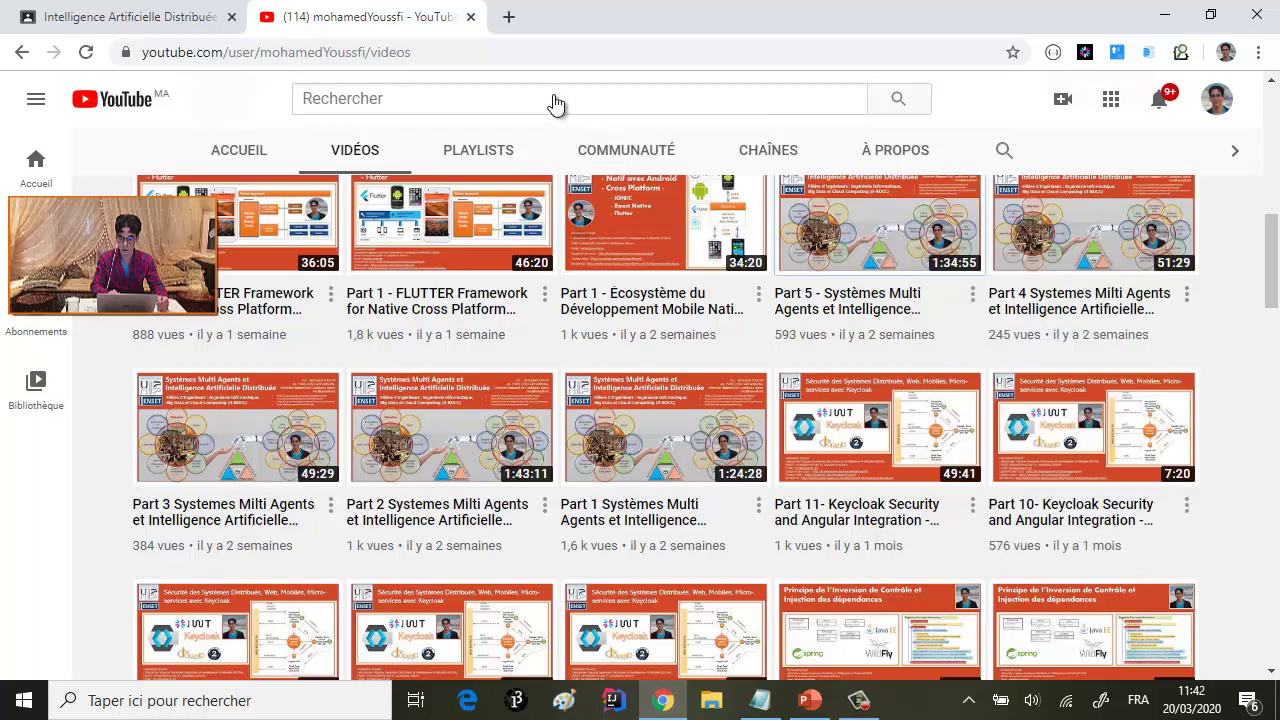
- Paste the Part 5 link into the dialog's URL tab and attach it to the draft
left_click(168, 20)
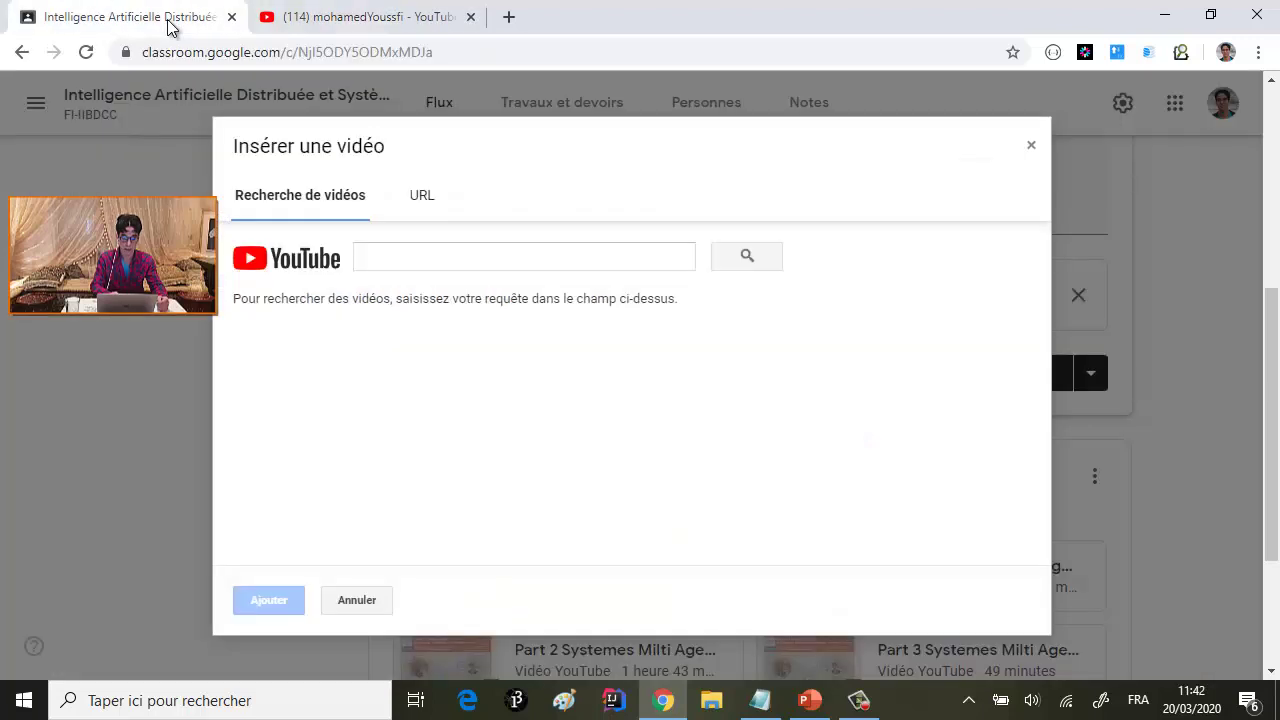
left_click(423, 261)
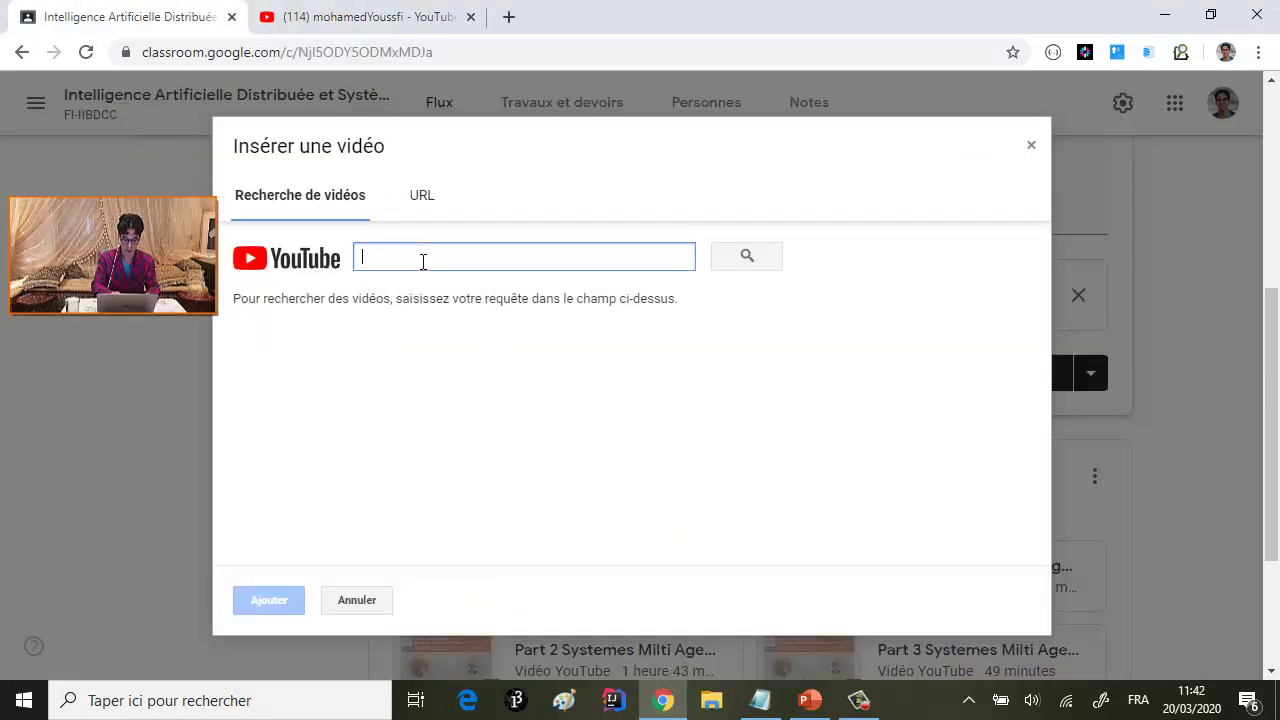
left_click(440, 197)
type("https://www.youtube.com/watch?v=tG9MzRm50VE")
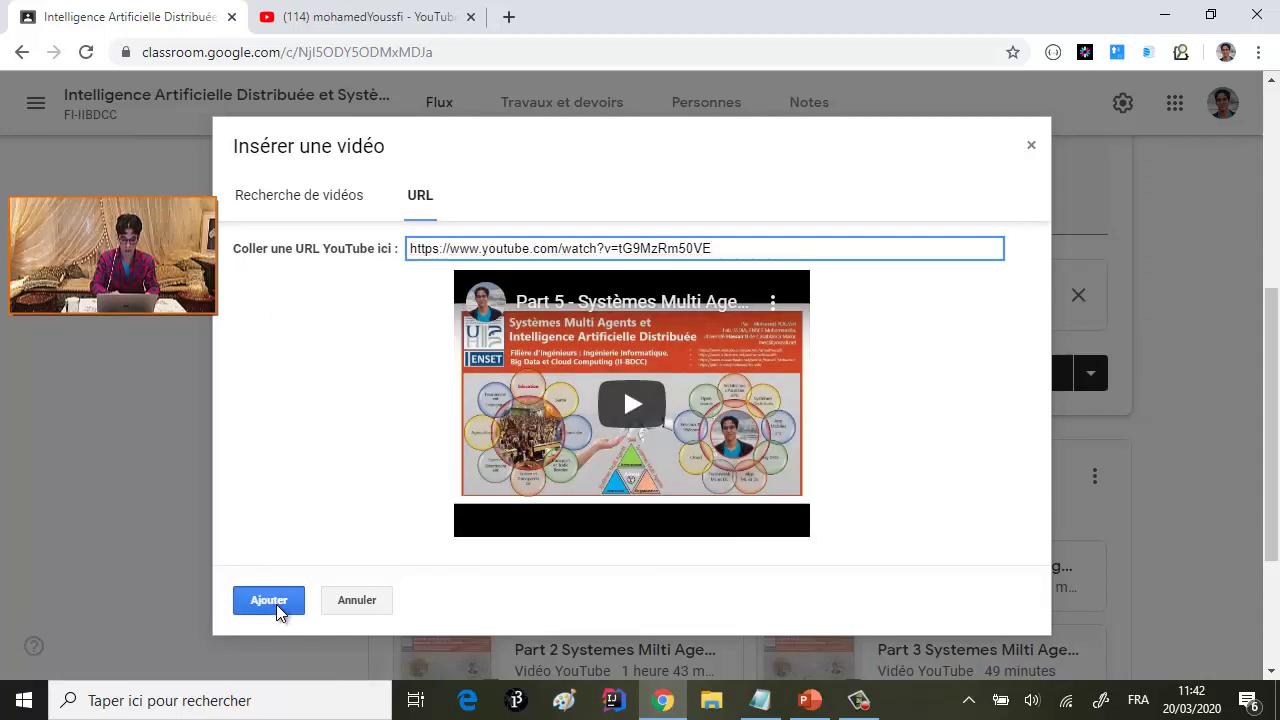
left_click(276, 604)
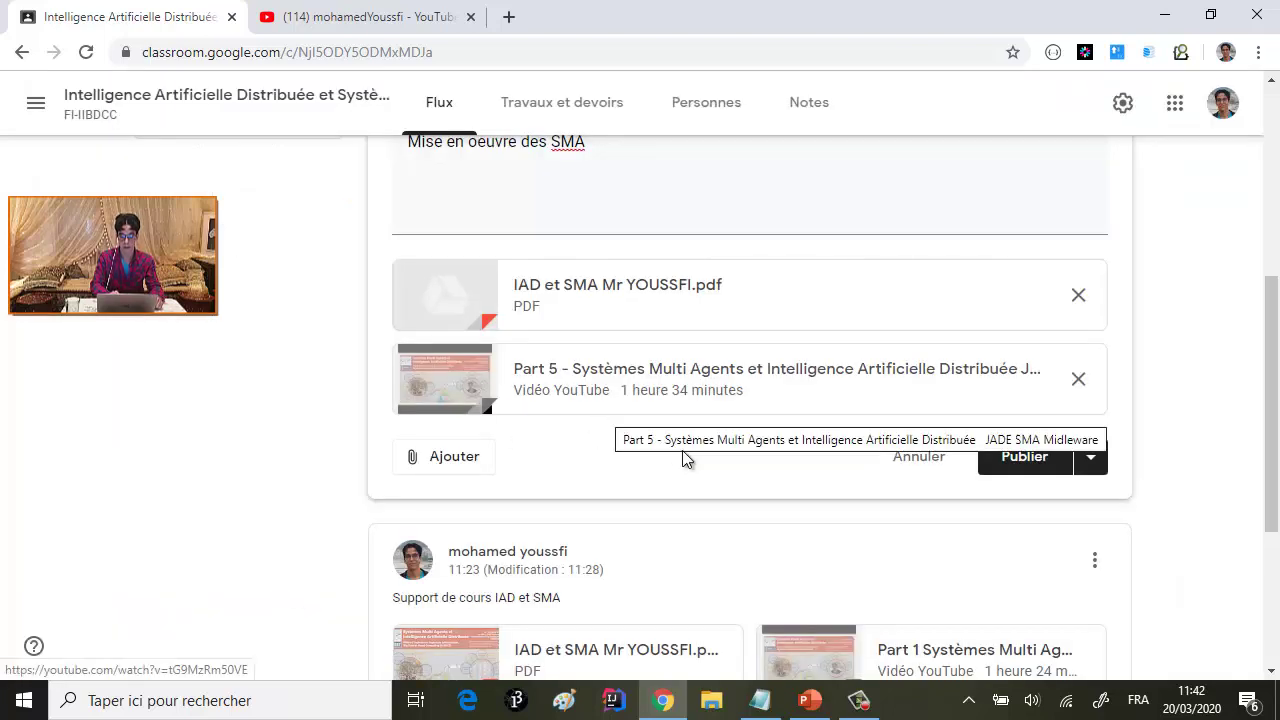
scroll(694, 455, "up", 1)
scroll(694, 463, "down", 5)
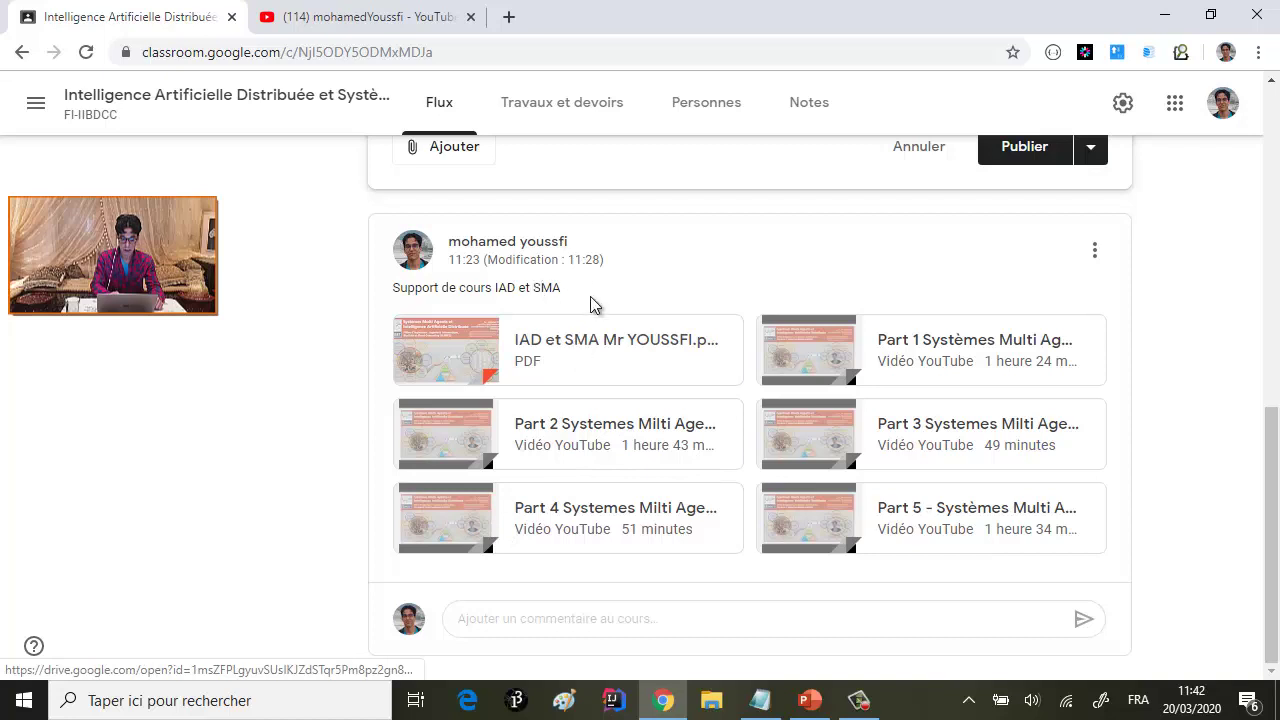
- Edit the Support de cours IAD et SMA post, remove its Part 5 video, and save
left_click(1094, 254)
left_click(989, 328)
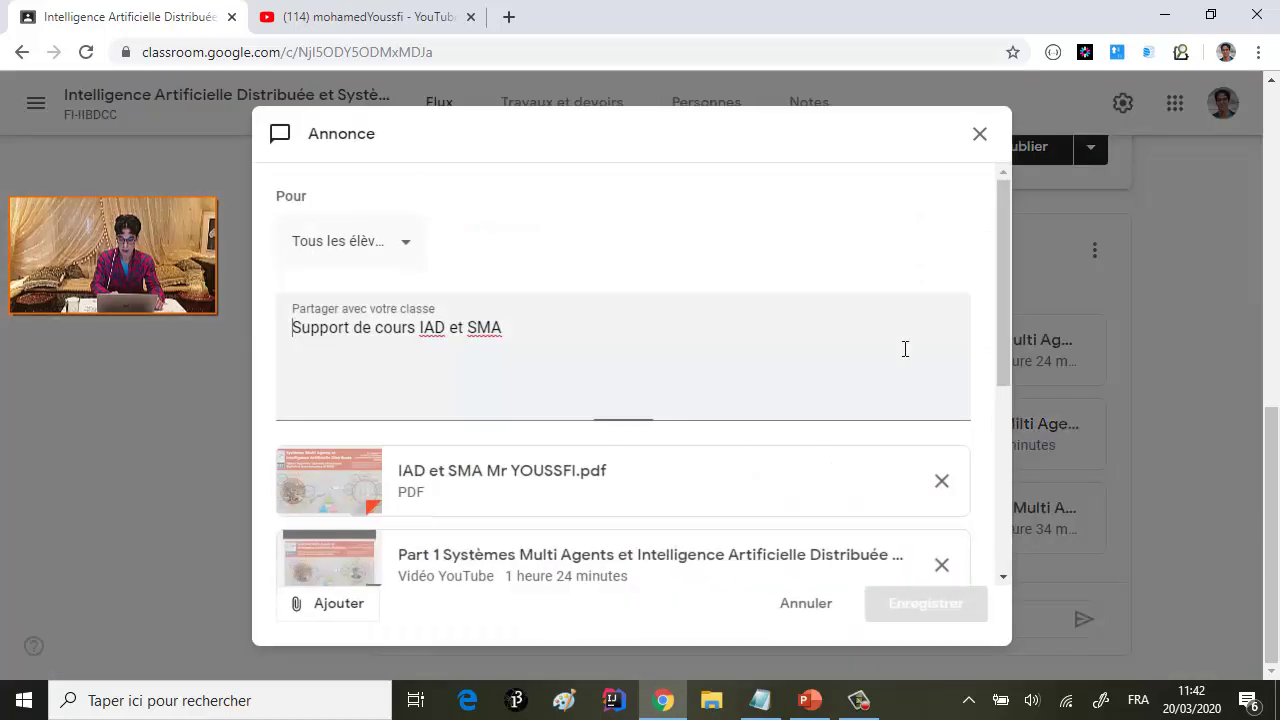
scroll(897, 349, "down", 4)
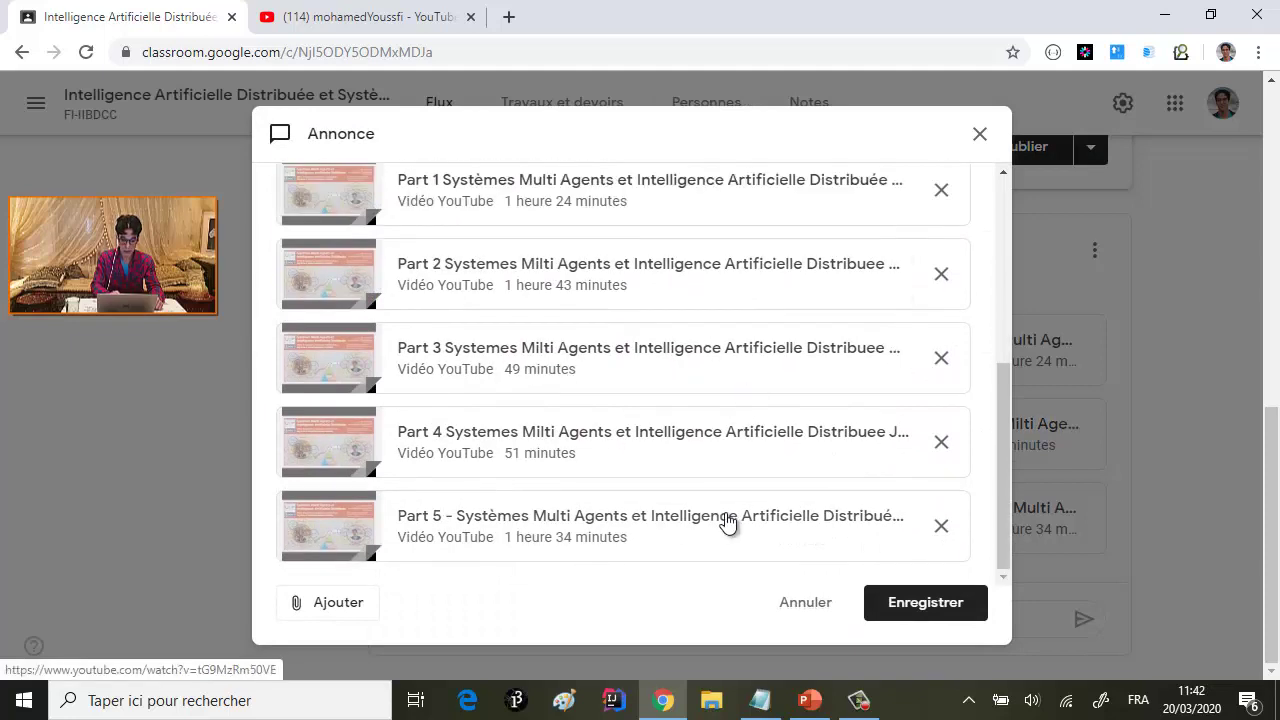
left_click(941, 526)
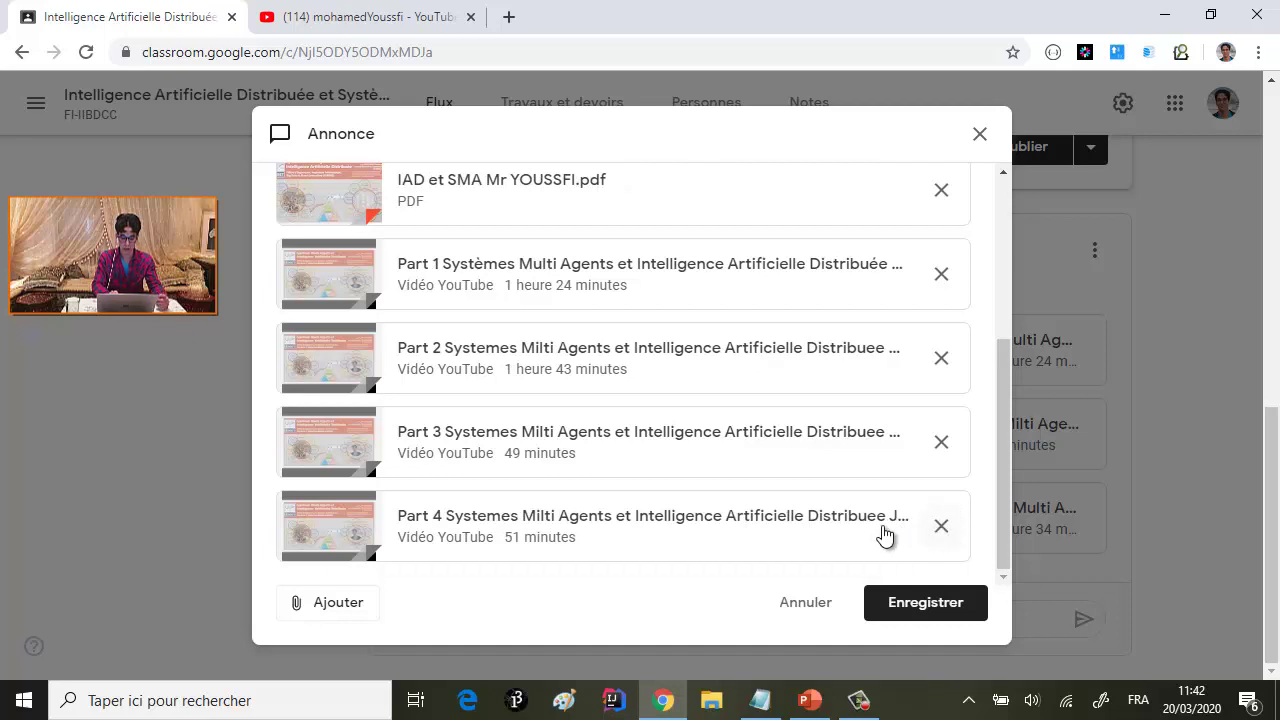
left_click(940, 608)
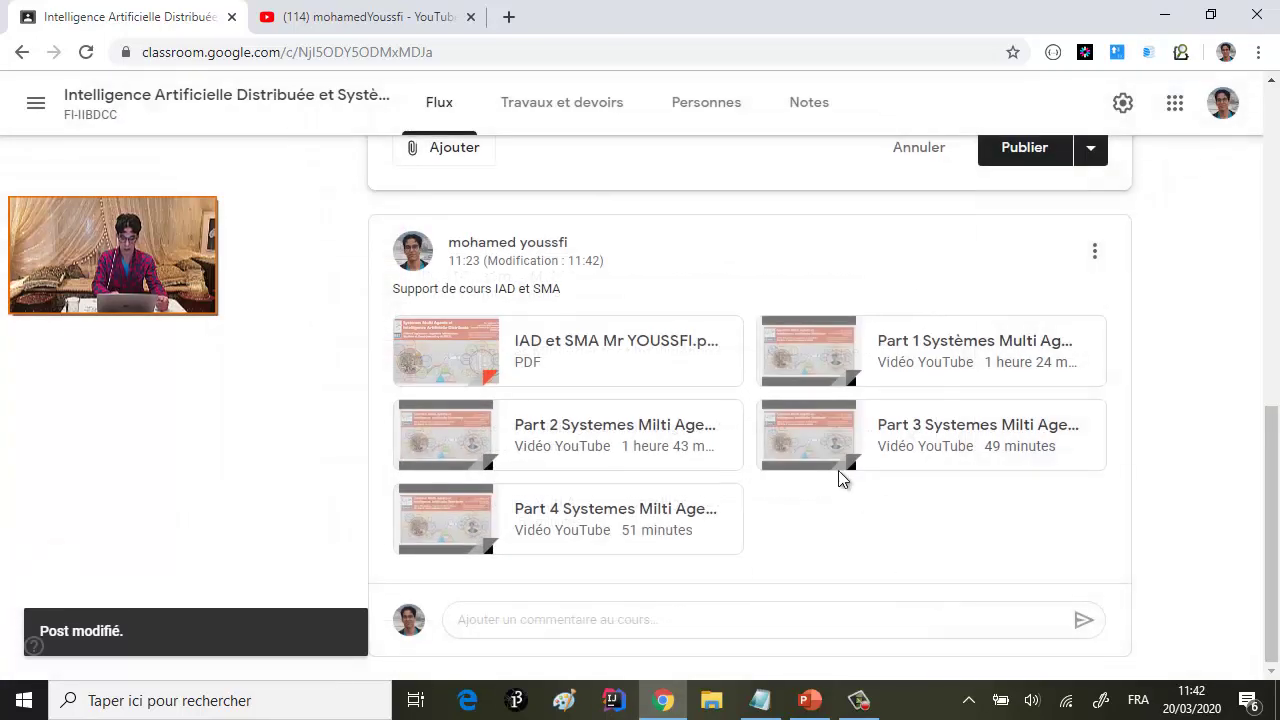
scroll(838, 478, "up", 2)
scroll(840, 478, "down", 2)
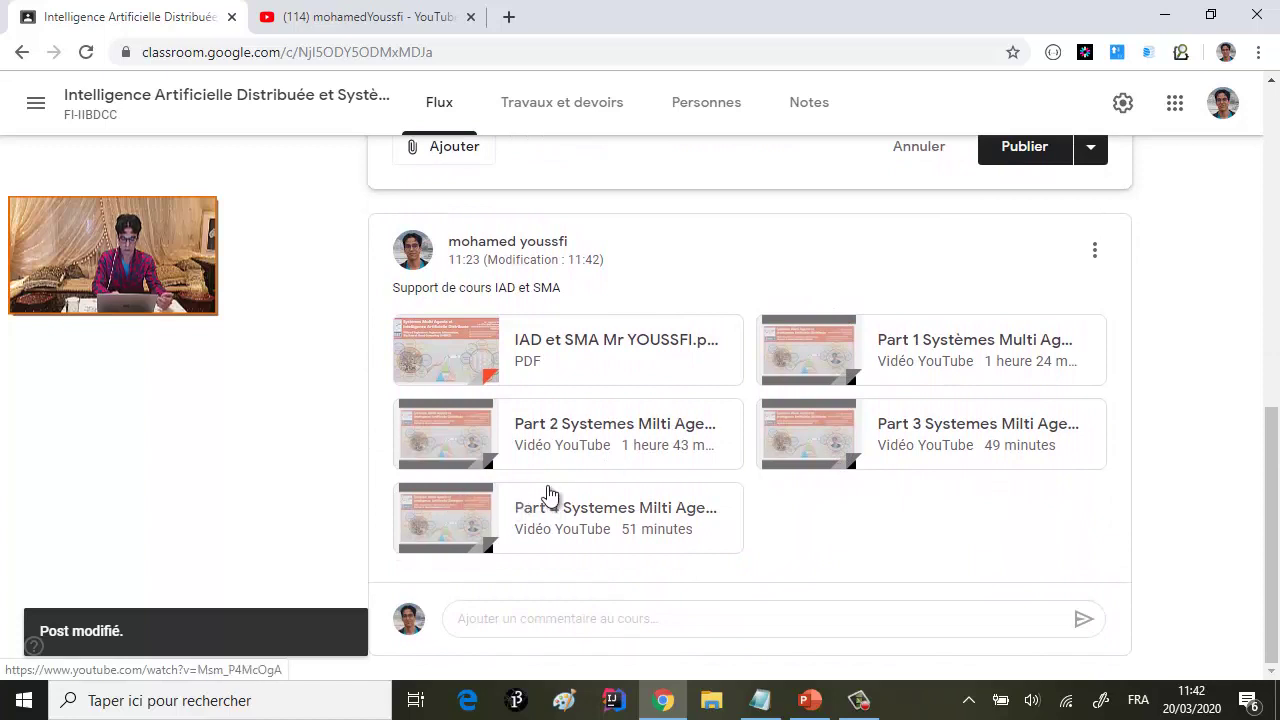
scroll(633, 420, "up", 1)
scroll(634, 421, "down", 1)
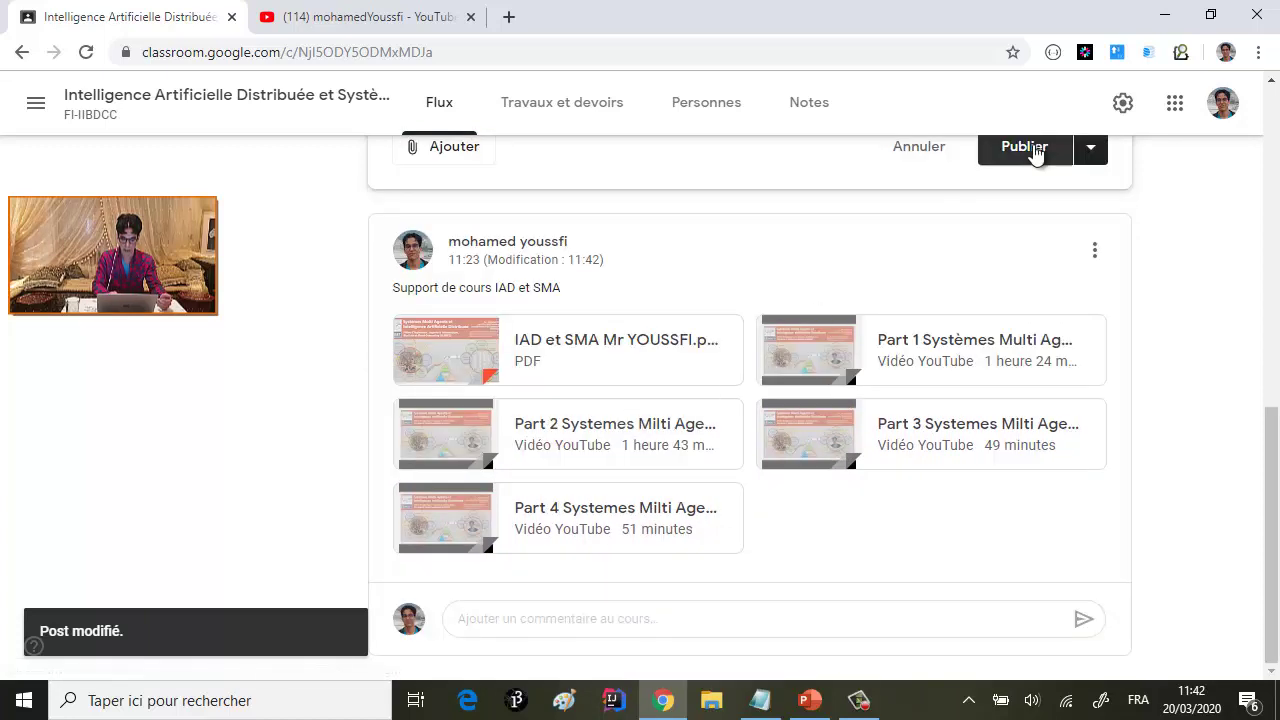
scroll(1035, 153, "up", 2)
scroll(630, 355, "up", 1)
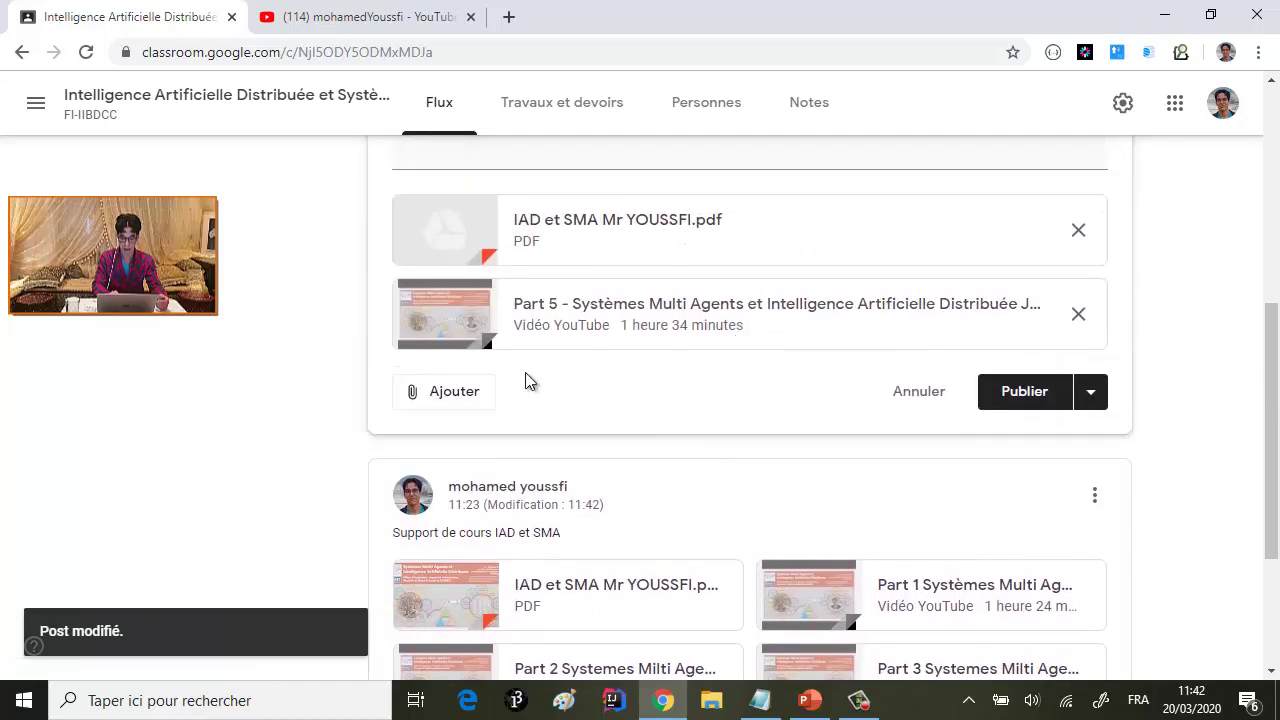
- Open the YouTube URL dialog and copy the Part 4 video's link from YouTube
left_click(441, 393)
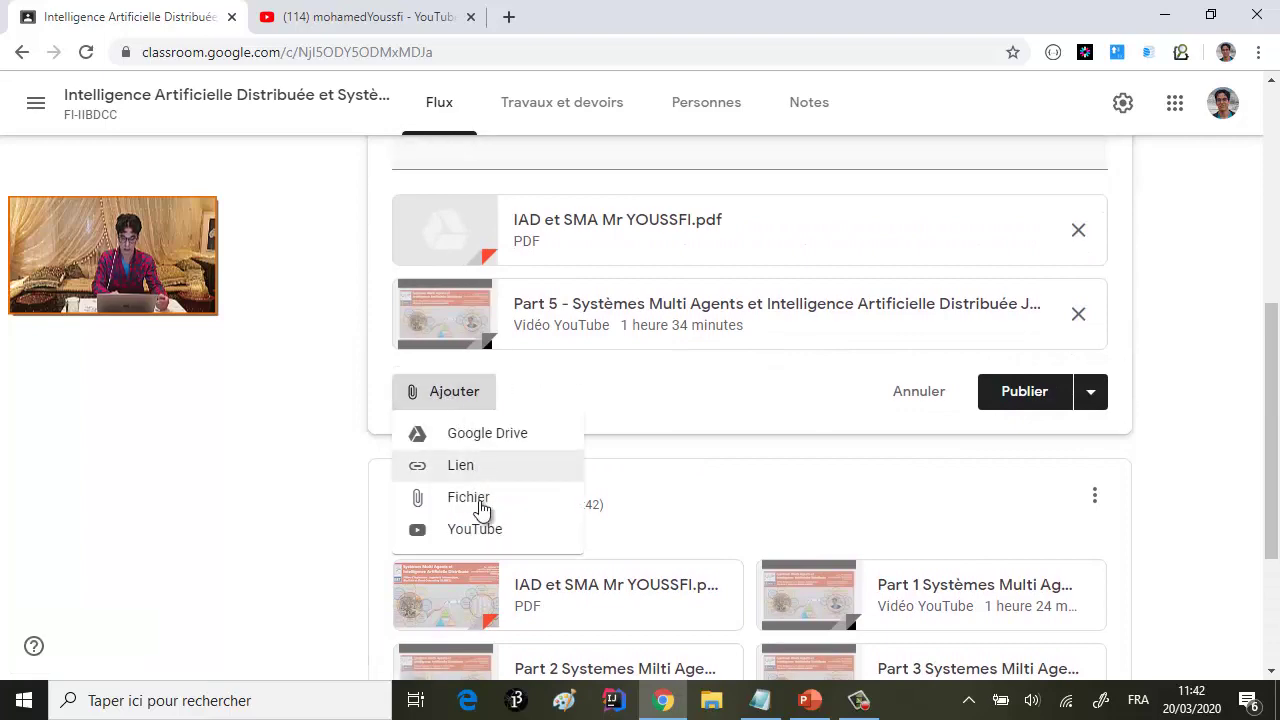
left_click(484, 529)
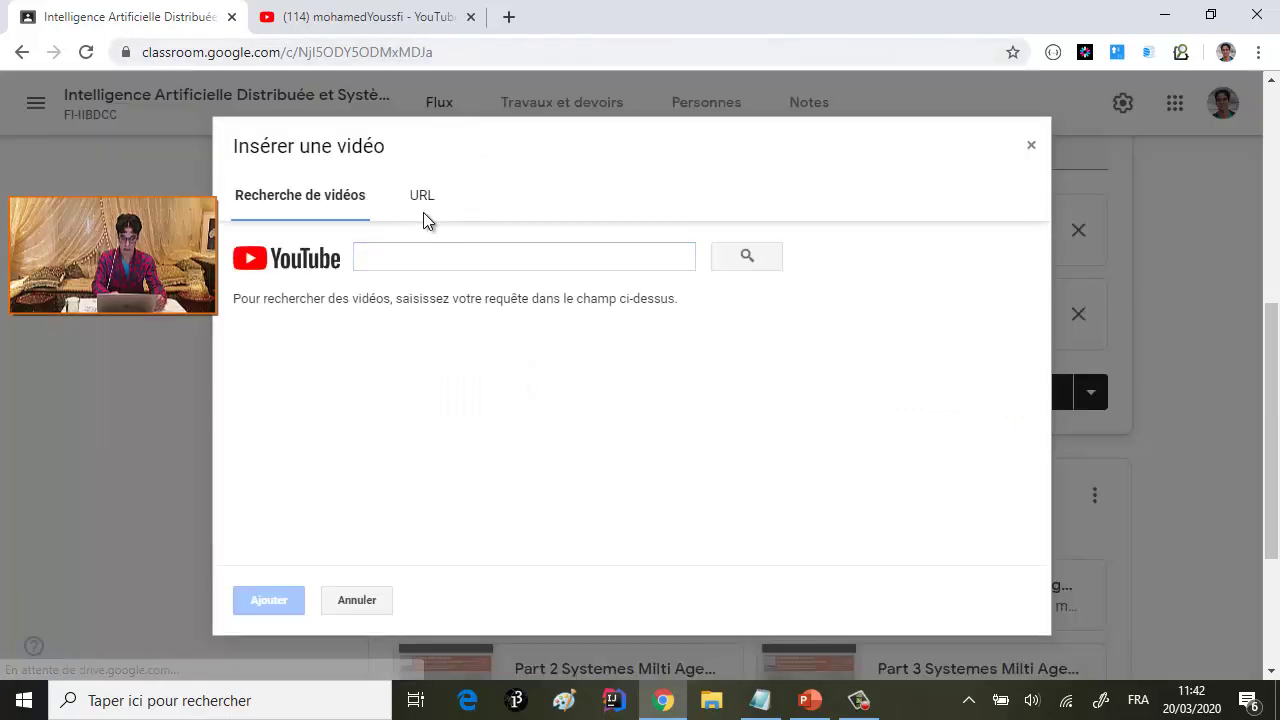
left_click(422, 200)
left_click(377, 20)
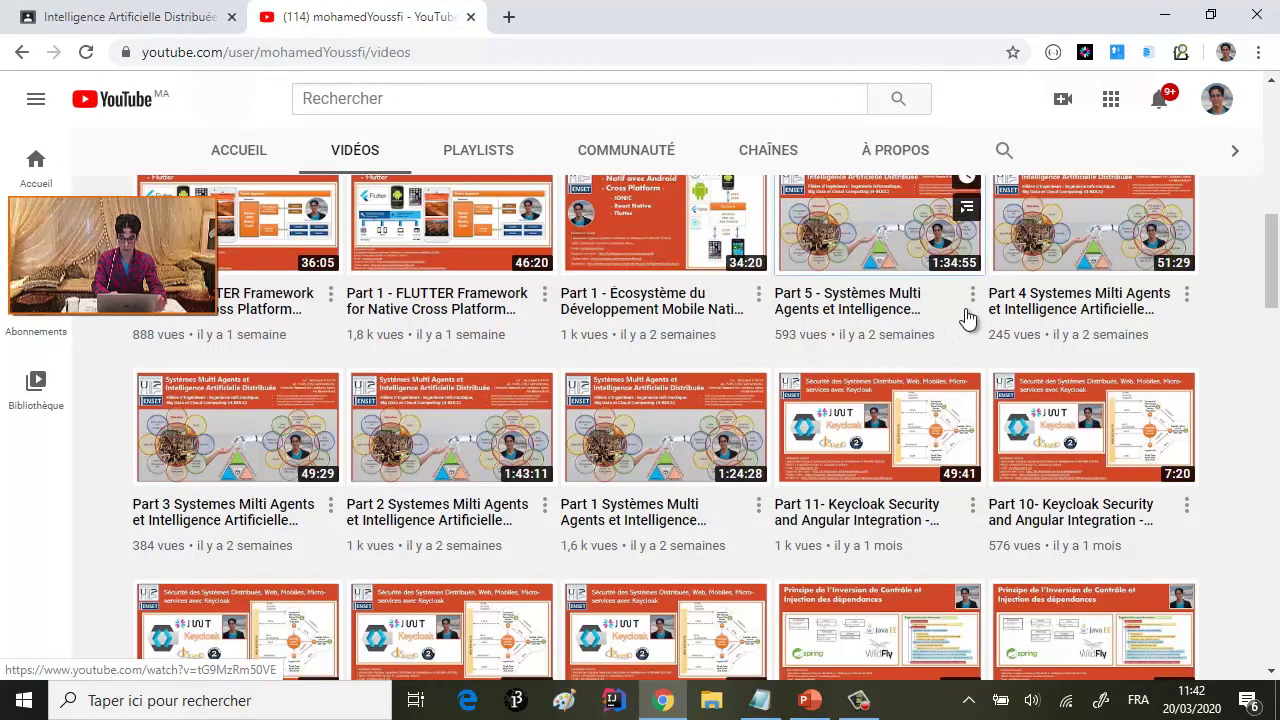
right_click(1097, 247)
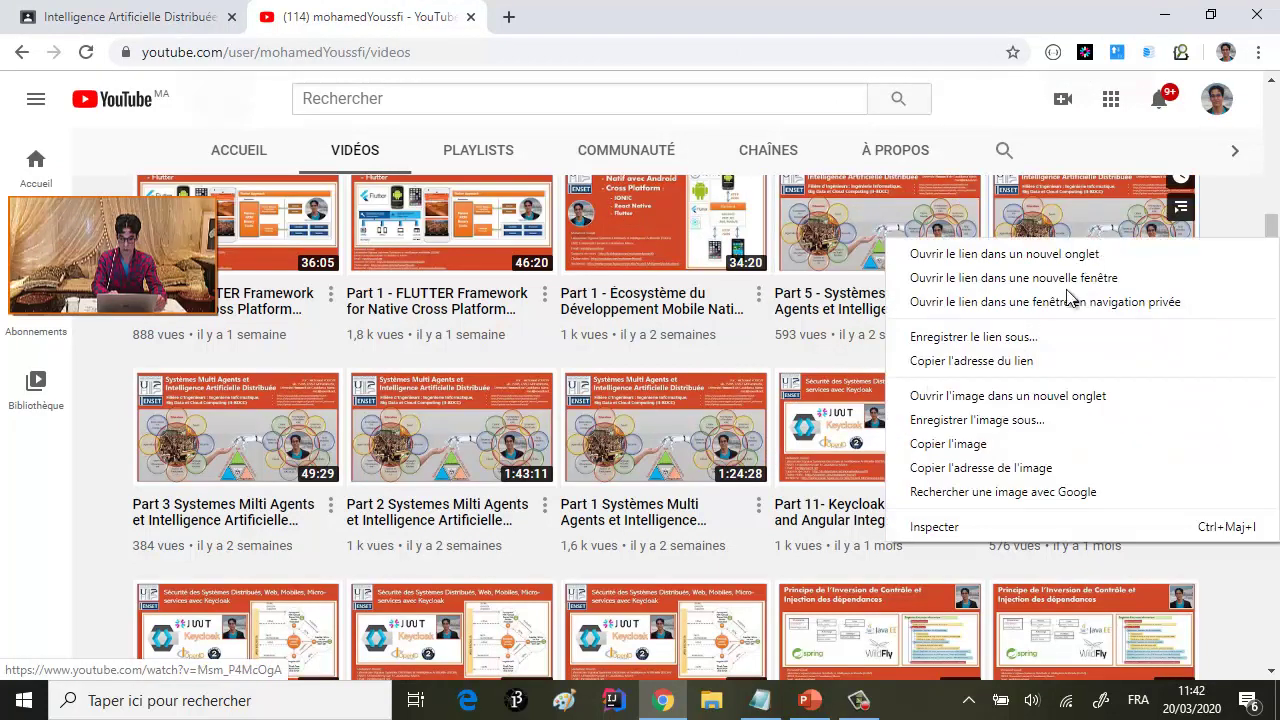
left_click(990, 362)
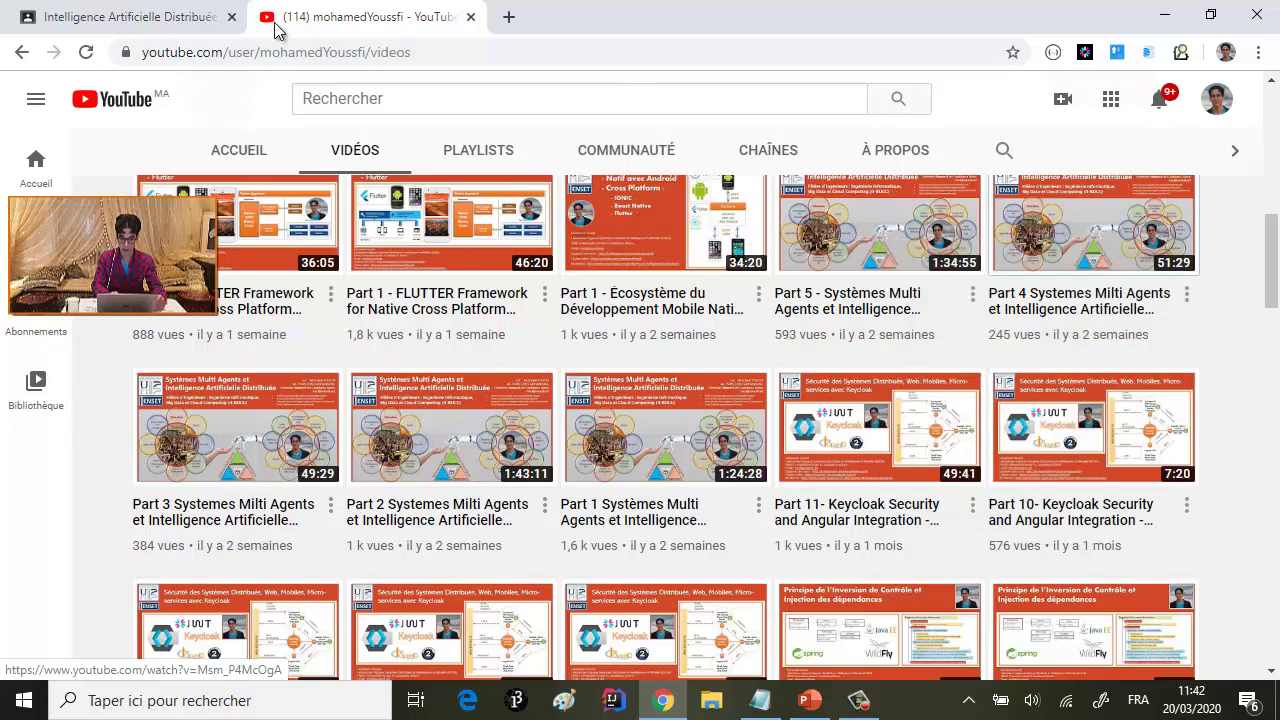
- Attach the Part 4 video by its link and publish the Mise en oeuvre des SMA post
key("ctrl+Page_Up")
type("https://www.youtube.com/watch?v=Msm_P4McOgA")
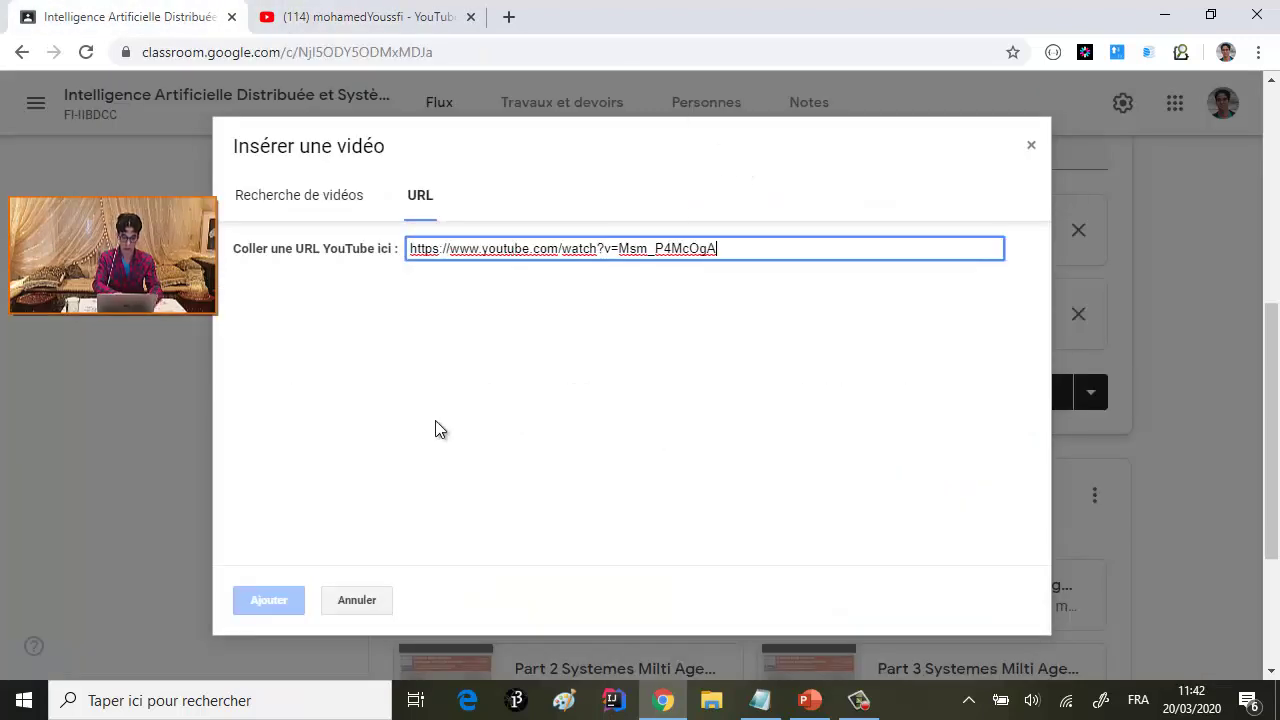
left_click(268, 601)
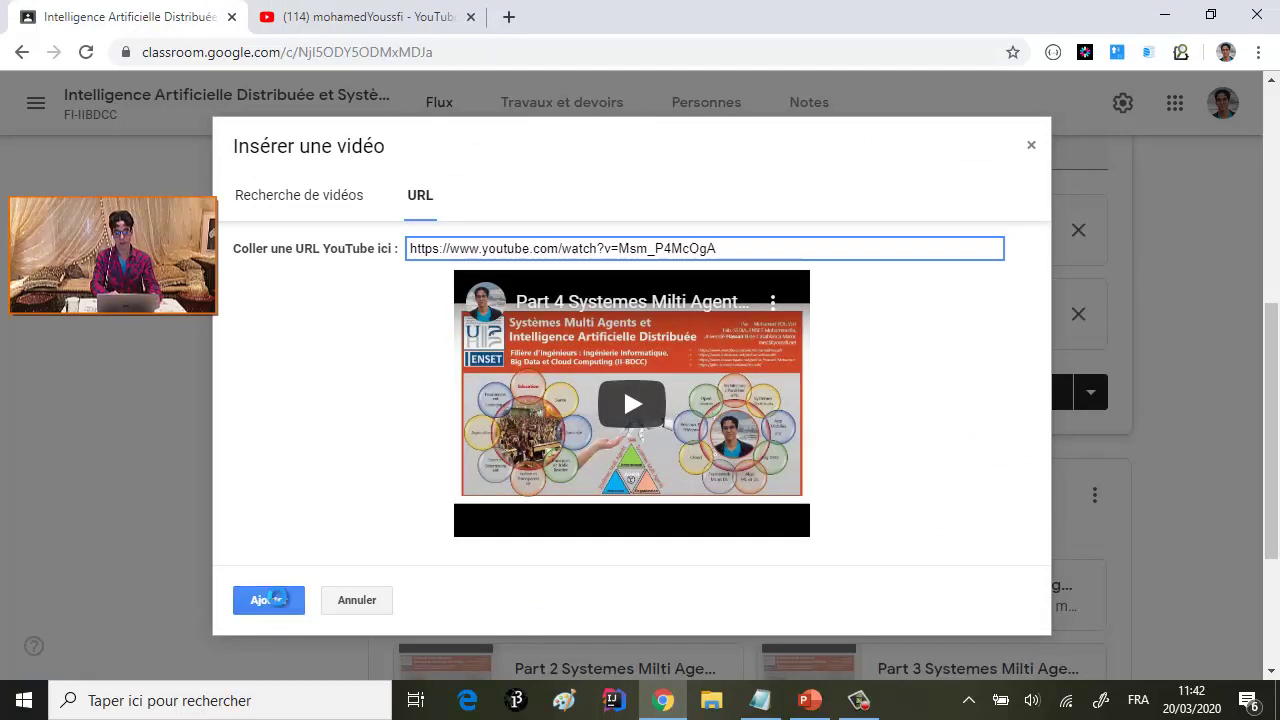
scroll(818, 468, "down", 3)
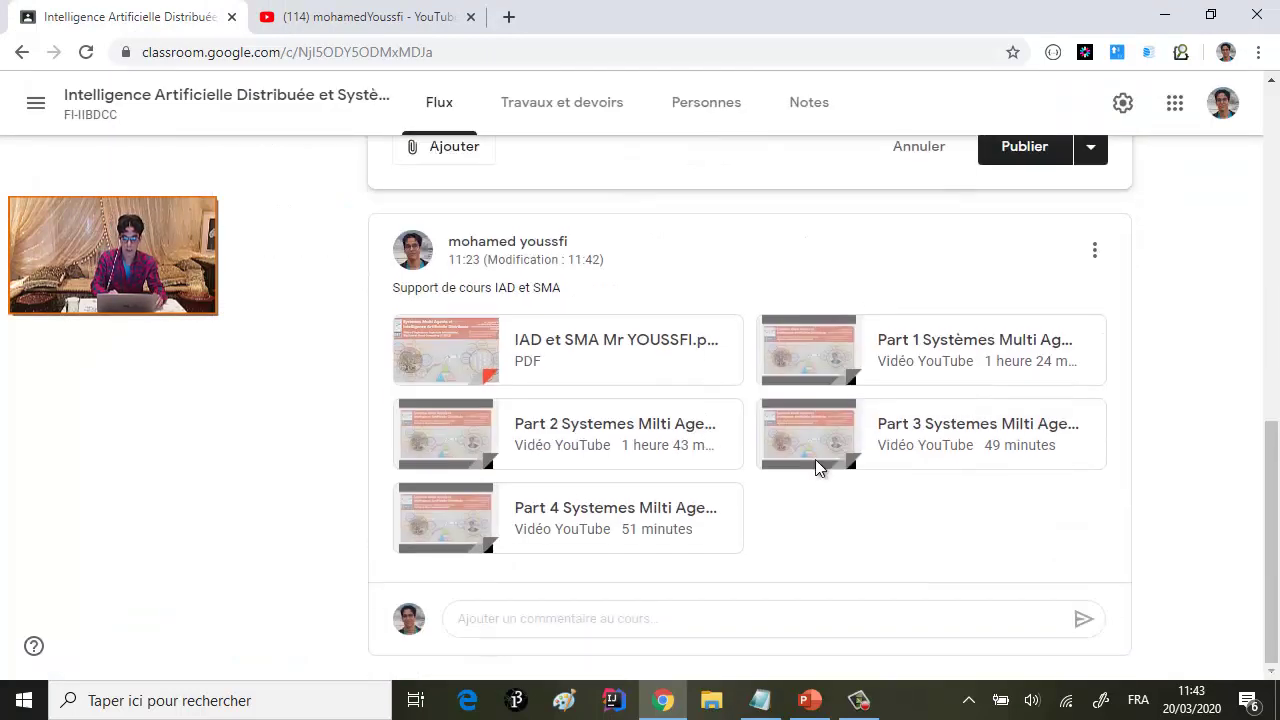
scroll(1028, 263, "up", 2)
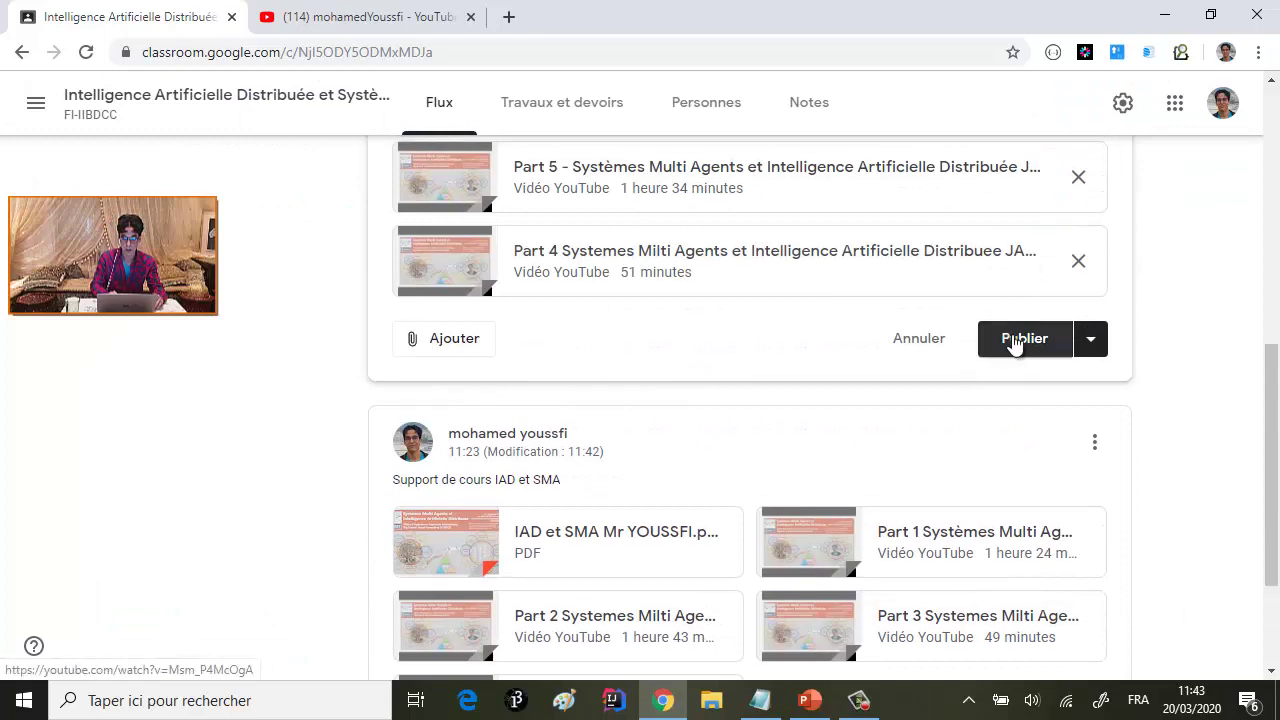
scroll(894, 460, "up", 2)
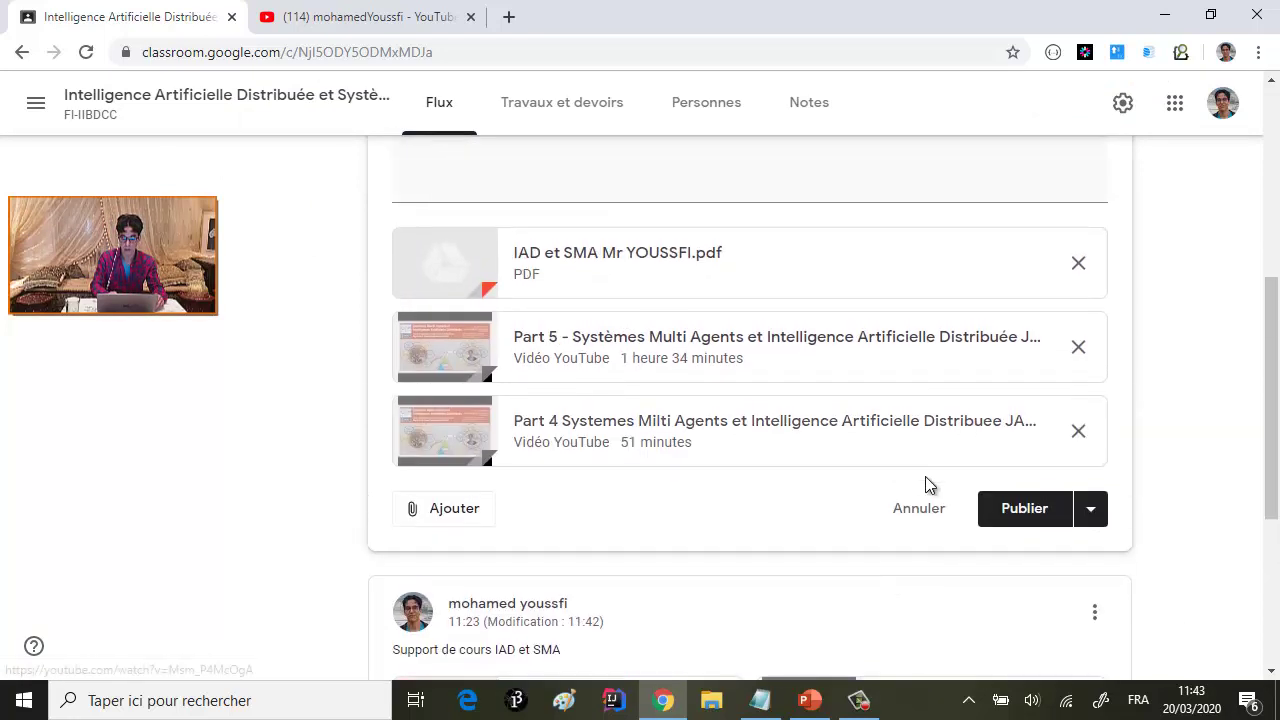
left_click(1030, 512)
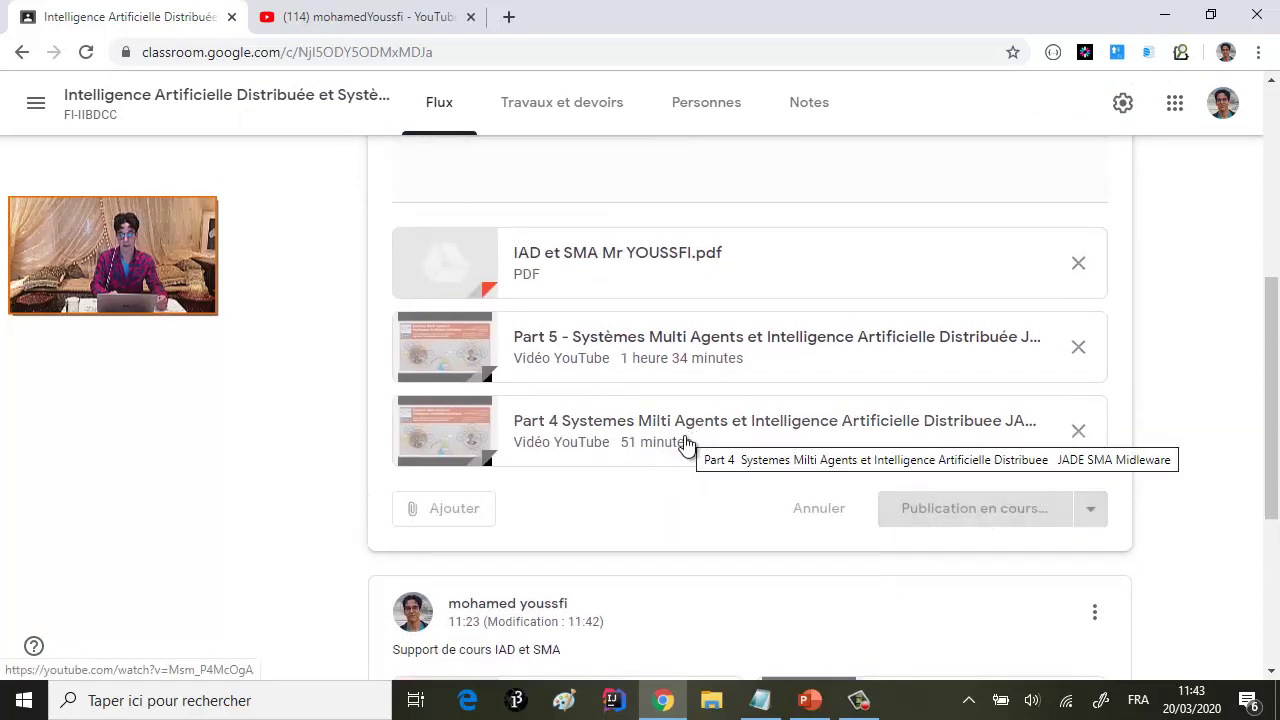
scroll(735, 490, "down", 2)
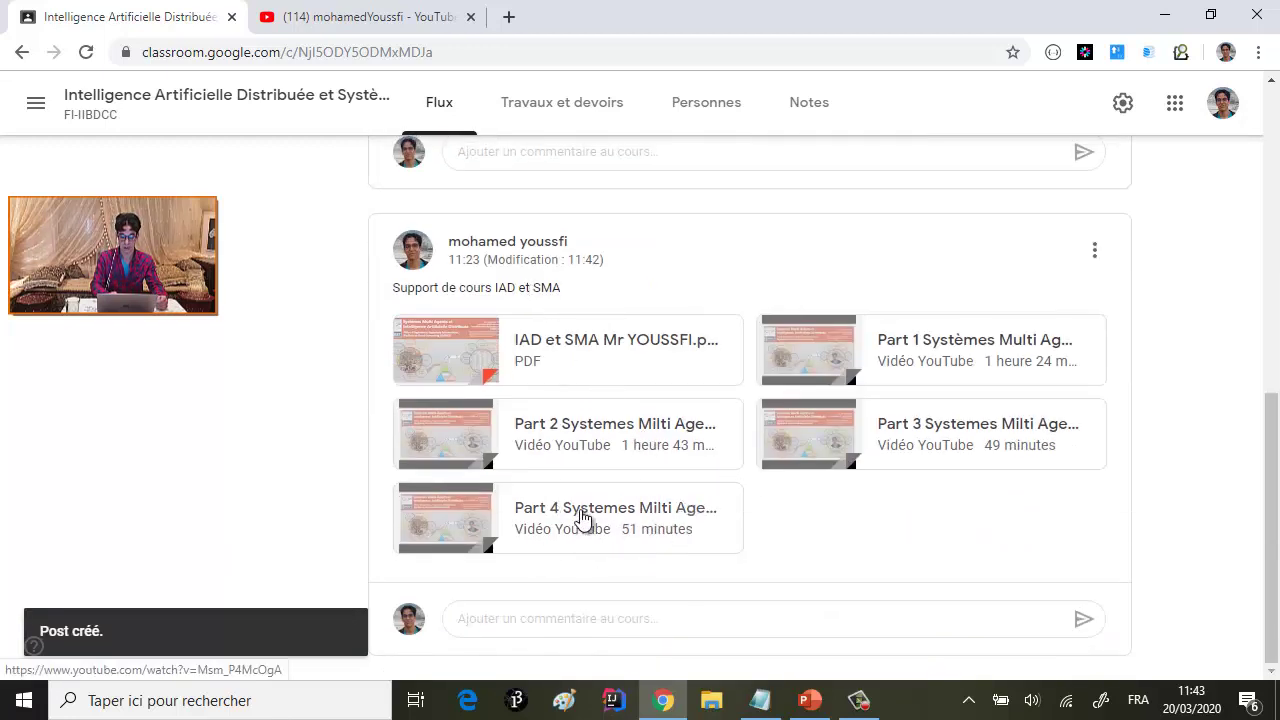
- Edit the Support de cours IAD et SMA post, remove its Part 4 video, and save
left_click(1097, 256)
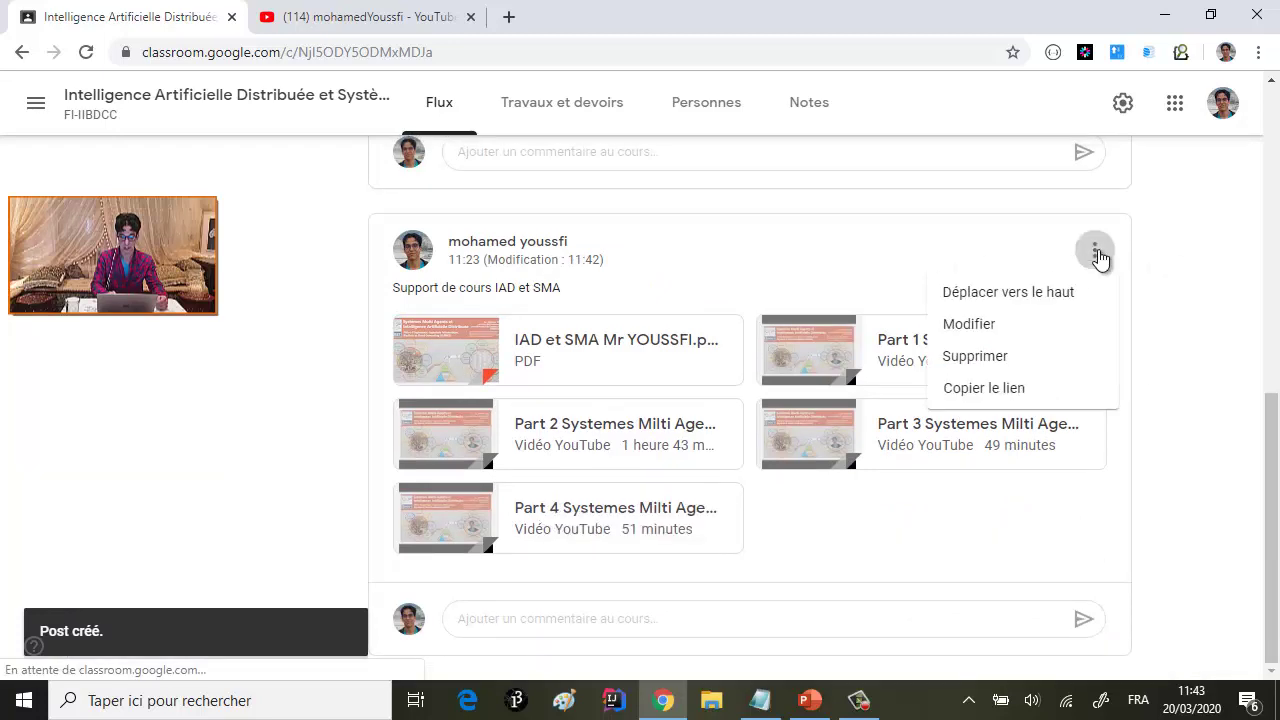
left_click(993, 324)
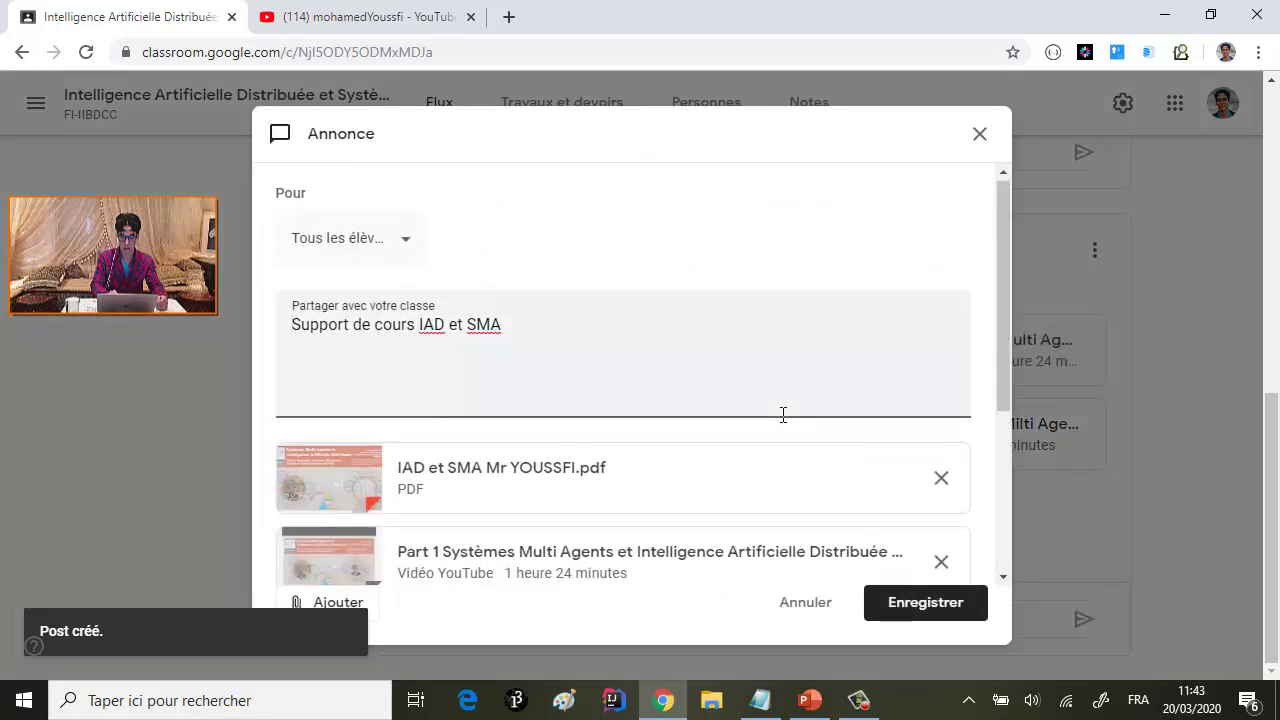
scroll(783, 414, "down", 3)
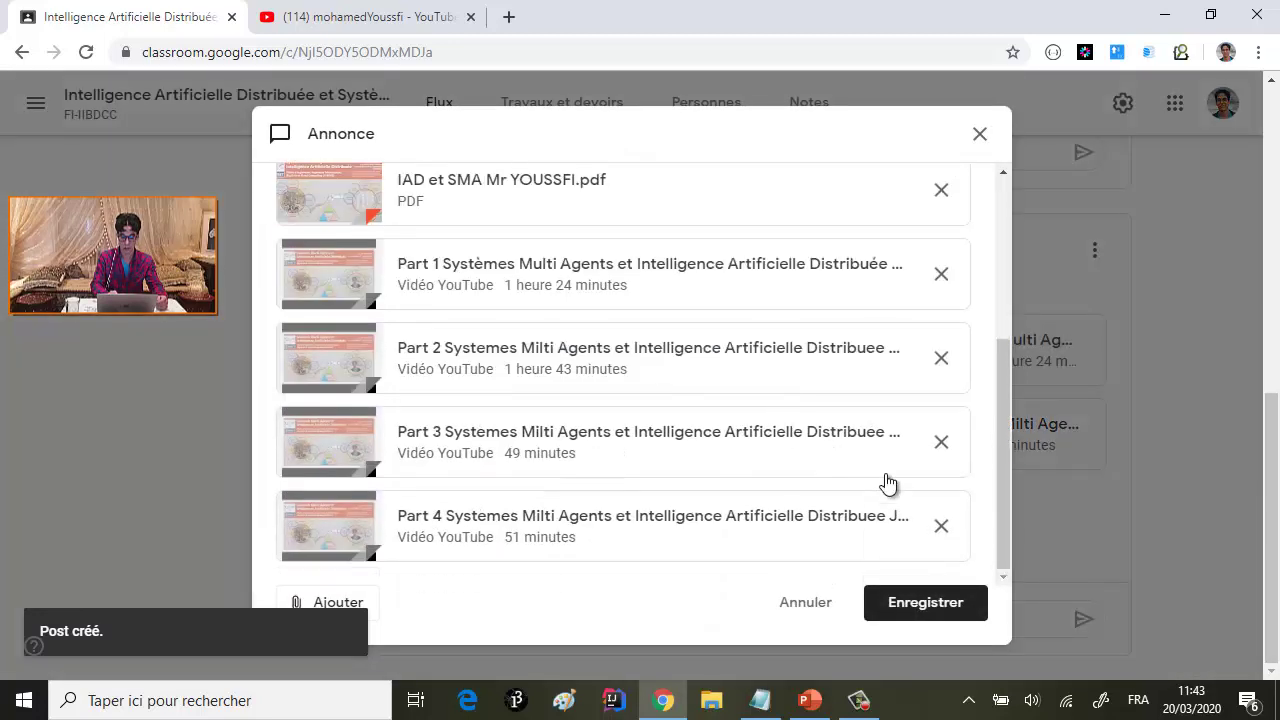
left_click(941, 527)
left_click(927, 608)
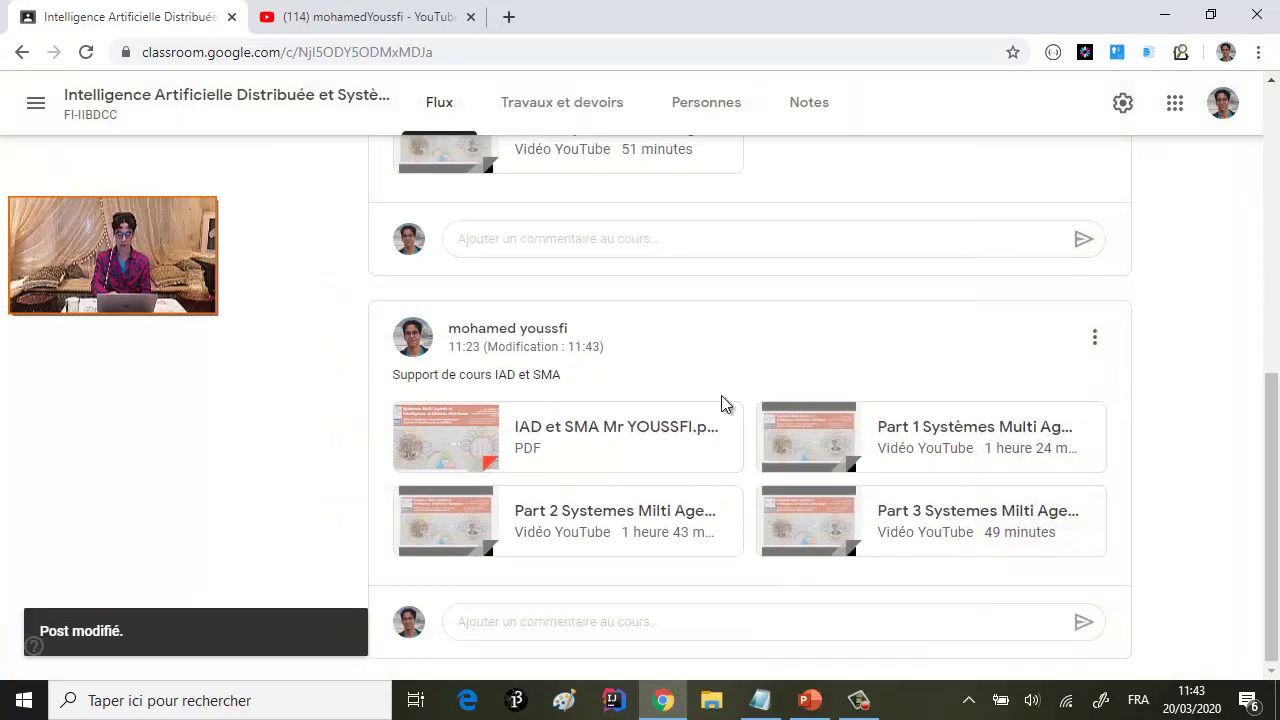
scroll(721, 404, "up", 5)
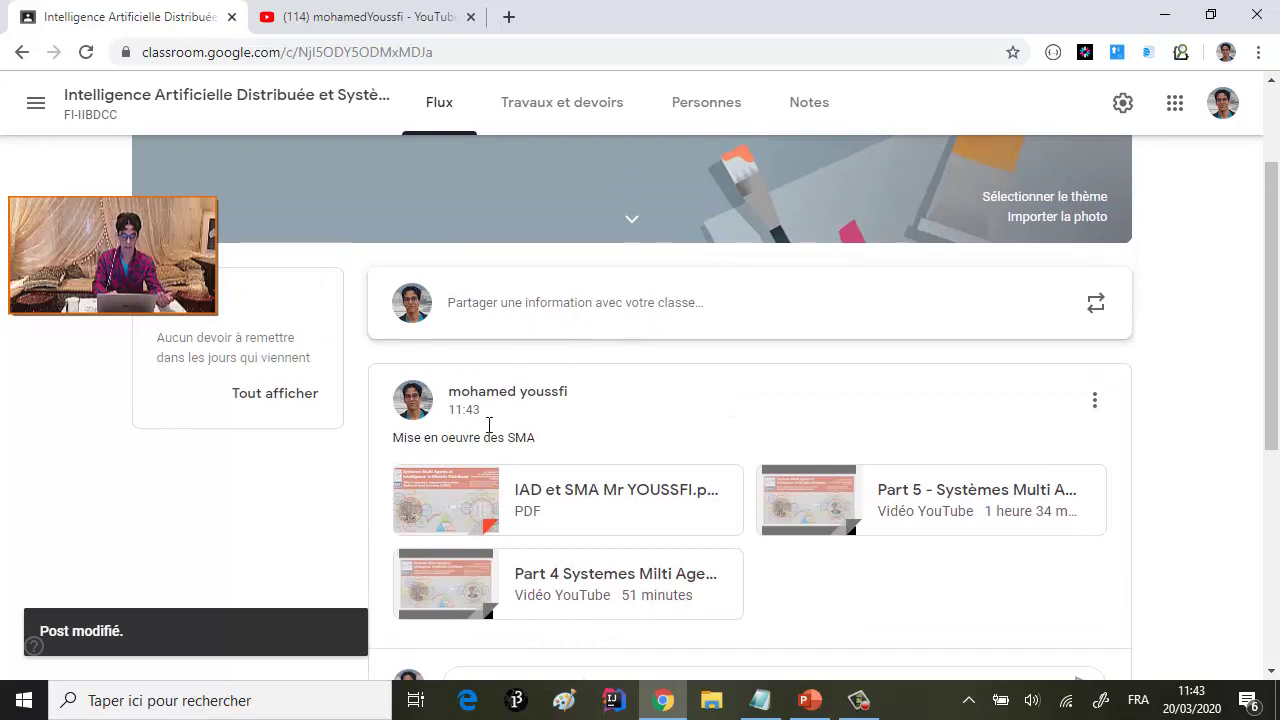
scroll(600, 514, "down", 2)
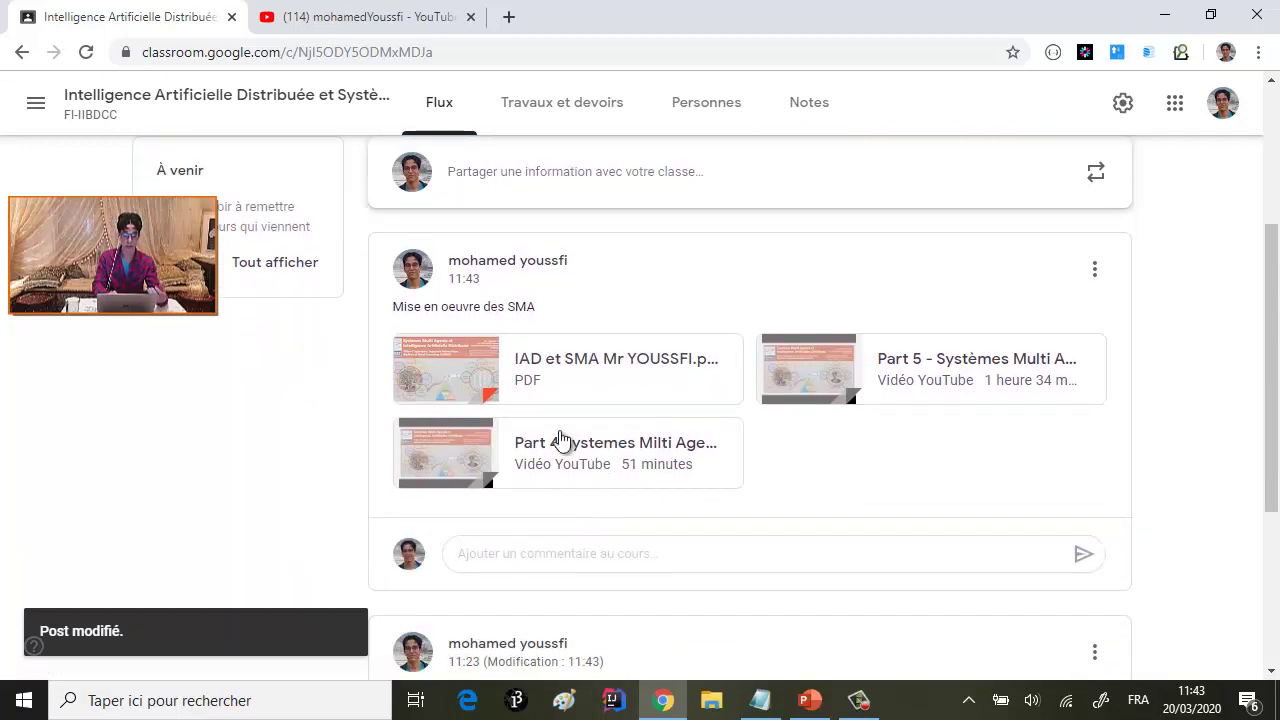
left_click(473, 380)
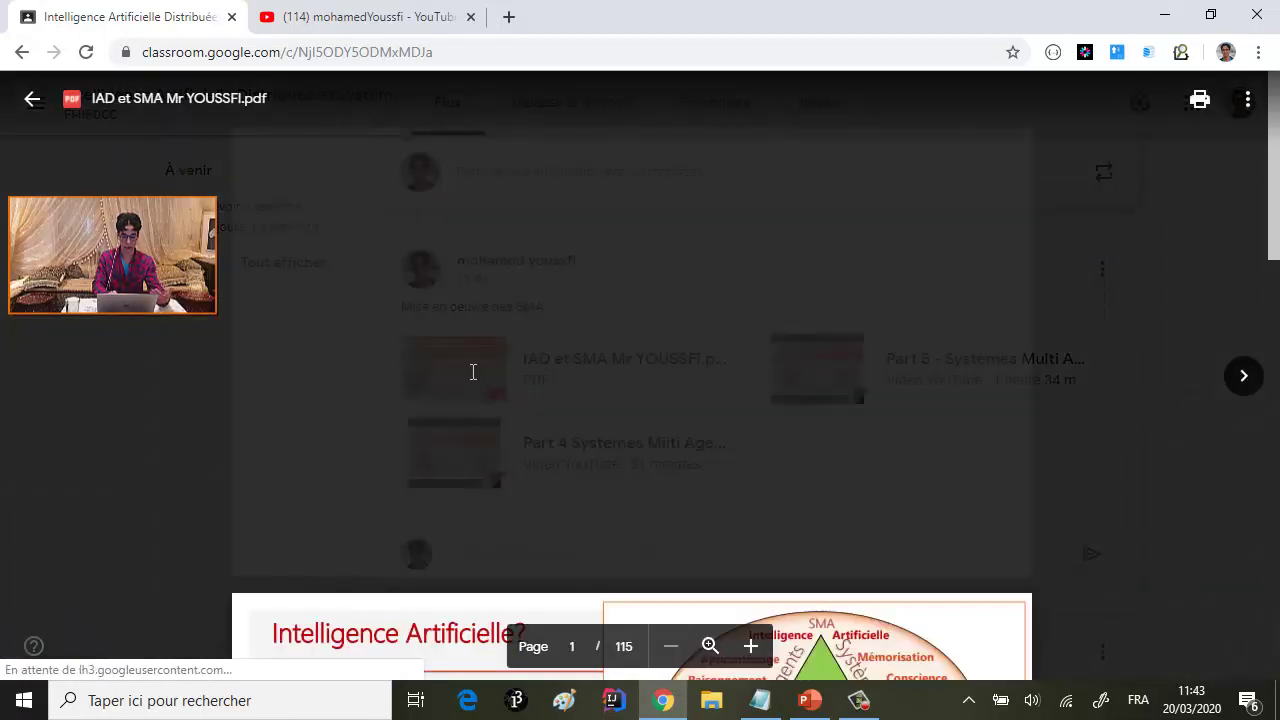
scroll(560, 375, "down", 20)
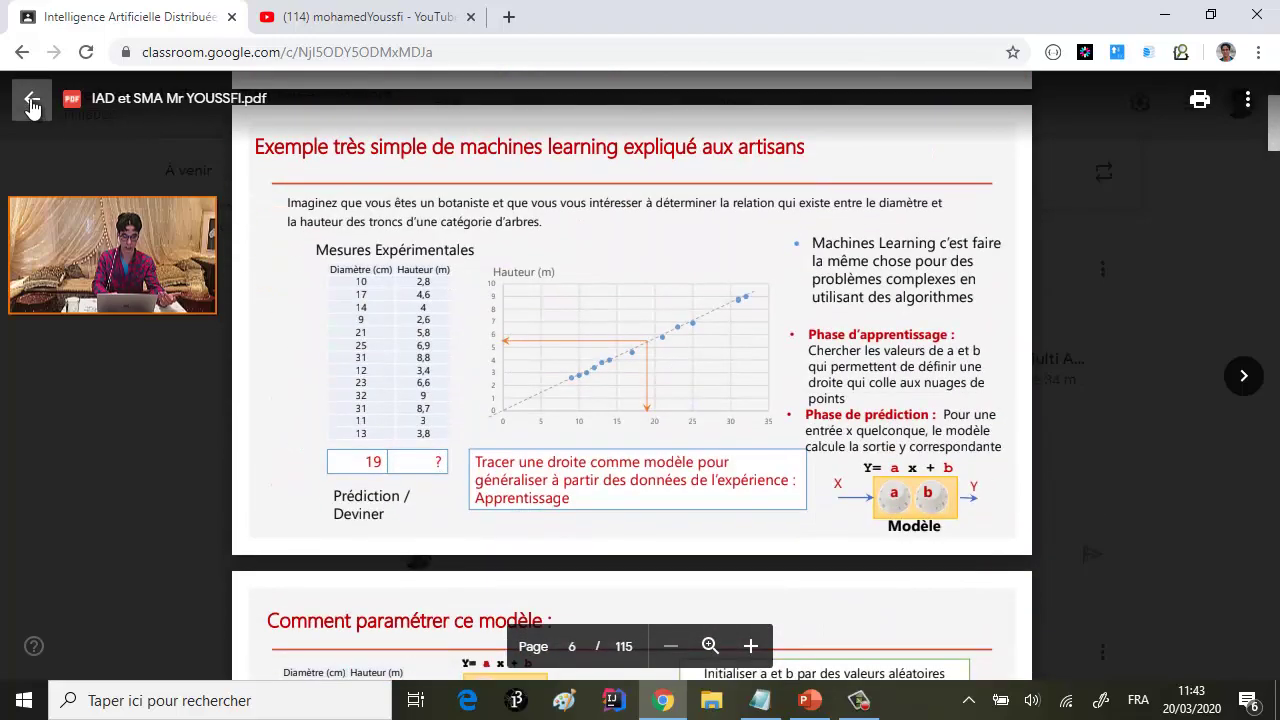
left_click(32, 98)
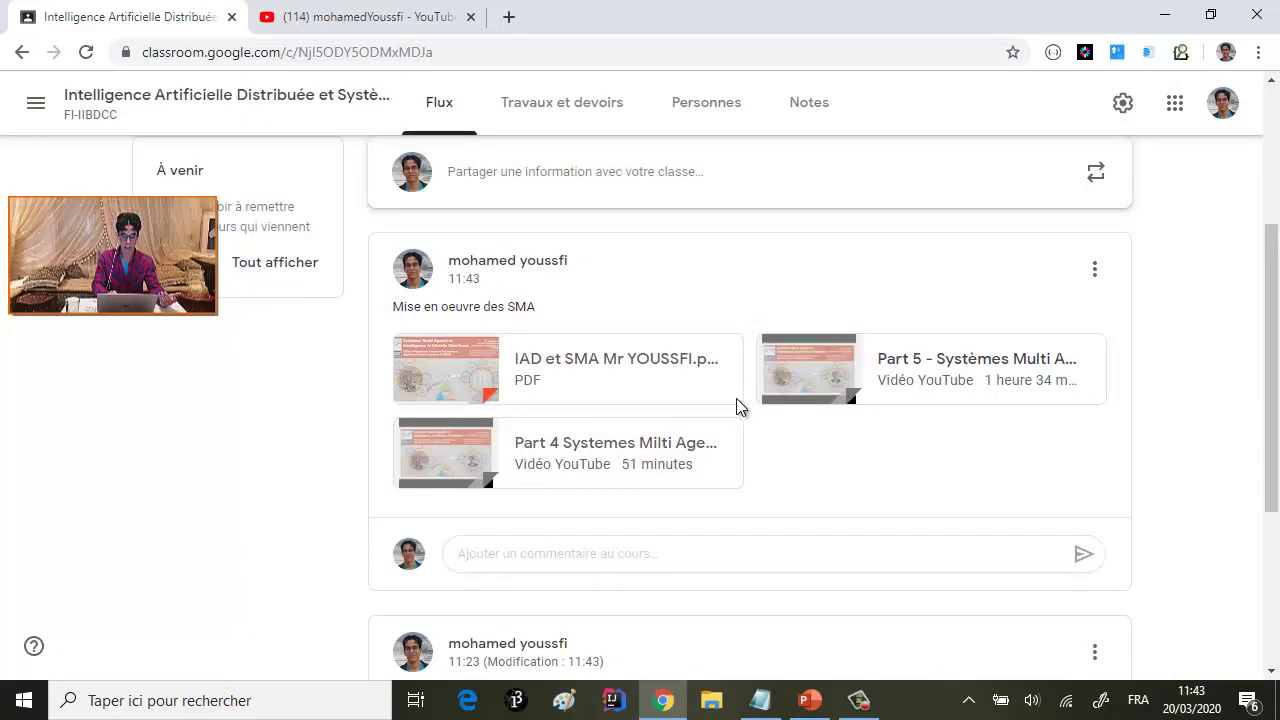
scroll(662, 445, "down", 3)
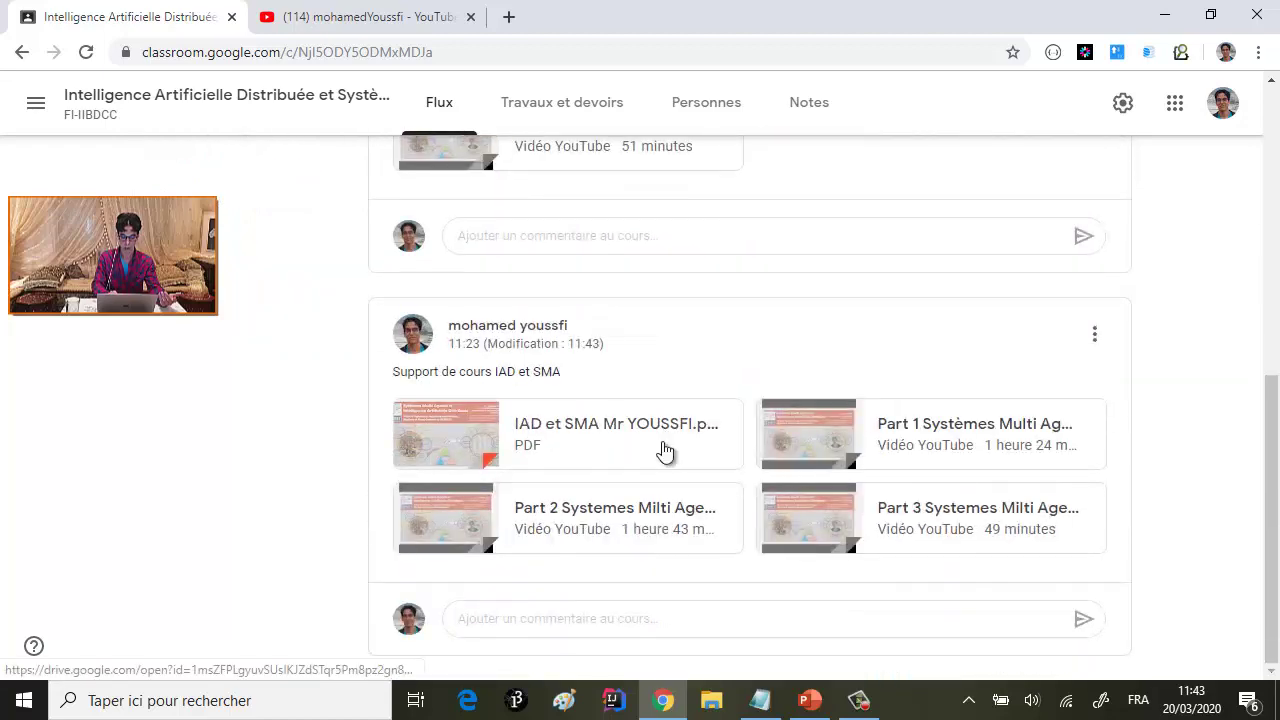
left_click(459, 517)
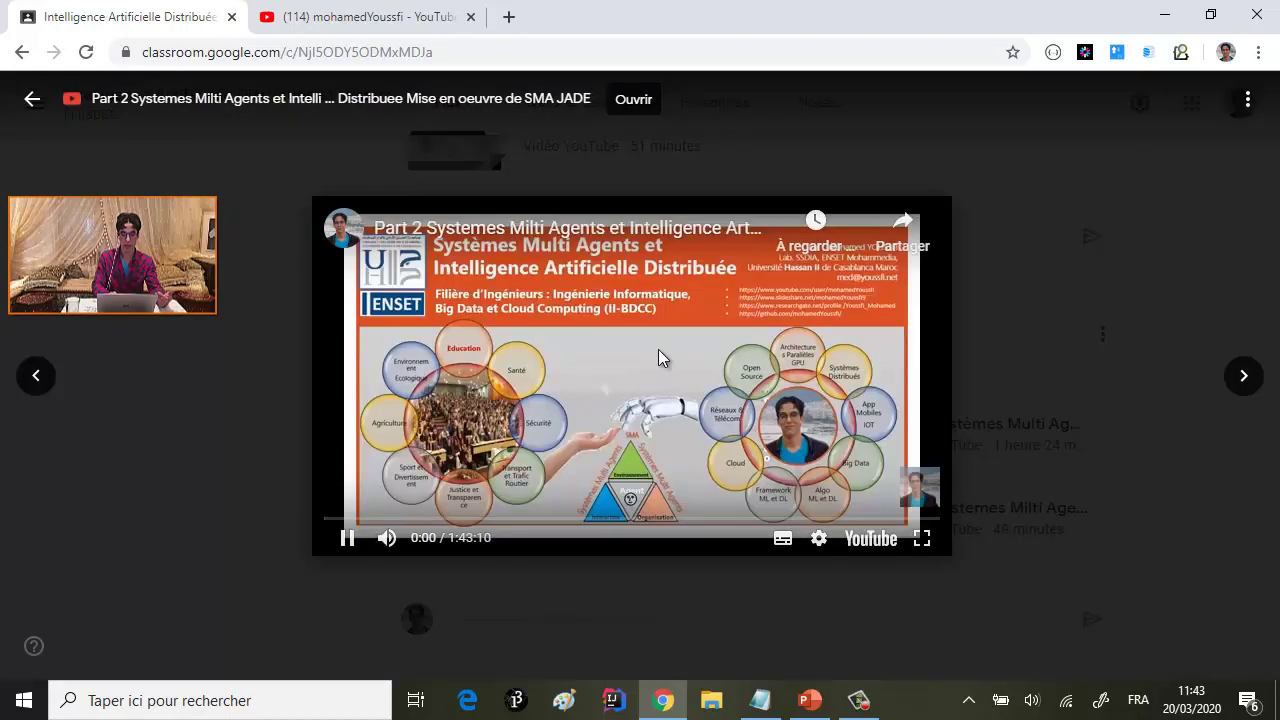
left_click(398, 518)
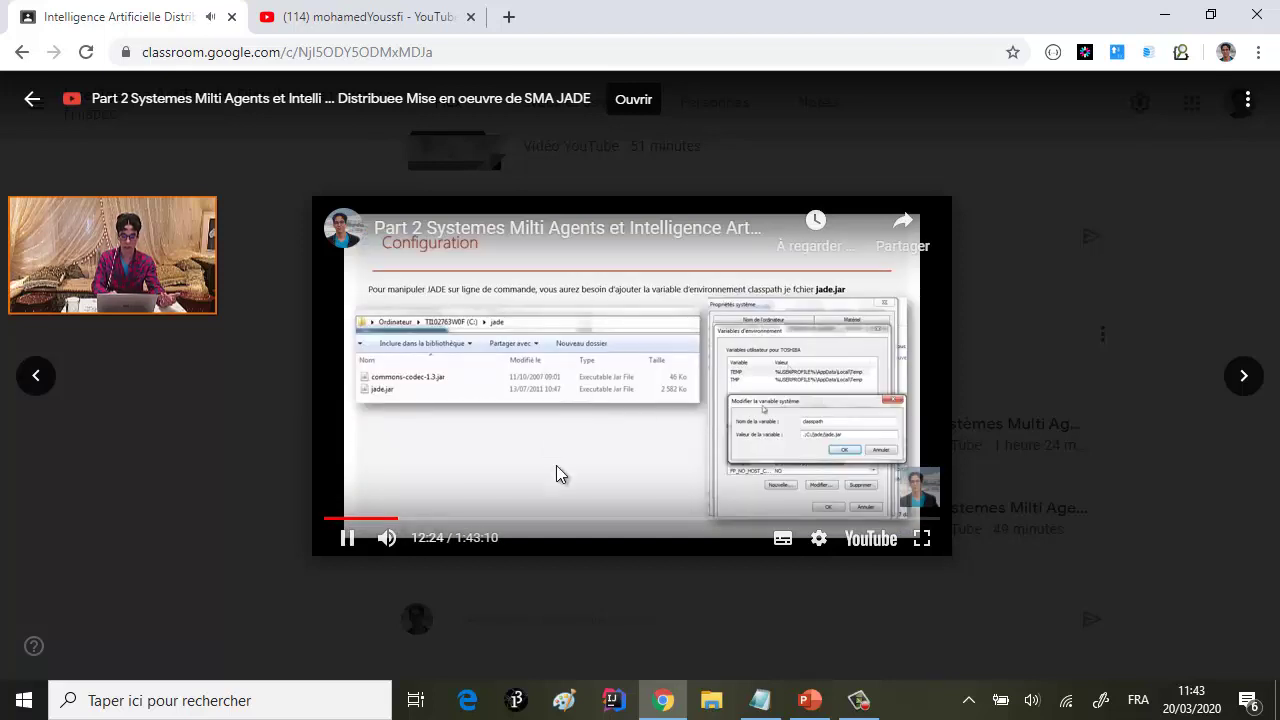
left_click(476, 518)
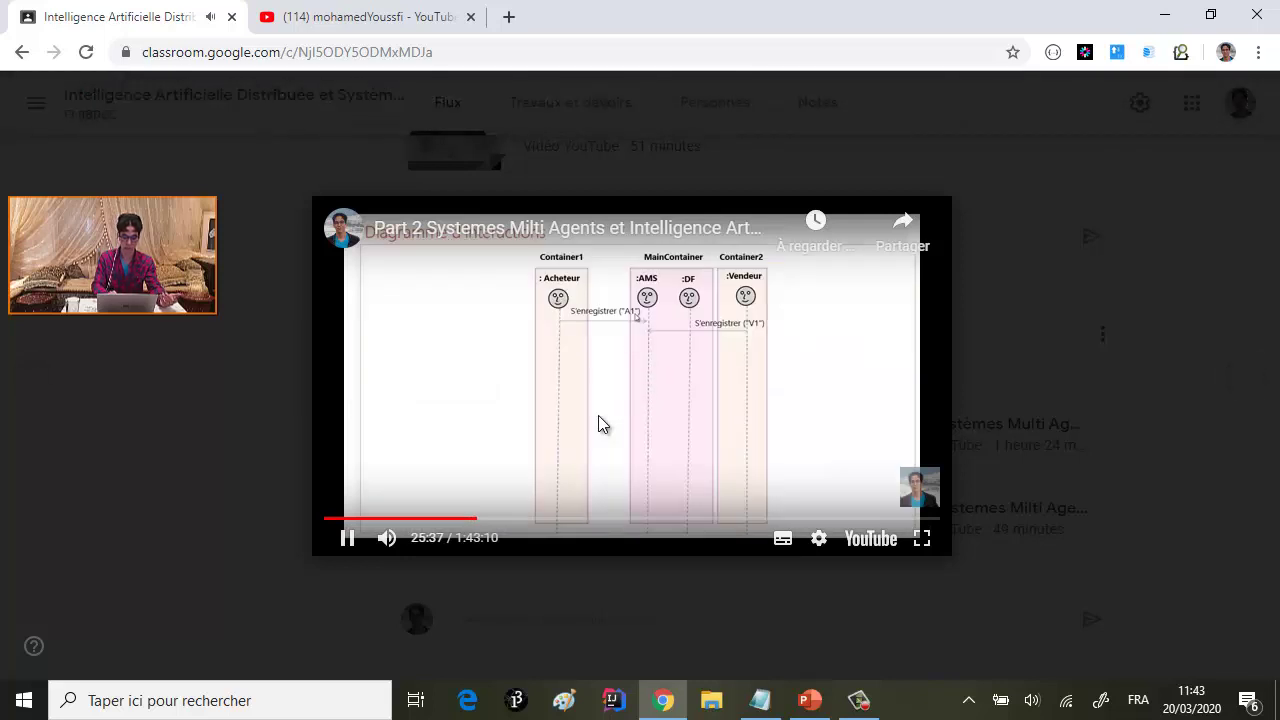
left_click(503, 520)
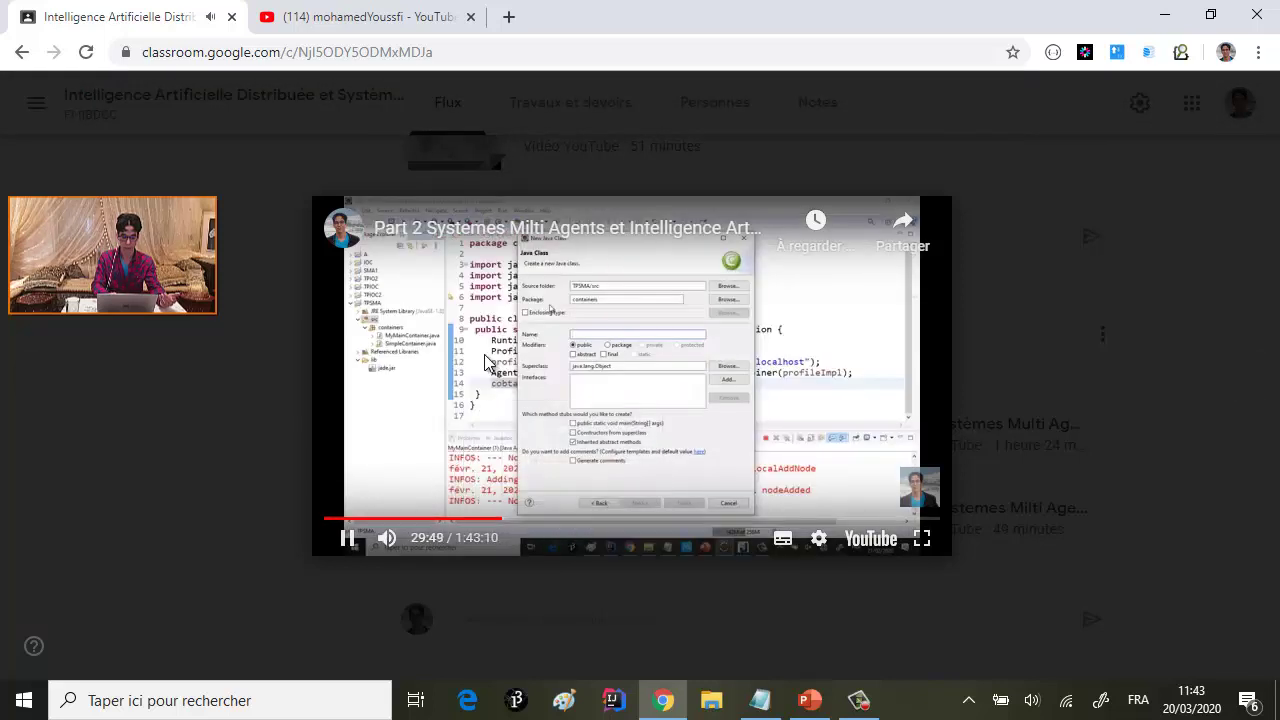
left_click(34, 100)
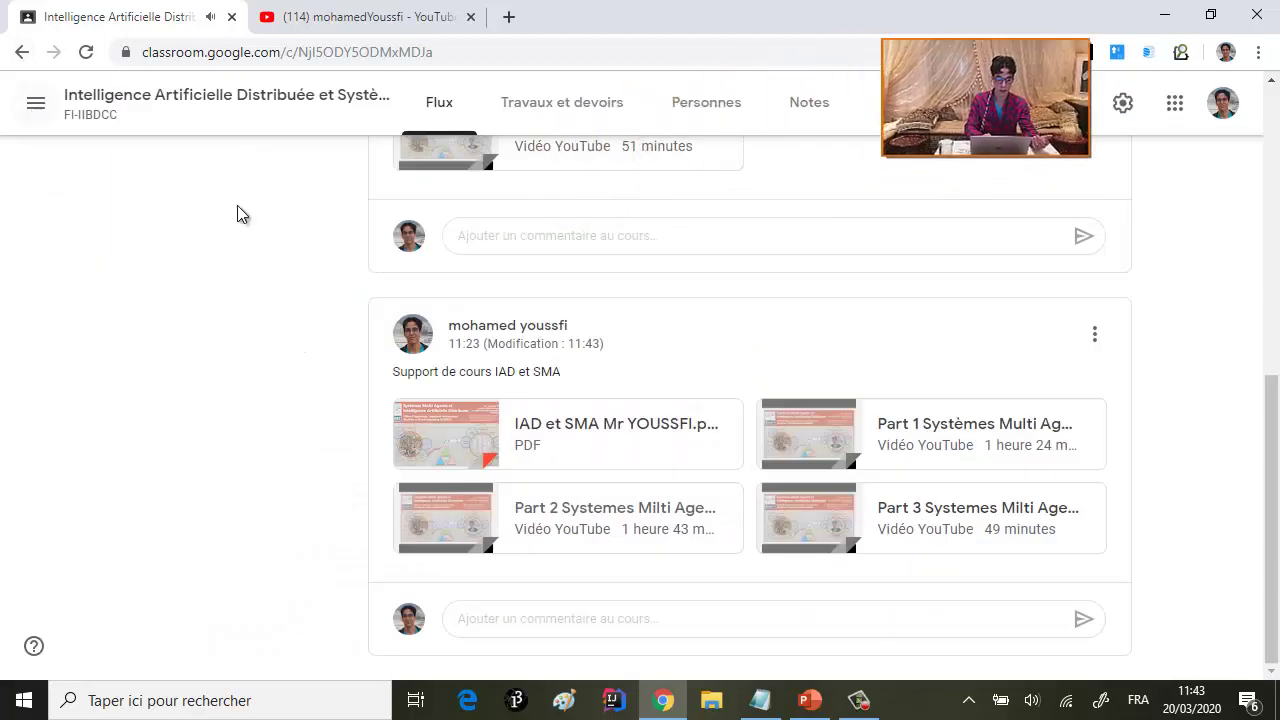
scroll(561, 345, "up", 10)
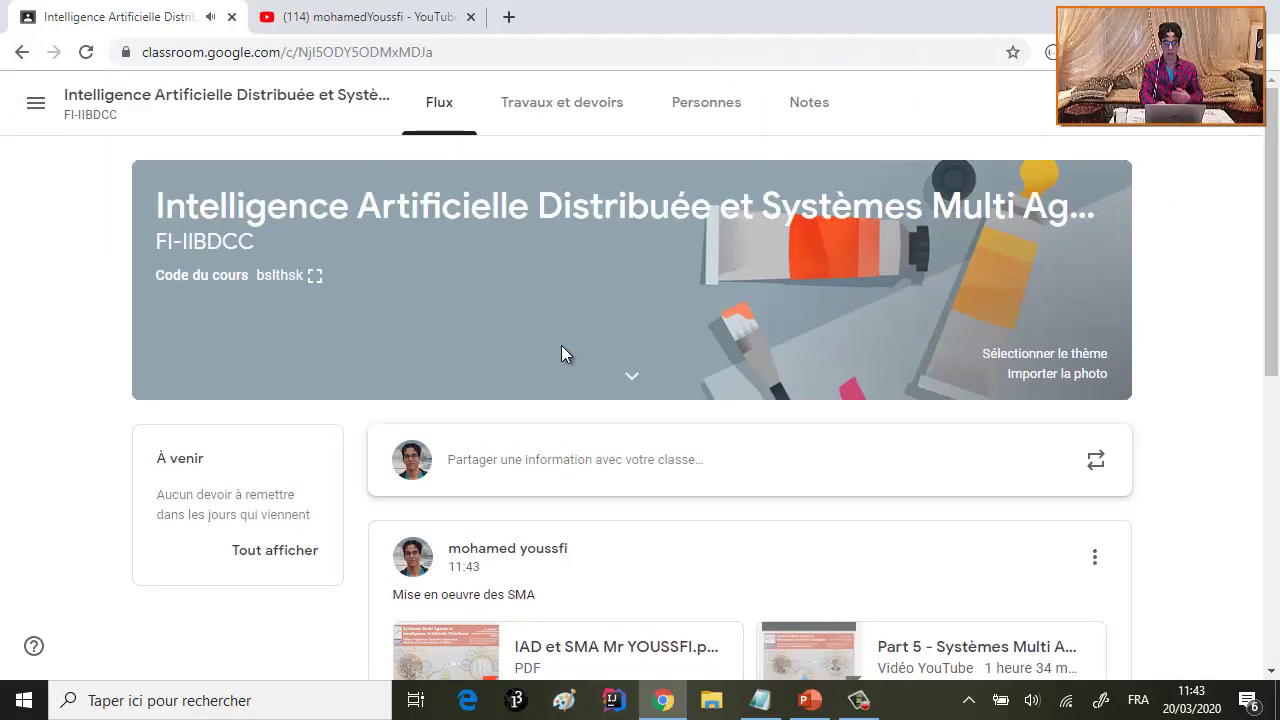
scroll(561, 354, "down", 2)
scroll(561, 354, "up", 2)
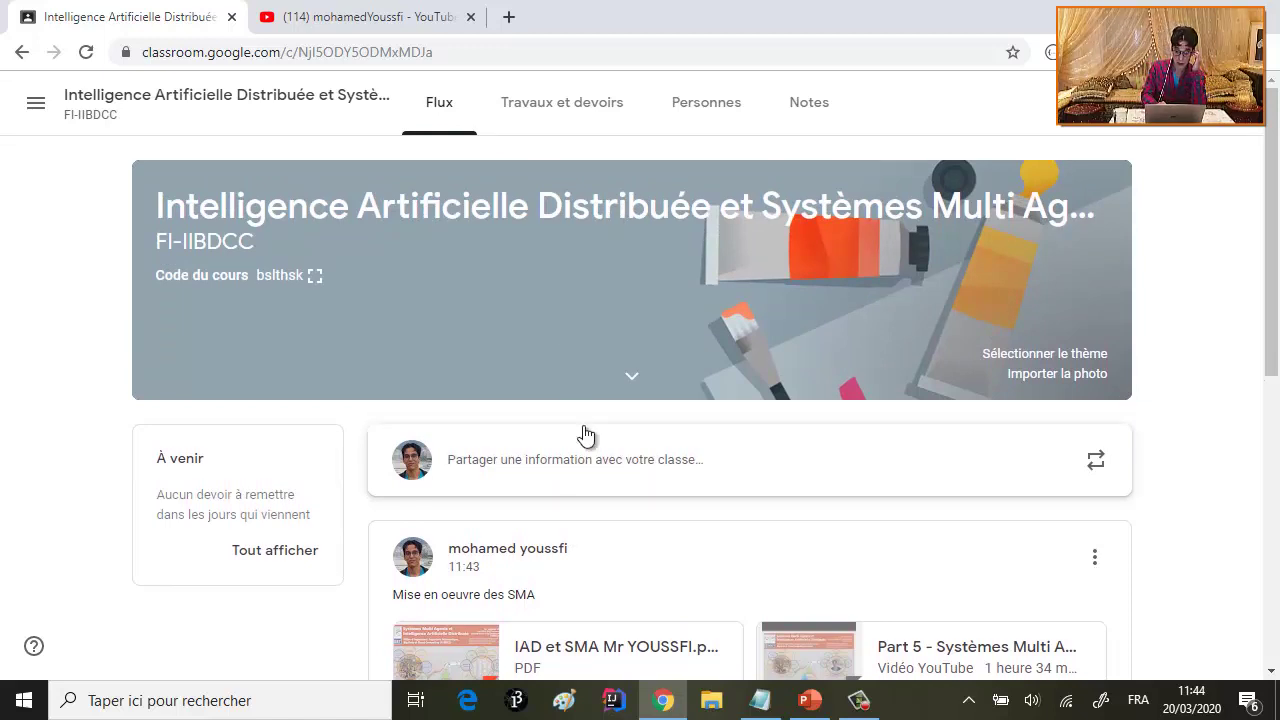
scroll(643, 546, "down", 3)
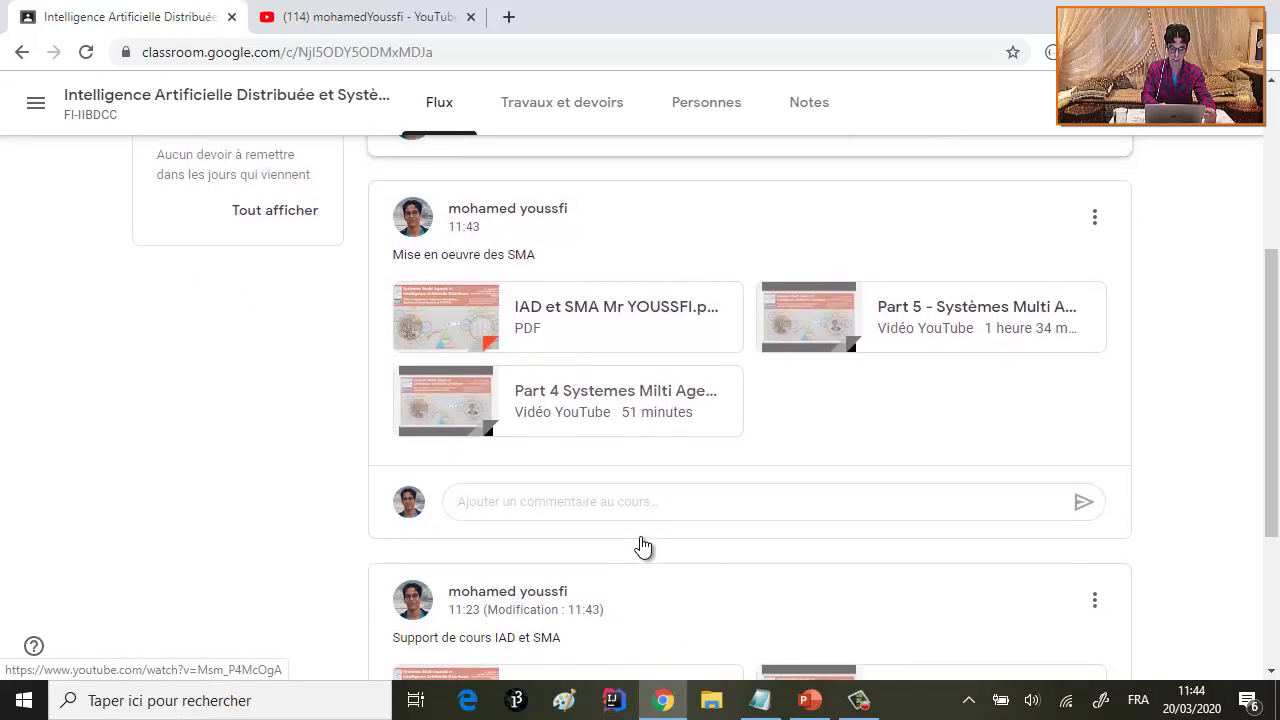
scroll(643, 546, "up", 1)
scroll(641, 546, "up", 1)
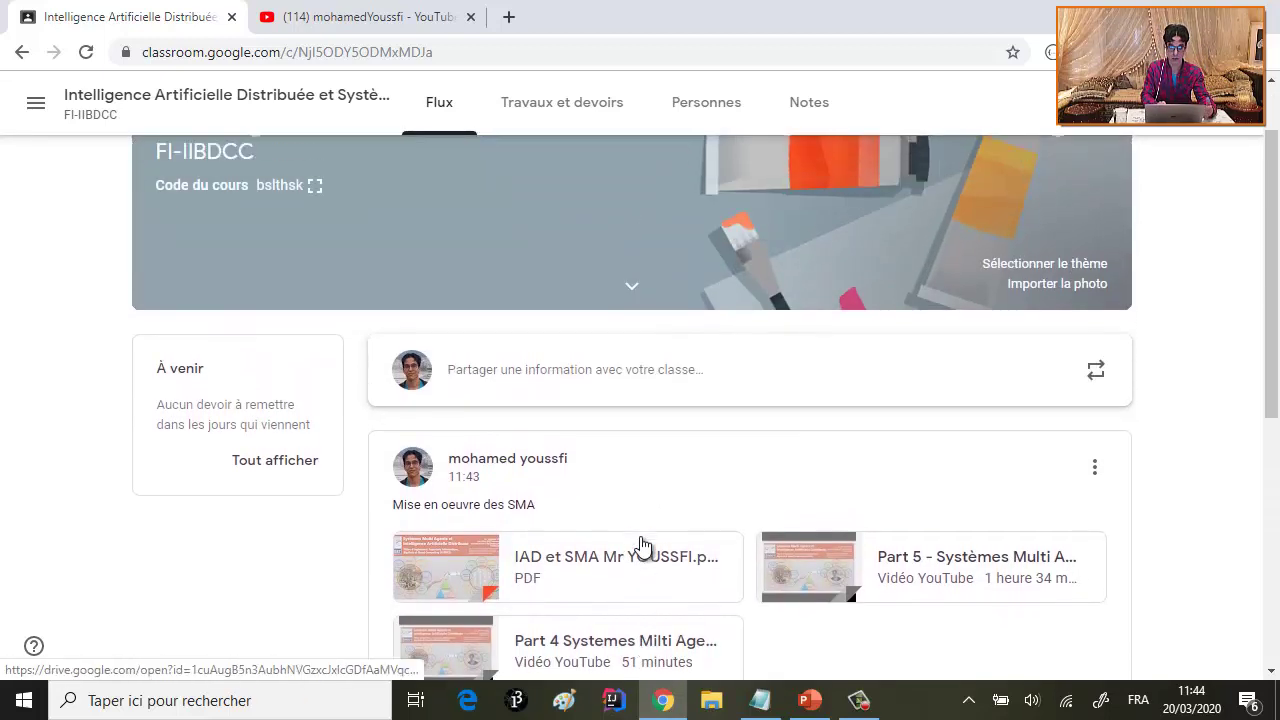
scroll(641, 545, "up", 1)
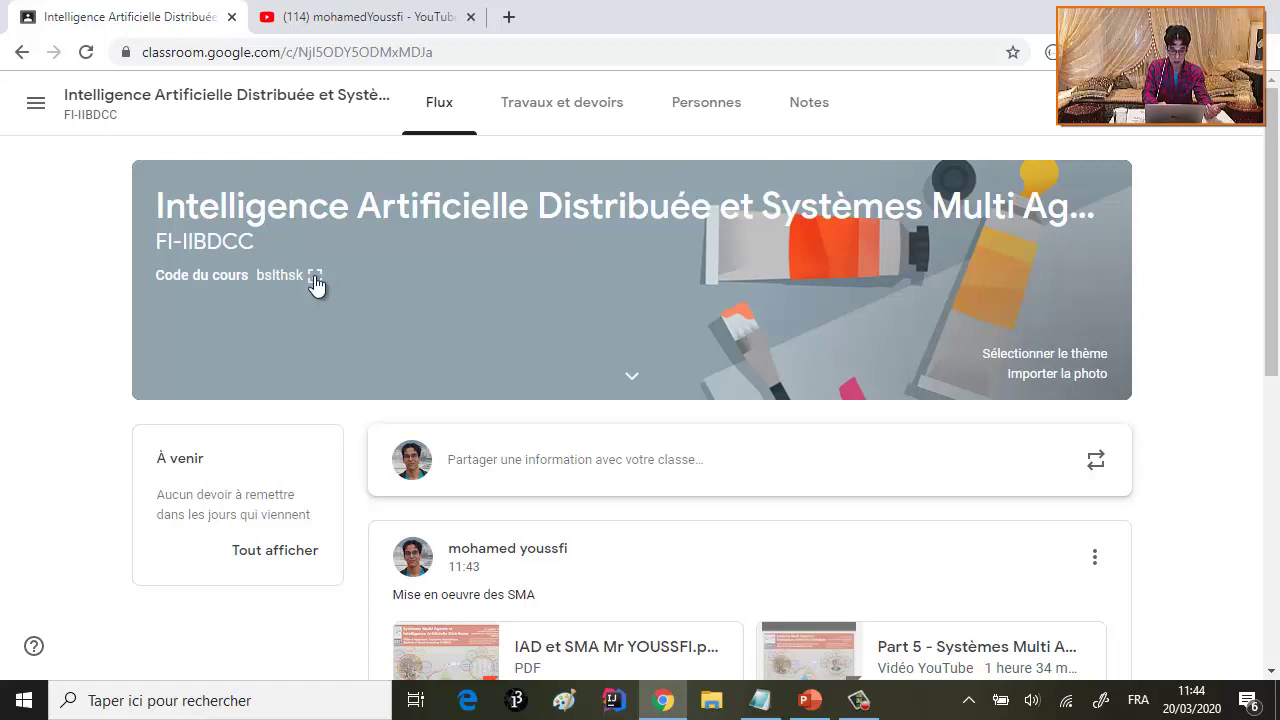
- Copy the class code from its full-screen display, then close the display
left_click(314, 276)
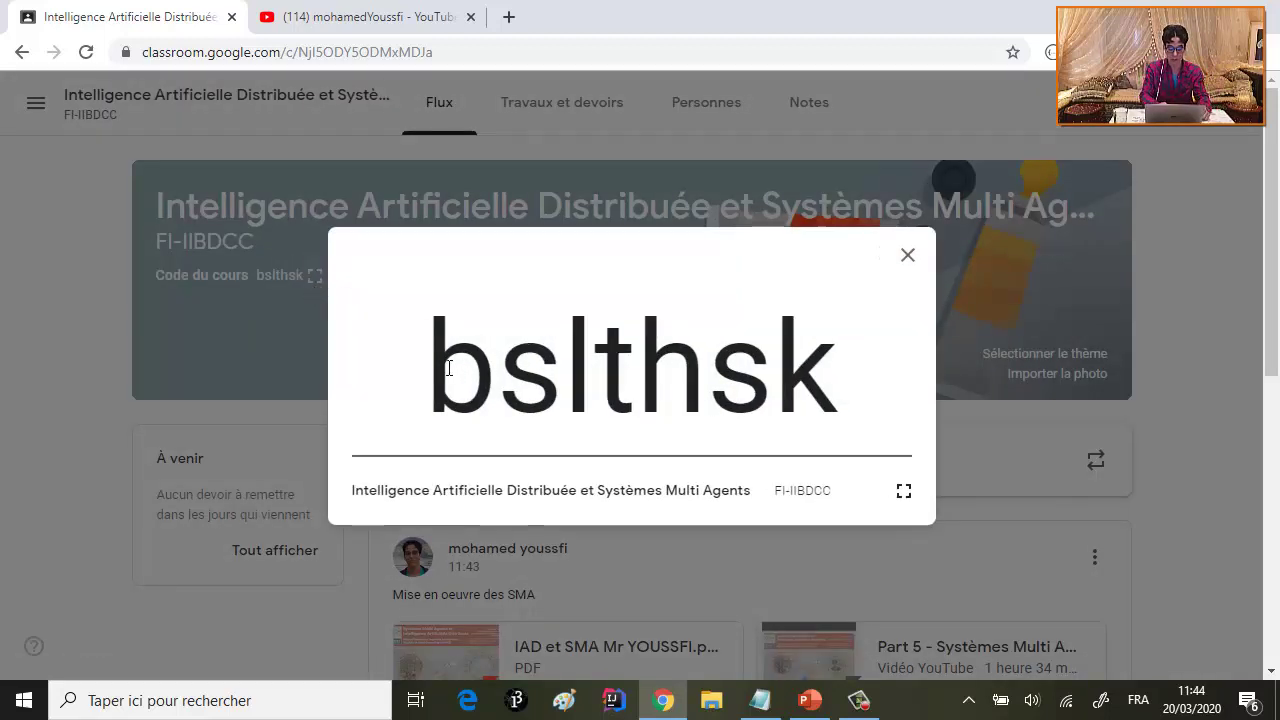
left_click_drag(428, 380, 840, 380)
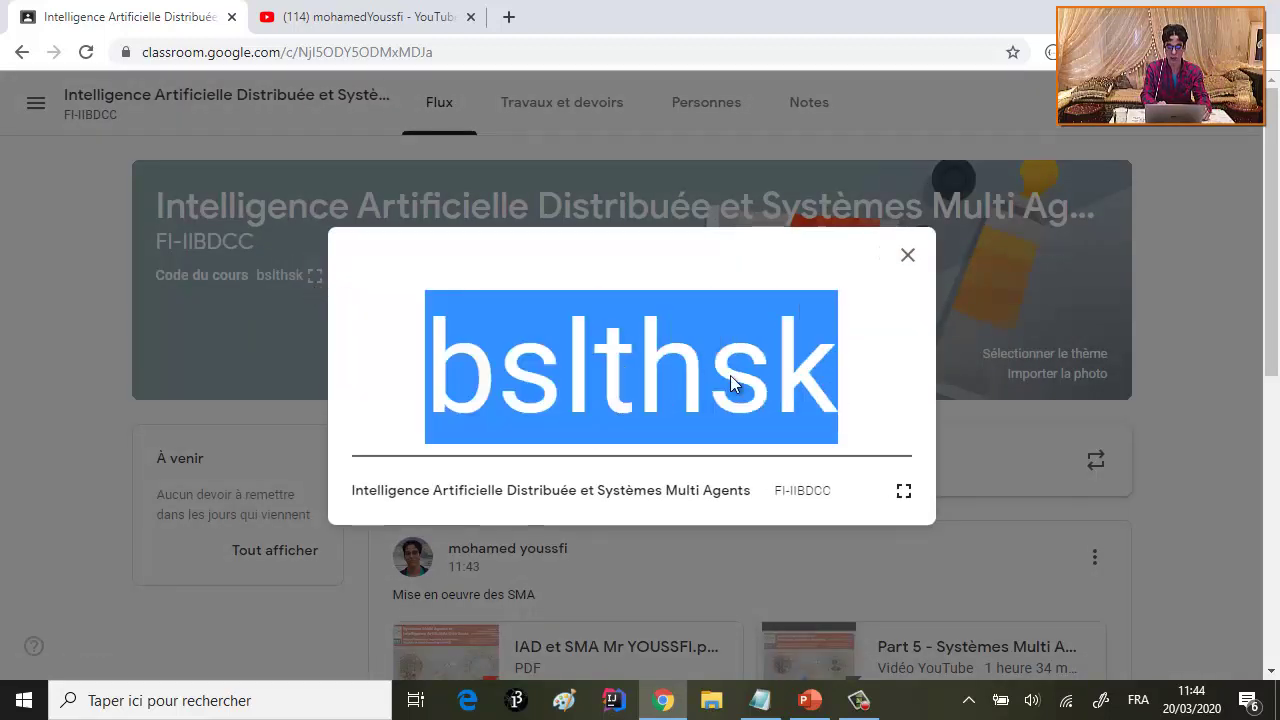
right_click(733, 382)
left_click(770, 396)
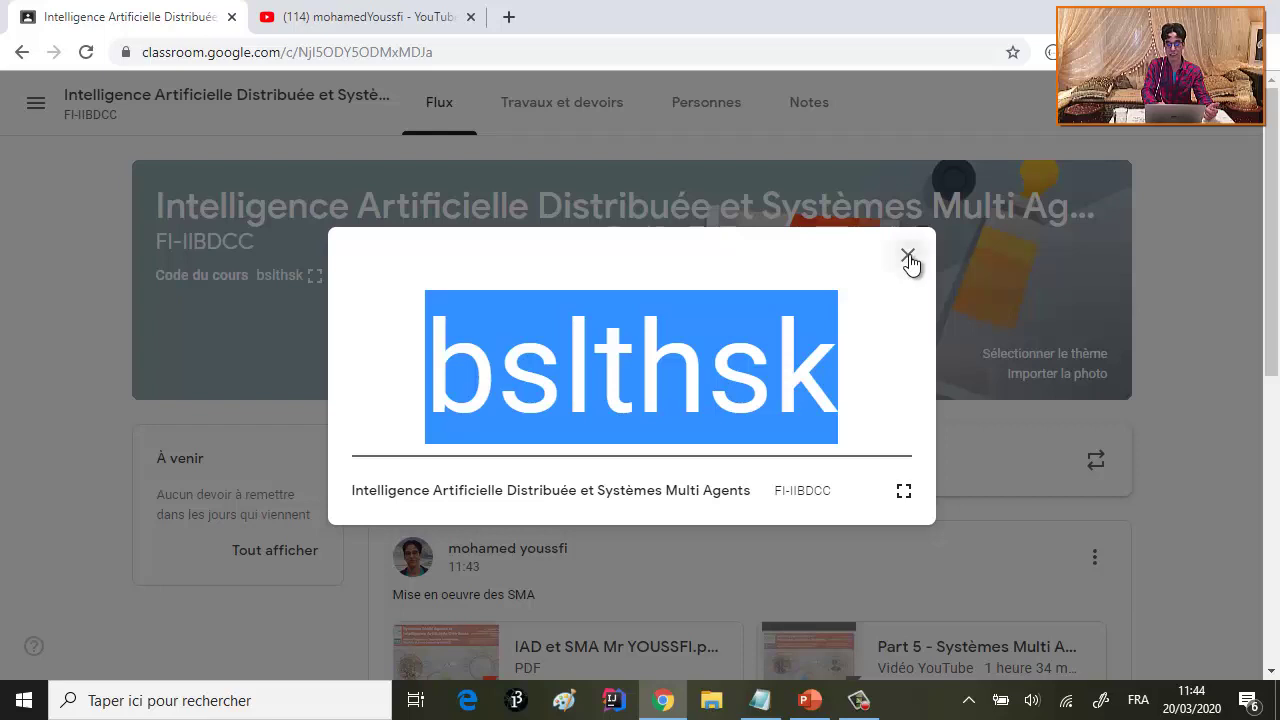
left_click(908, 260)
- Open Gmail in a new tab and start an email to the suggested contact
left_click(510, 20)
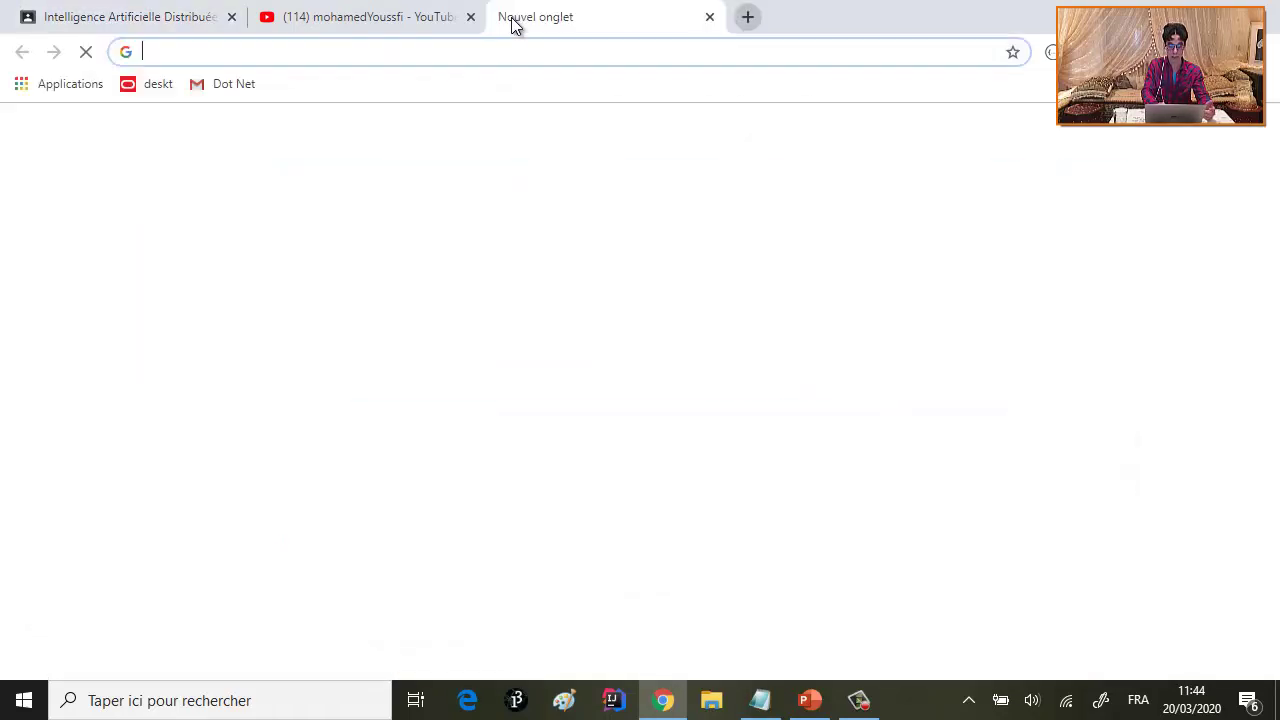
type("m")
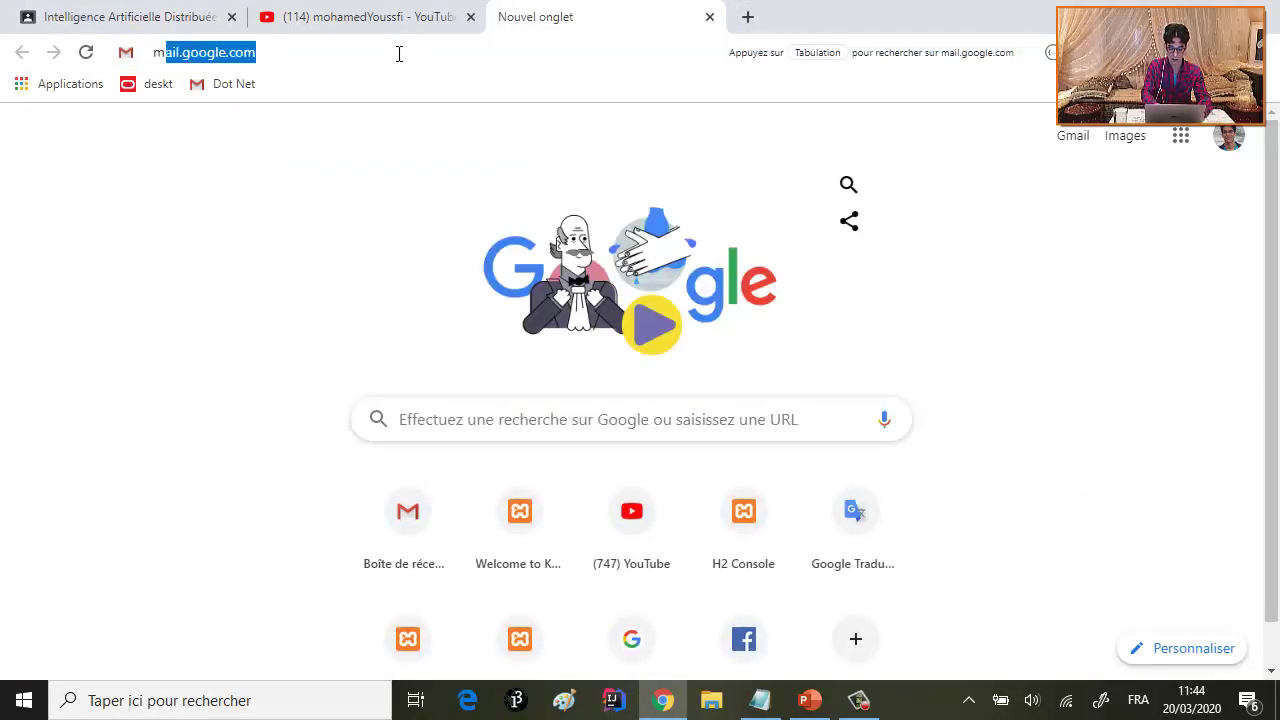
type("ail")
key("Return")
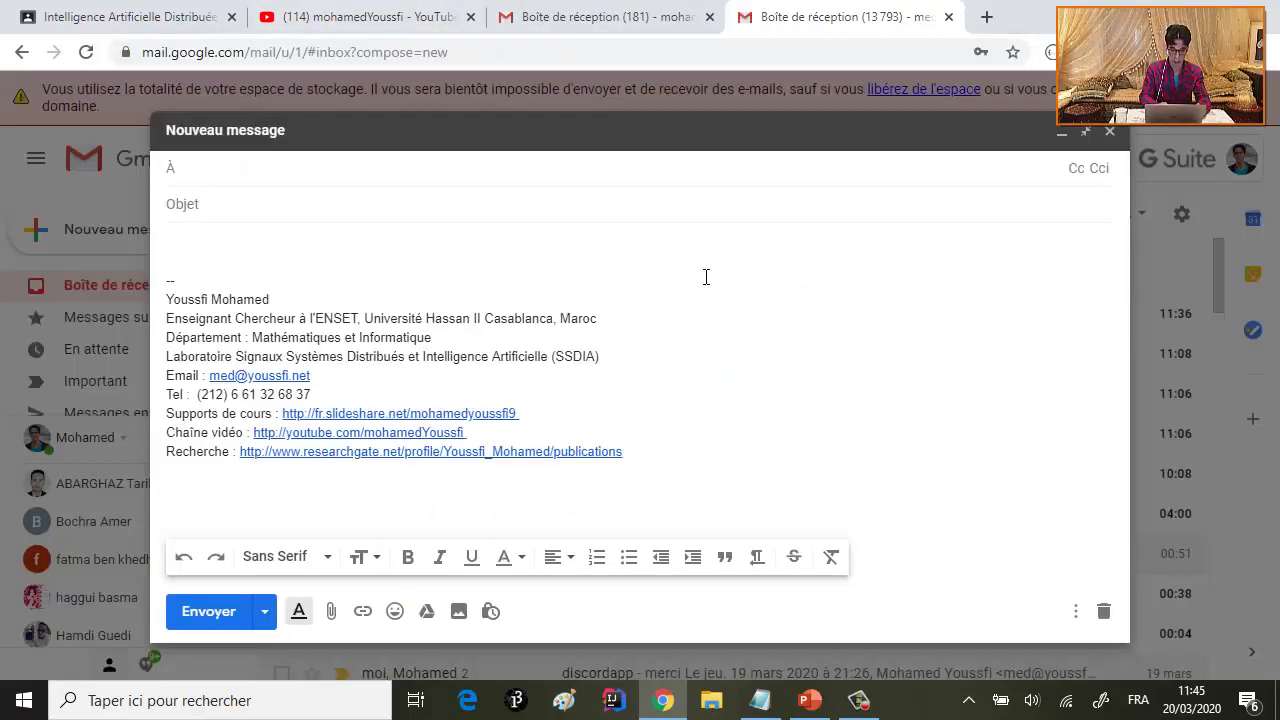
type("a")
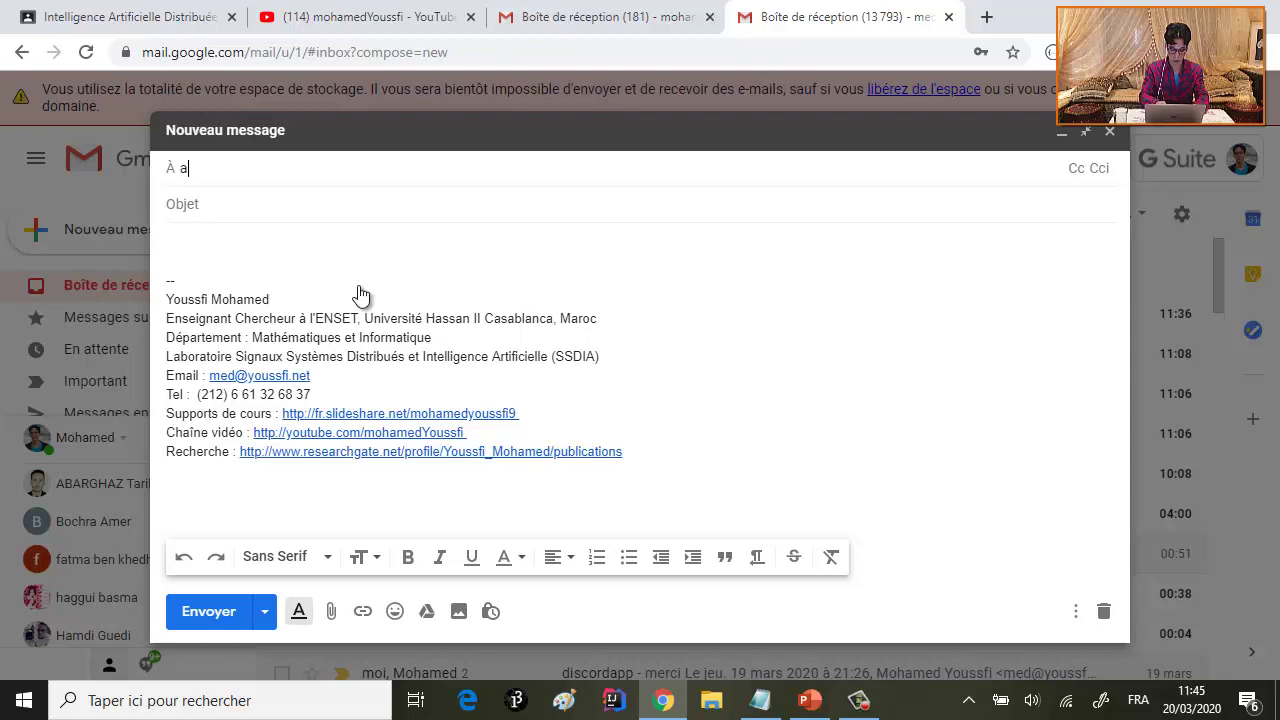
type("na")
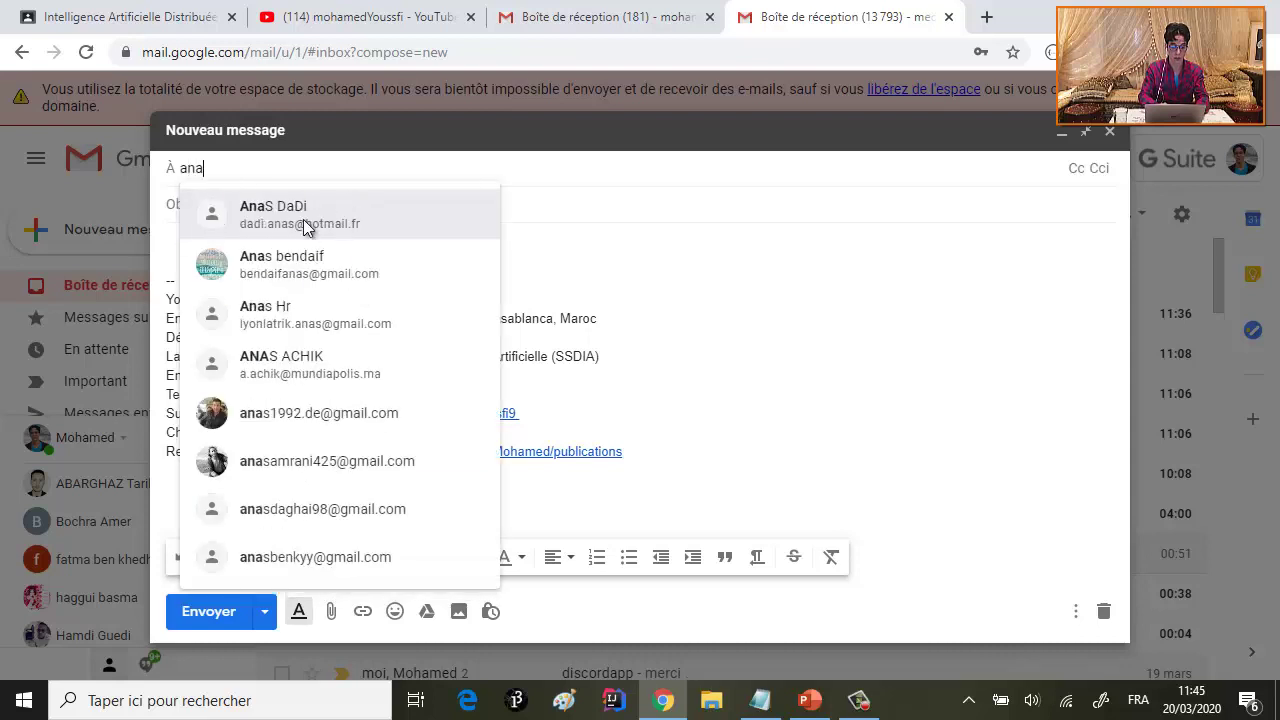
left_click(305, 228)
- Write the 'Code du cours Systèmes Multi Agents Google classroom' email, fix Clasroom, and send it
left_click(266, 203)
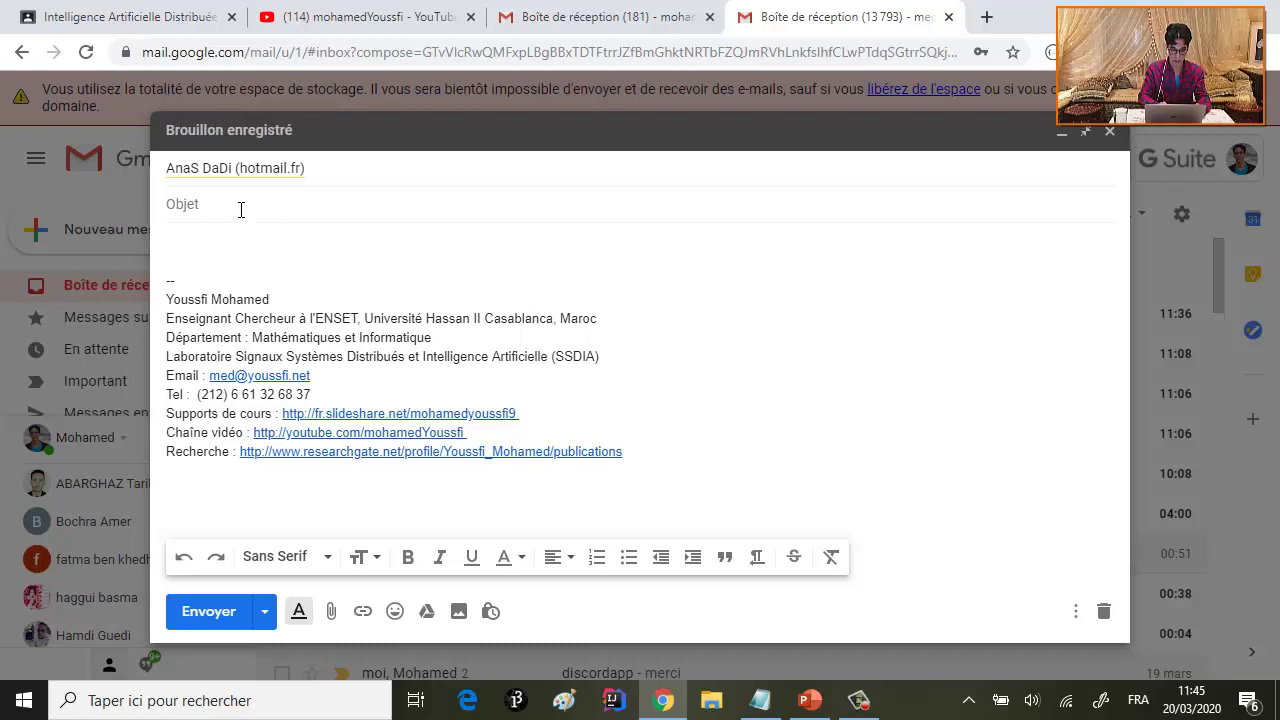
type("S")
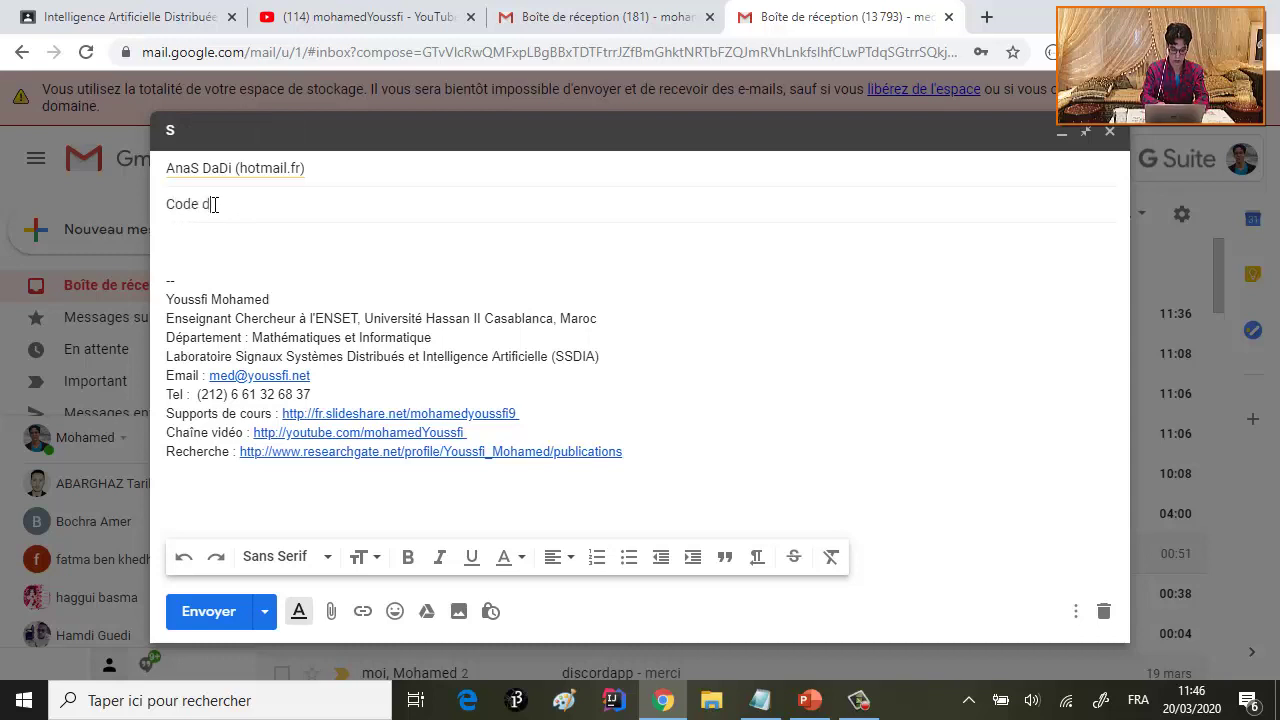
type("rs")
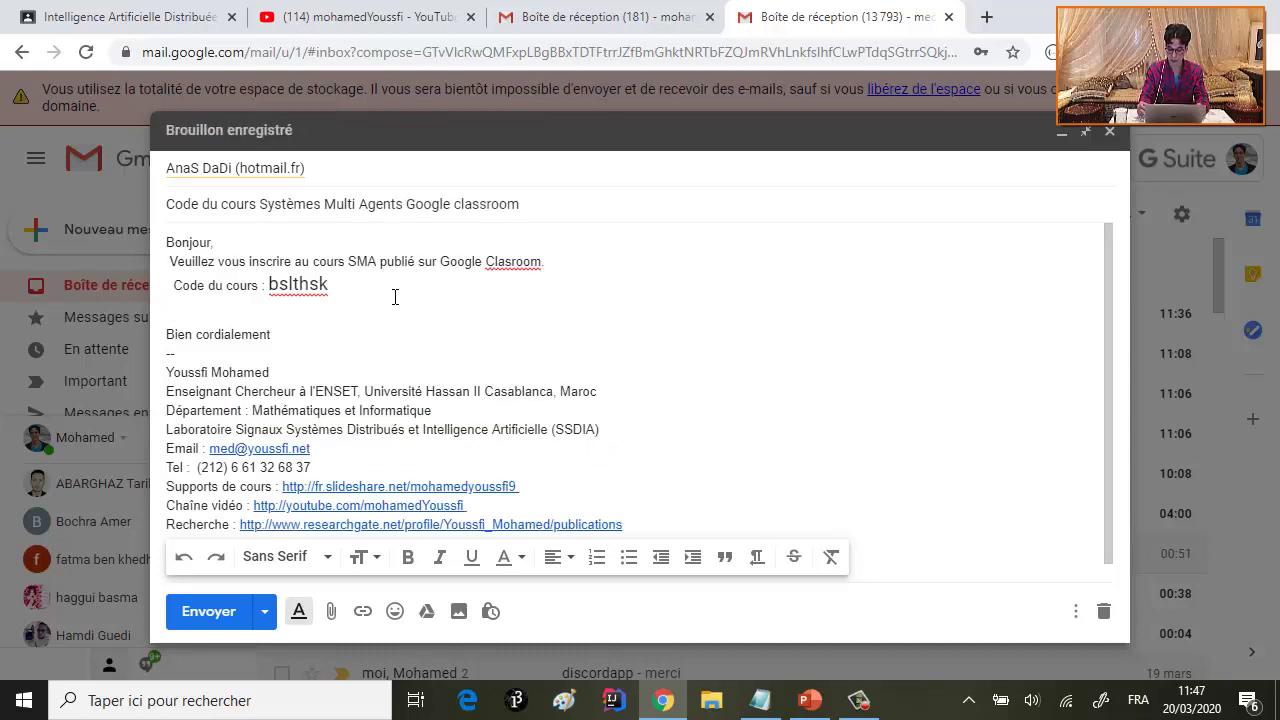
type("L")
left_click(512, 261)
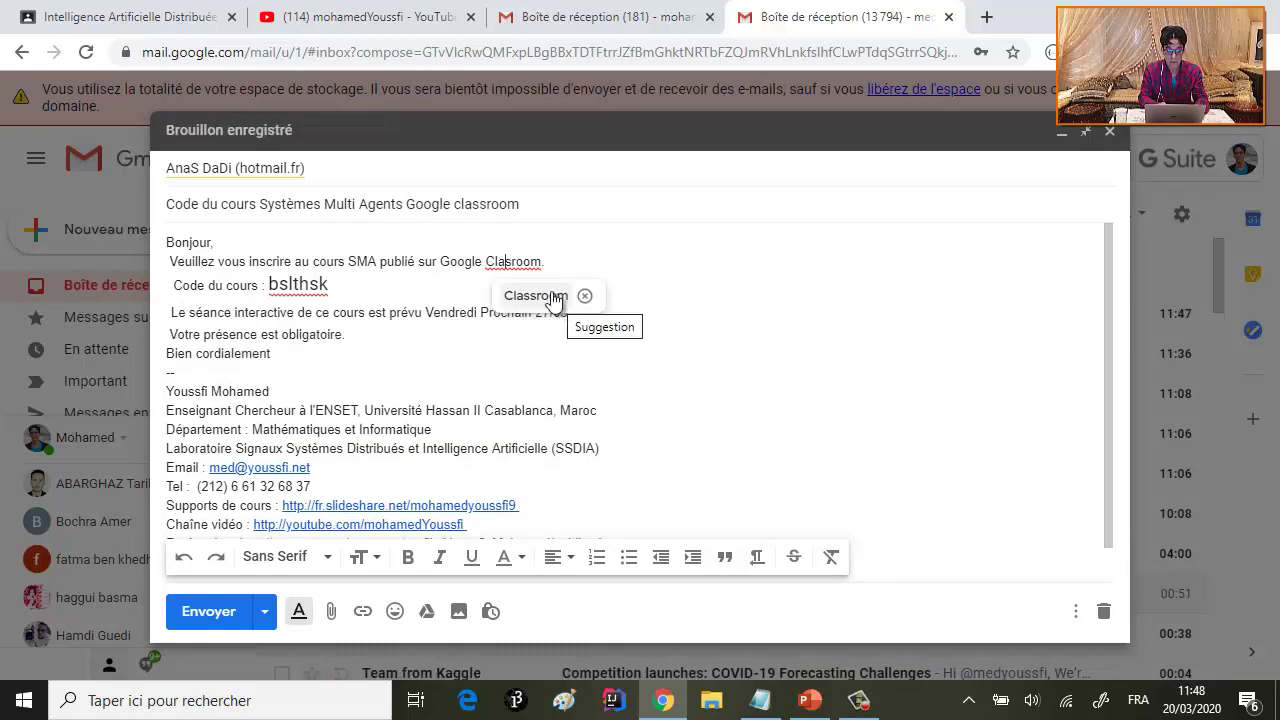
left_click(536, 285)
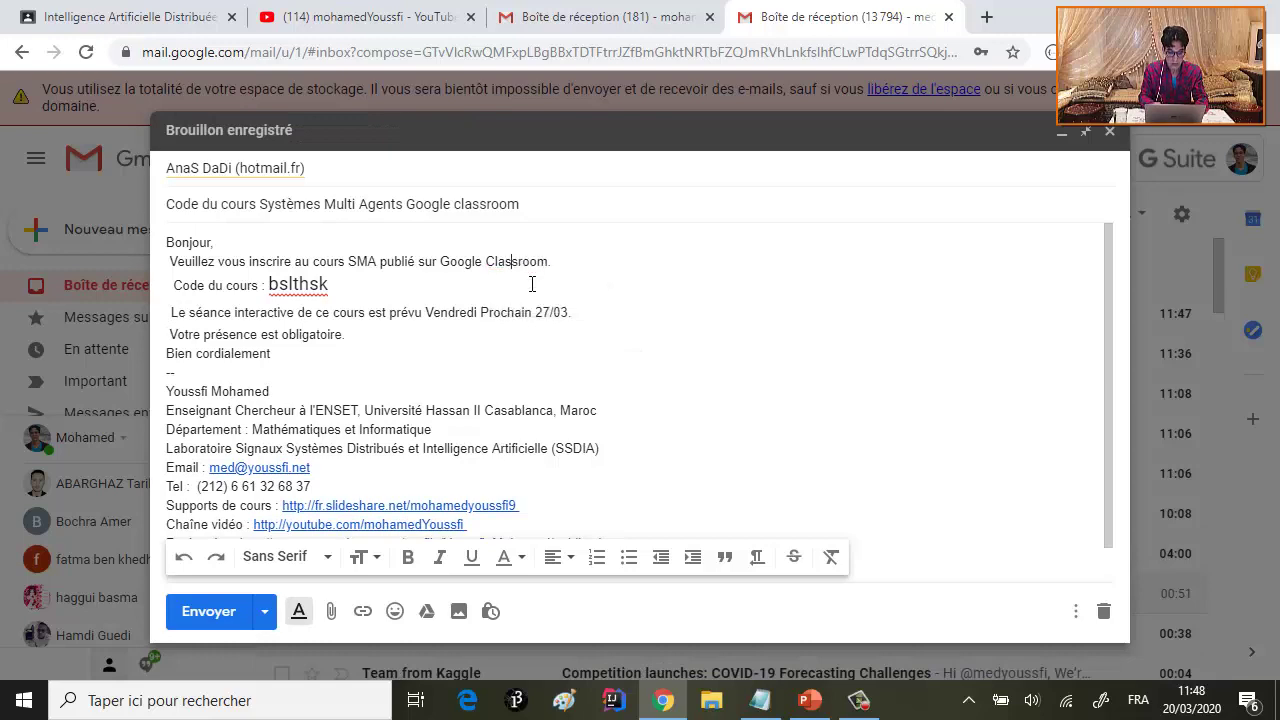
left_click(433, 312)
left_click(216, 612)
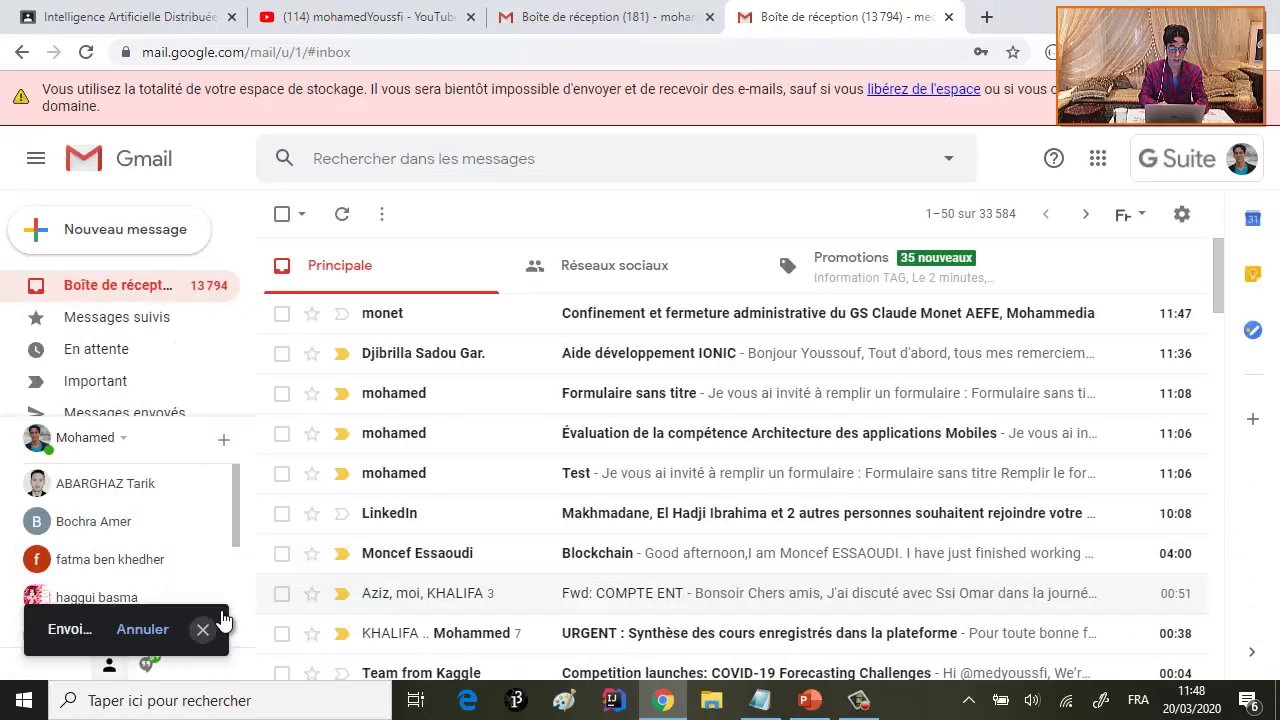
left_click(1165, 8)
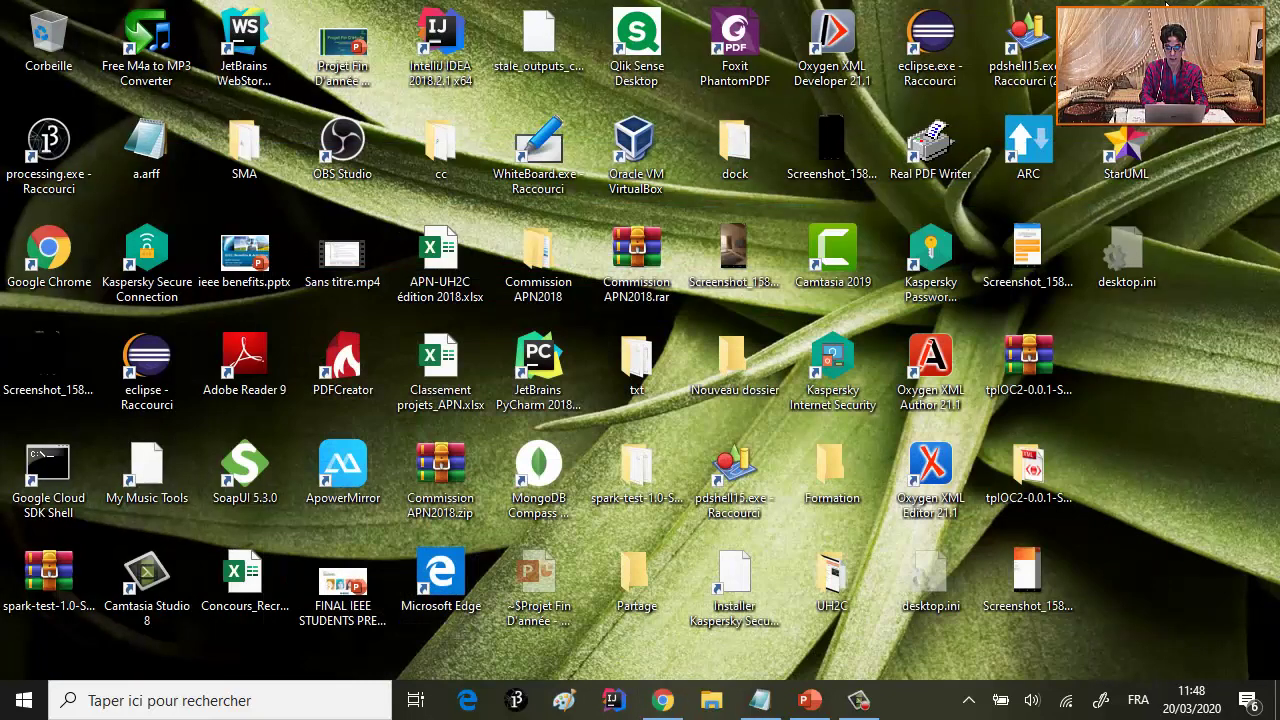
- Restore Chrome and bring the SMA course page back to the front
left_click(663, 700)
left_click(360, 18)
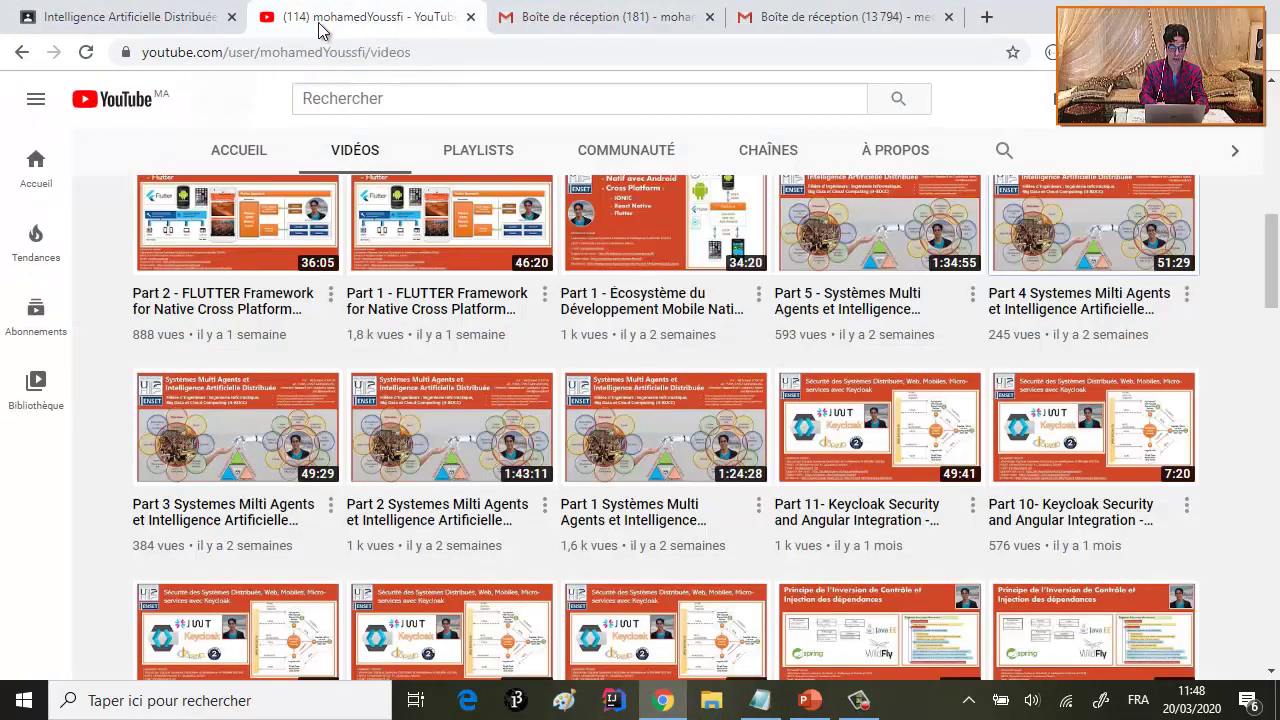
left_click(178, 16)
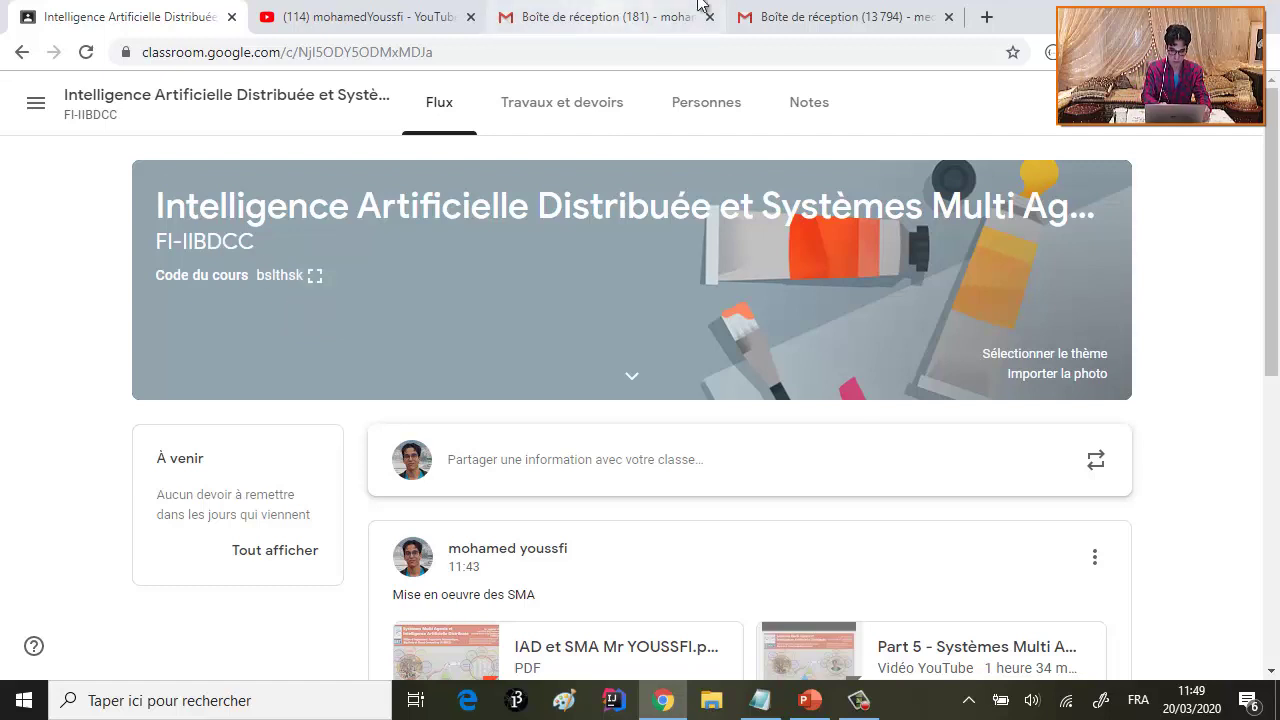
- Open classroom.google.com in a new tab and switch to the second Google account
left_click(987, 19)
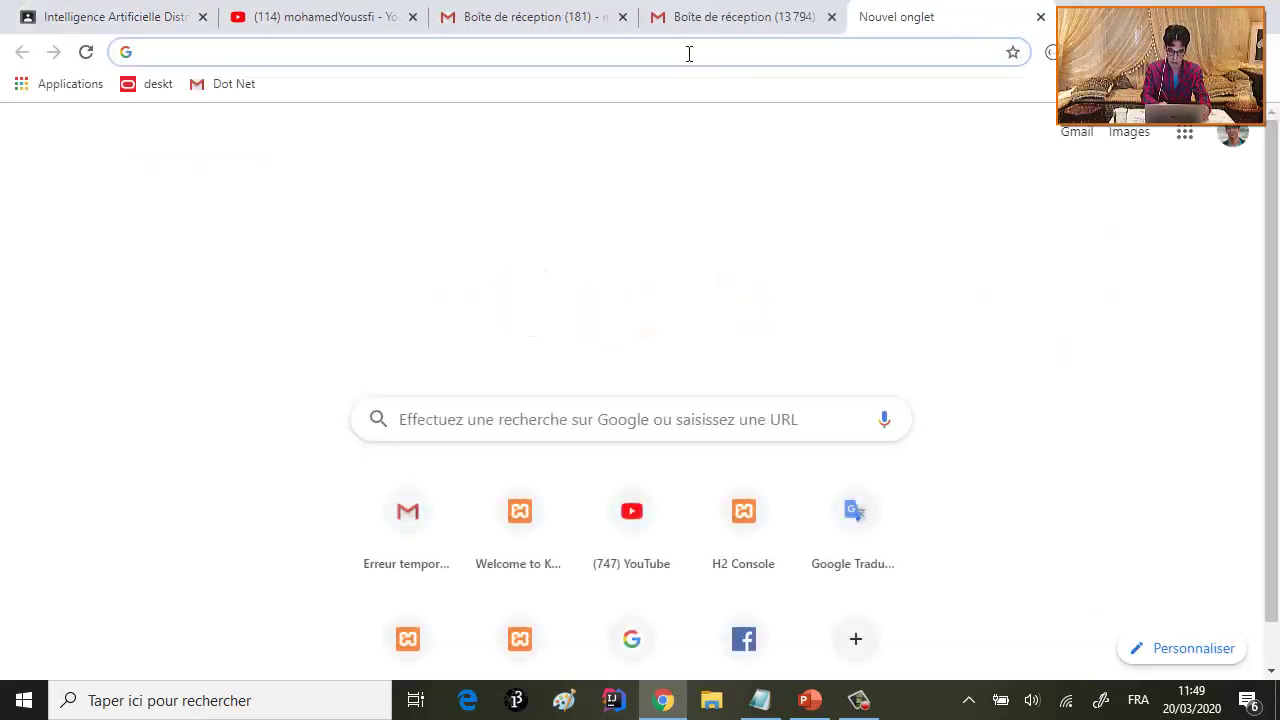
type("class")
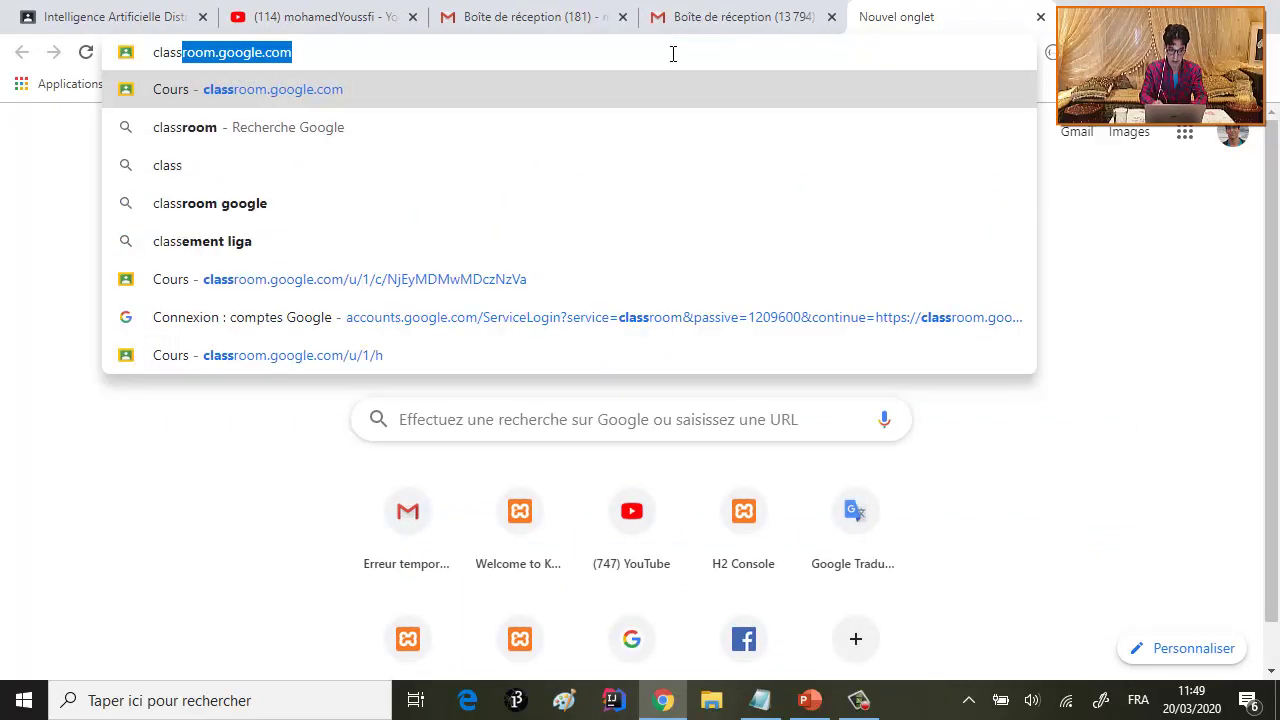
left_click(317, 97)
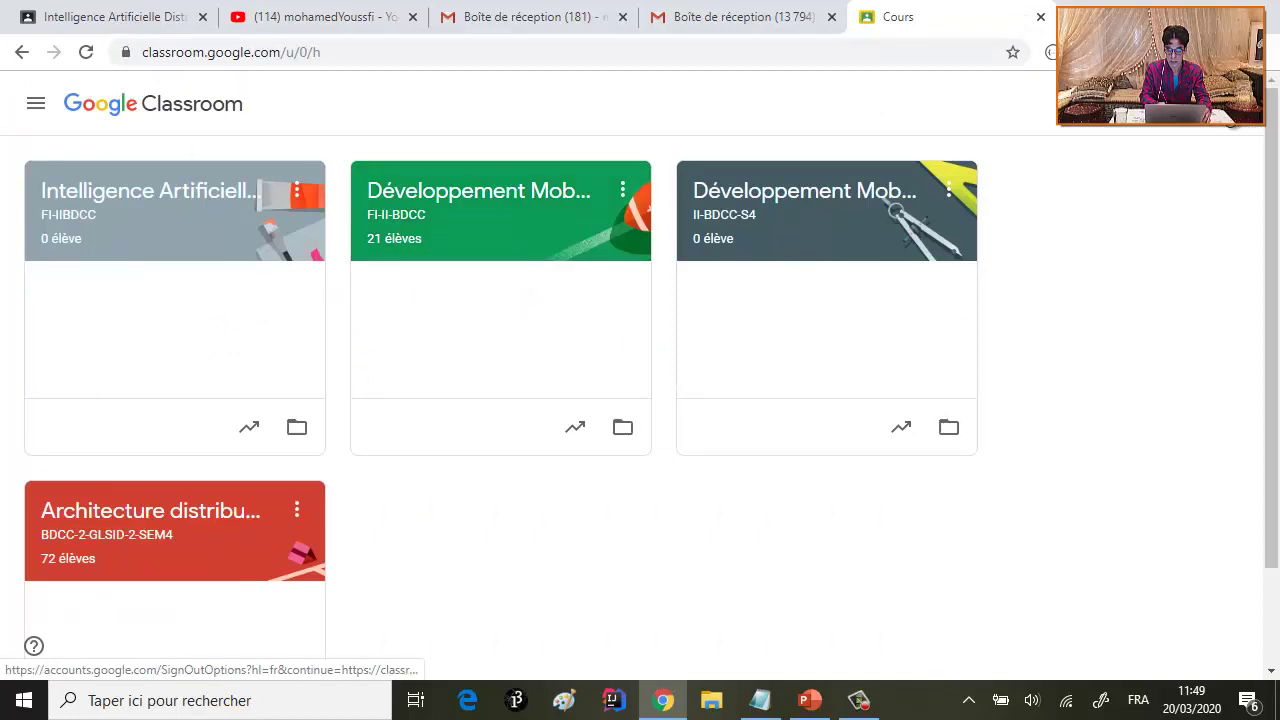
left_click(1231, 108)
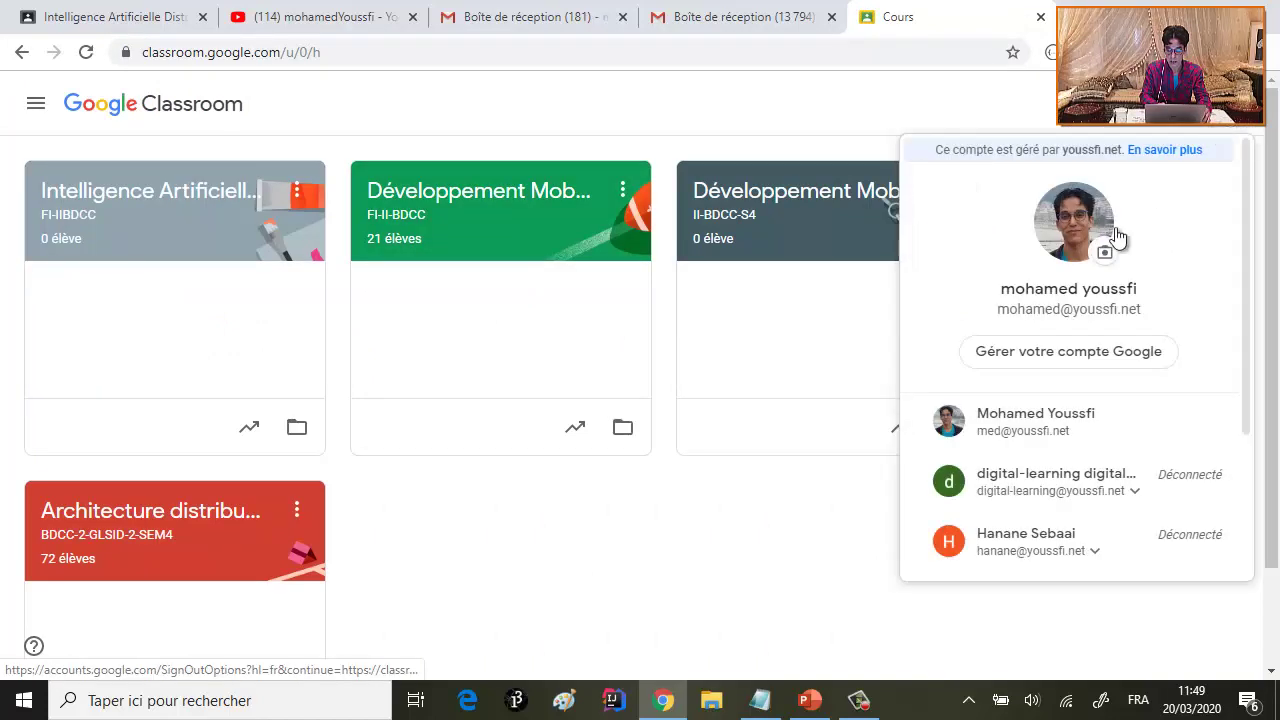
left_click(1054, 422)
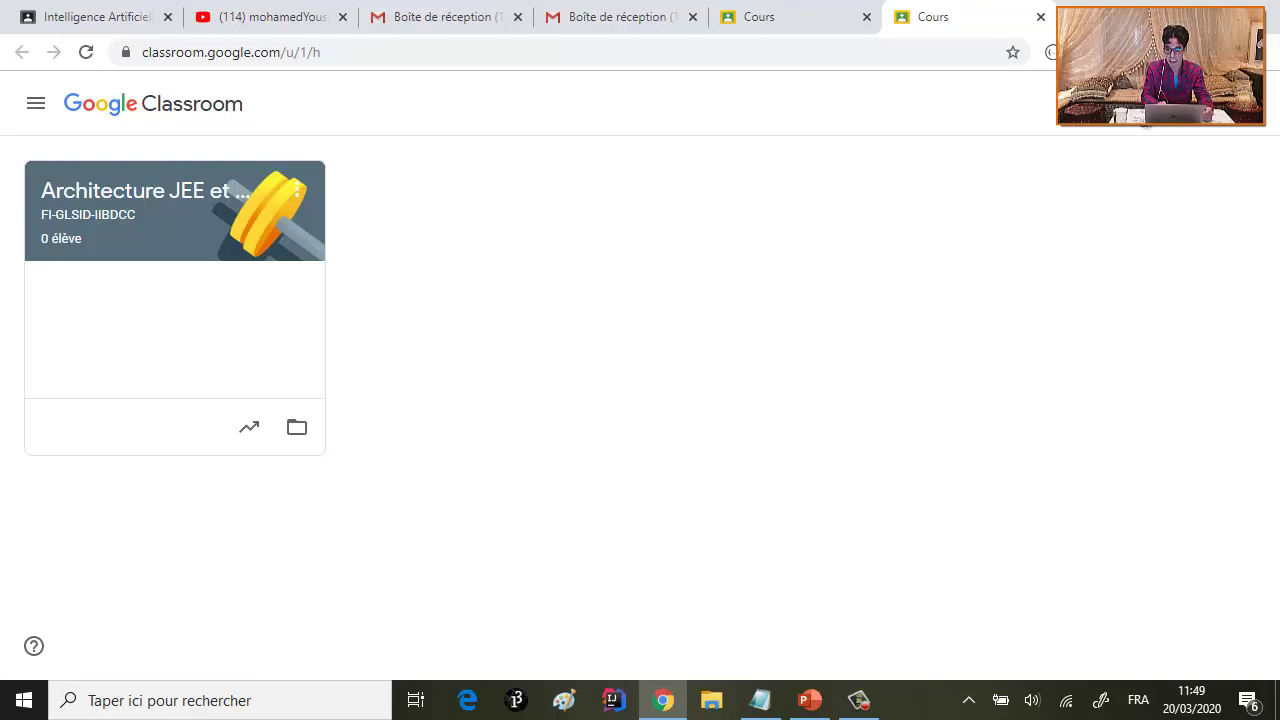
left_click(1145, 103)
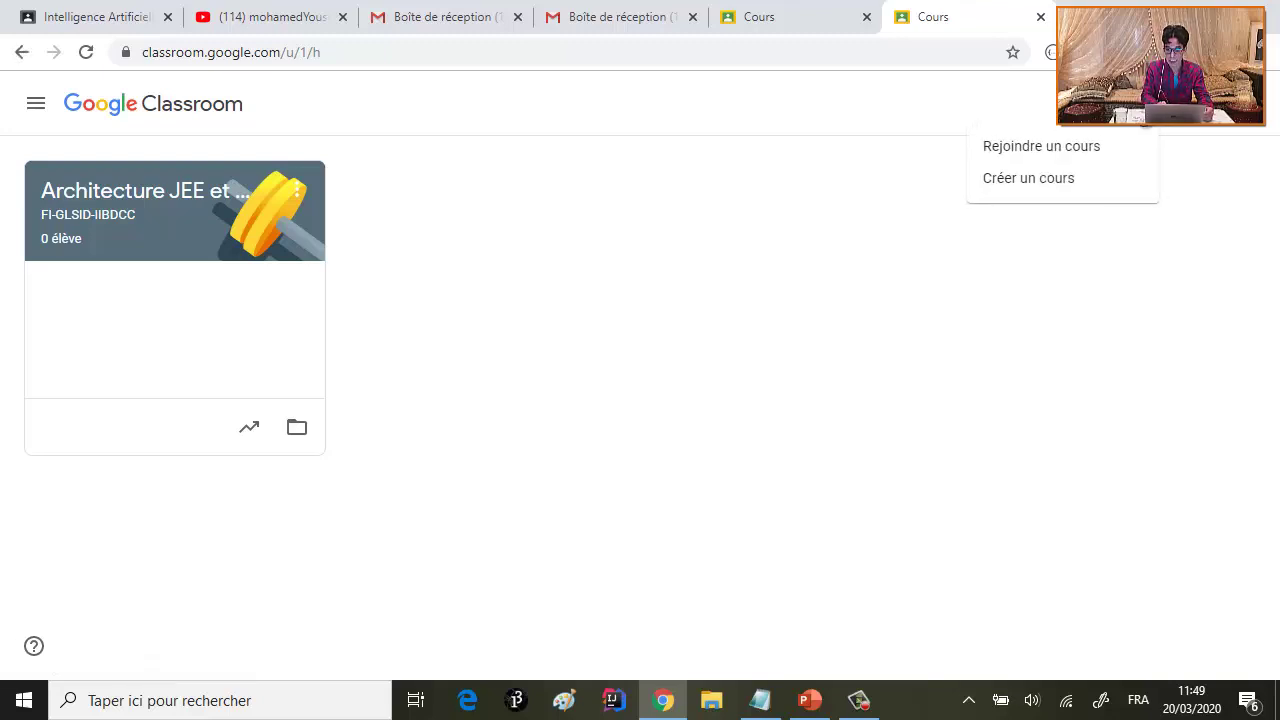
left_click(1066, 152)
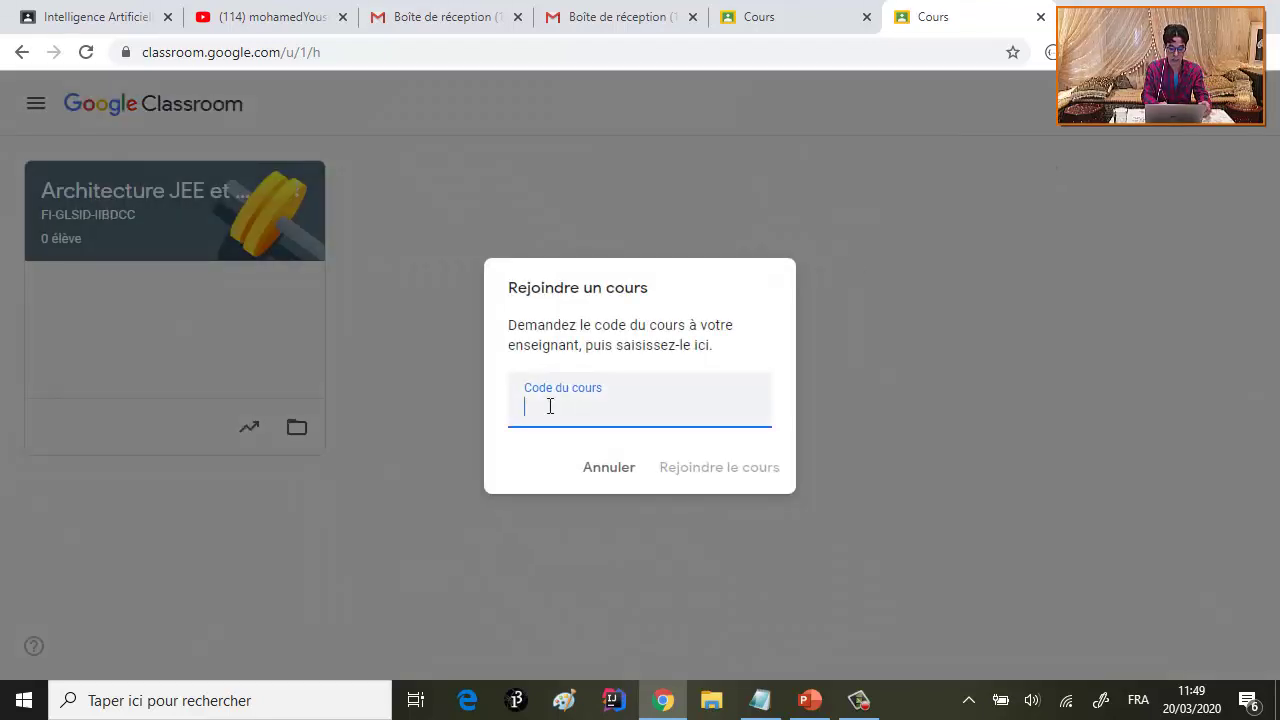
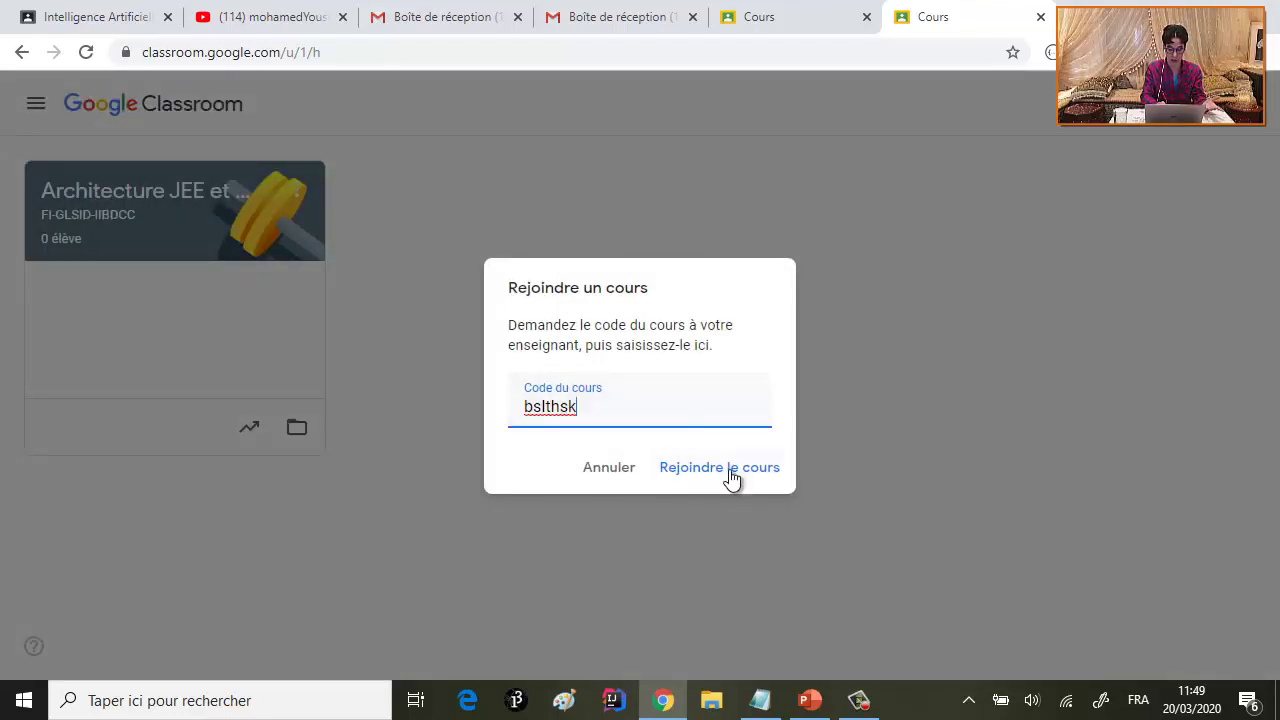
- Join the FI-IIBDCC course as a student and dismiss the create-posts prompt
left_click(731, 477)
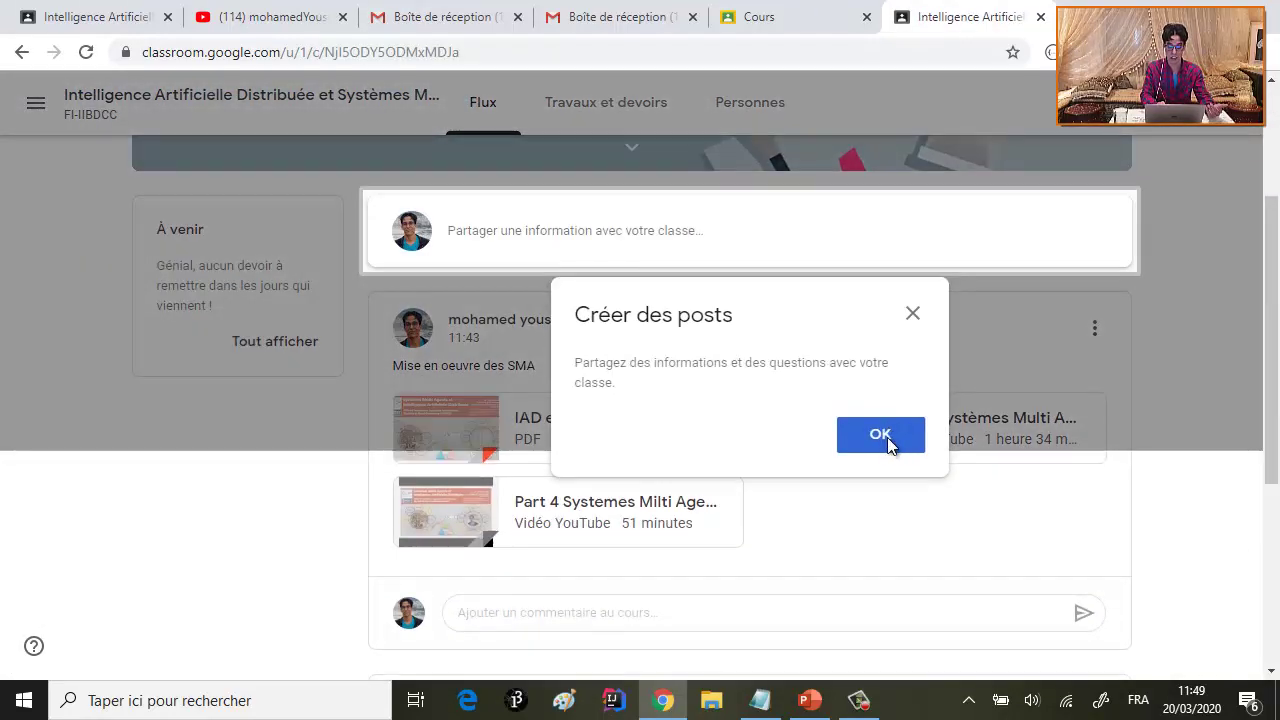
left_click(887, 440)
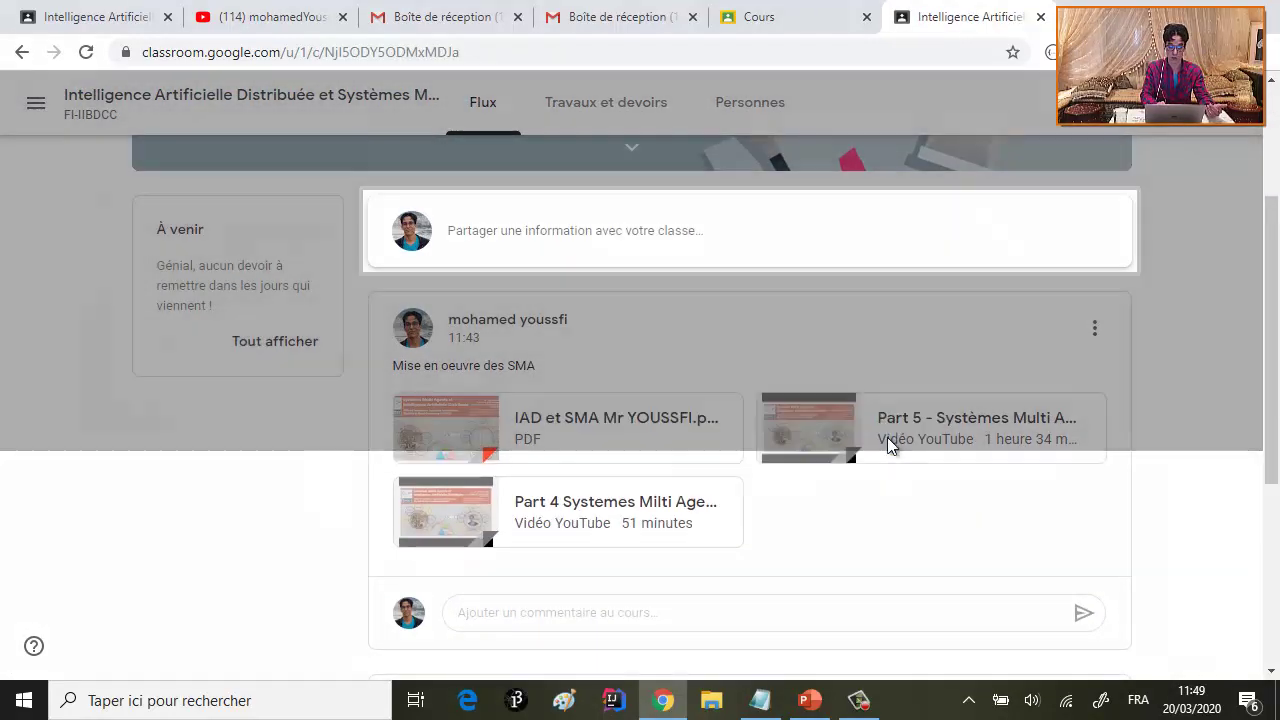
scroll(763, 375, "down", 4)
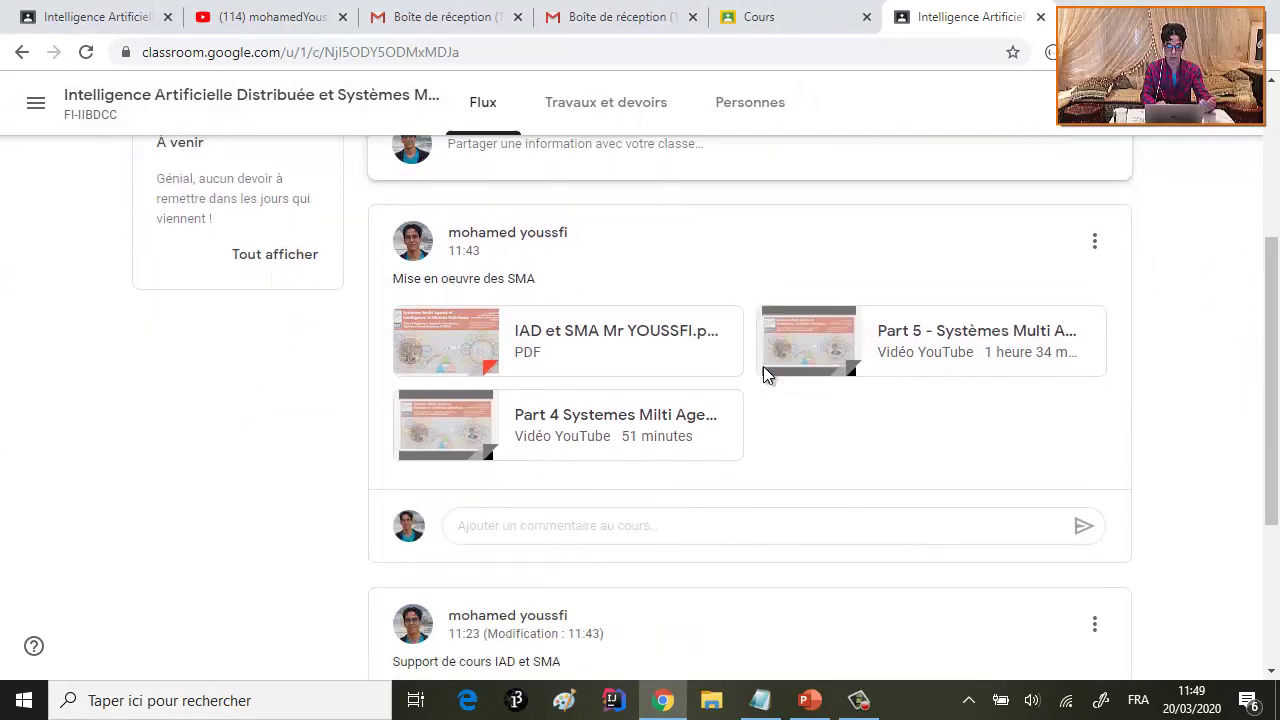
scroll(548, 285, "up", 3)
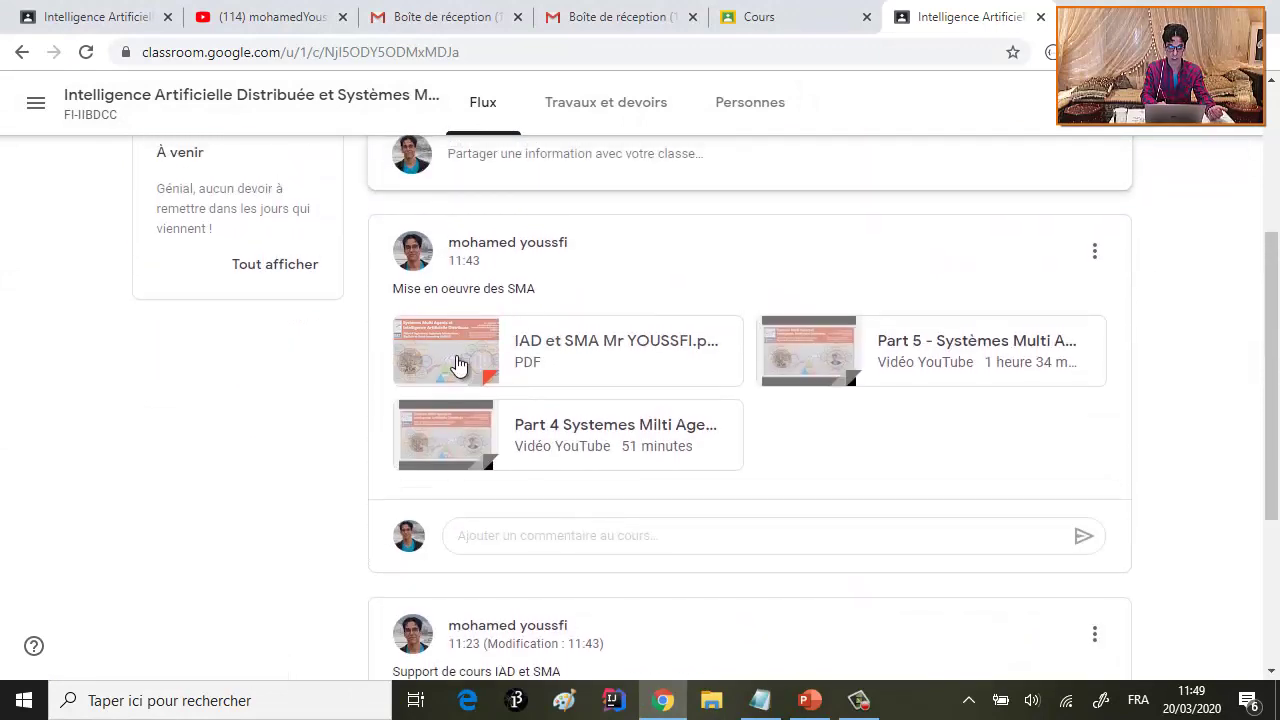
- Preview the PDF slides and Part 4 video, then return to the teacher's course page
left_click(447, 357)
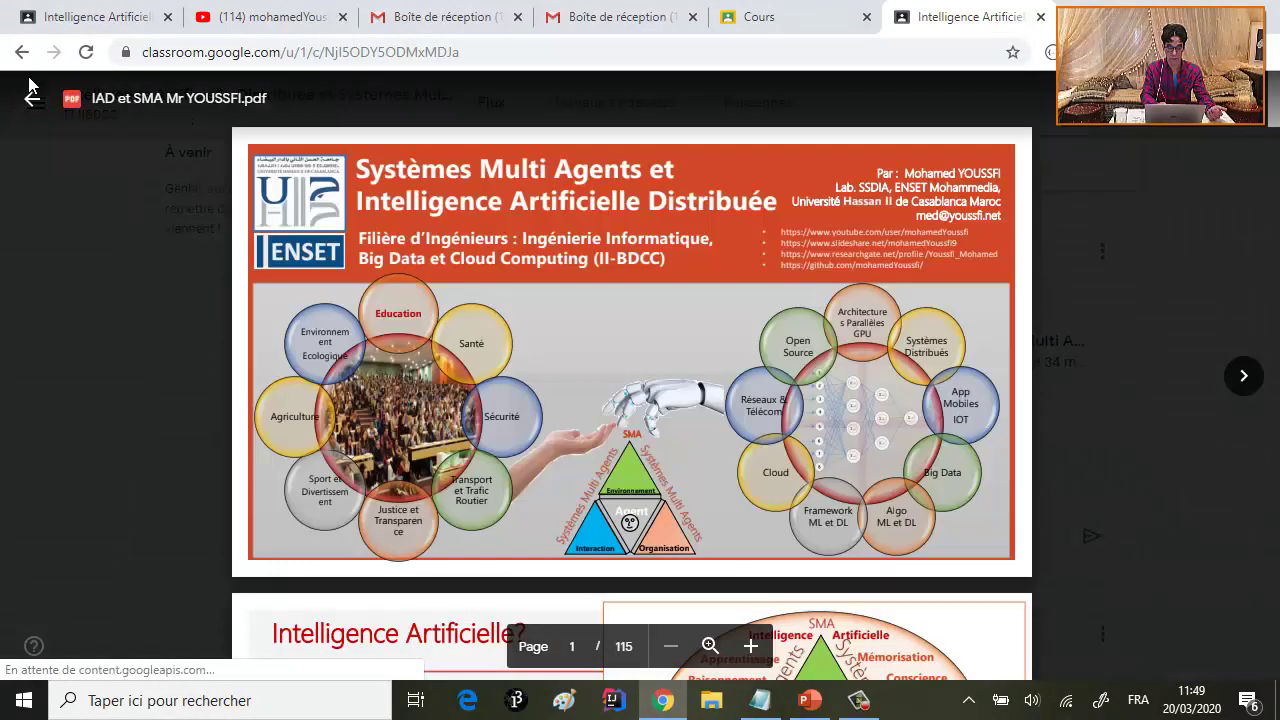
left_click(32, 100)
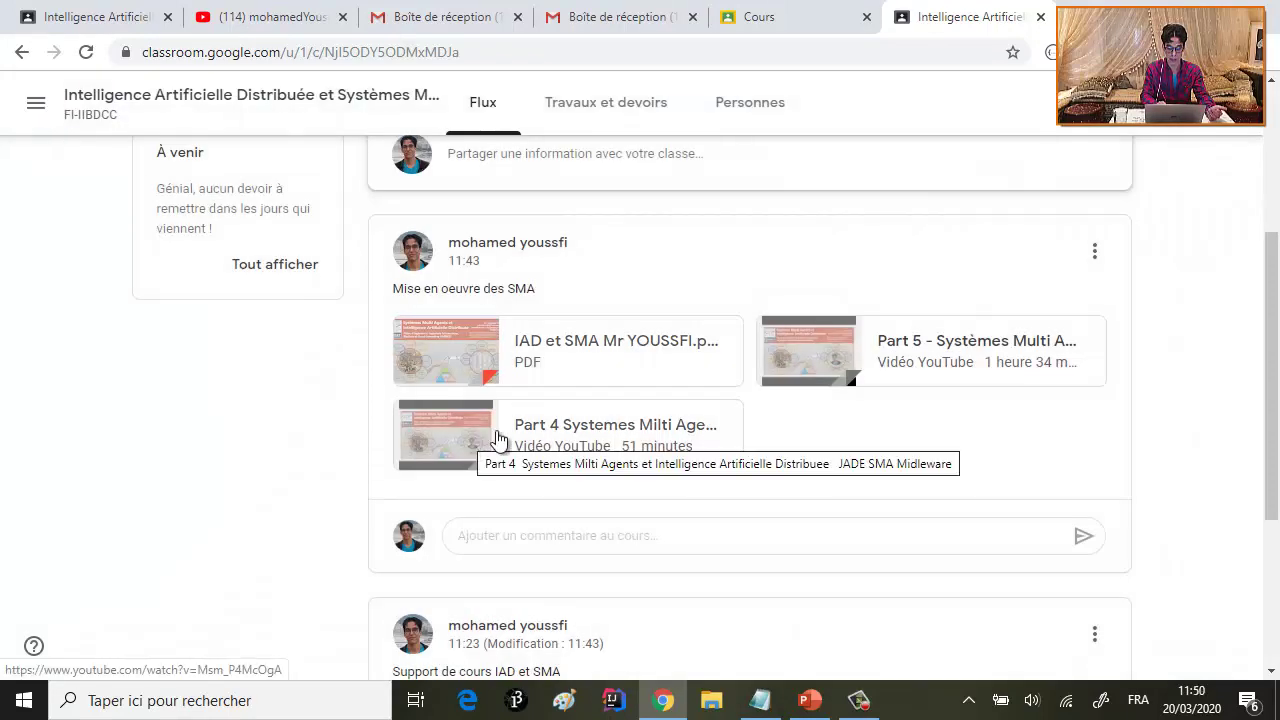
left_click(443, 447)
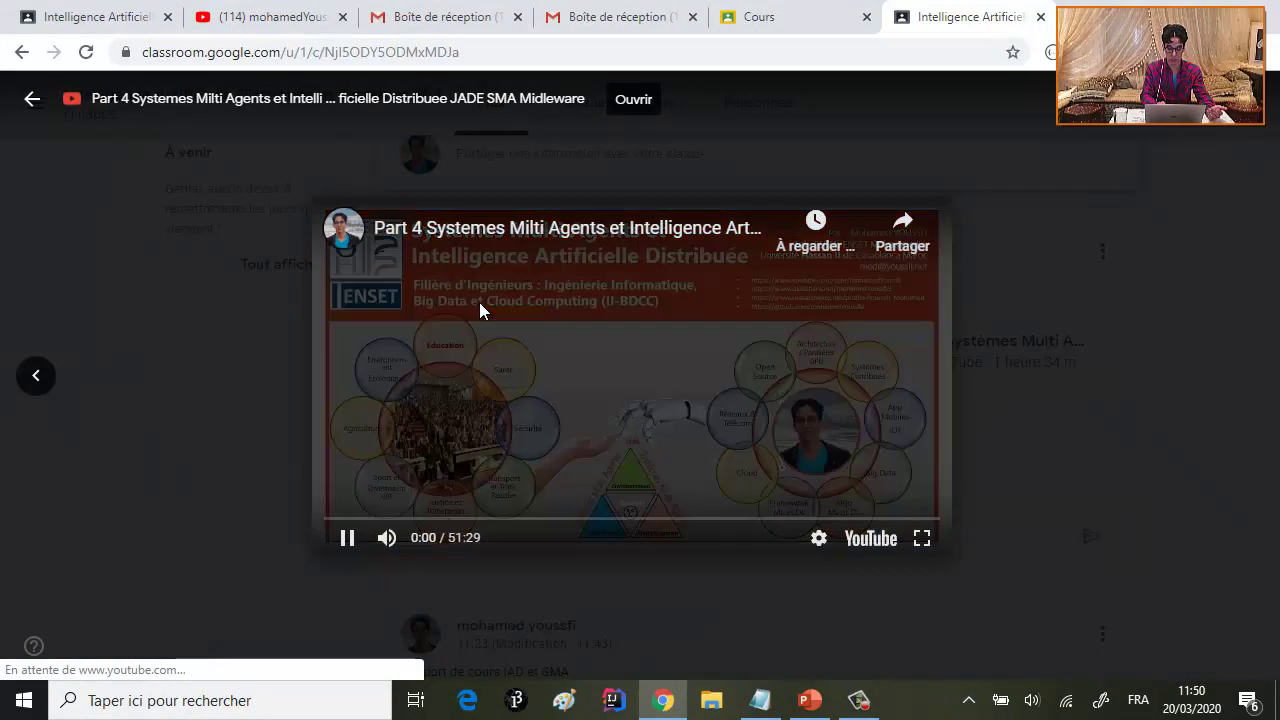
left_click(30, 102)
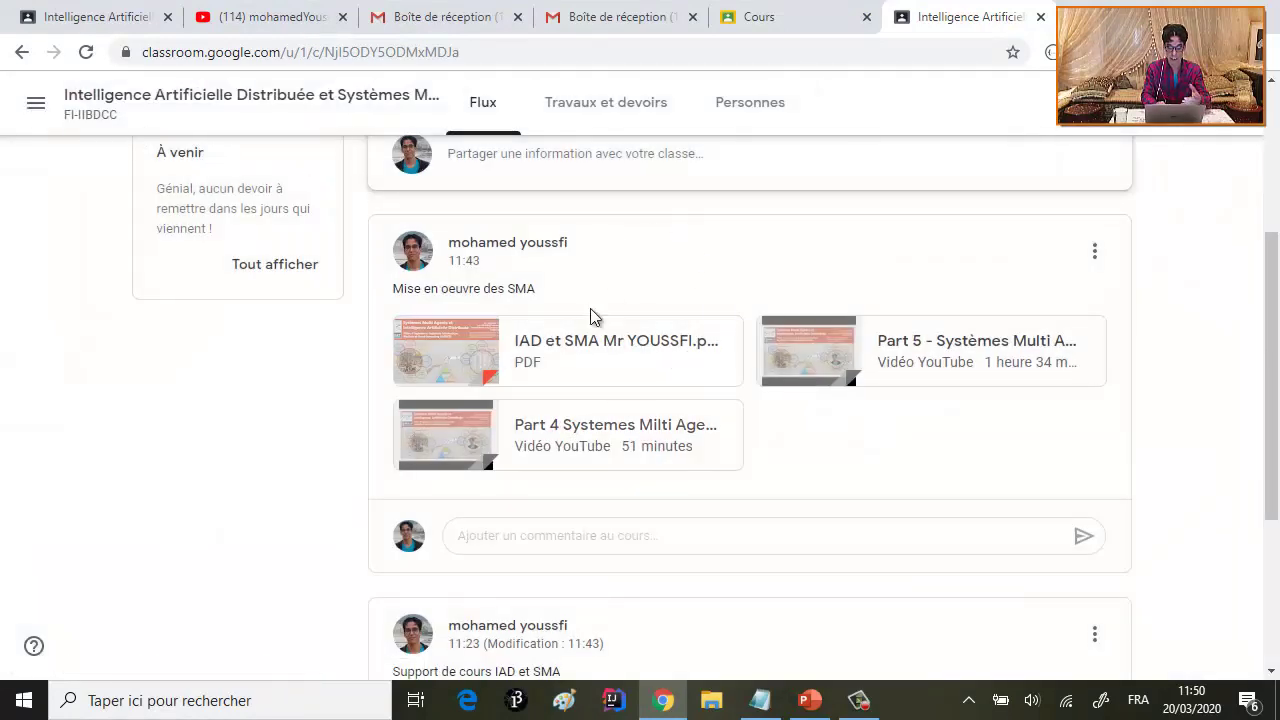
left_click(115, 20)
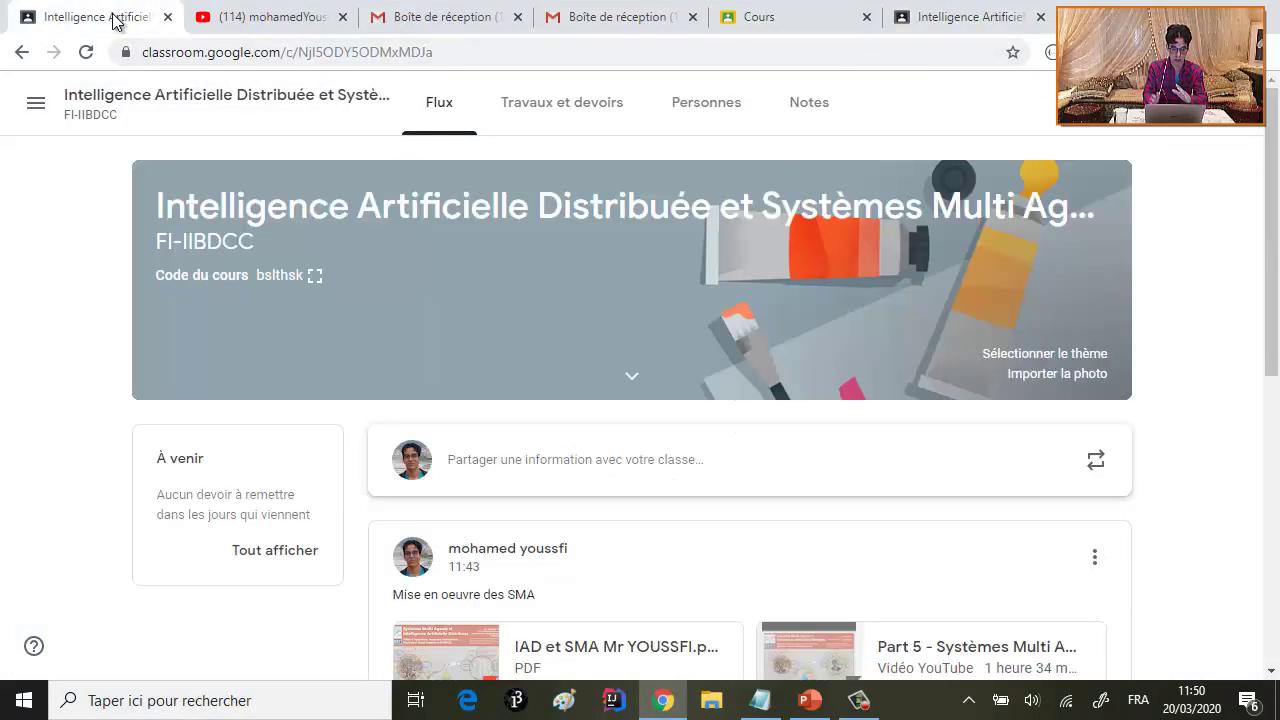
- Open FI-IIBDCC's Personnes page to check the teacher and newly joined student under Élèves
scroll(712, 361, "down", 3)
scroll(712, 361, "up", 3)
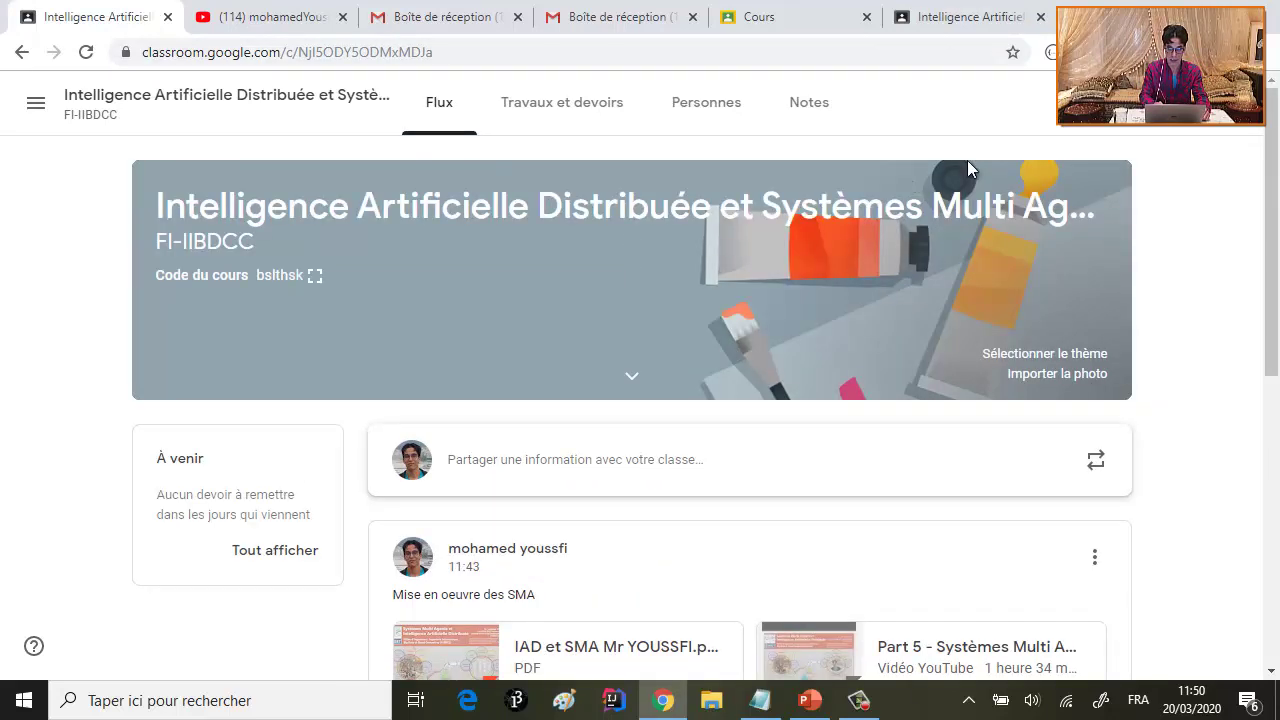
scroll(721, 320, "down", 2)
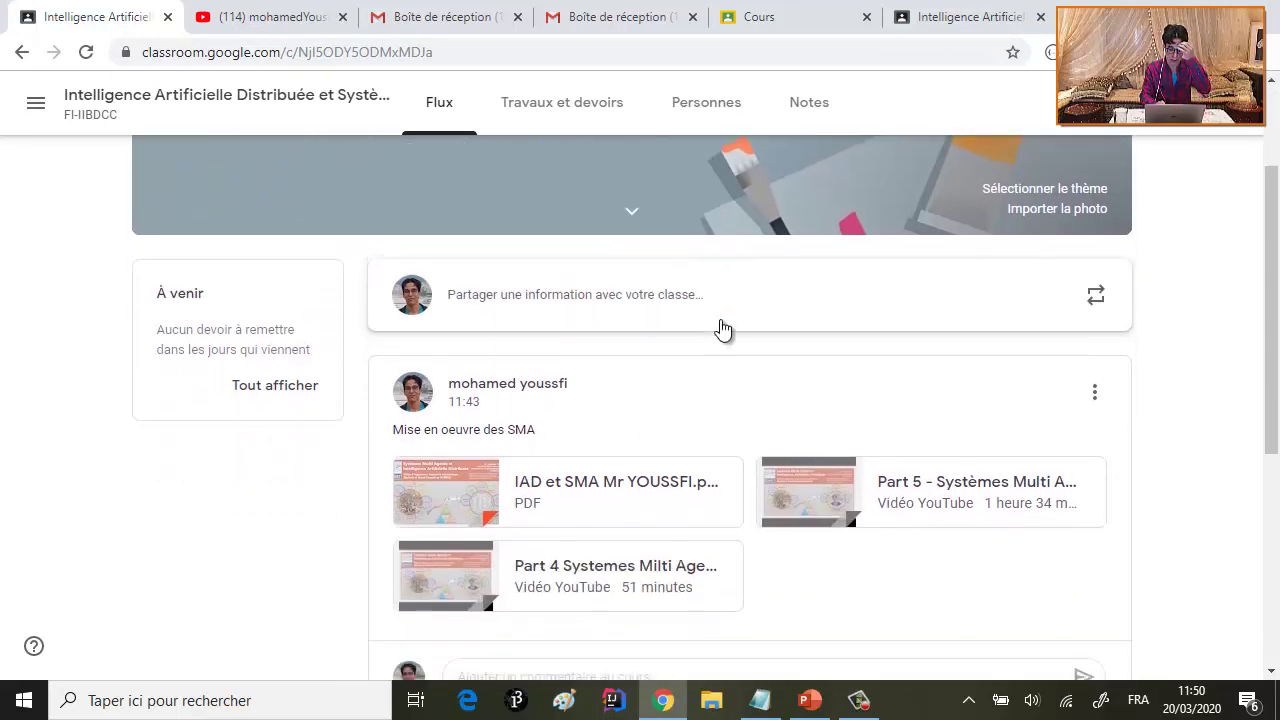
scroll(721, 320, "up", 1)
scroll(721, 320, "down", 4)
scroll(720, 327, "down", 1)
scroll(720, 327, "up", 6)
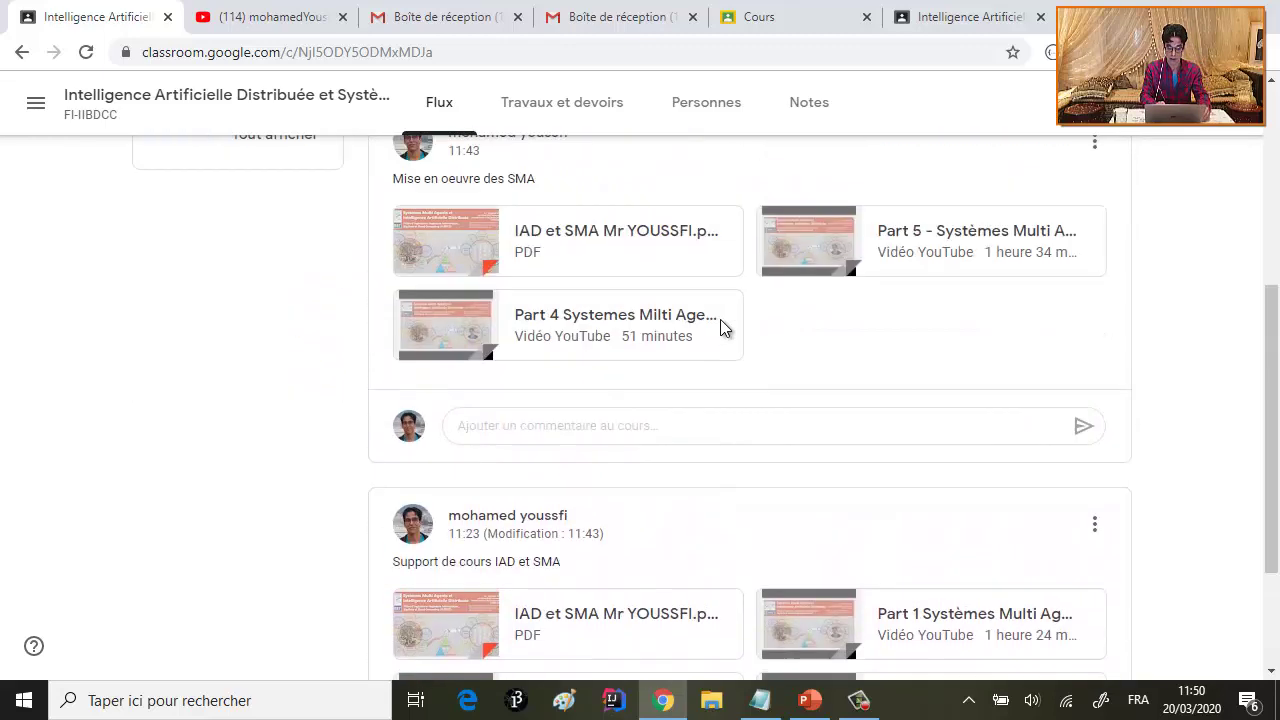
scroll(720, 327, "down", 1)
scroll(720, 328, "down", 2)
scroll(677, 294, "up", 3)
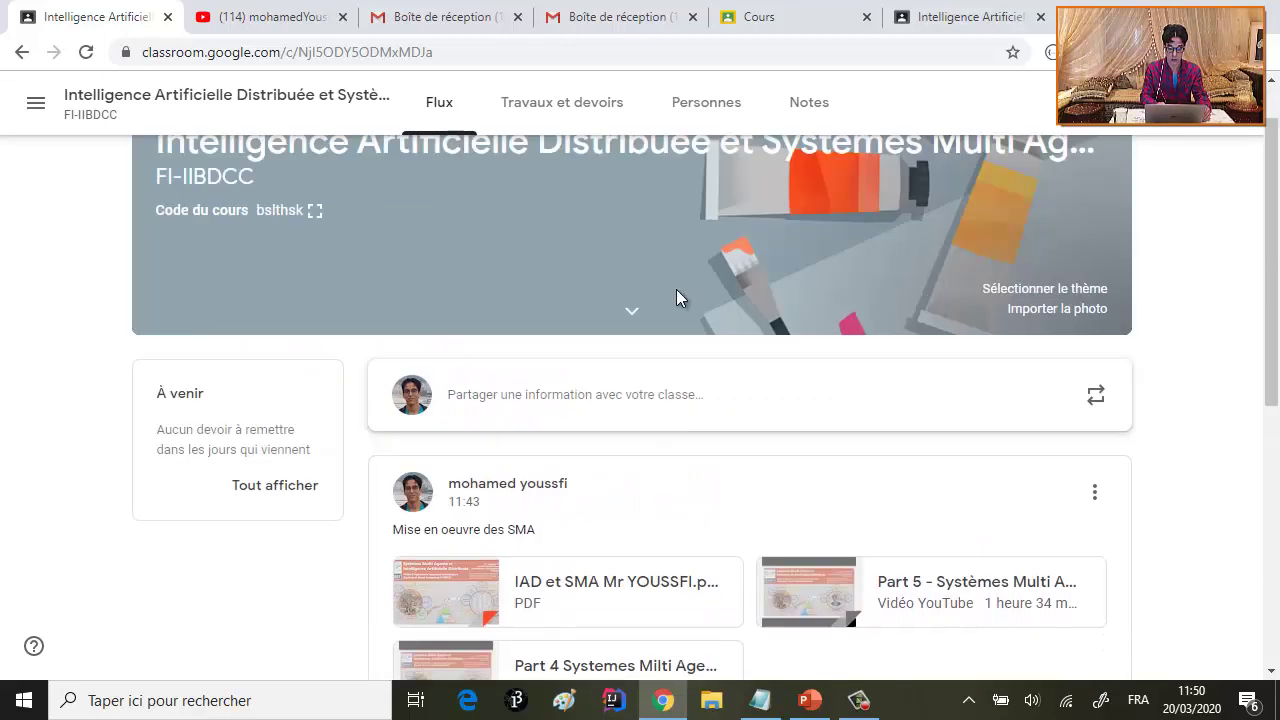
left_click(703, 100)
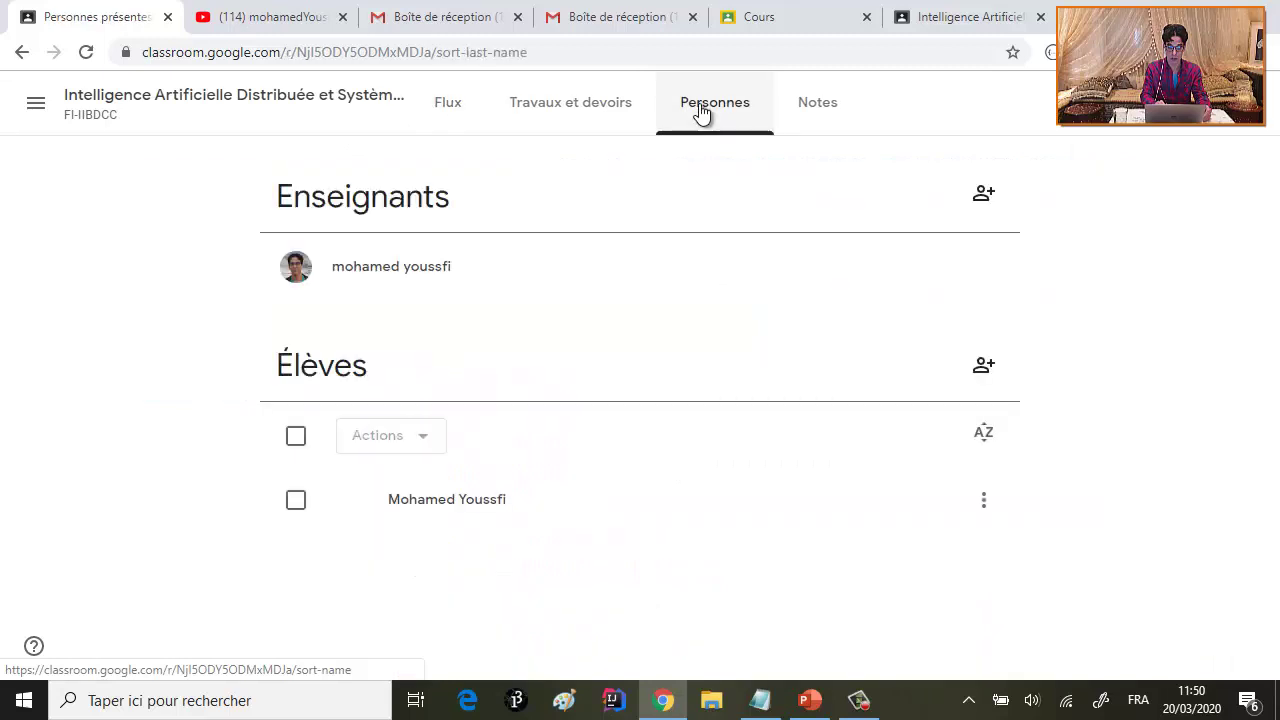
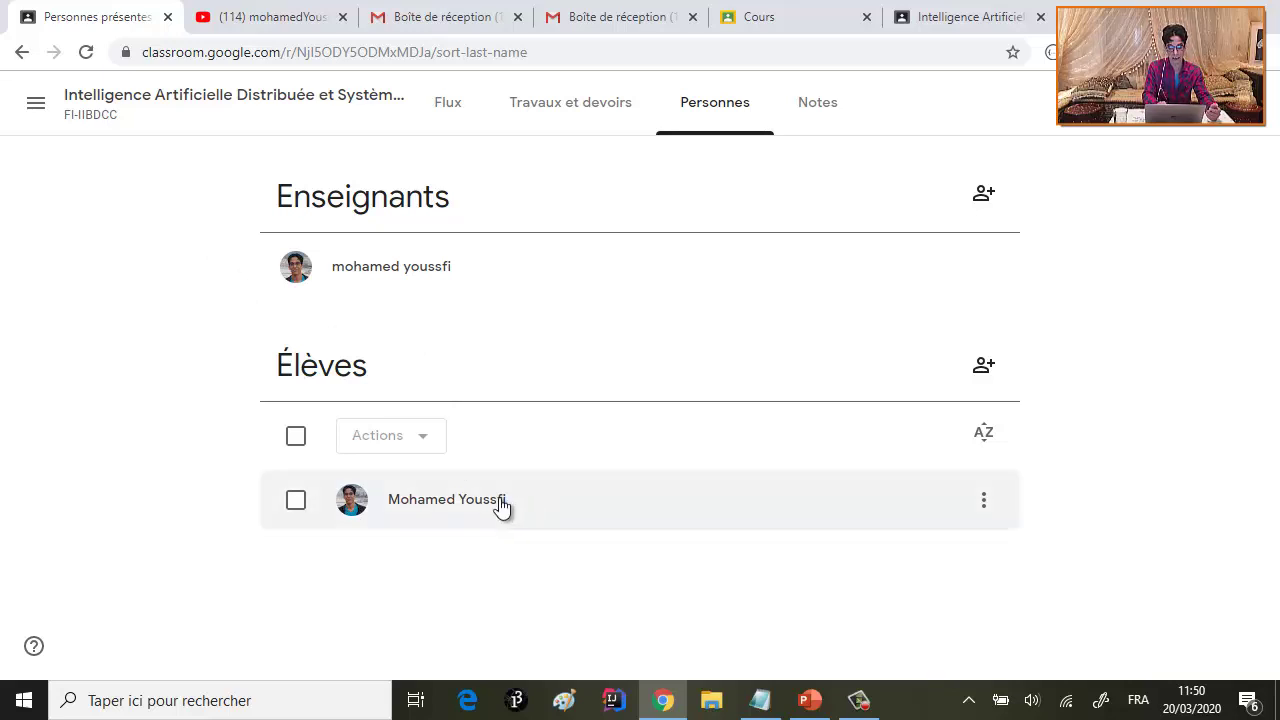
- Select all students, check the available student actions, then deselect them without acting
left_click(296, 500)
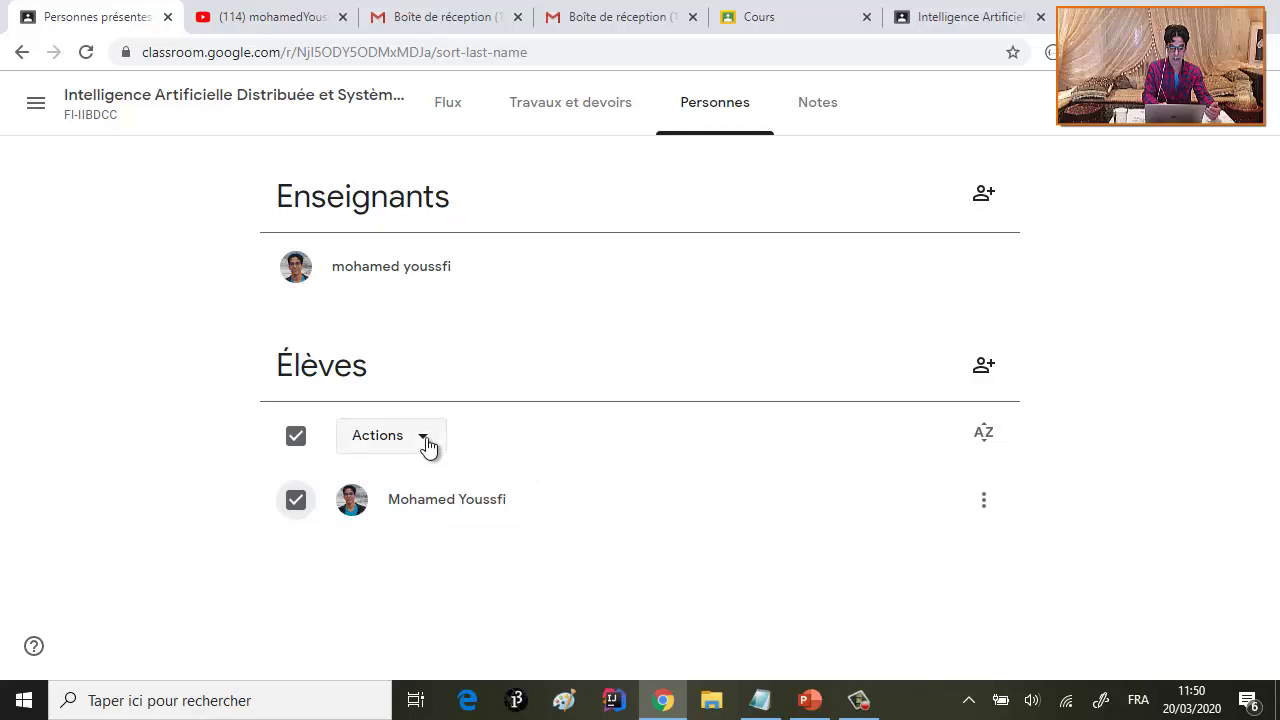
left_click(427, 446)
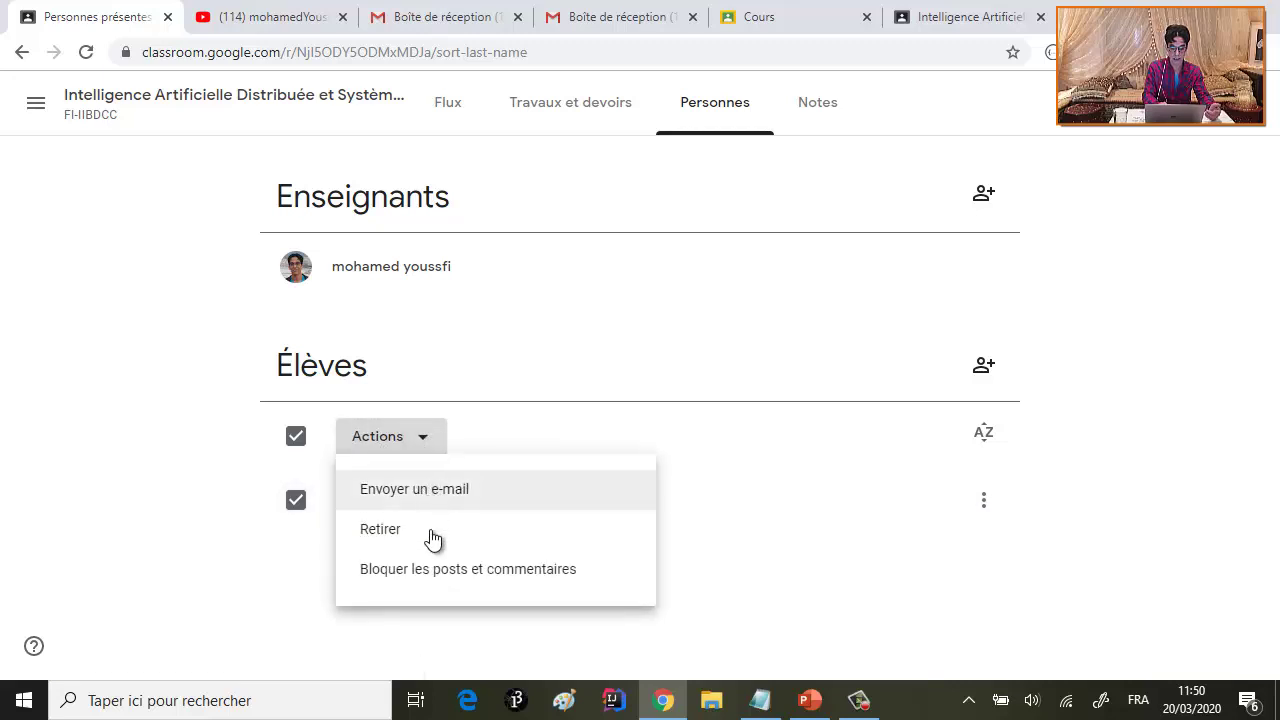
left_click(820, 550)
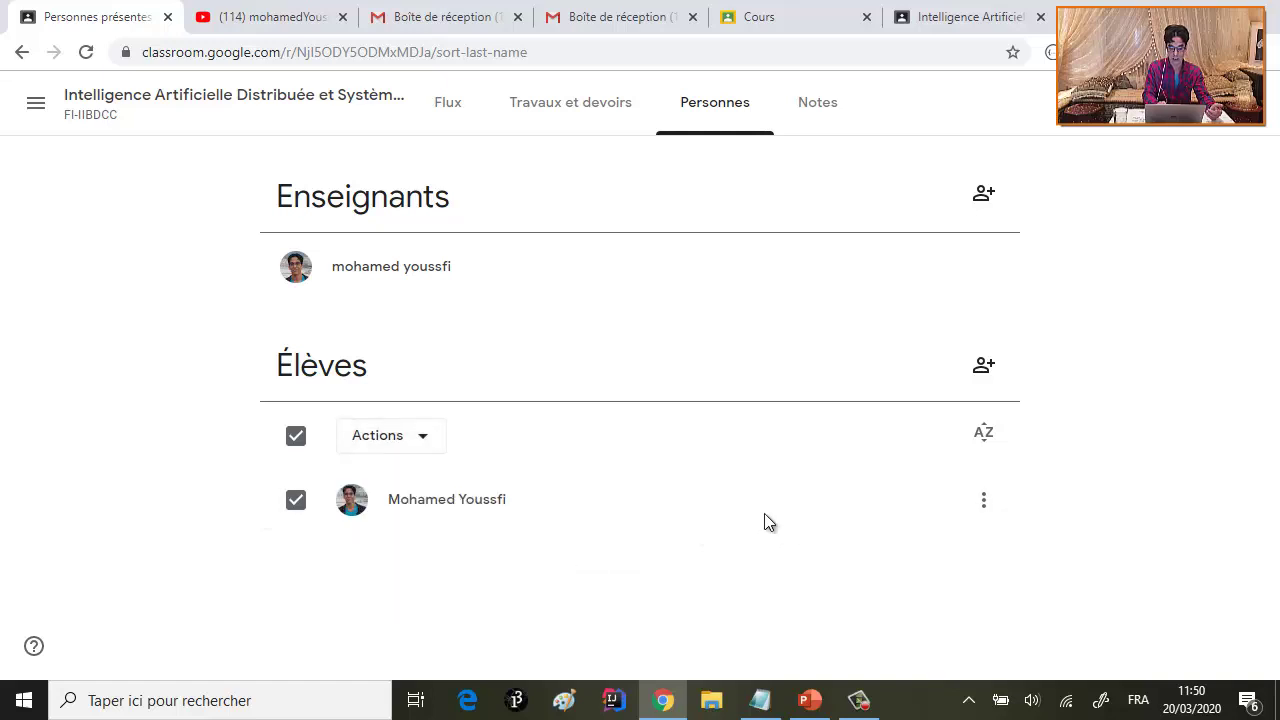
left_click(297, 440)
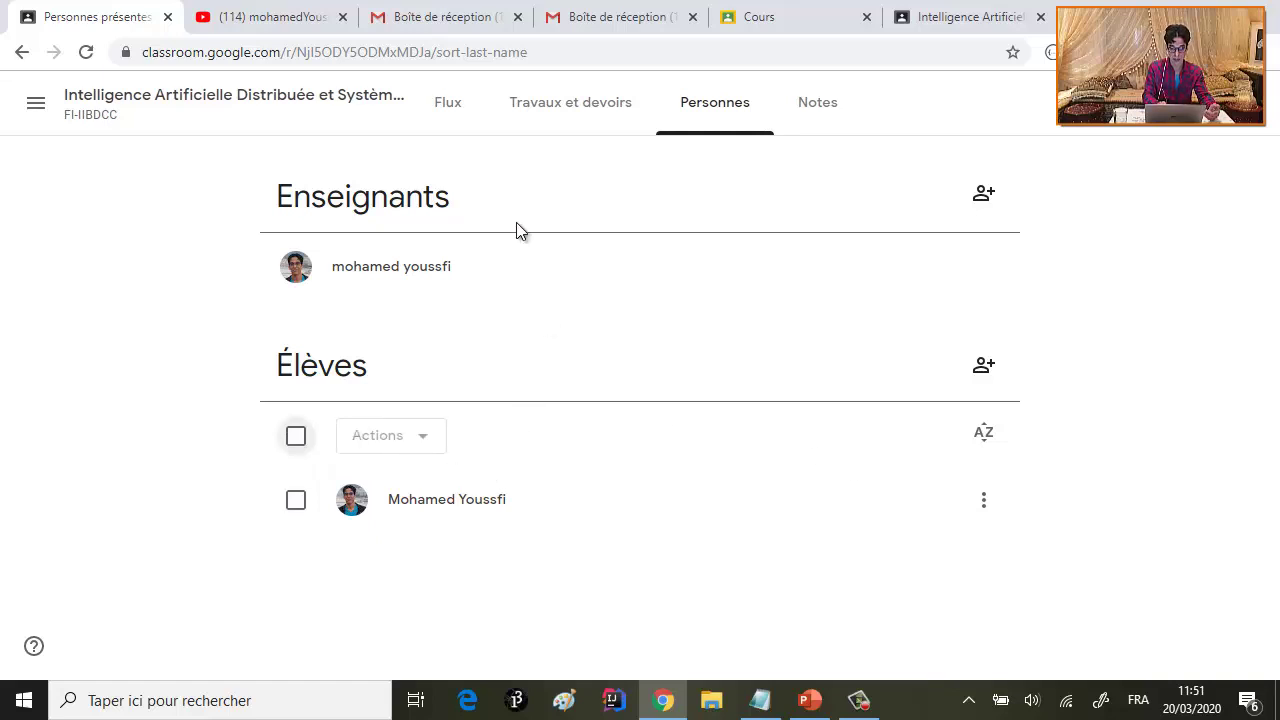
- Comment 'Monsieur, Quelle version de JADE que nous devrions utiliser?' on the SMA post
left_click(978, 28)
scroll(752, 310, "down", 3)
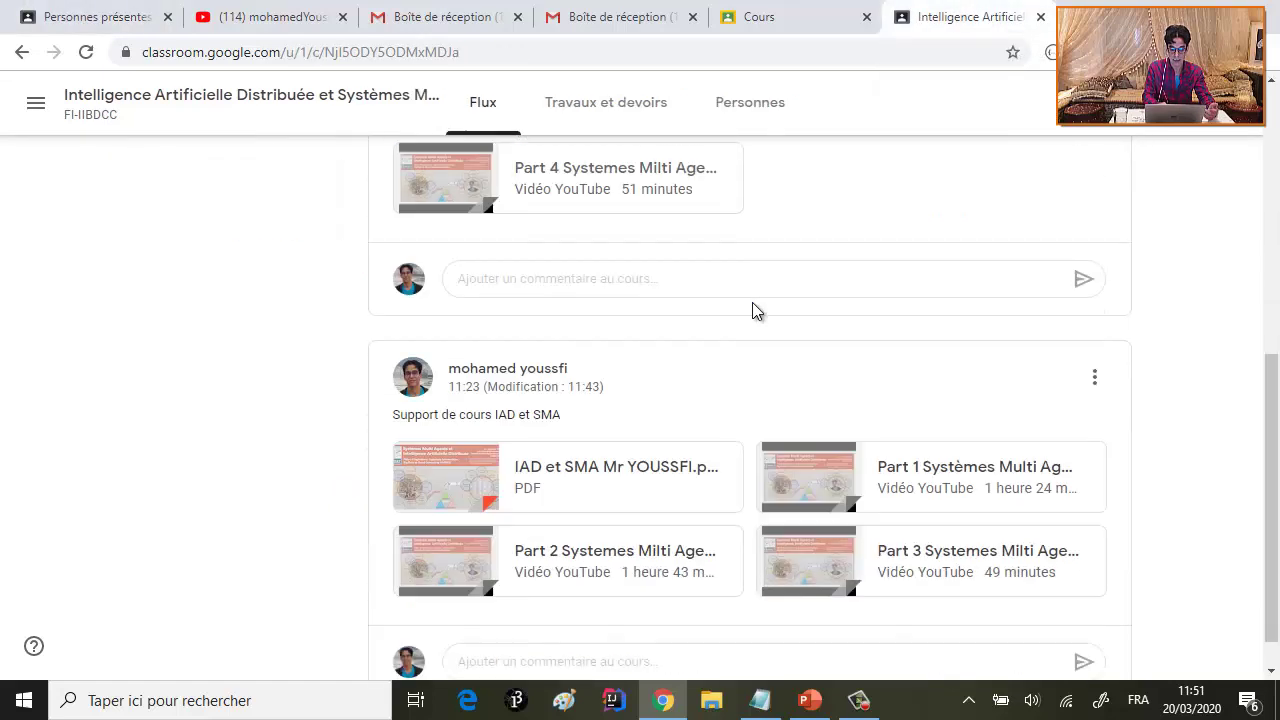
scroll(752, 309, "up", 3)
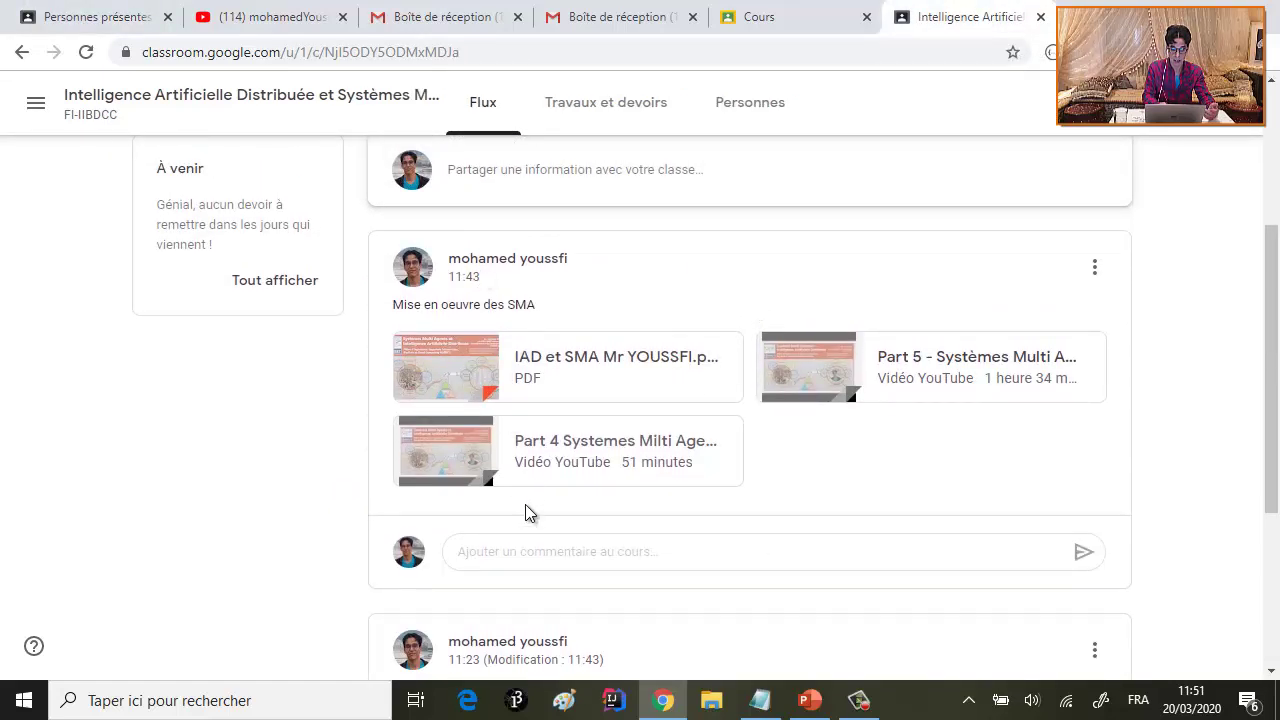
left_click(512, 551)
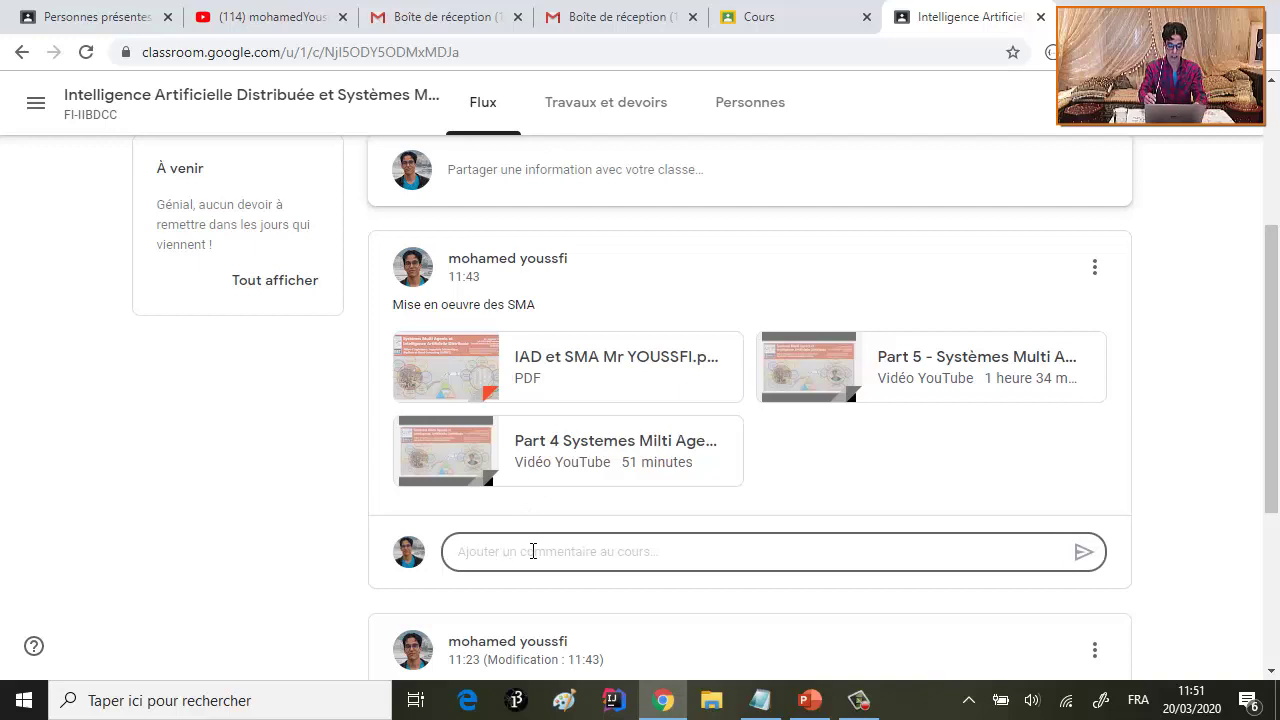
type("Bien")
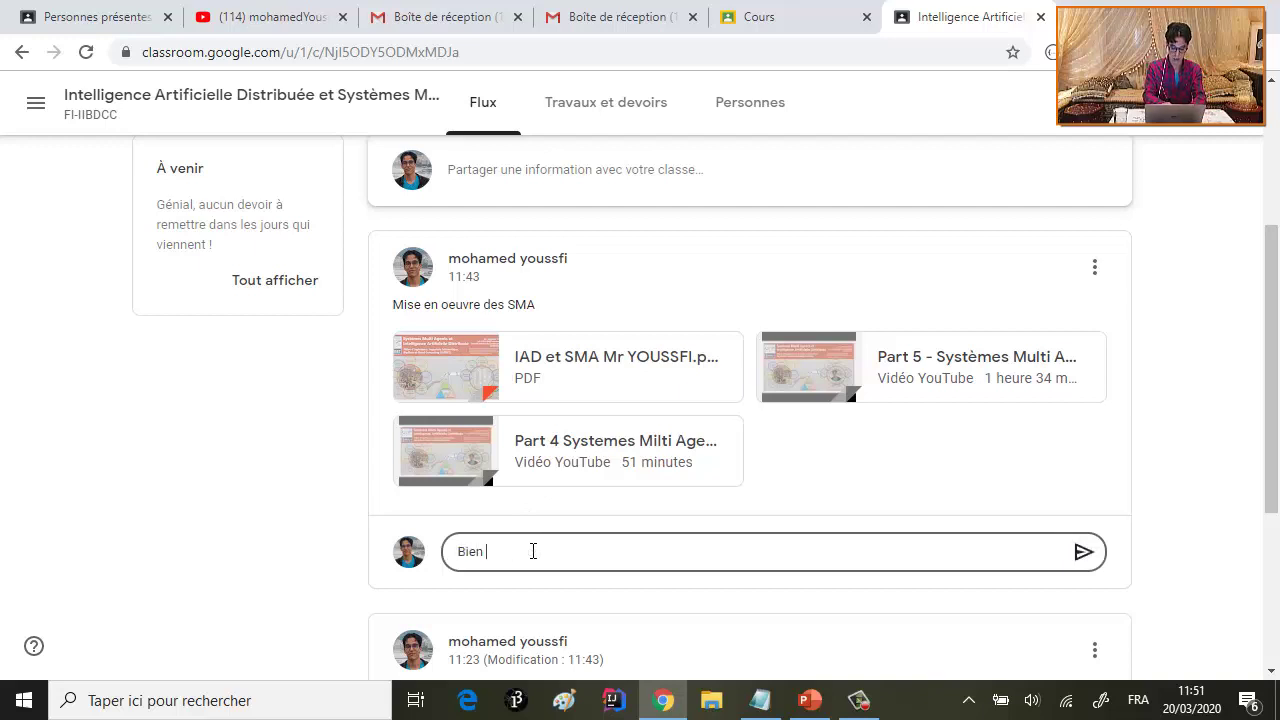
key("BackSpace")
key("BackSpace")
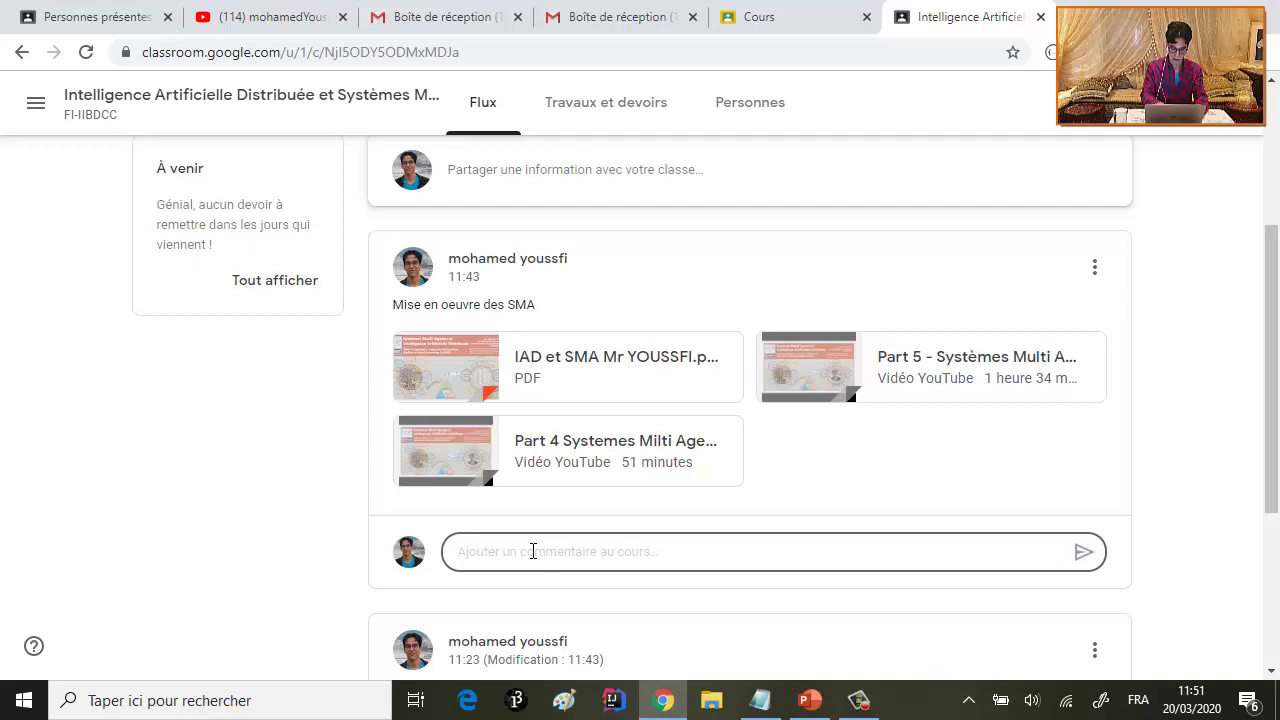
type("Q")
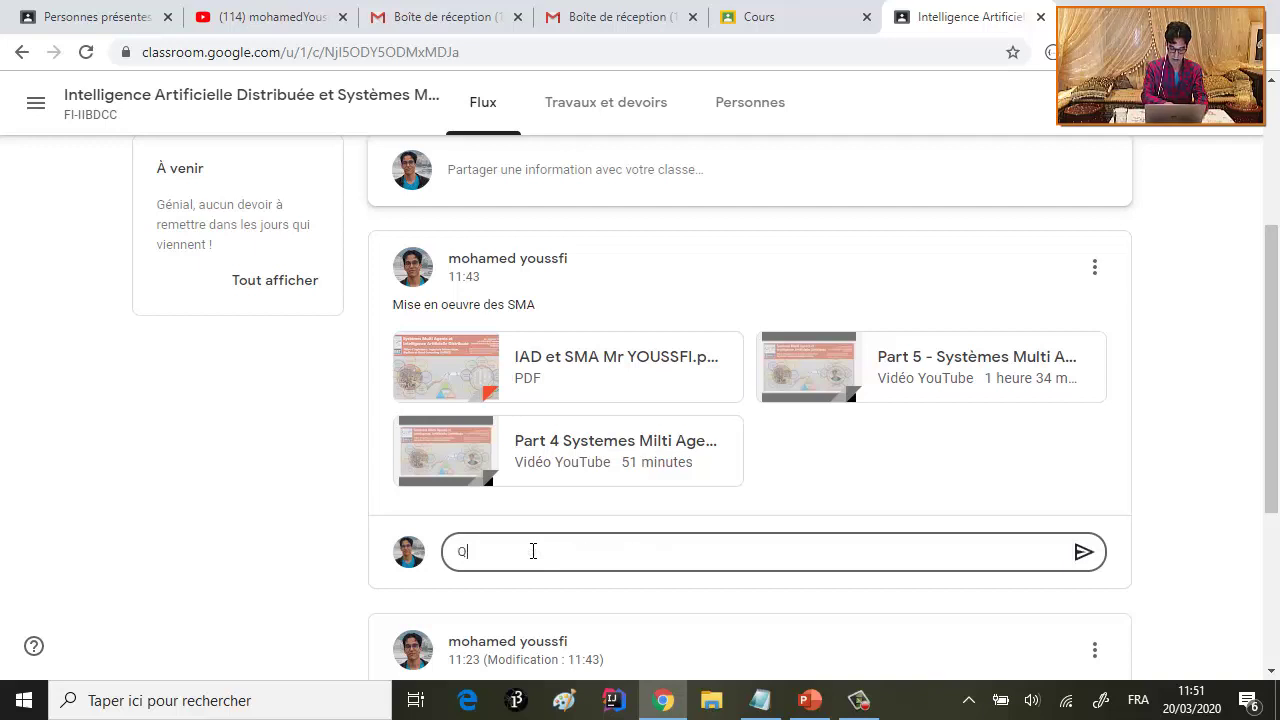
key("BackSpace")
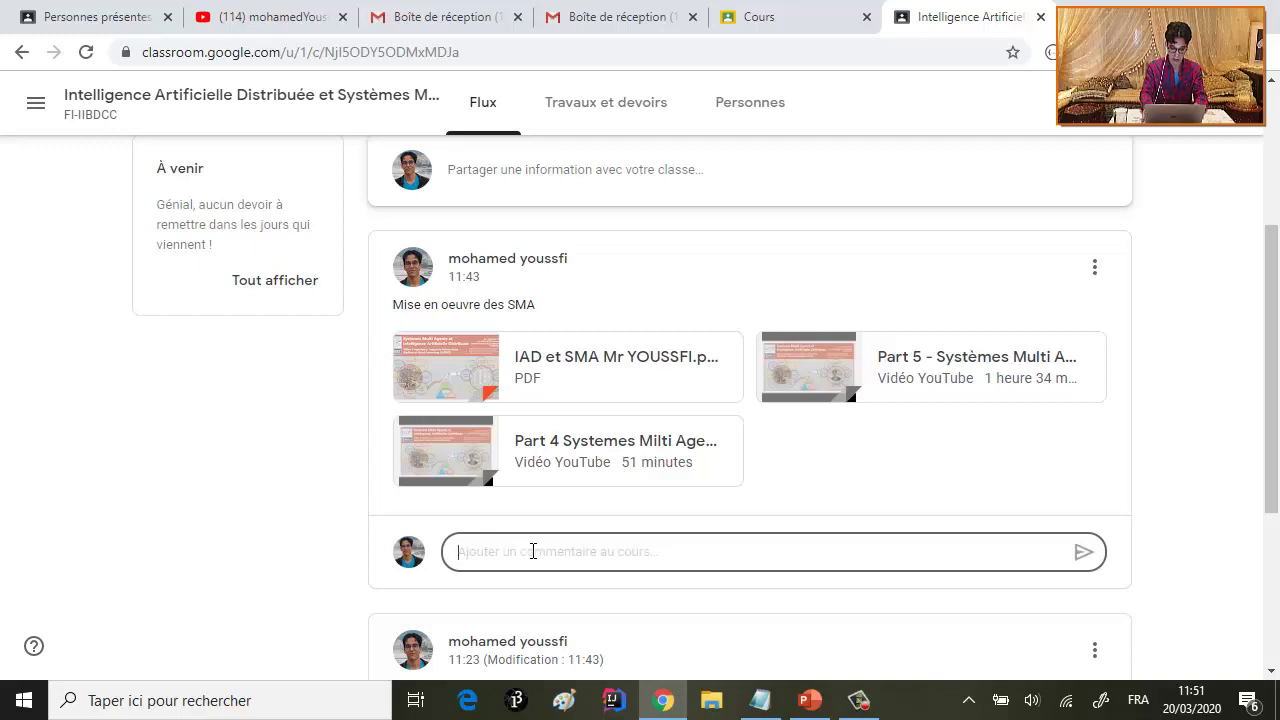
type("Quelle version de J")
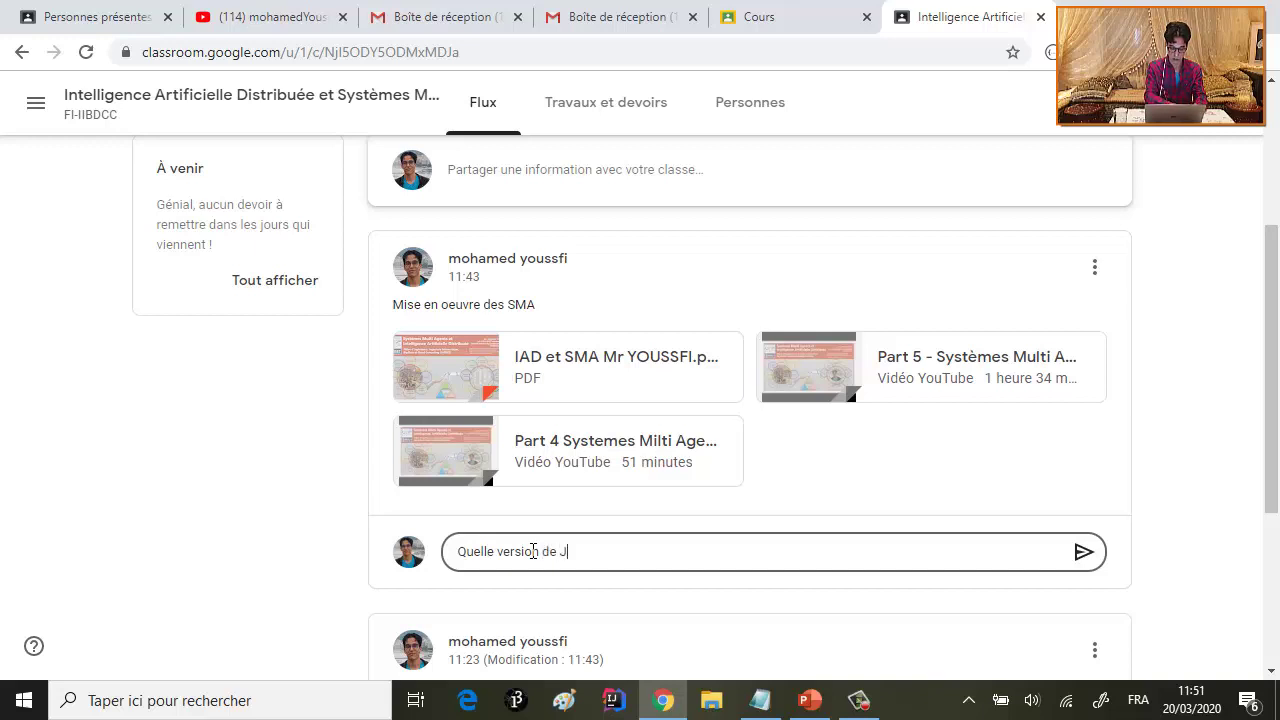
key("BackSpace")
key("BackSpace")
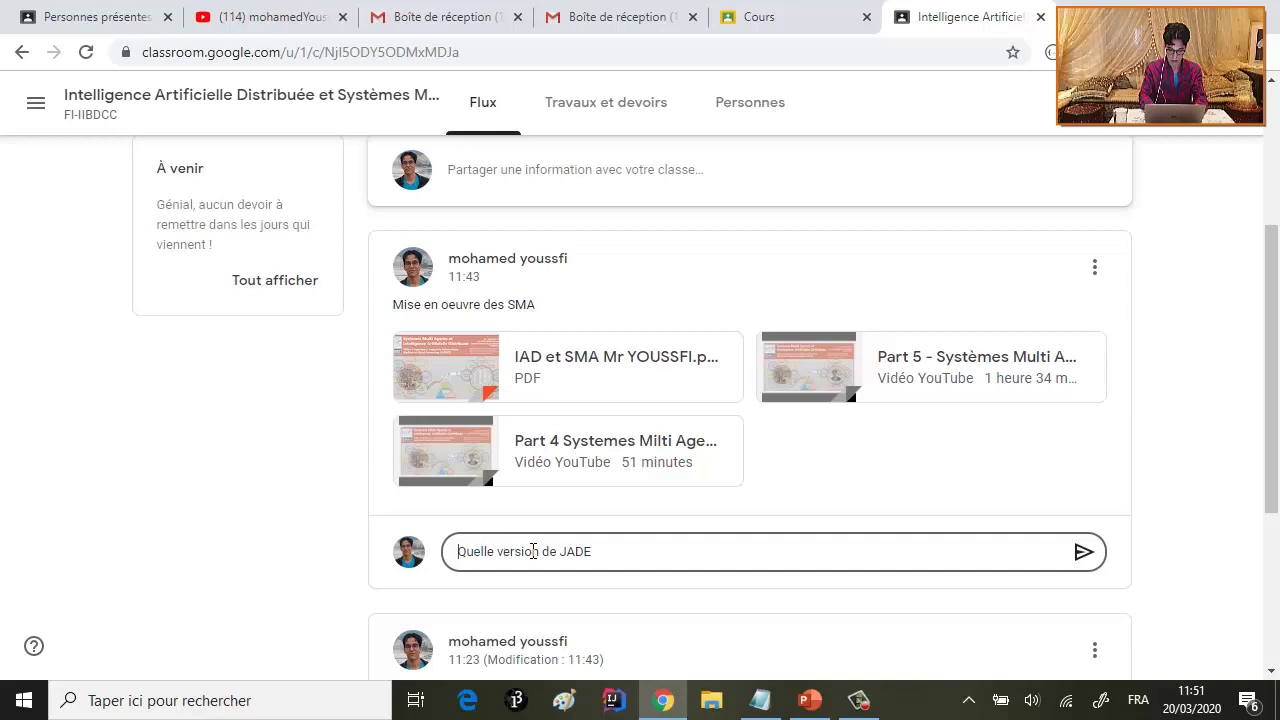
type("Monsieur")
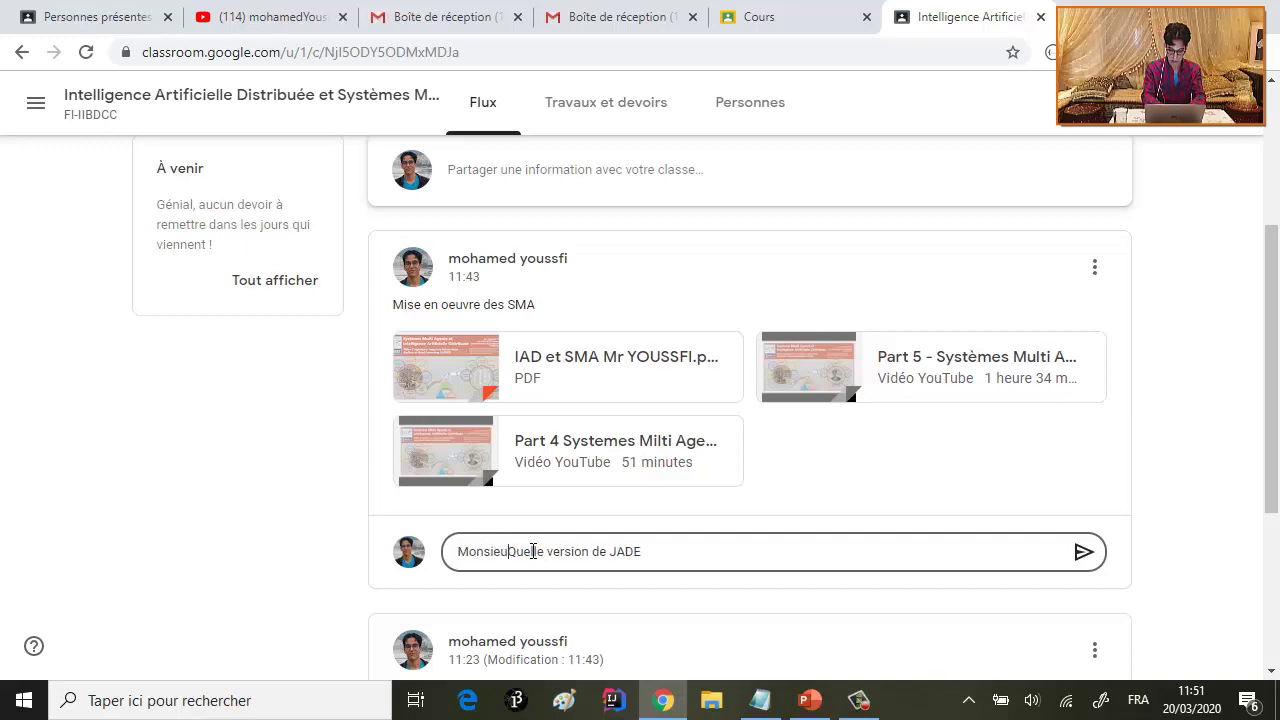
type(", Quelle versio")
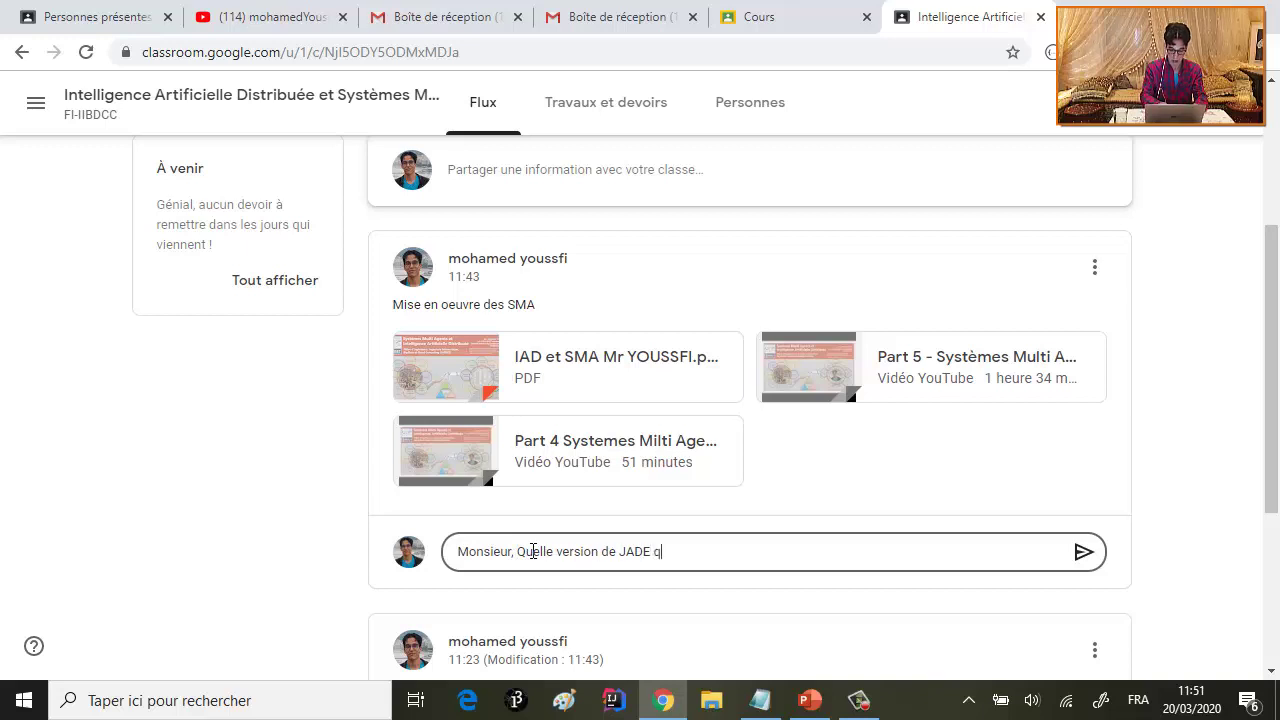
type("n de JADE que nous devr")
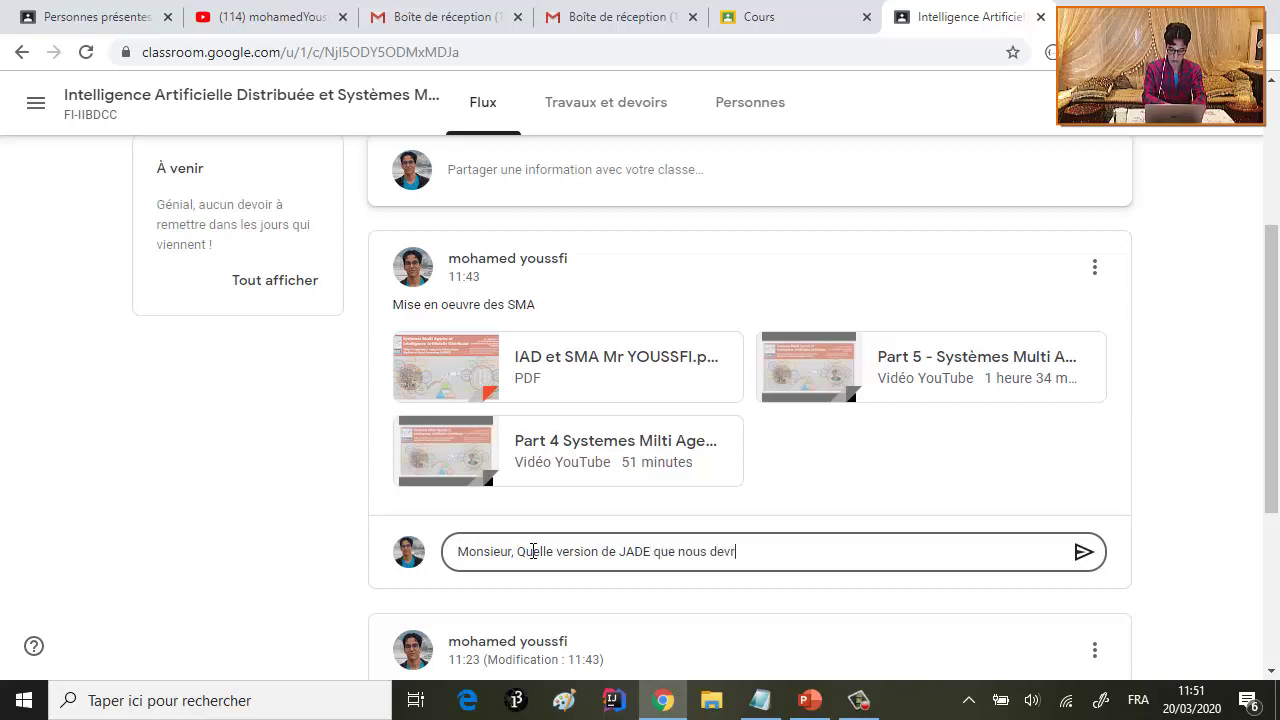
type("ions utiliser?")
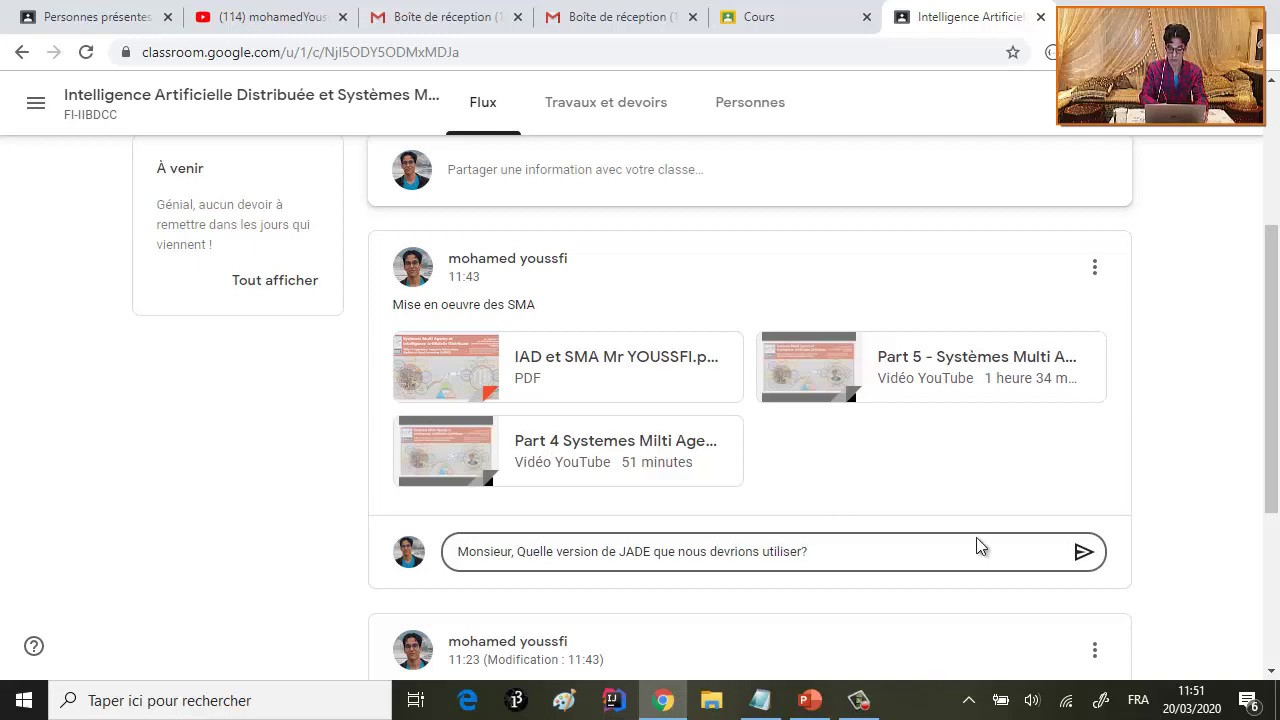
left_click(1081, 559)
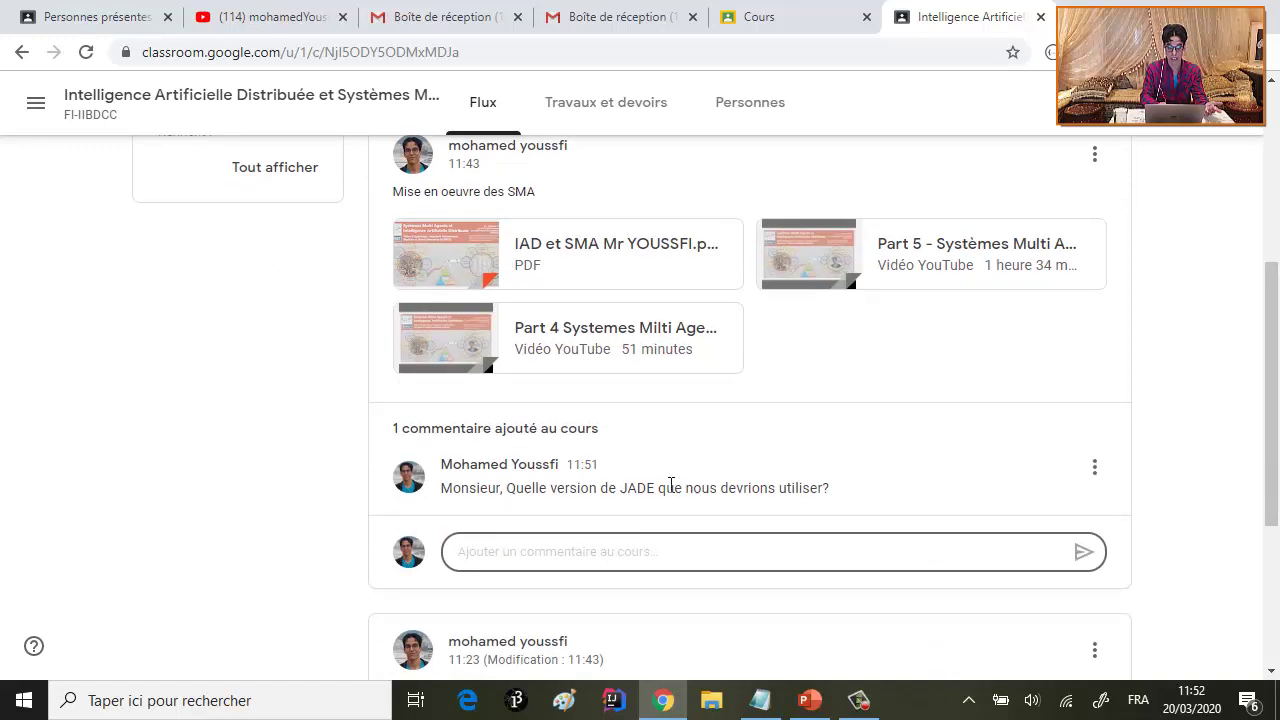
- Reload the teacher's class page and open Flux to see the new question
left_click(145, 22)
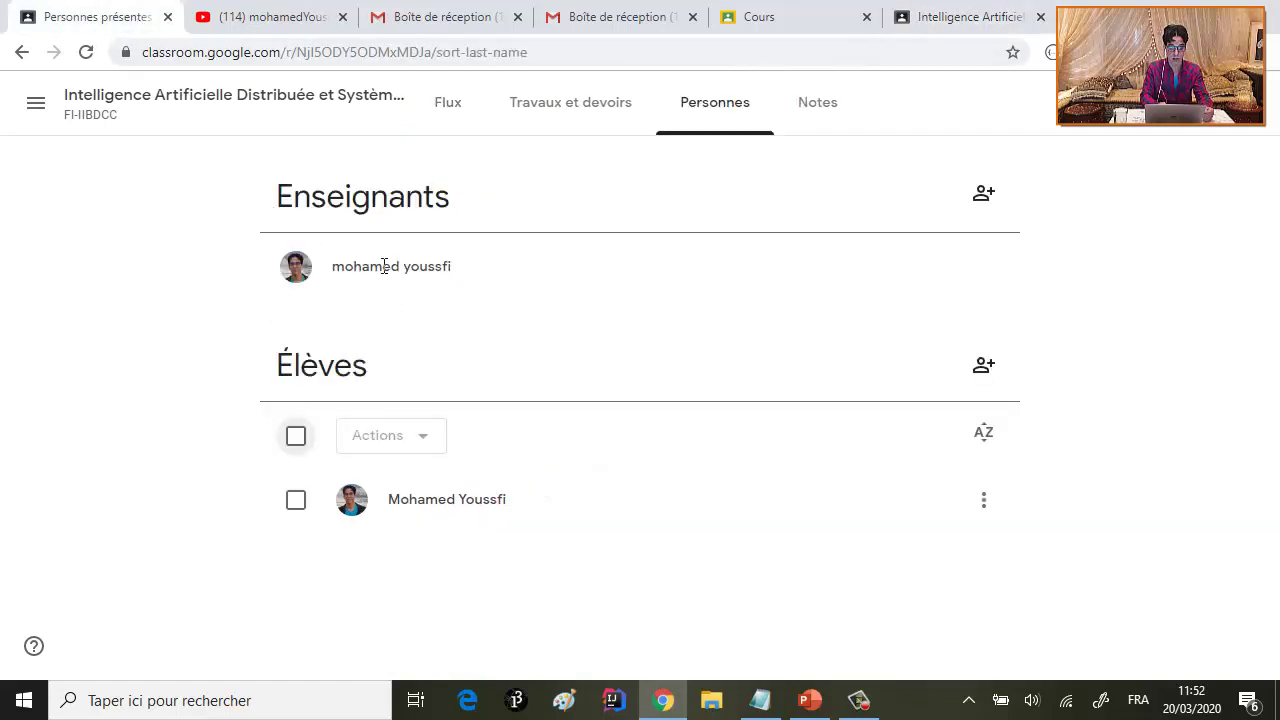
left_click(88, 52)
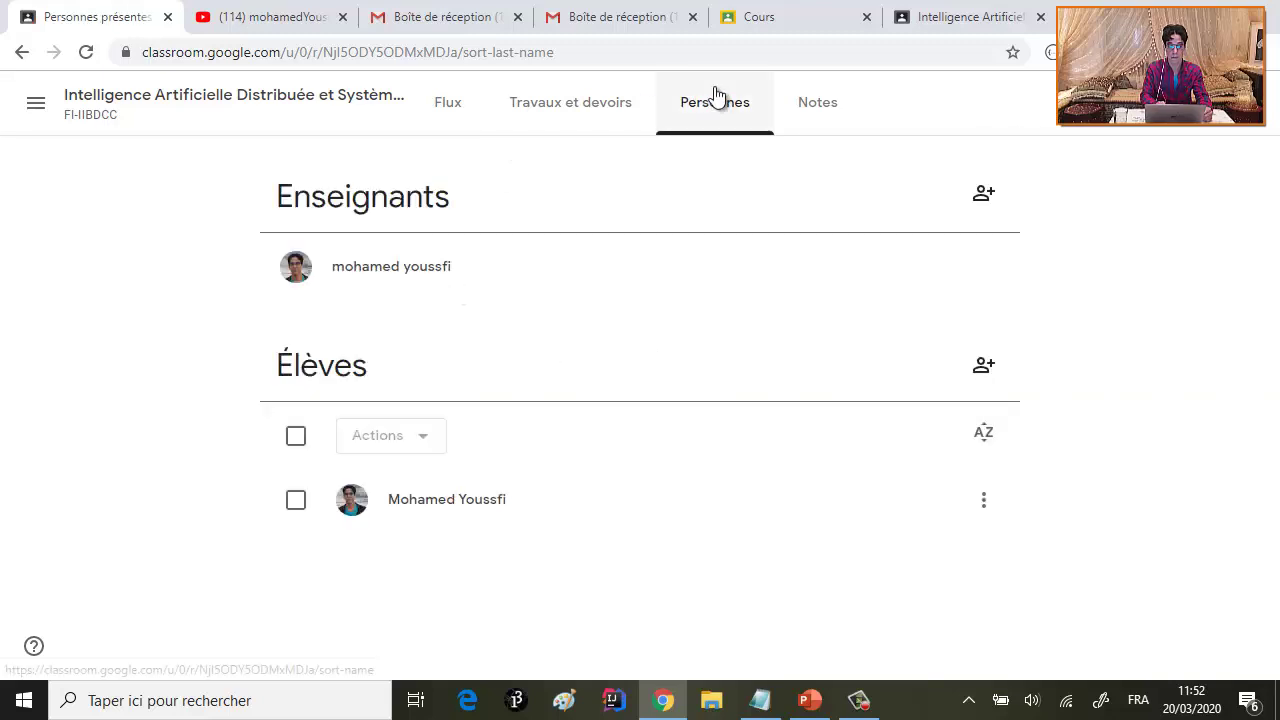
left_click(457, 106)
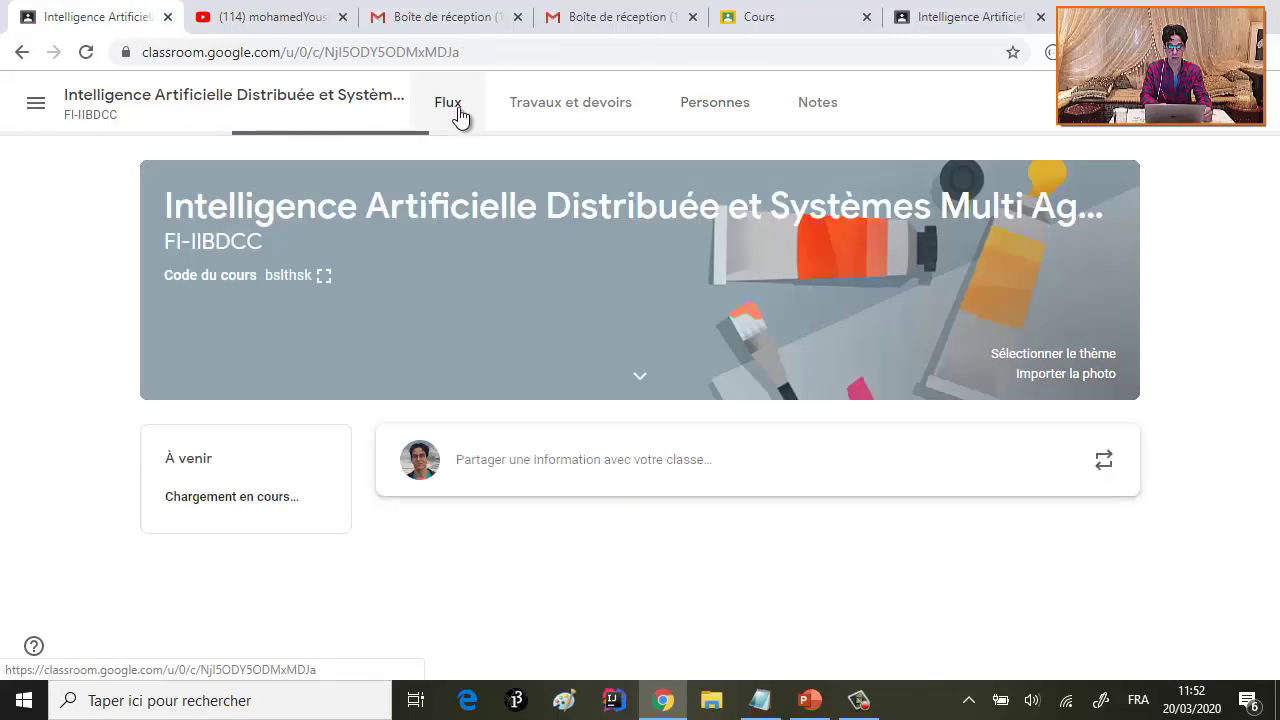
scroll(494, 315, "down", 4)
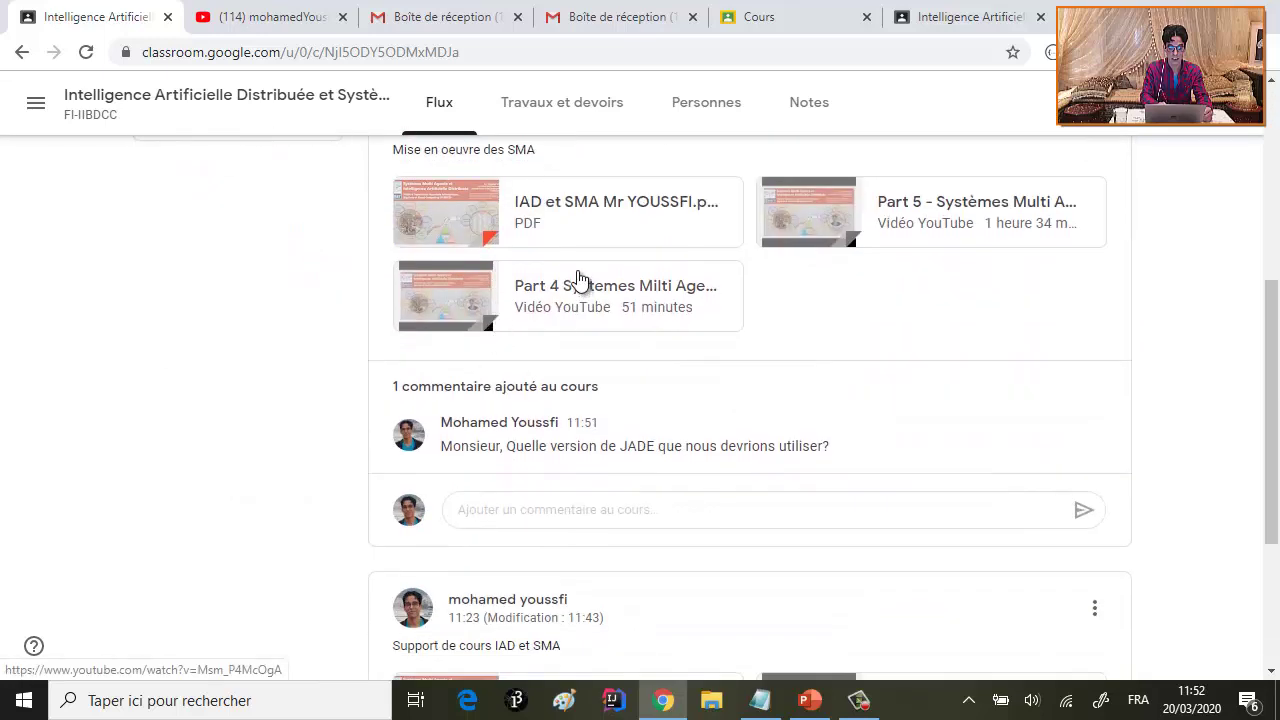
scroll(586, 234, "up", 1)
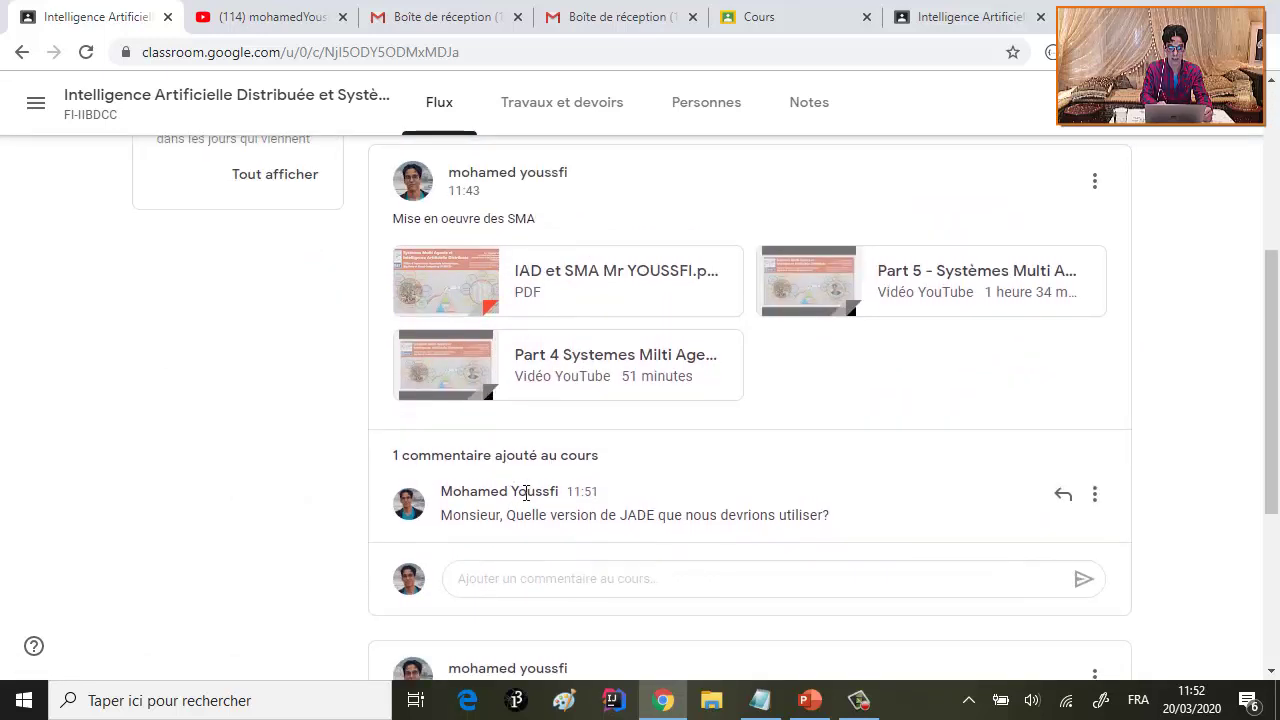
- Reply 'Toute version supérieur à 4' under the Mise en oeuvre des SMA post
left_click_drag(446, 512, 861, 537)
left_click(568, 588)
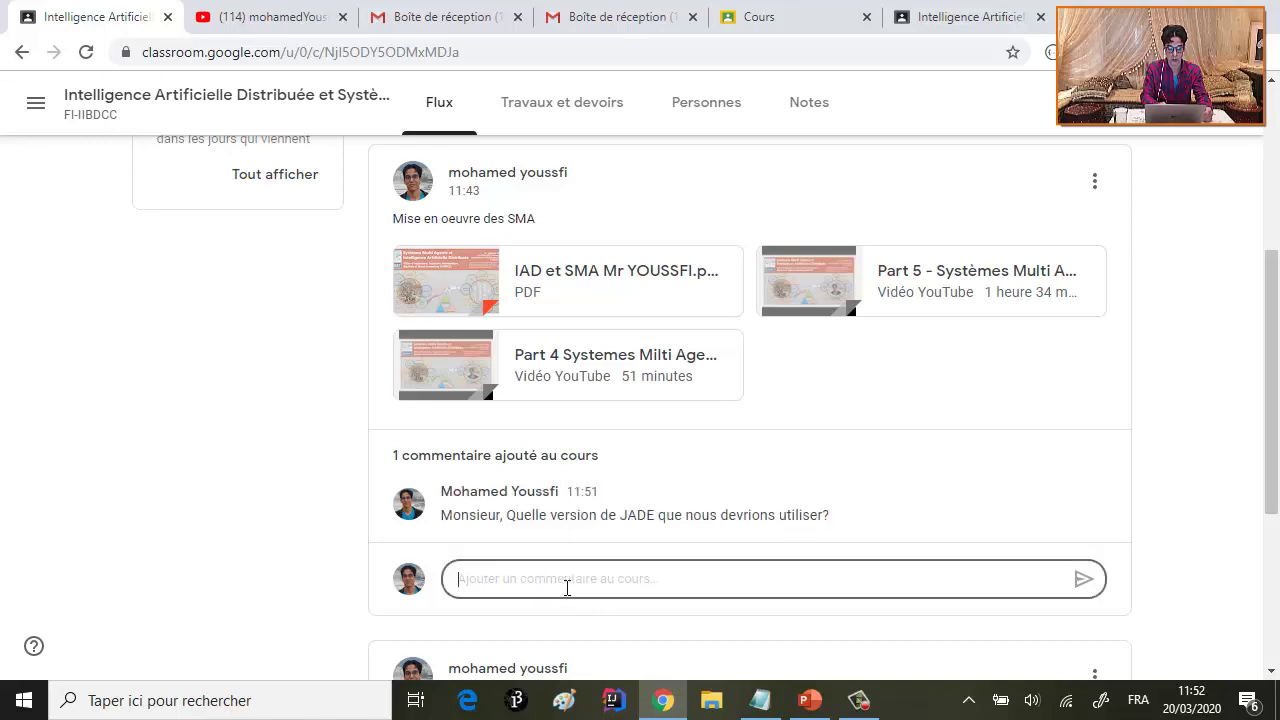
type("Utiliser la version 4.1")
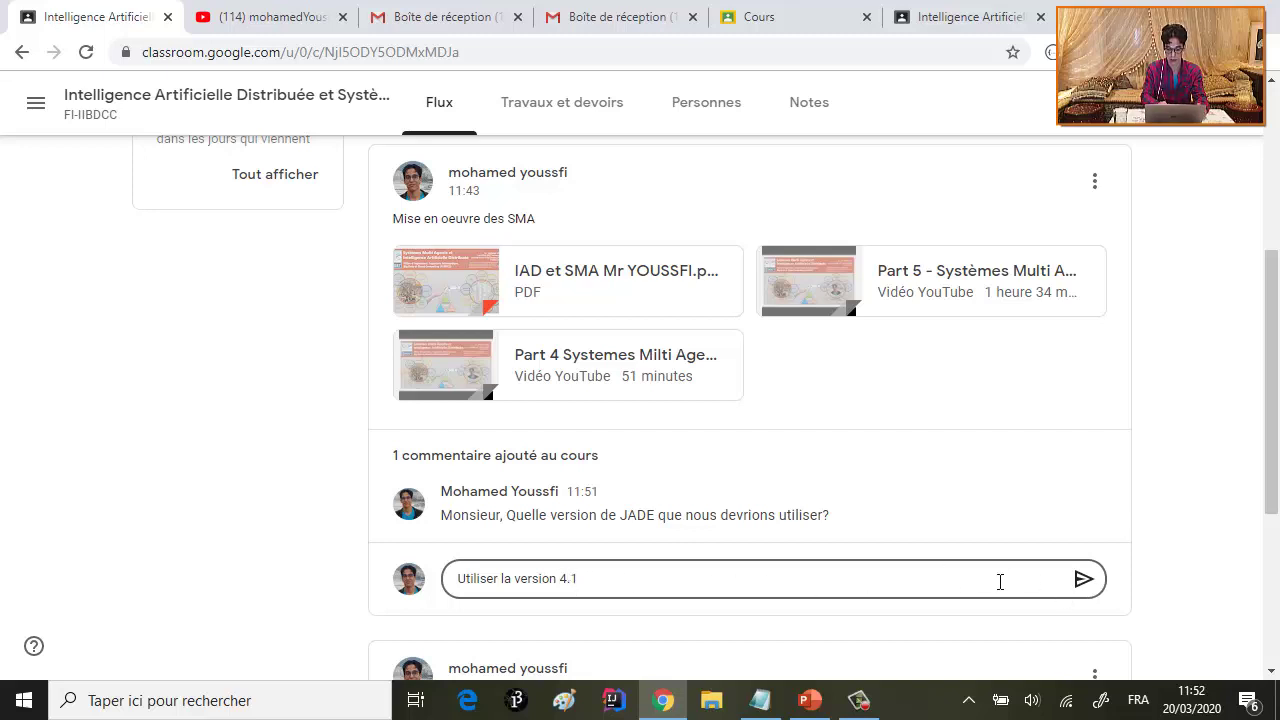
key("ctrl+a")
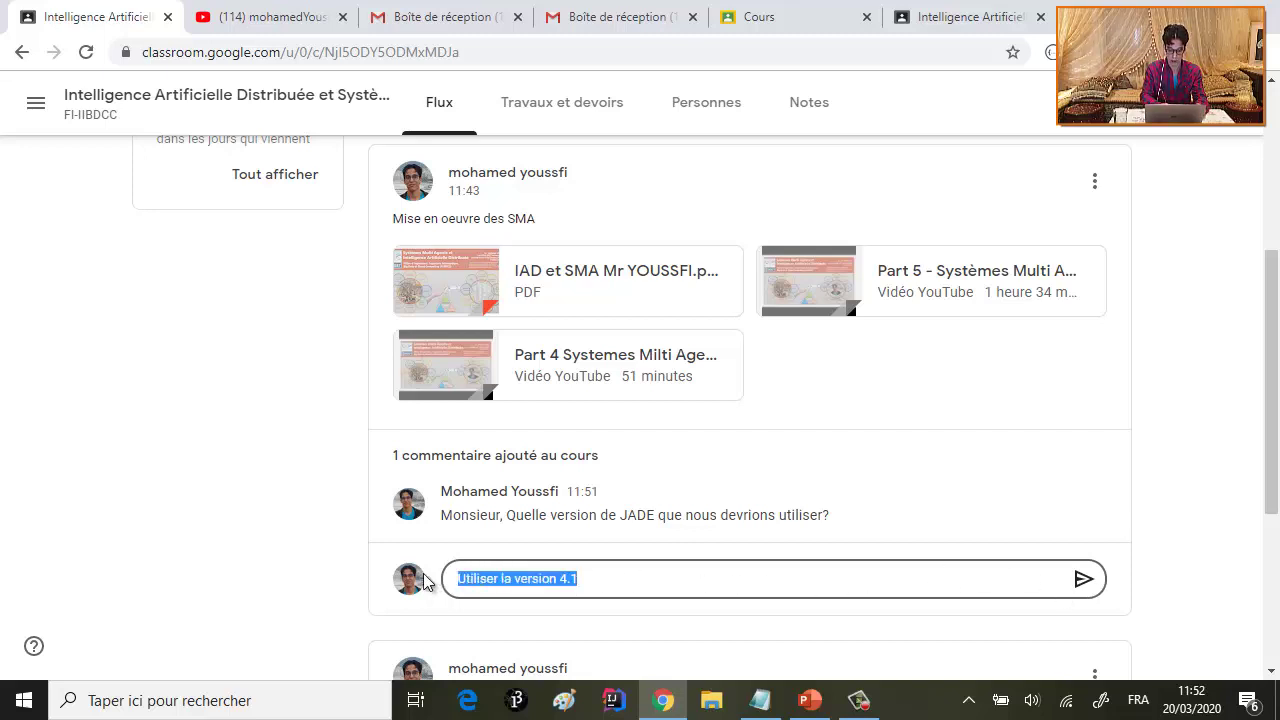
type("Toute version supé")
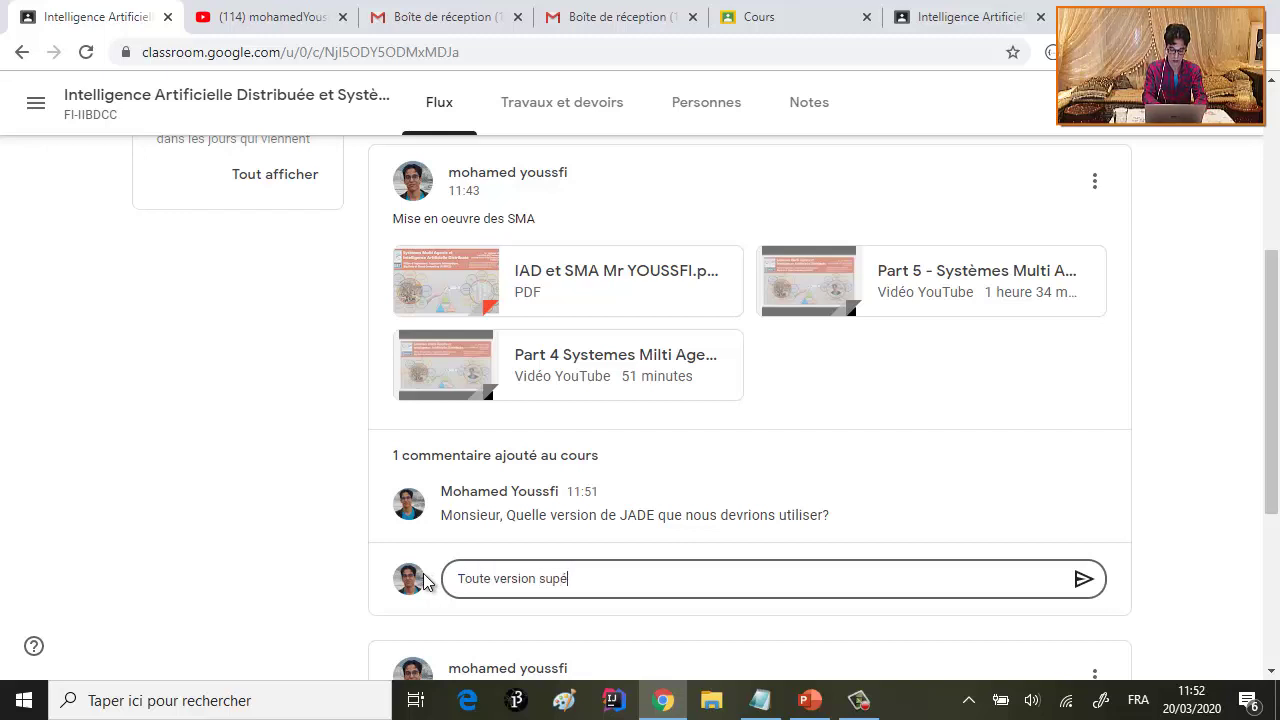
type("rieur à 4")
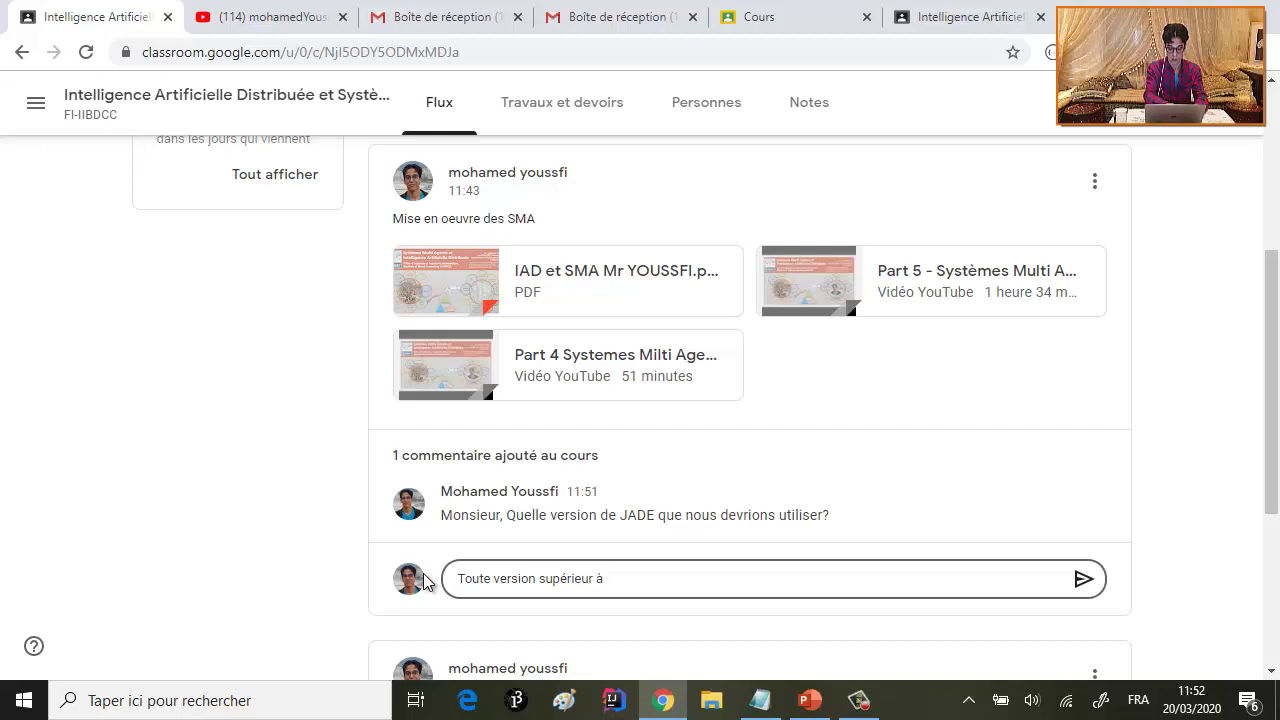
left_click(1082, 580)
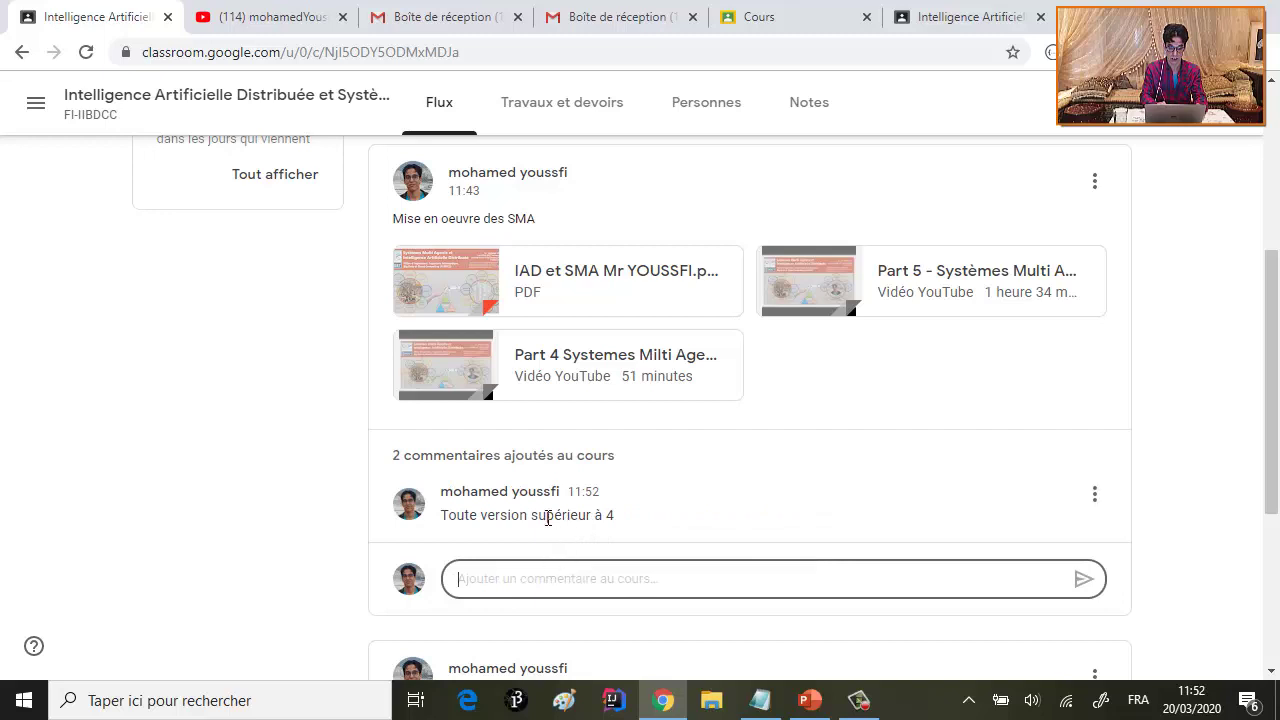
scroll(547, 520, "down", 2)
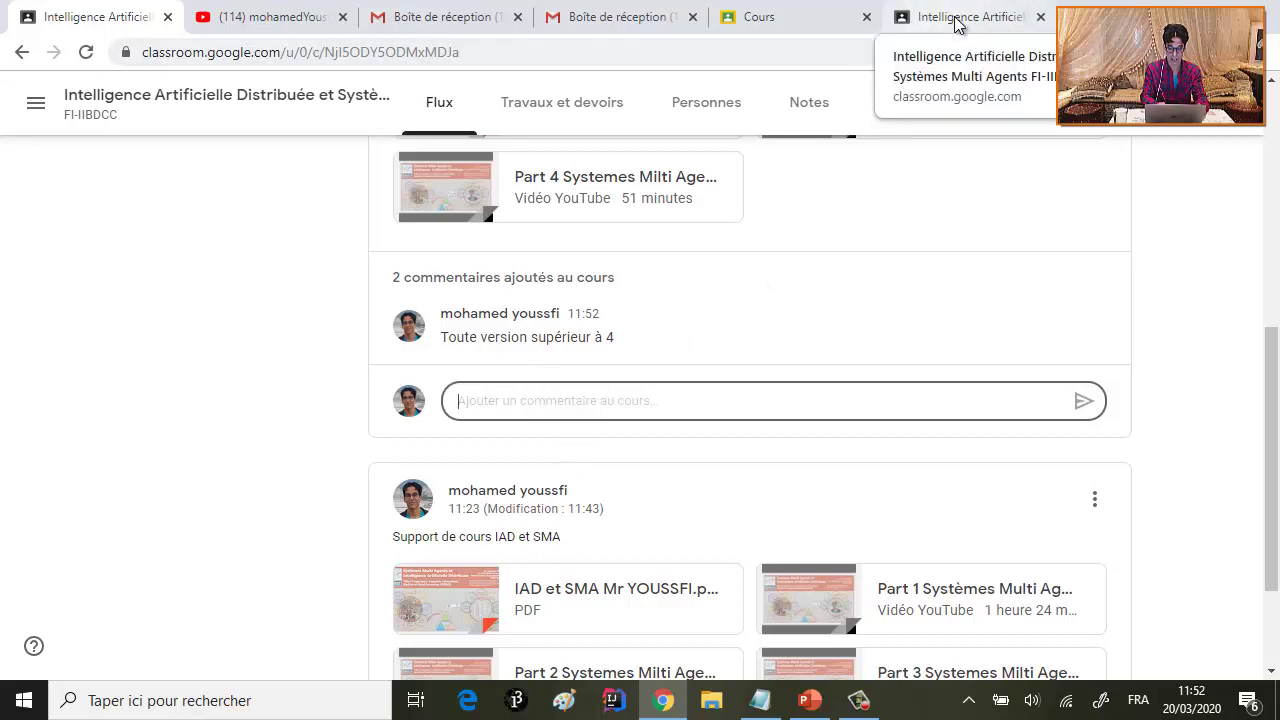
- Expand the SMA post's comment thread in the student tab to show both comments
left_click(955, 22)
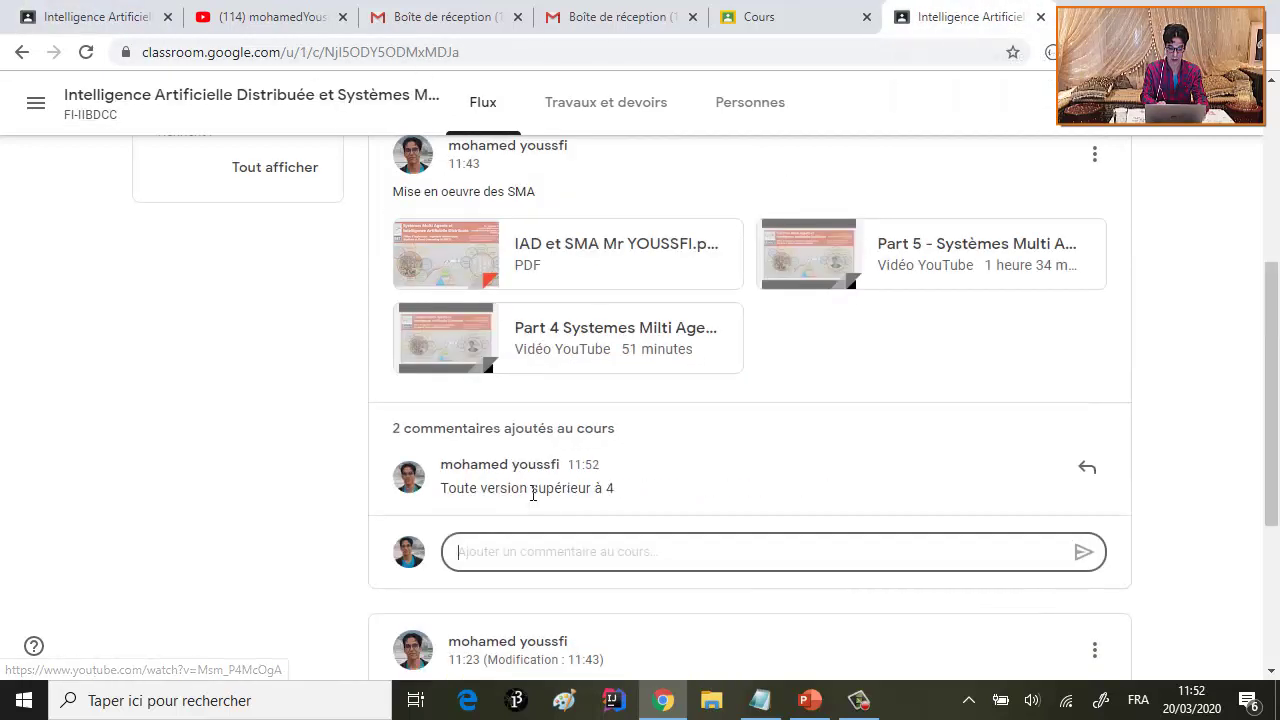
scroll(545, 485, "down", 2)
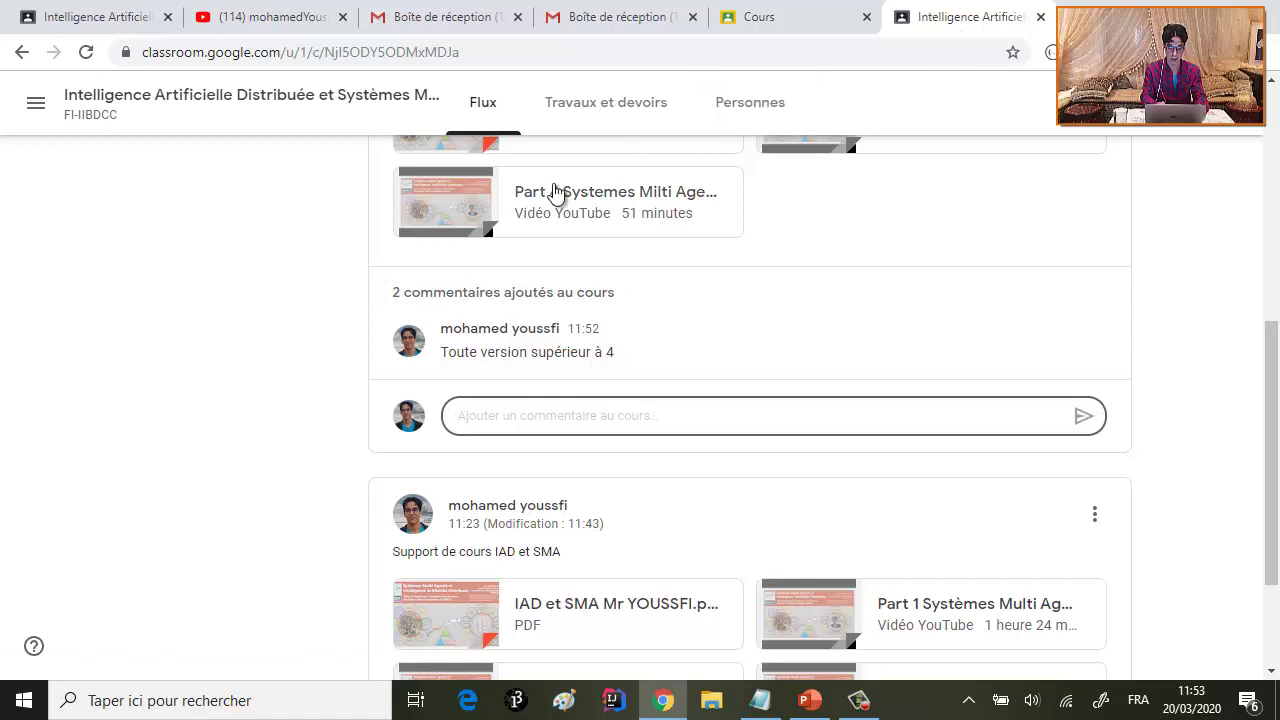
scroll(471, 320, "up", 1)
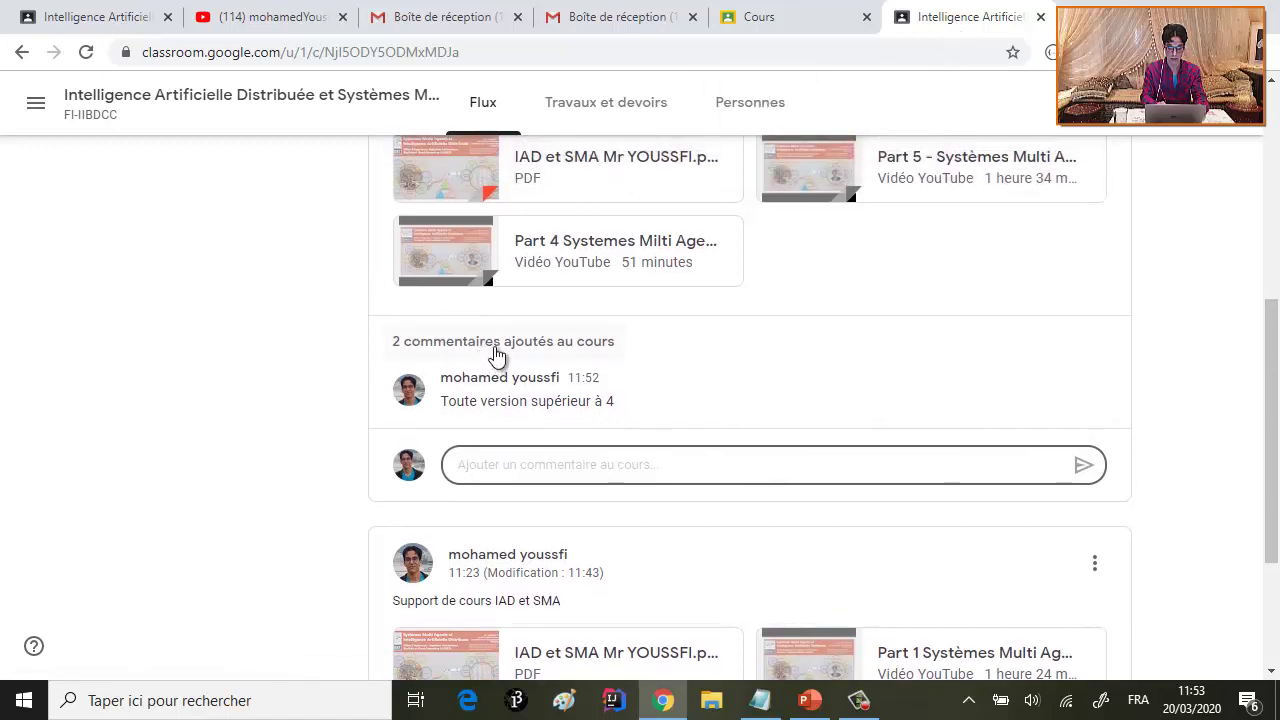
left_click(497, 350)
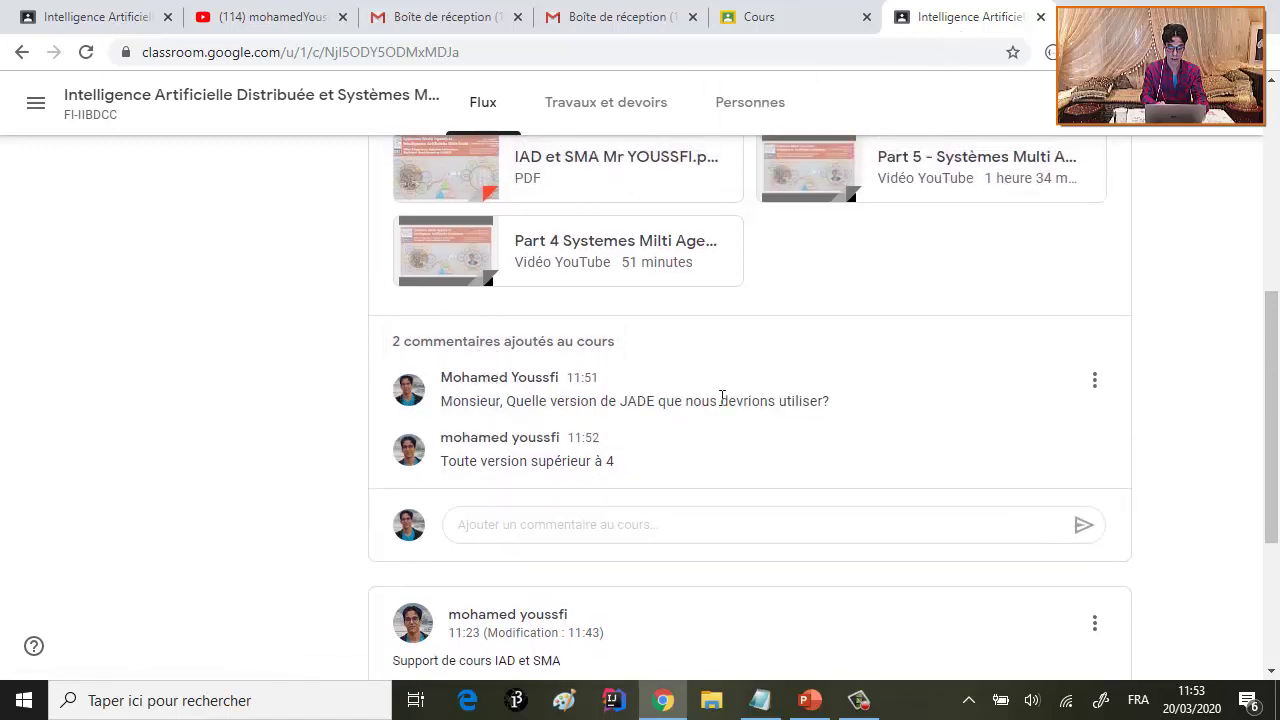
- Scroll through the Flux stream in the teacher's tab
left_click(123, 22)
scroll(547, 370, "up", 4)
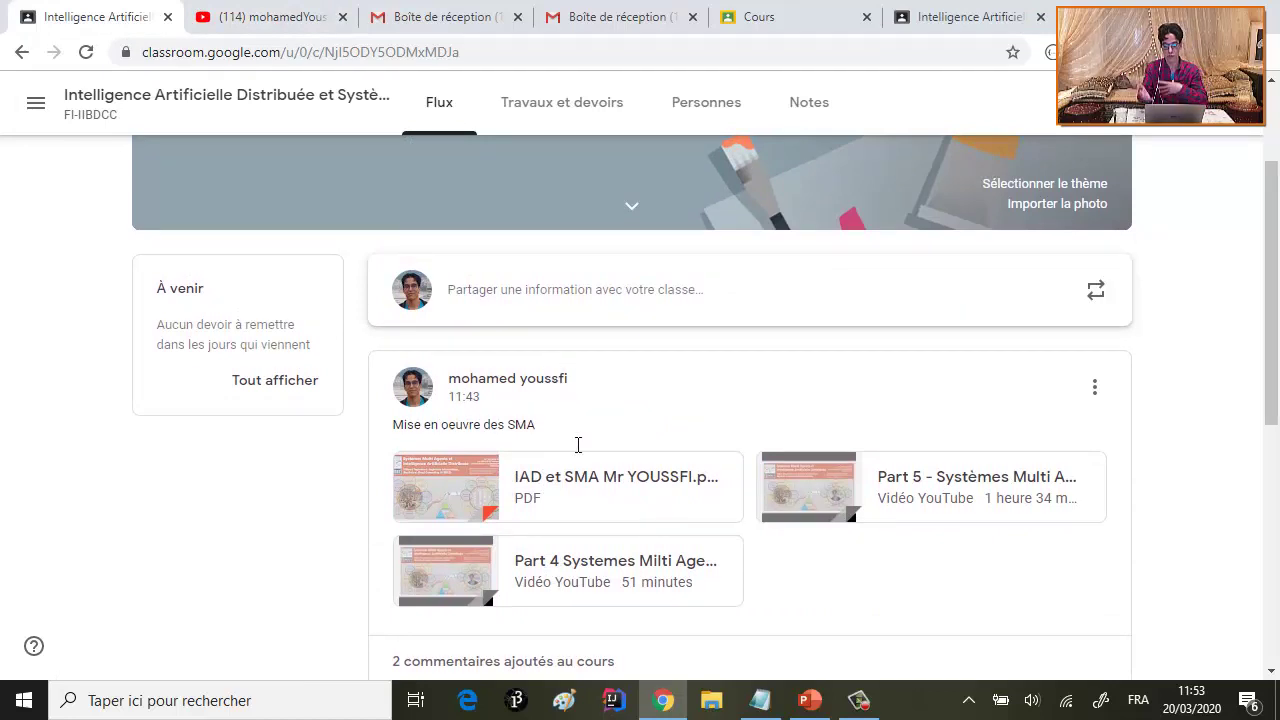
scroll(617, 557, "down", 2)
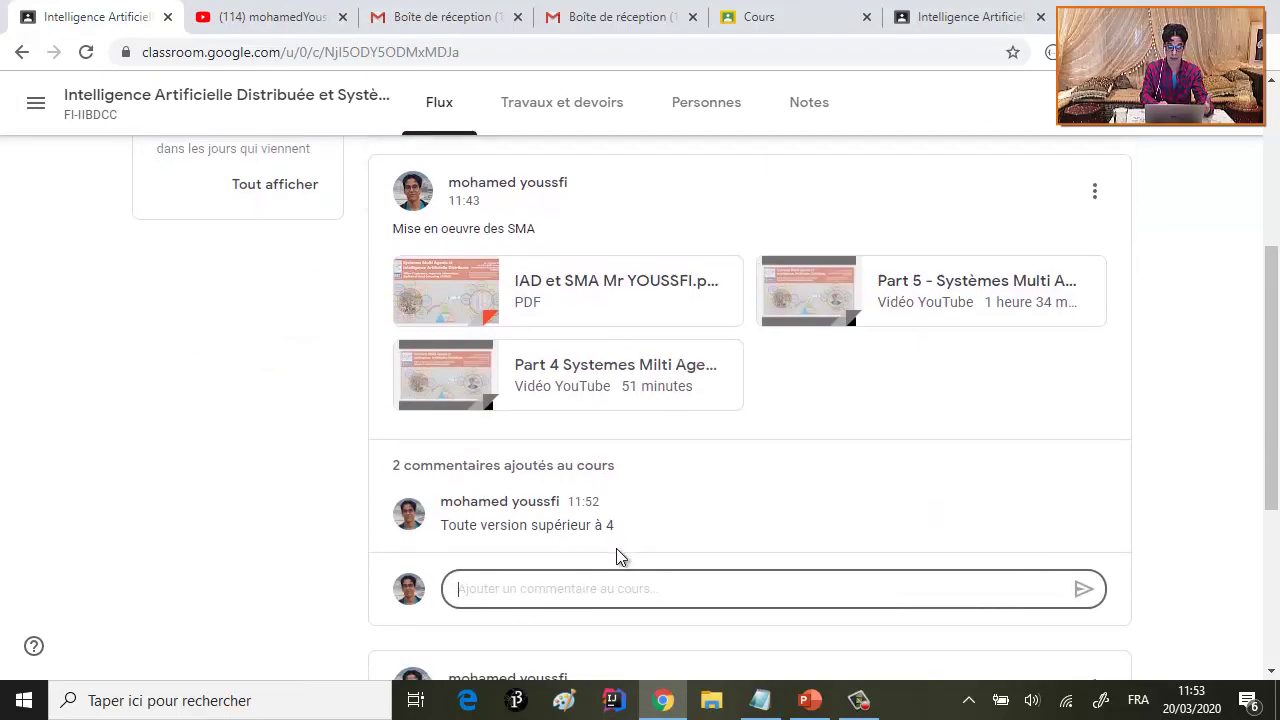
scroll(616, 548, "down", 4)
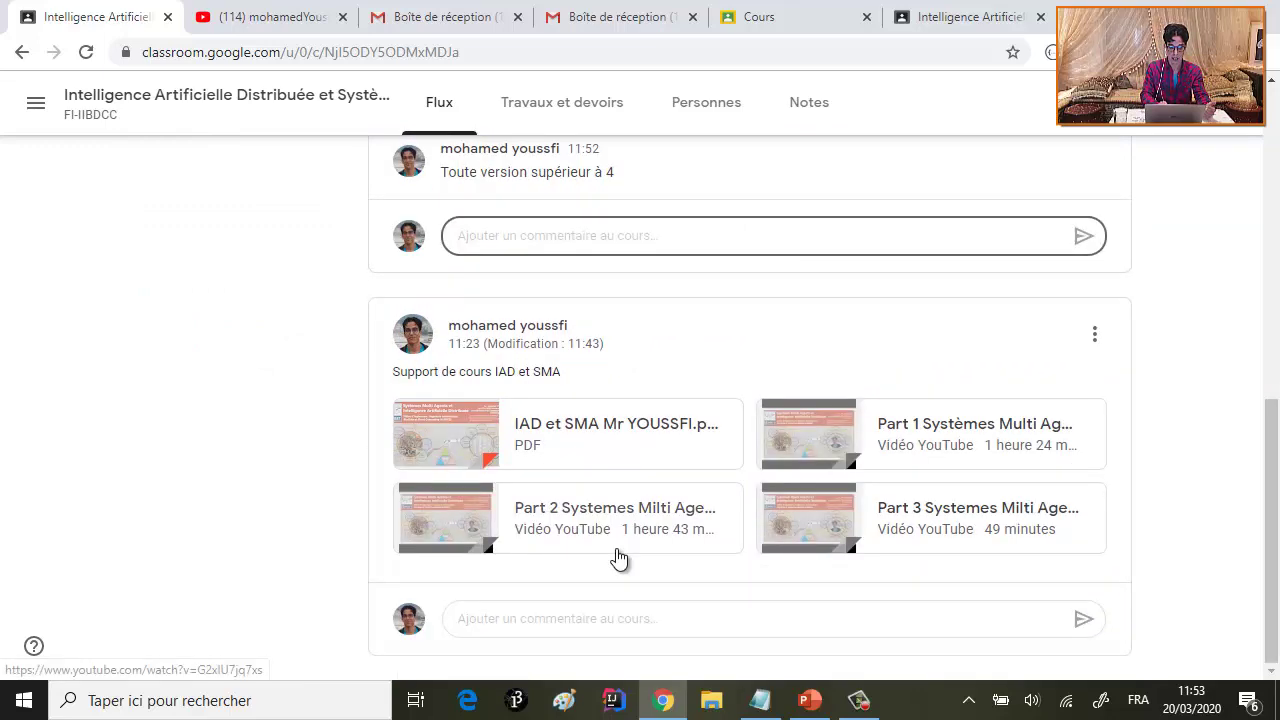
scroll(647, 371, "up", 3)
scroll(645, 372, "up", 5)
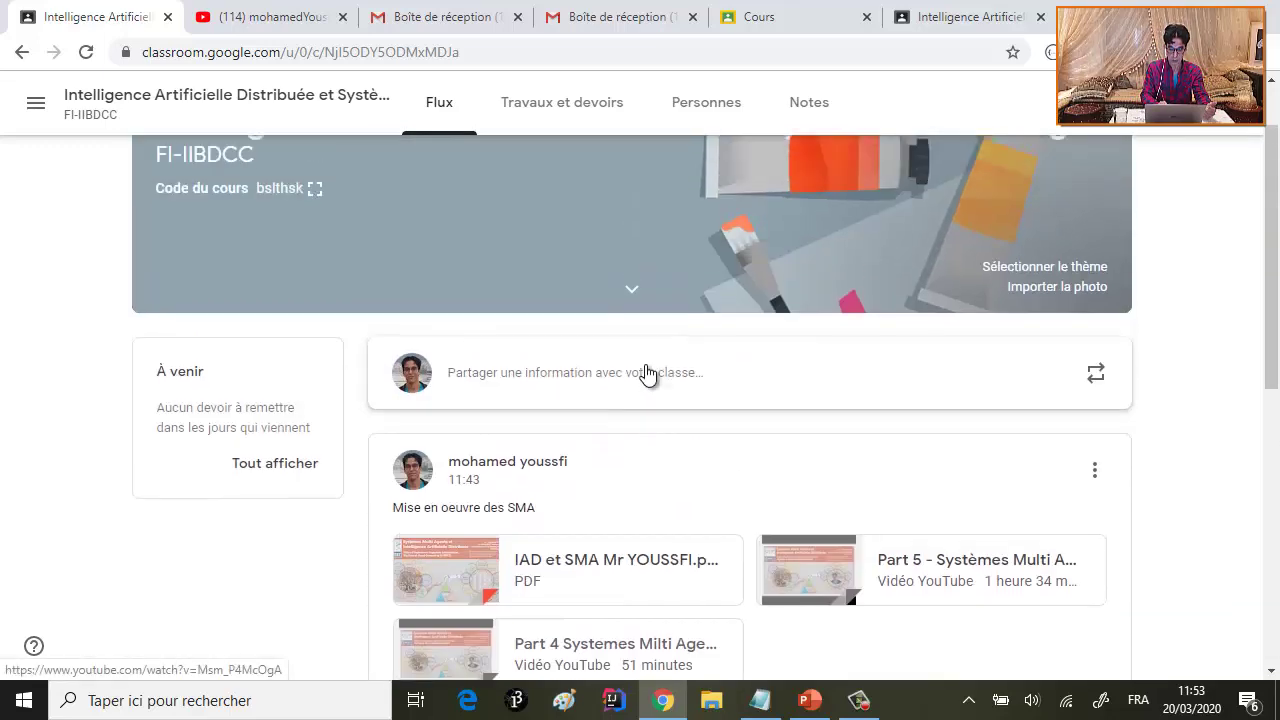
scroll(680, 506, "down", 4)
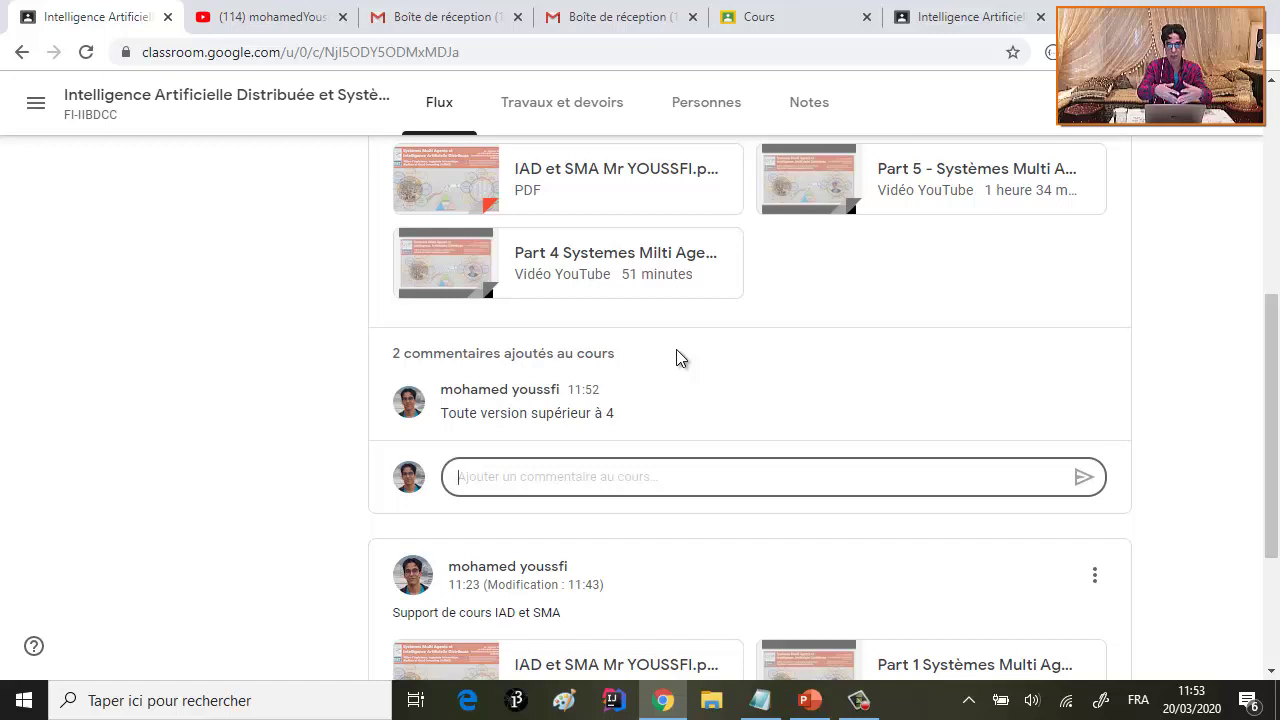
- In Personnes, select the single student and apply 'Bloquer les posts et commentaires'
left_click(698, 107)
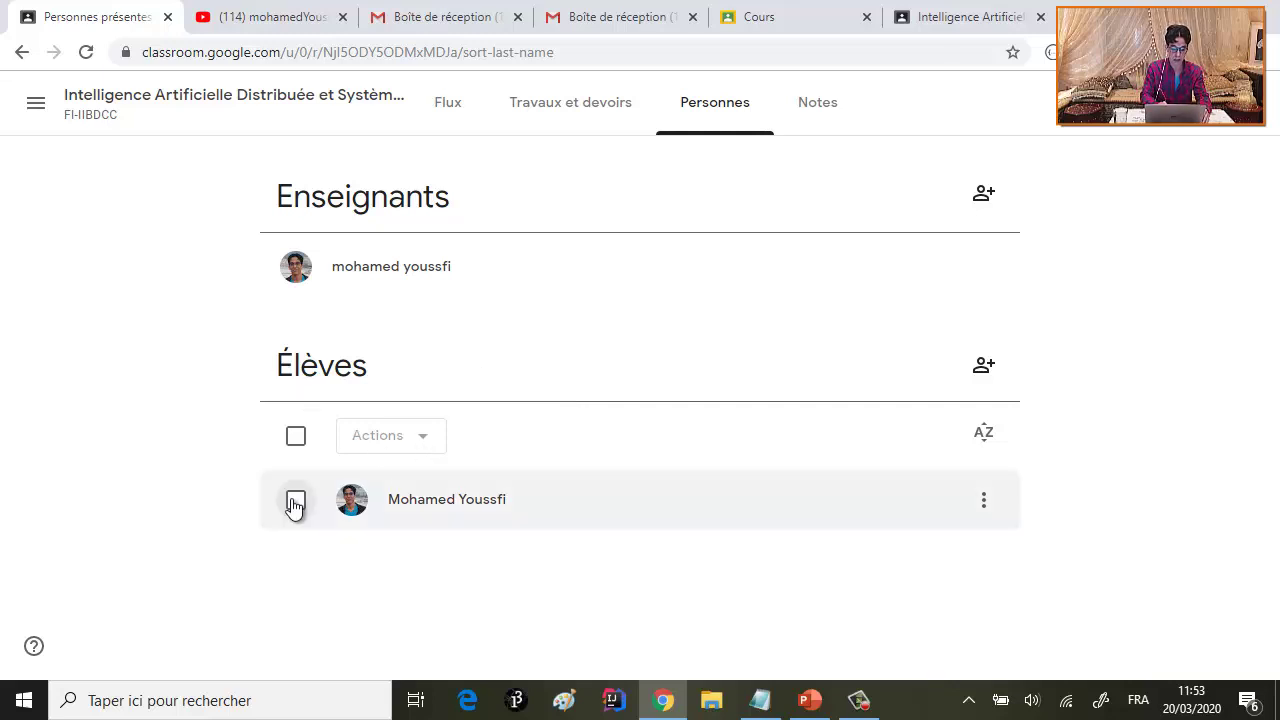
left_click(298, 438)
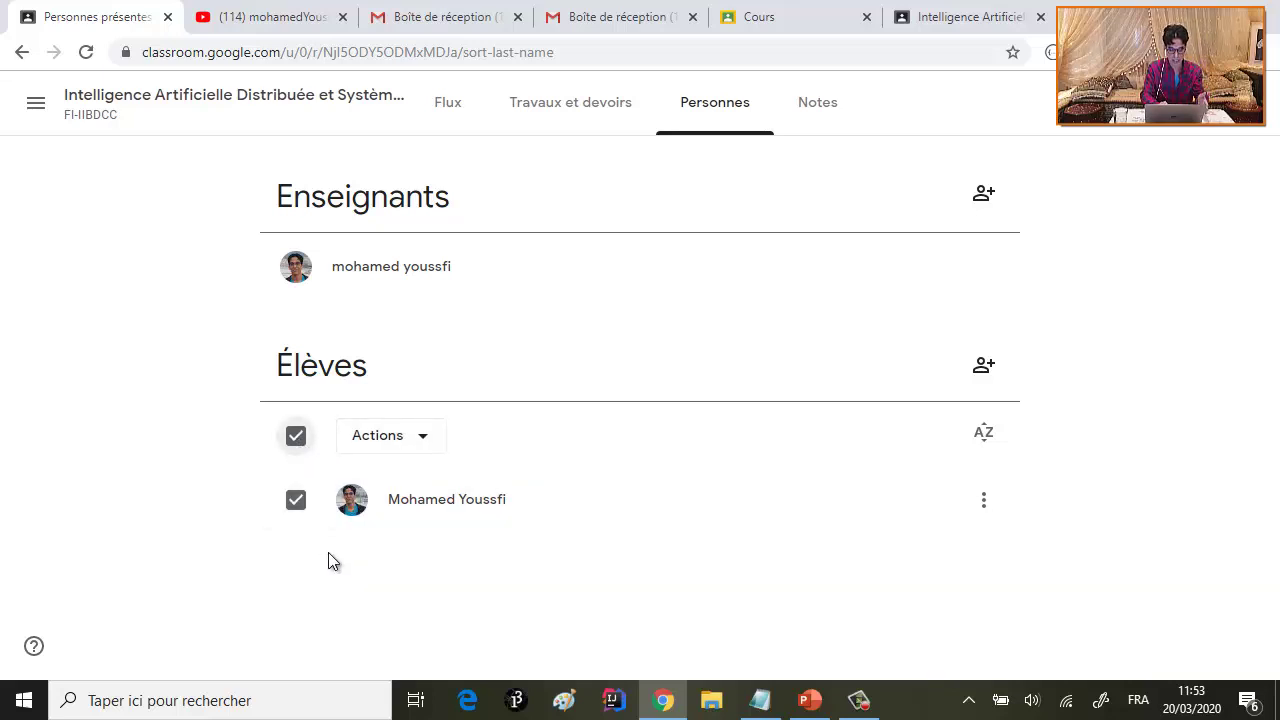
left_click(297, 438)
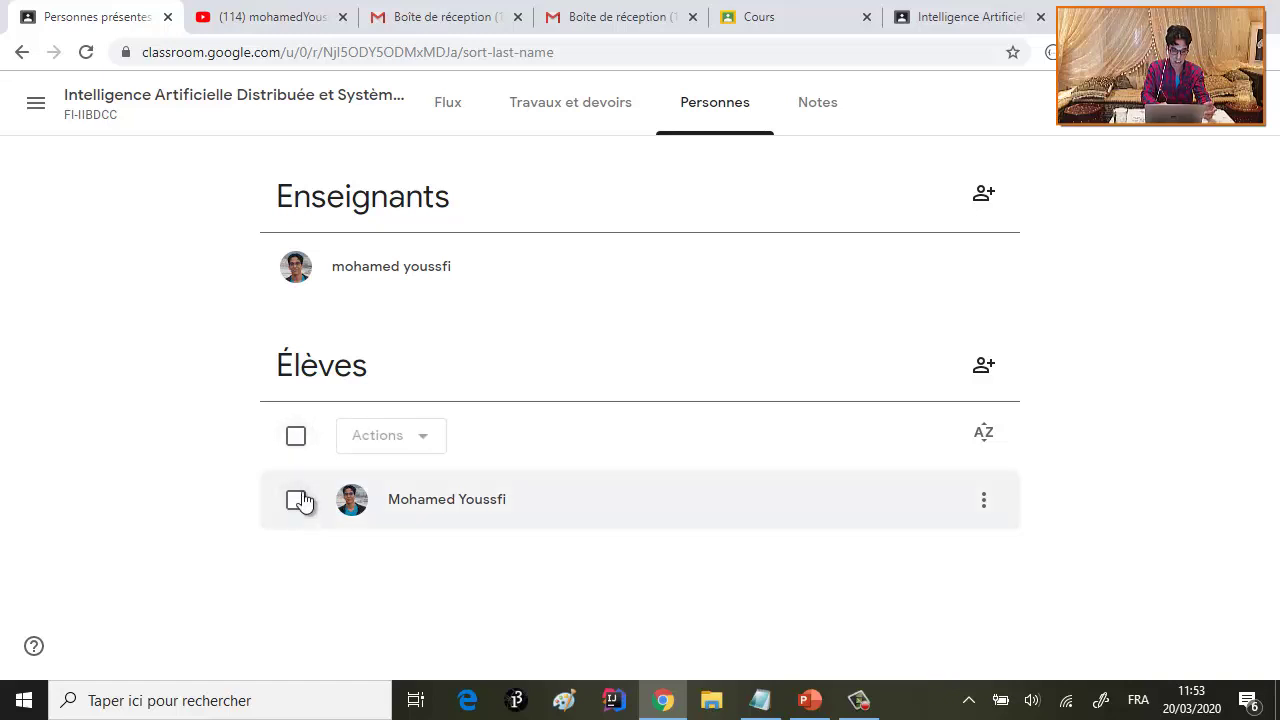
left_click(296, 501)
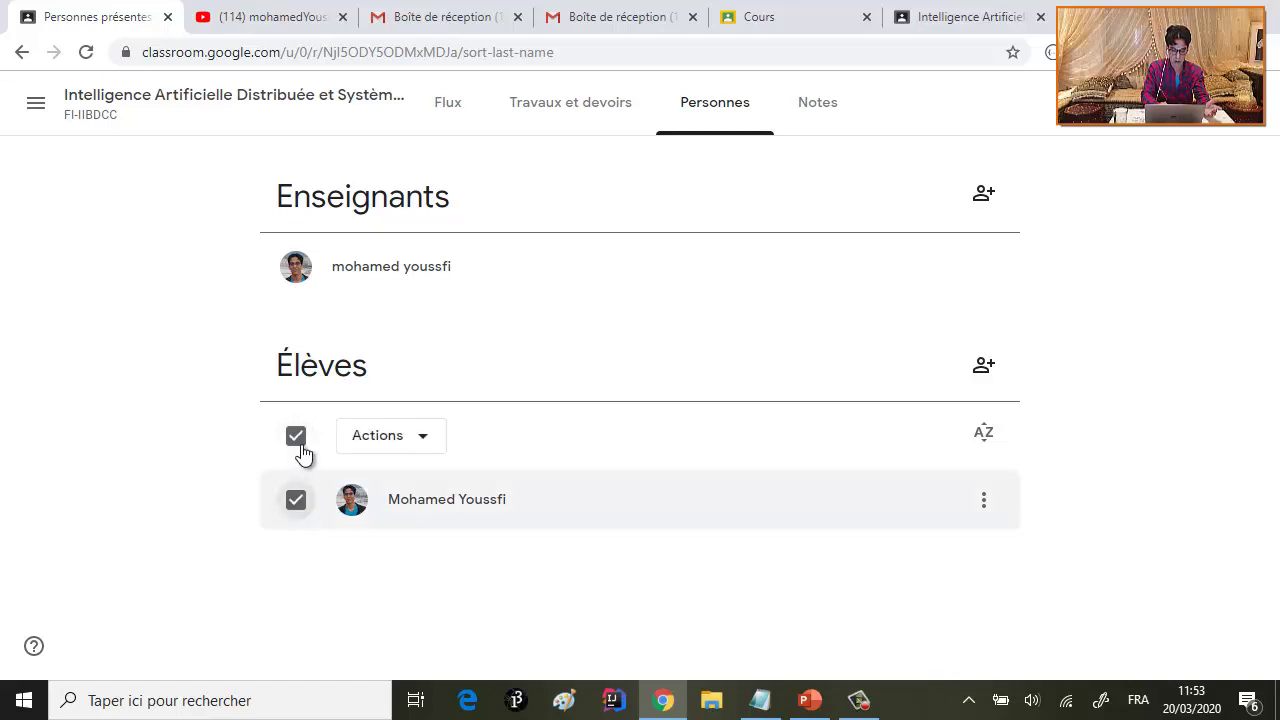
left_click(421, 446)
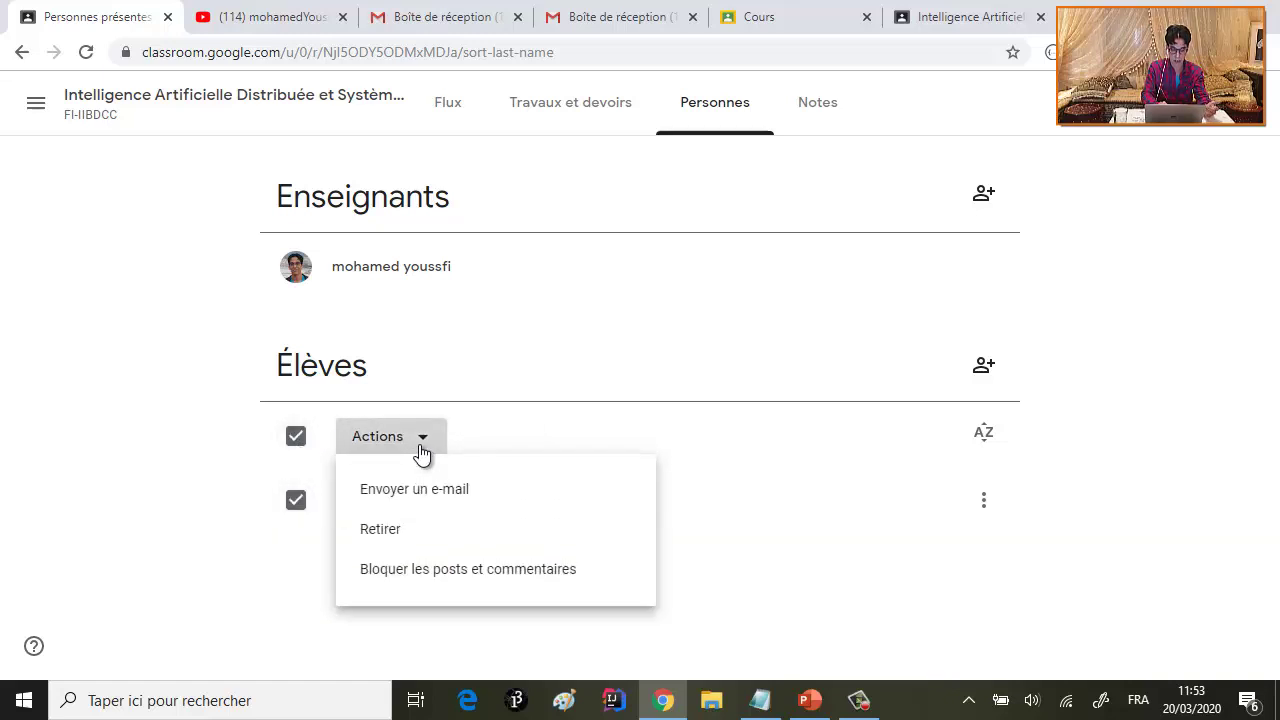
left_click(462, 576)
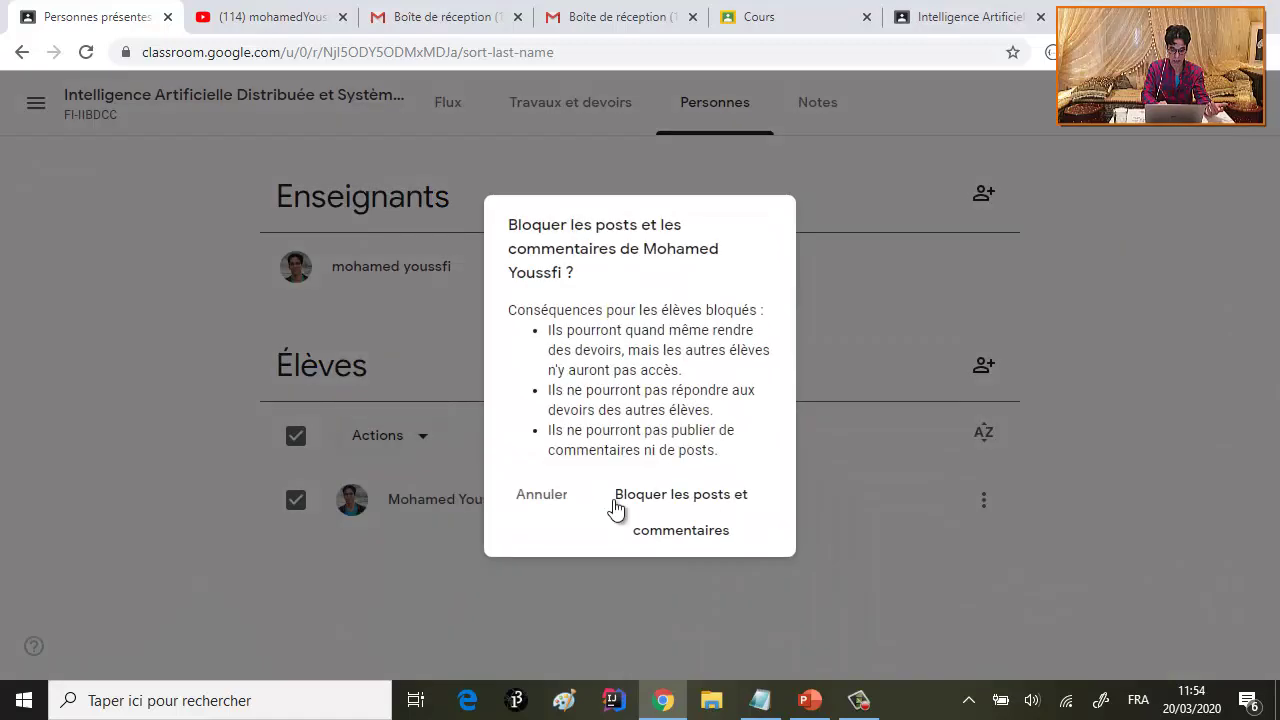
left_click(679, 505)
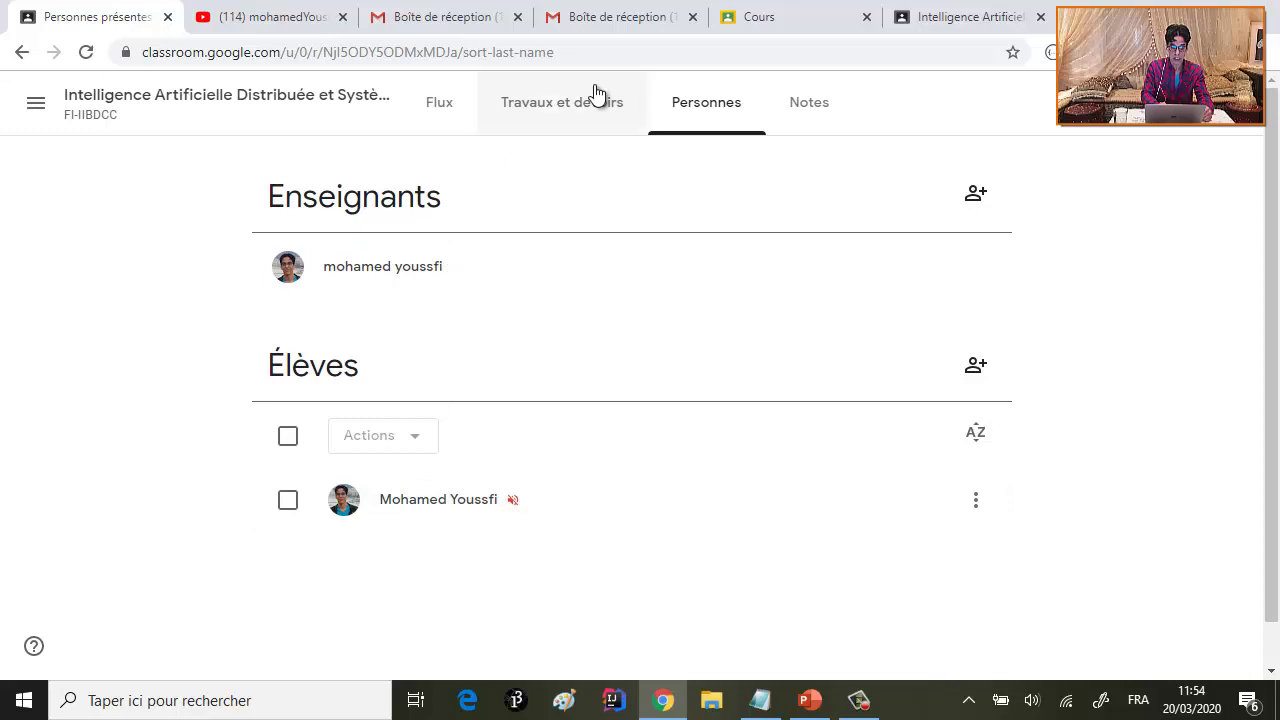
left_click(450, 115)
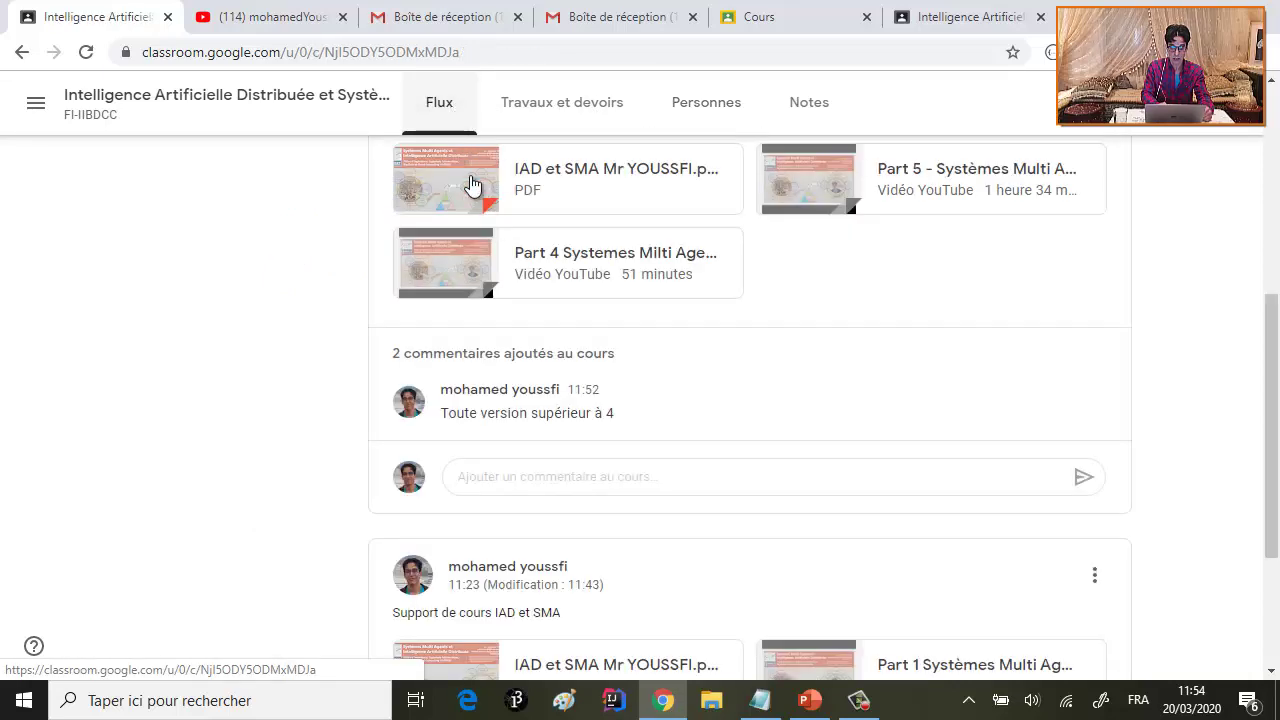
left_click(514, 484)
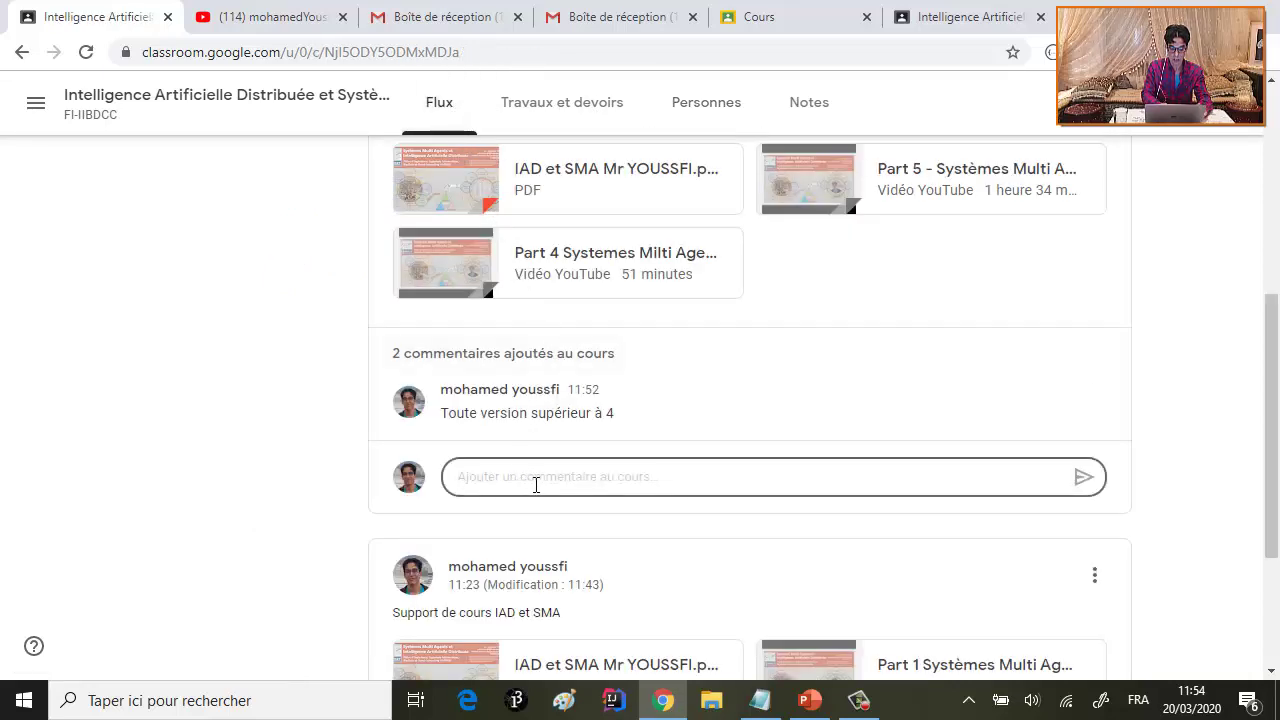
type("ghjghgj")
key("Return")
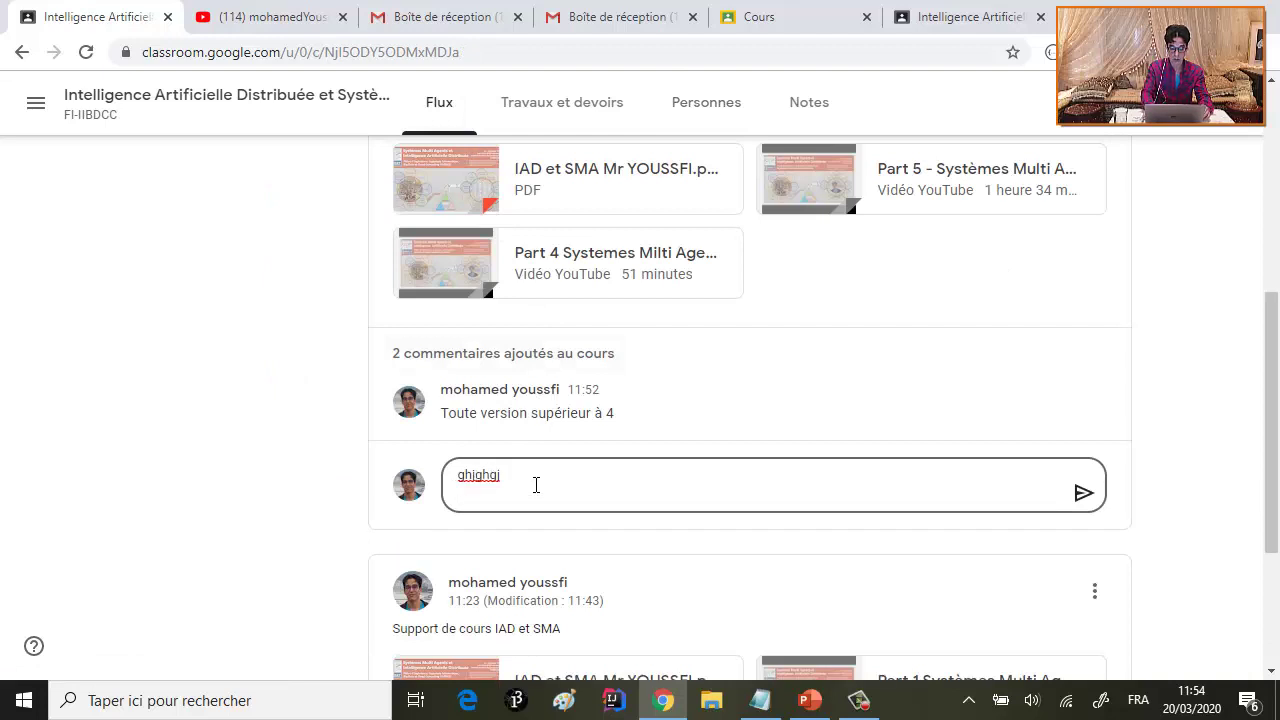
key("BackSpace")
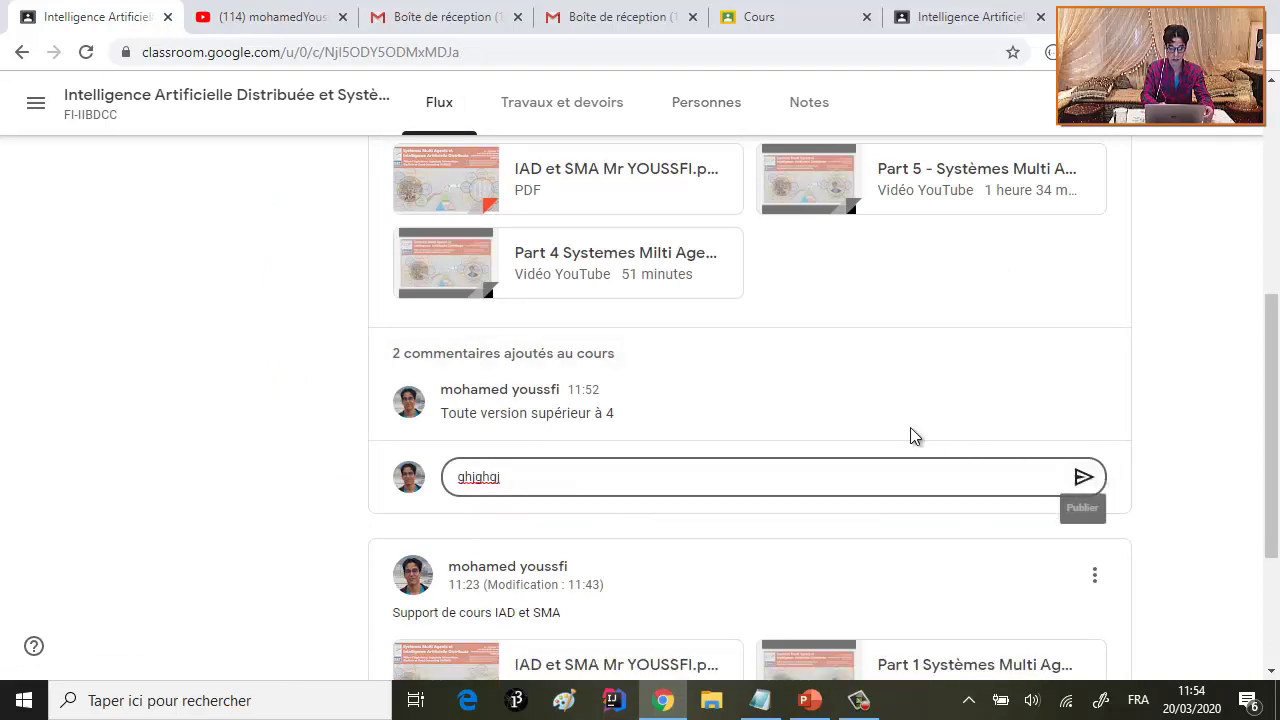
left_click(86, 52)
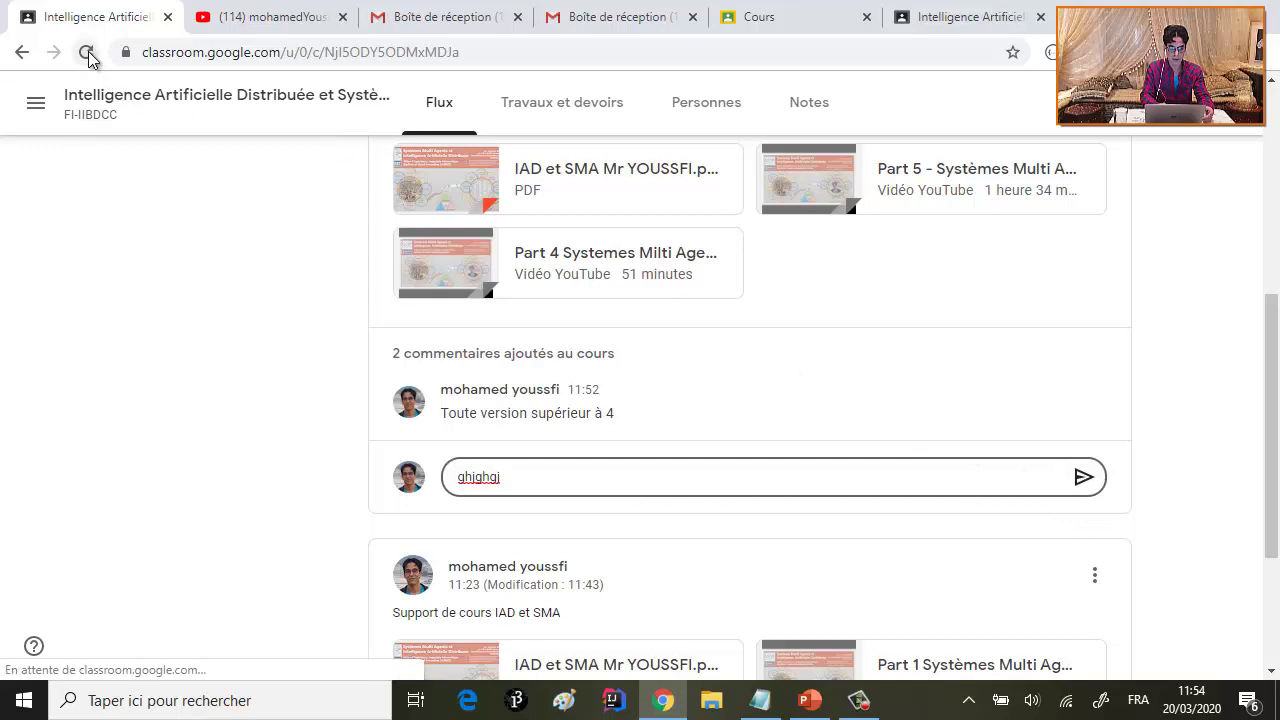
left_click(808, 186)
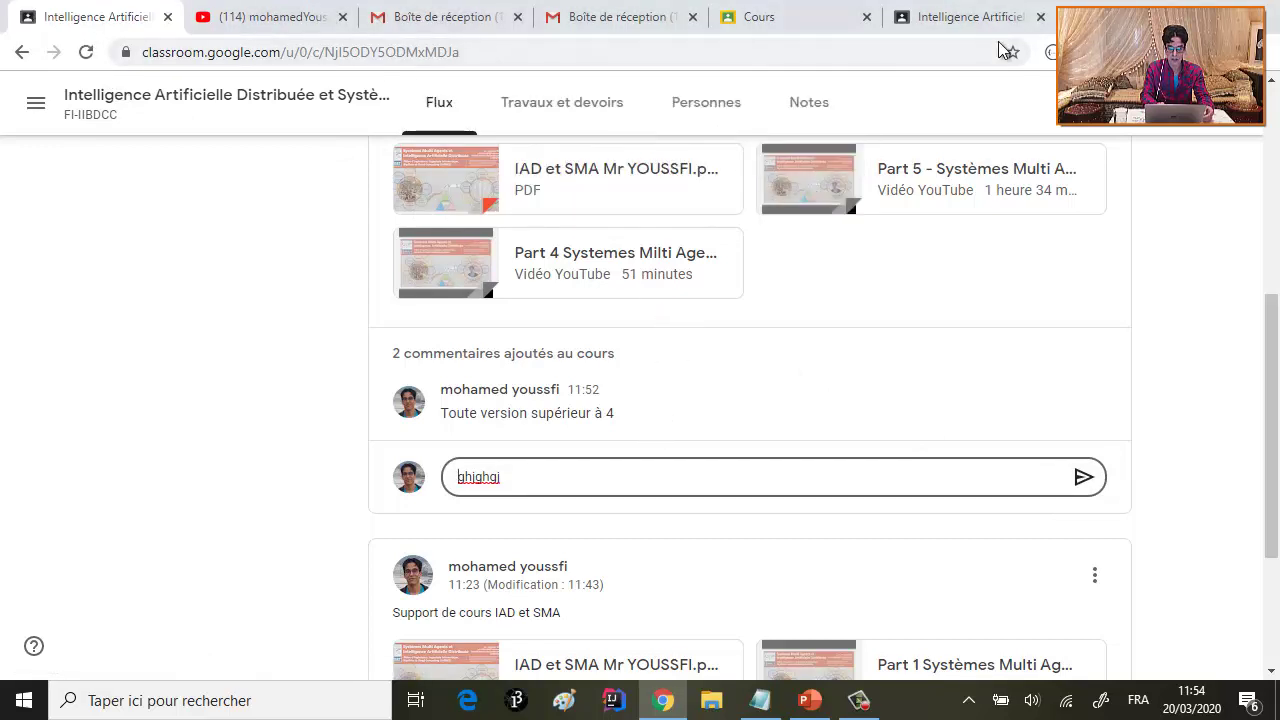
- Reload the student's tab and scroll through its Flux stream
left_click(948, 20)
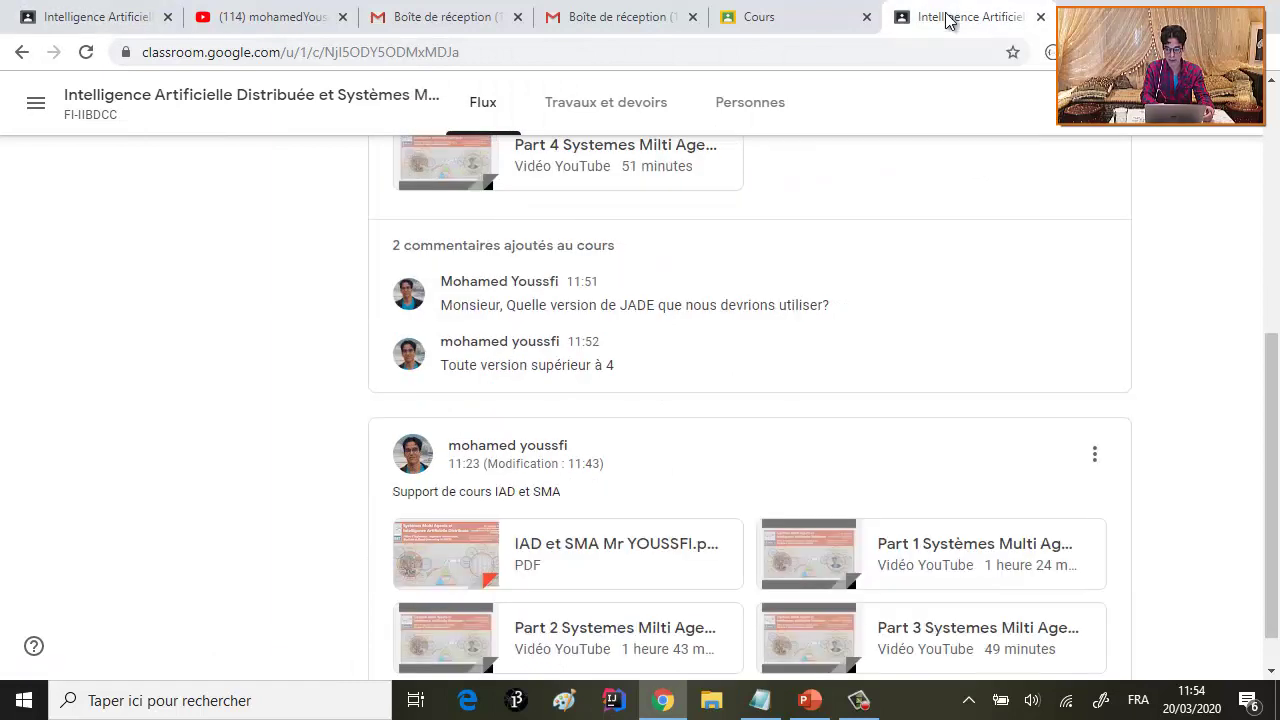
left_click(86, 52)
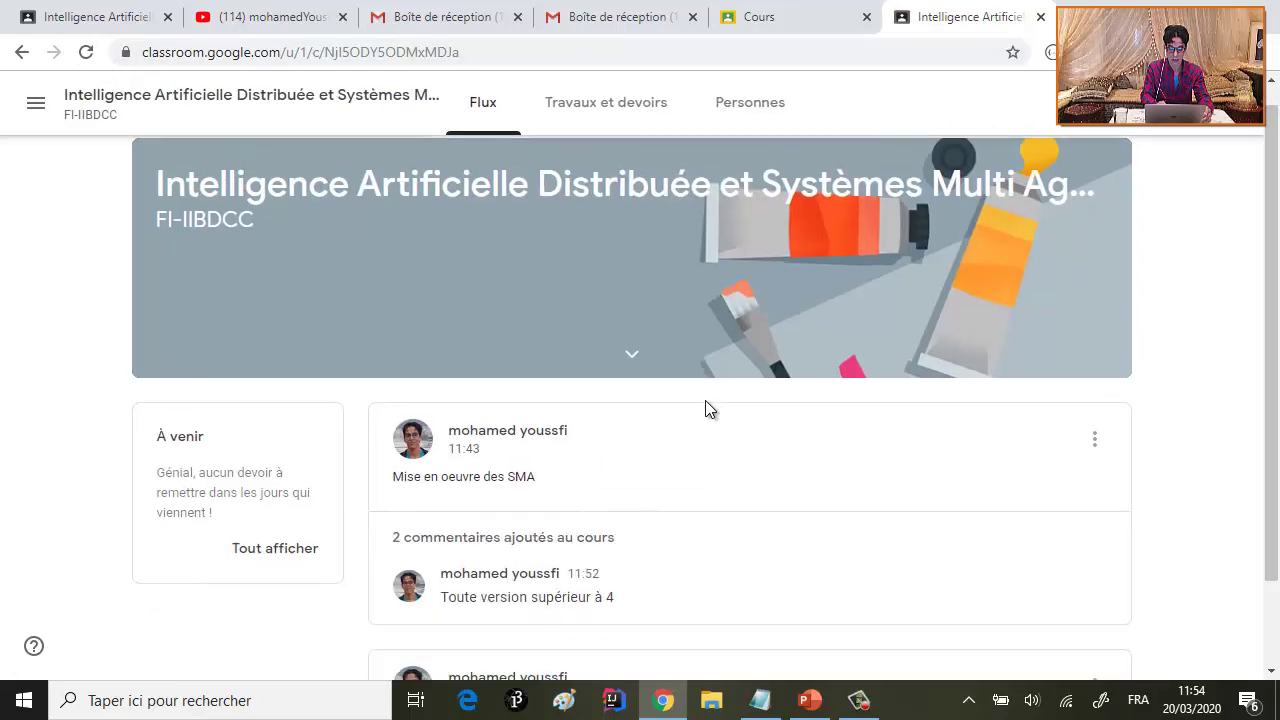
scroll(705, 409, "down", 5)
scroll(705, 409, "down", 1)
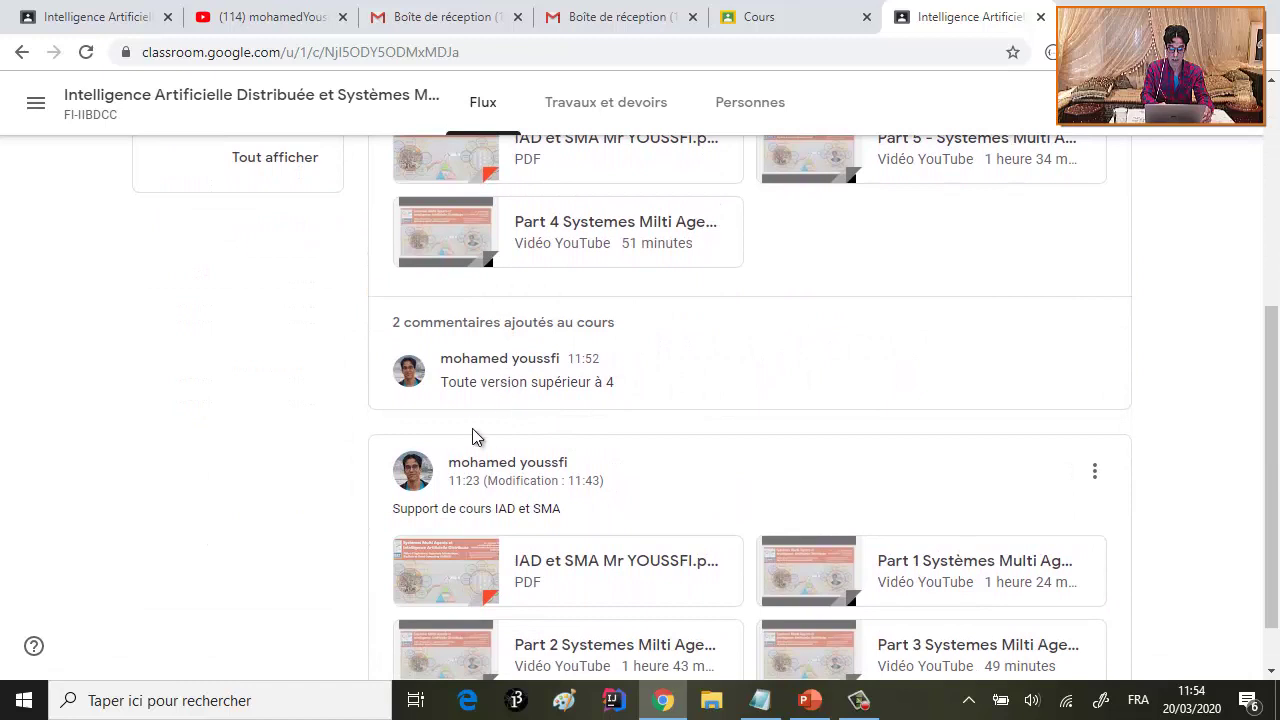
scroll(433, 440, "down", 1)
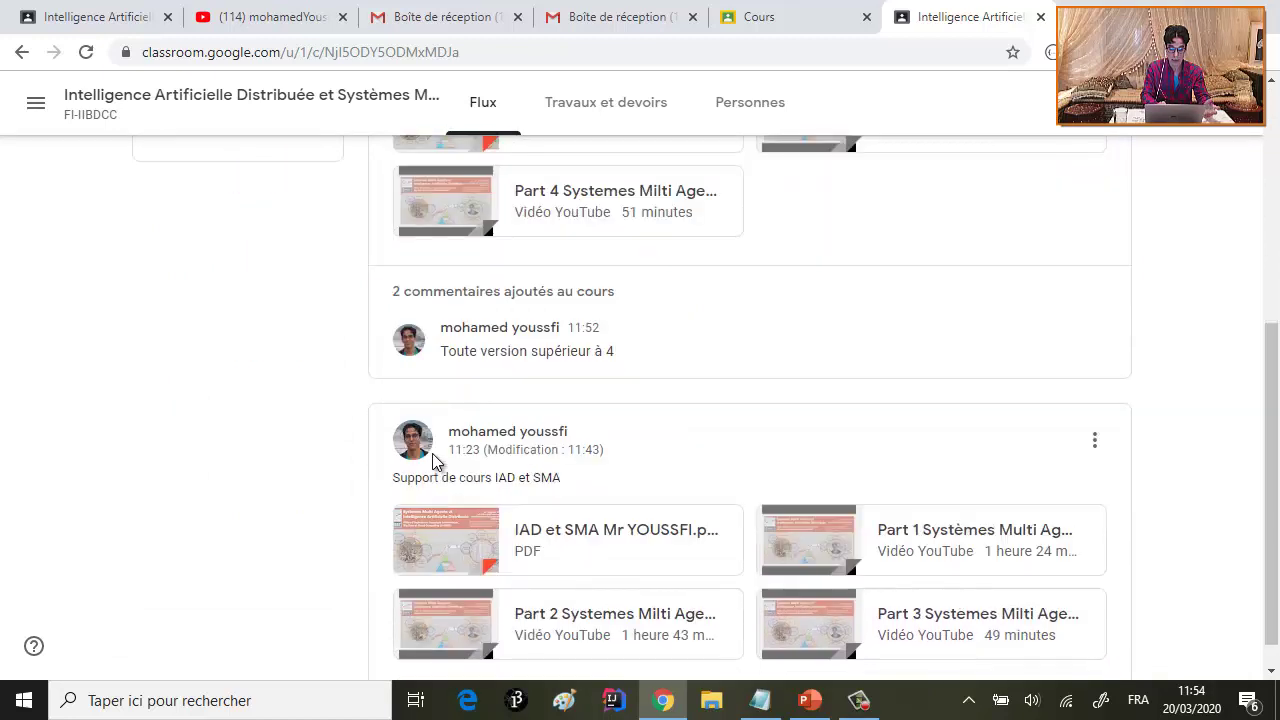
scroll(600, 397, "up", 2)
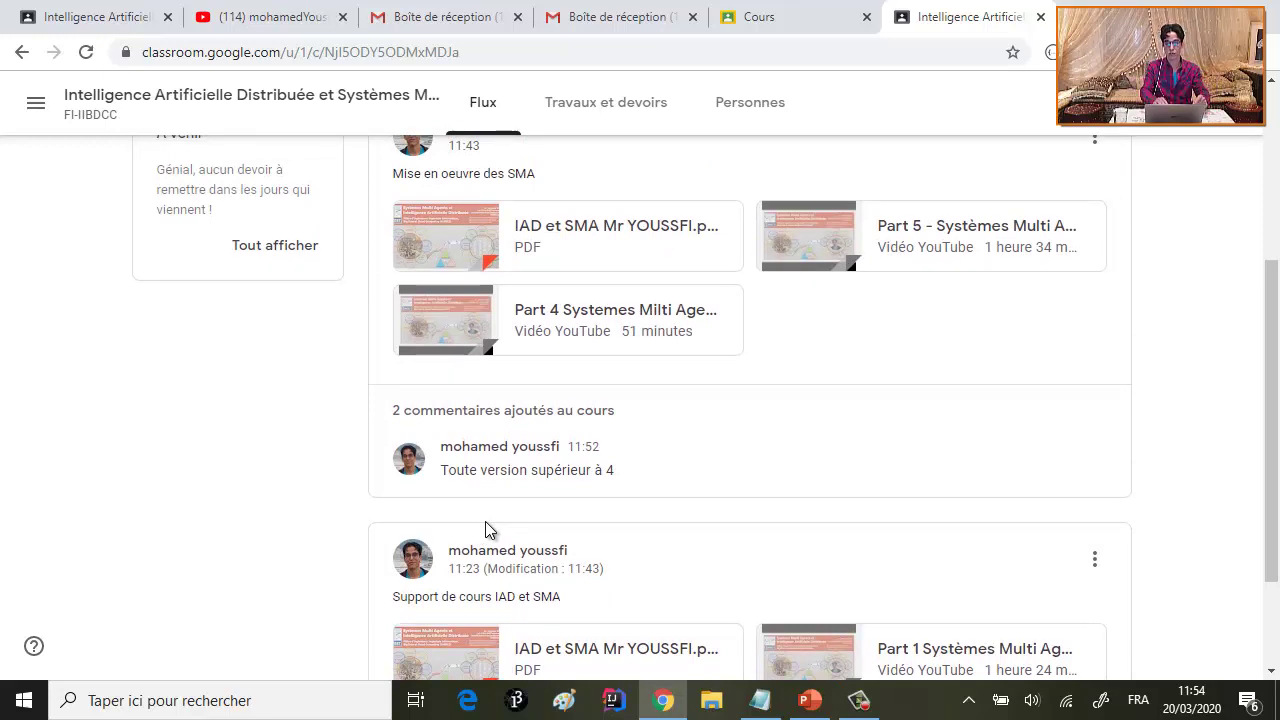
- In the teacher's tab, go to Personnes, discarding the unsaved draft comment
left_click(108, 15)
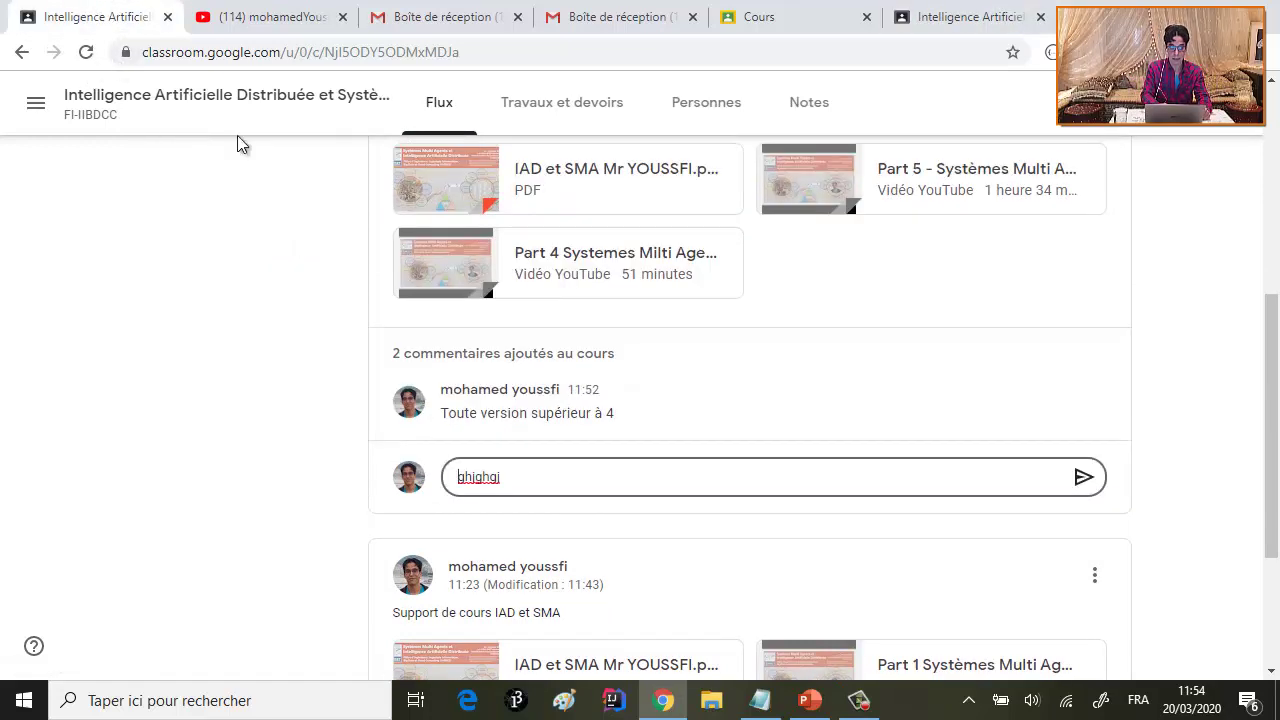
scroll(509, 366, "up", 1)
scroll(509, 366, "up", 3)
right_click(509, 360)
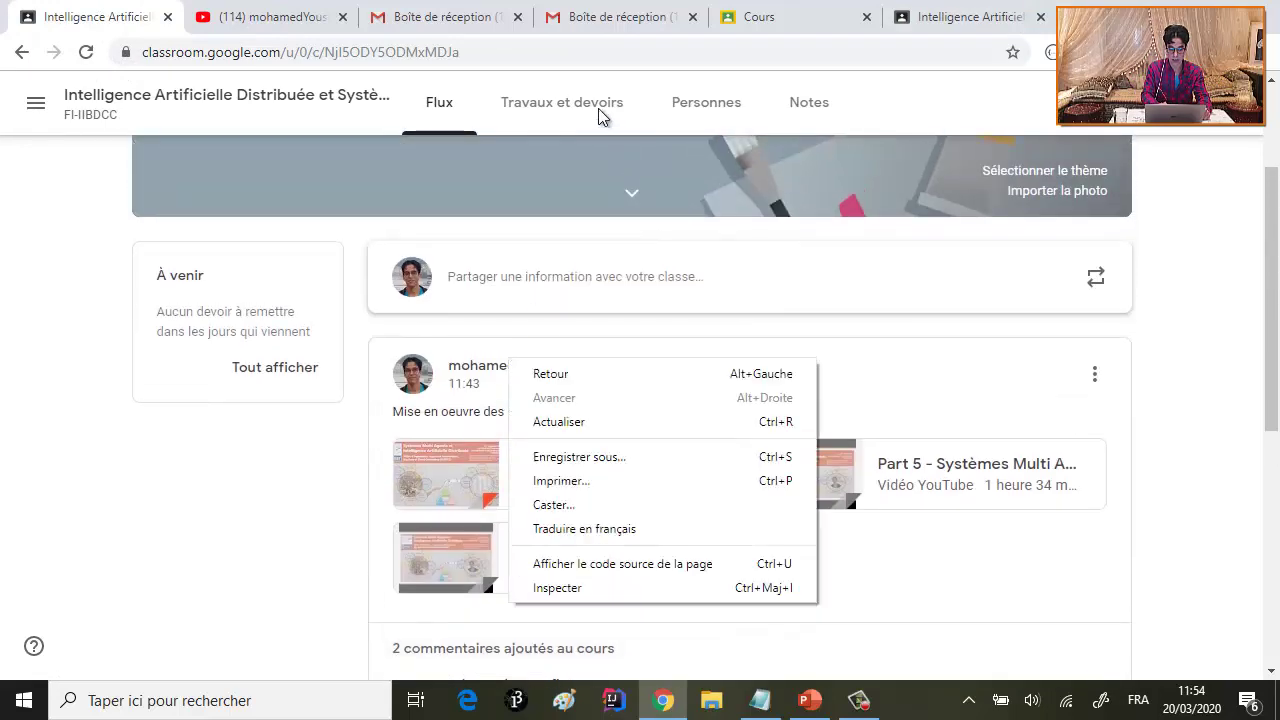
left_click(572, 112)
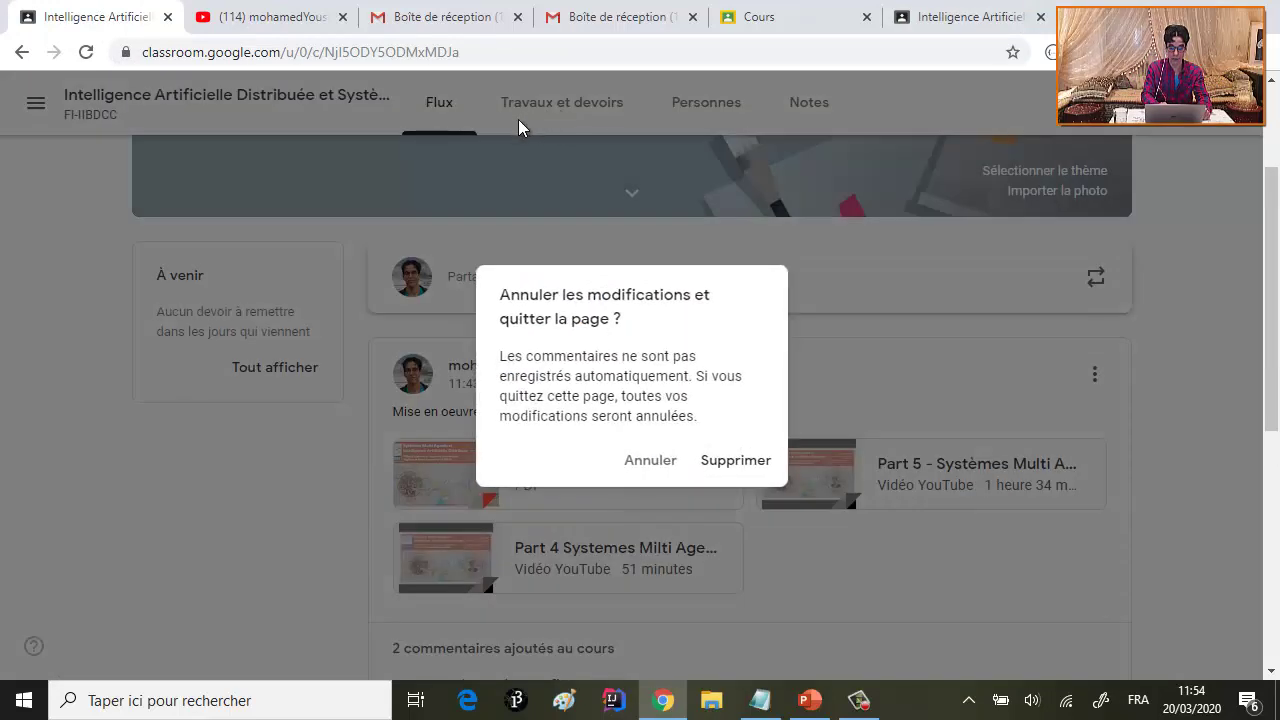
left_click(657, 464)
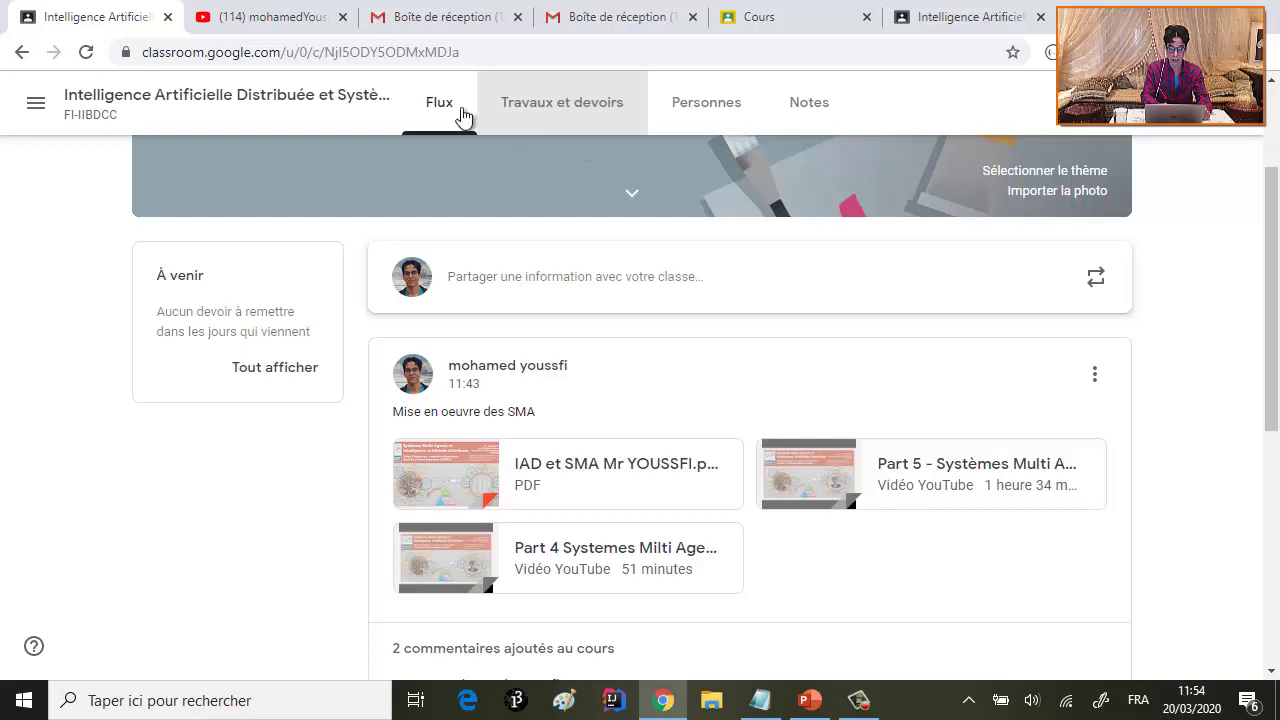
left_click(690, 121)
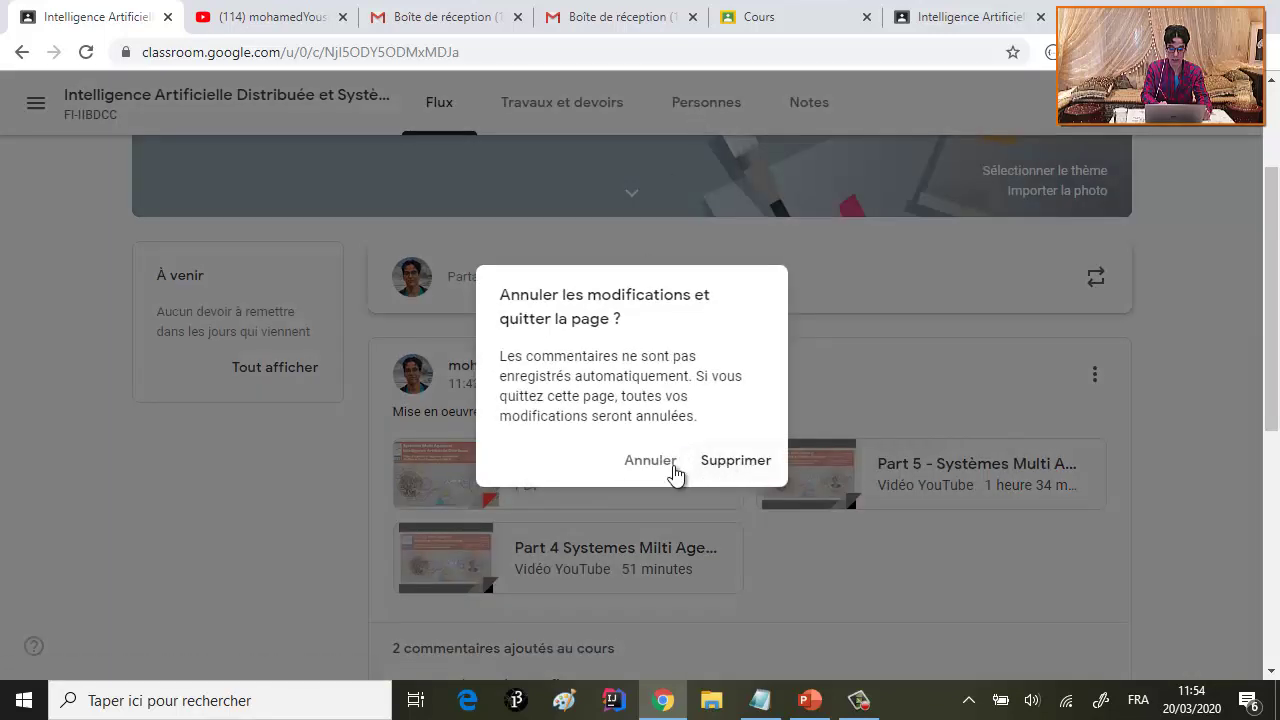
left_click(641, 466)
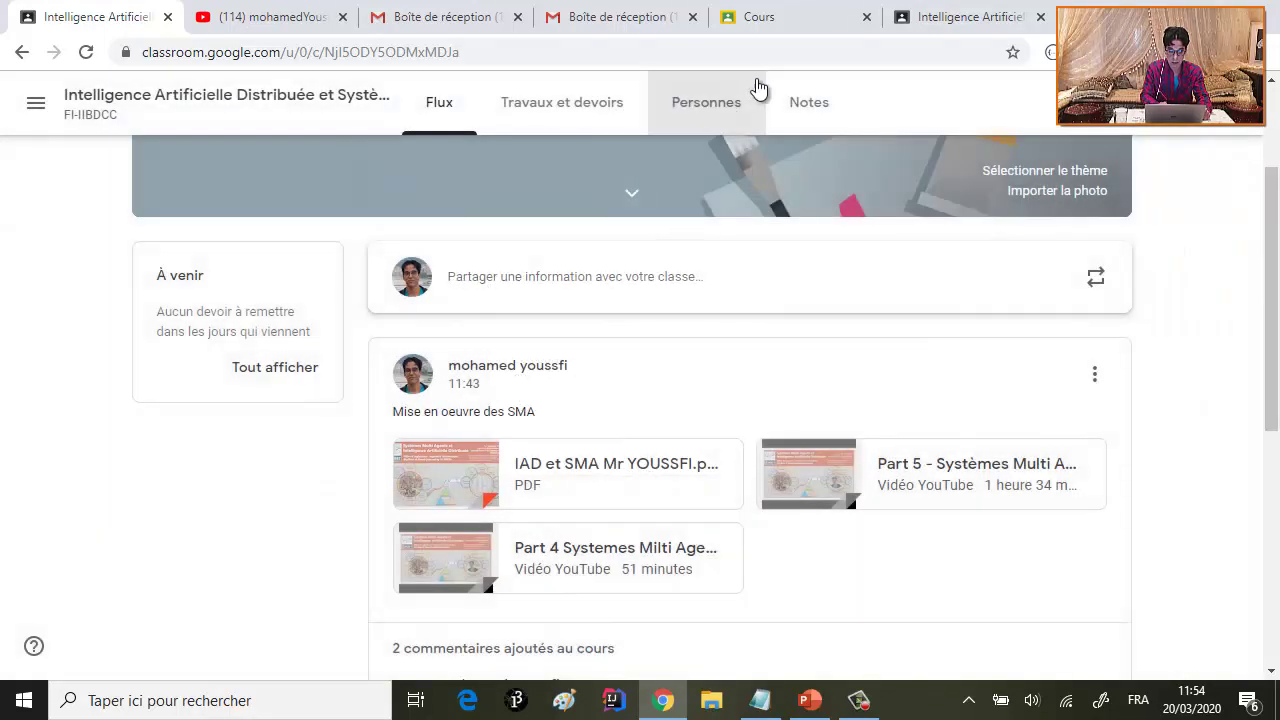
left_click(707, 106)
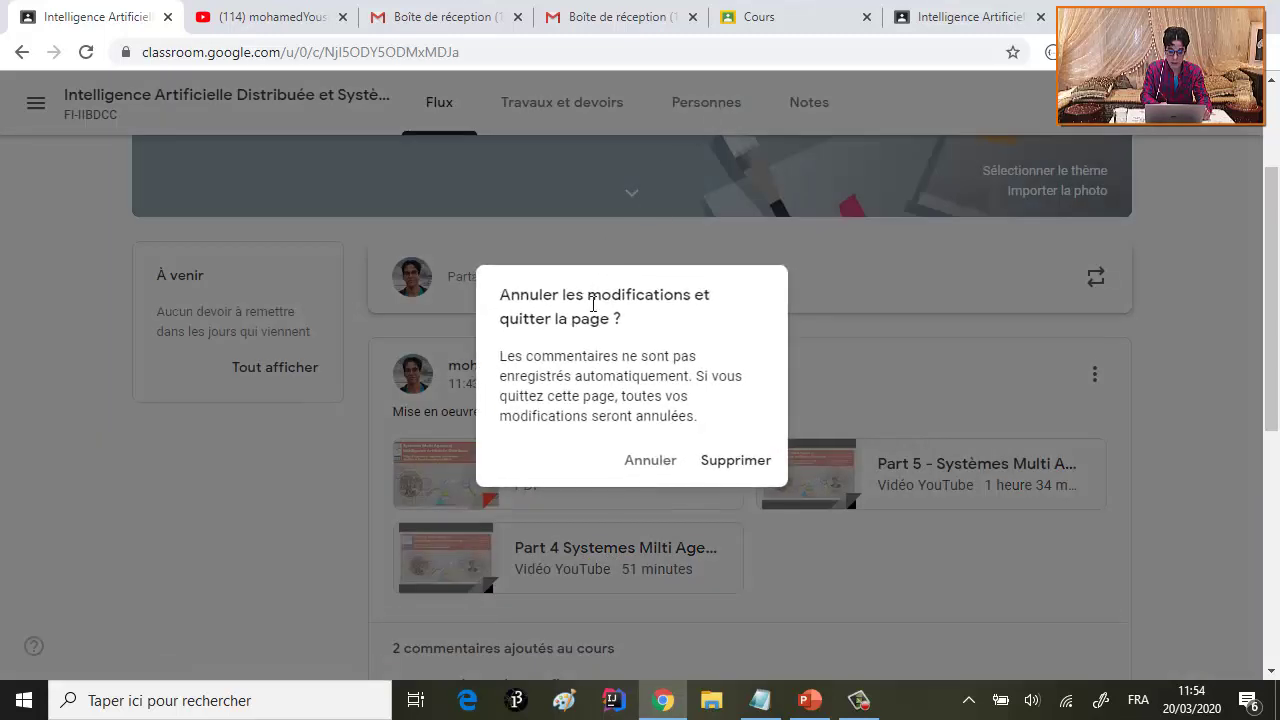
left_click(712, 466)
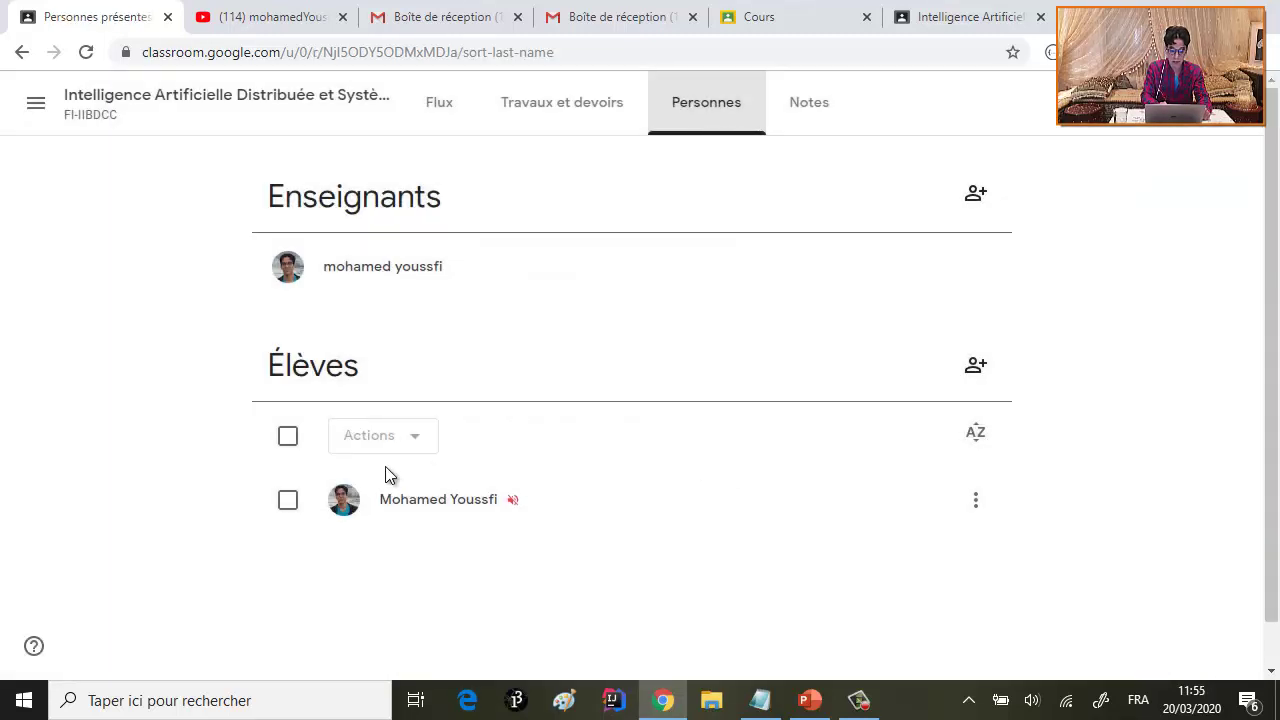
- Unblock the student via Actions > Débloquer and confirm
left_click(288, 501)
left_click(400, 443)
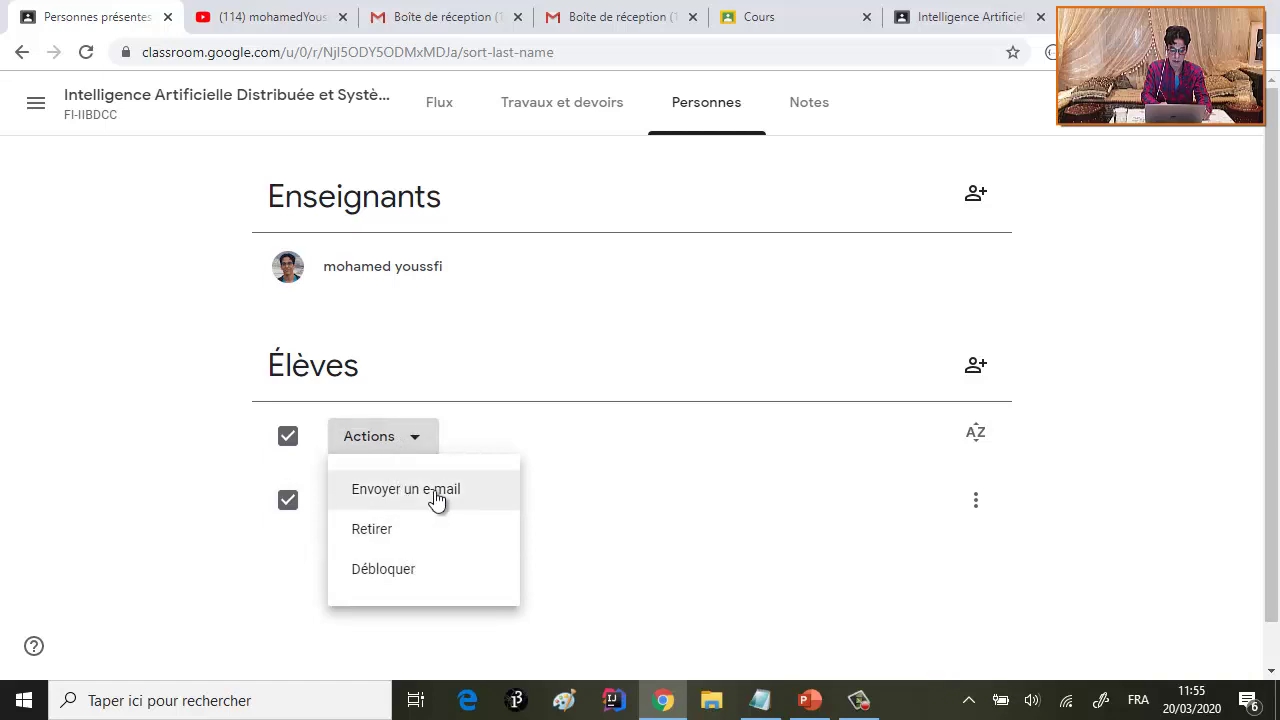
left_click(417, 578)
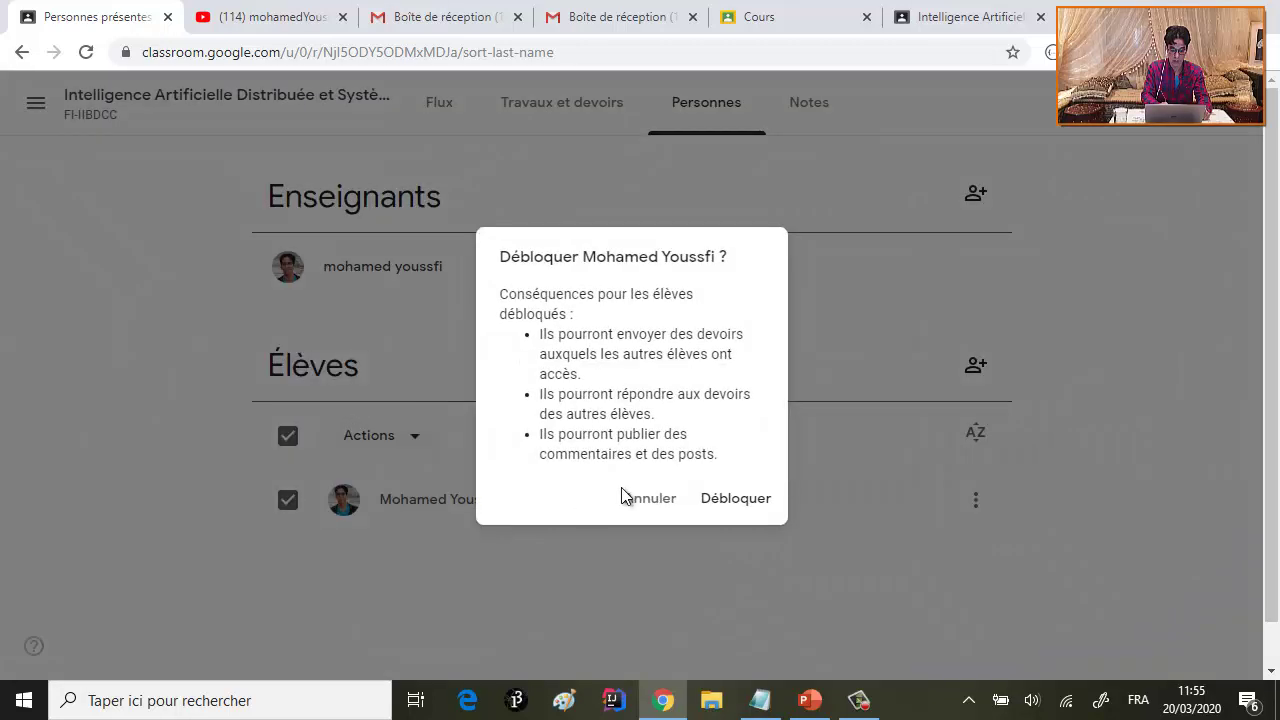
left_click(727, 500)
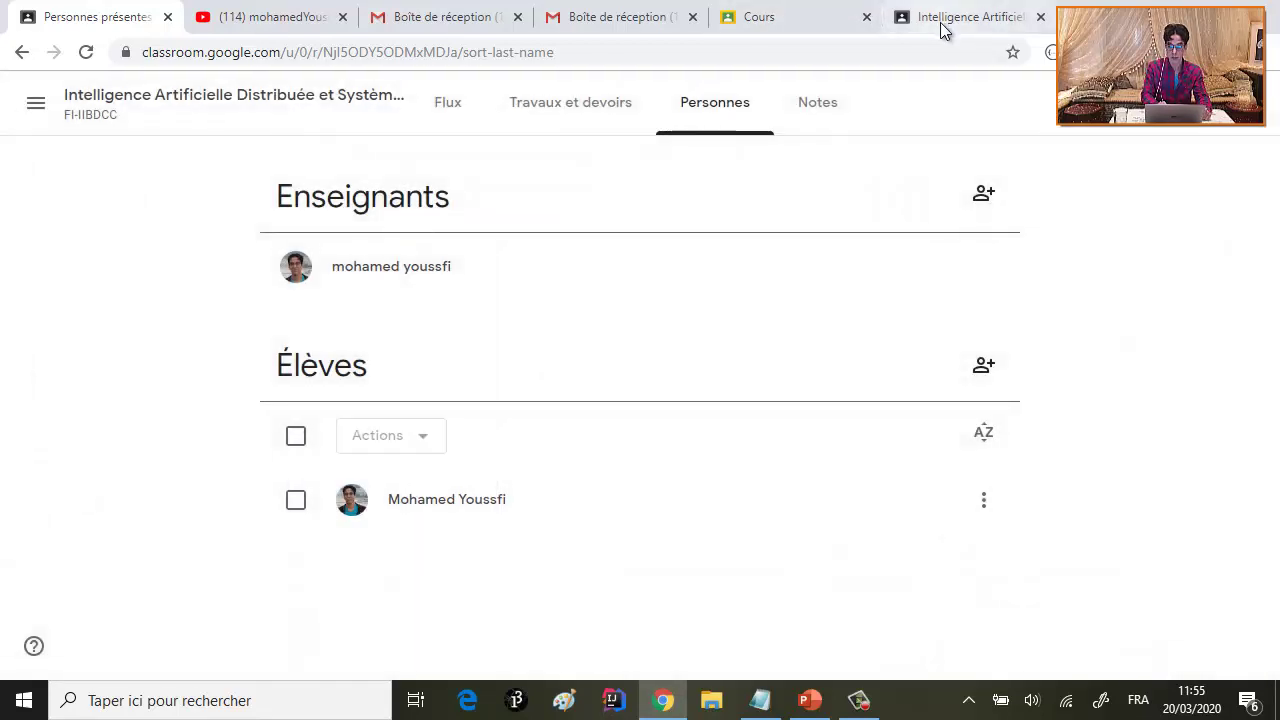
left_click(940, 28)
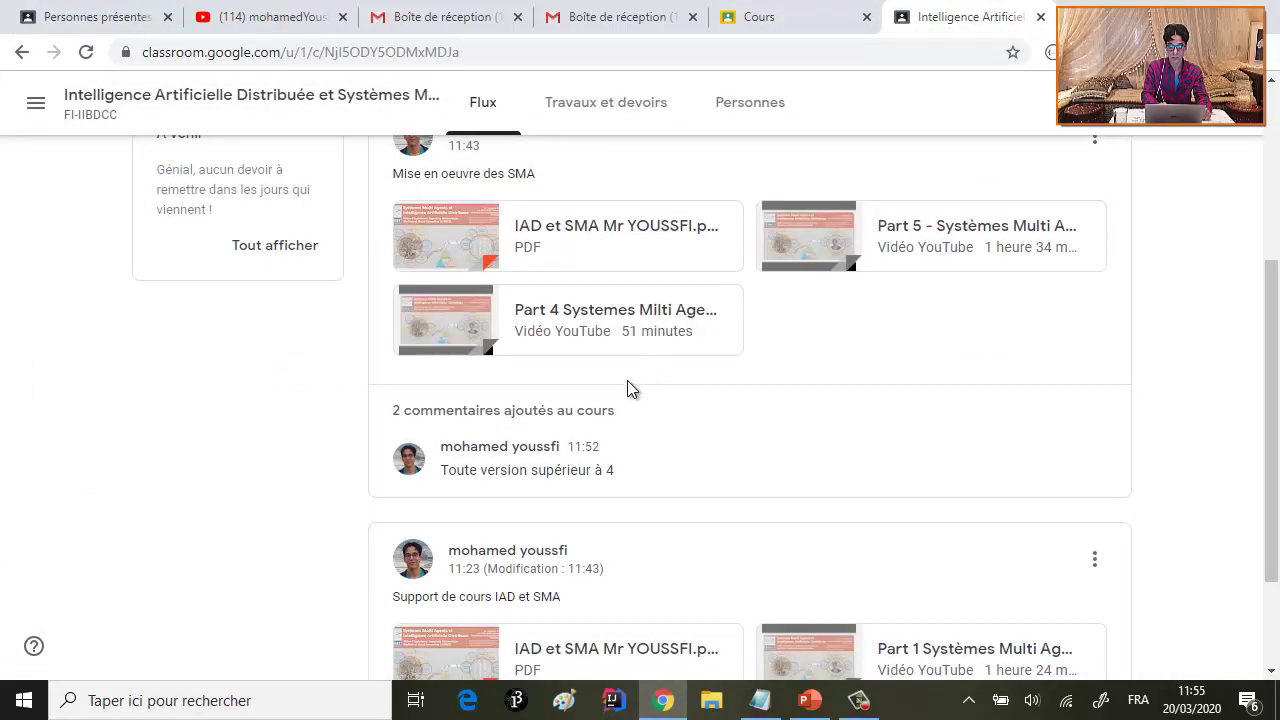
left_click(523, 411)
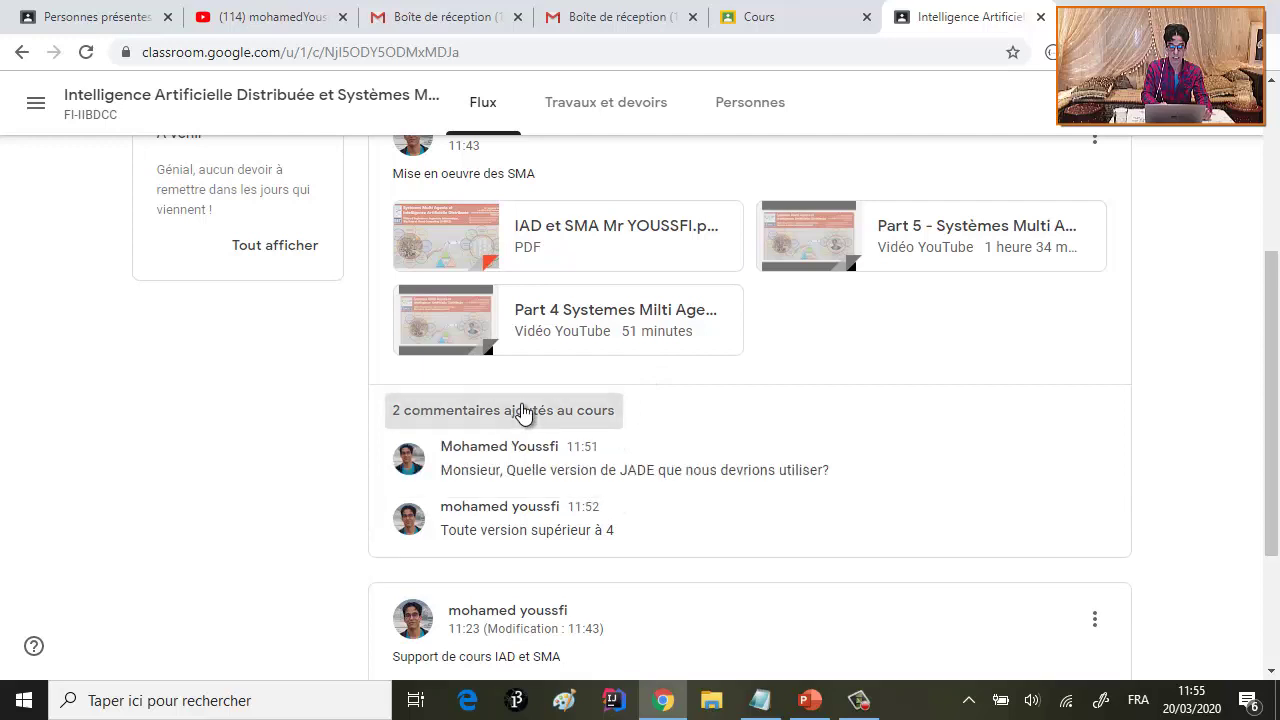
scroll(523, 411, "down", 2)
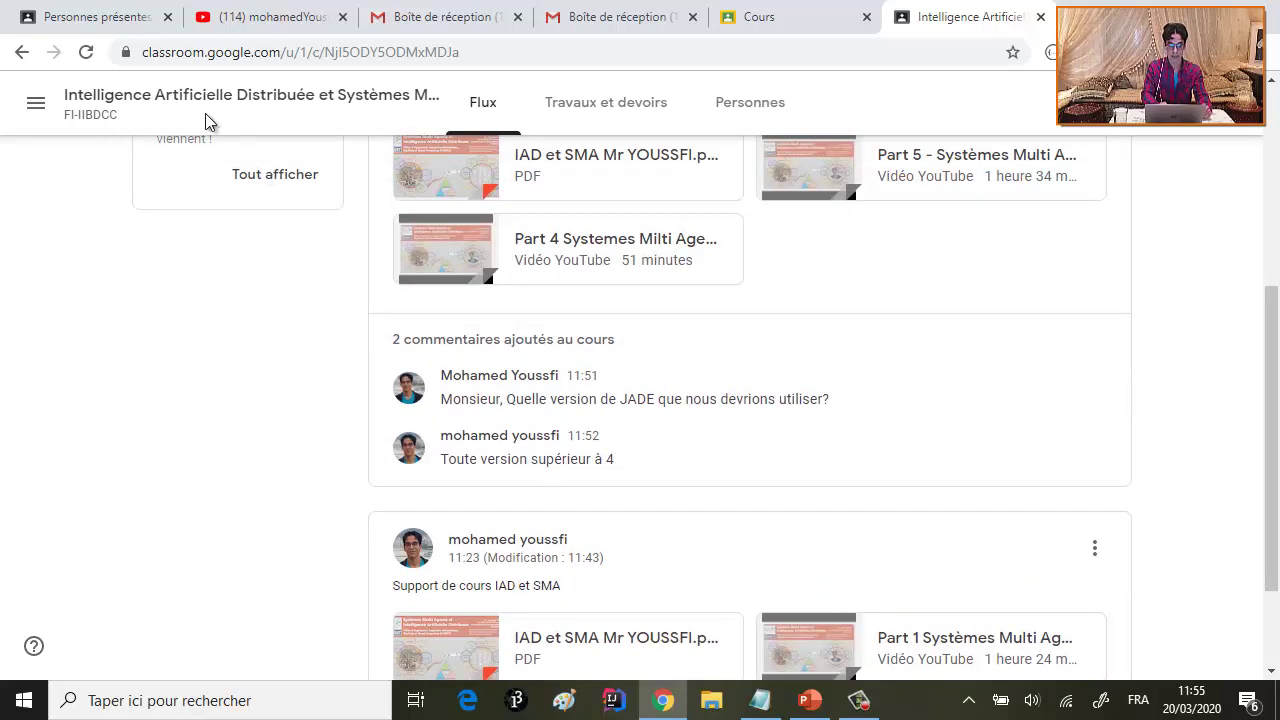
left_click(87, 53)
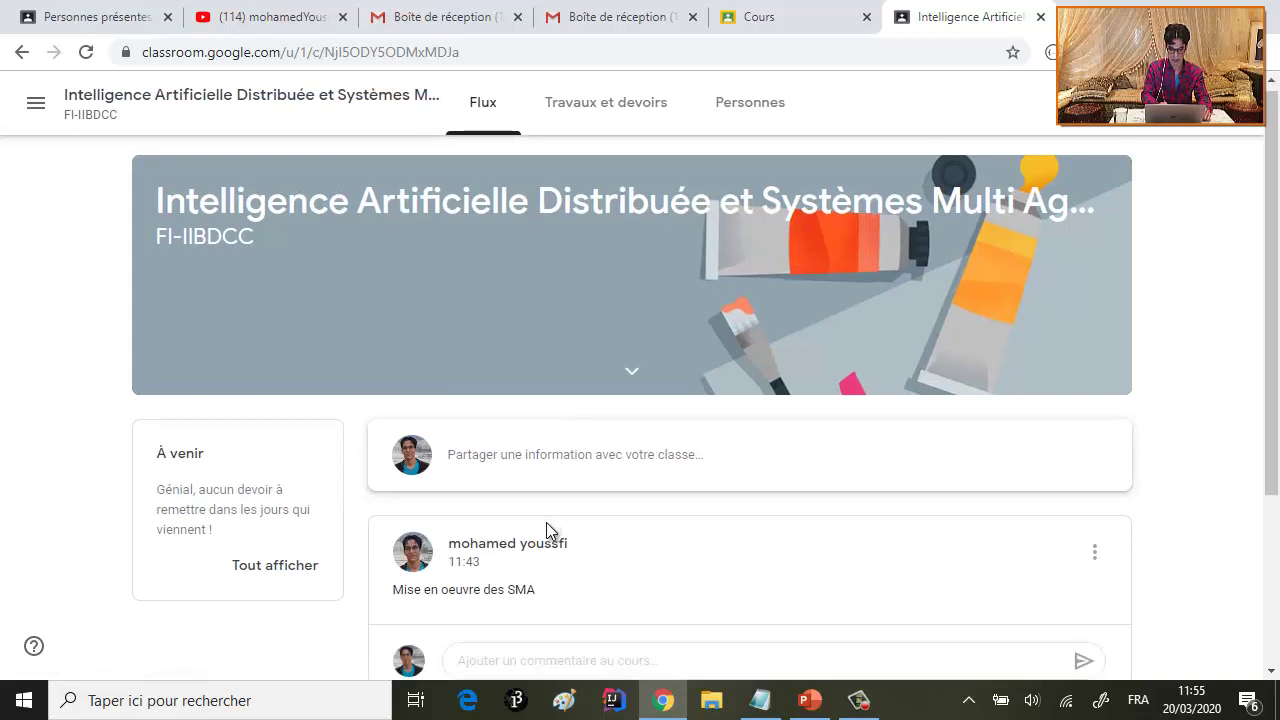
scroll(550, 515, "down", 5)
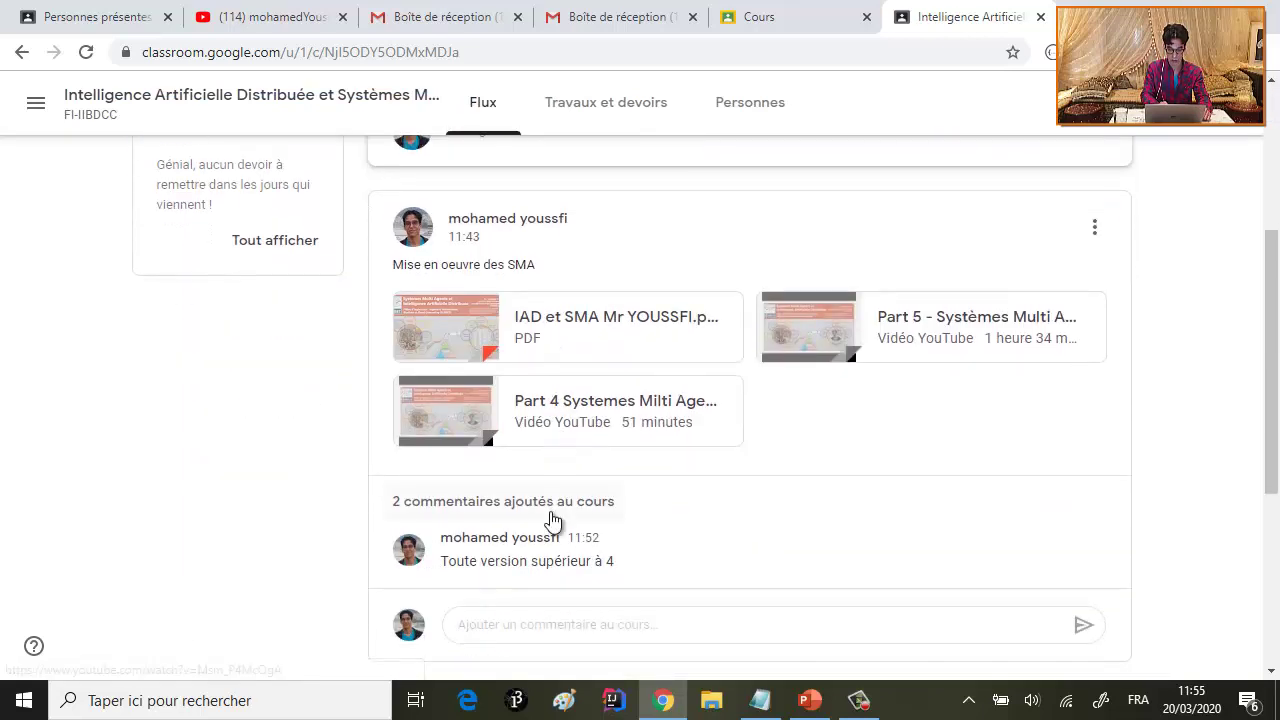
left_click(524, 494)
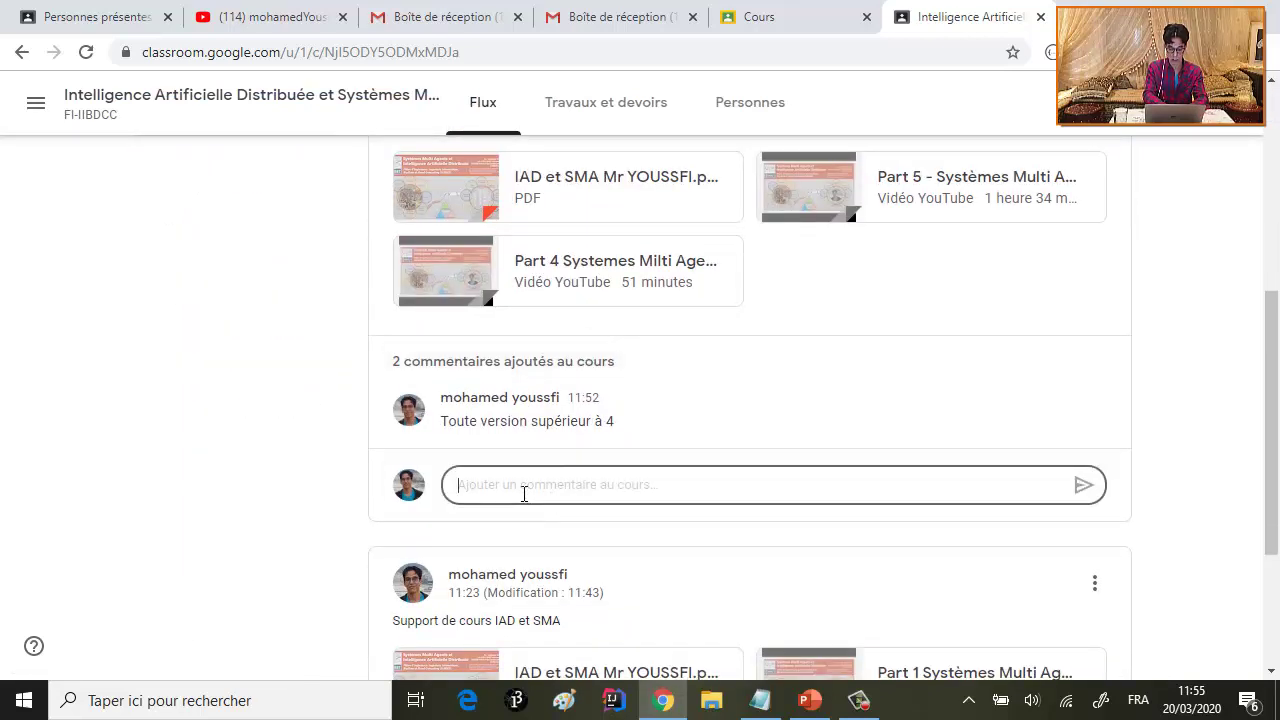
scroll(835, 460, "up", 5)
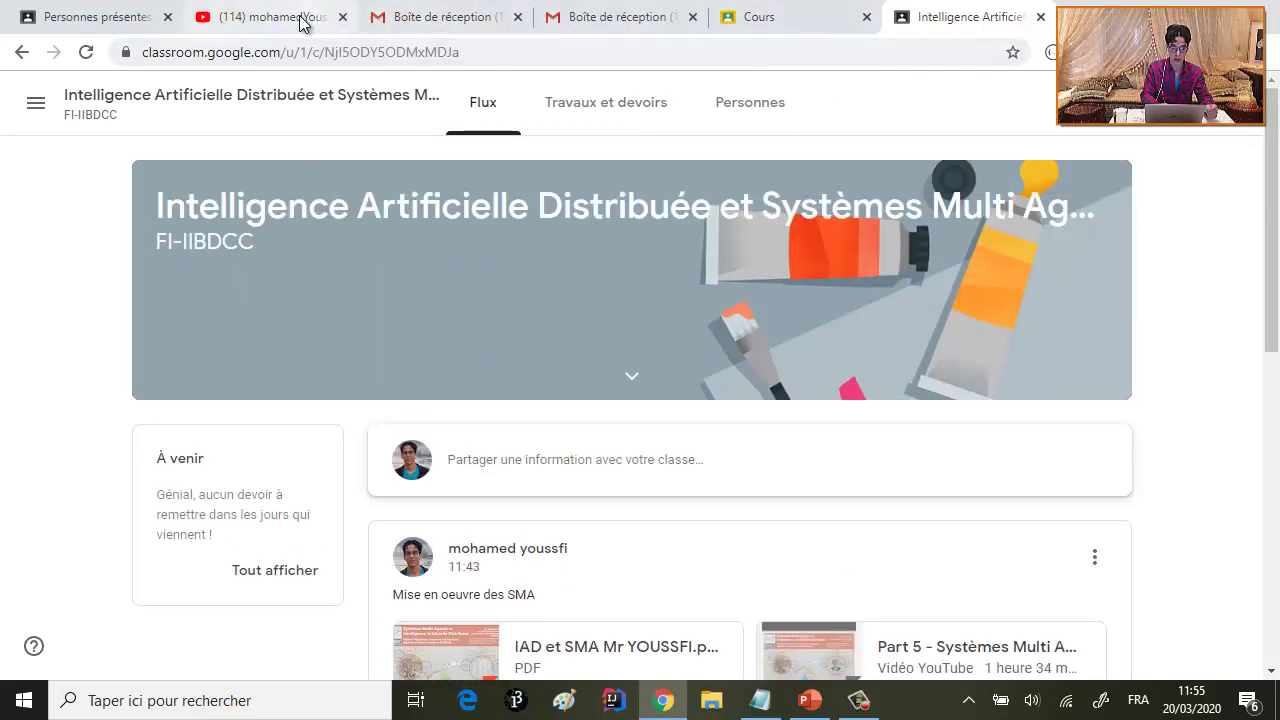
scroll(588, 283, "down", 1)
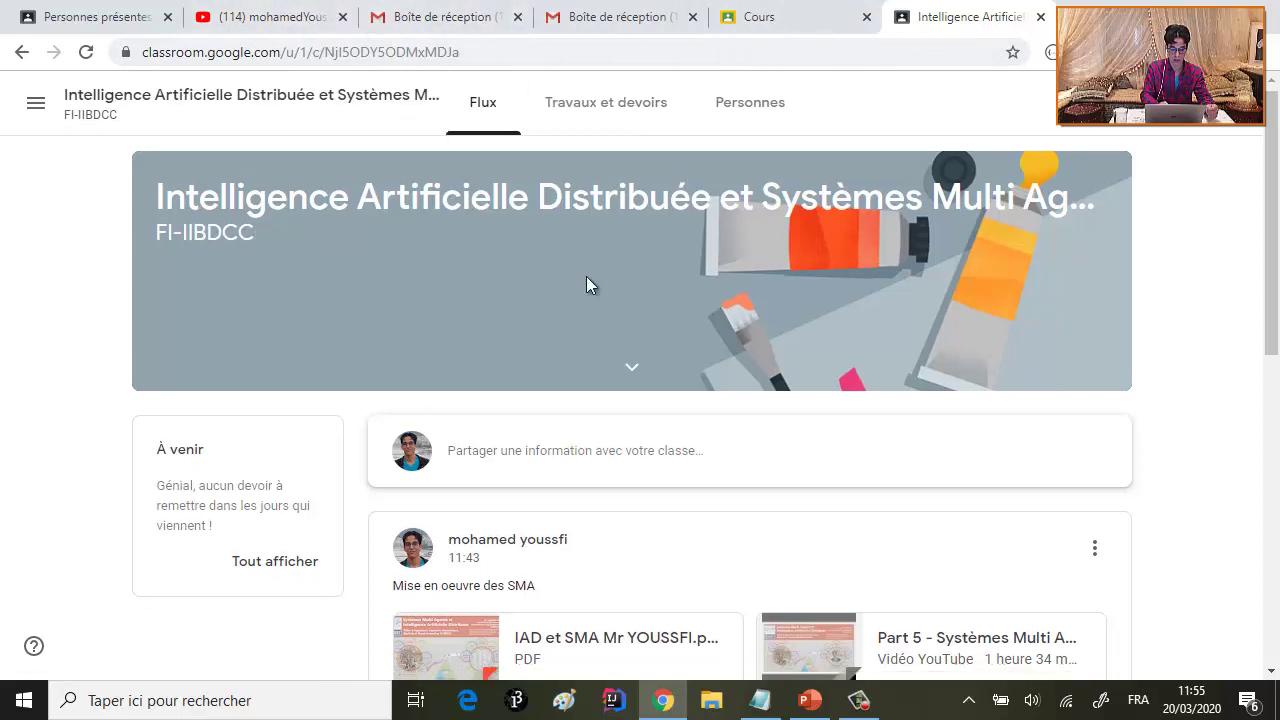
left_click(109, 23)
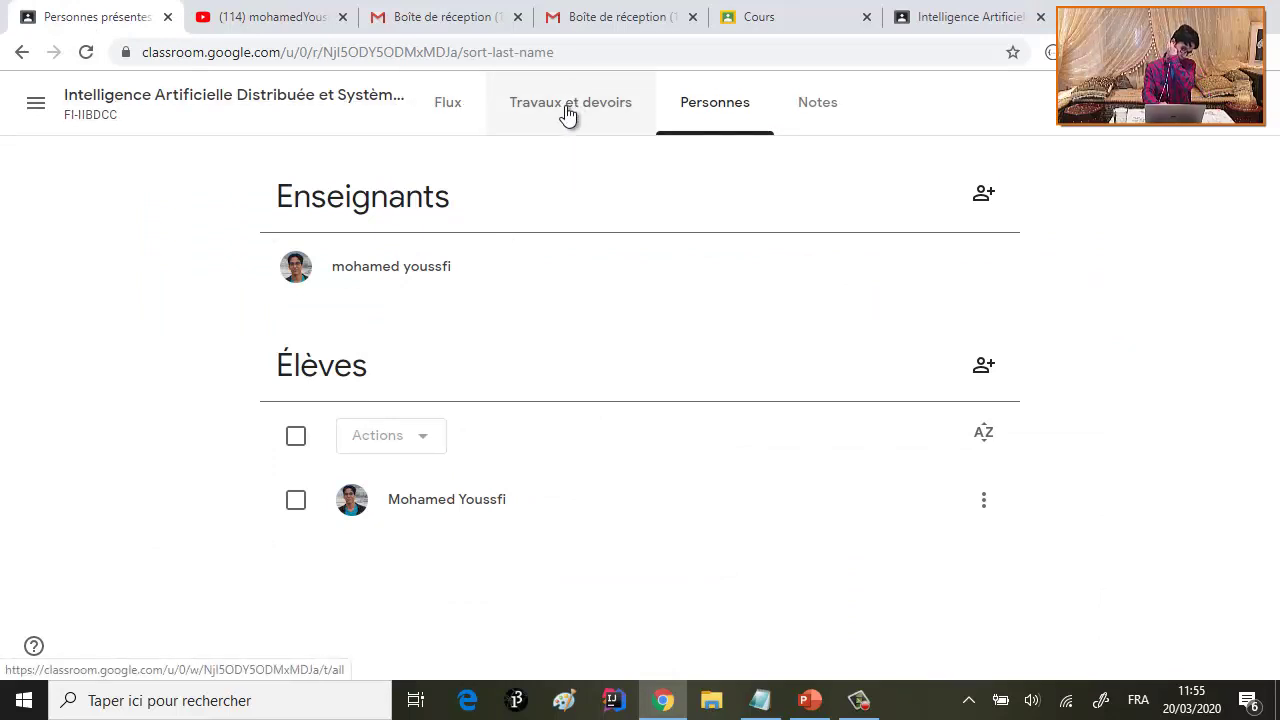
- Show the course code full screen from the Flux banner, select it, then close it
left_click(448, 112)
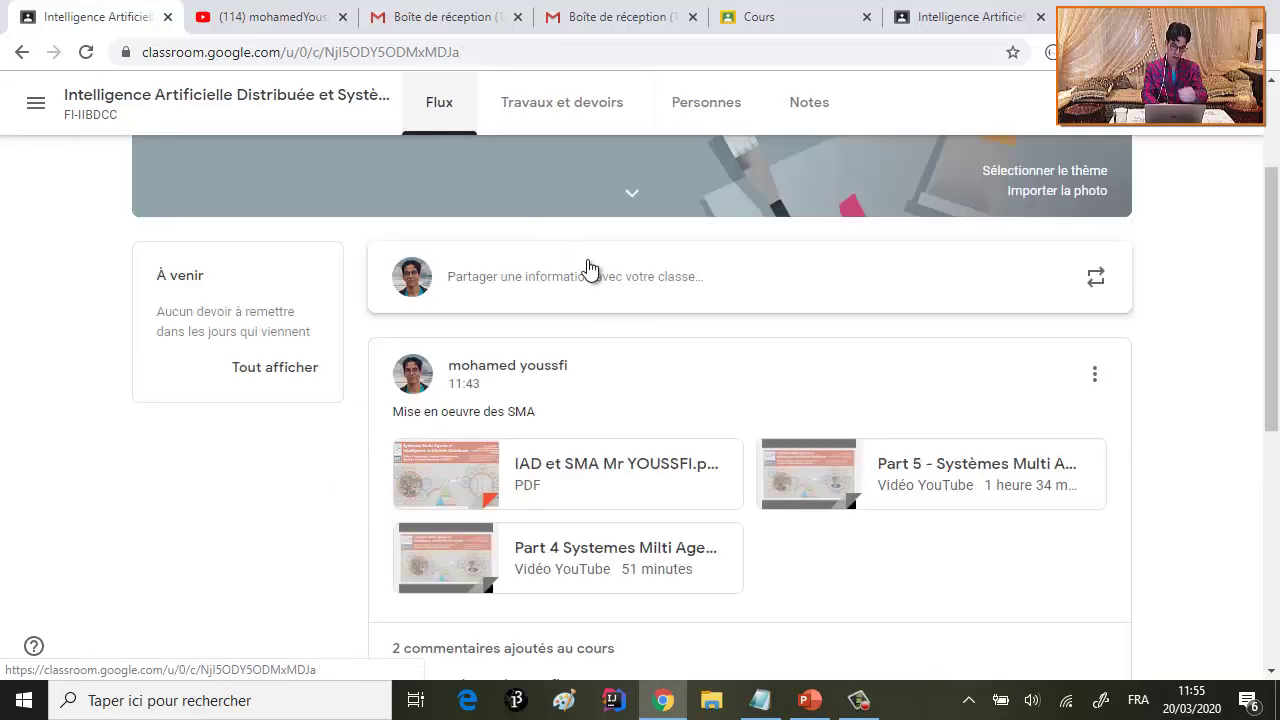
scroll(612, 290, "up", 2)
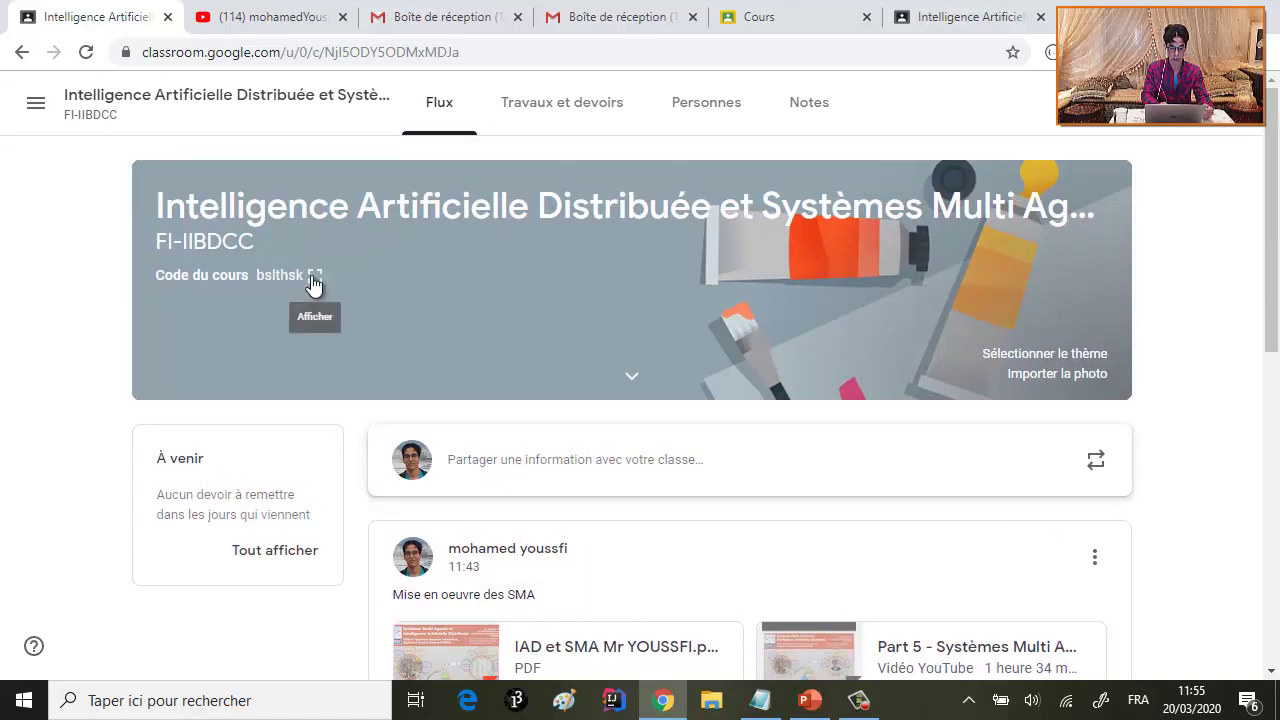
left_click(314, 275)
double_click(488, 347)
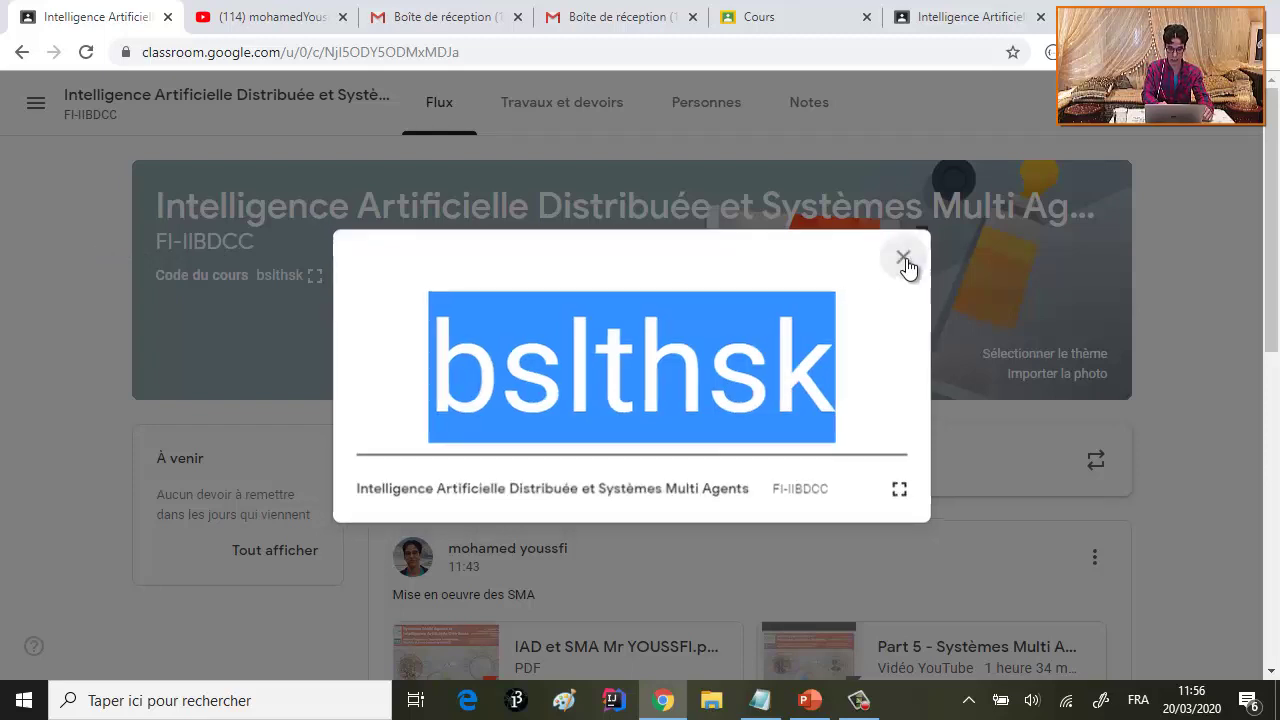
left_click(907, 258)
left_click(706, 108)
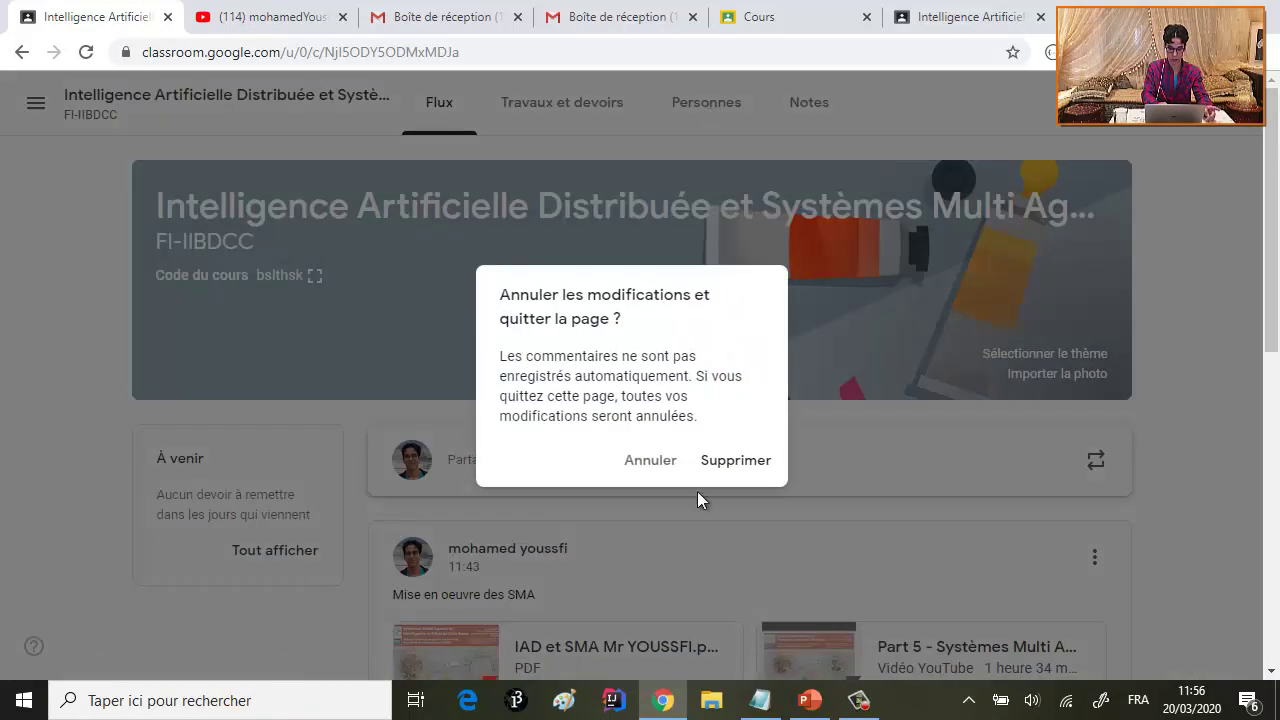
- Discard the draft and invite a second student by pasting their e-mail address
left_click(729, 461)
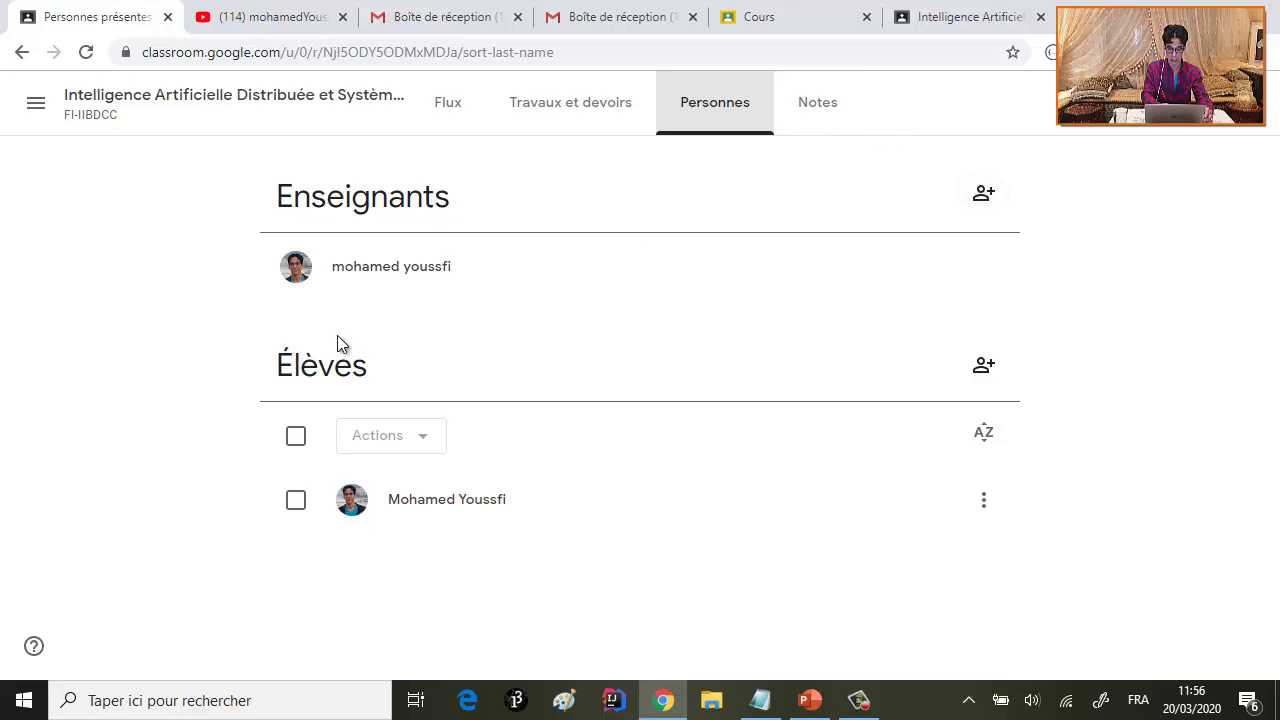
left_click(984, 366)
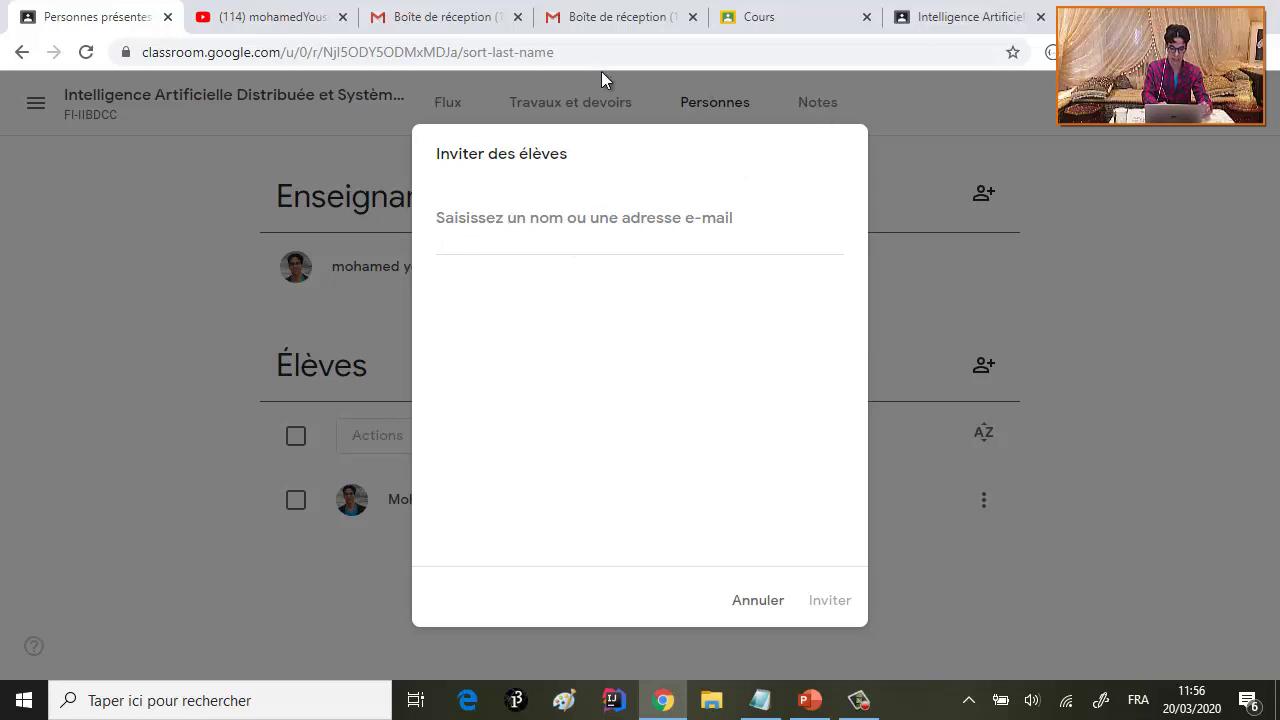
key("ctrl+v")
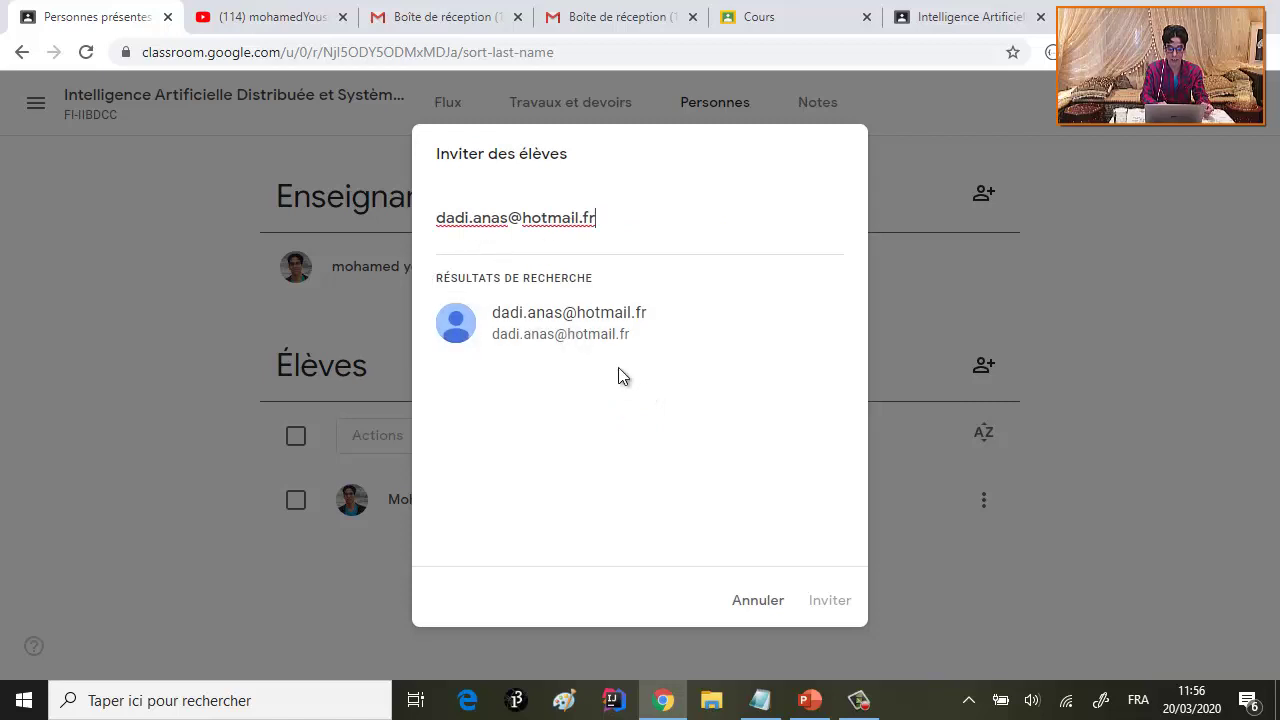
left_click(548, 320)
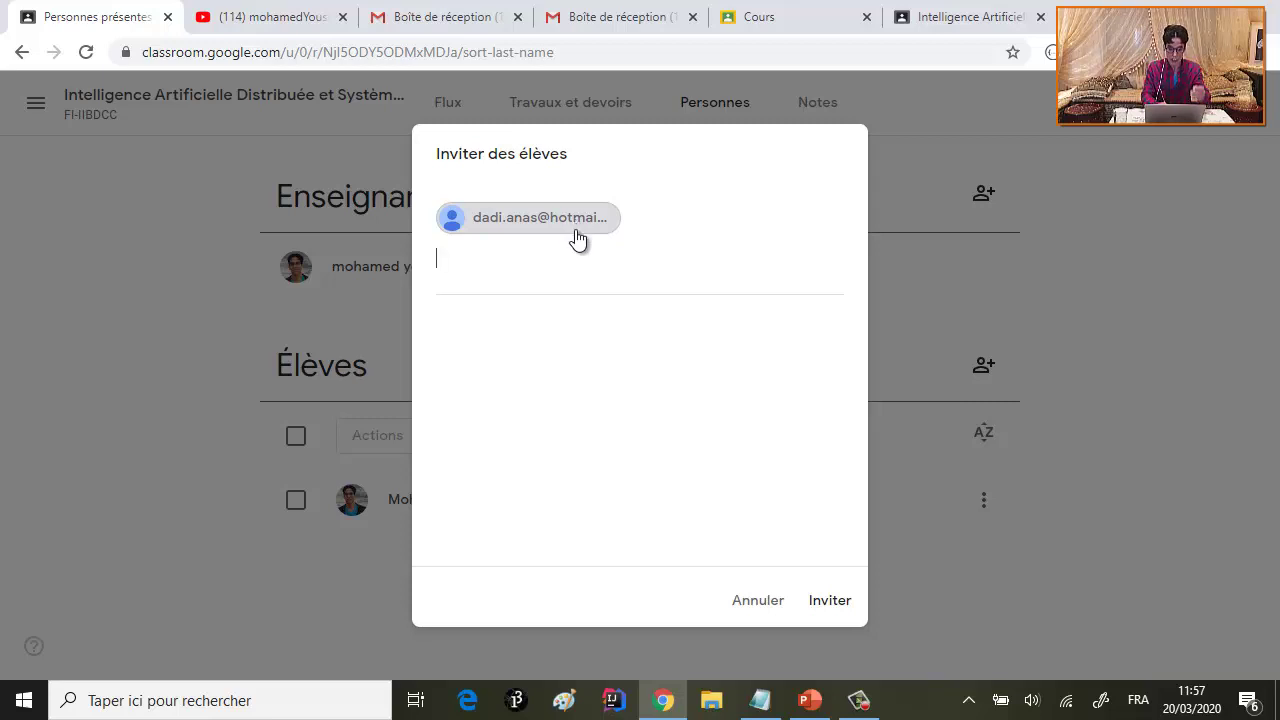
left_click(830, 604)
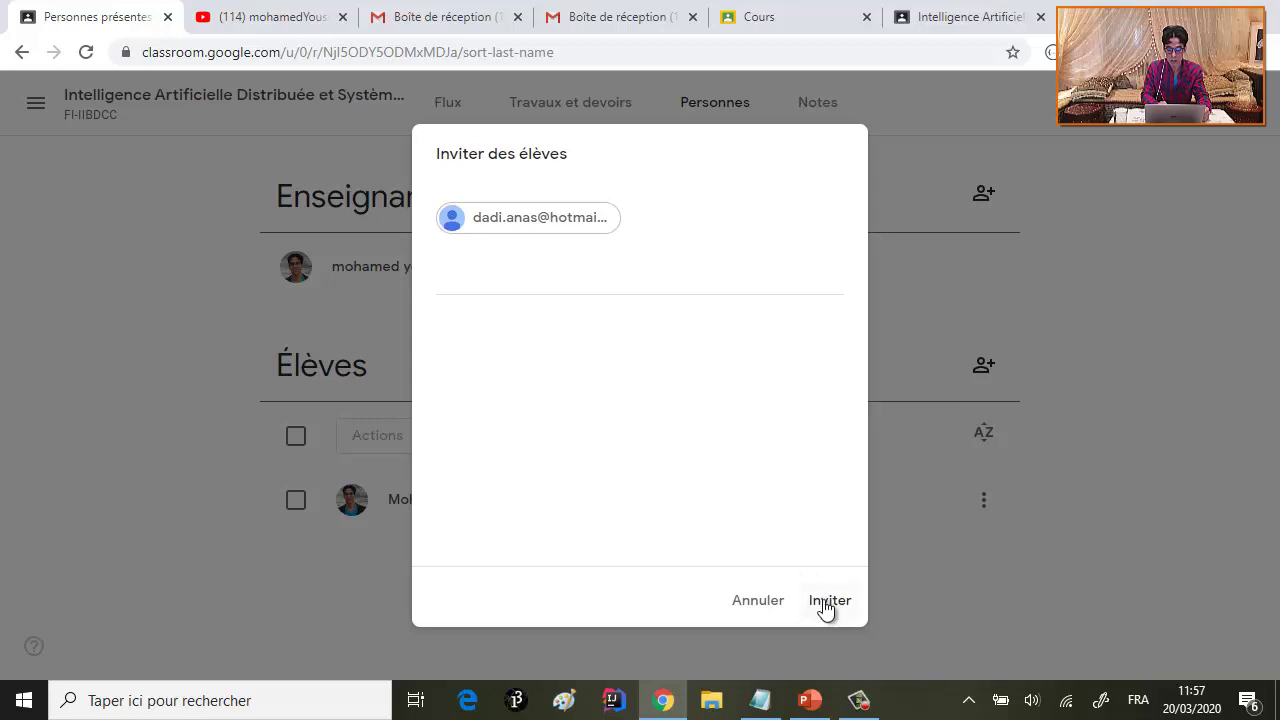
left_click(824, 602)
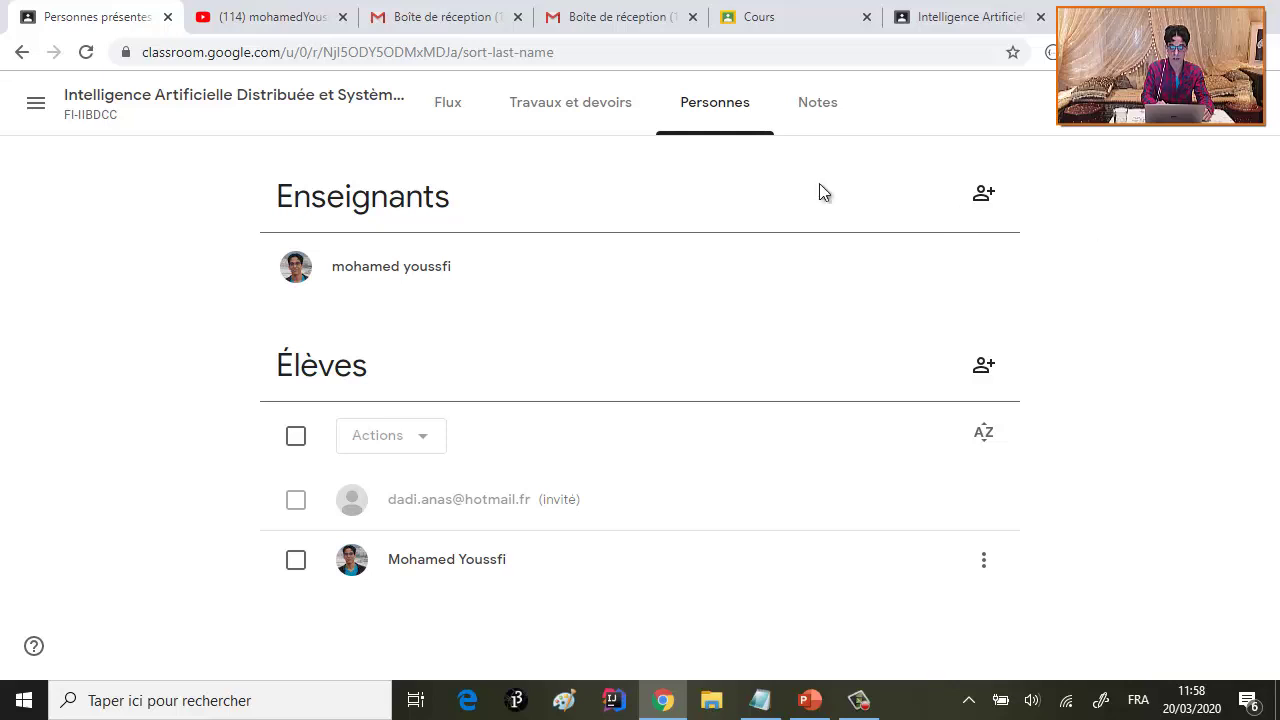
- Go to Travaux et devoirs, discarding changes, and start a new assignment from Créer
left_click(450, 105)
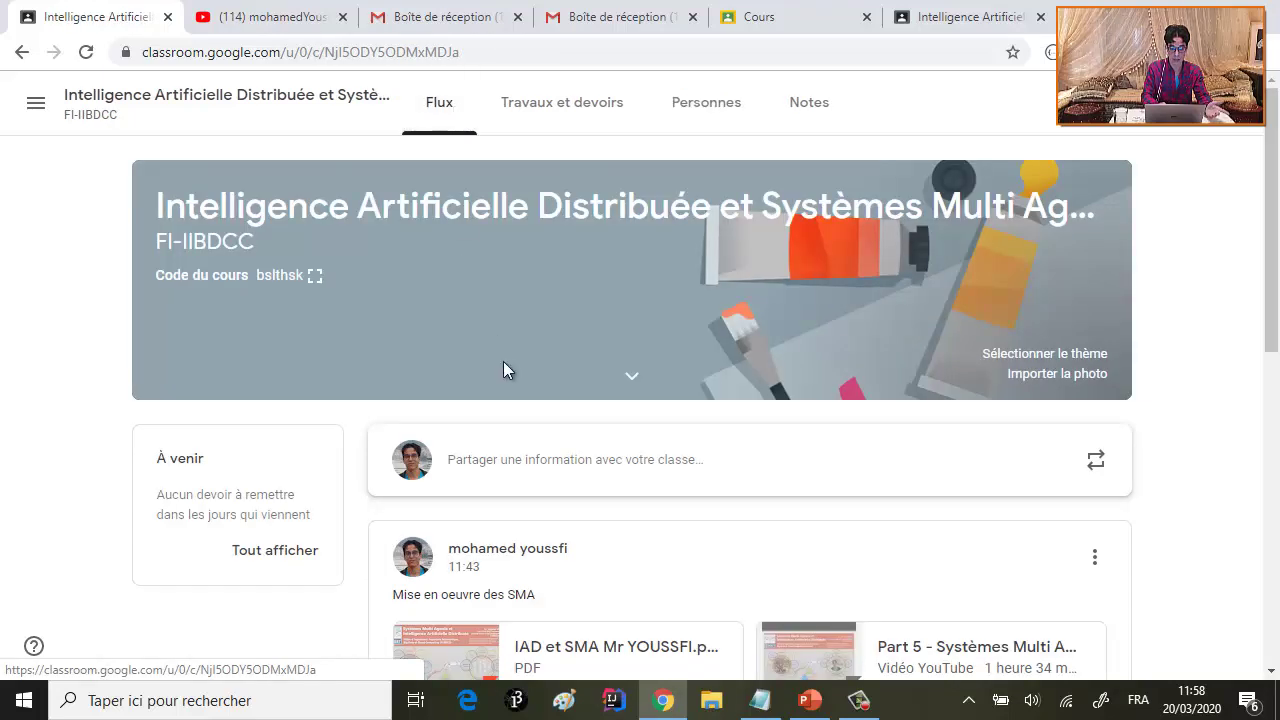
scroll(503, 364, "down", 3)
scroll(503, 368, "up", 3)
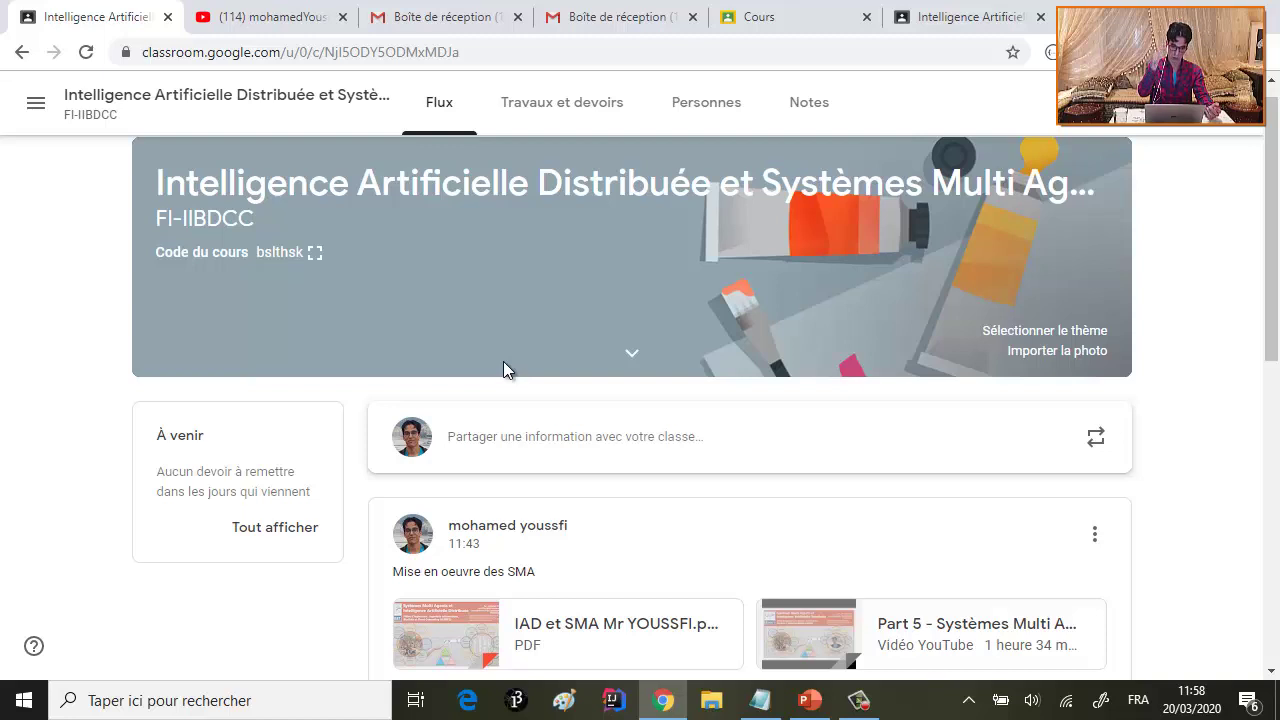
left_click(583, 105)
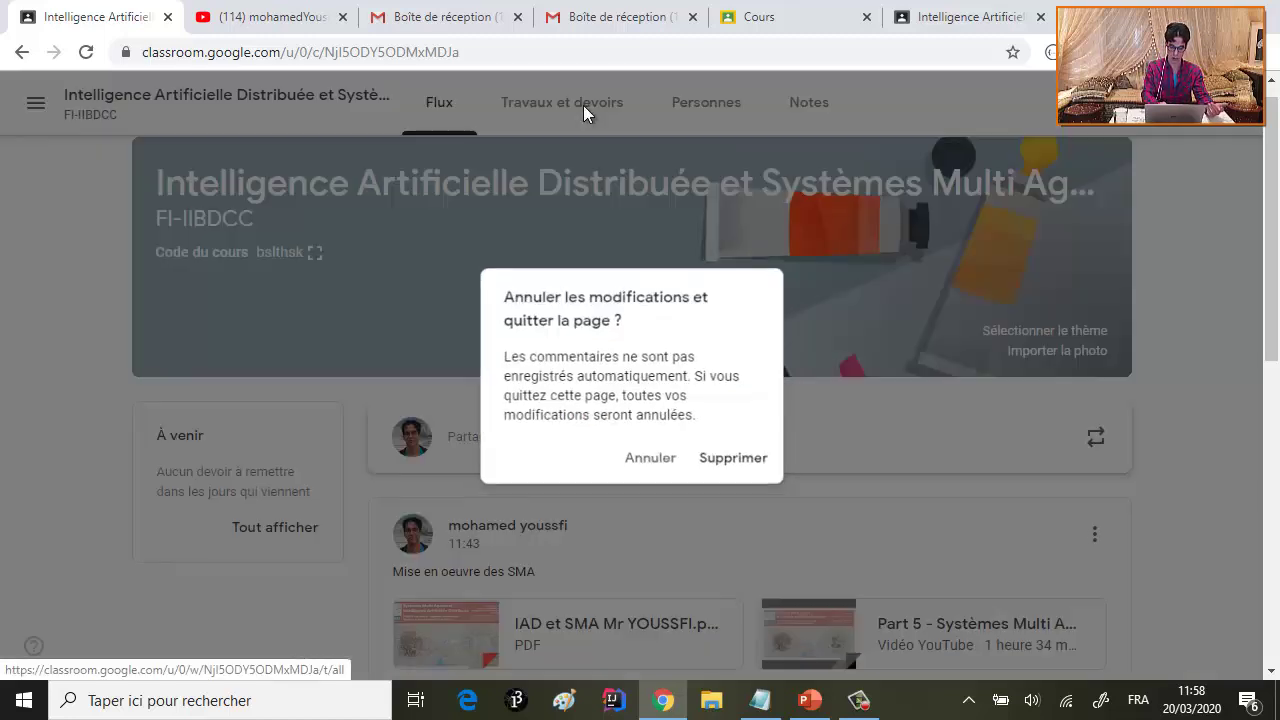
left_click(735, 466)
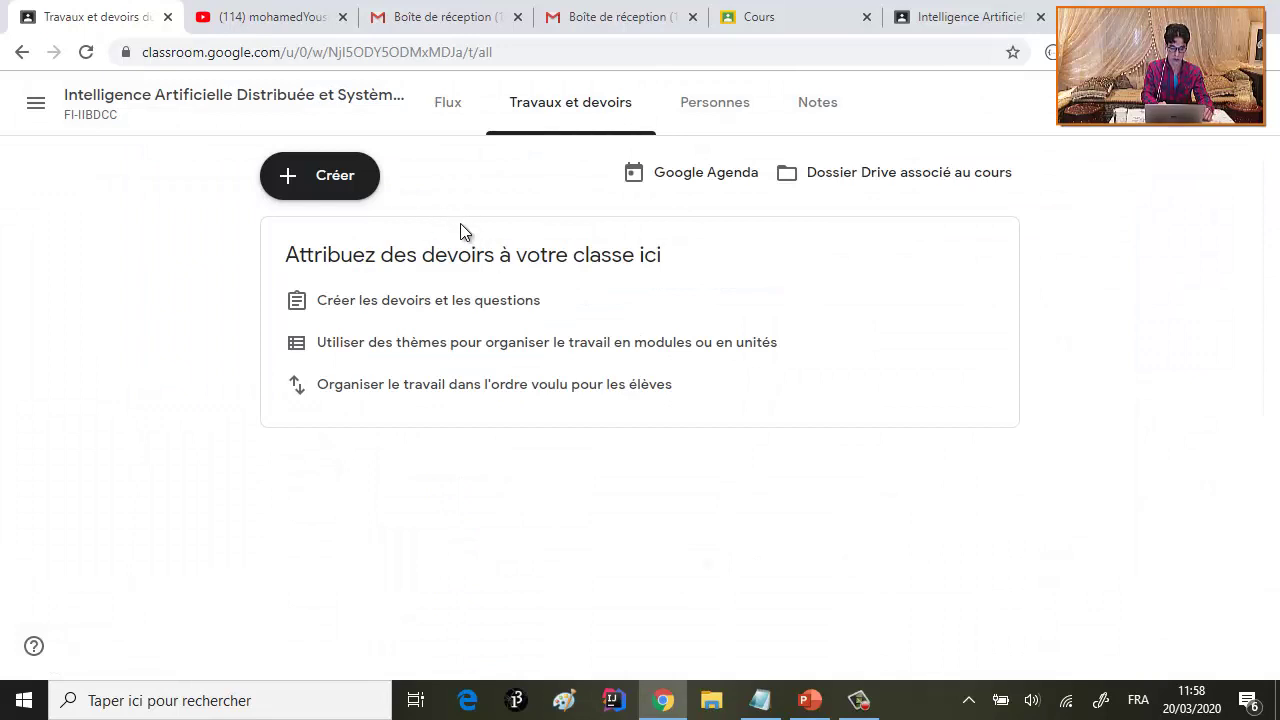
left_click(330, 180)
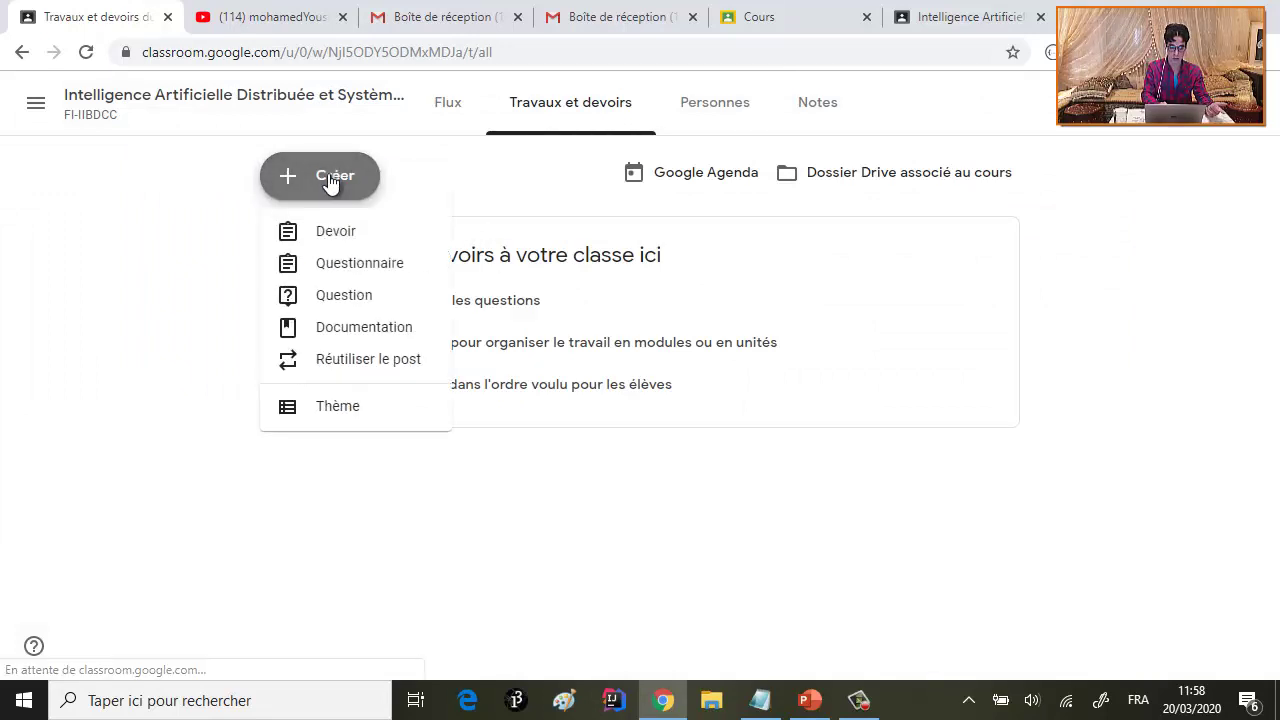
left_click(344, 240)
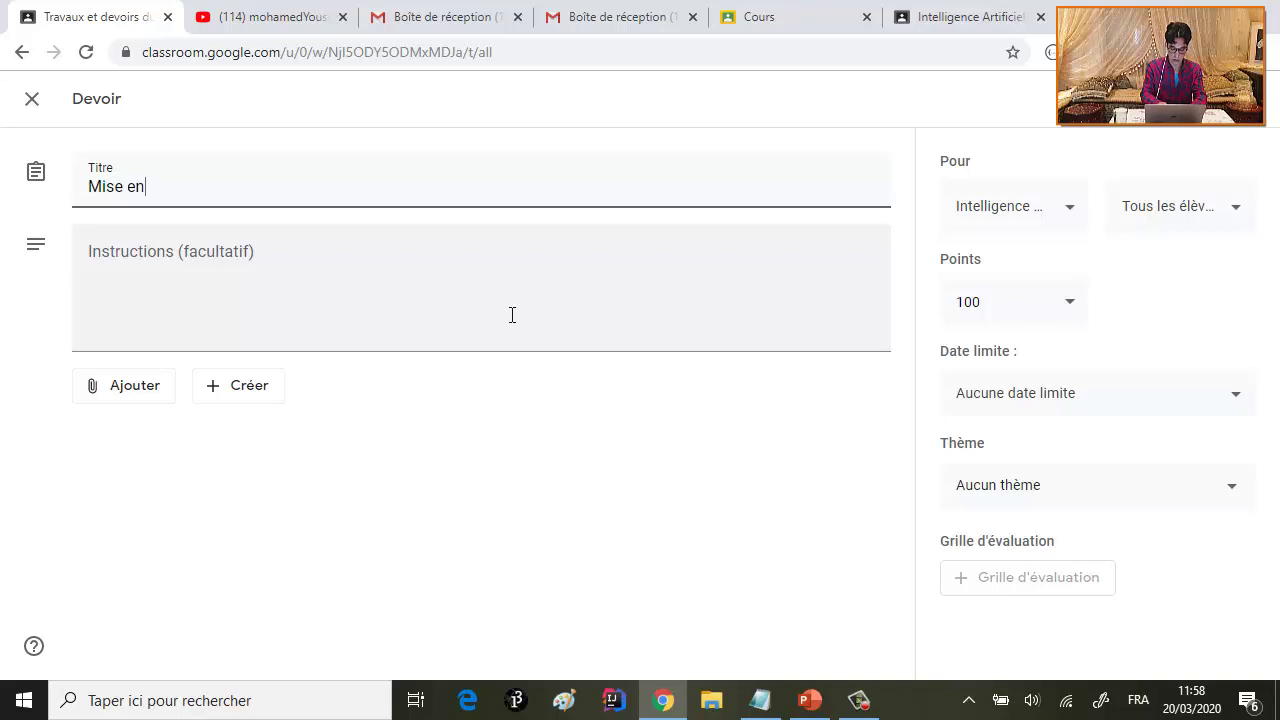
- Complete the assignment title, ending with 'SMA Consommateur Acheteur Vendeurs'
type("evre")
key("ctrl+BackSpace")
type("oeuvre de")
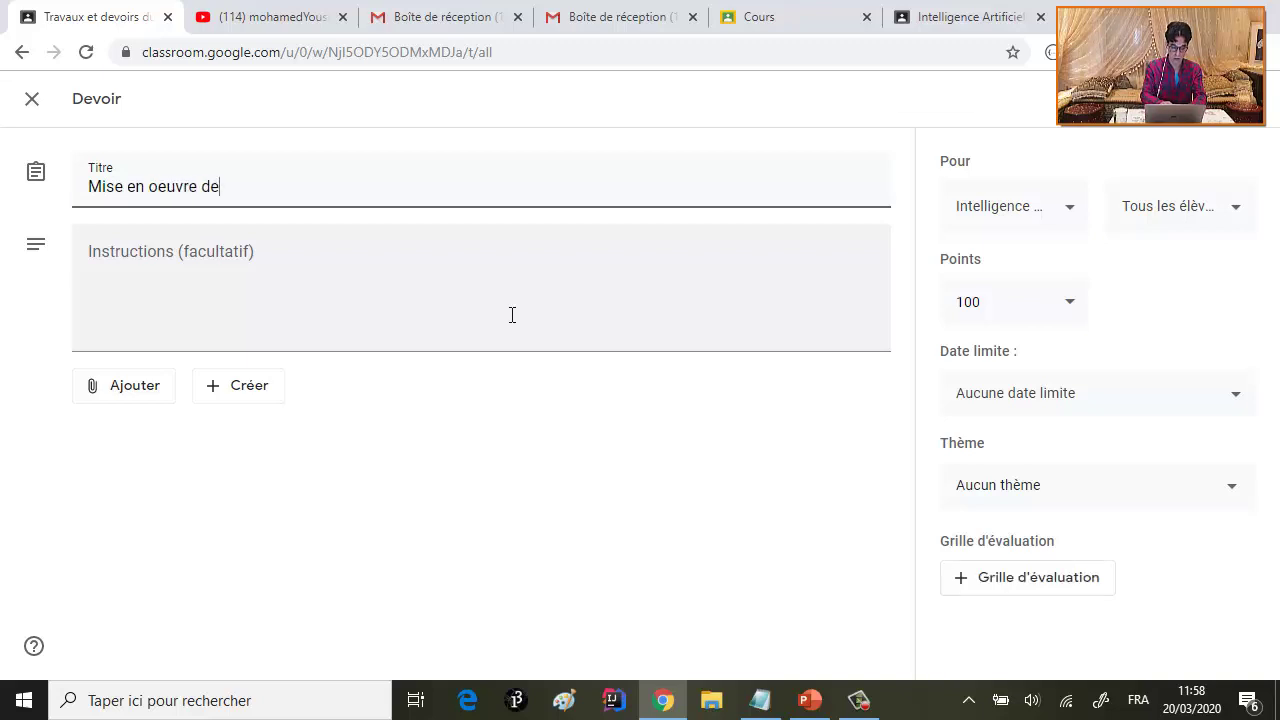
key("BackSpace")
type("'une application SMA")
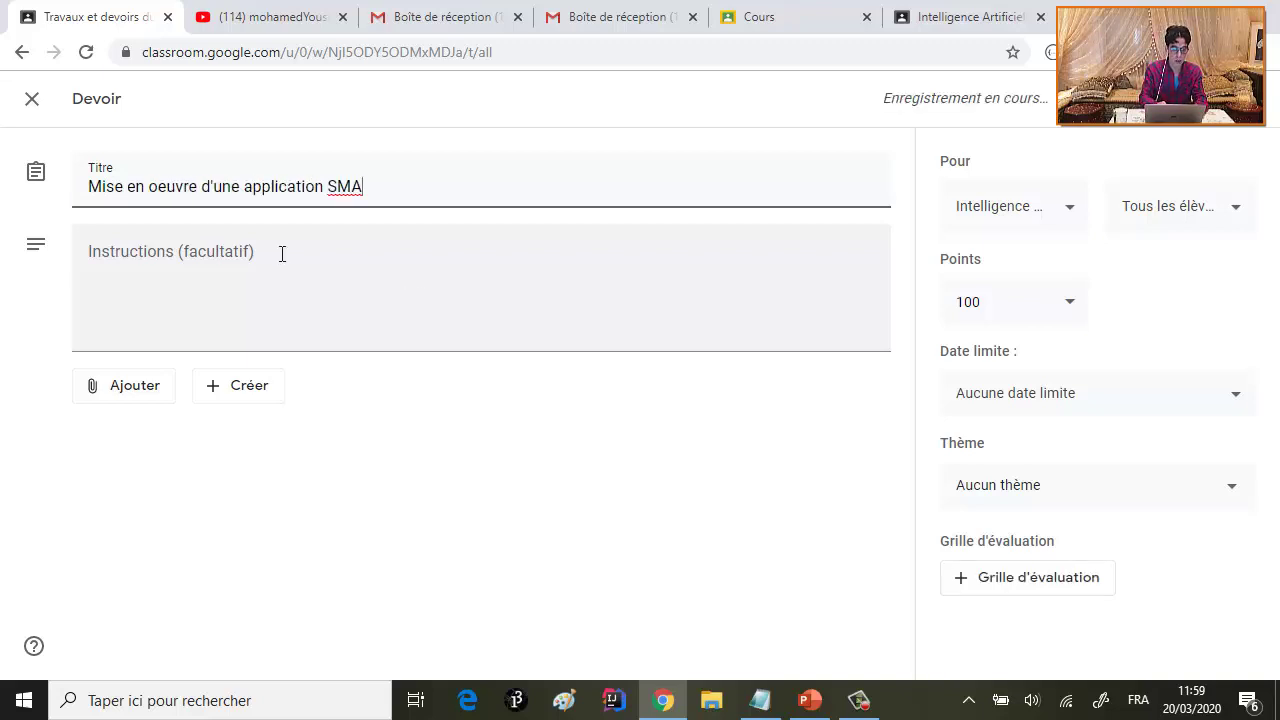
left_click(280, 251)
left_click(440, 183)
type("SMA  Vendeurs")
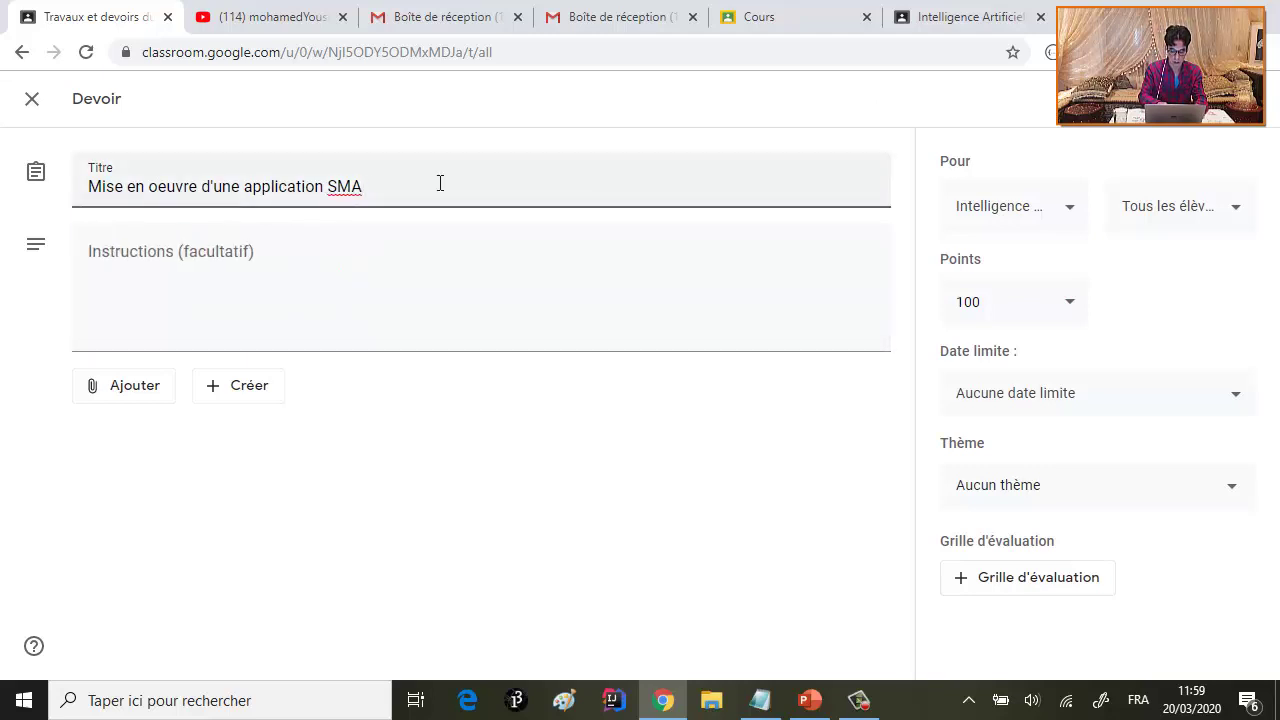
key("BackSpace")
key("BackSpace")
key("BackSpace")
key("BackSpace")
key("BackSpace")
key("BackSpace")
key("BackSpace")
key("BackSpace")
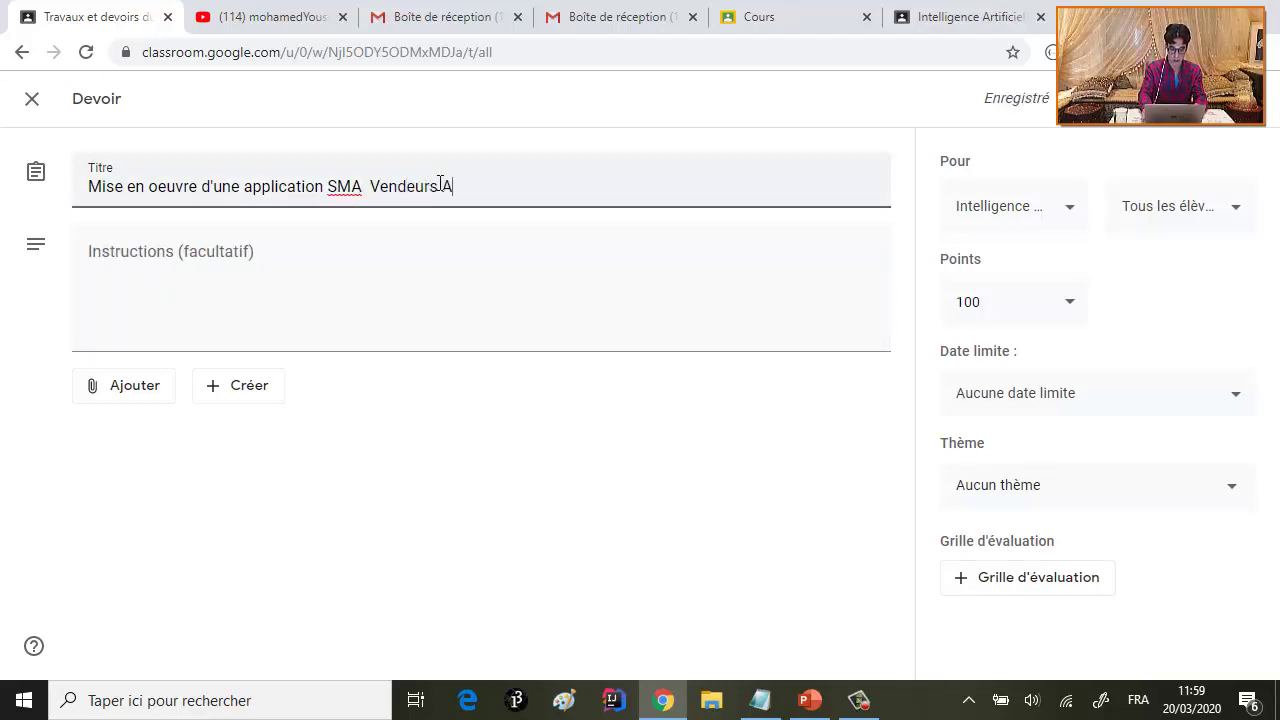
type("Consommateur Achette")
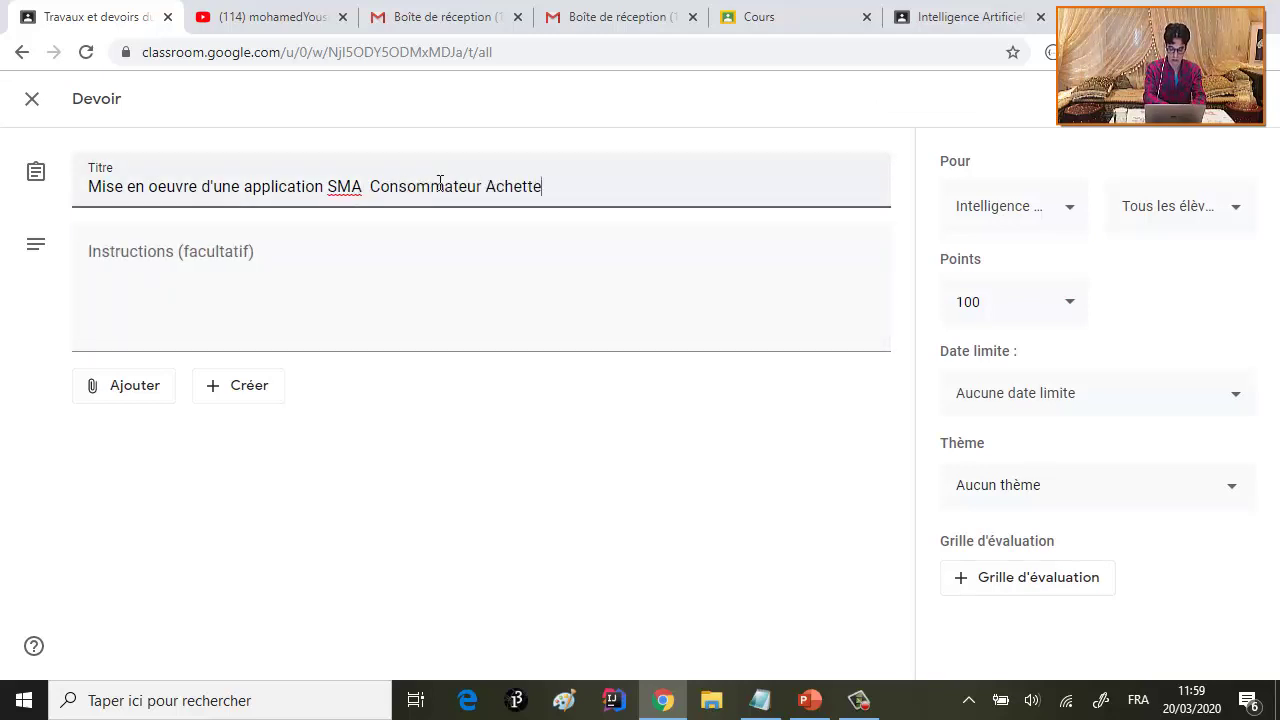
key("BackSpace")
key("BackSpace")
type("eur Vendeurs")
- Enter four dashed instruction lines, ending 'Rendre un rapport de TP' and 'publié sur Git hub'
left_click(274, 253)
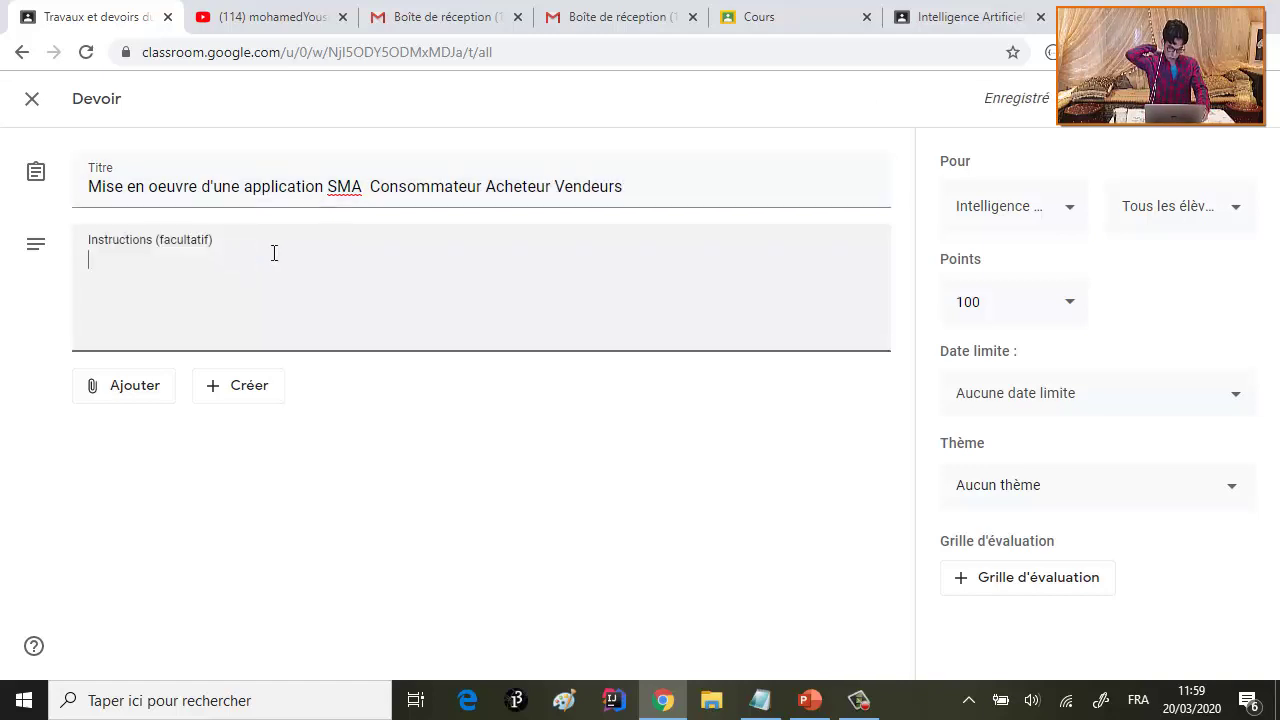
type("- ")
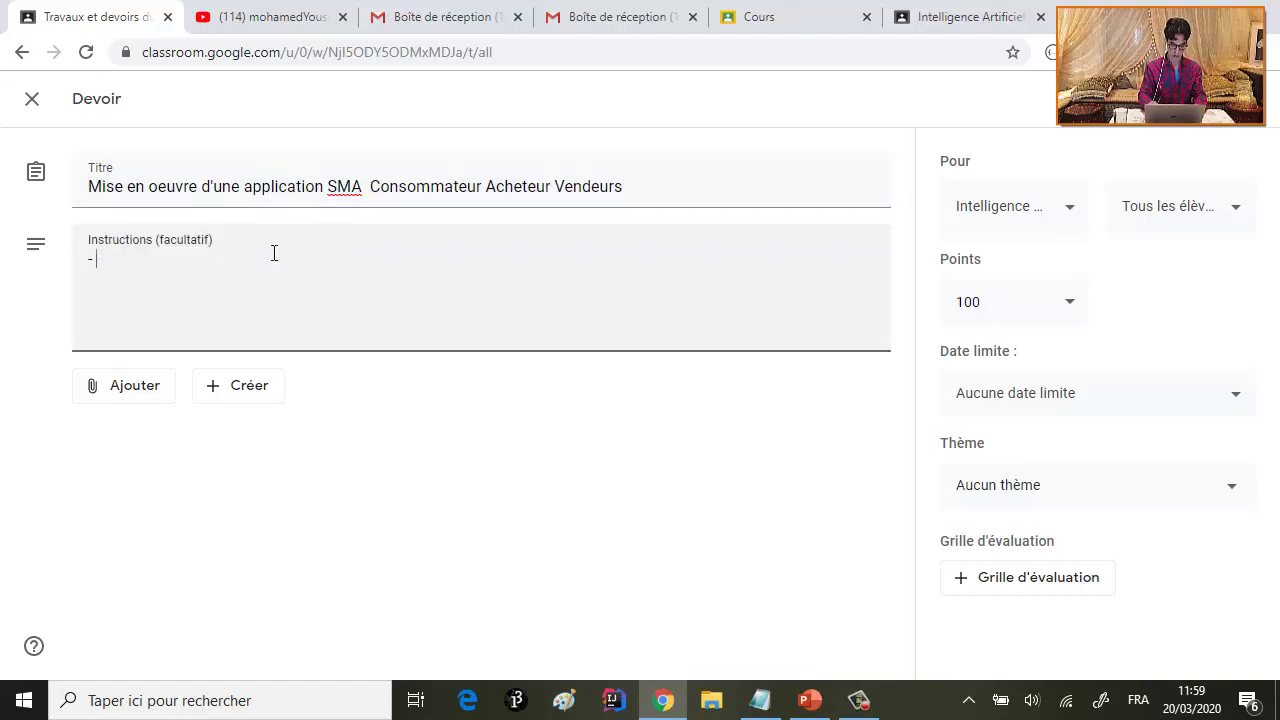
type("SuivreConsulter votre support de cours")
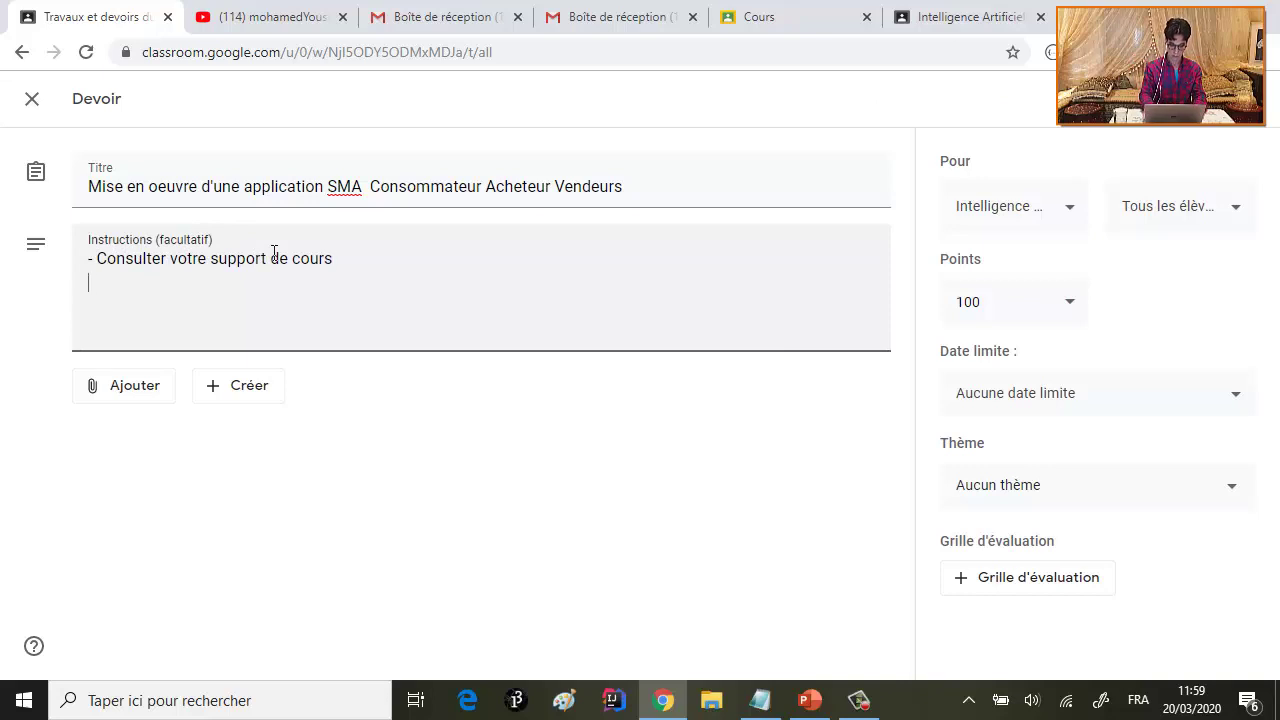
type("- Utiliser les vidéos sui")
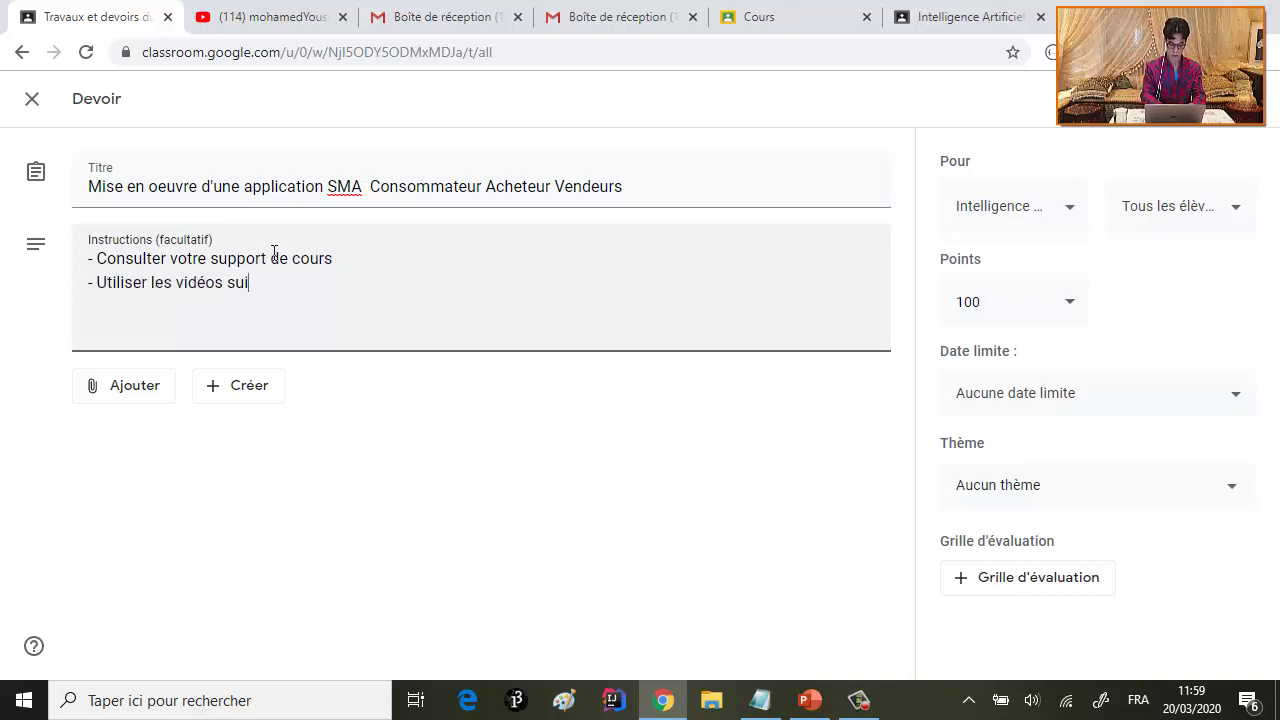
type("vantes pour vous guider à dével")
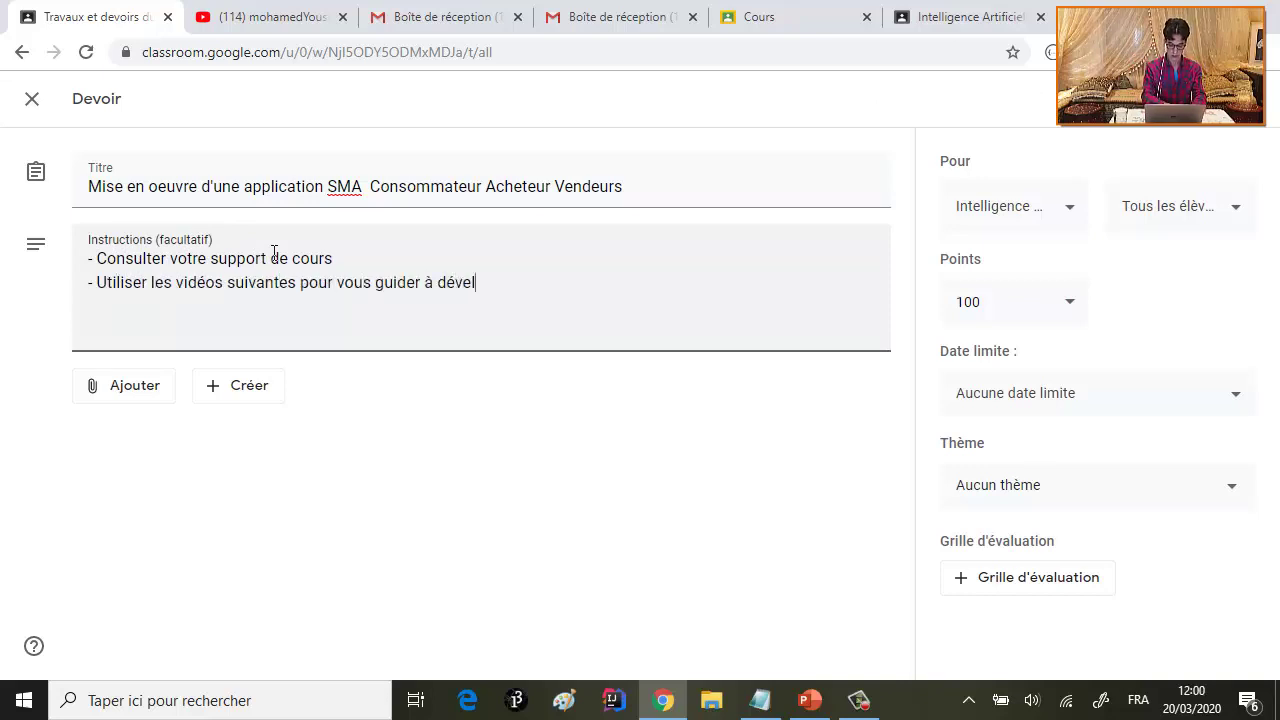
type("opper une application SMA basée sur ")
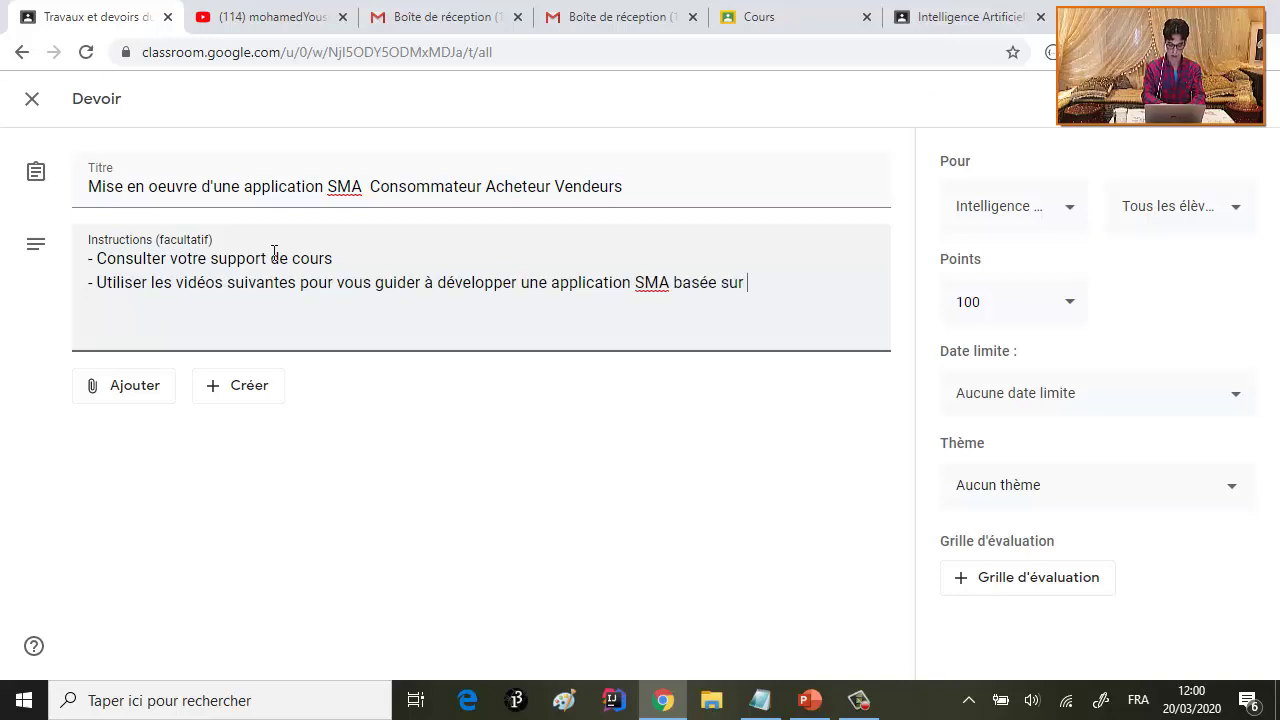
type("JADE.")
key("Return")
type("- ")
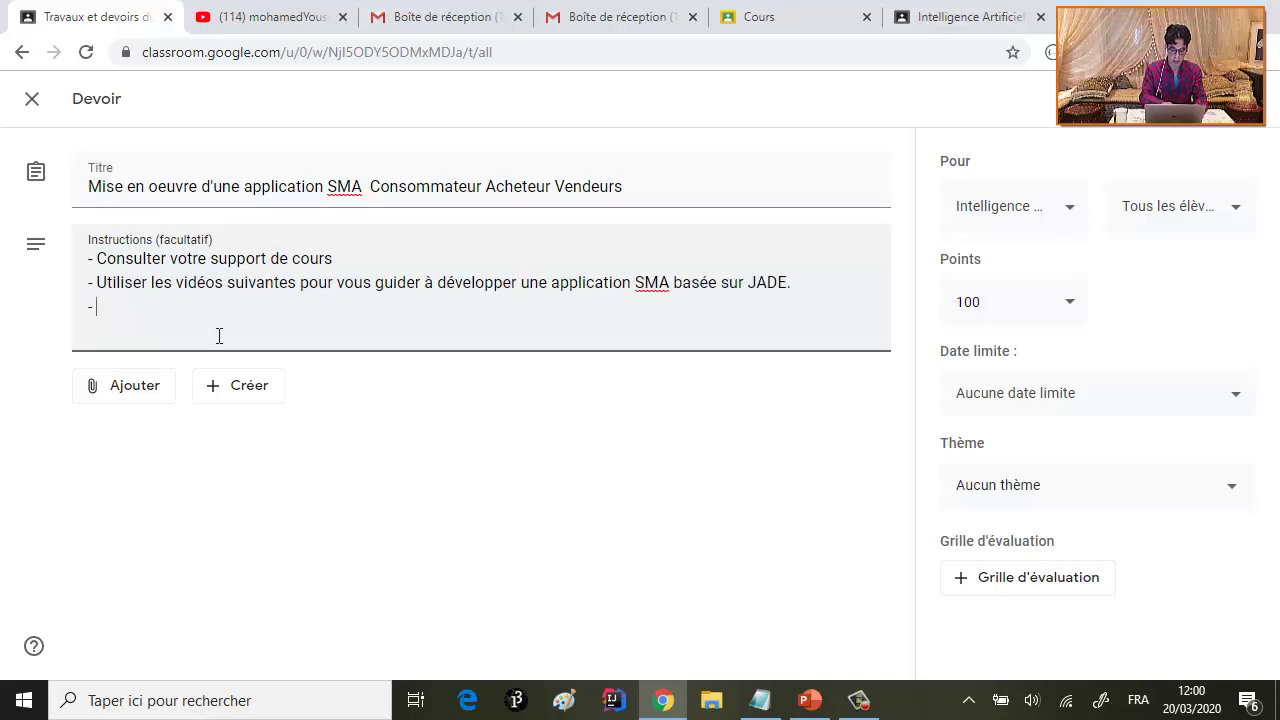
type("Rendre un rapport de TP")
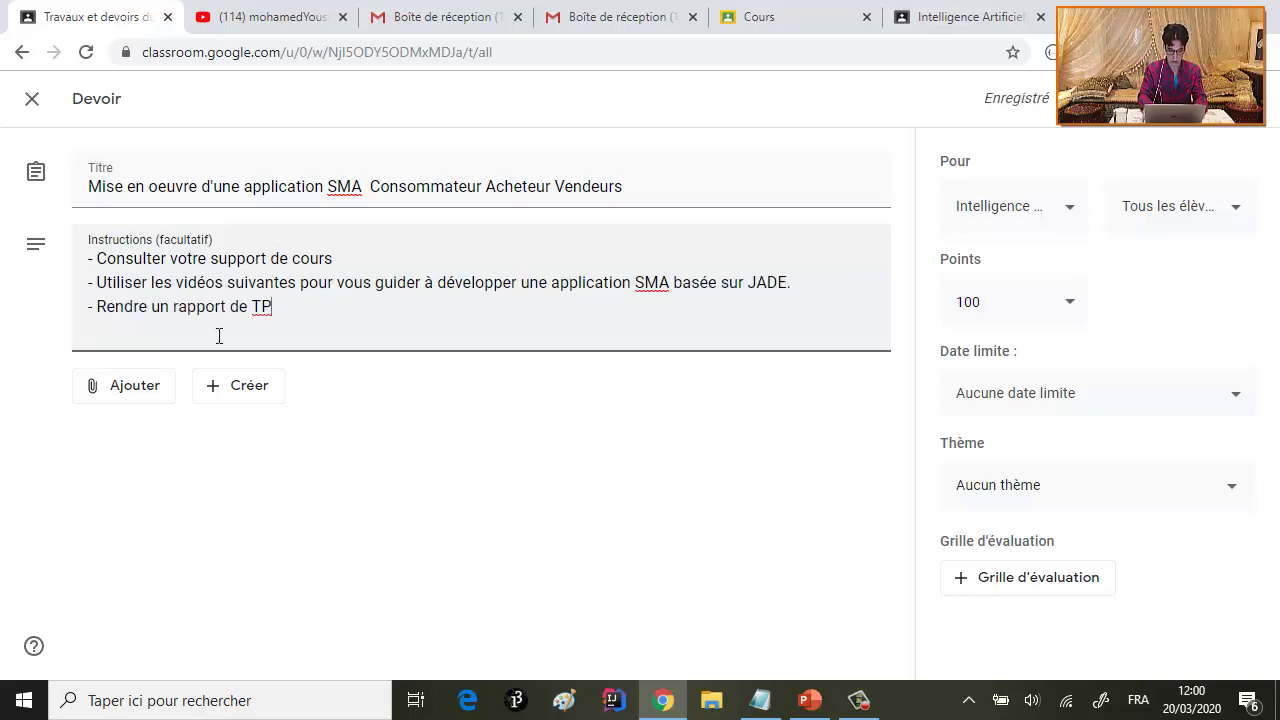
key("Return")
type("- Le code source devrait être ")
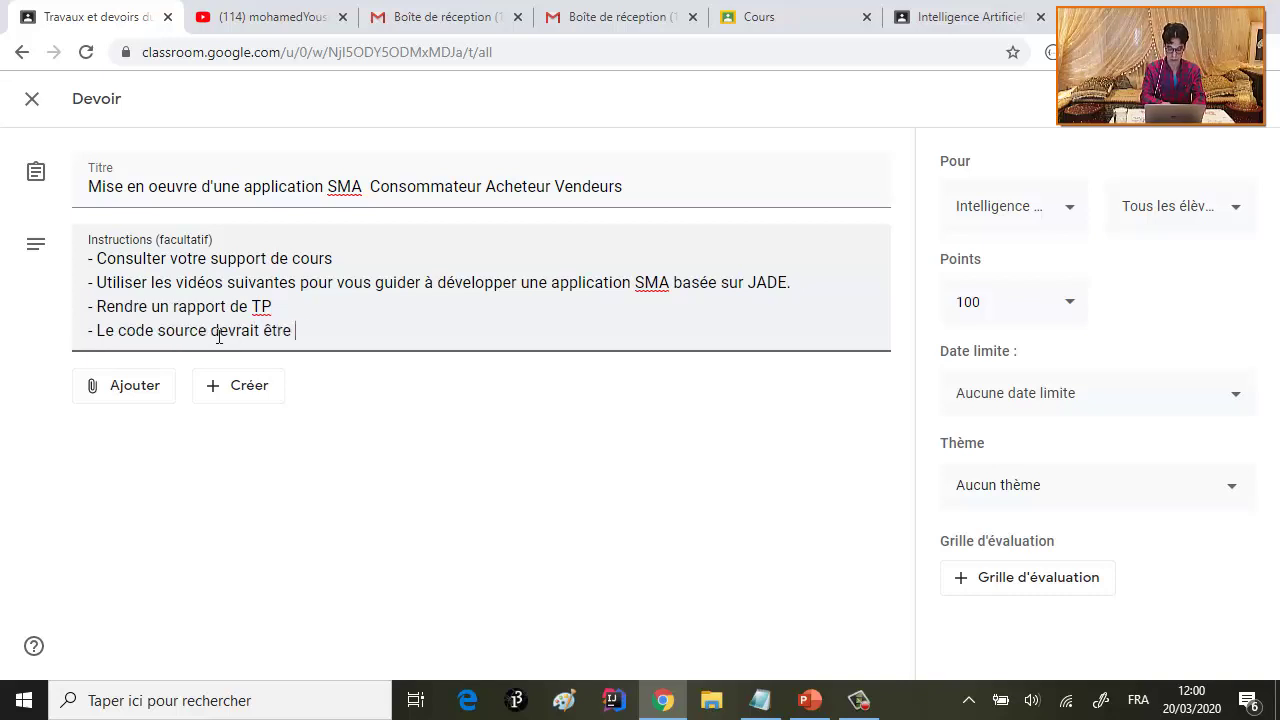
type("publié sur Git hub")
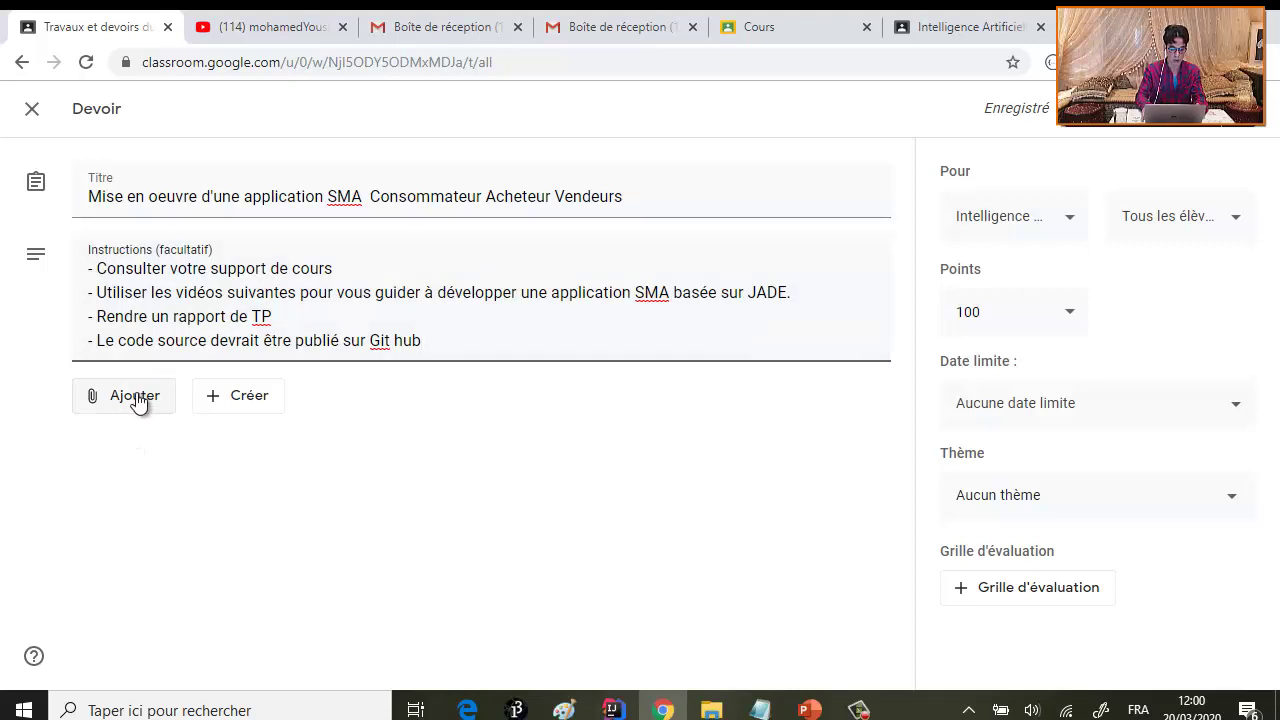
- Upload 'IIAD et SMA Partie pratique.pdf' from the computer as an assignment attachment
left_click(137, 398)
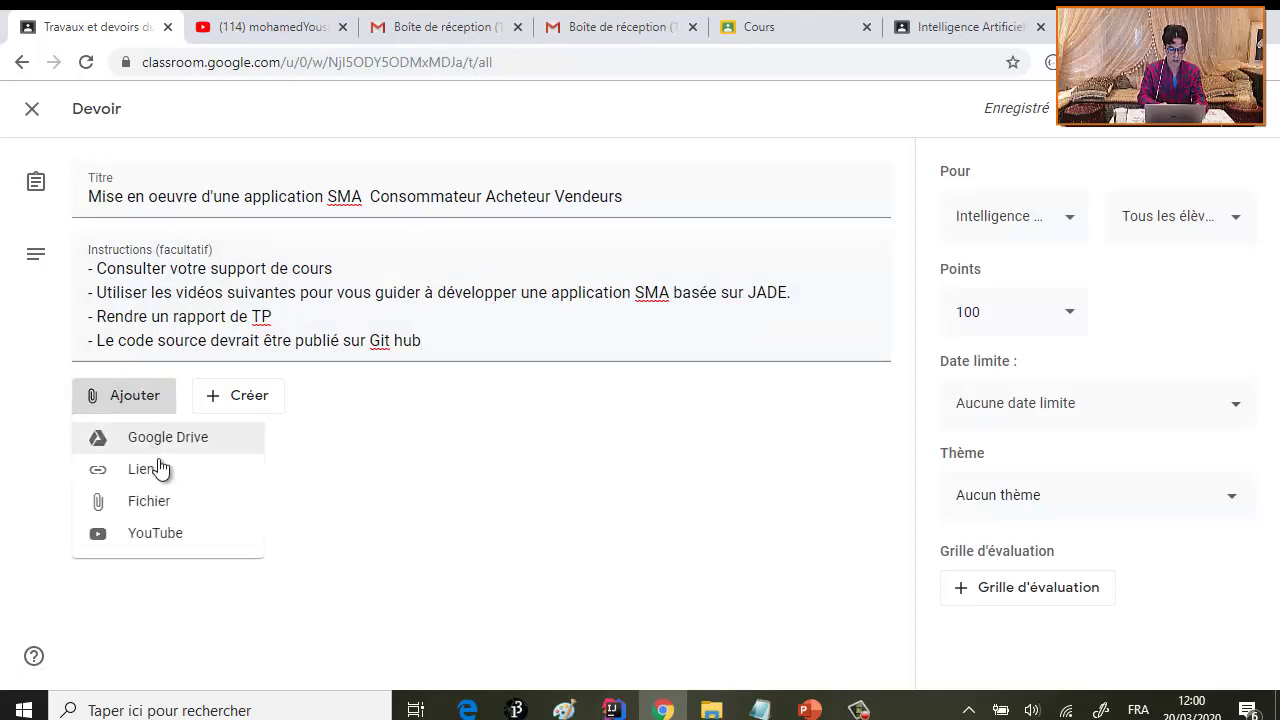
left_click(171, 503)
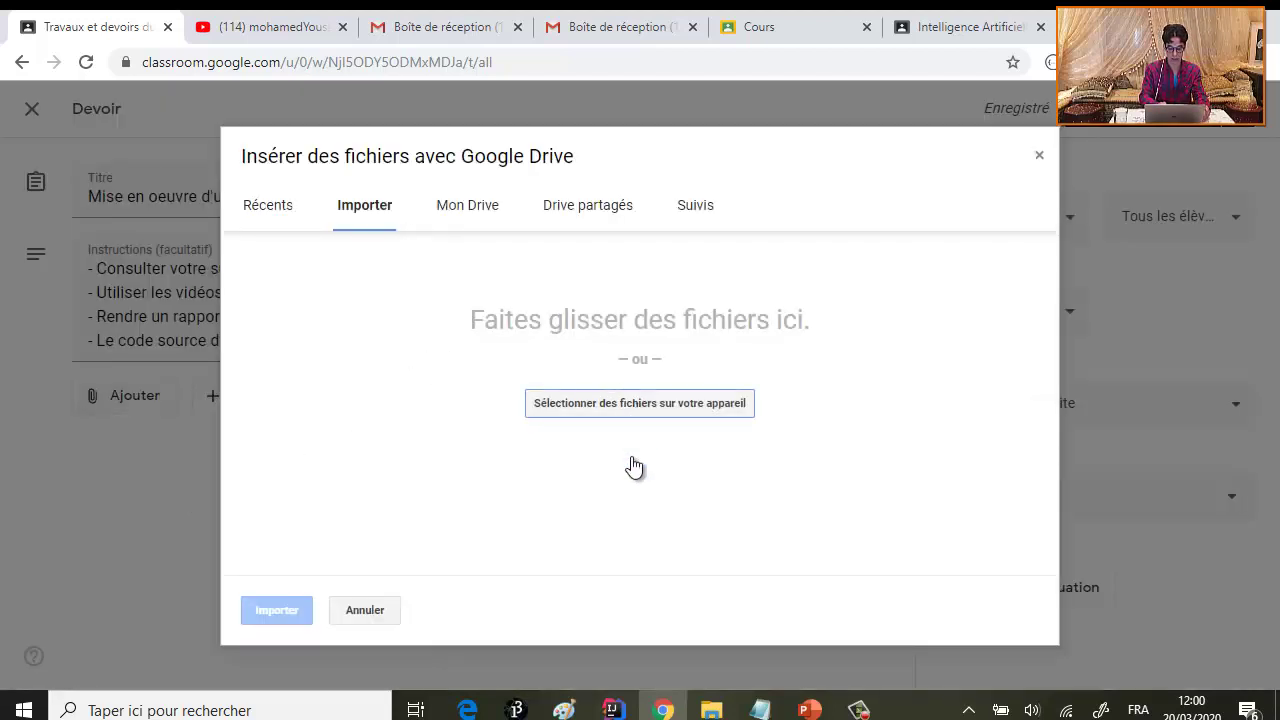
left_click(1037, 157)
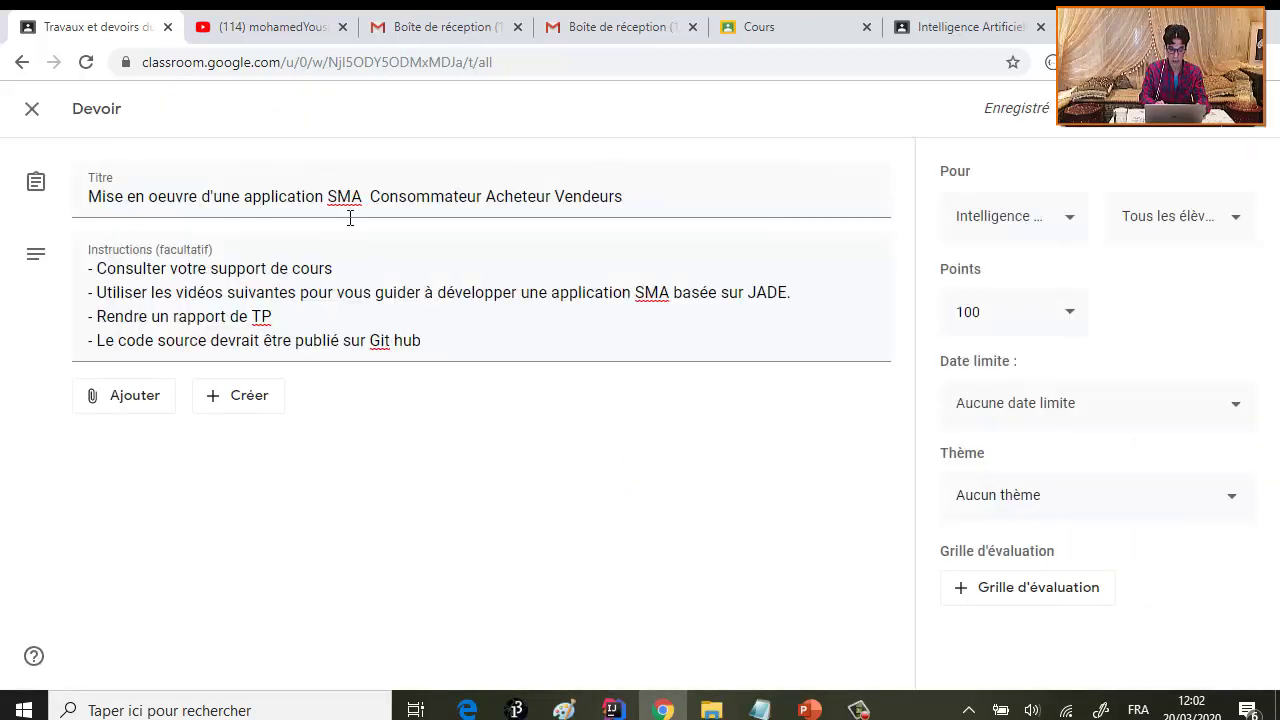
left_click(129, 410)
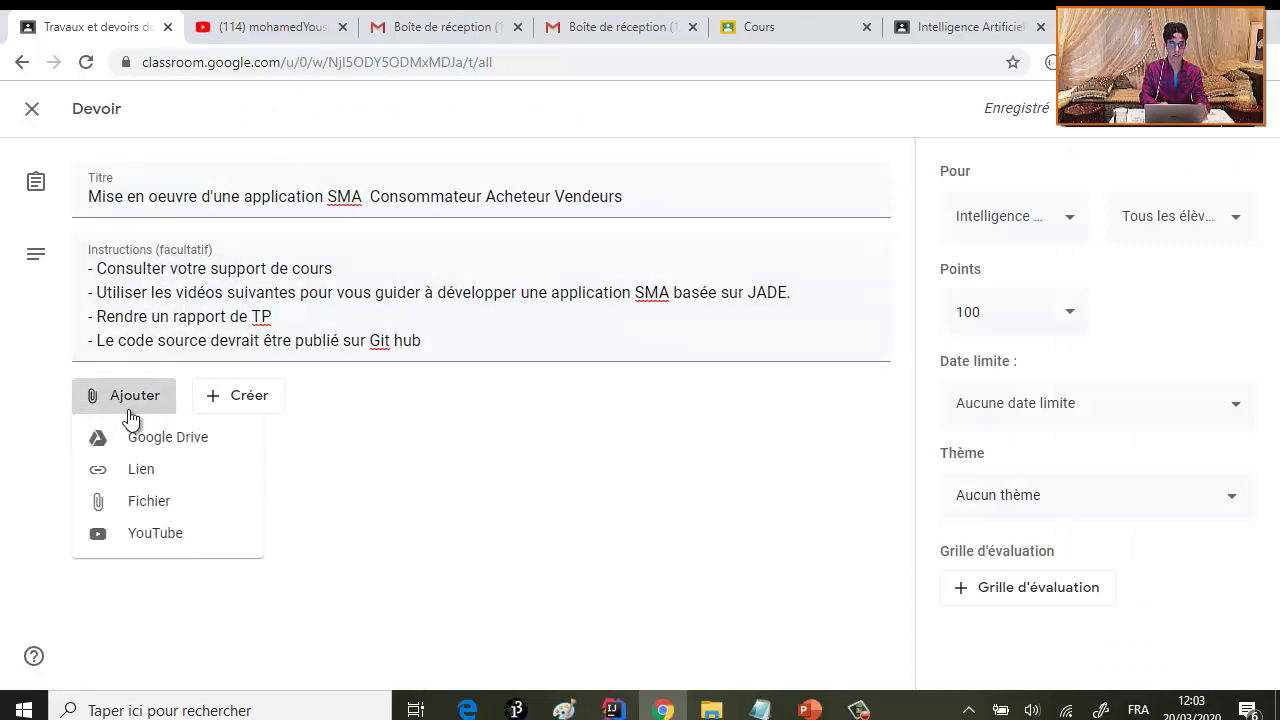
left_click(158, 503)
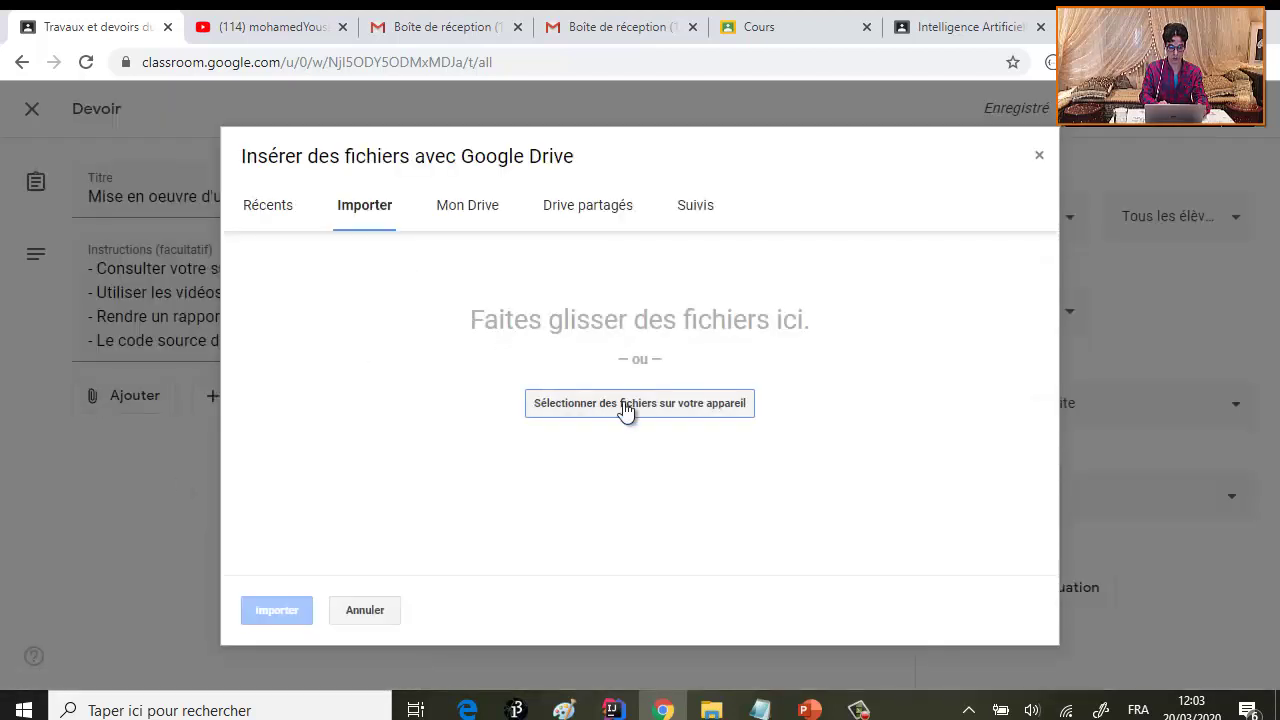
left_click(623, 403)
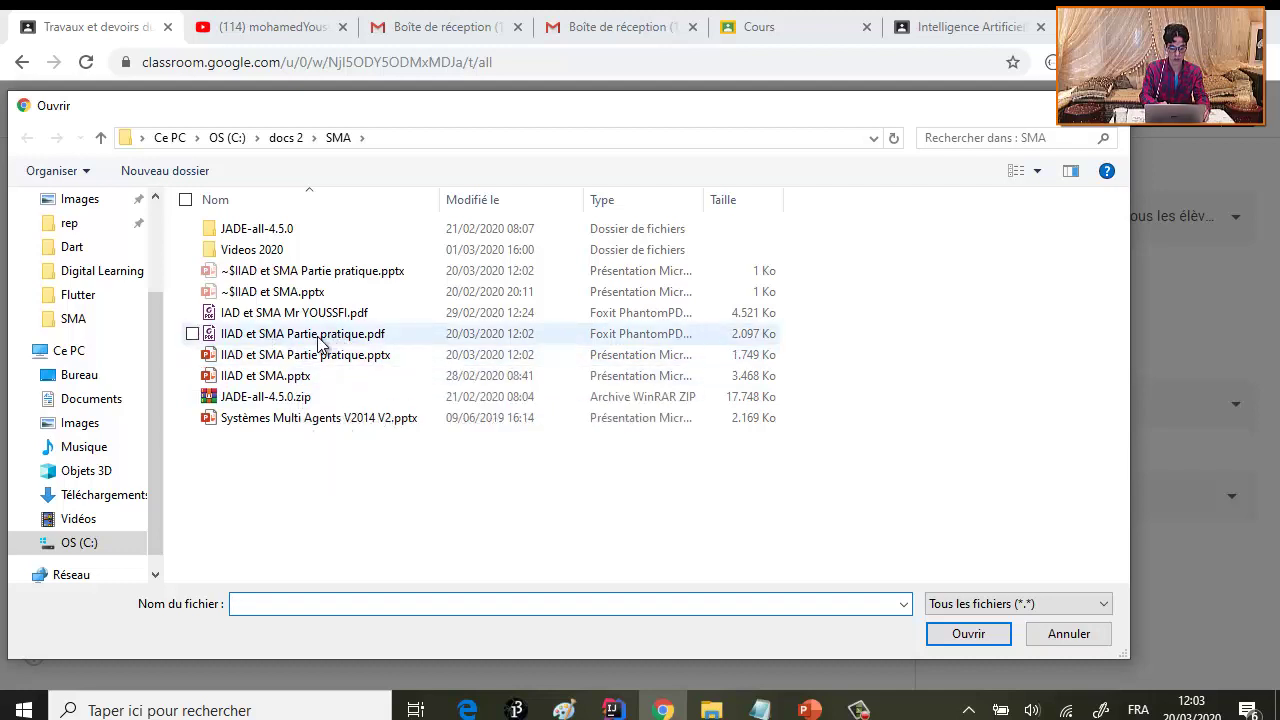
left_click(320, 340)
double_click(320, 340)
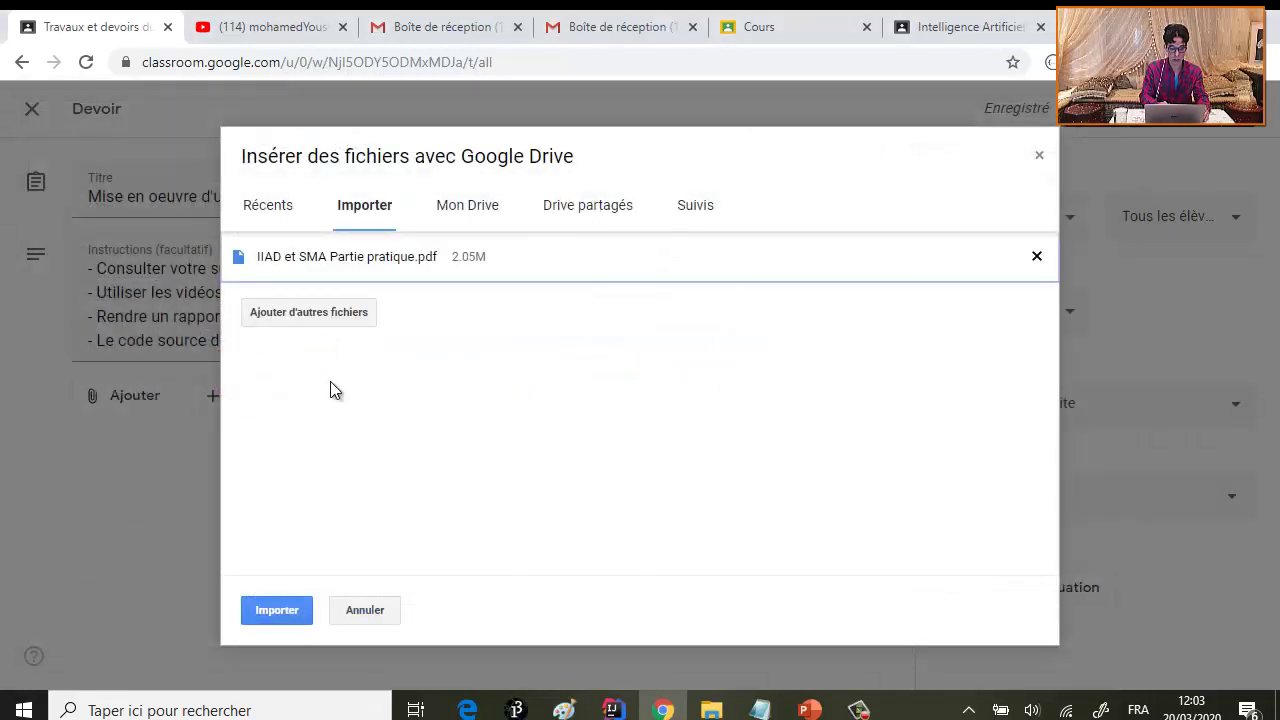
left_click(277, 608)
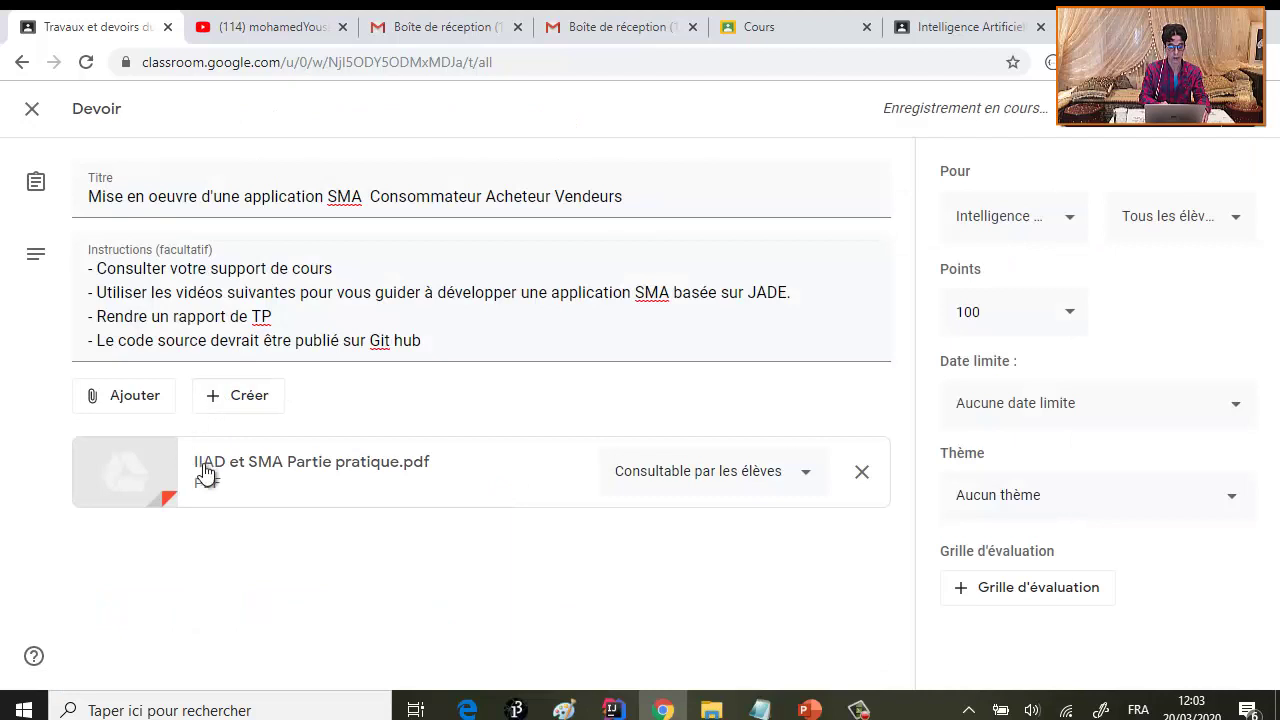
left_click(135, 406)
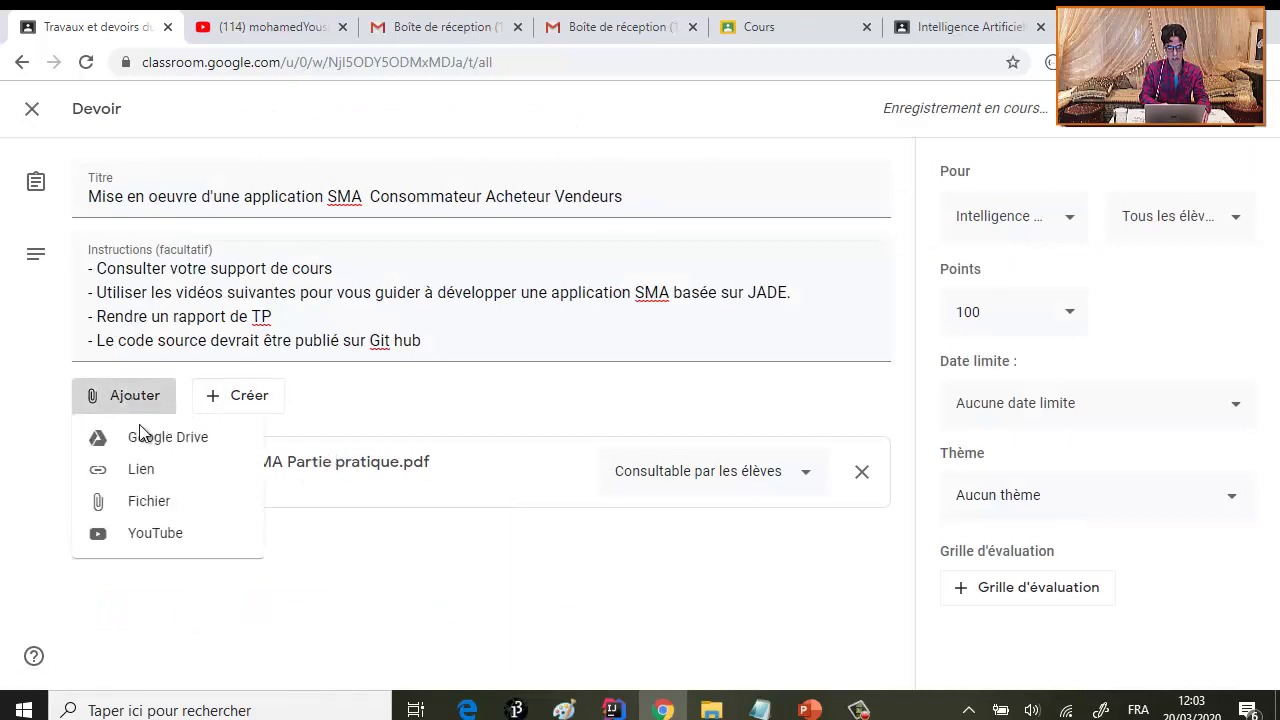
- Choose a YouTube attachment added by URL, then go to the YouTube channel's videos page
left_click(165, 532)
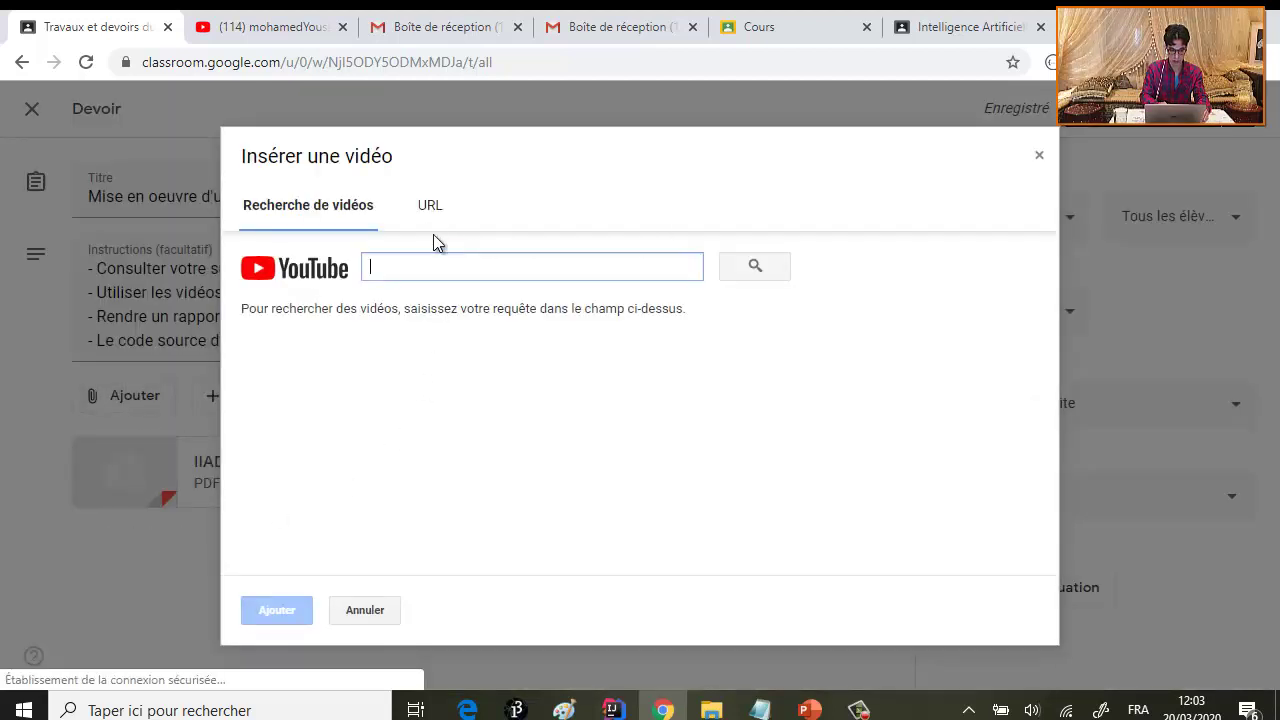
left_click(430, 206)
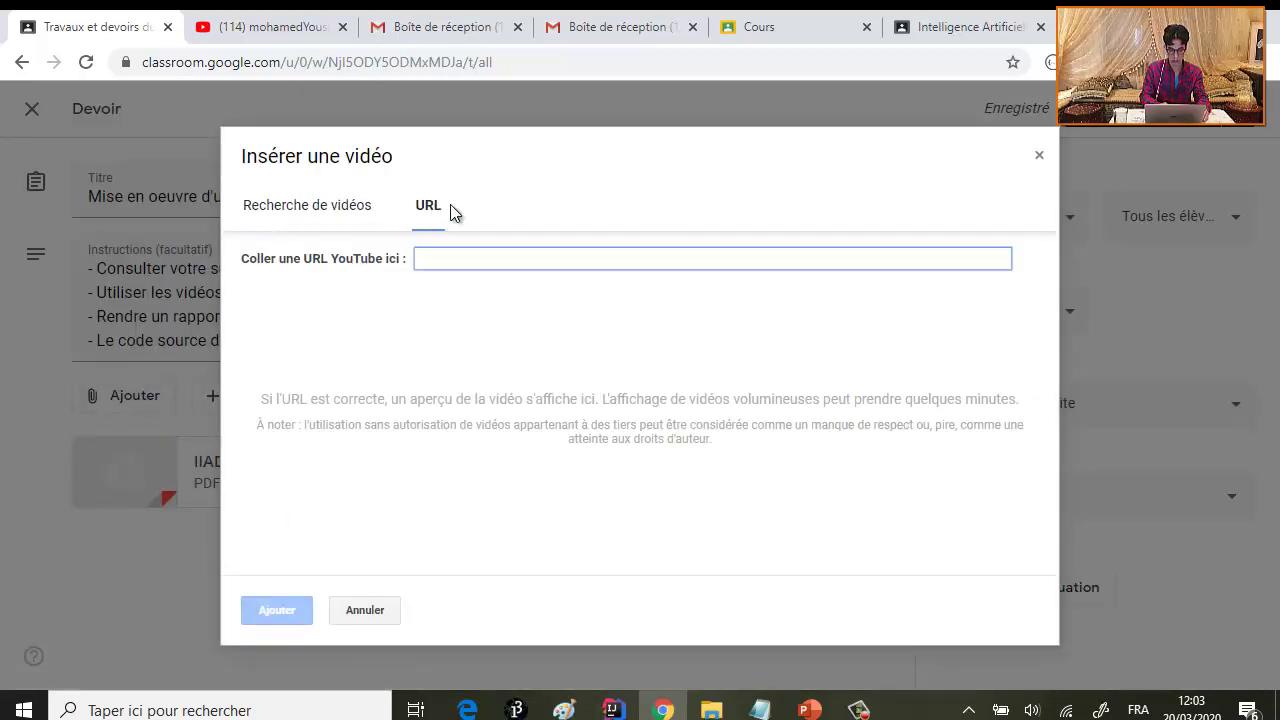
left_click(330, 32)
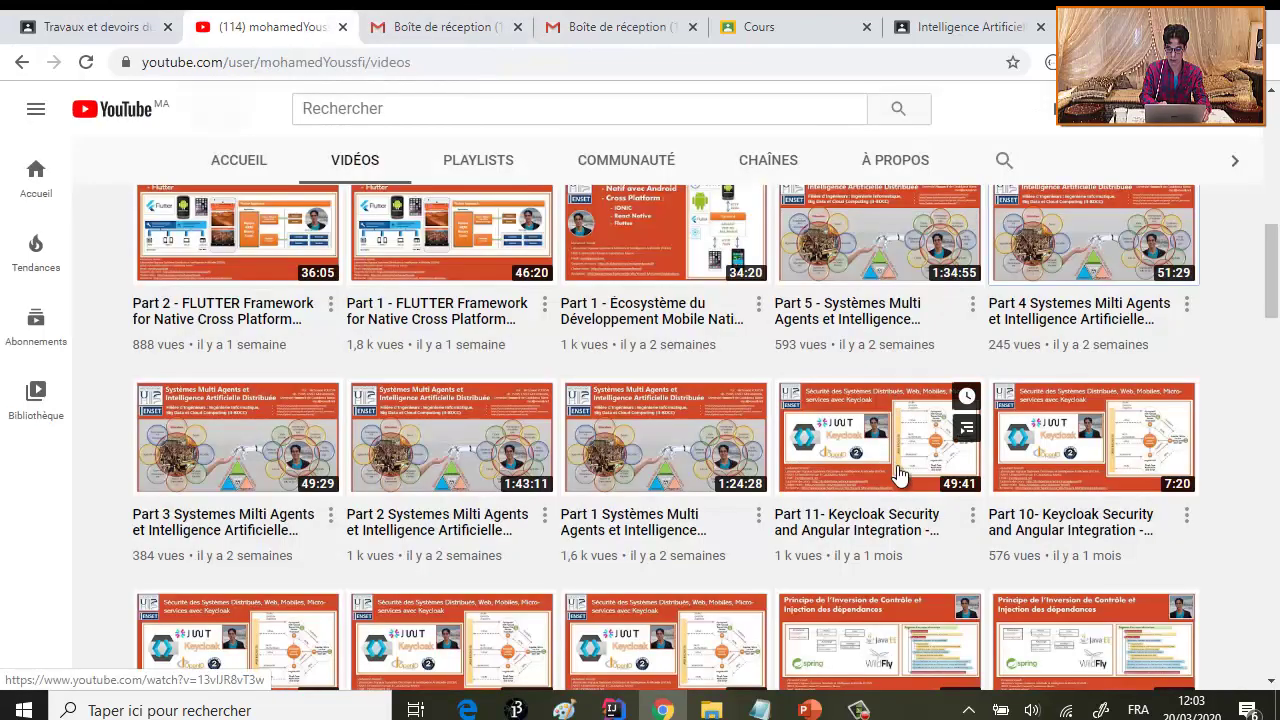
- Copy the link address of the Part 2 Systèmes Multi Agents video
scroll(880, 400, "down", 1)
scroll(866, 443, "up", 2)
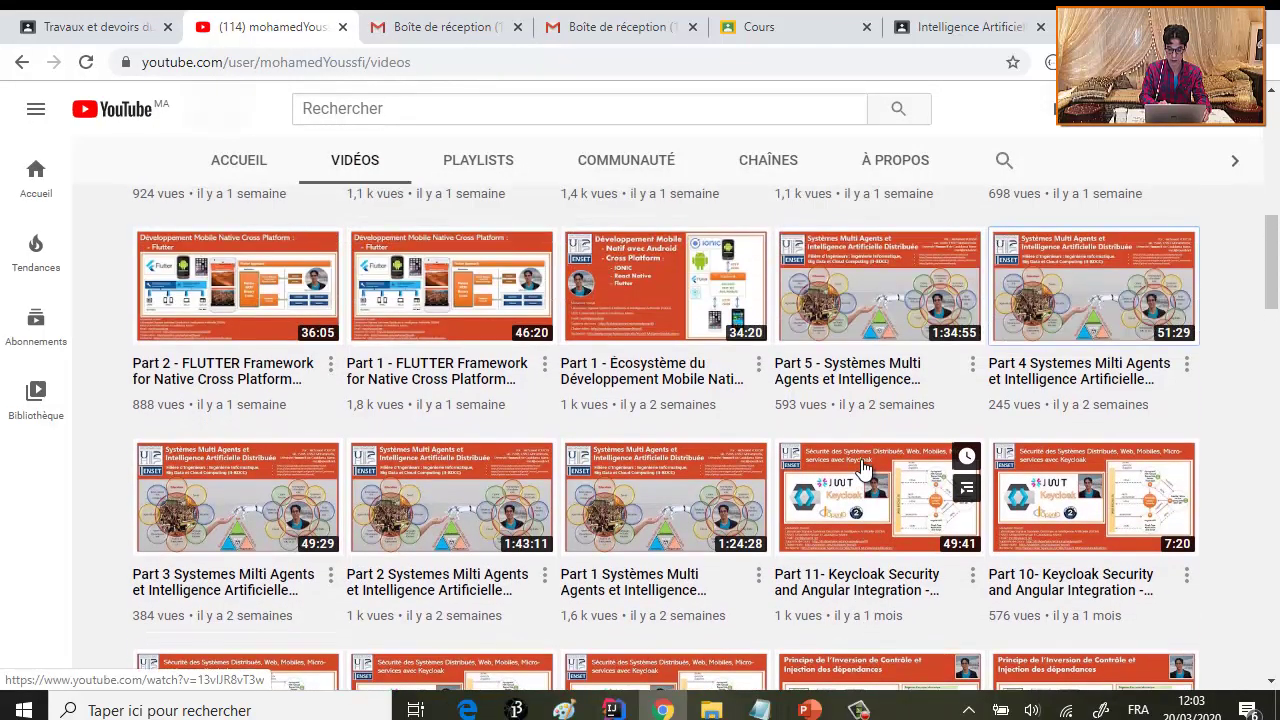
scroll(620, 438, "down", 1)
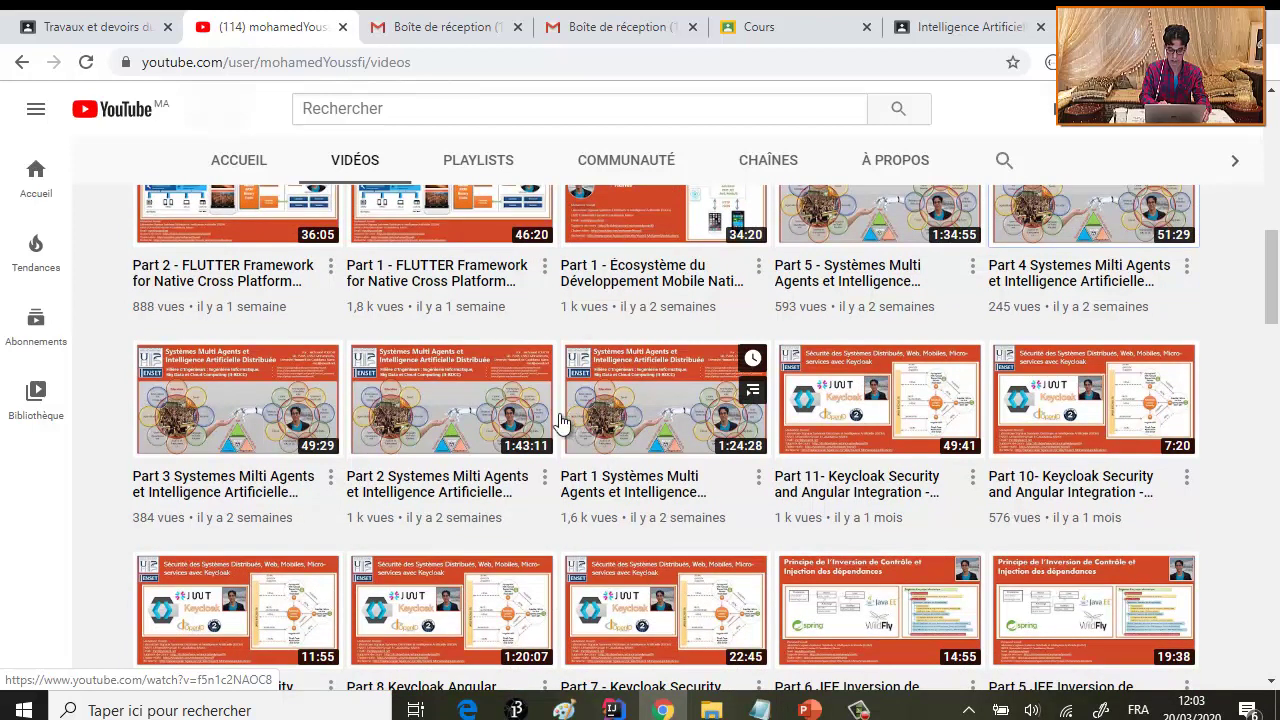
right_click(449, 403)
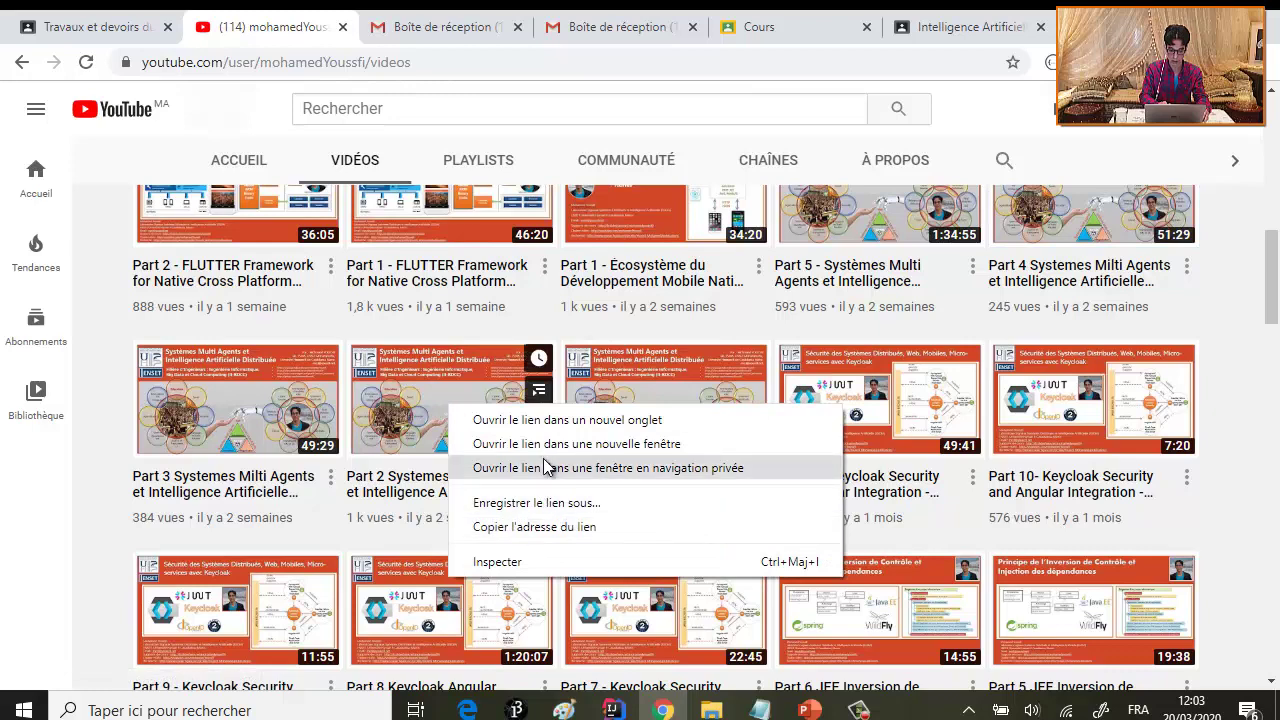
left_click(571, 536)
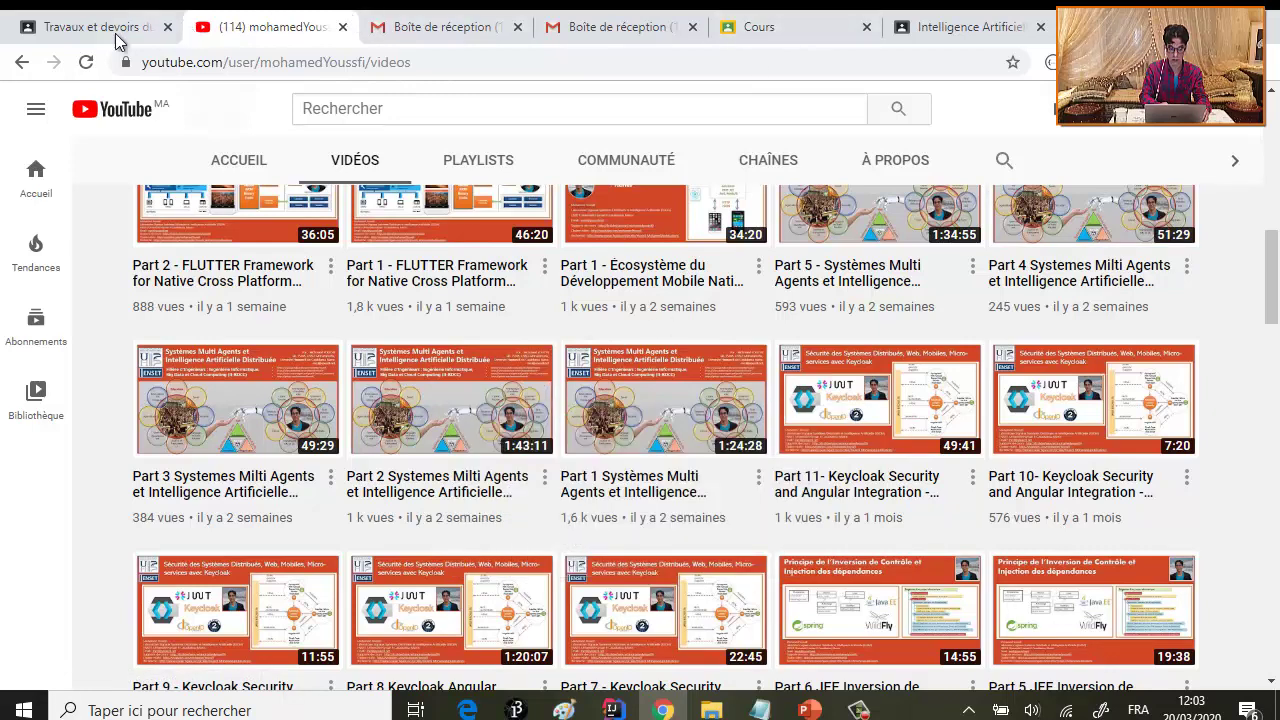
- Paste the video link into the assignment, attach it, and assign the assignment
left_click(975, 32)
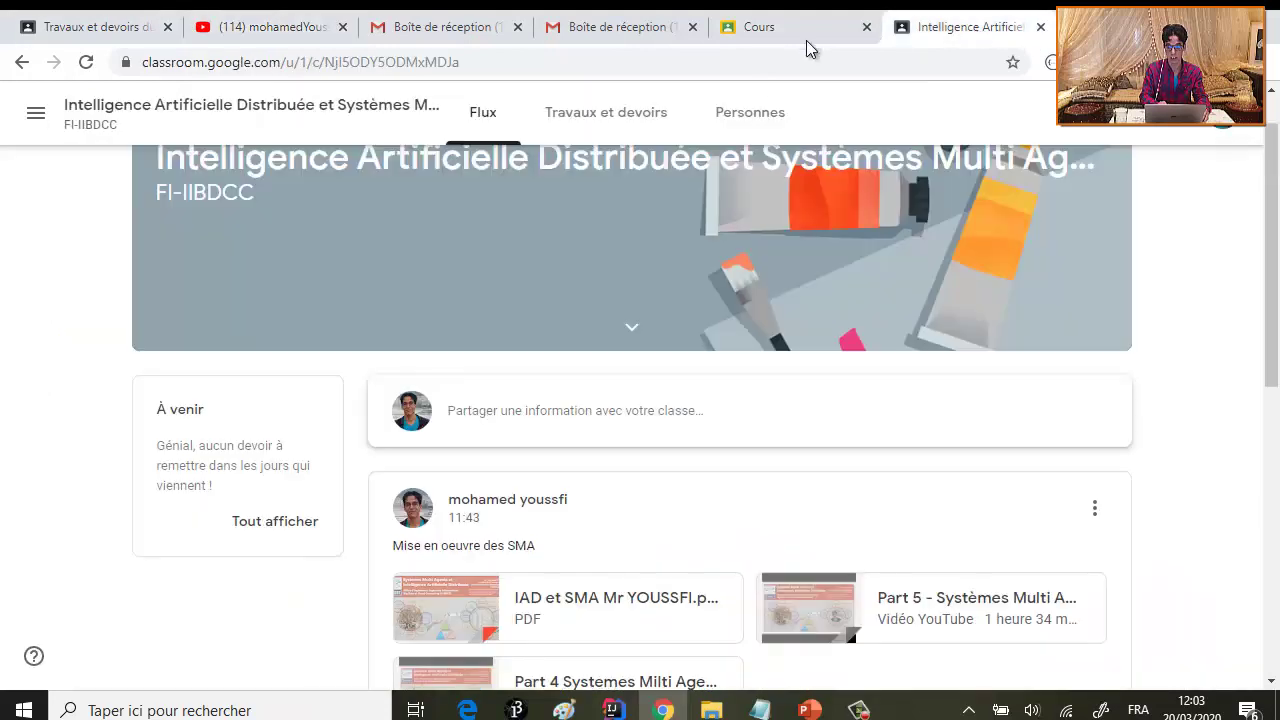
left_click(88, 30)
type("https://www.youtube.com/watch?v=G2xIU7jq7xs")
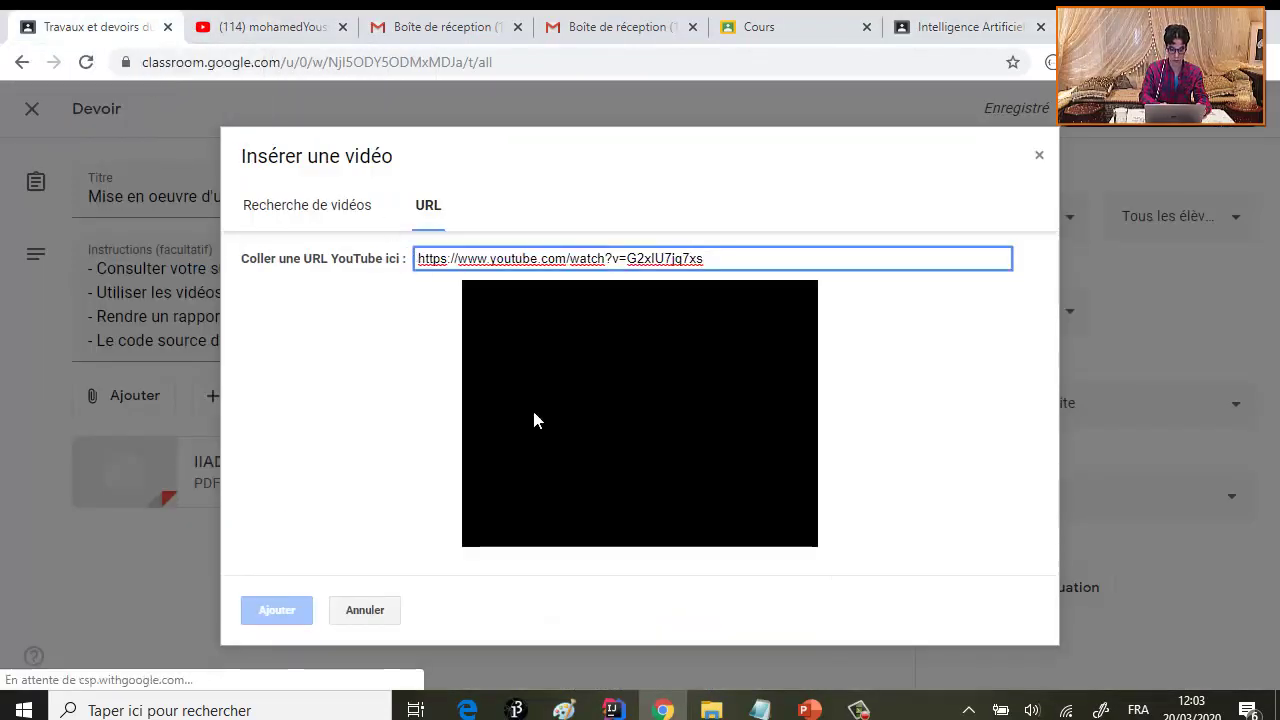
left_click(280, 612)
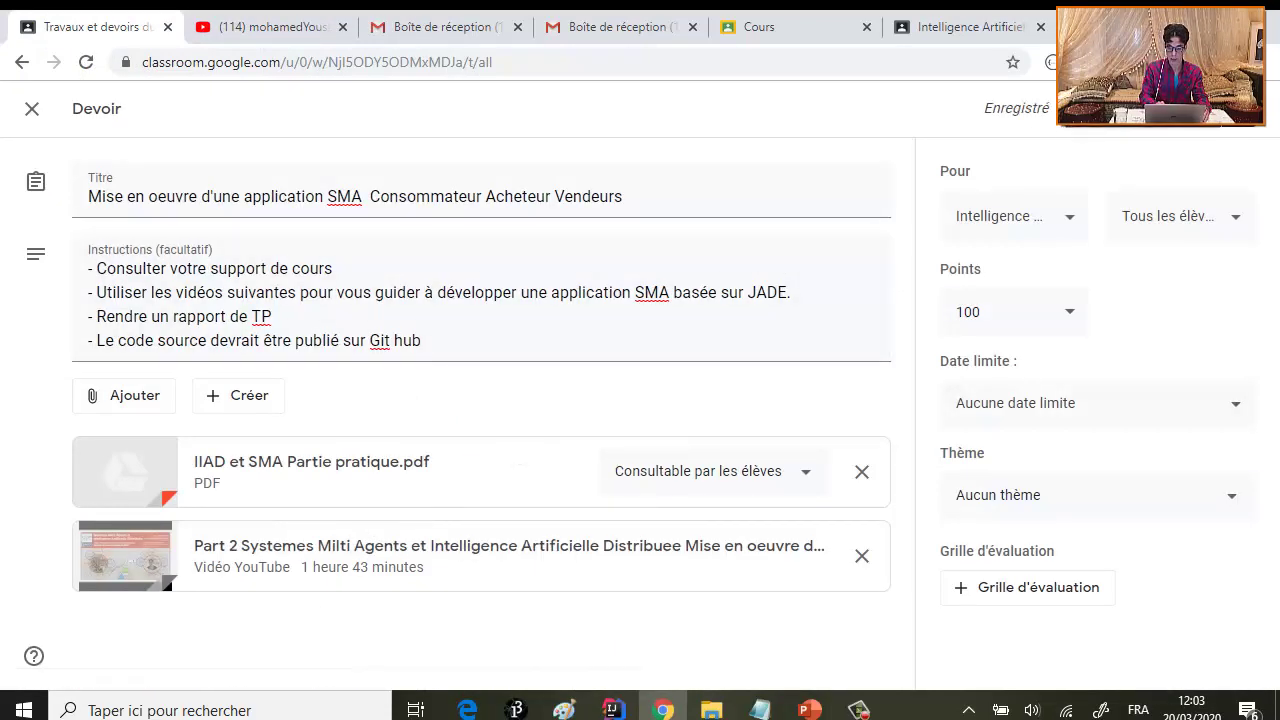
left_click(1100, 108)
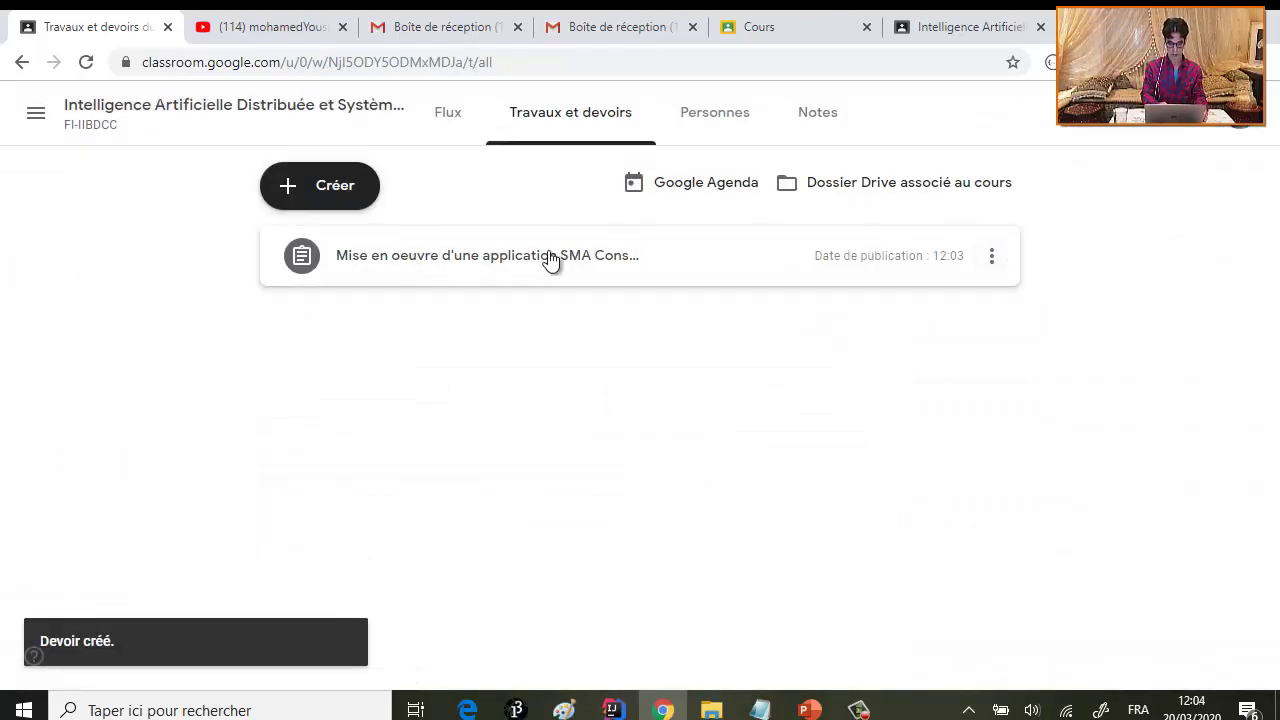
- Edit the posted SMA assignment, keeping all students and 100 points
left_click(991, 258)
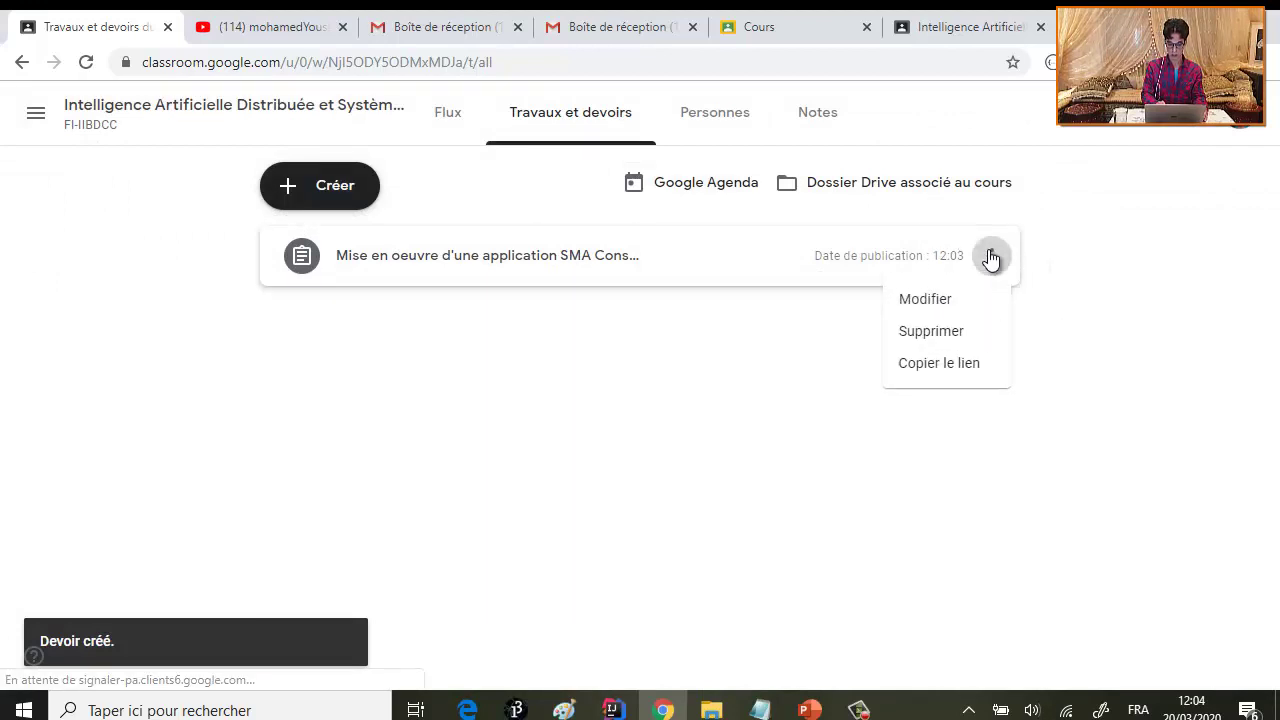
left_click(927, 303)
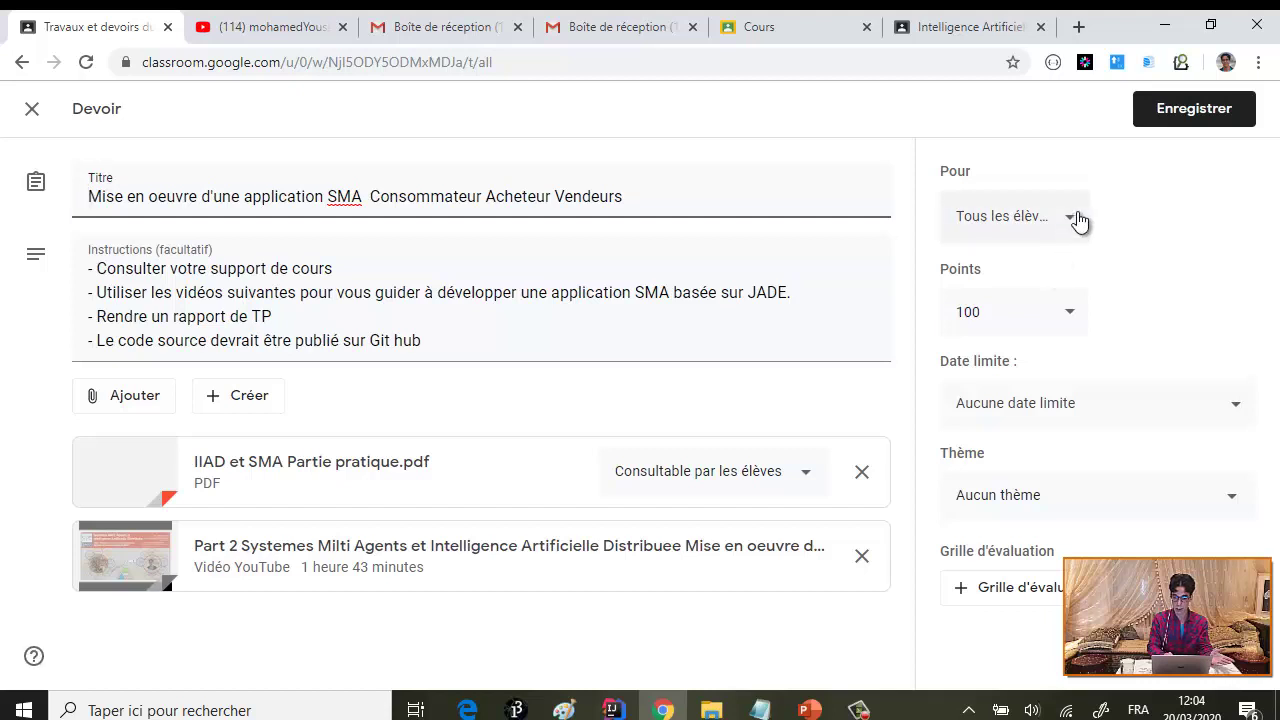
left_click(1077, 220)
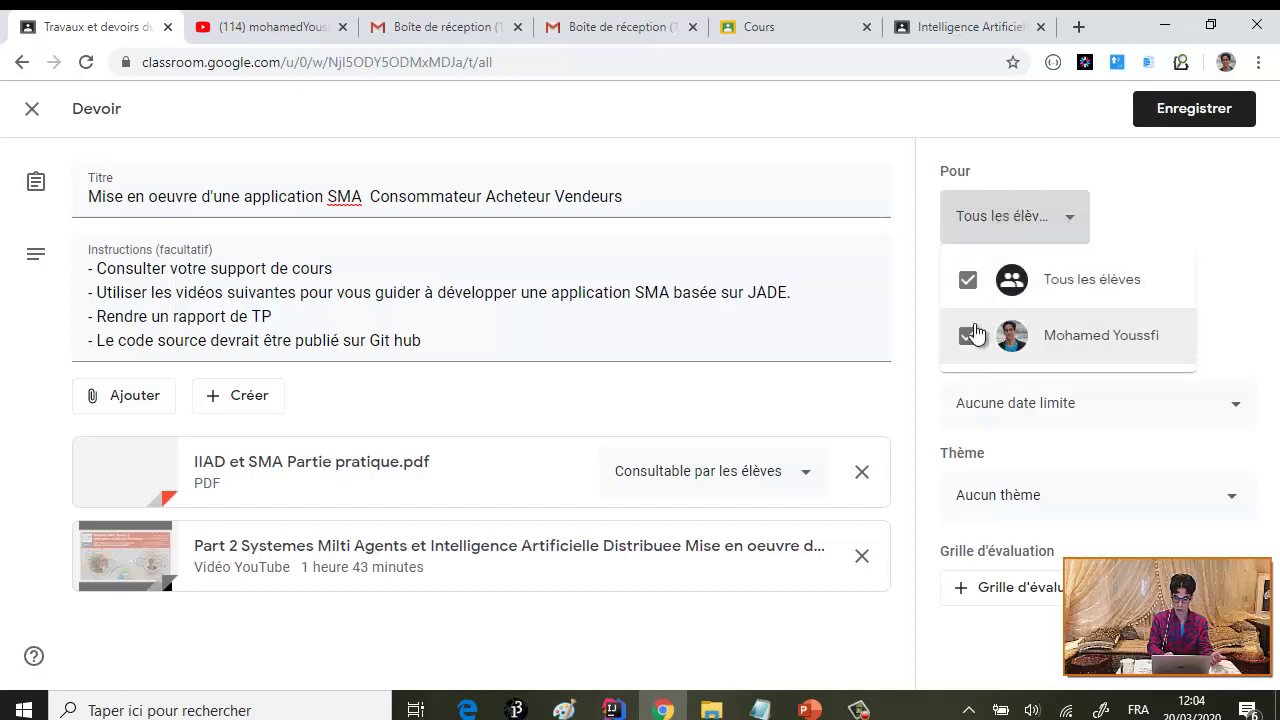
left_click(1120, 232)
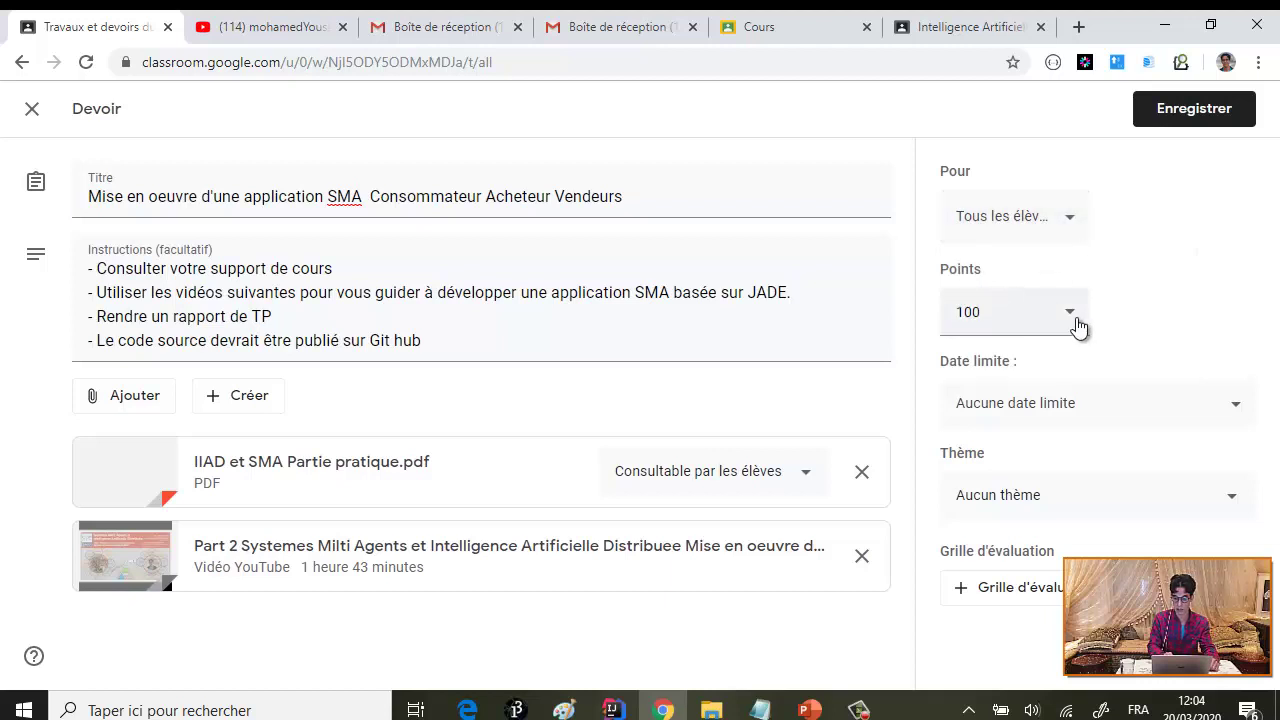
double_click(994, 321)
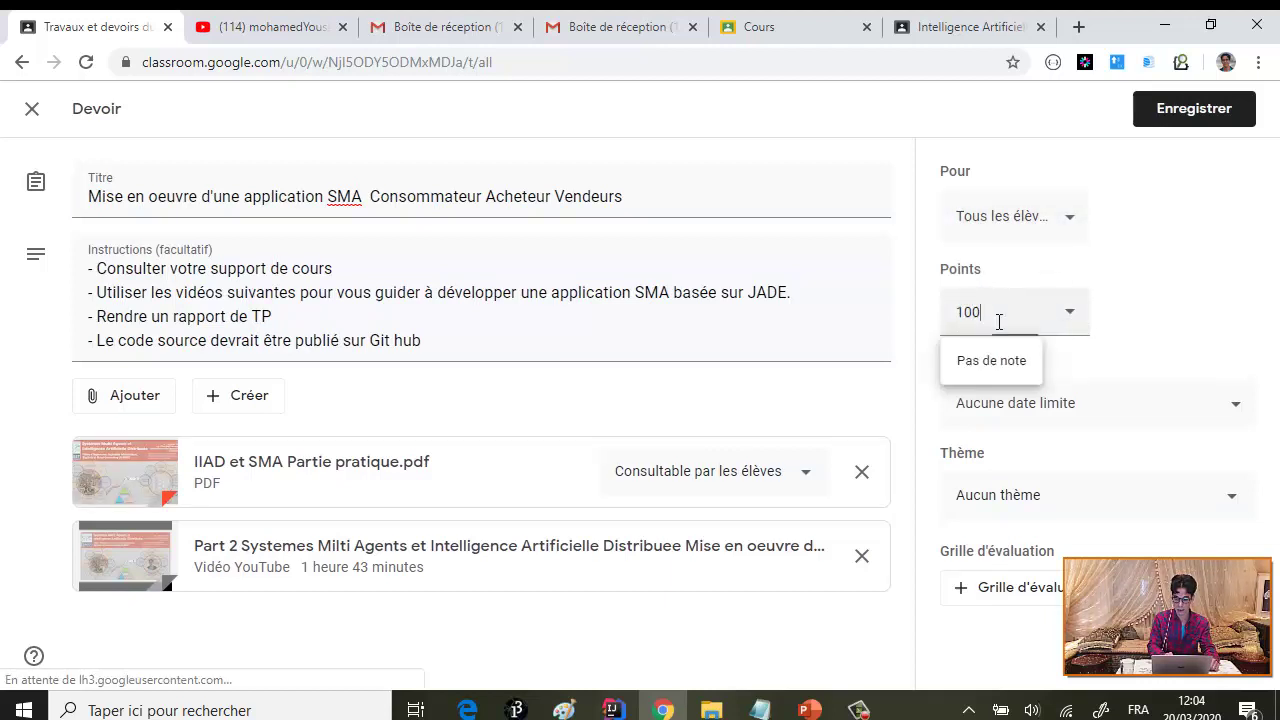
left_click(1131, 308)
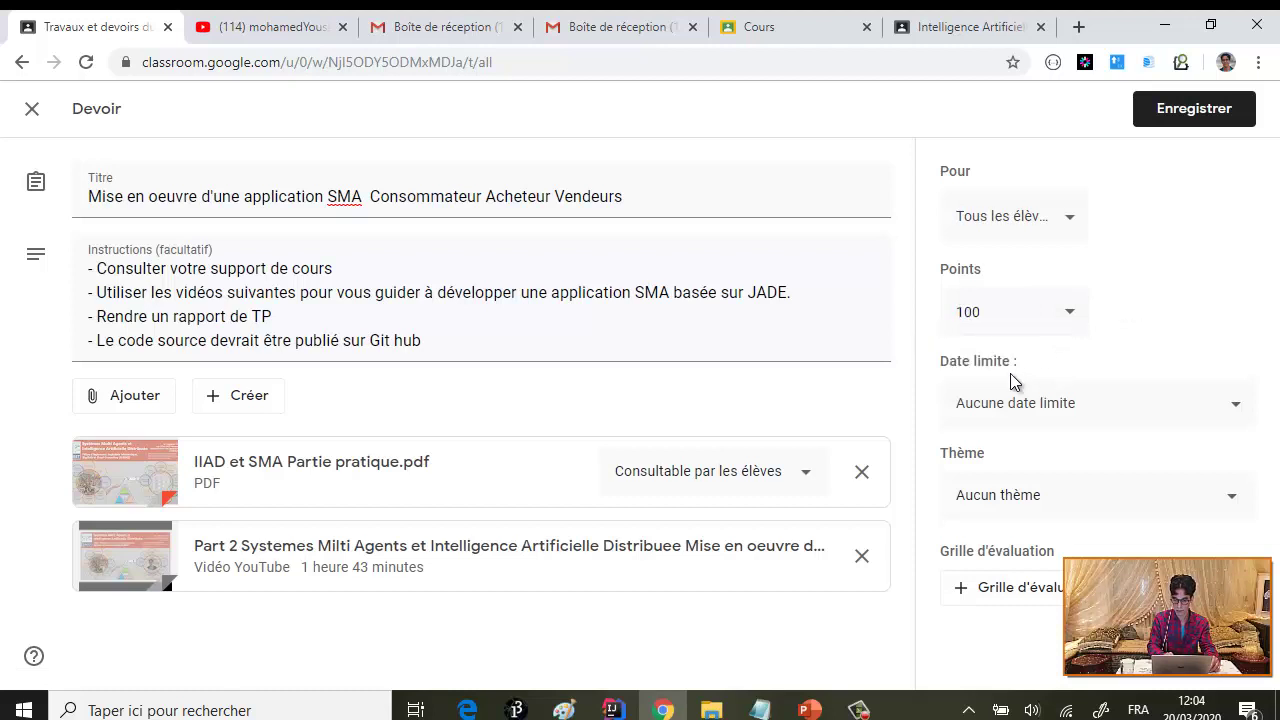
- Set the due date to 3 April 2020 at 23:59 and save the assignment
left_click(1234, 405)
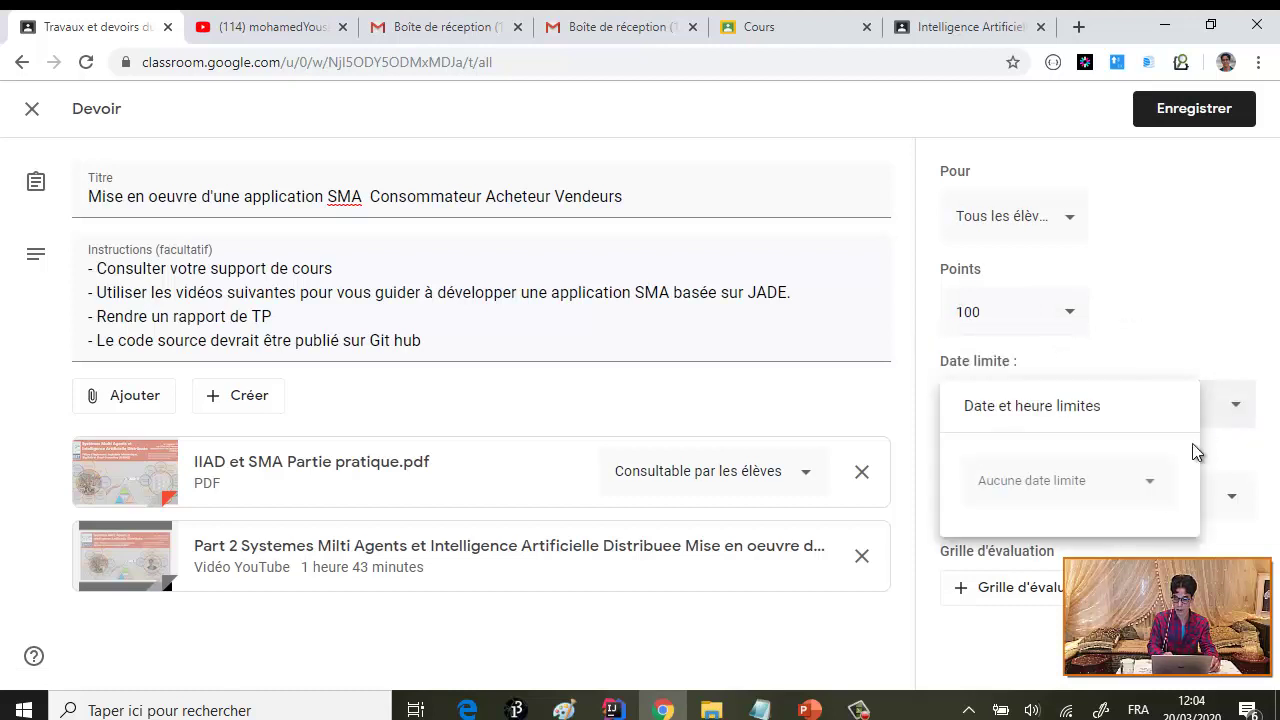
left_click(1155, 491)
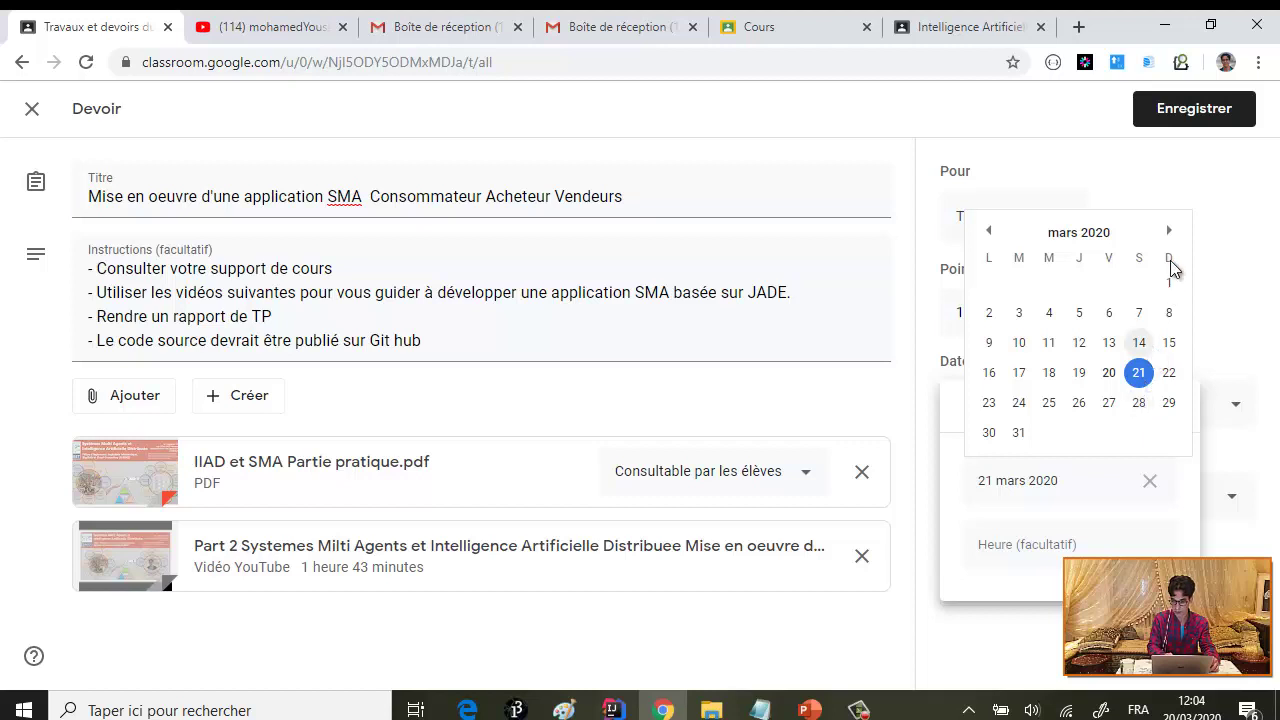
left_click(1169, 234)
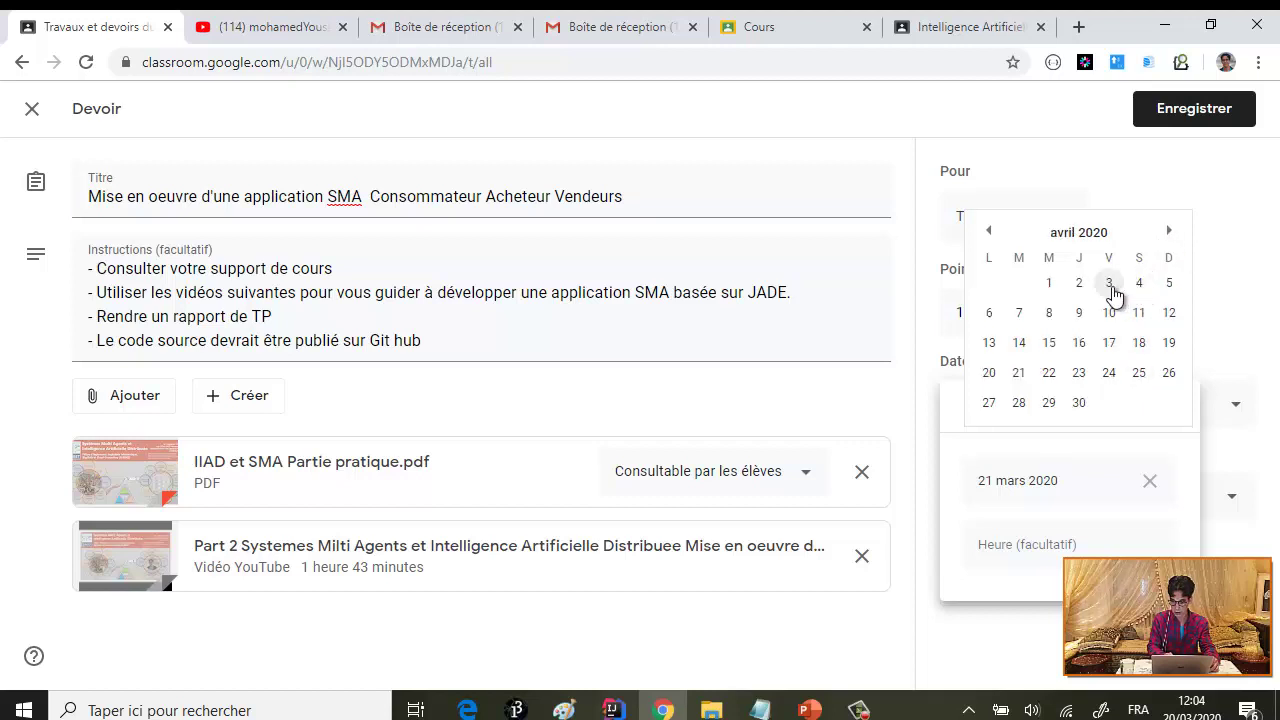
left_click(1110, 285)
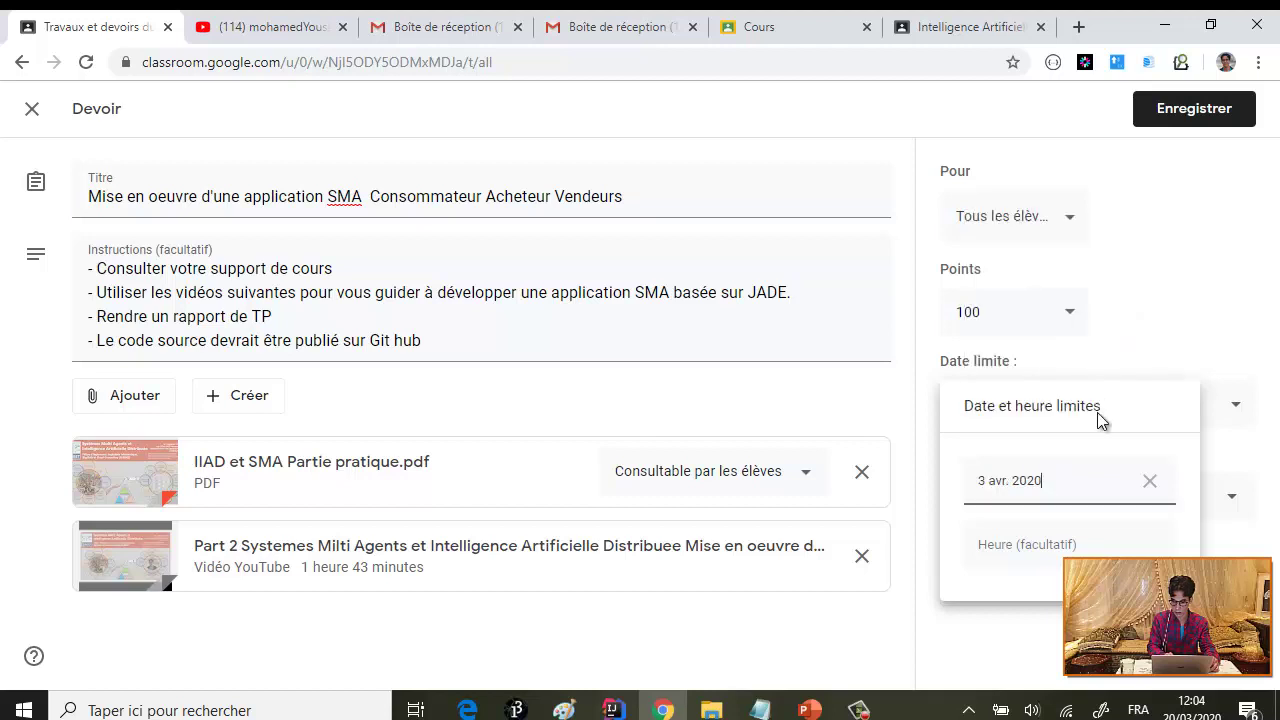
left_click(1047, 546)
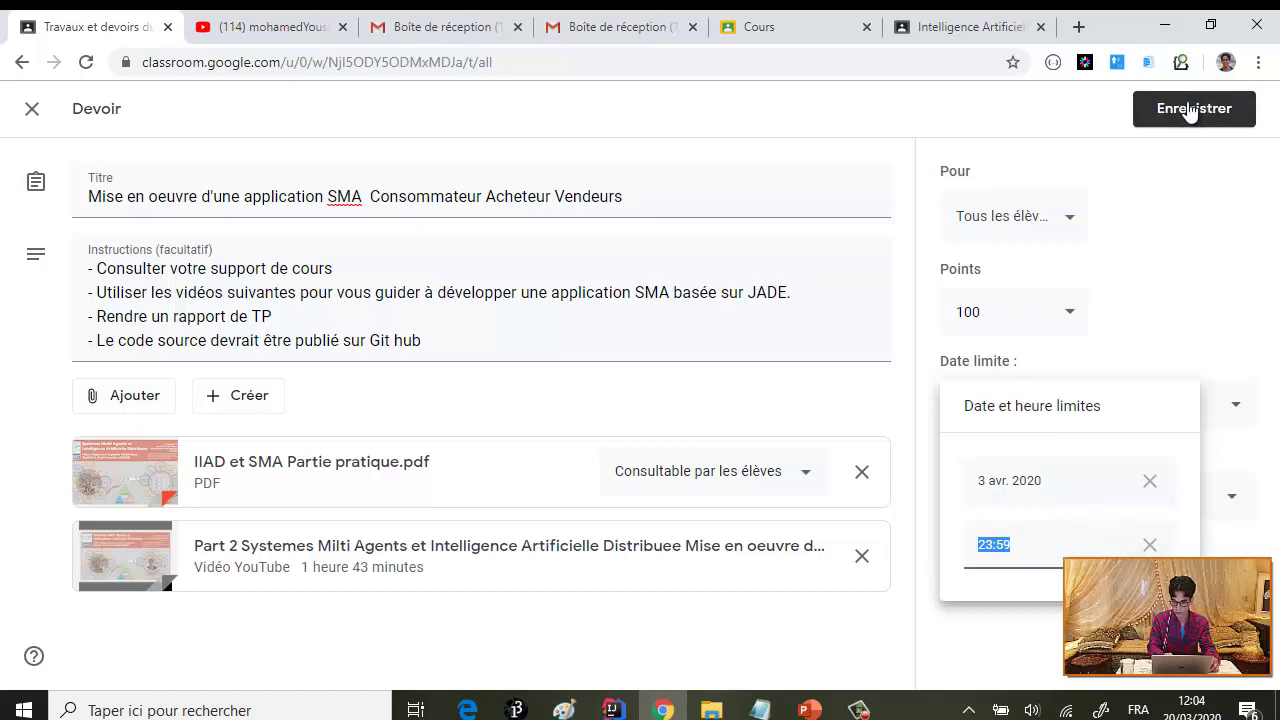
key("Return")
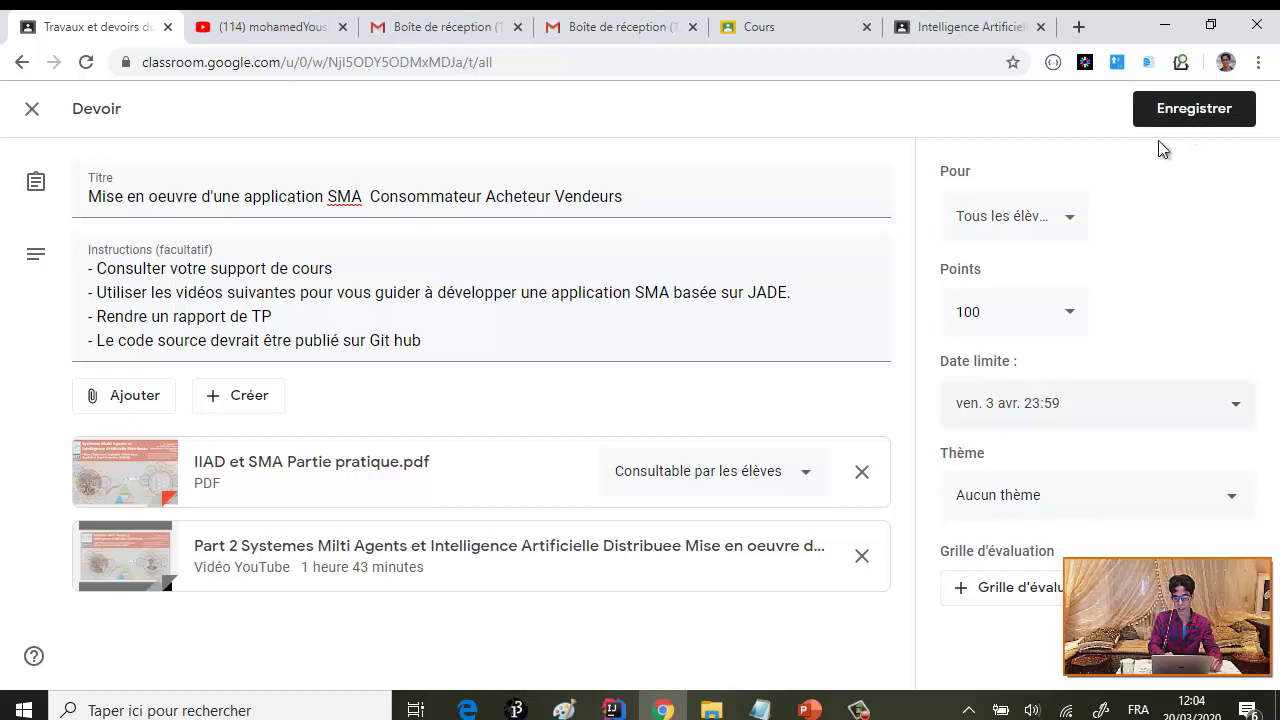
left_click(1185, 117)
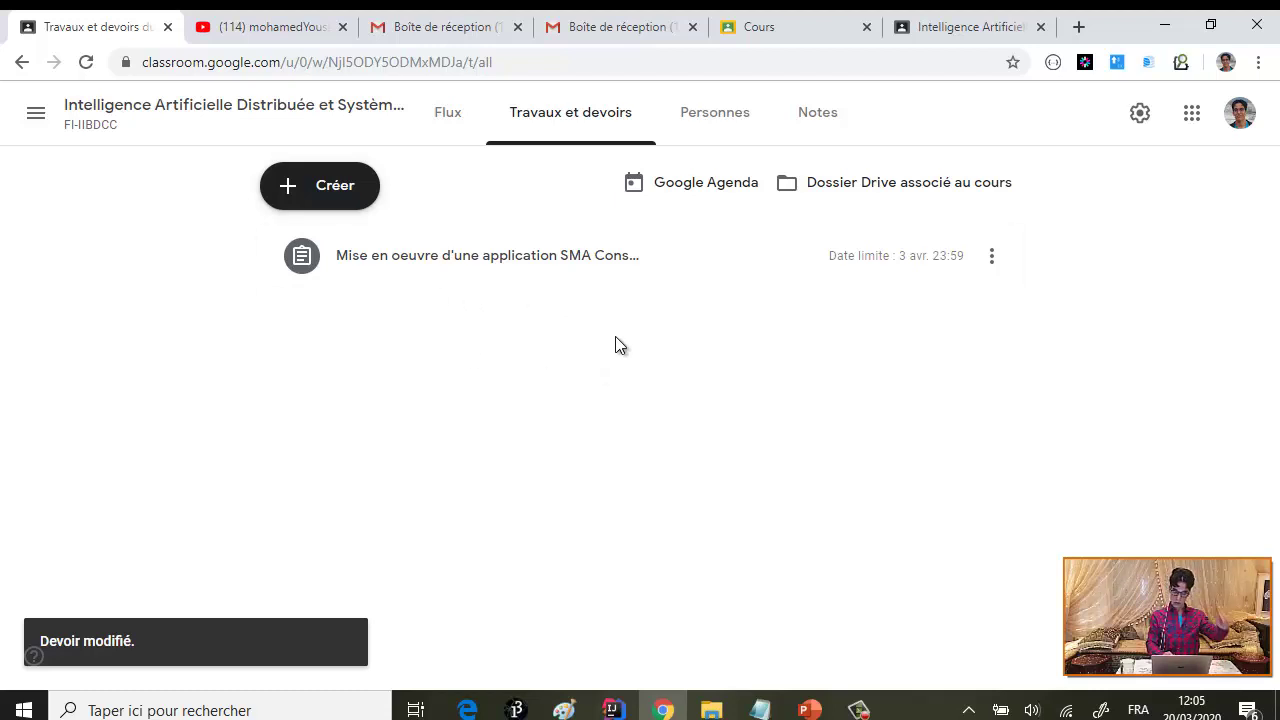
- Create a new Questionnaire (quiz assignment) from the Créer menu
left_click(320, 205)
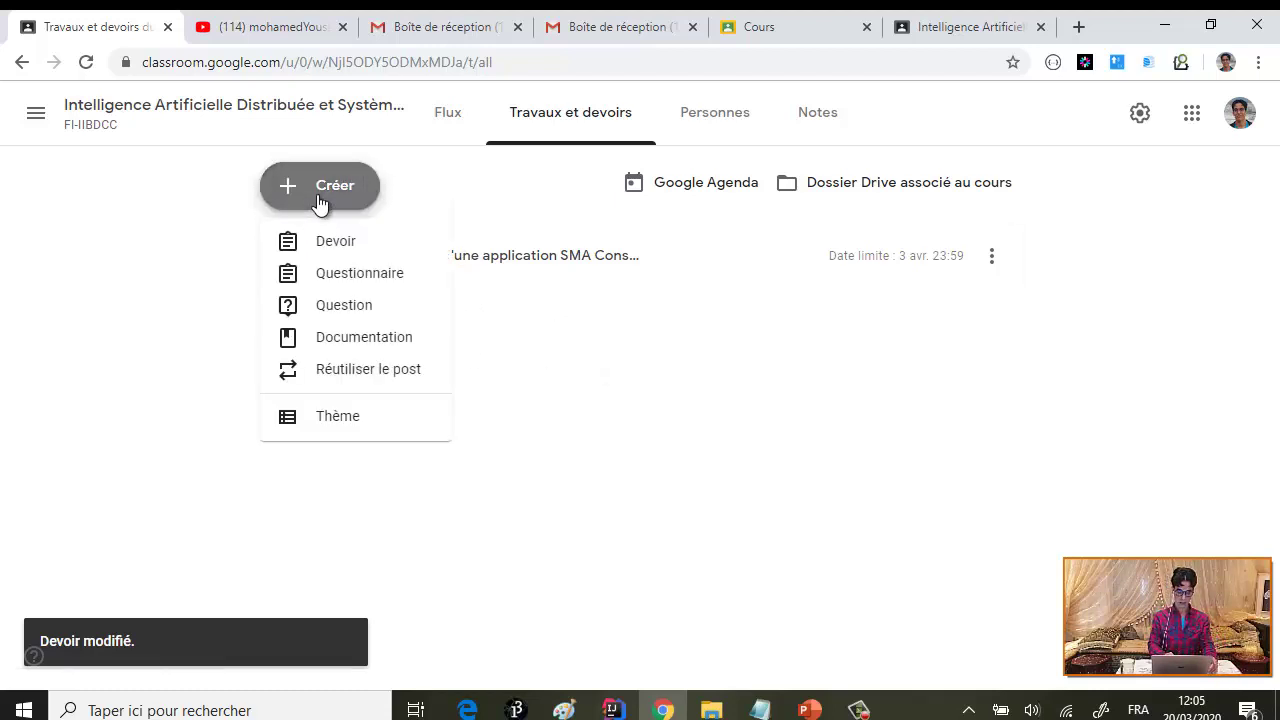
left_click(376, 283)
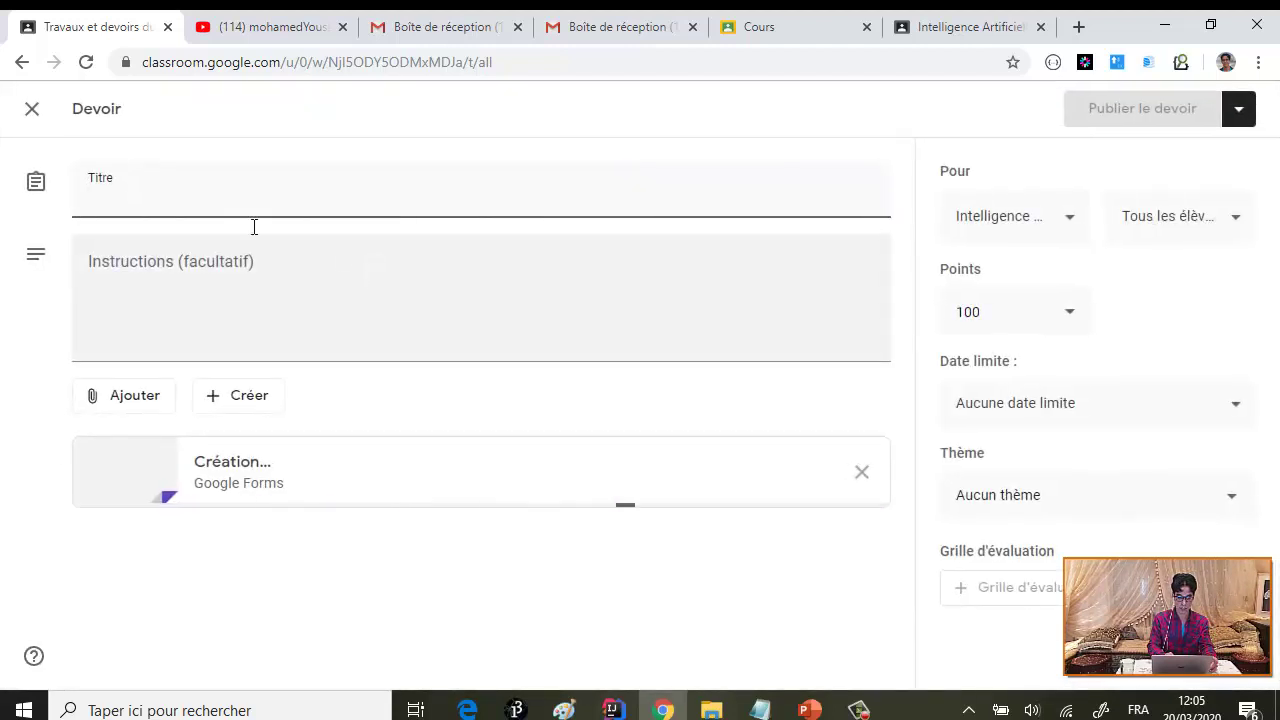
- Title the quiz 'Concepts de base de l'IAD et SMA'
left_click(137, 201)
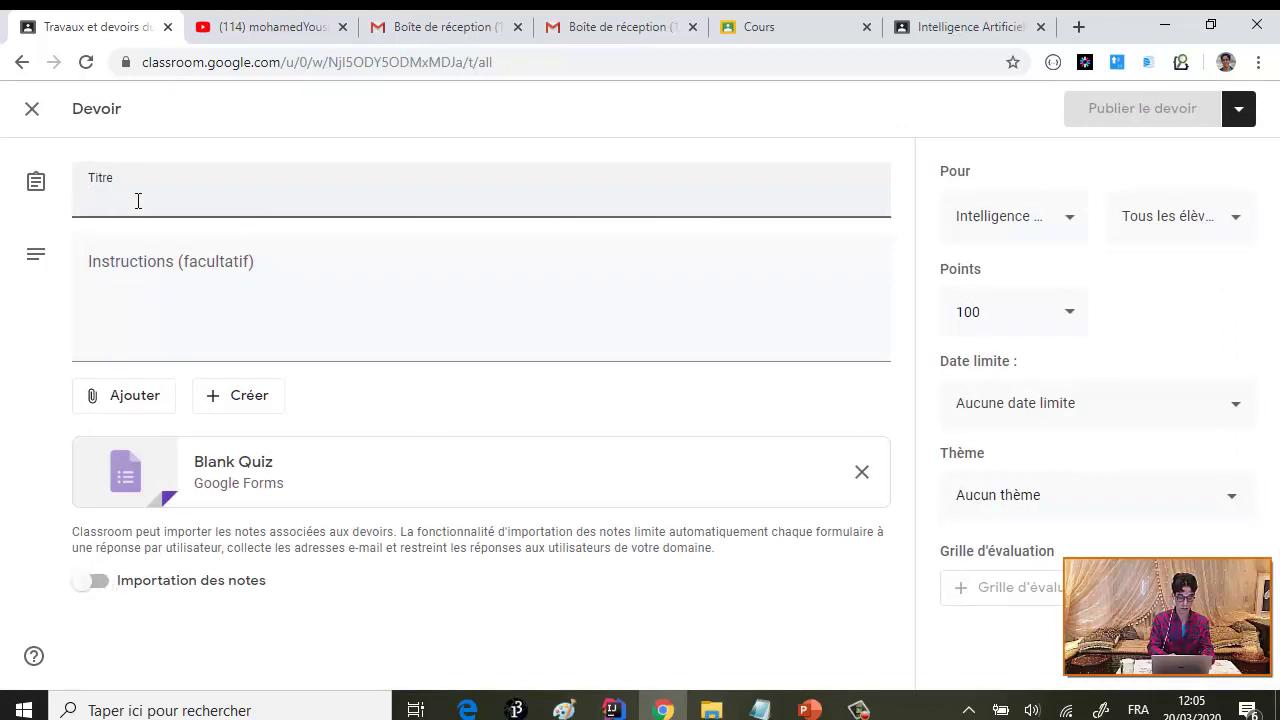
type("Con")
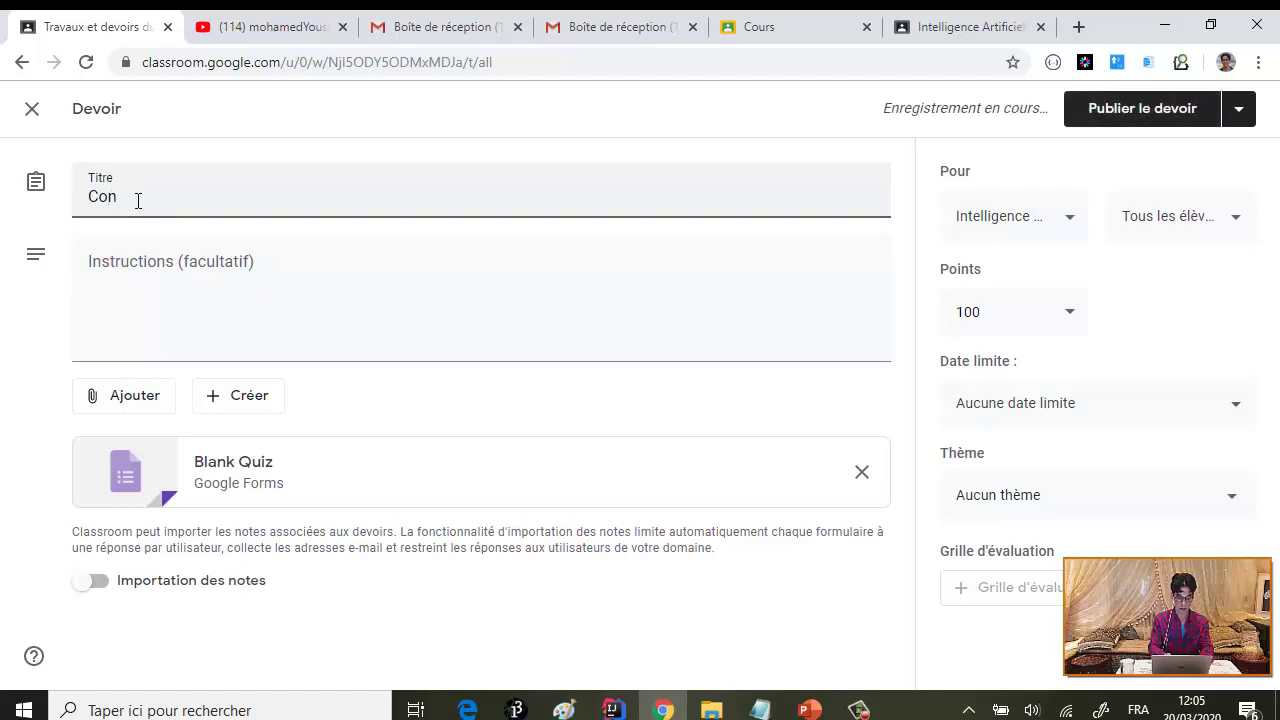
type("cepts de bas")
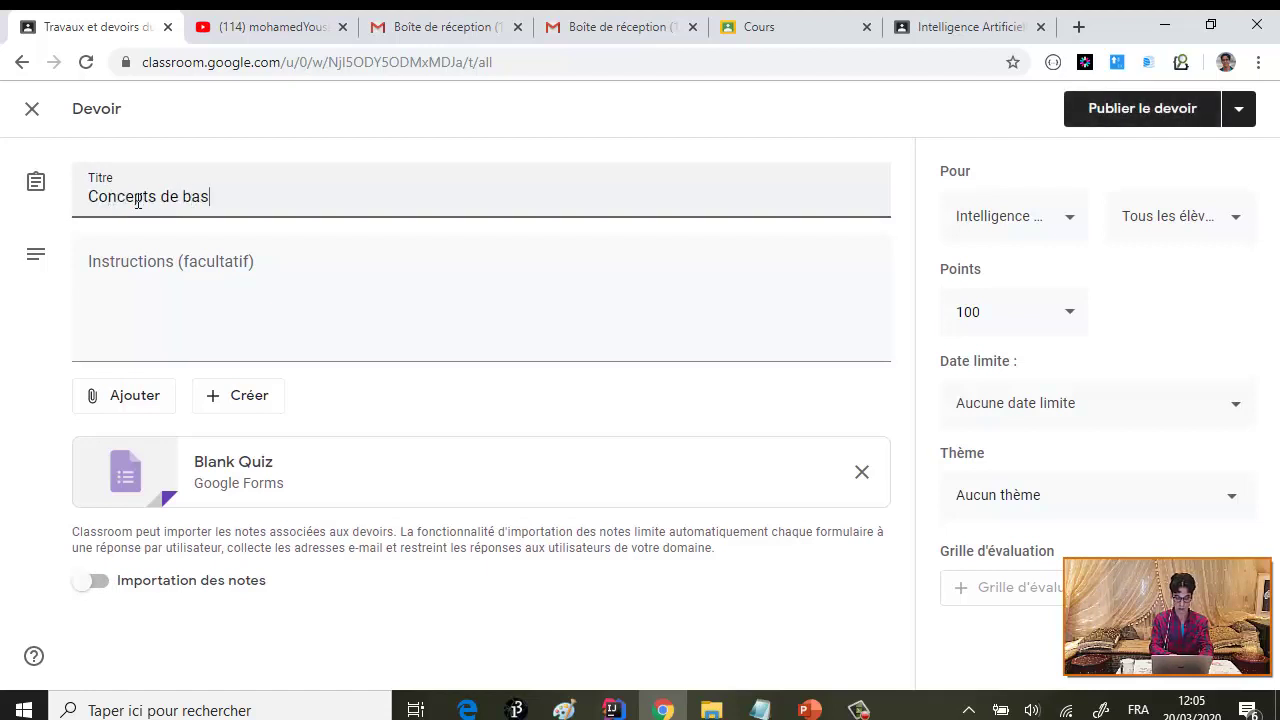
type("e de")
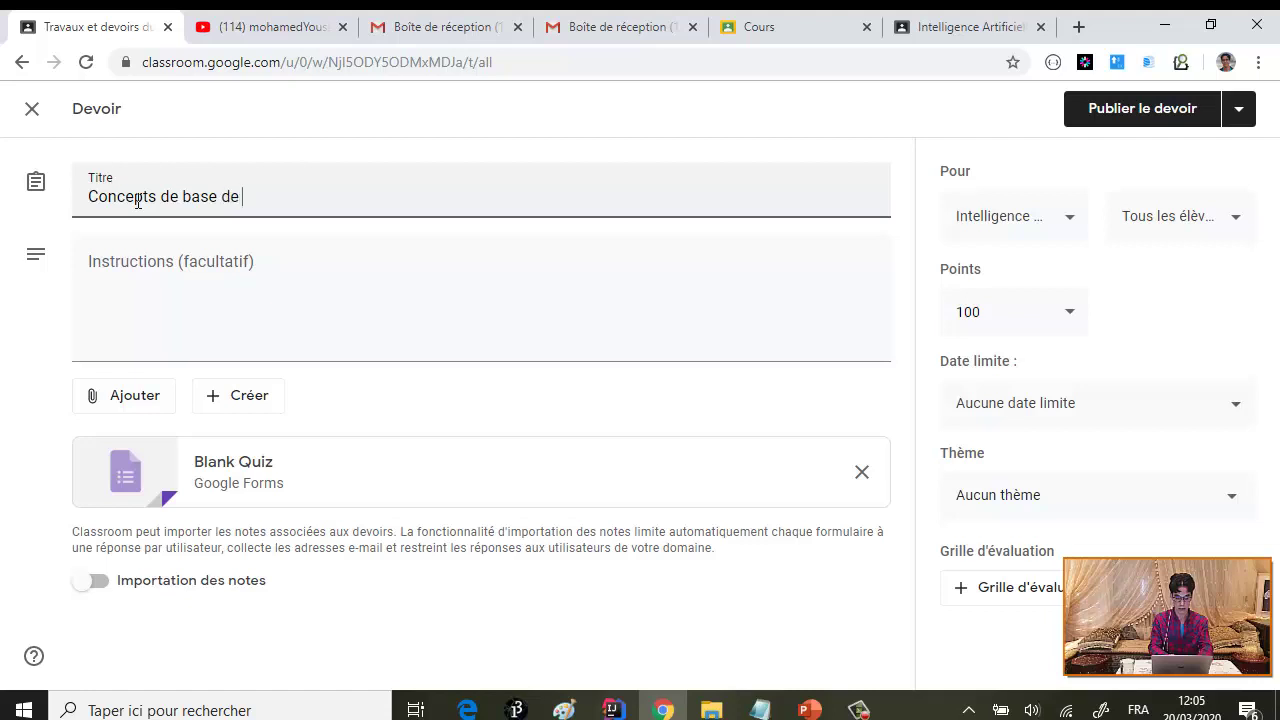
type(" de")
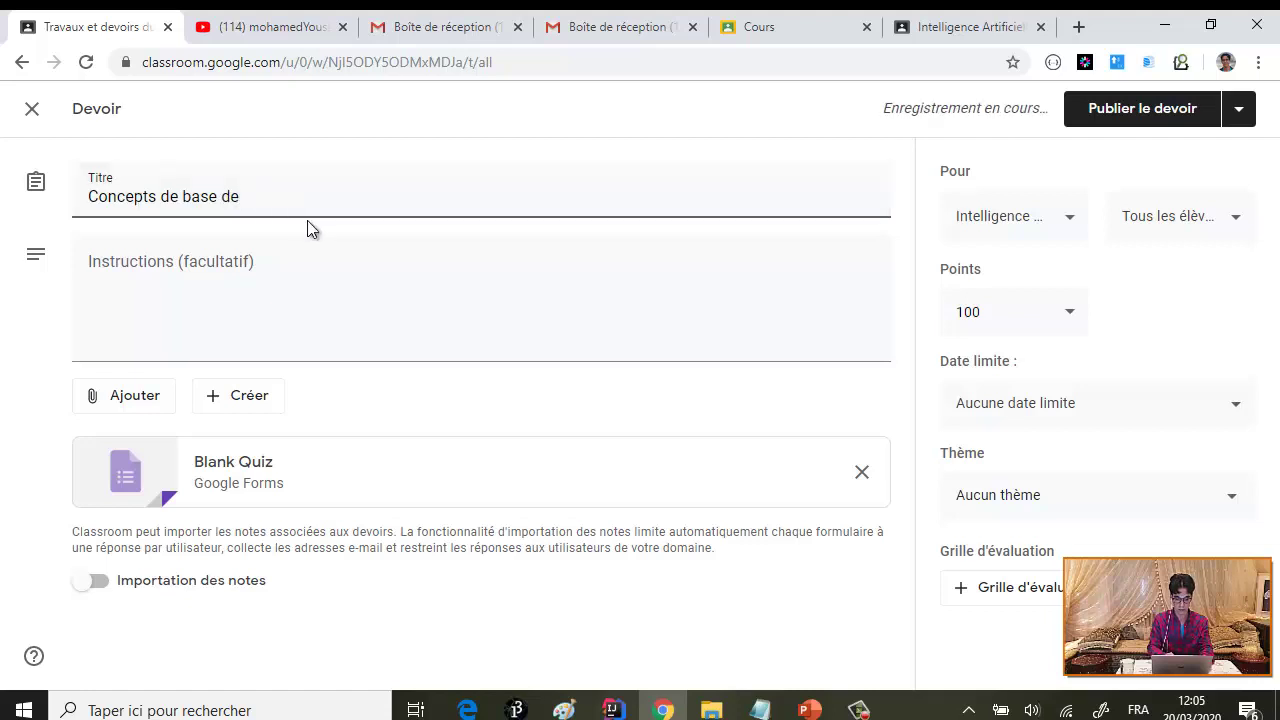
key("BackSpace")
type("s")
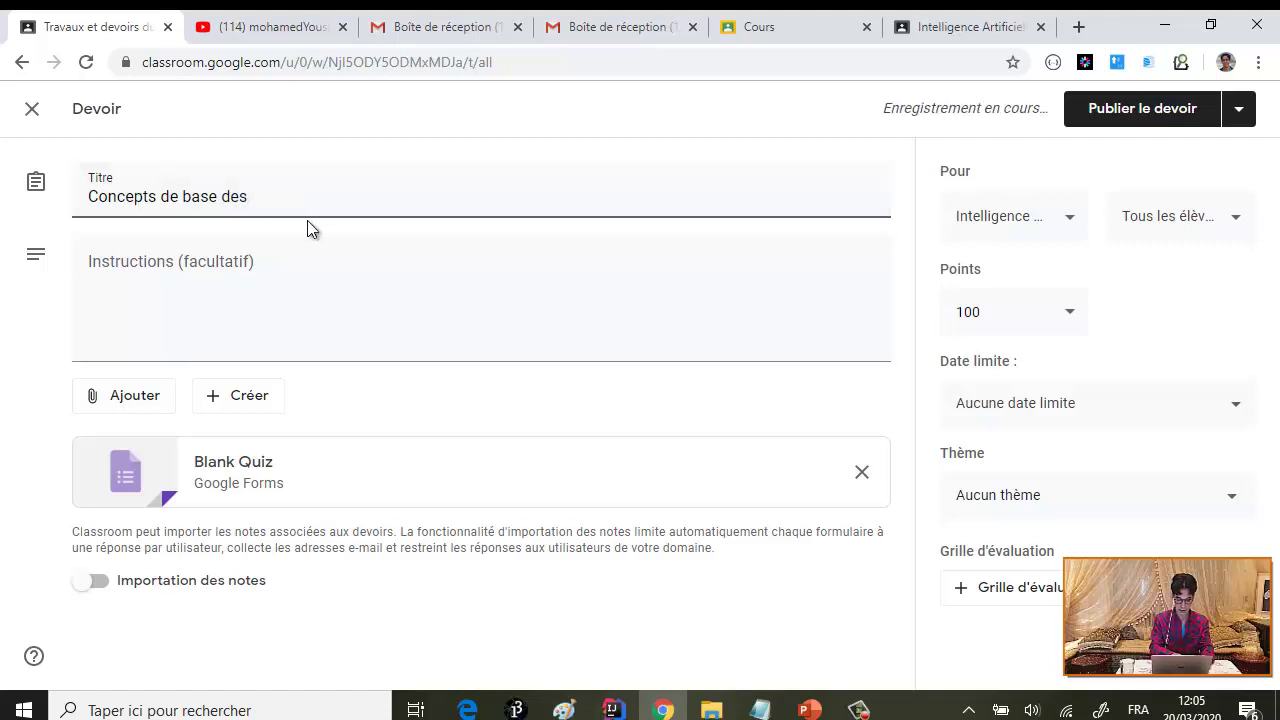
key("BackSpace")
key("BackSpace")
type("l'")
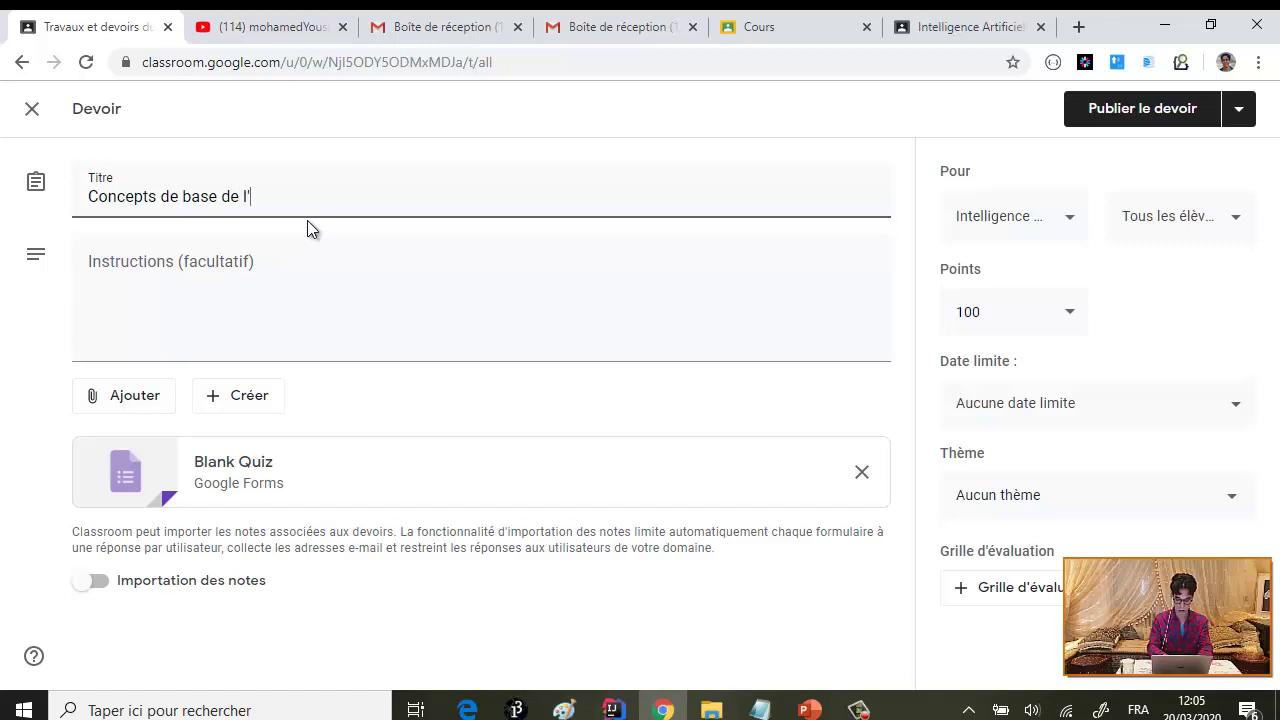
type("Intellig")
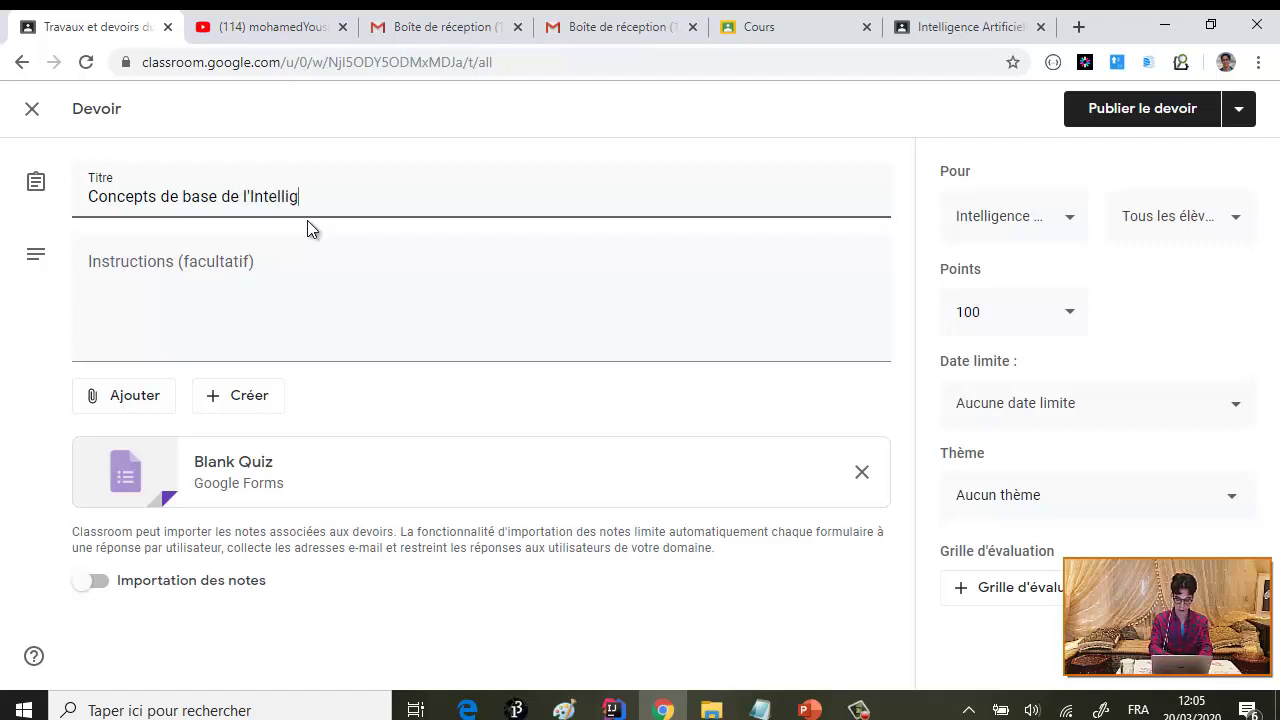
type("e")
key("BackSpace")
key("BackSpace")
key("BackSpace")
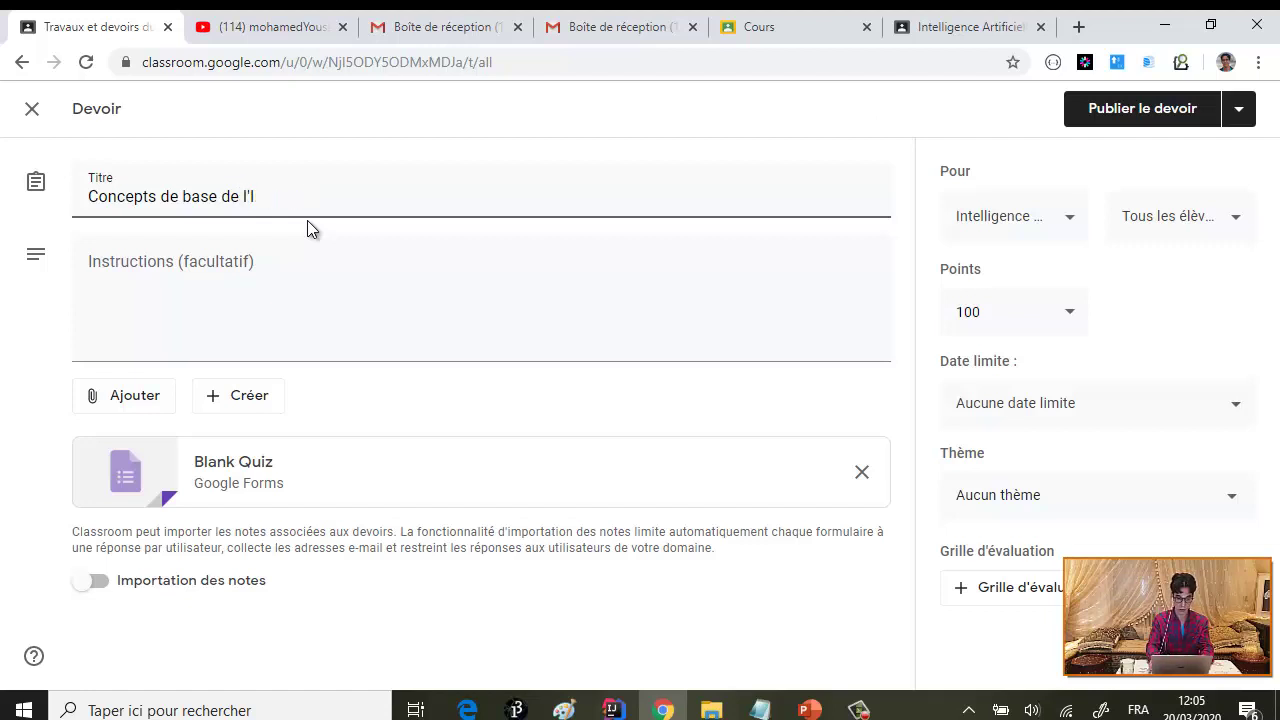
type("AD et SMA")
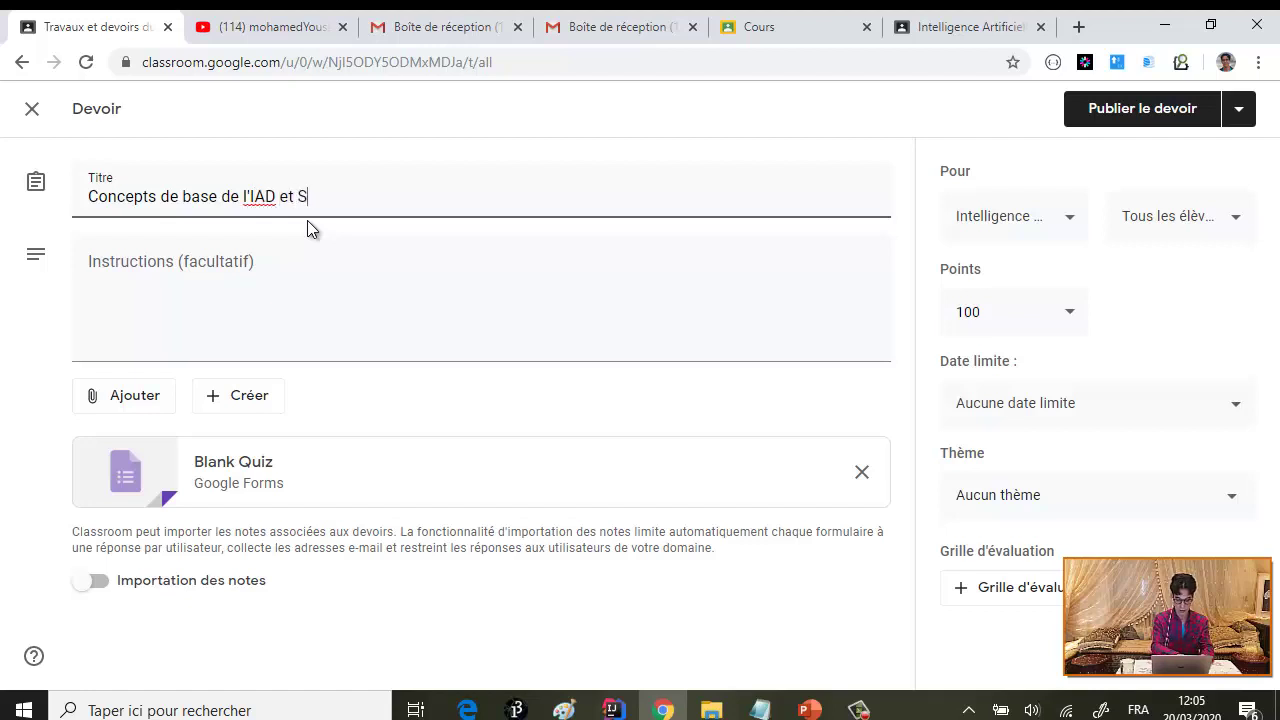
left_click(153, 271)
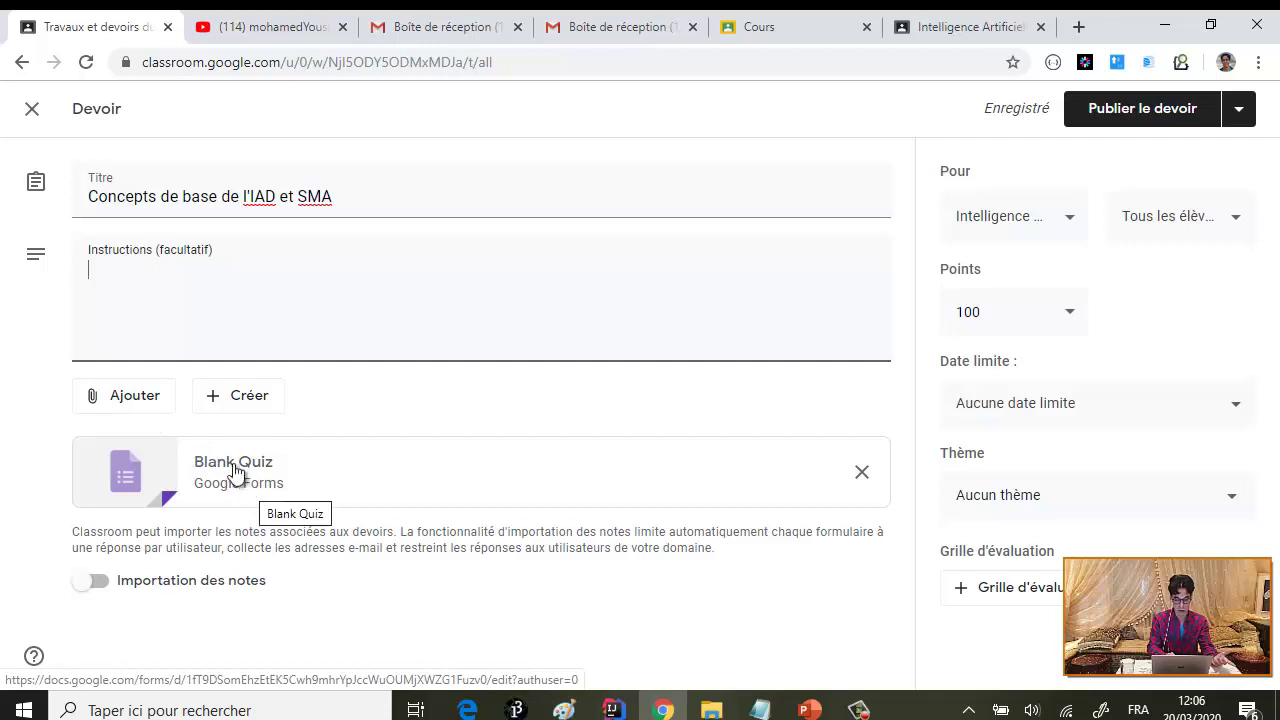
- Review the Ajouter and Créer menus without changes, then open the Blank Quiz form
left_click(148, 398)
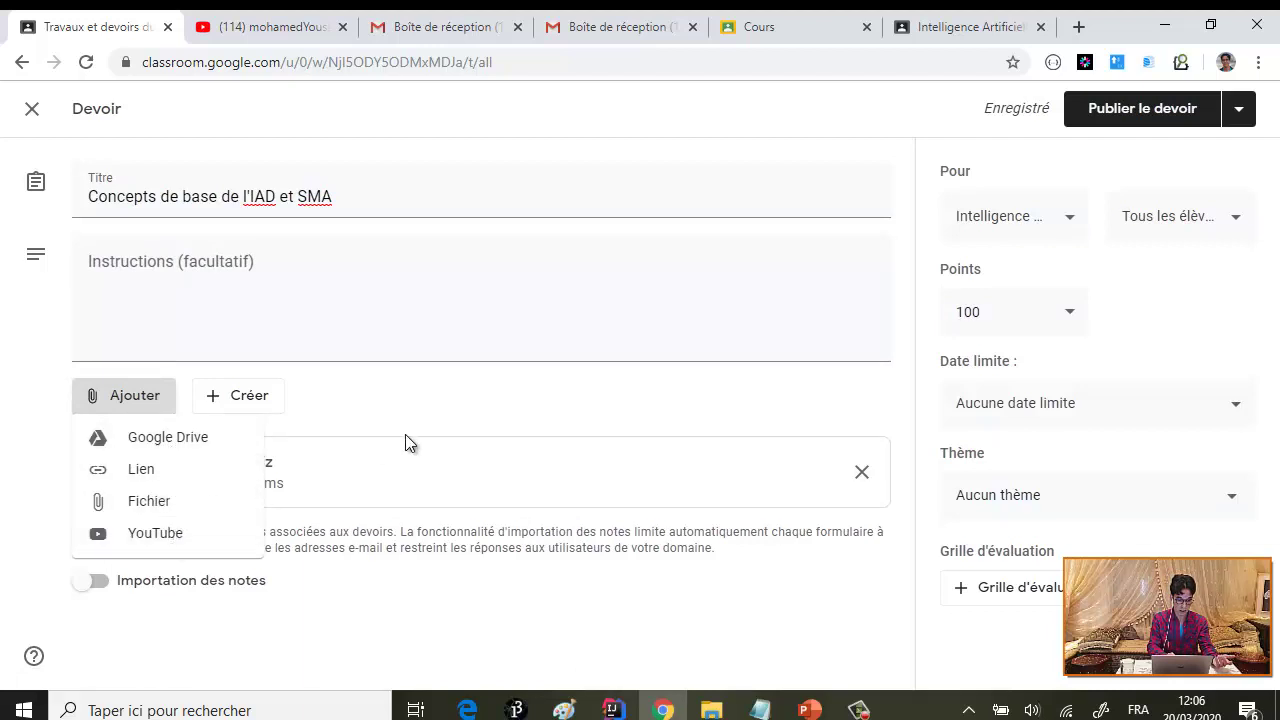
left_click(403, 480)
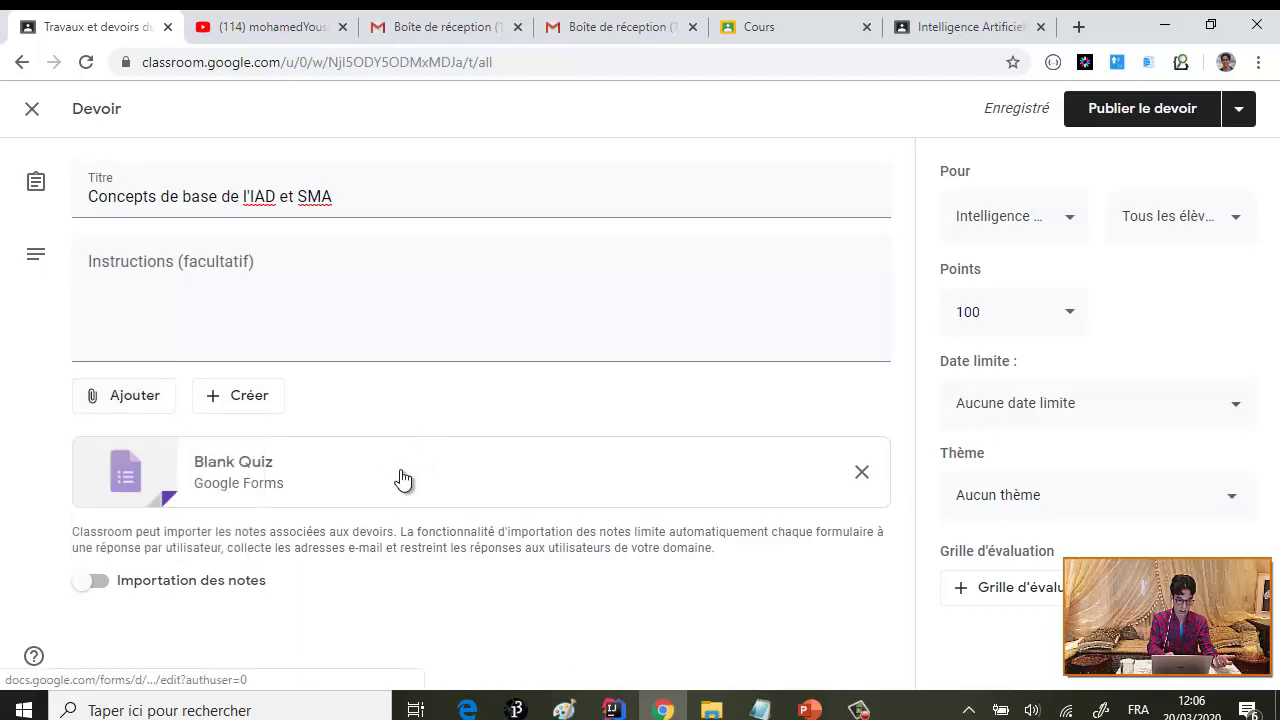
left_click(251, 400)
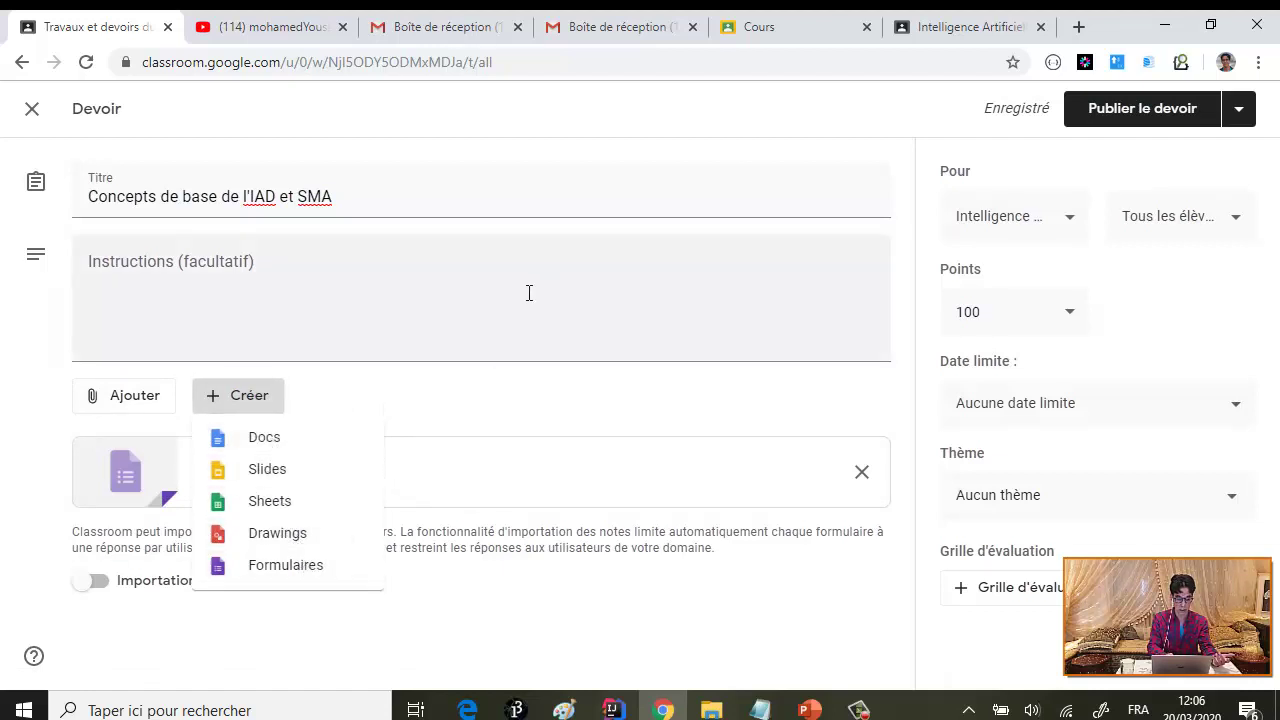
key("Escape")
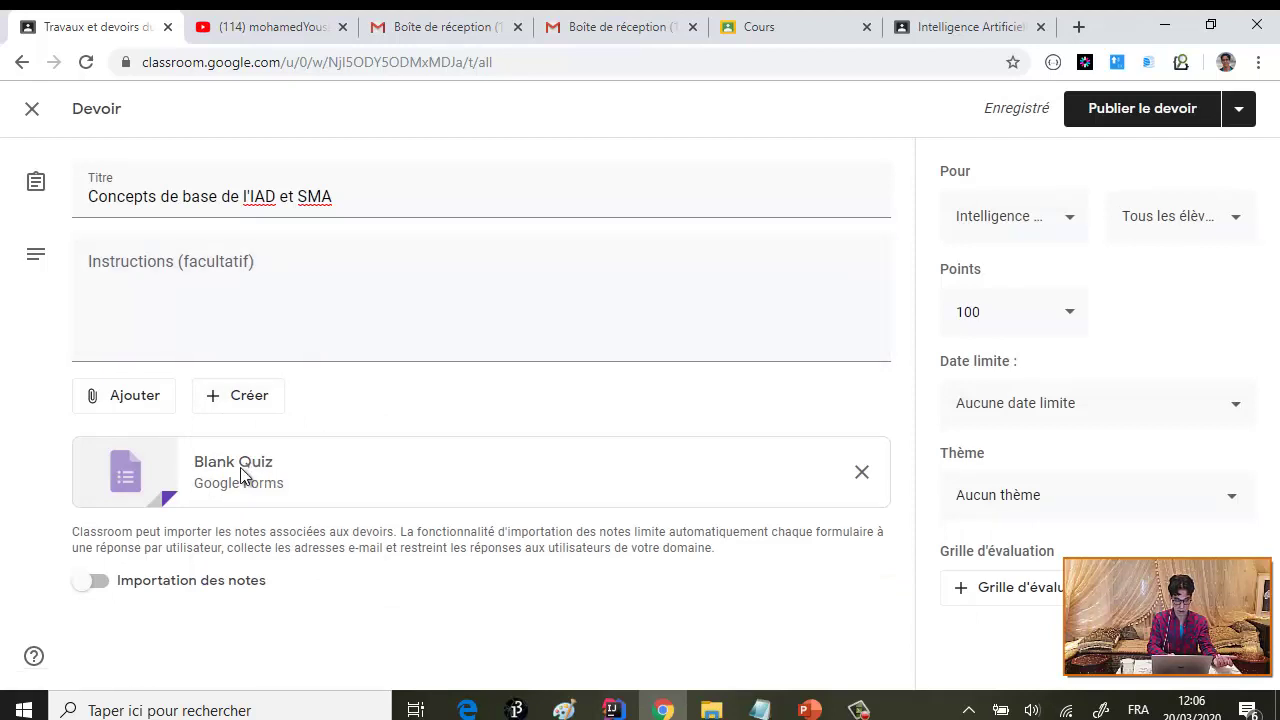
left_click(240, 474)
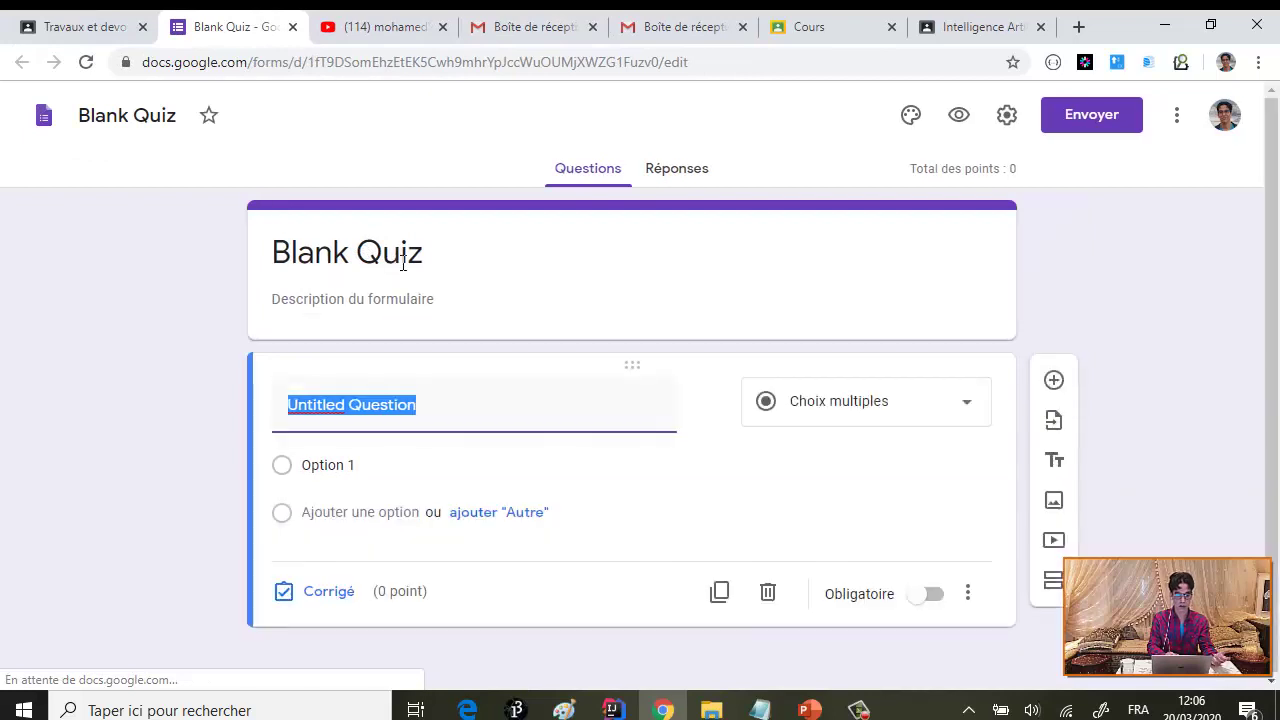
- Rename the form from Blank Quiz to 'Test de connaissances des concepts de base des SMA et IAD'
left_click(438, 262)
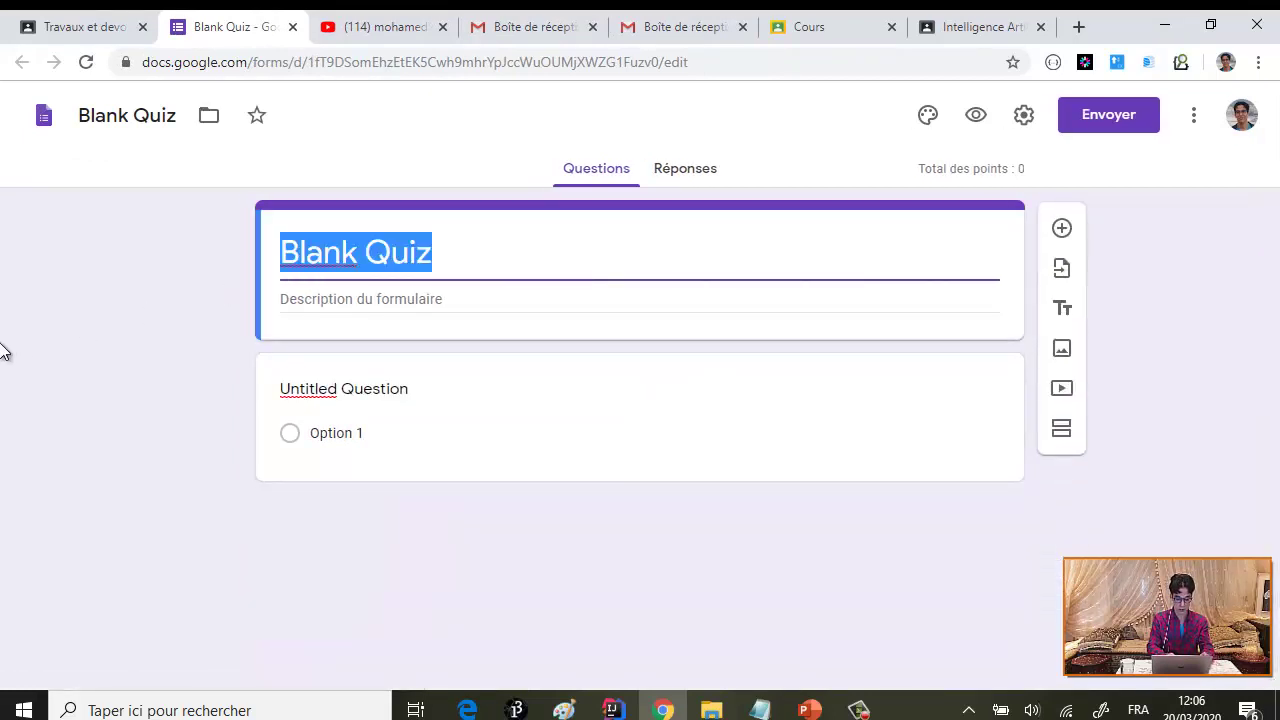
type("Test de co")
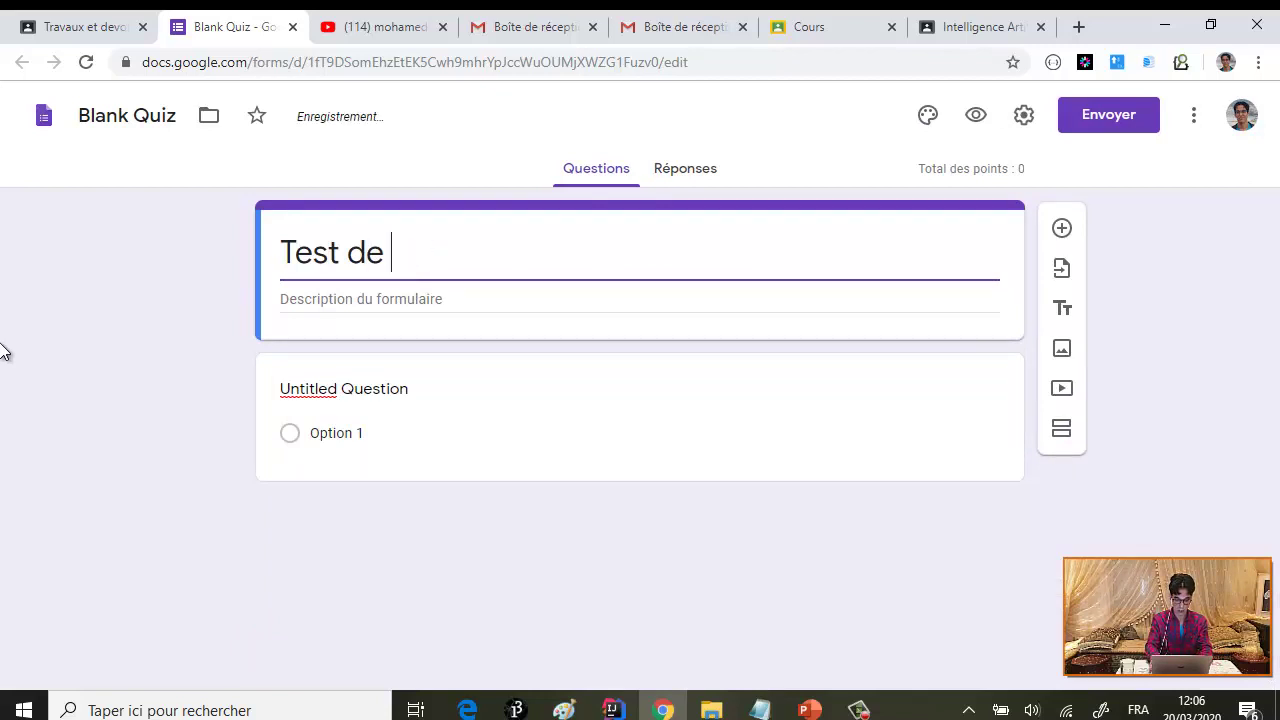
type("connaiss")
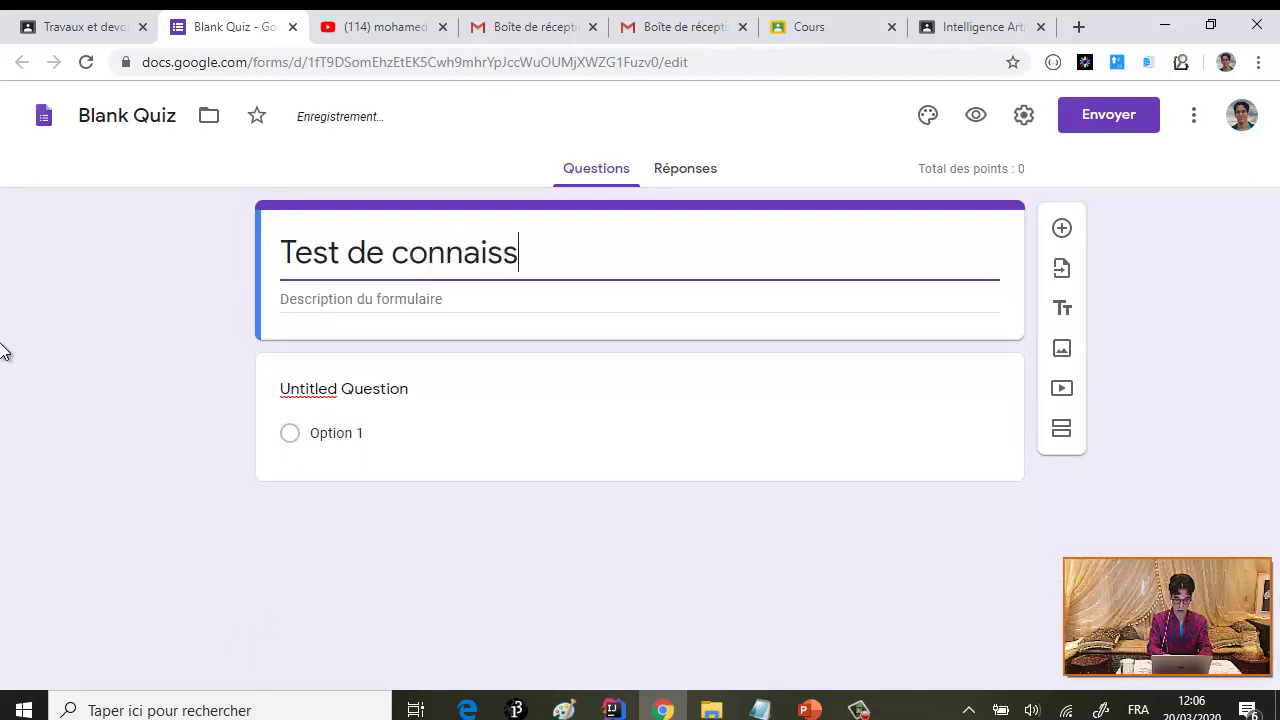
type("ances de b")
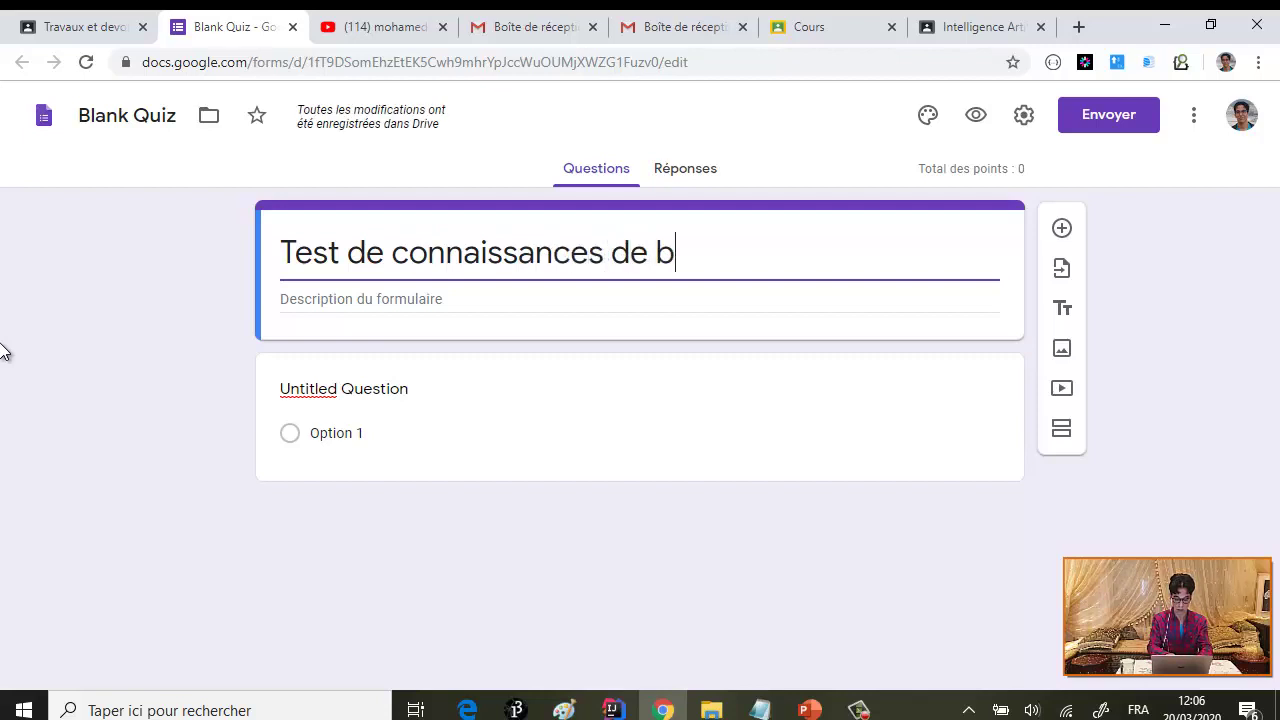
type("ase des")
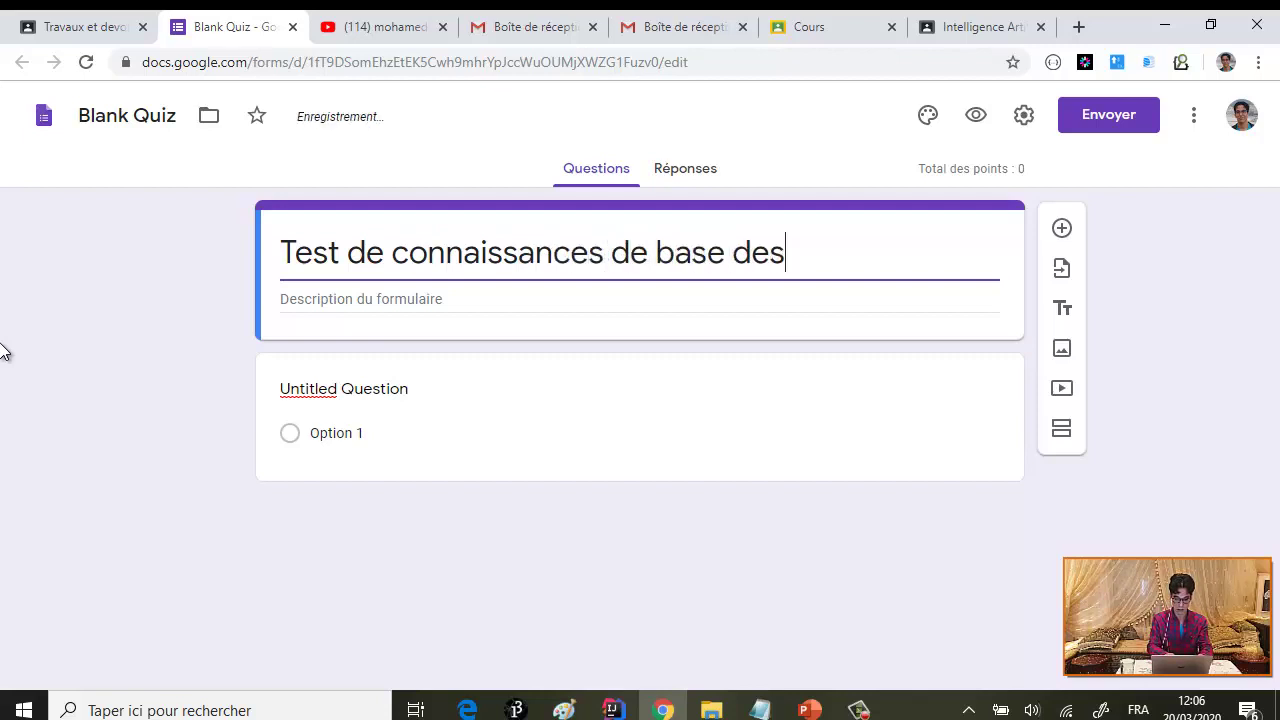
key("BackSpace")
key("BackSpace")
key("BackSpace")
key("BackSpace")
key("BackSpace")
key("BackSpace")
key("BackSpace")
key("BackSpace")
key("BackSpace")
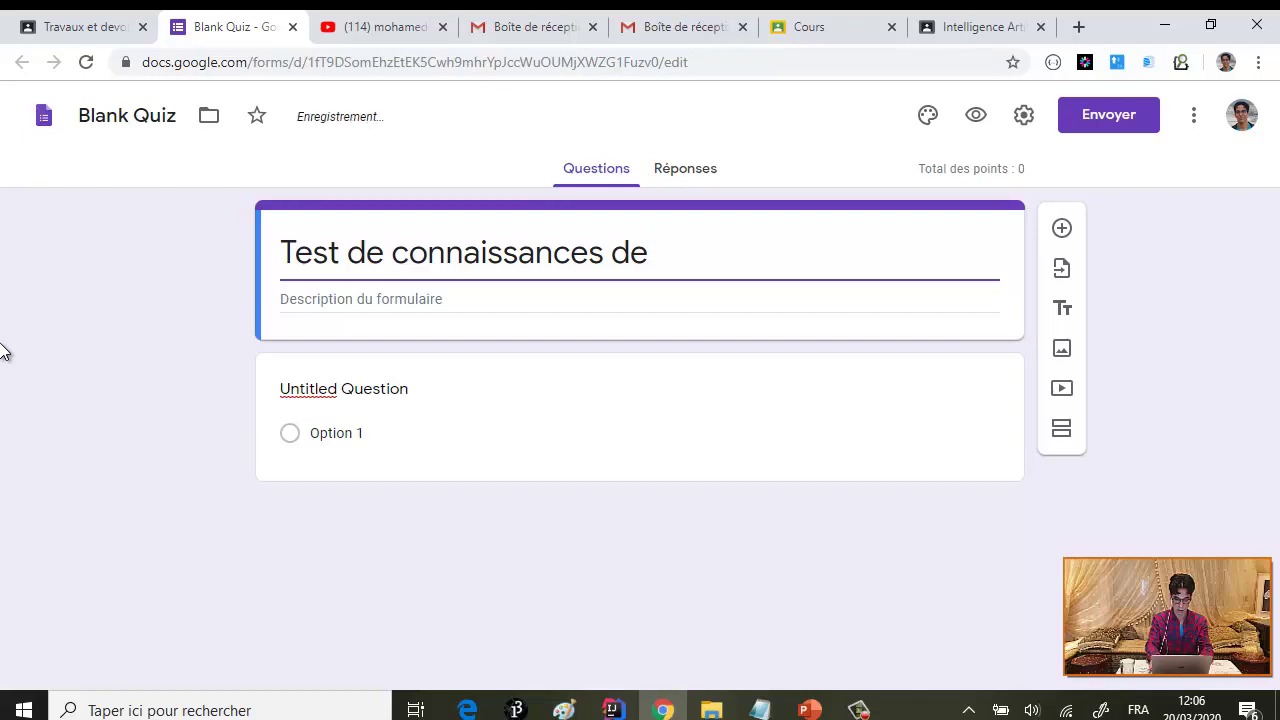
type("s concepts de ")
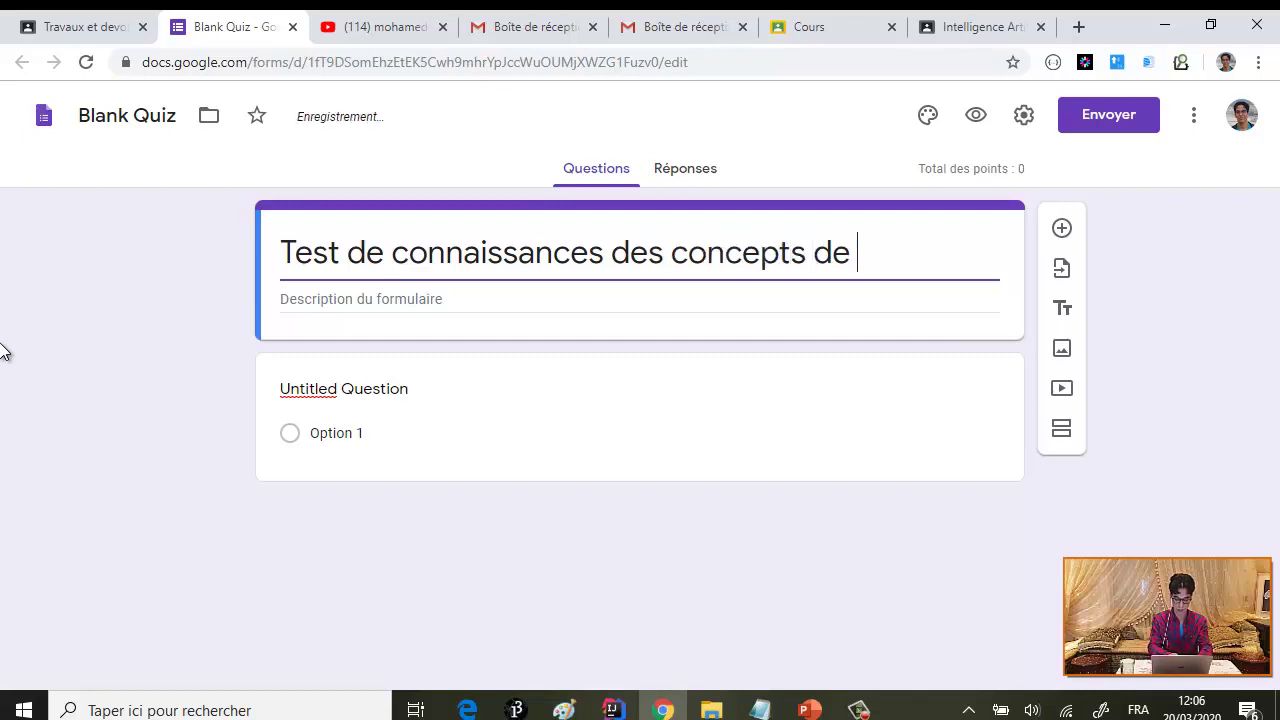
type("p")
key("BackSpace")
type("base")
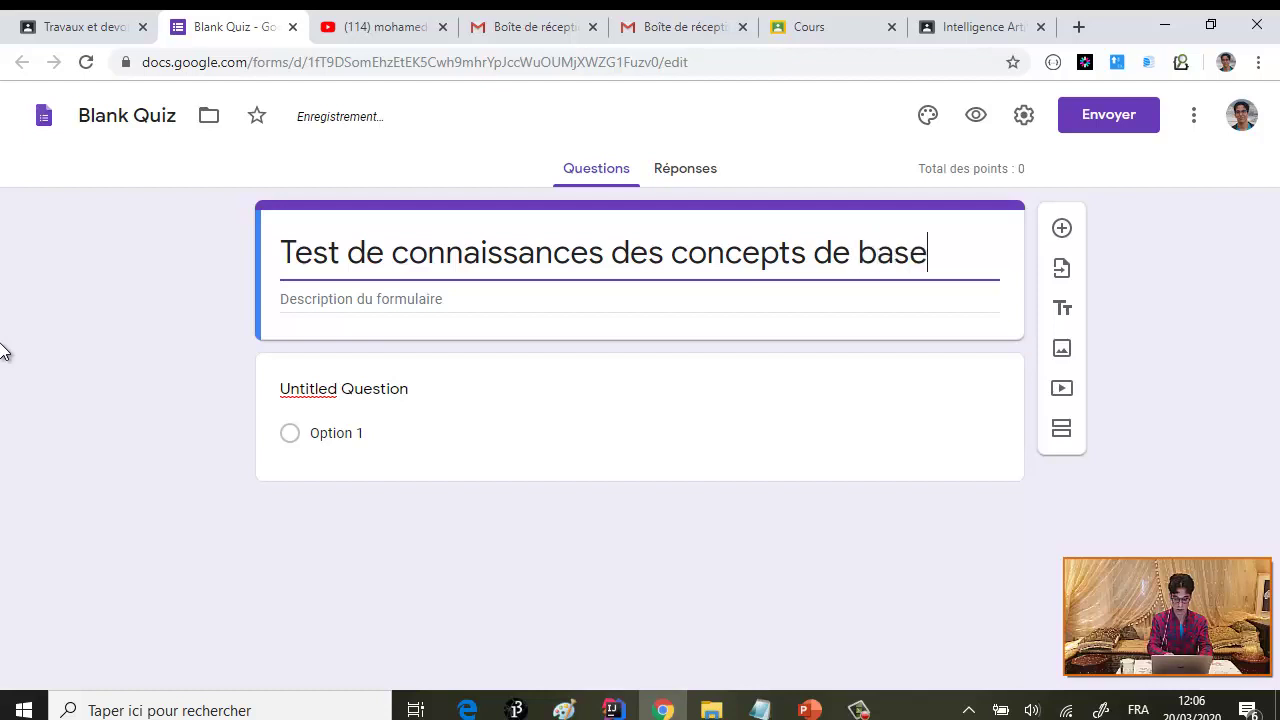
type(" des S")
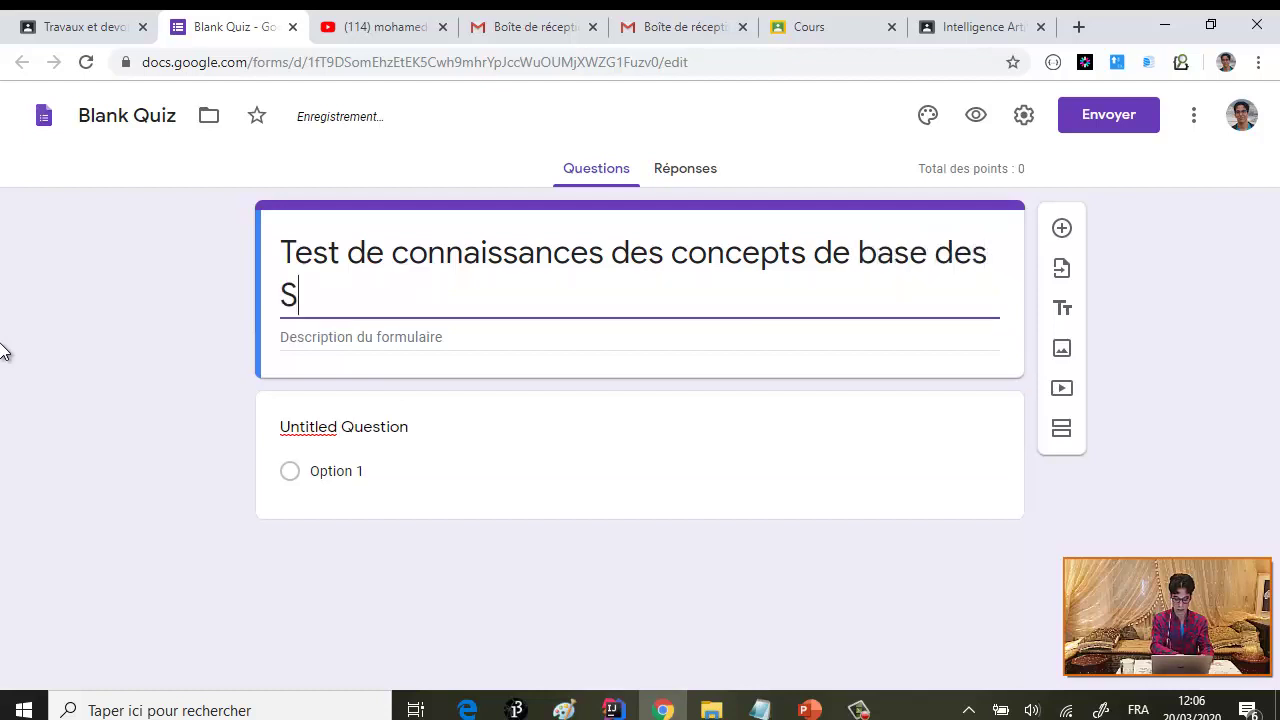
type("MA et IAD")
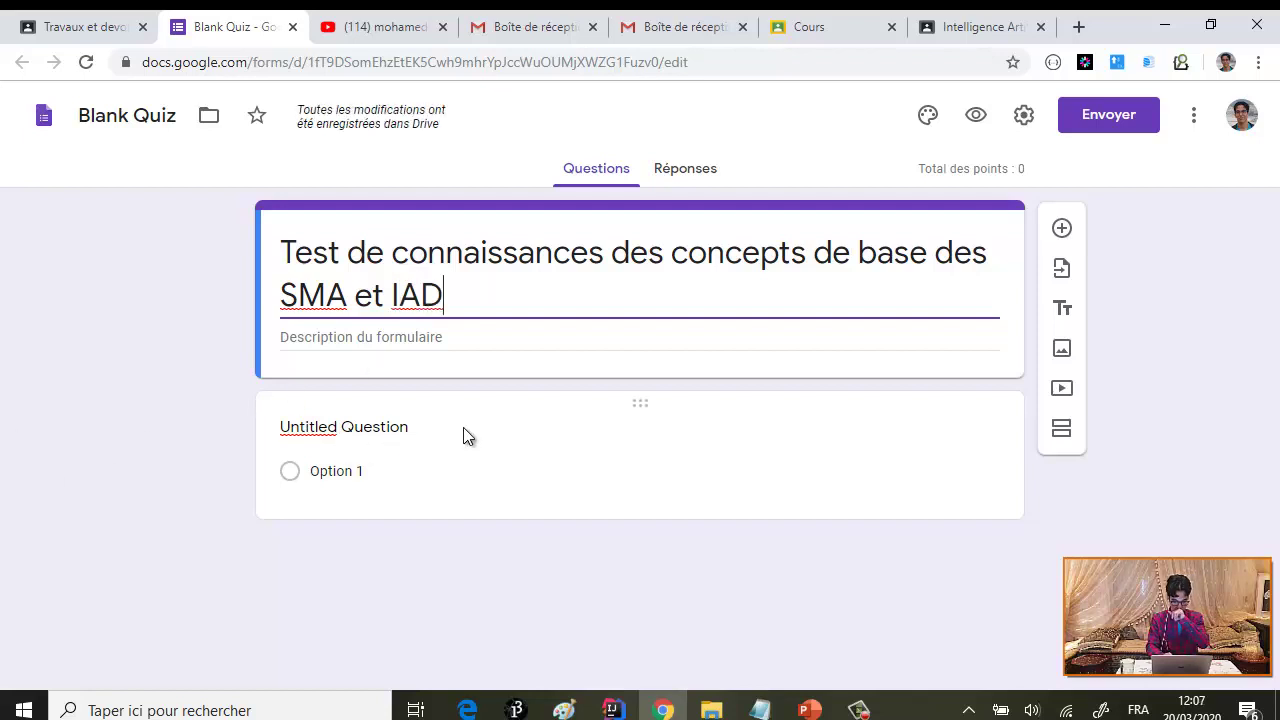
left_click(355, 433)
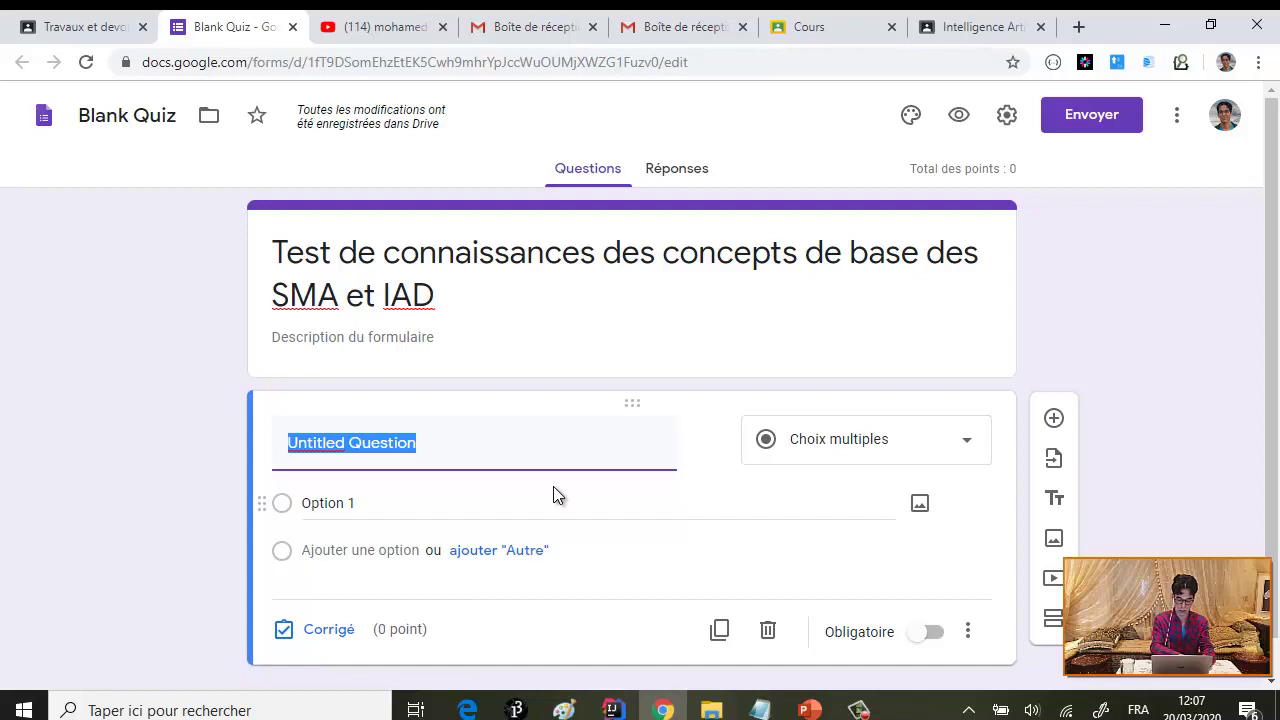
- Enter question 'Quels sont les différentes techniques d'apprentissage en Machines learning?', correcting 'd'apprentissage' via spellcheck
type("Quels ")
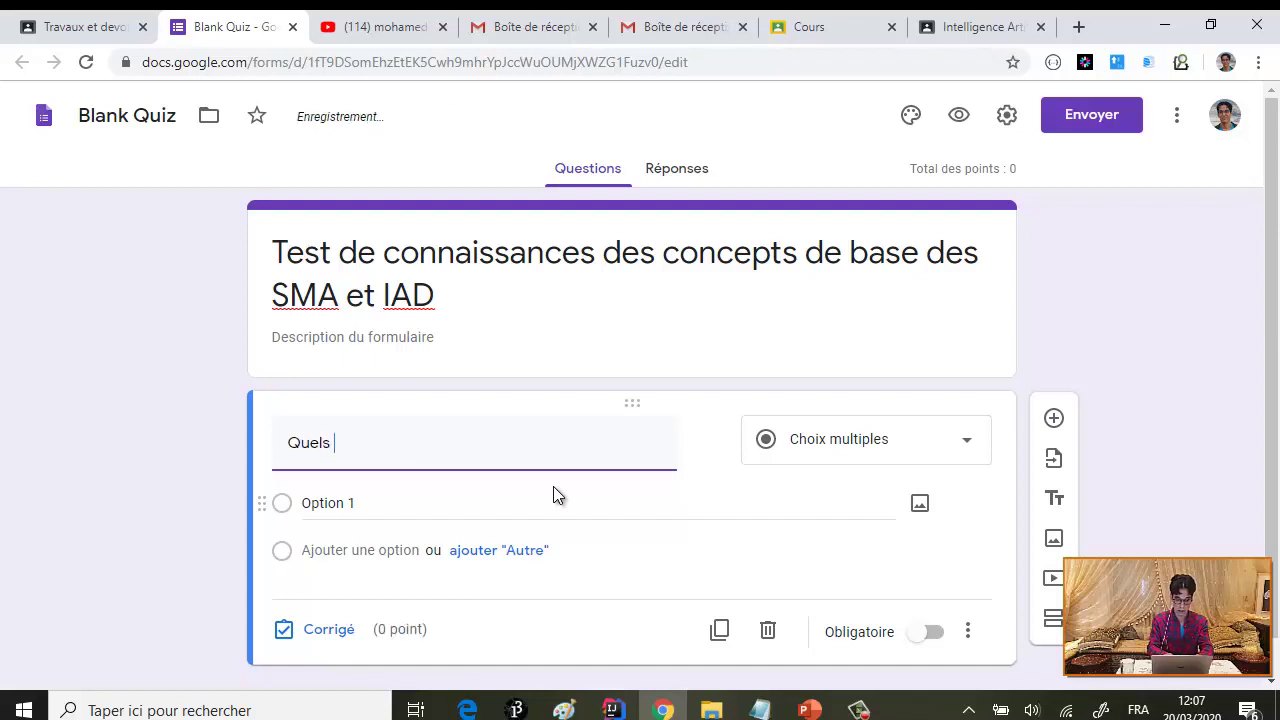
type("sont ")
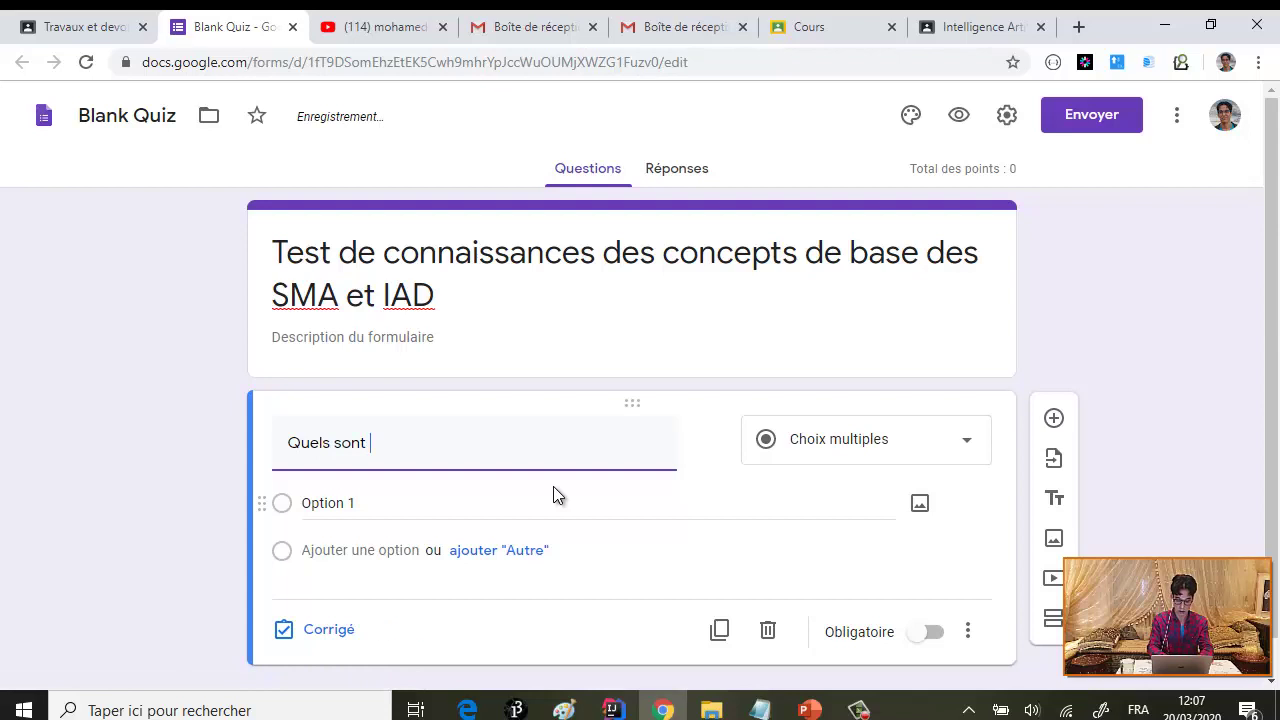
type("les diff")
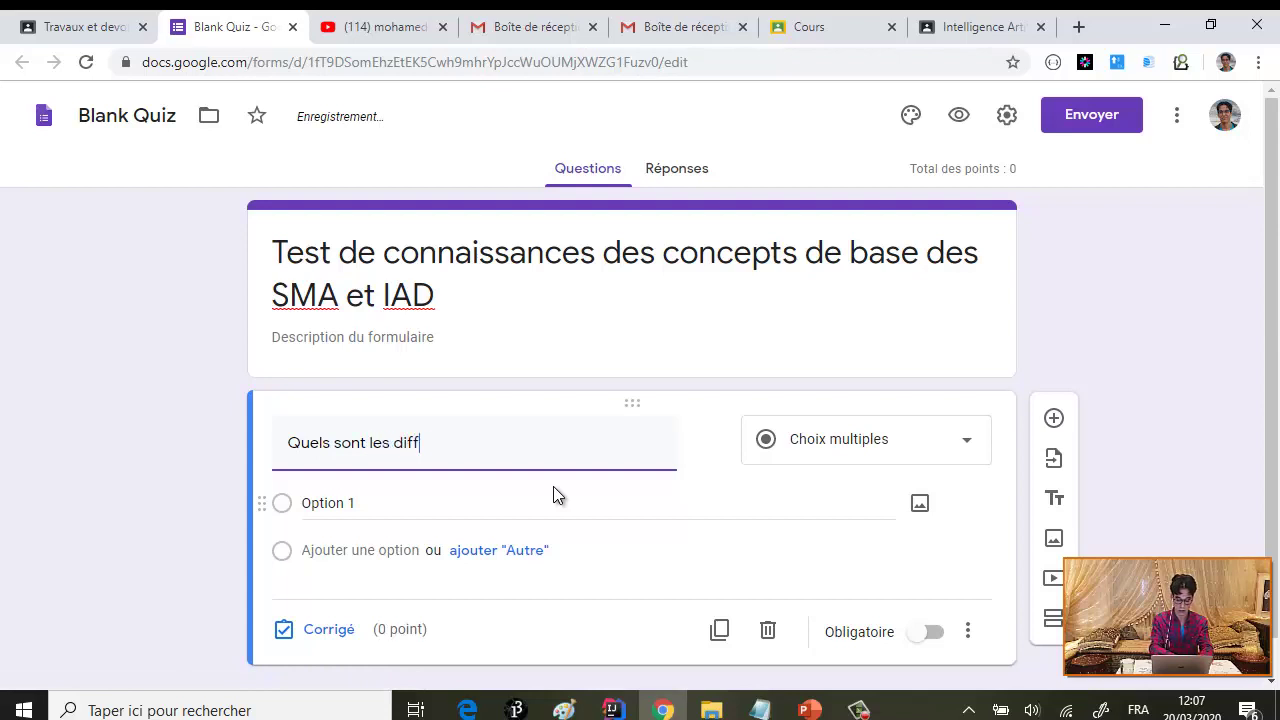
type("érentes techni")
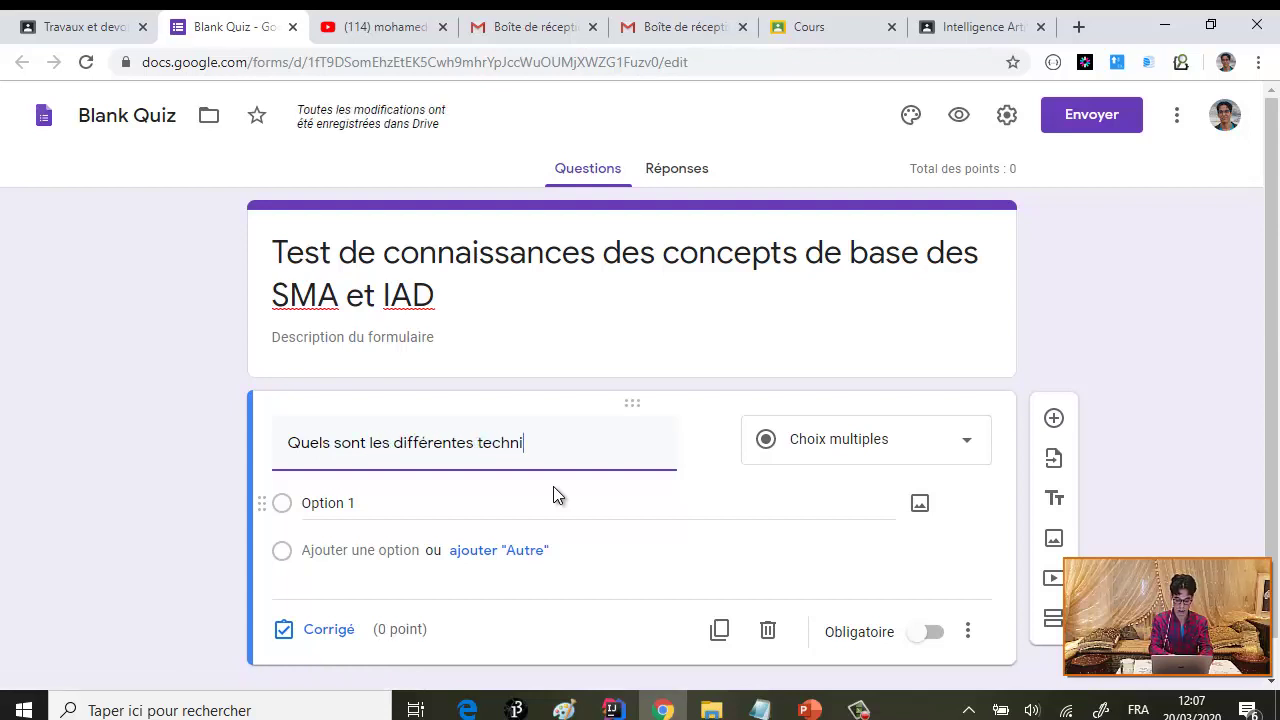
type("ques d'appren")
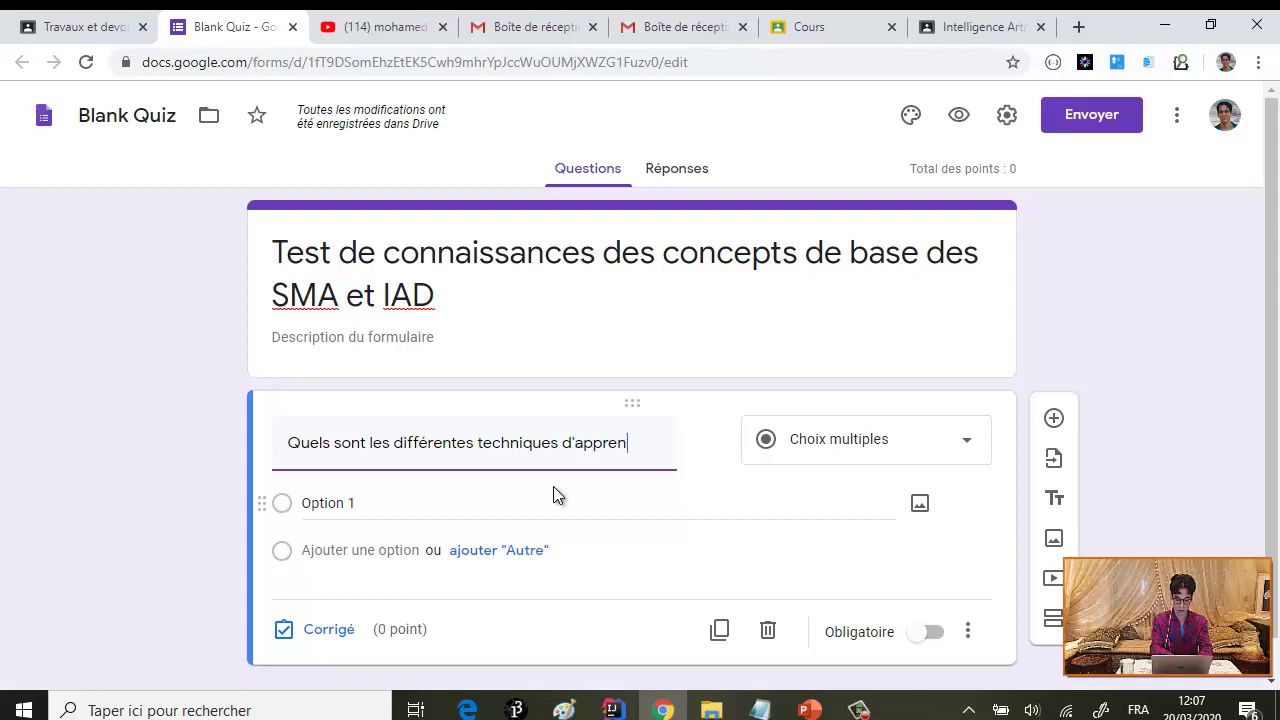
type("tisage")
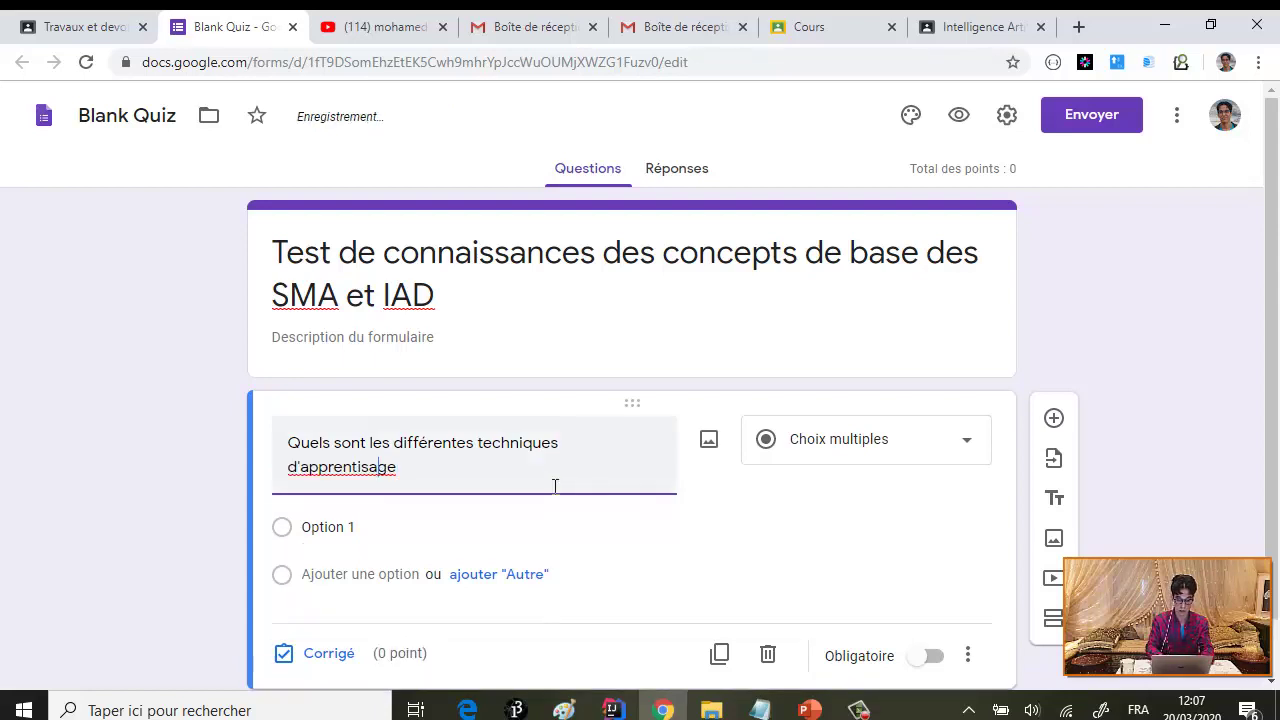
type("s")
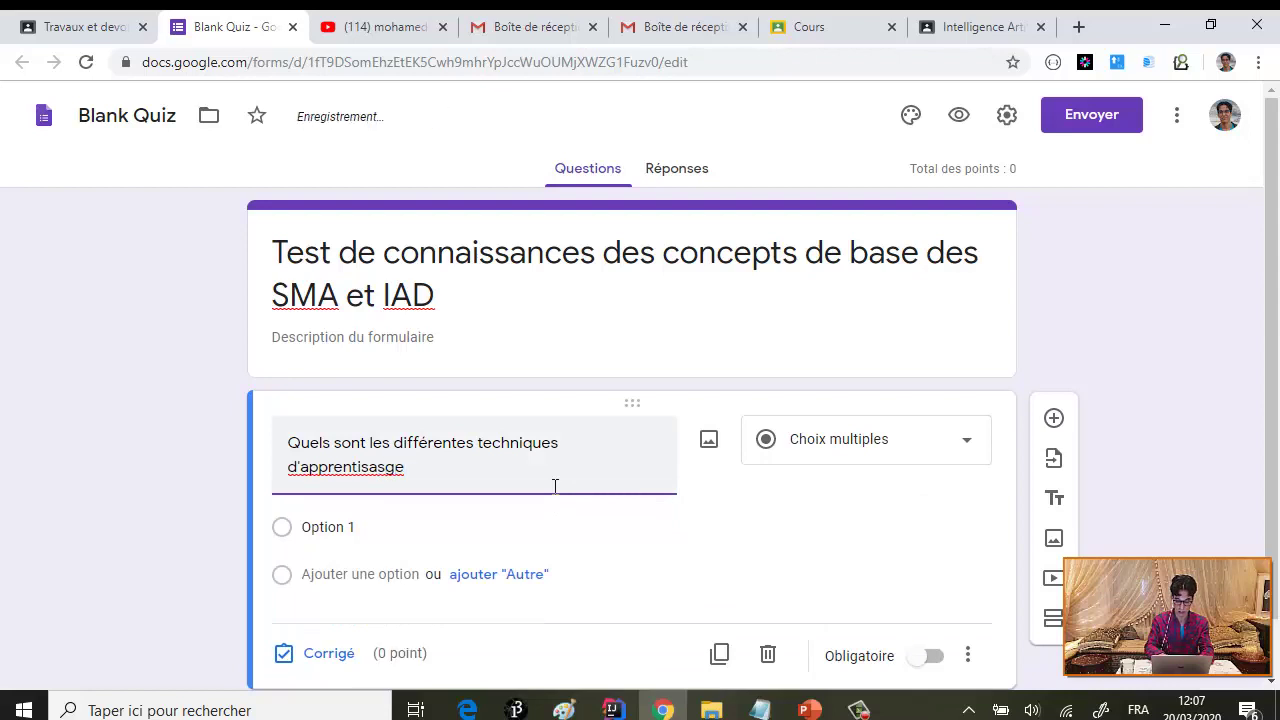
left_click(354, 475)
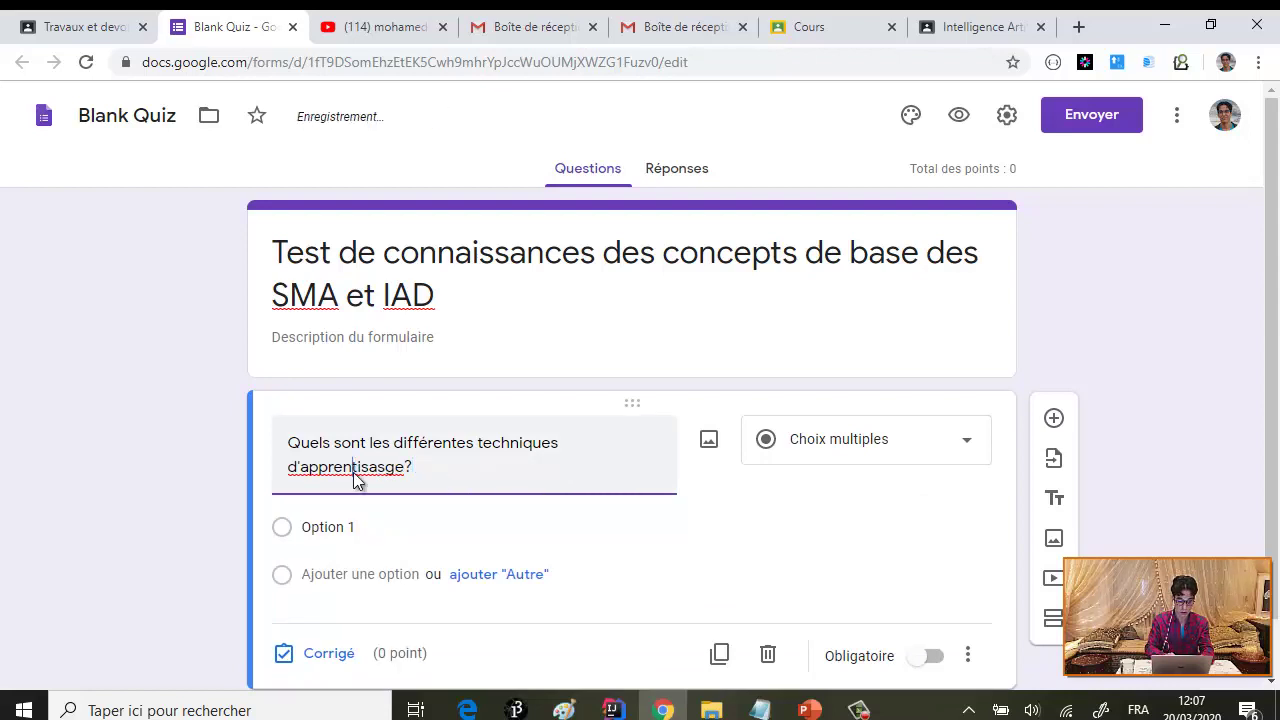
right_click(354, 478)
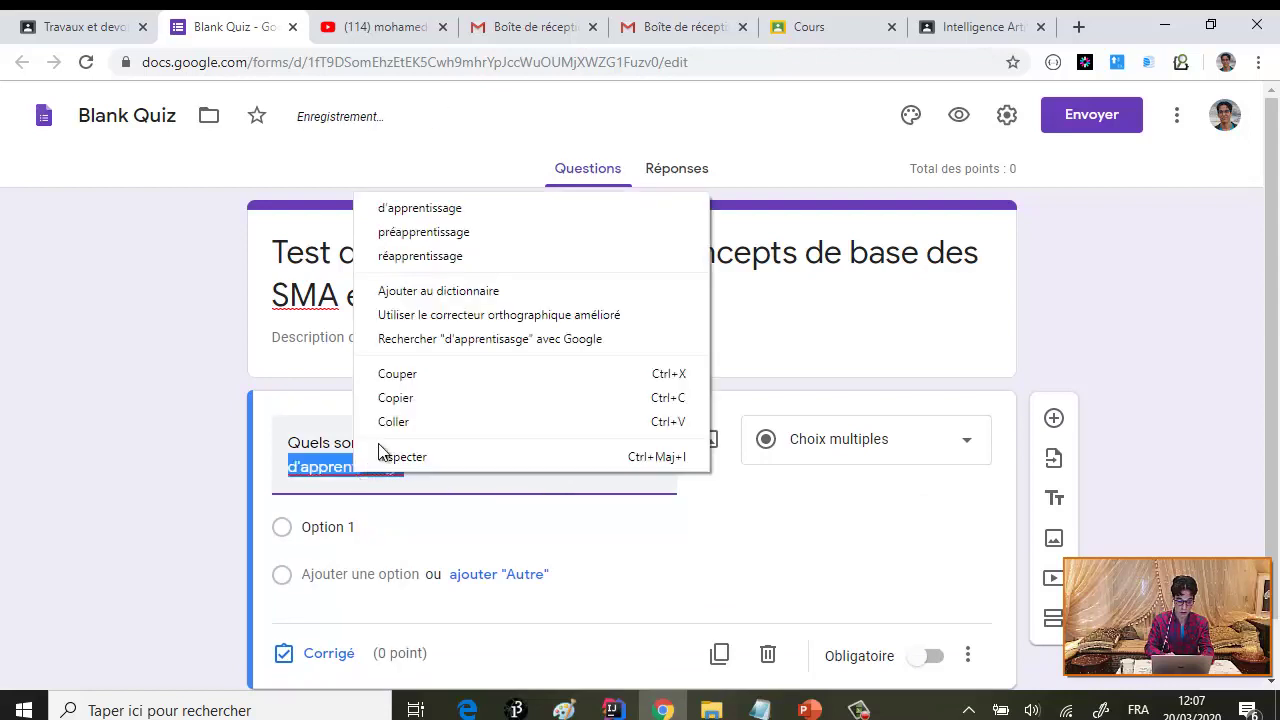
left_click(468, 210)
type("en ")
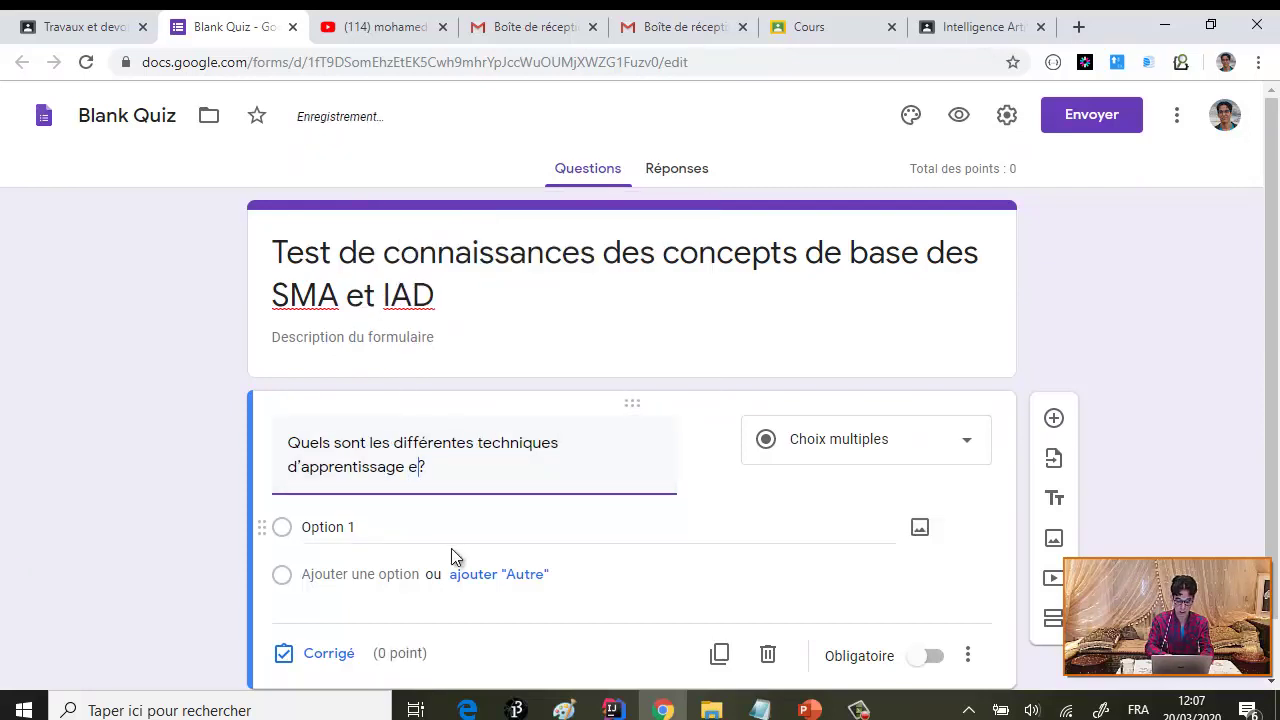
type("Machines l")
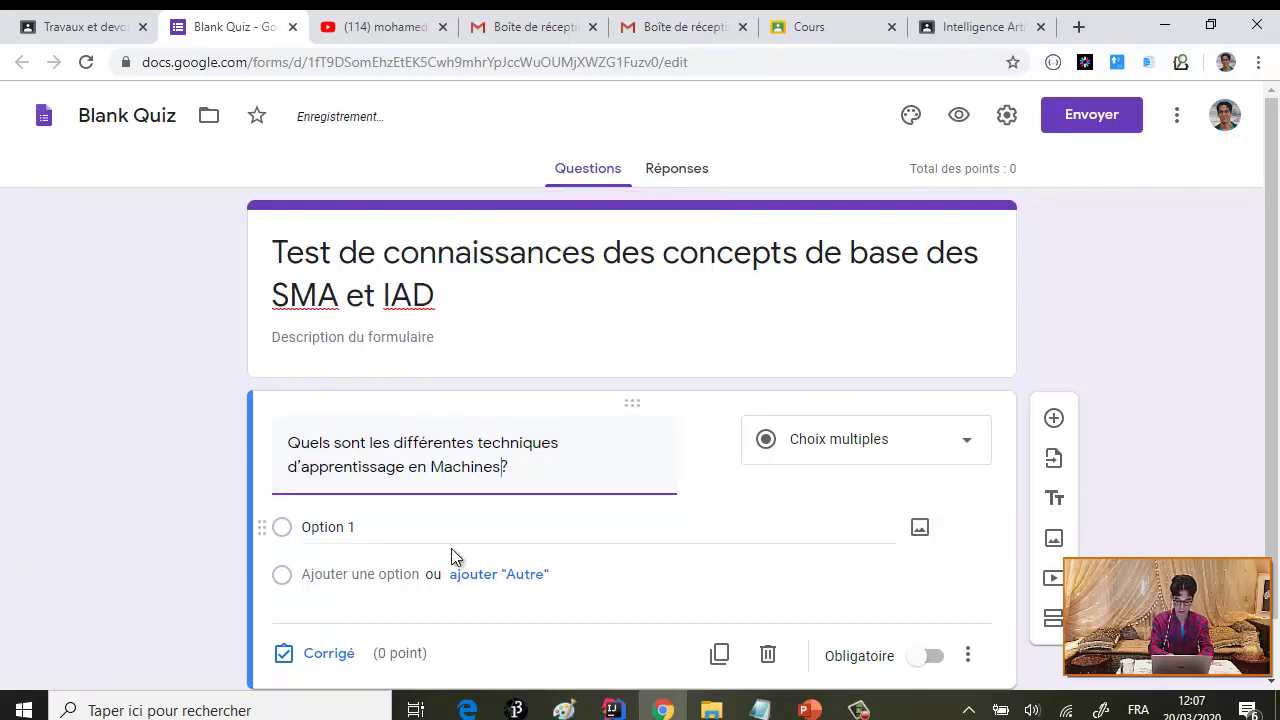
type("earning")
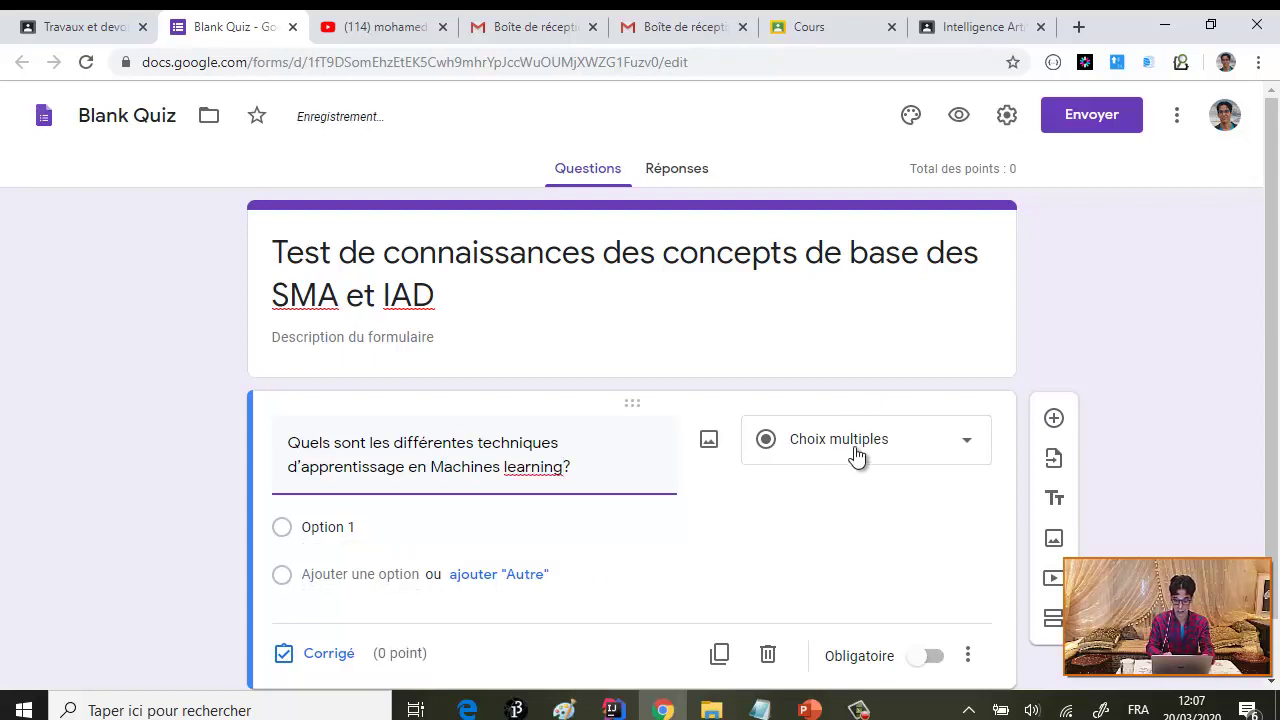
scroll(854, 446, "down", 1)
left_click(360, 462)
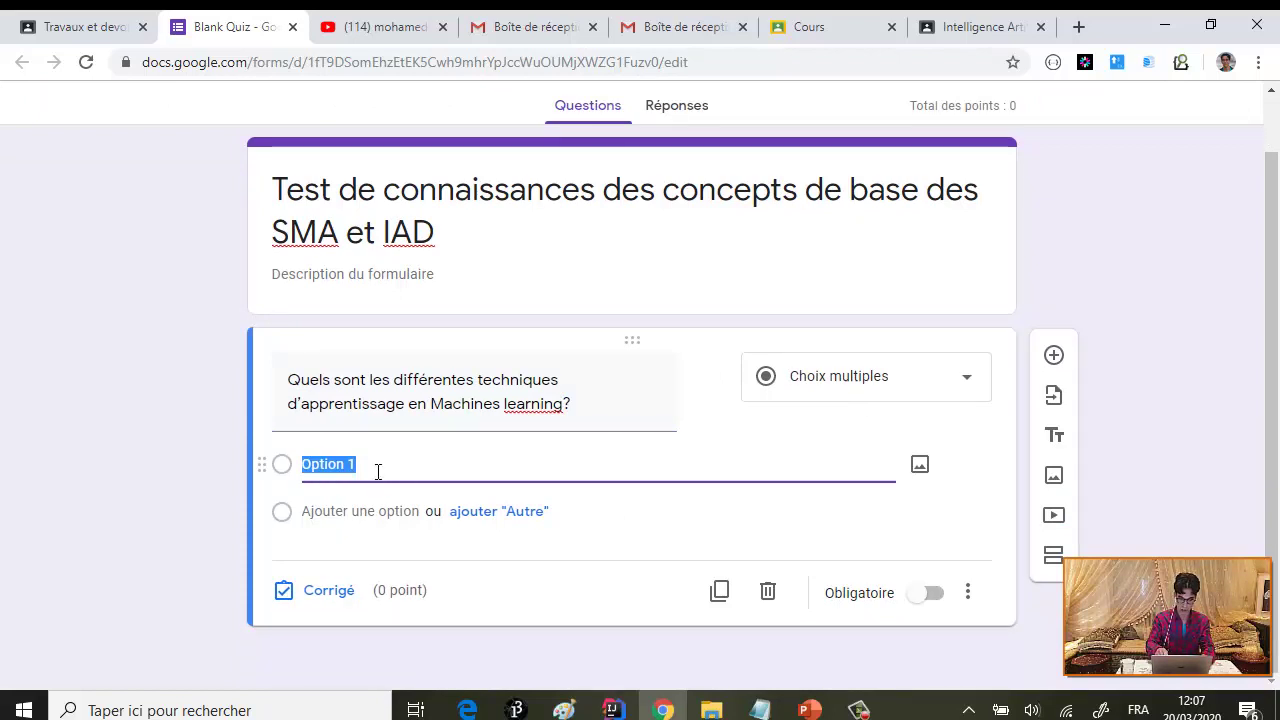
- Add options Supervisé, Non supervisé, Par renforcement (spelling fixed) and Semi supérvisé
type("S")
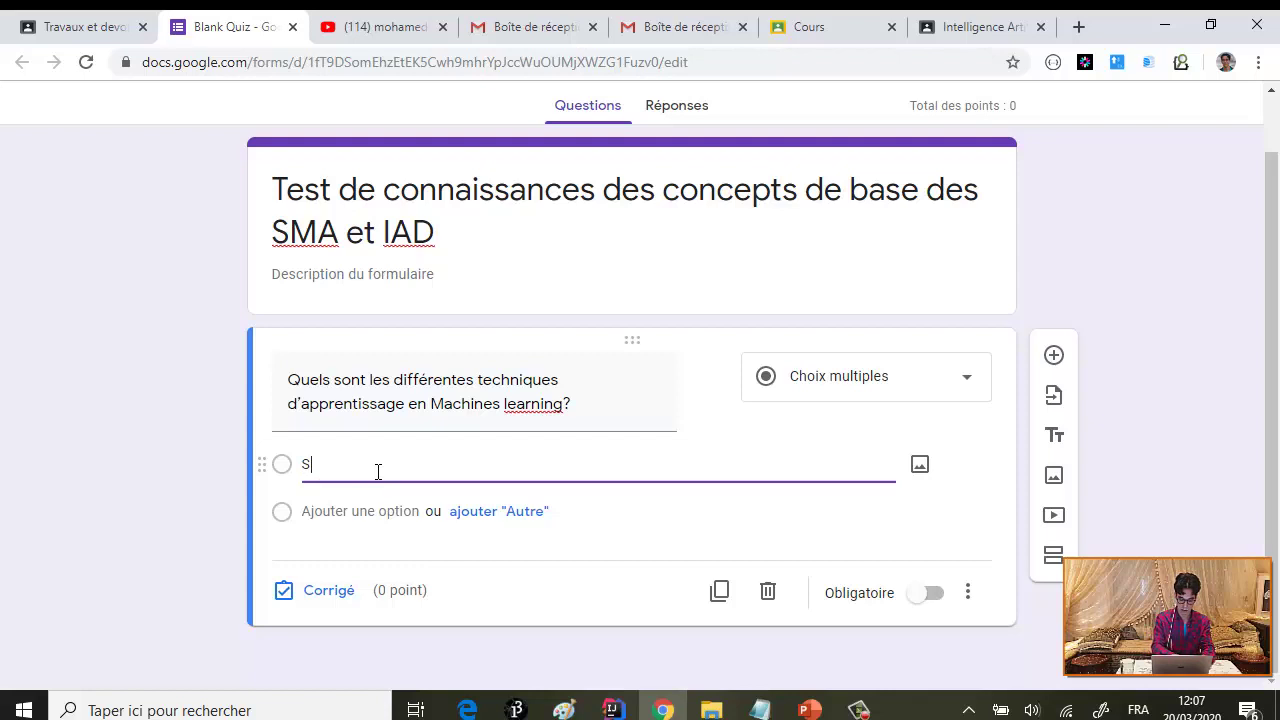
type("uper")
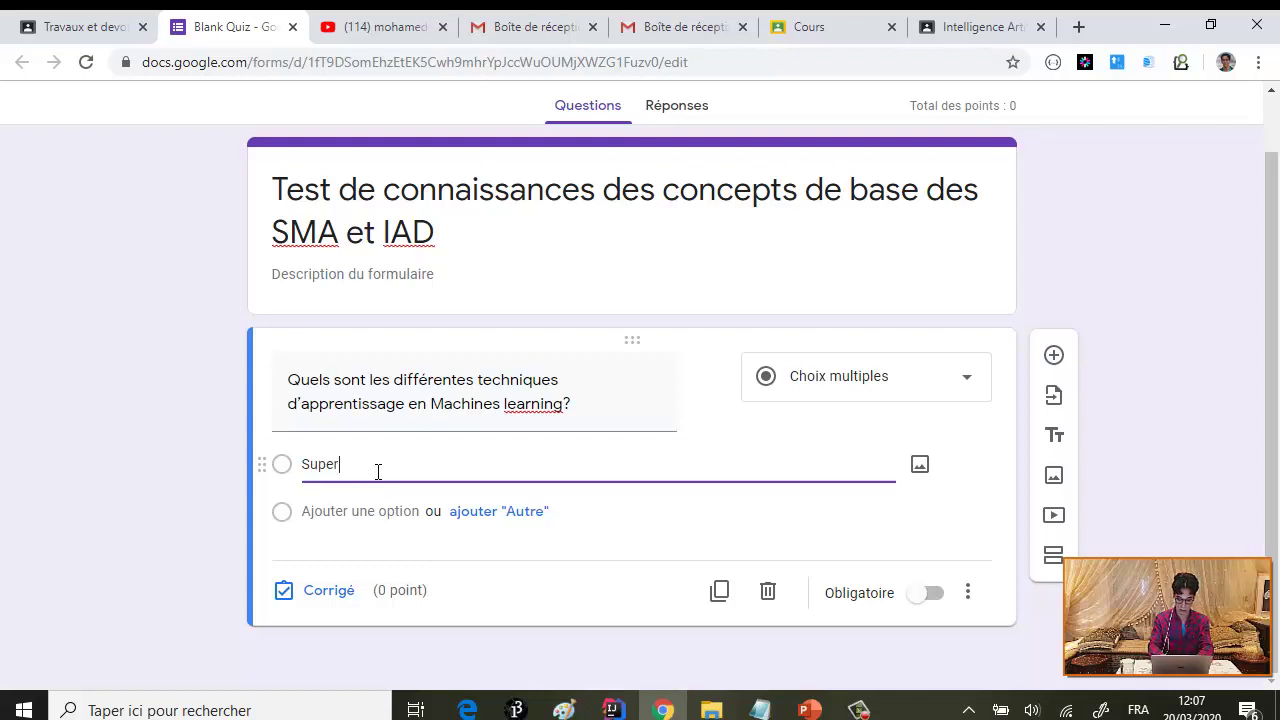
type("visé")
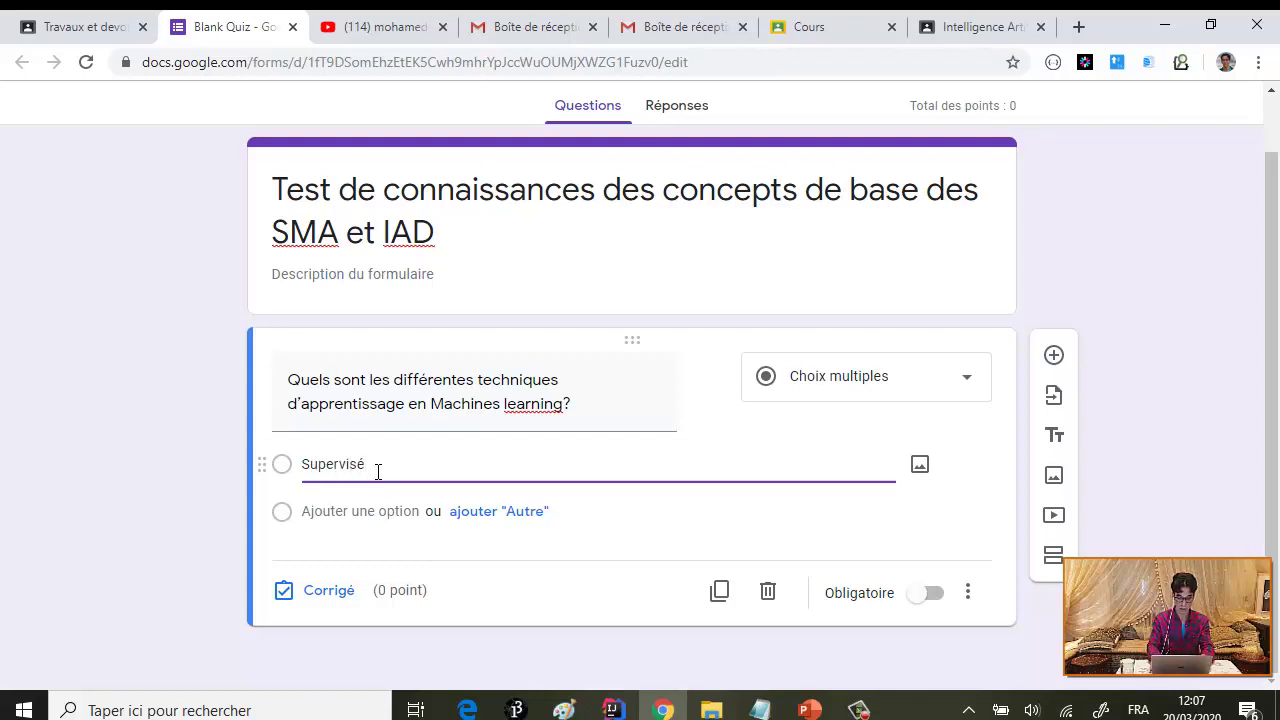
key("Return")
type("Non s")
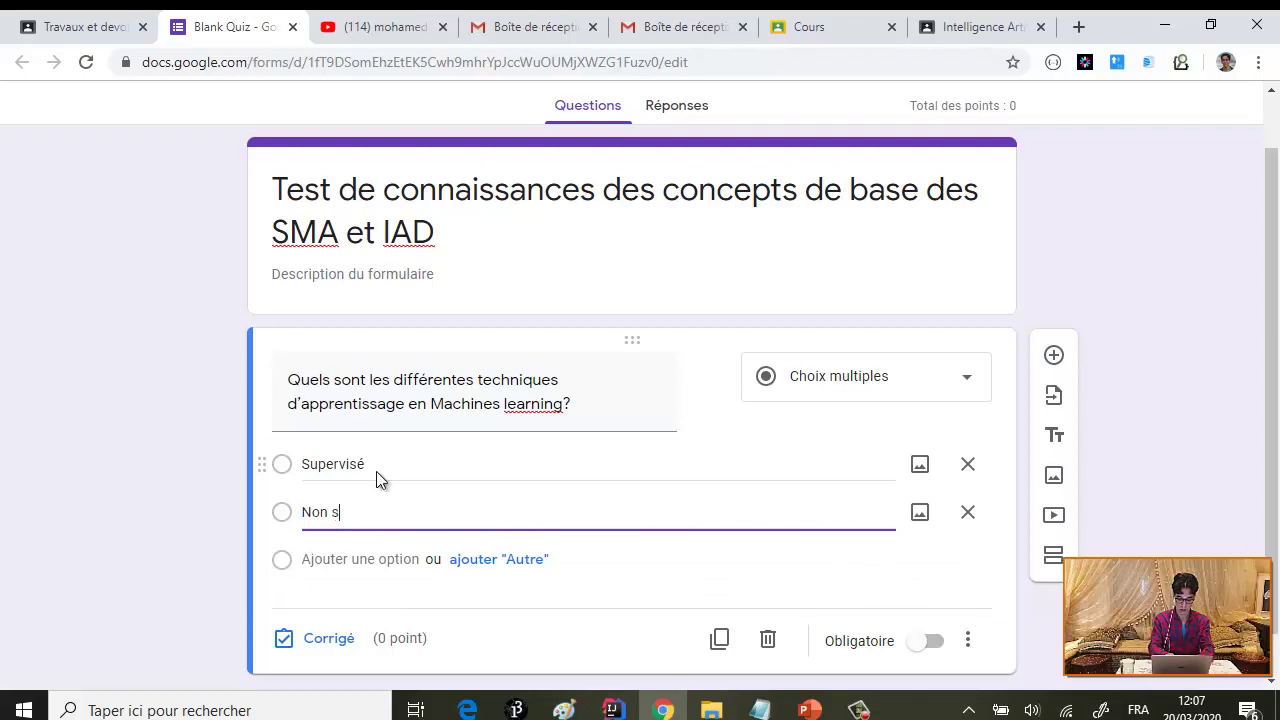
type("upervi")
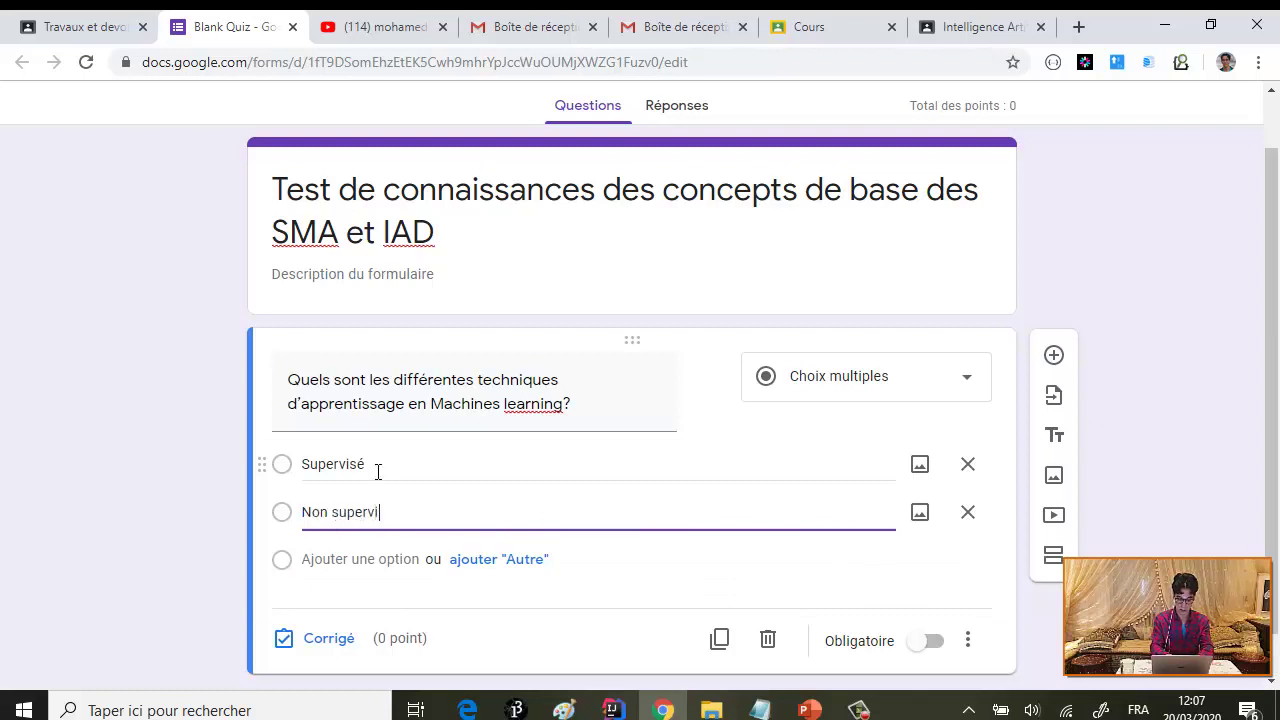
type("sé")
key("Return")
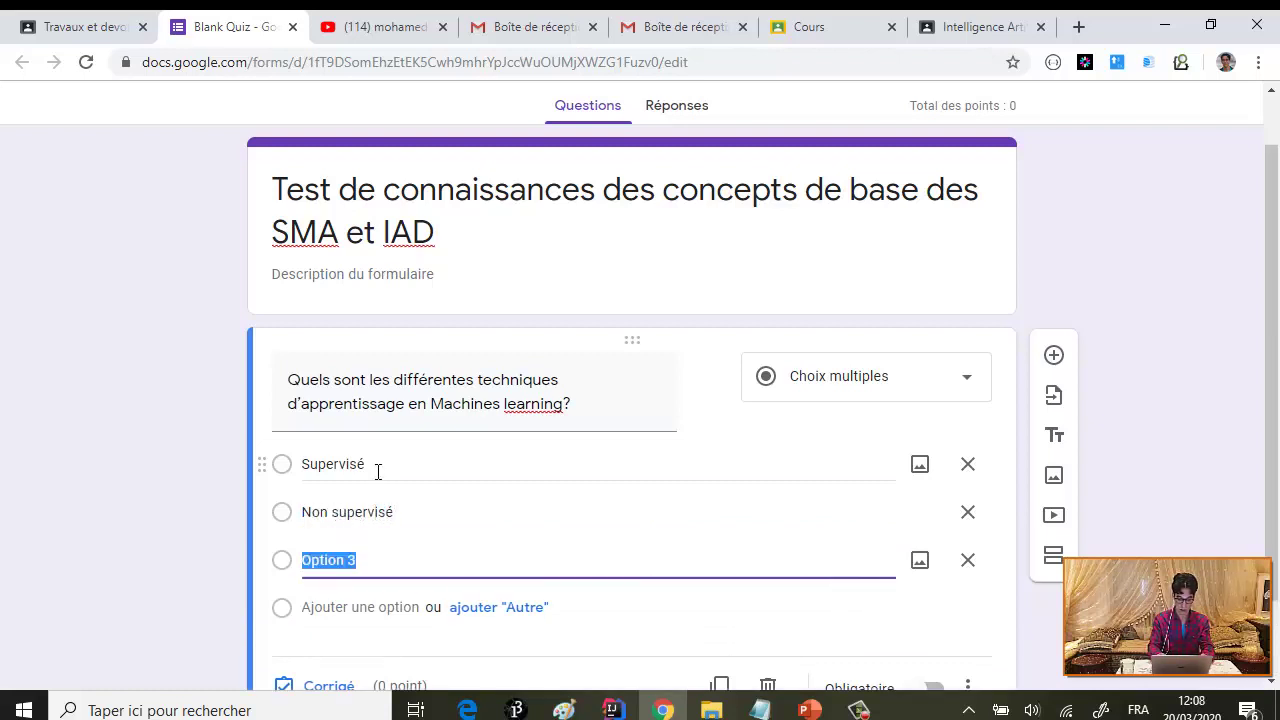
type("Par renfo")
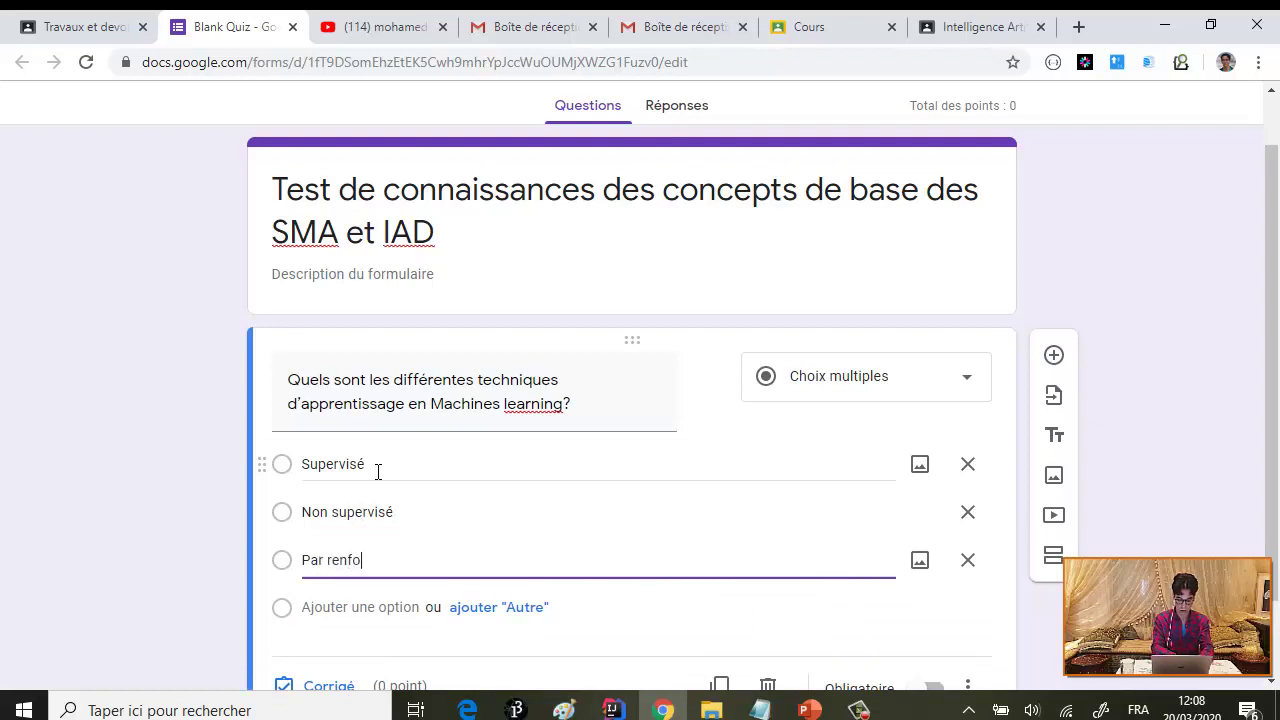
type("rmcement")
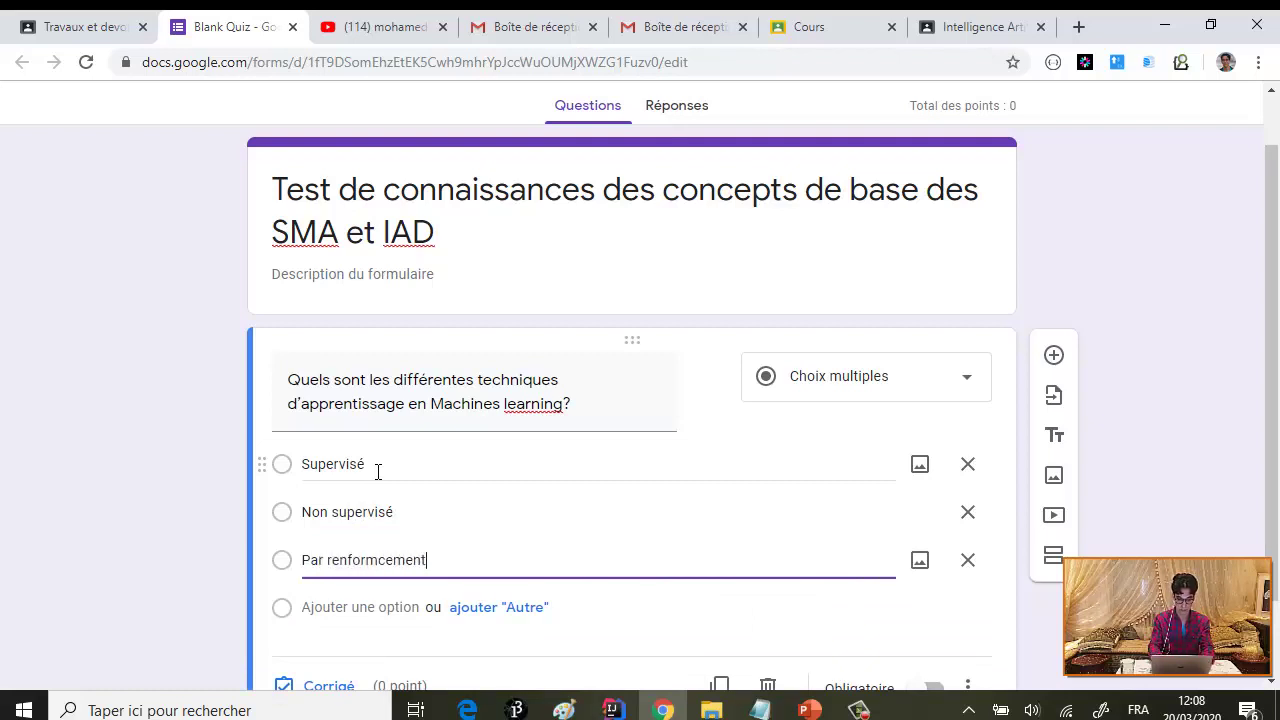
left_click(381, 560)
double_click(381, 560)
type("renforc")
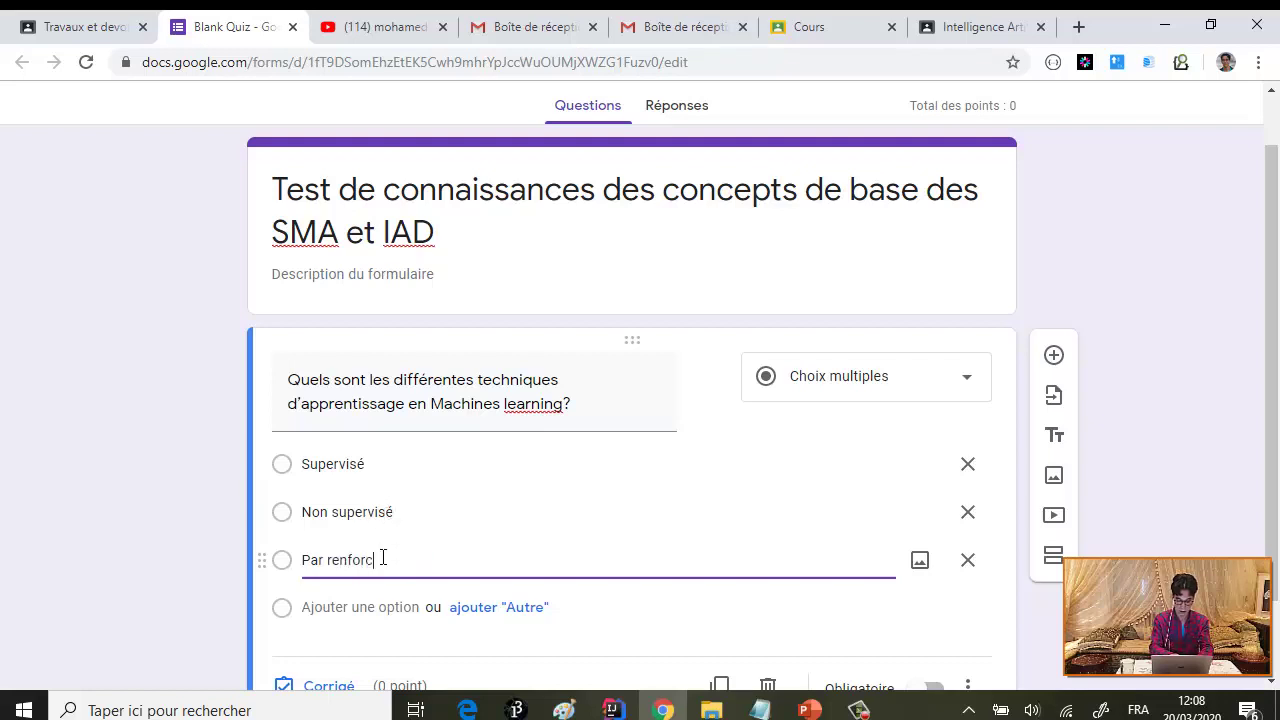
type("ement")
key("Return")
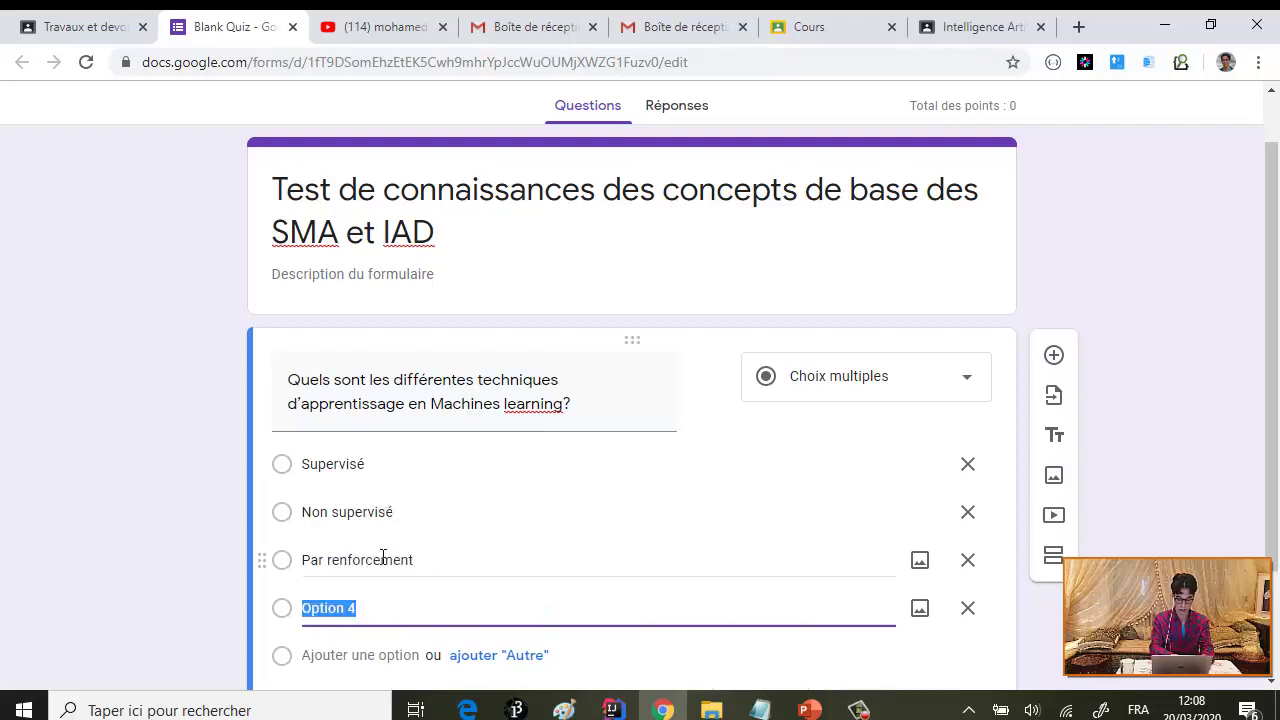
type("Semi sup")
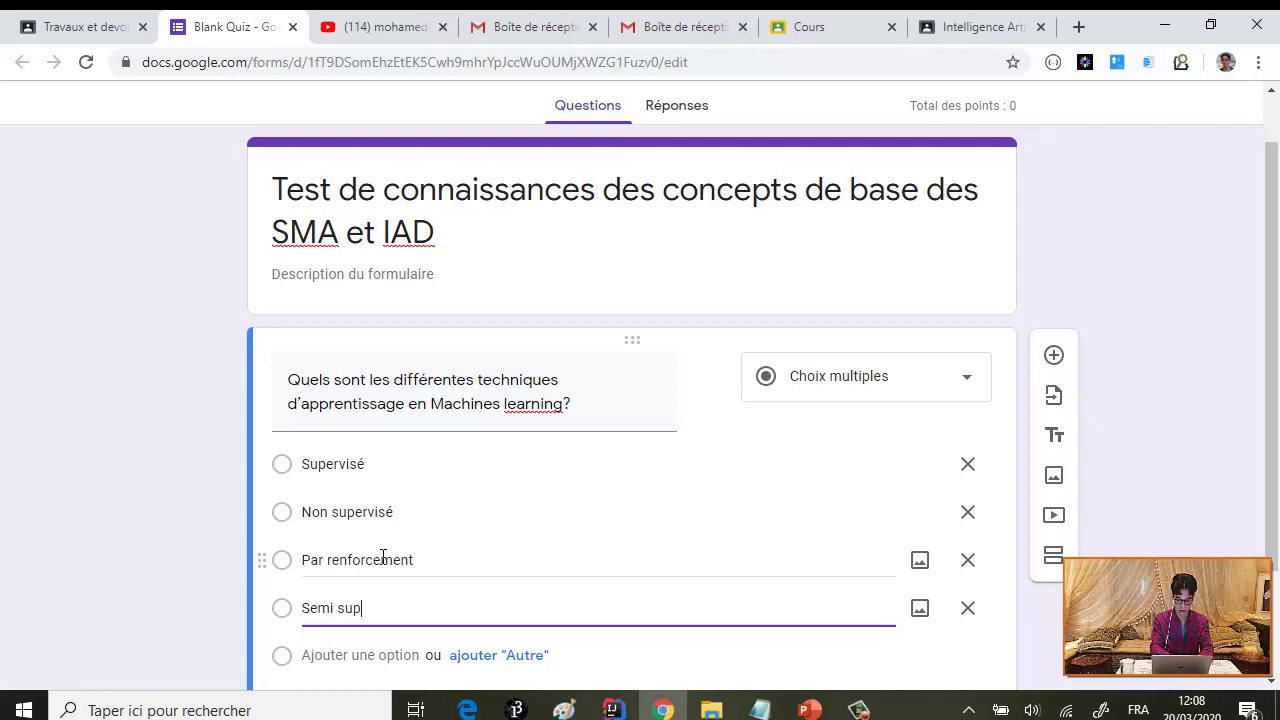
type("érvisé")
- Add a fifth option 'réactif', discarding the abandoned Analogie and Auto entries
key("Return")
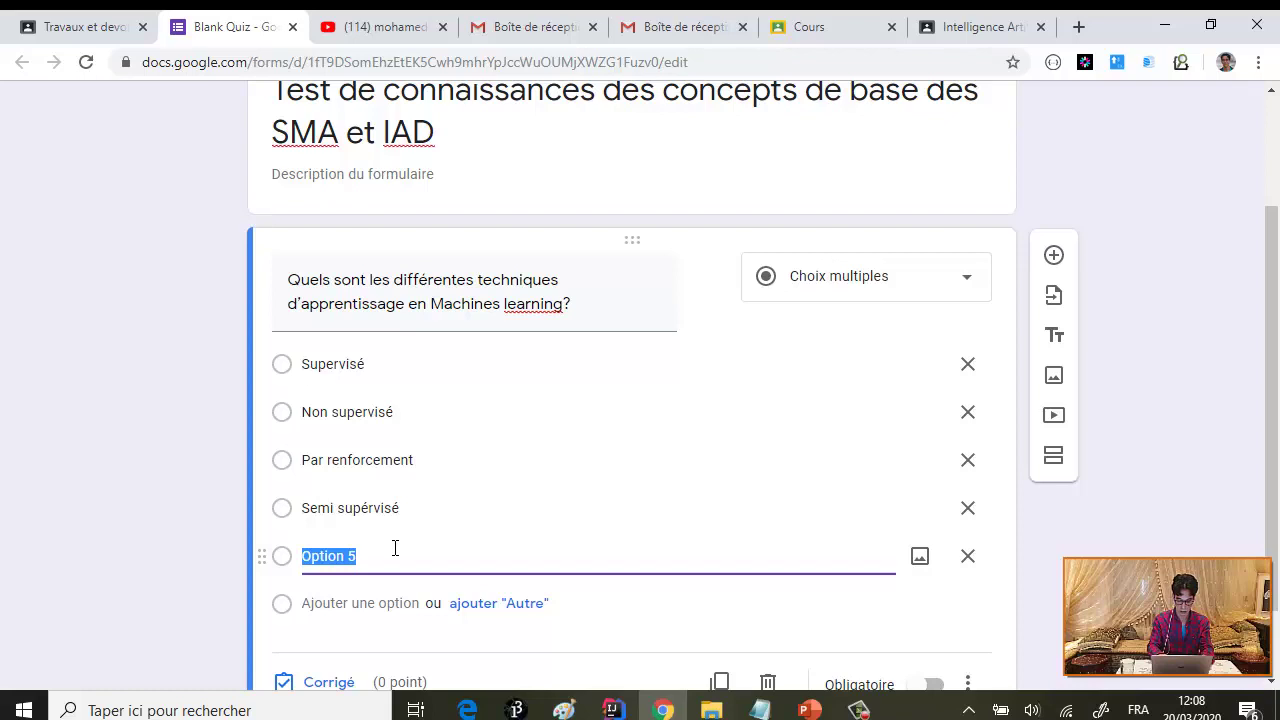
type("par")
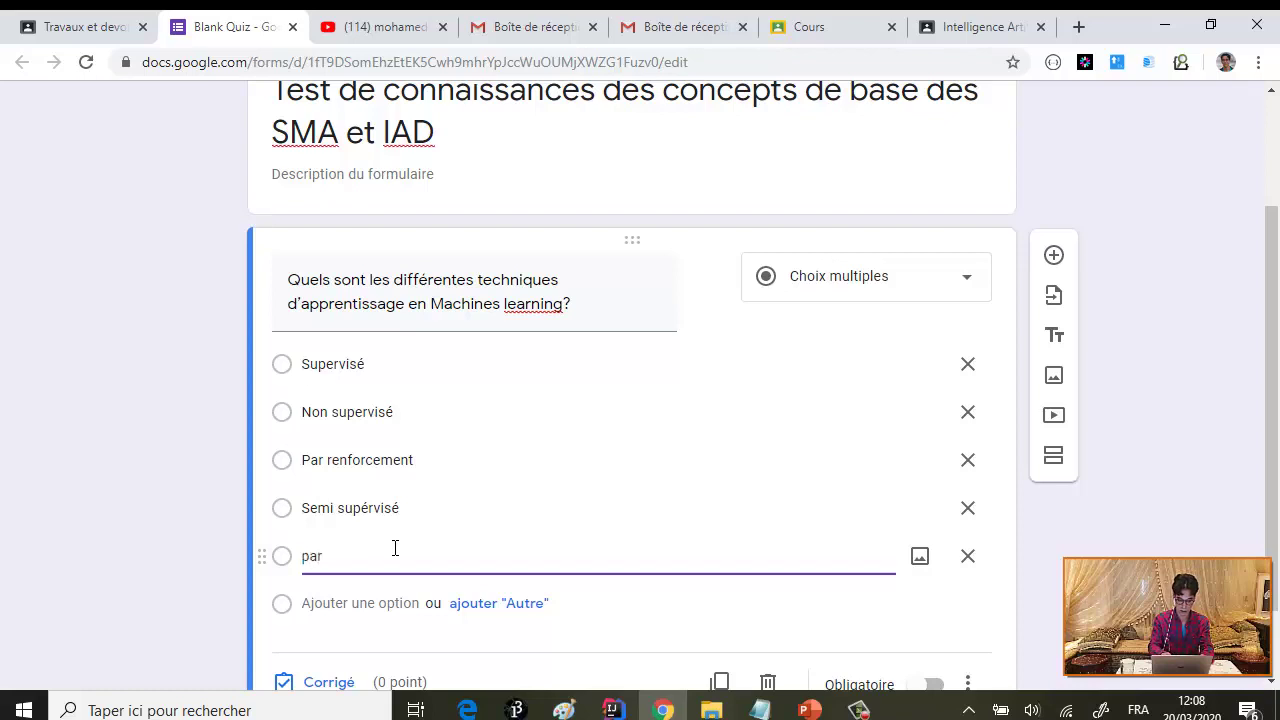
key("BackSpace")
key("BackSpace")
type("Analogue")
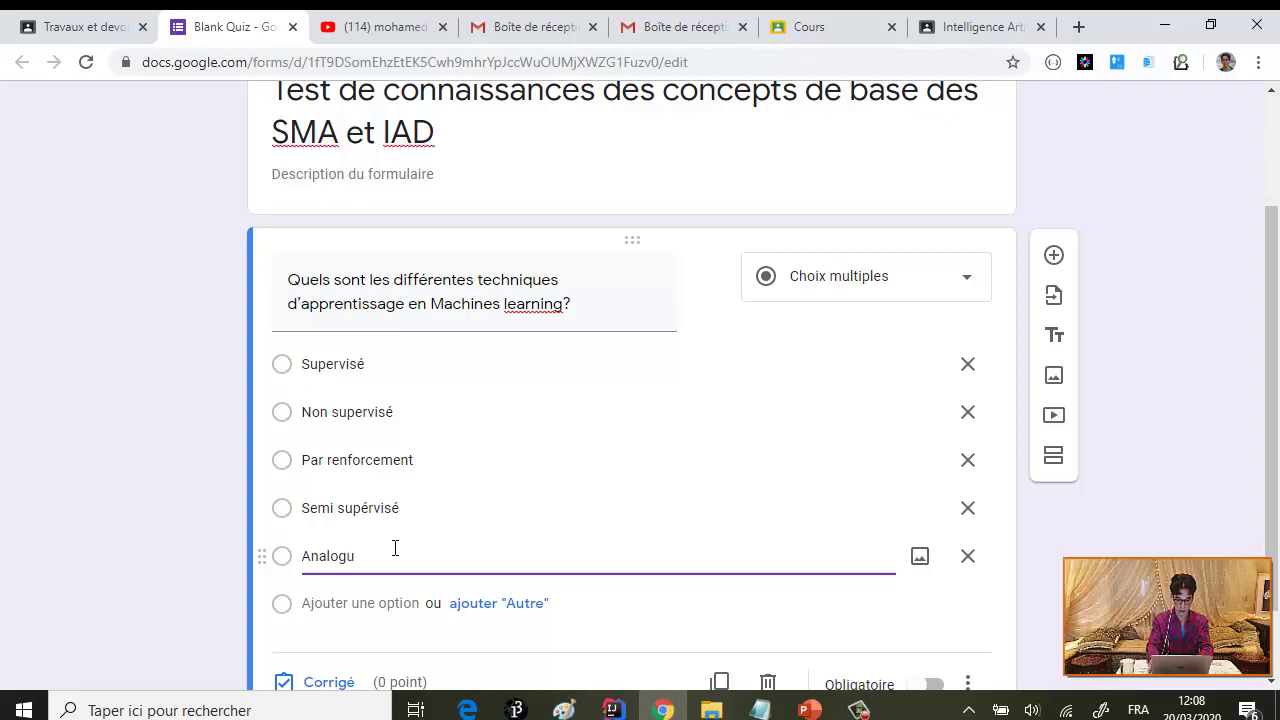
key("BackSpace")
type("ie")
key("Return")
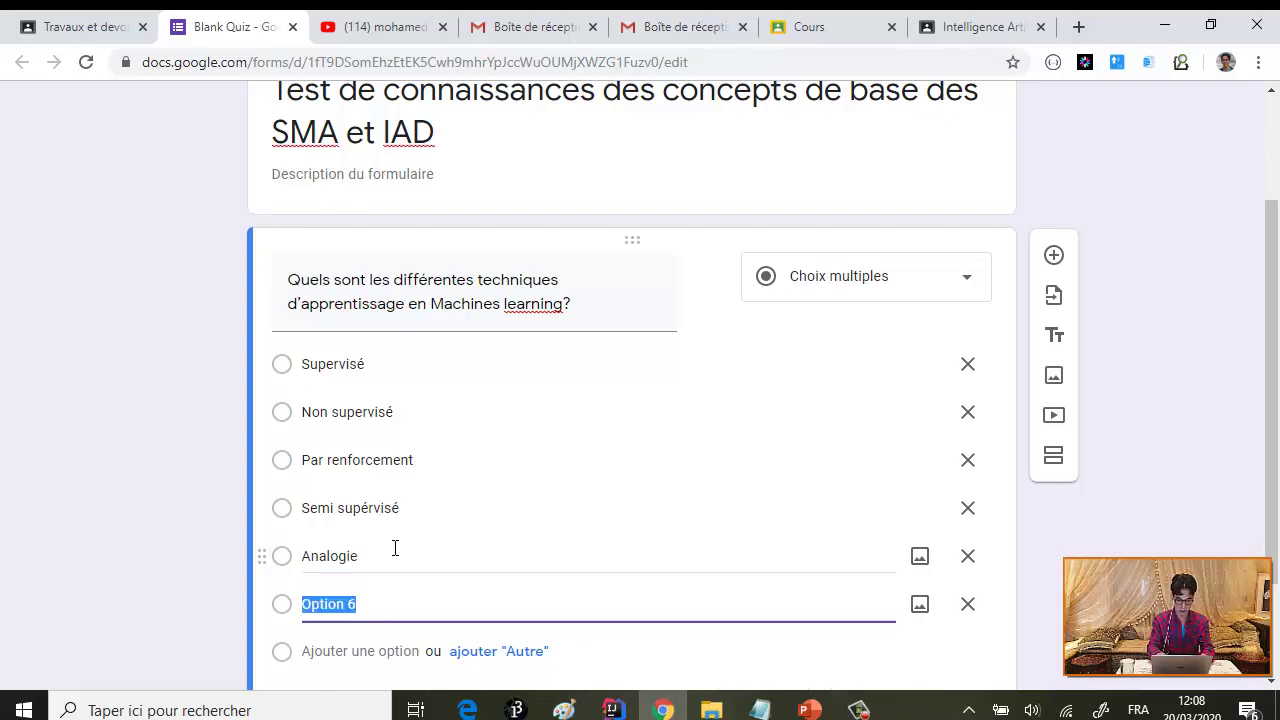
type("Aut")
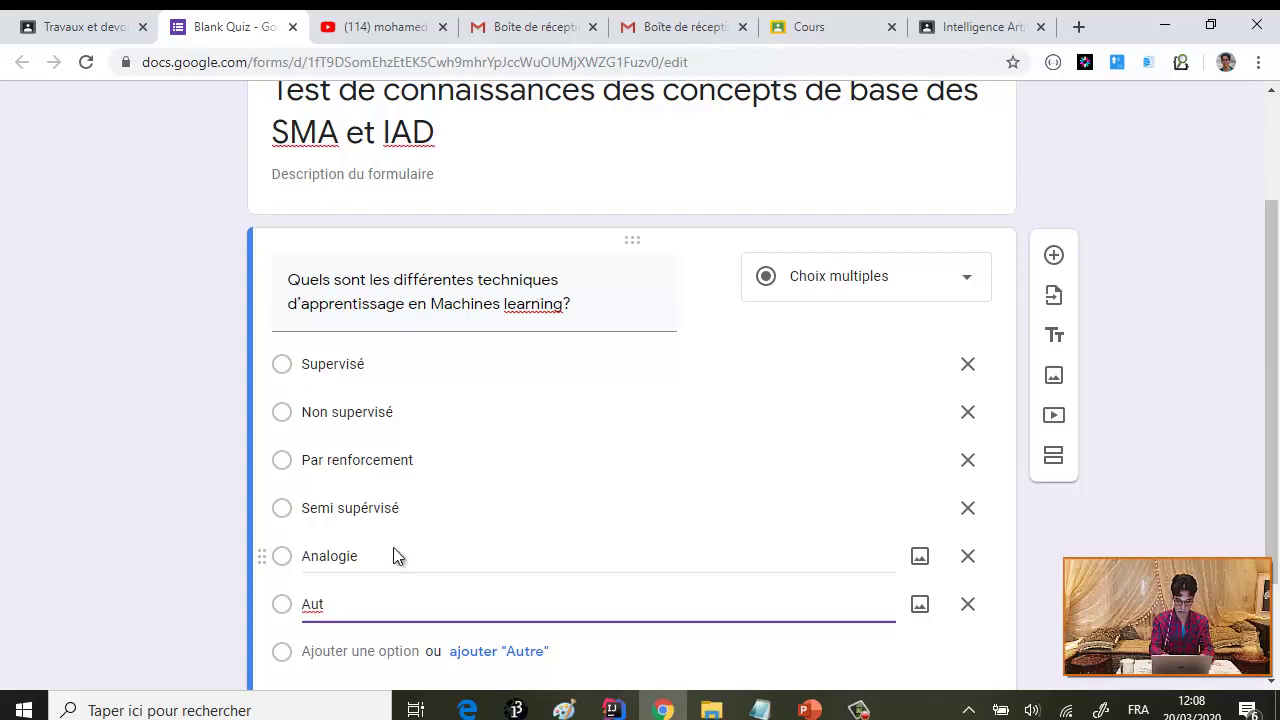
type("o")
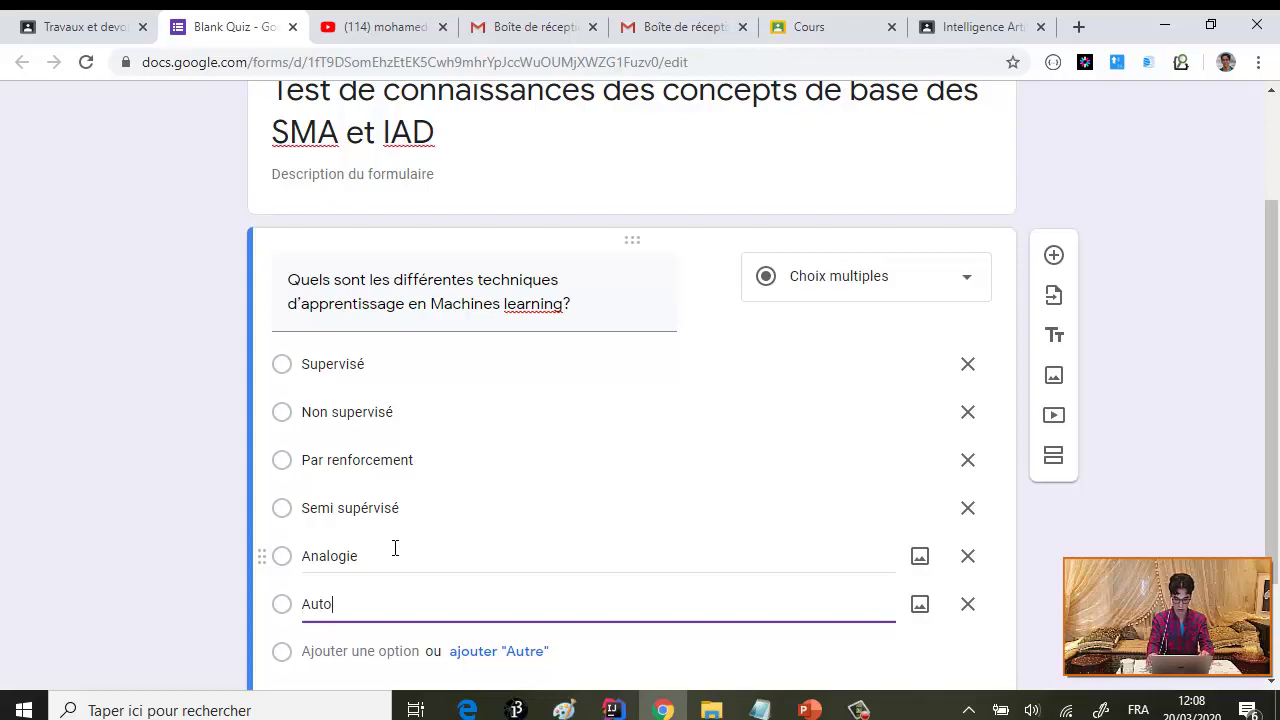
type(" c")
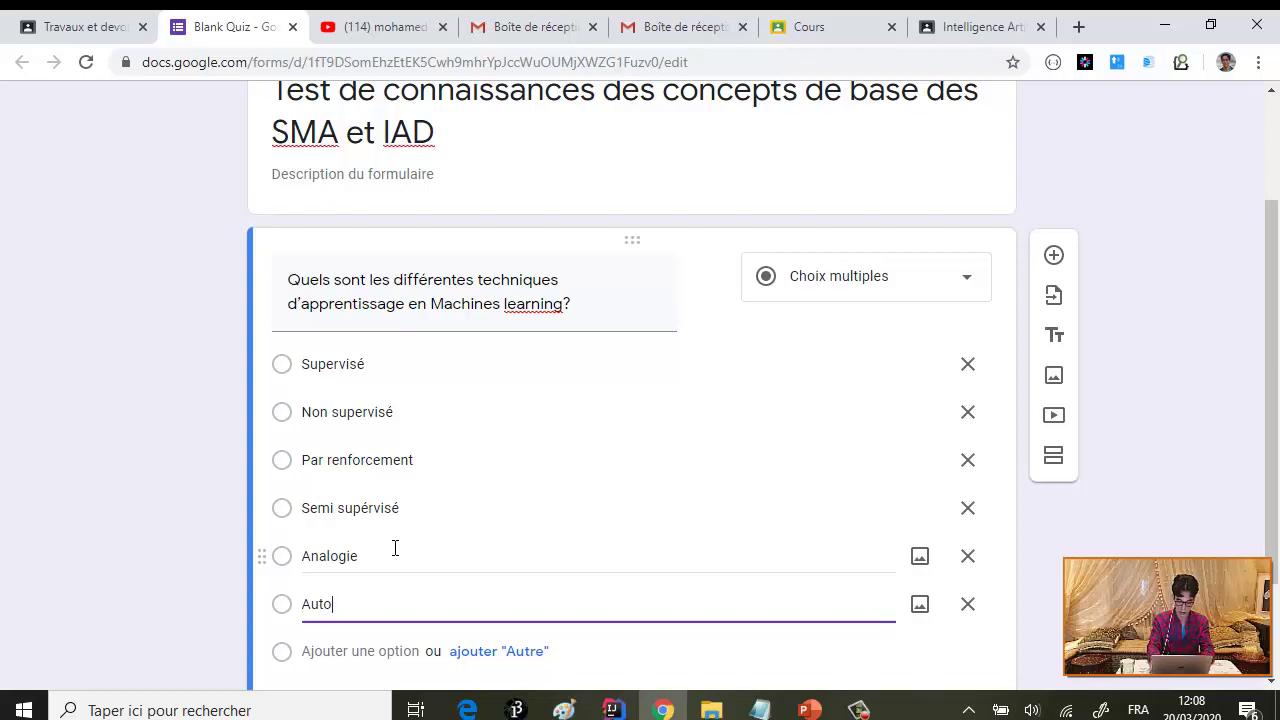
key("BackSpace")
key("BackSpace")
key("BackSpace")
key("BackSpace")
key("BackSpace")
type("réa")
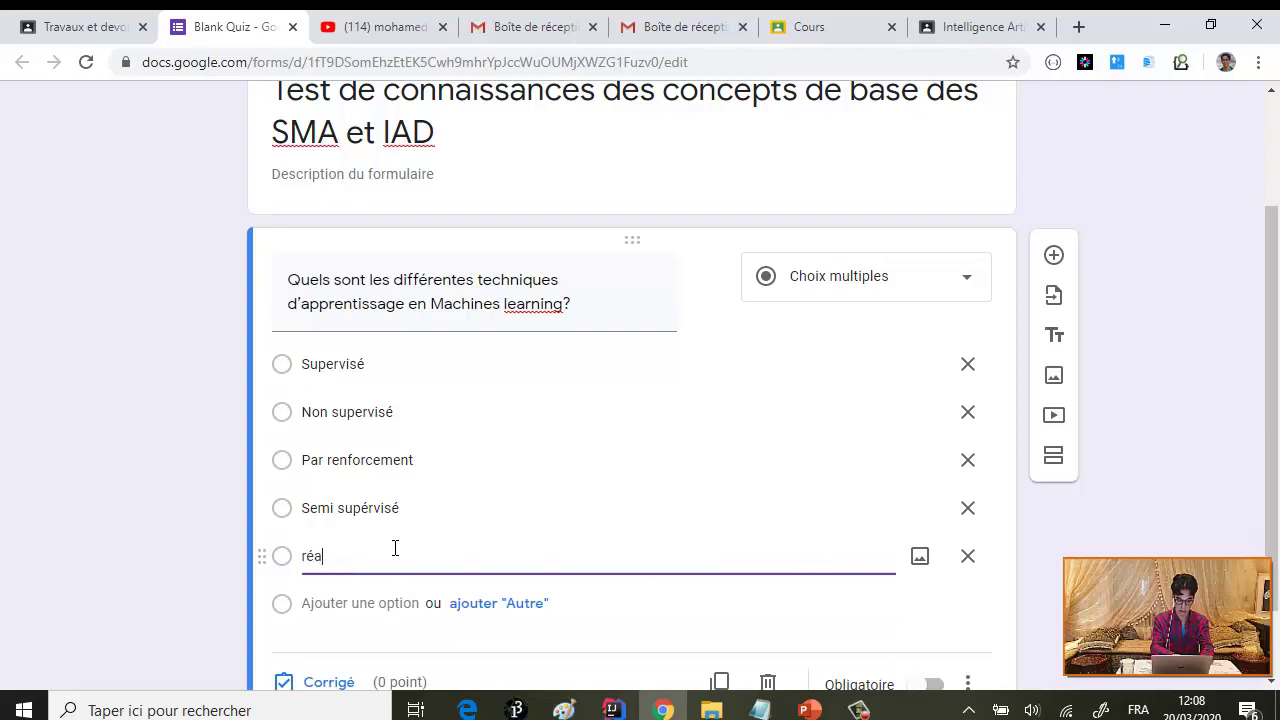
type("ctif")
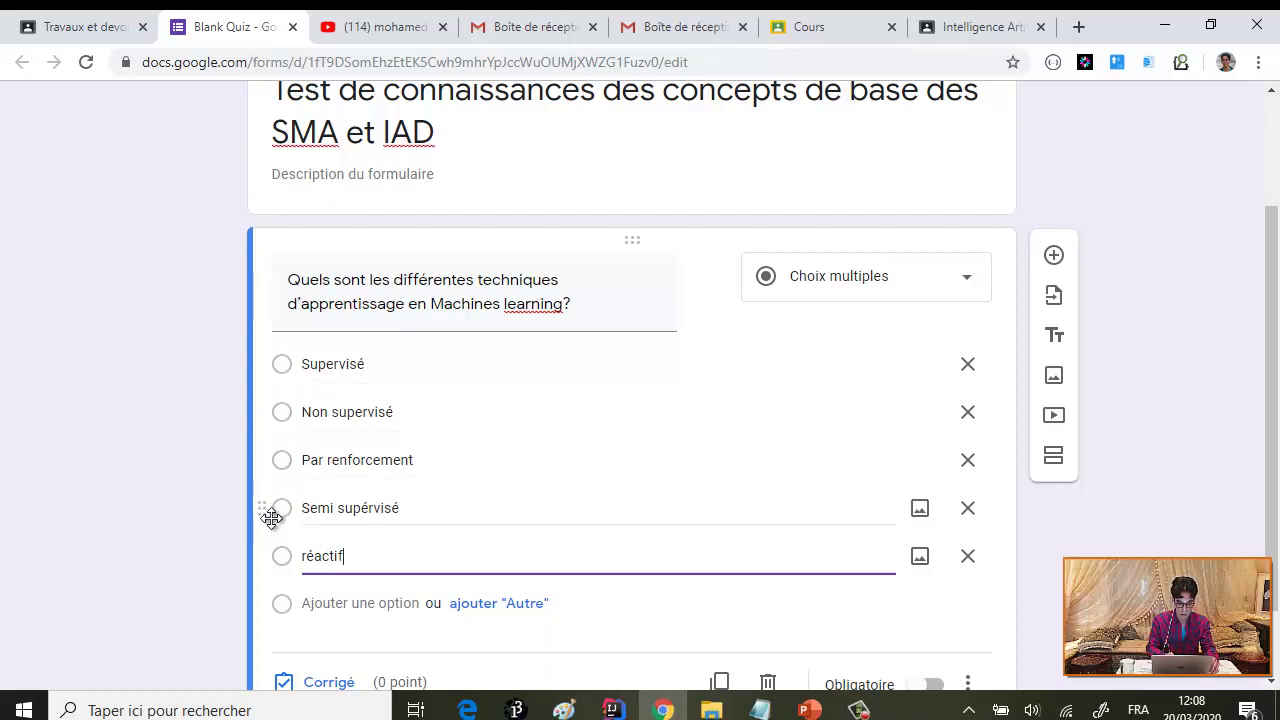
- Reorder options to Supervisé, Semi supérvisé, Par renforcement, Non supervisé, réactif and switch to Cases à cocher
left_click_drag(263, 503, 275, 410)
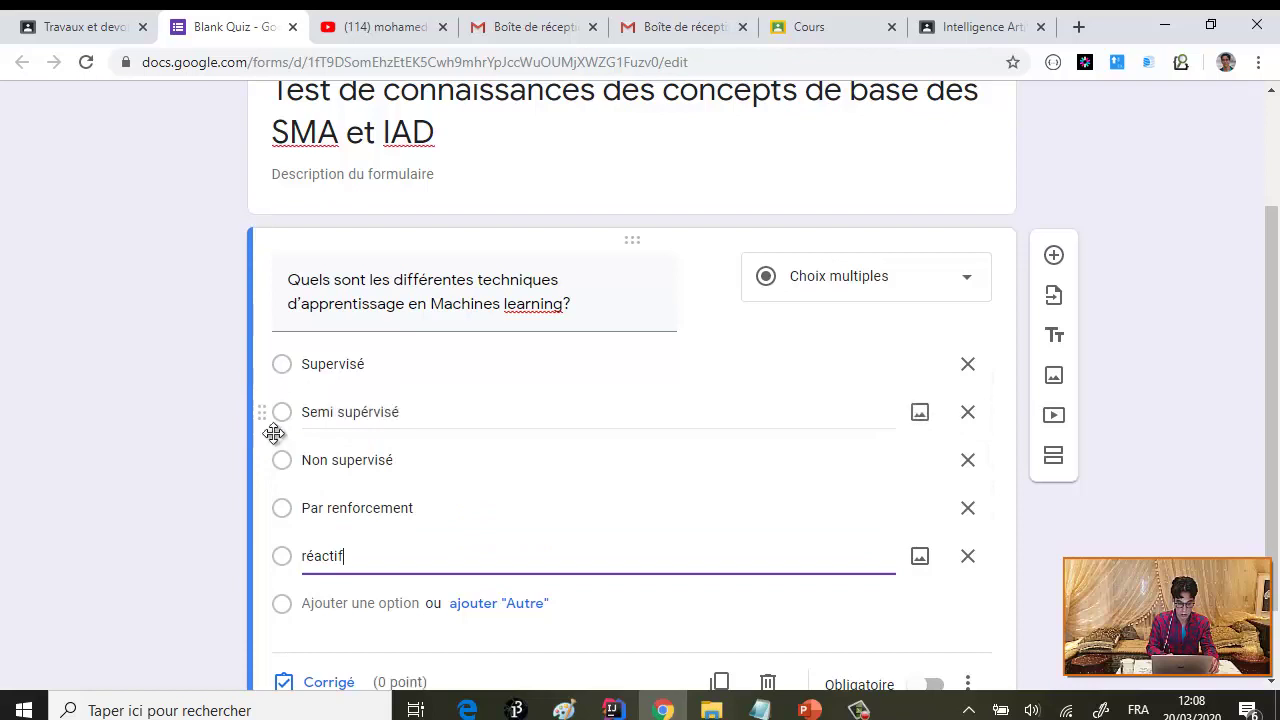
left_click_drag(271, 500, 274, 534)
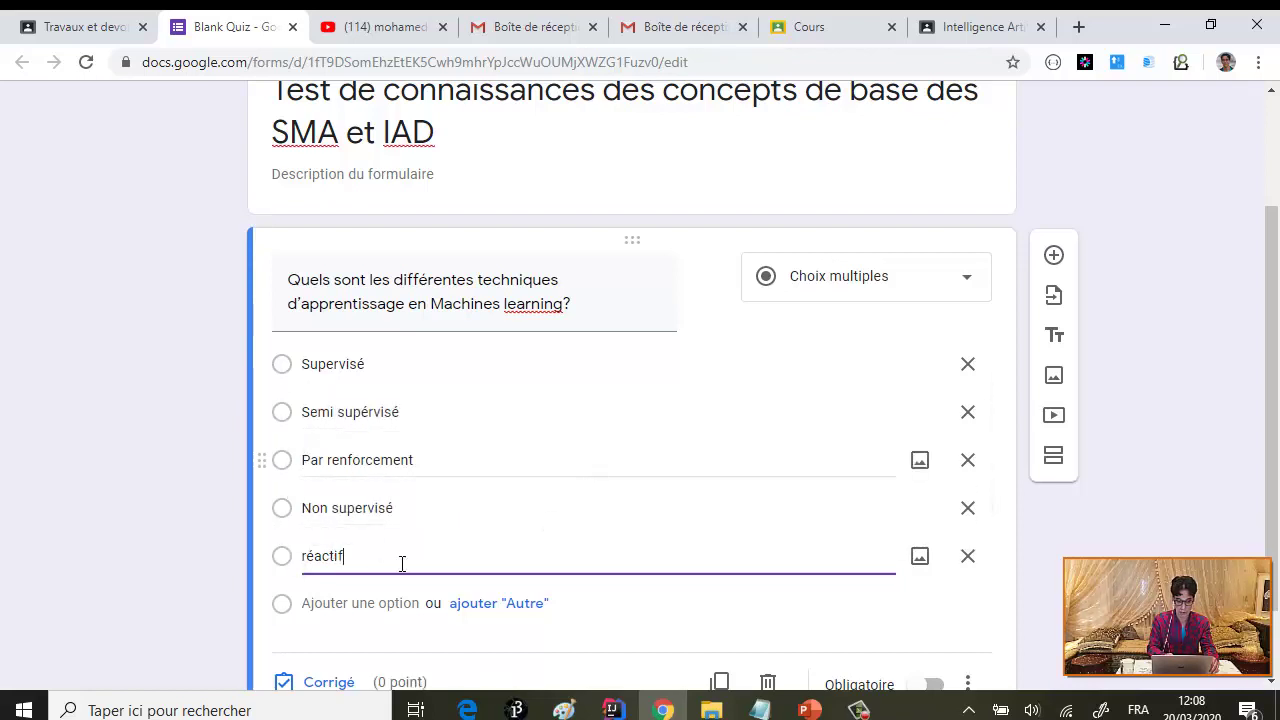
left_click(966, 279)
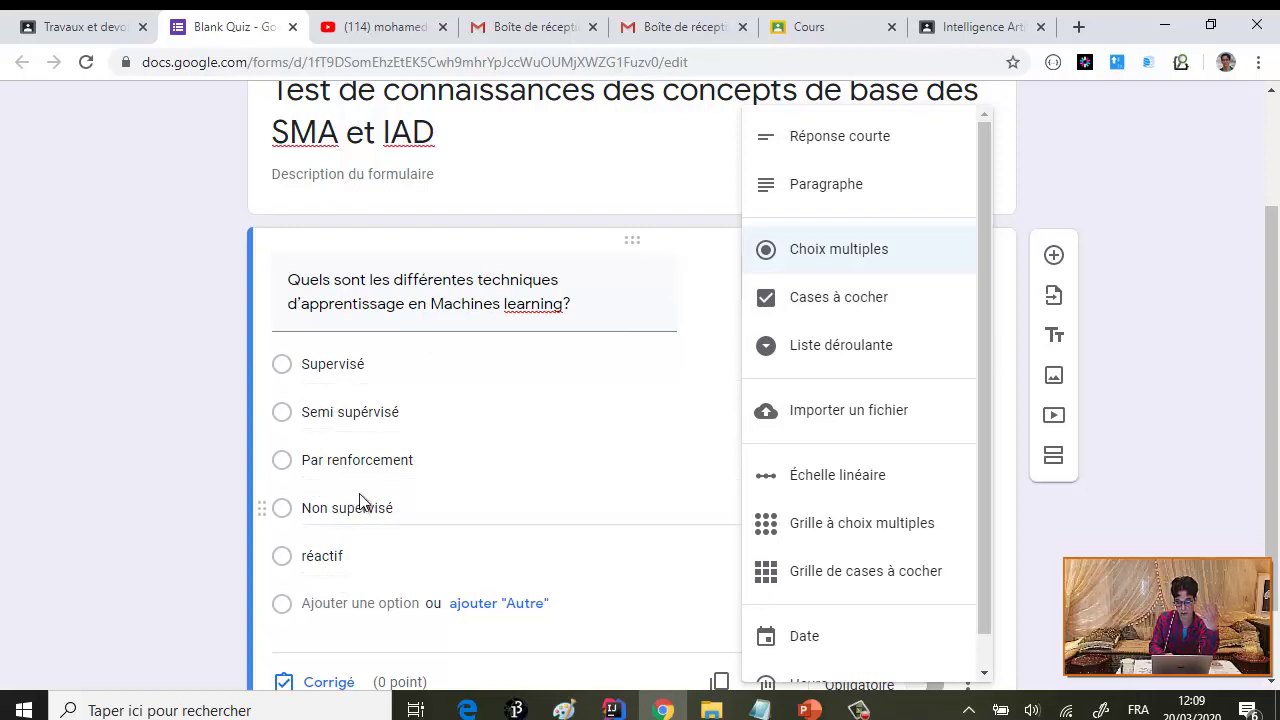
left_click(862, 310)
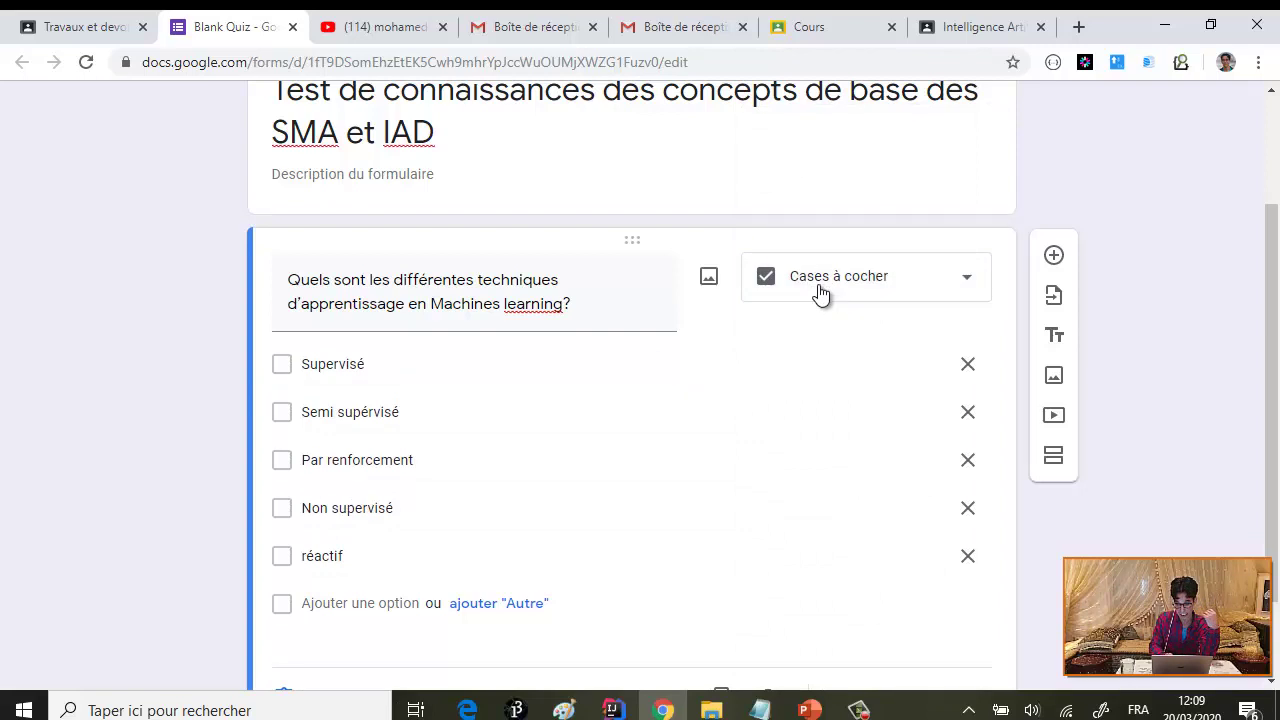
scroll(818, 290, "down", 1)
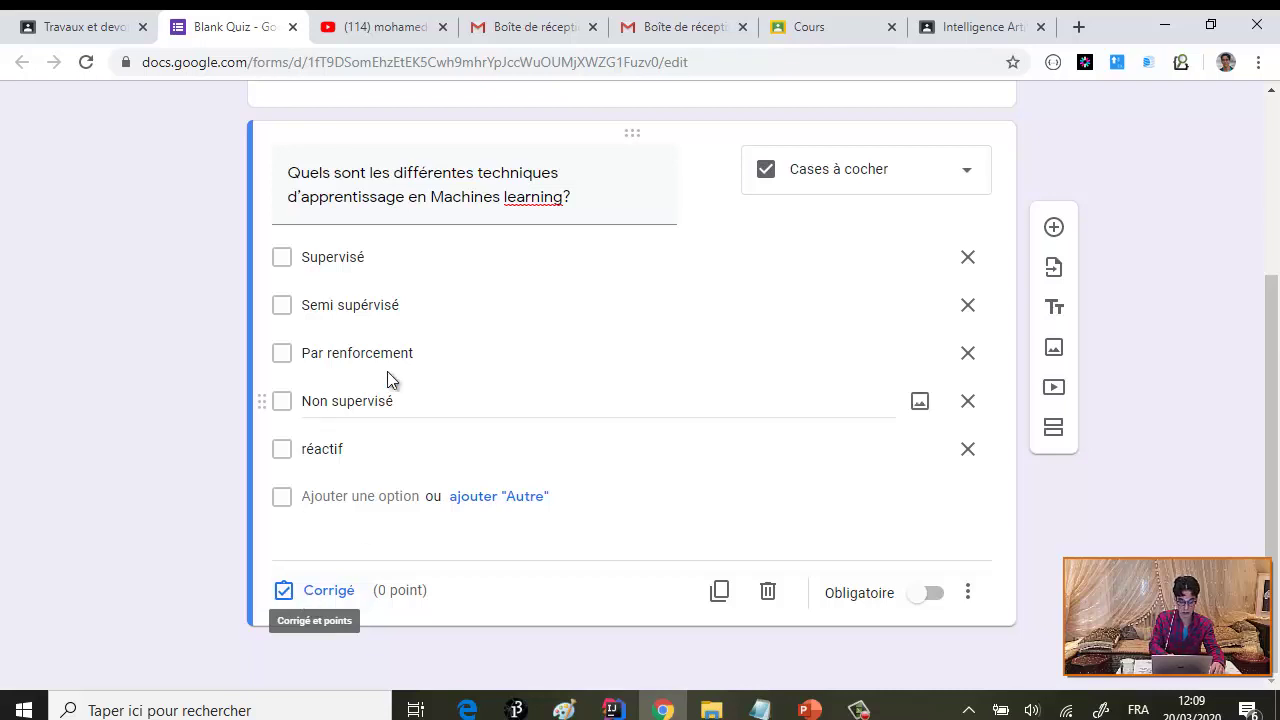
- In the answer key, mark Supervisé, Semi supérvisé, Par renforcement and Non supervisé correct, leaving réactif unmarked
left_click(320, 597)
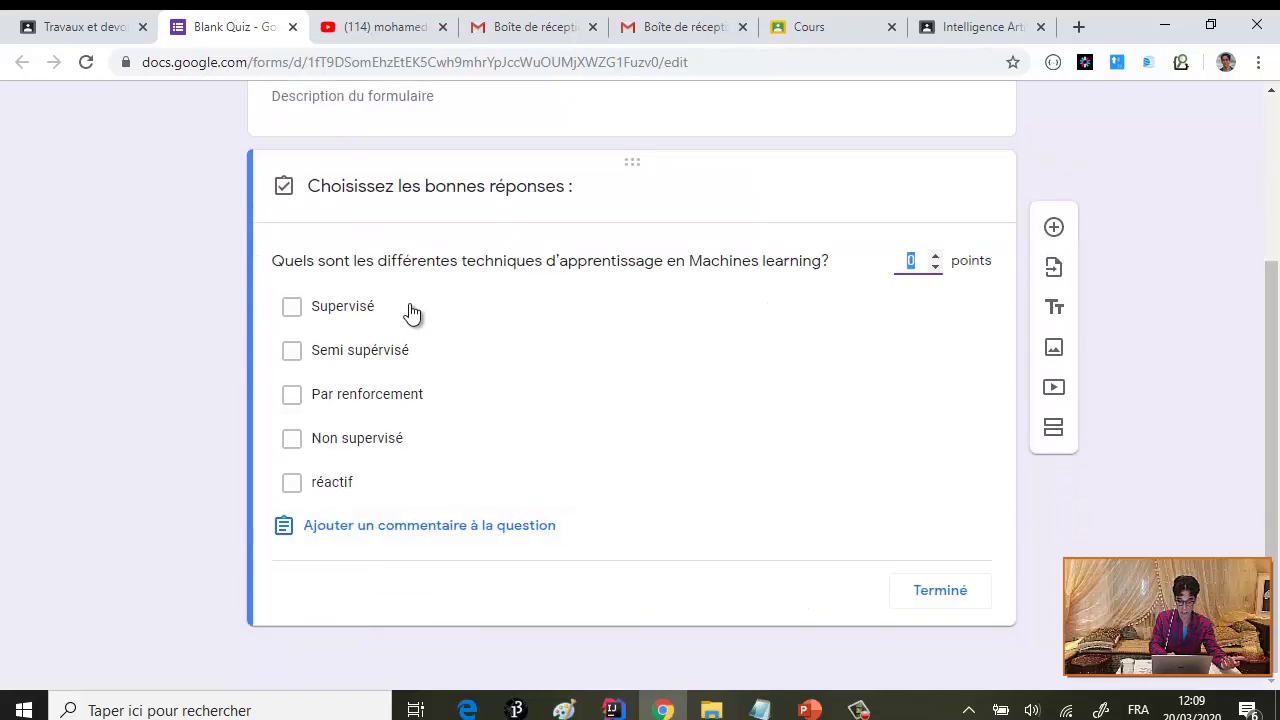
left_click(292, 308)
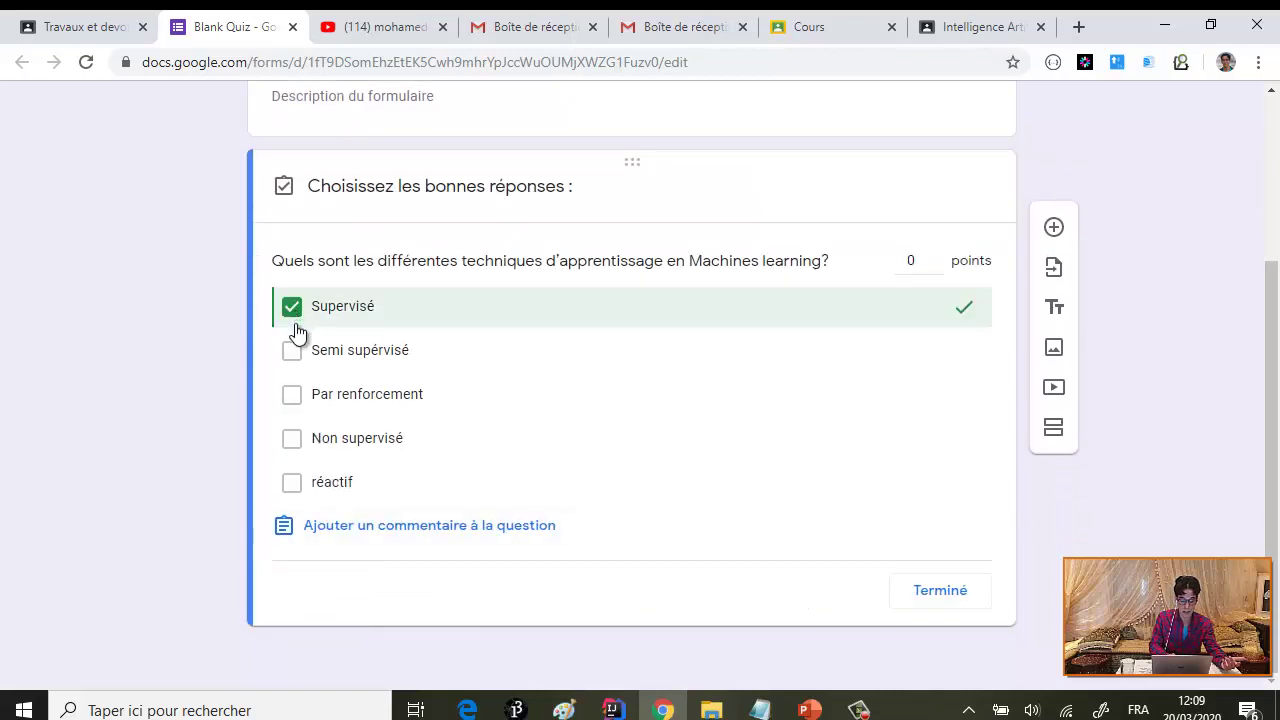
left_click(292, 355)
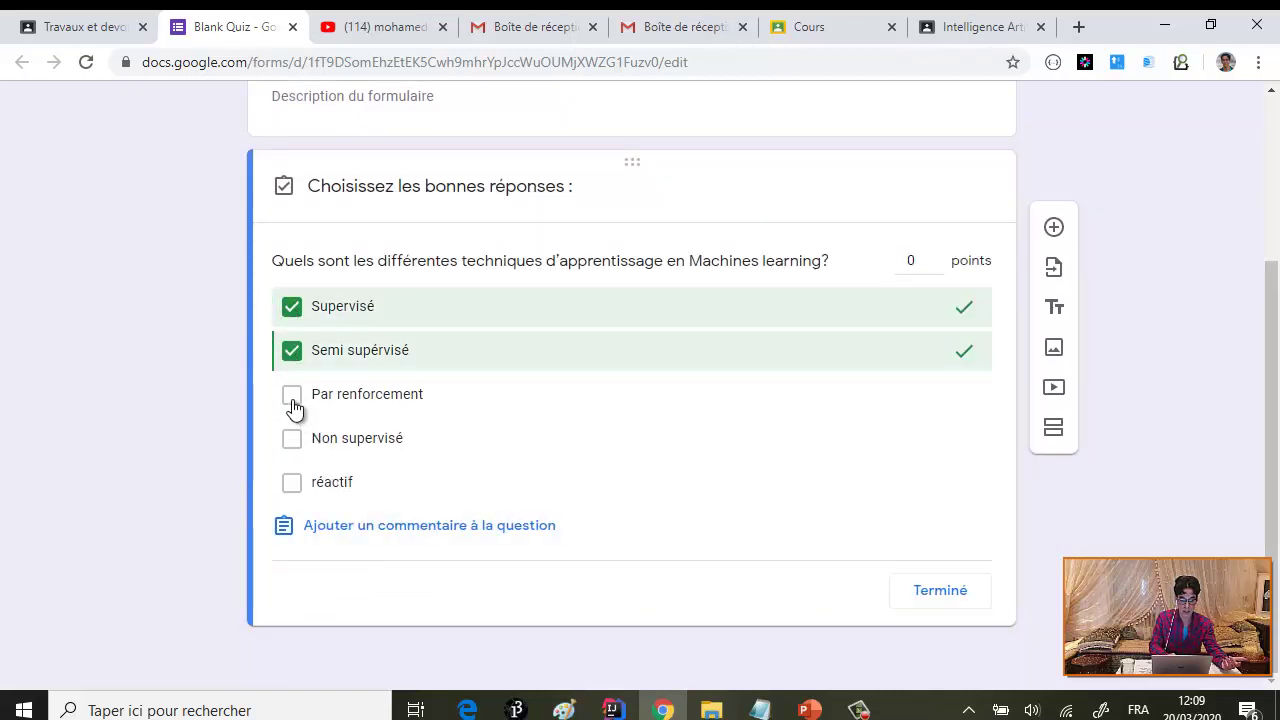
left_click(292, 398)
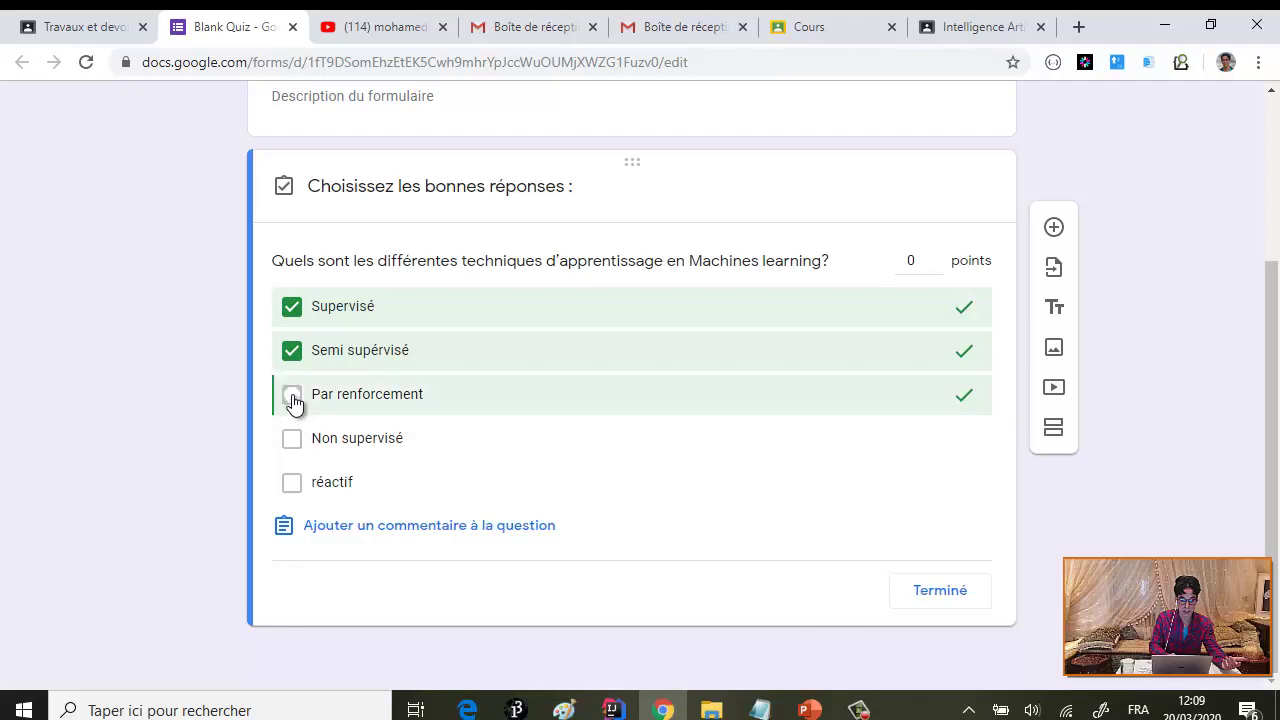
left_click(292, 445)
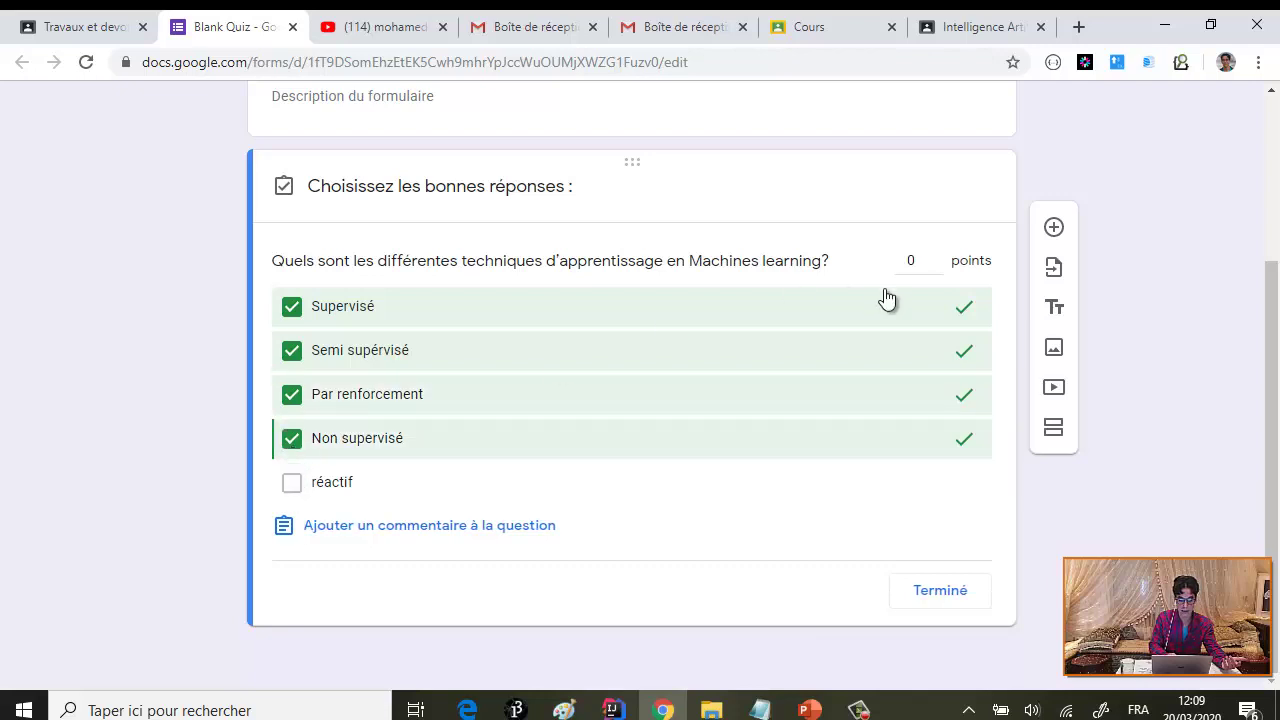
- Close the answer key, move réactif up to third place, and add a new question
left_click(932, 590)
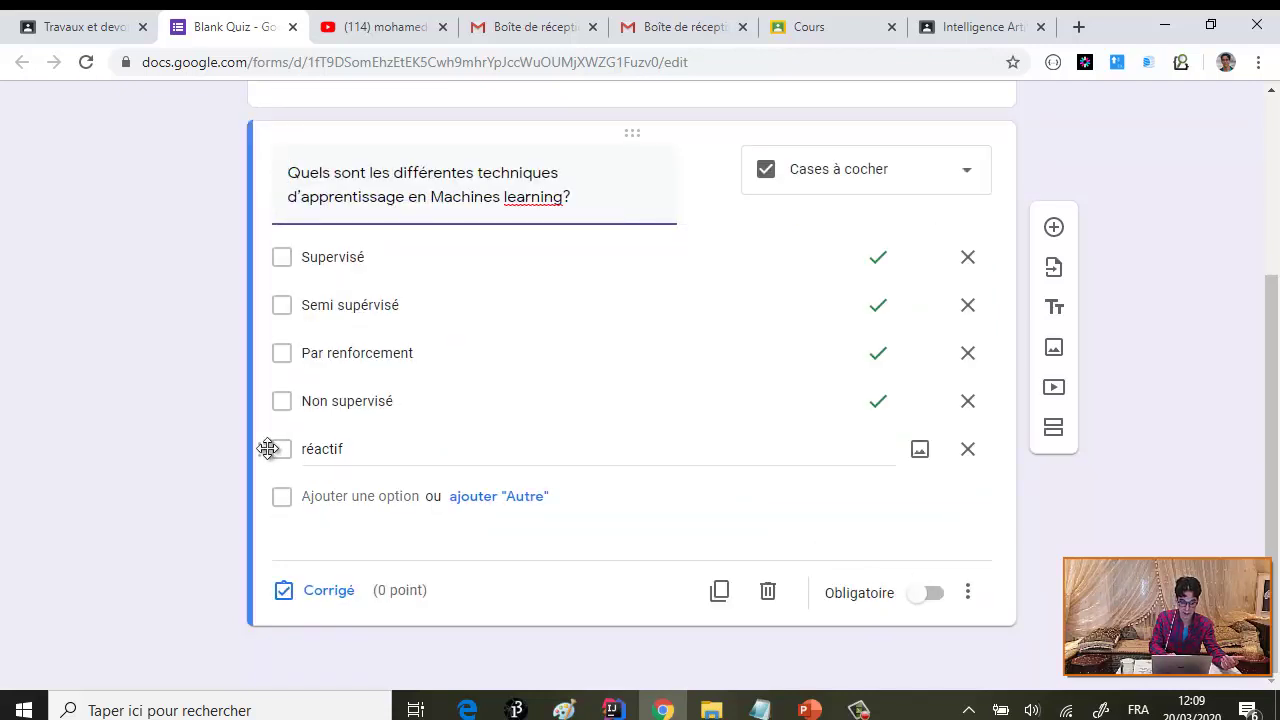
left_click_drag(268, 449, 275, 320)
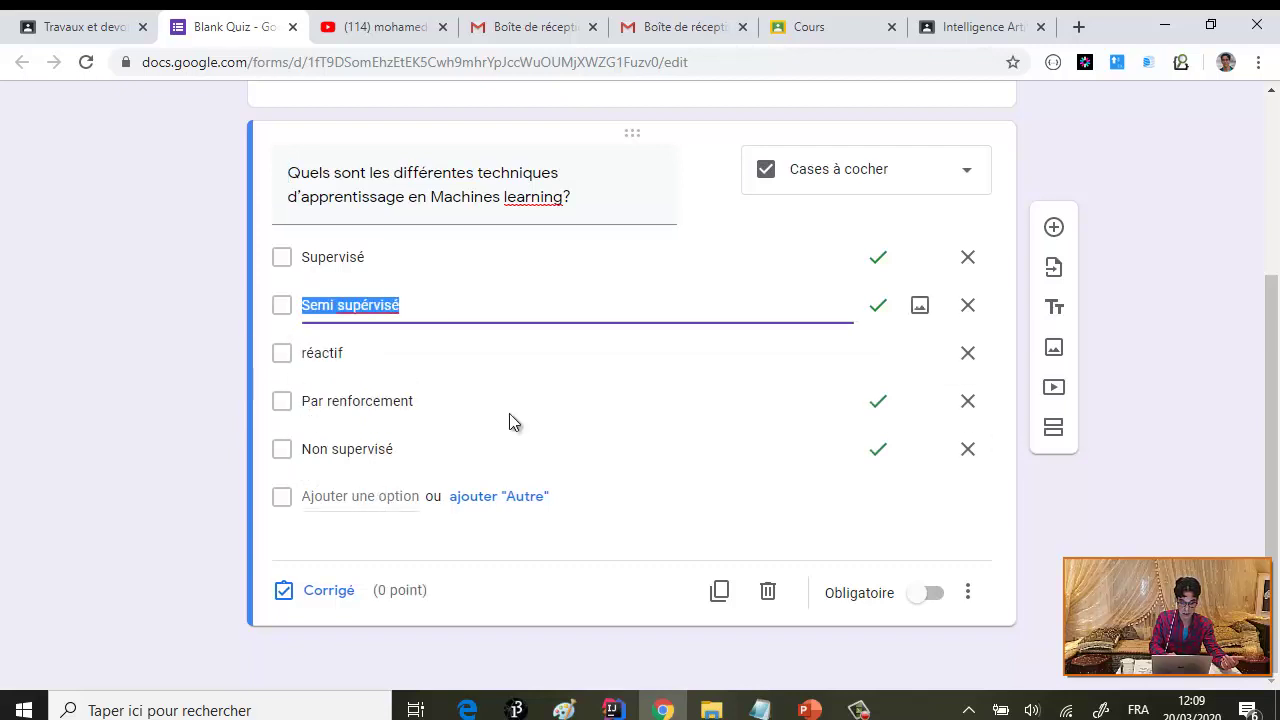
left_click(368, 354)
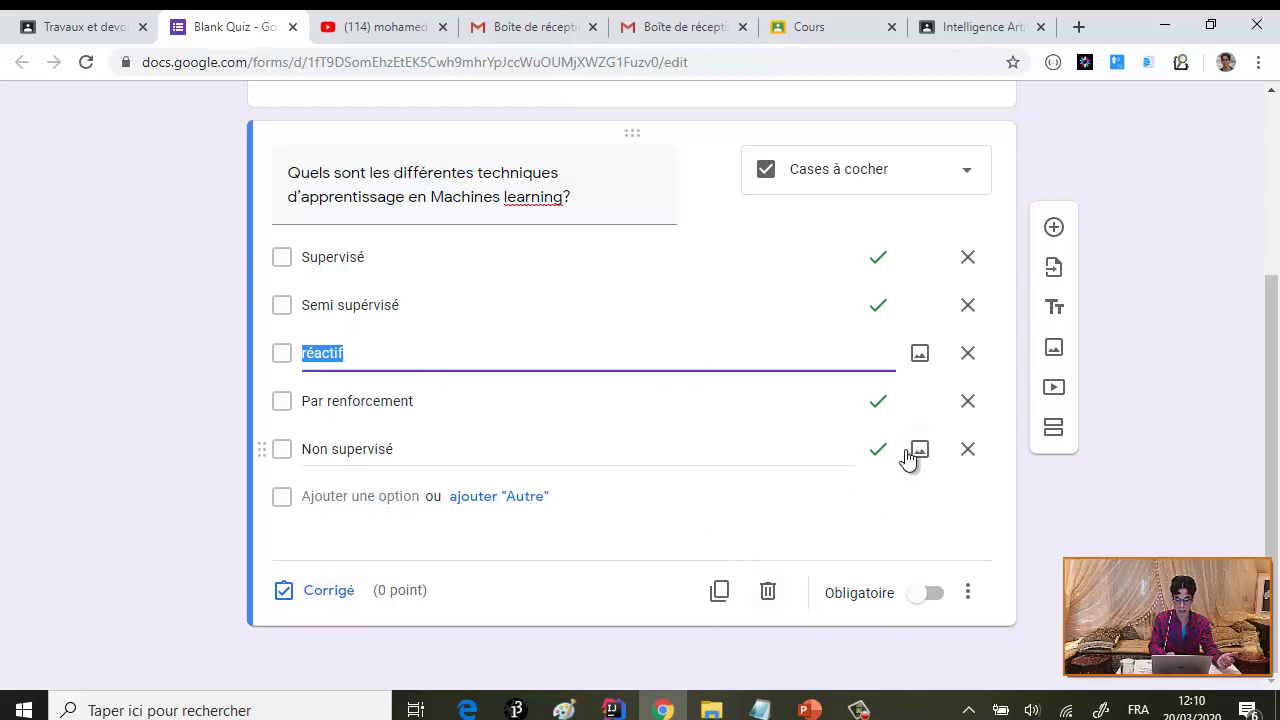
left_click(1055, 231)
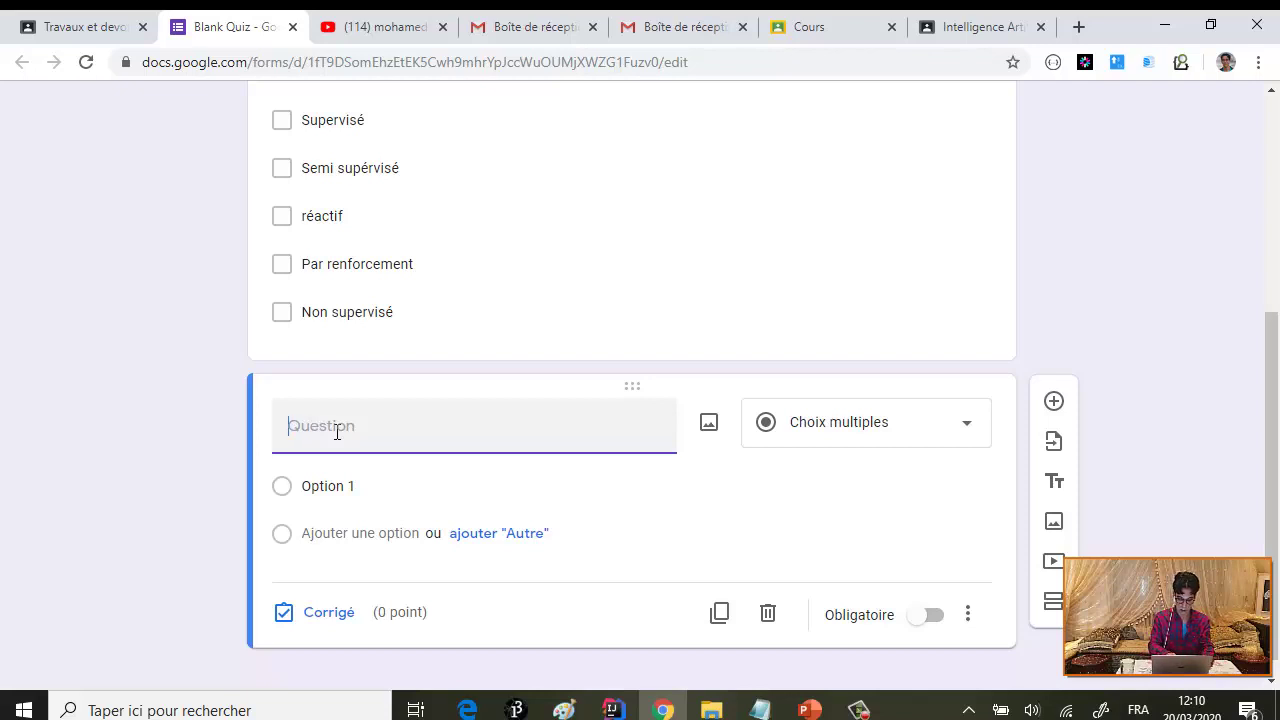
- Title the new question 'C'est quoi JADE?'
type("JAD")
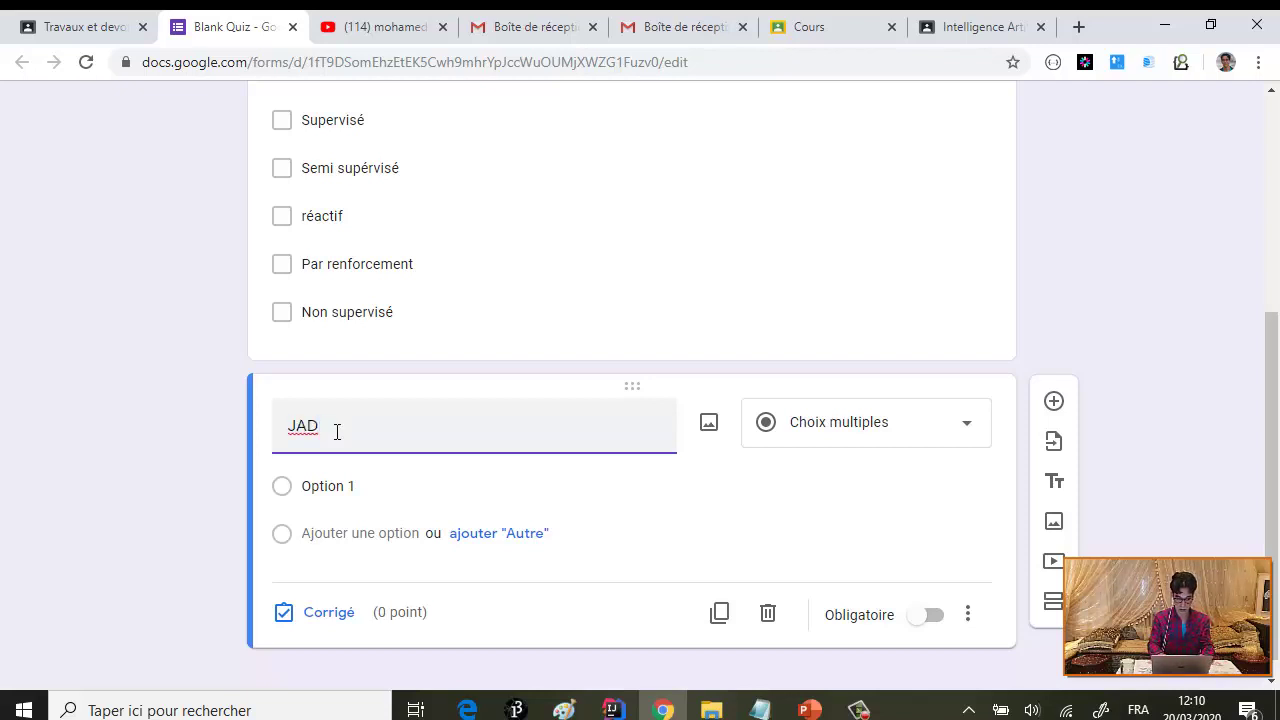
key("BackSpace")
key("BackSpace")
key("BackSpace")
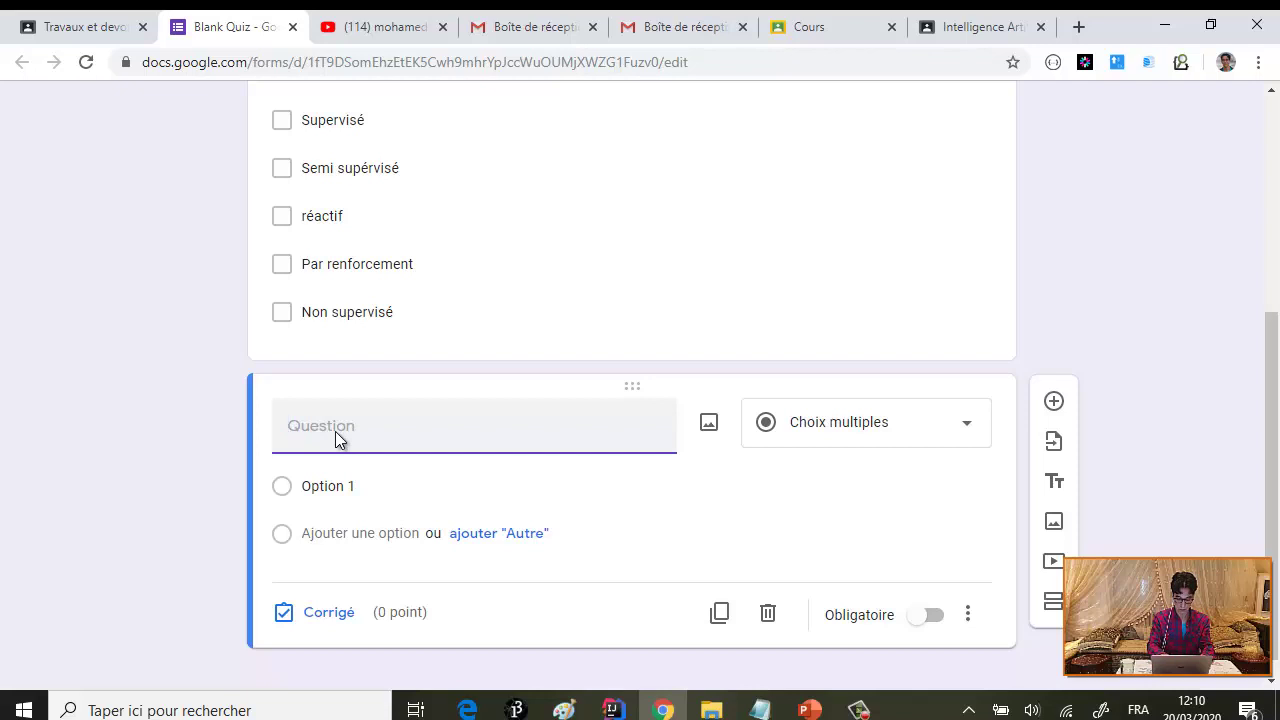
type("Le mi")
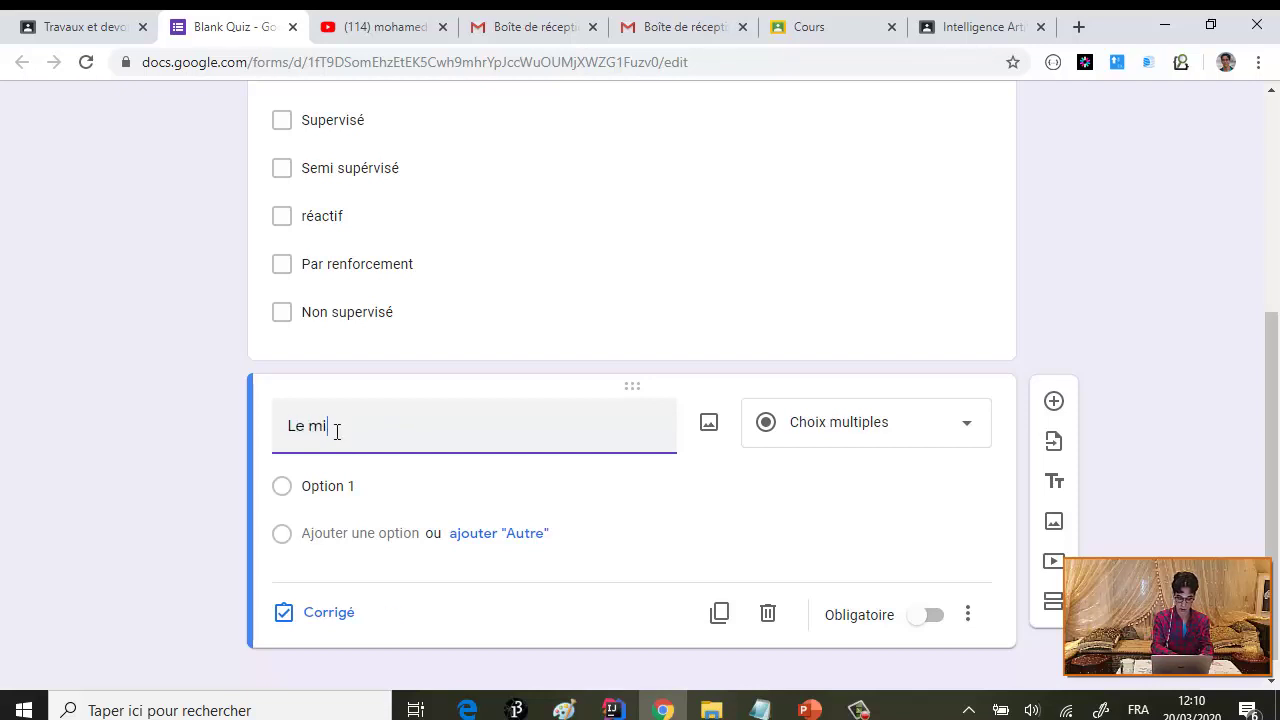
type("dd")
key("BackSpace")
key("BackSpace")
key("BackSpace")
key("BackSpace")
key("BackSpace")
key("BackSpace")
key("BackSpace")
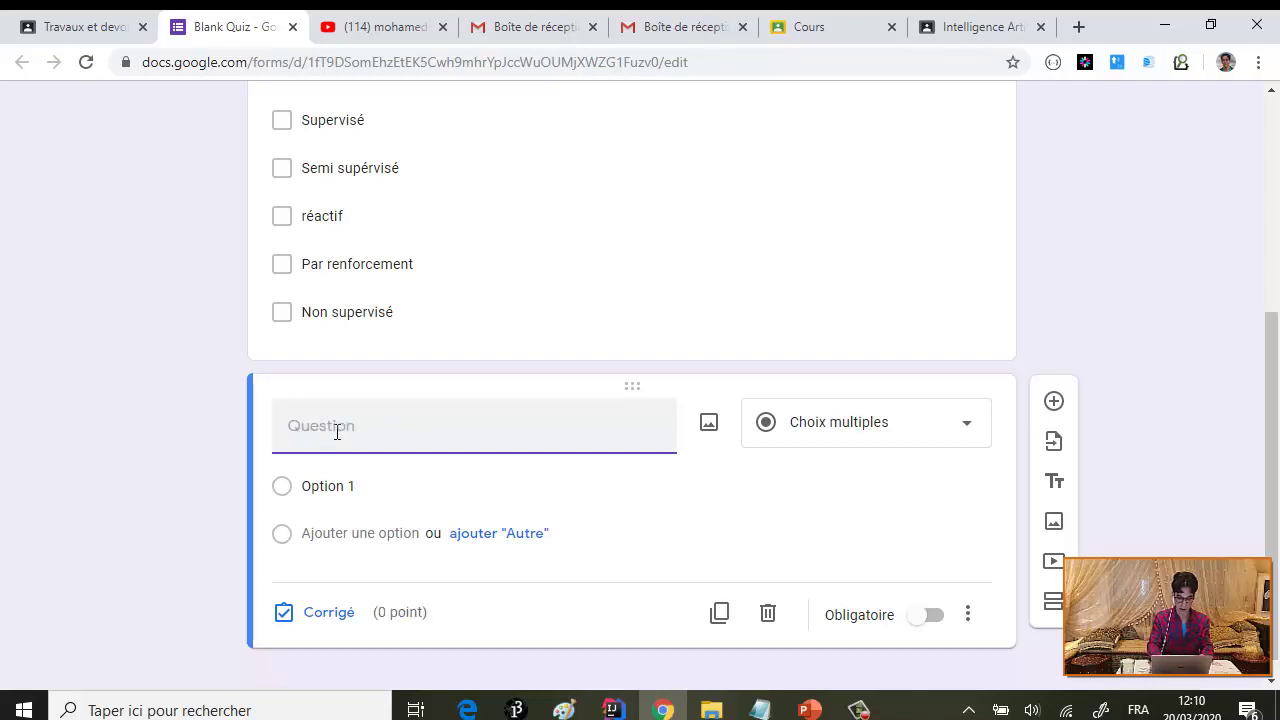
type("C'est")
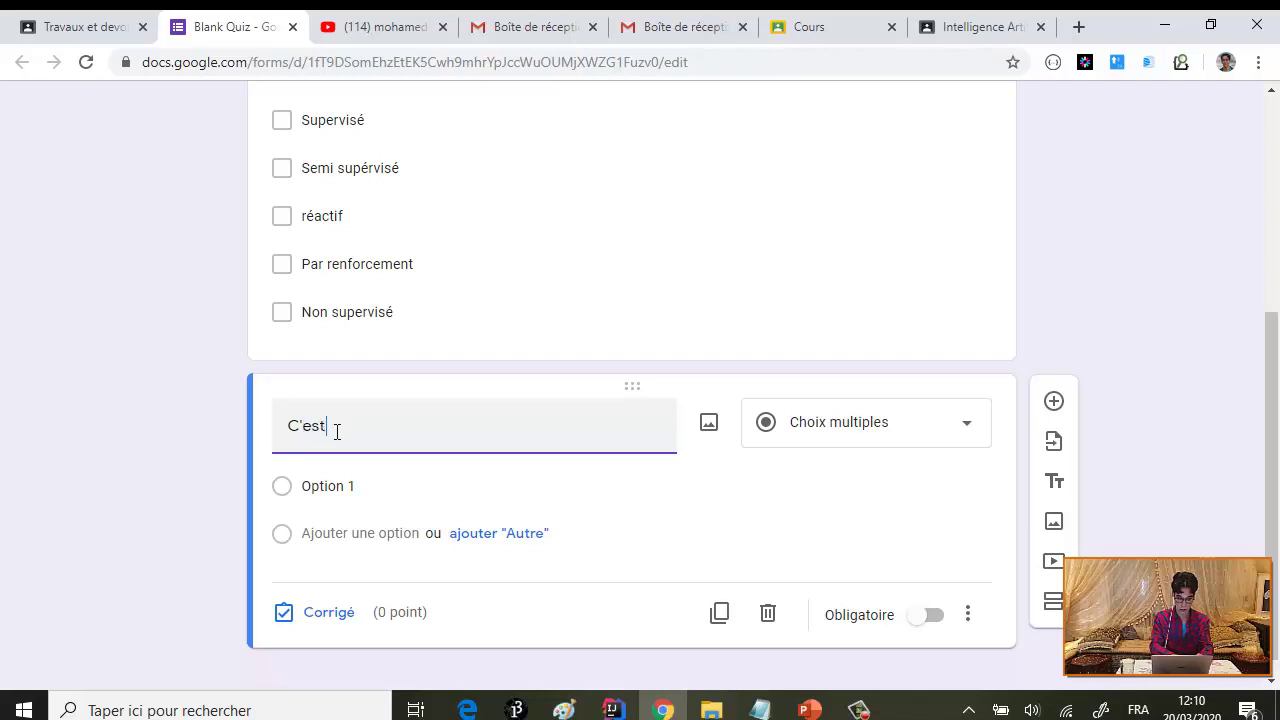
type(" quoi ")
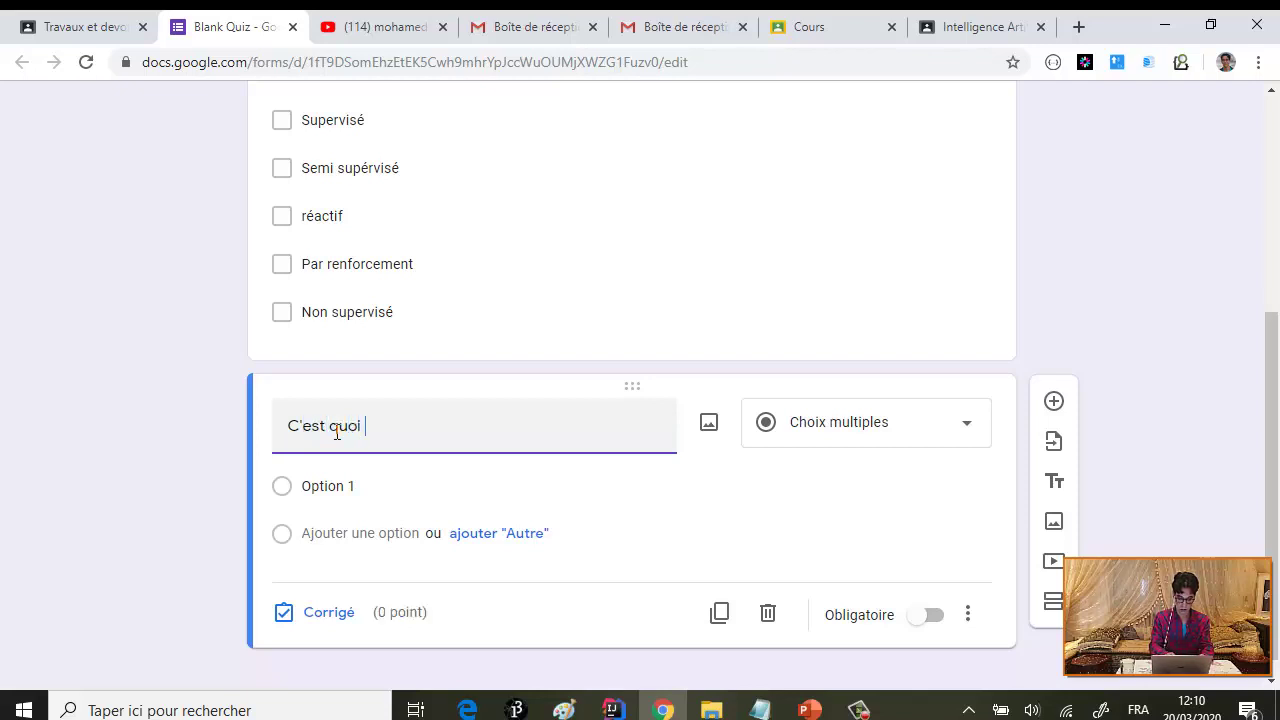
type("JADE")
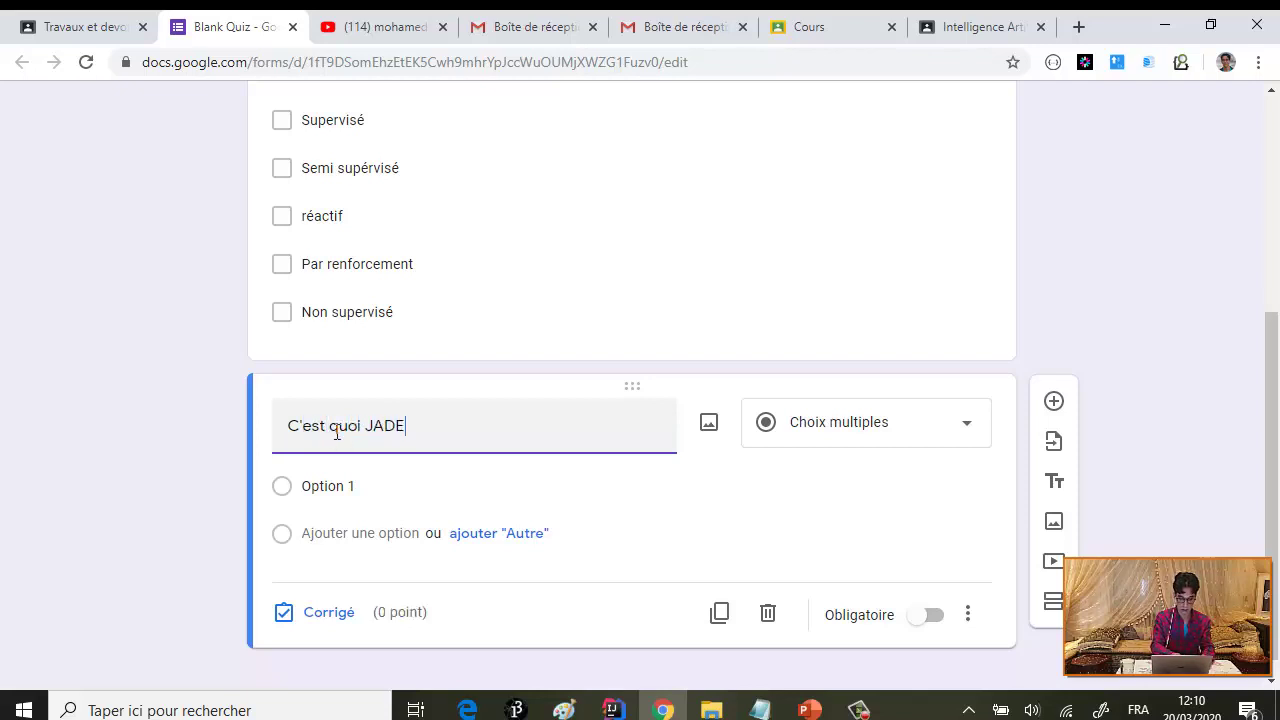
left_click(390, 487)
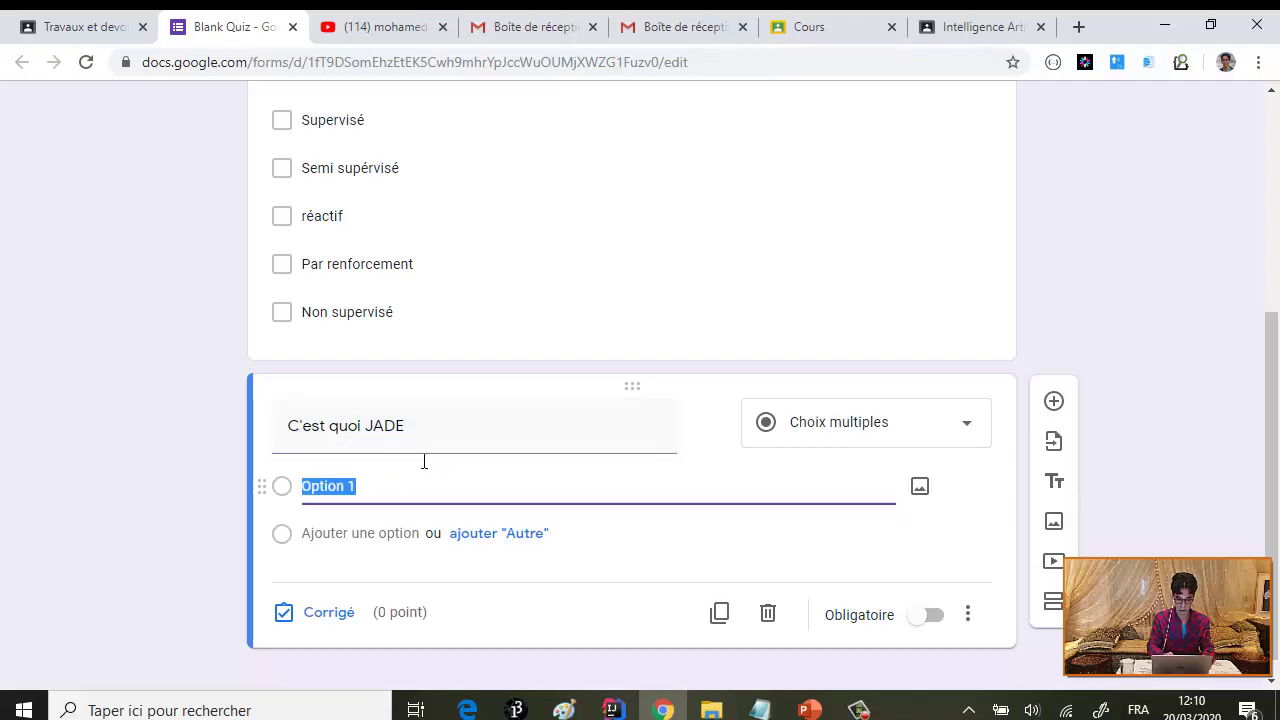
triple_click(451, 437)
left_click(451, 437)
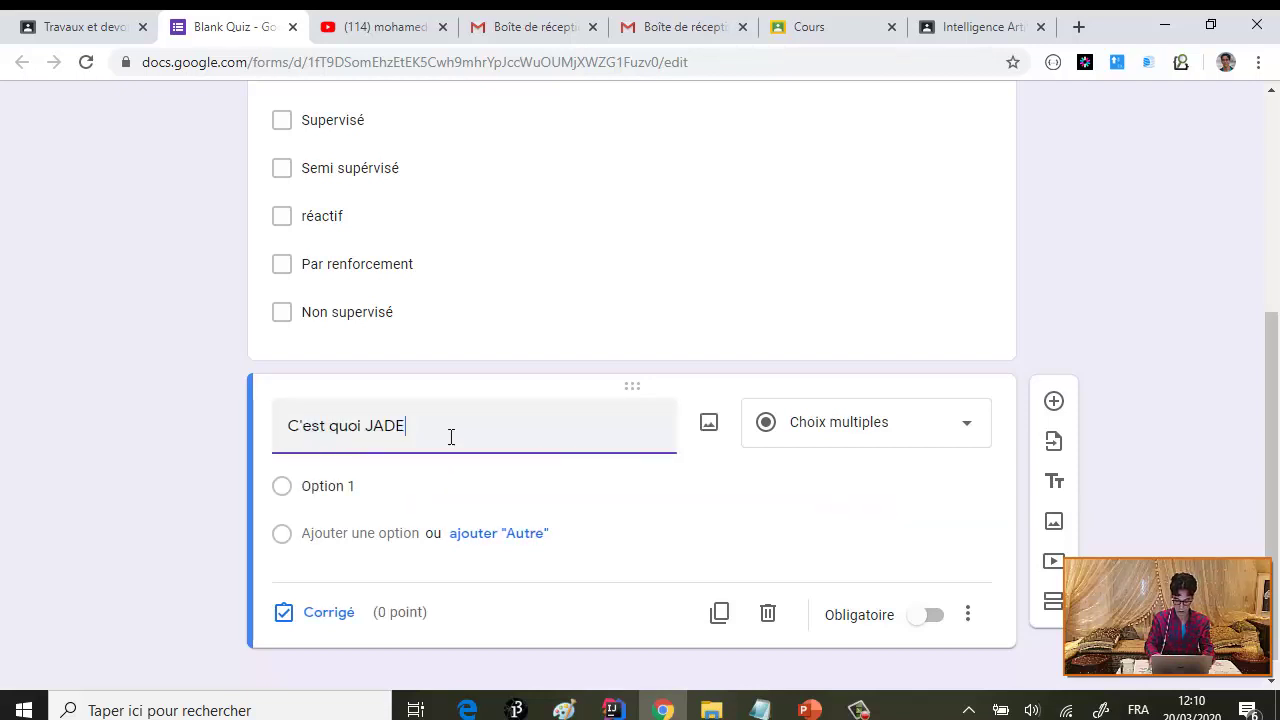
- Enter options Middleware de développement des SMA, Algorithme d'apprentissage and Plateforme de simulation
left_click(374, 486)
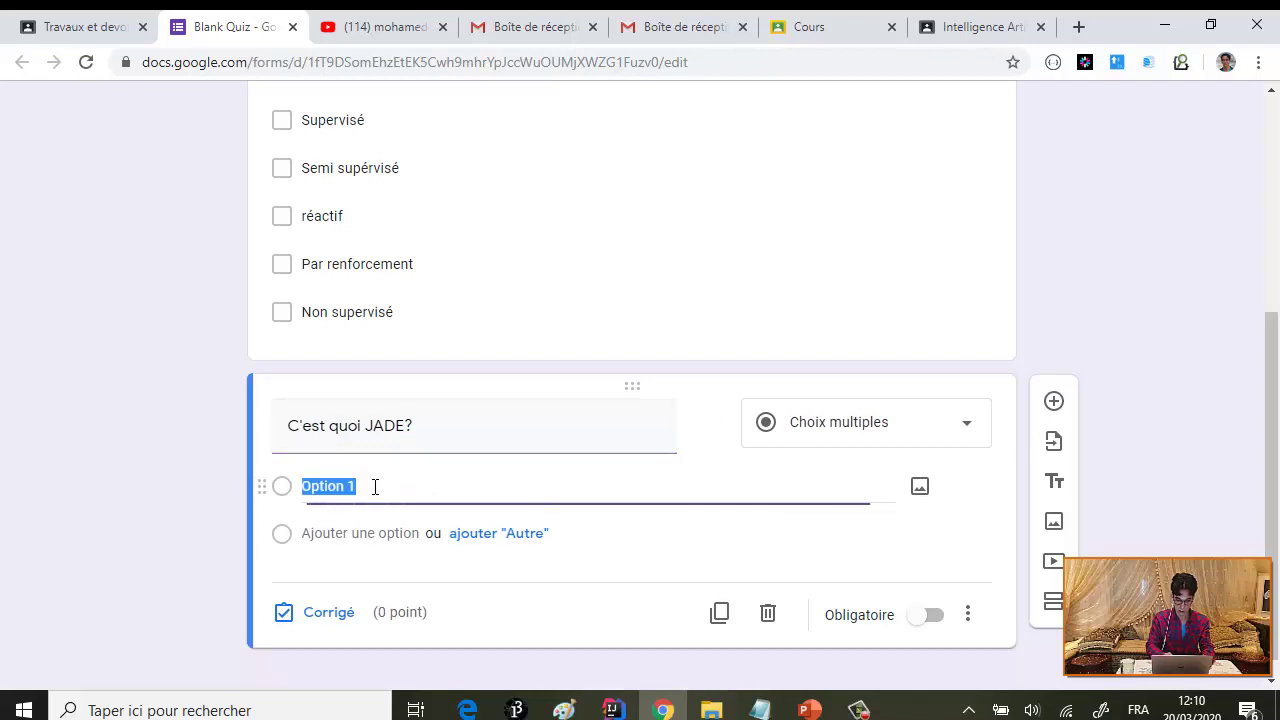
type("Middle")
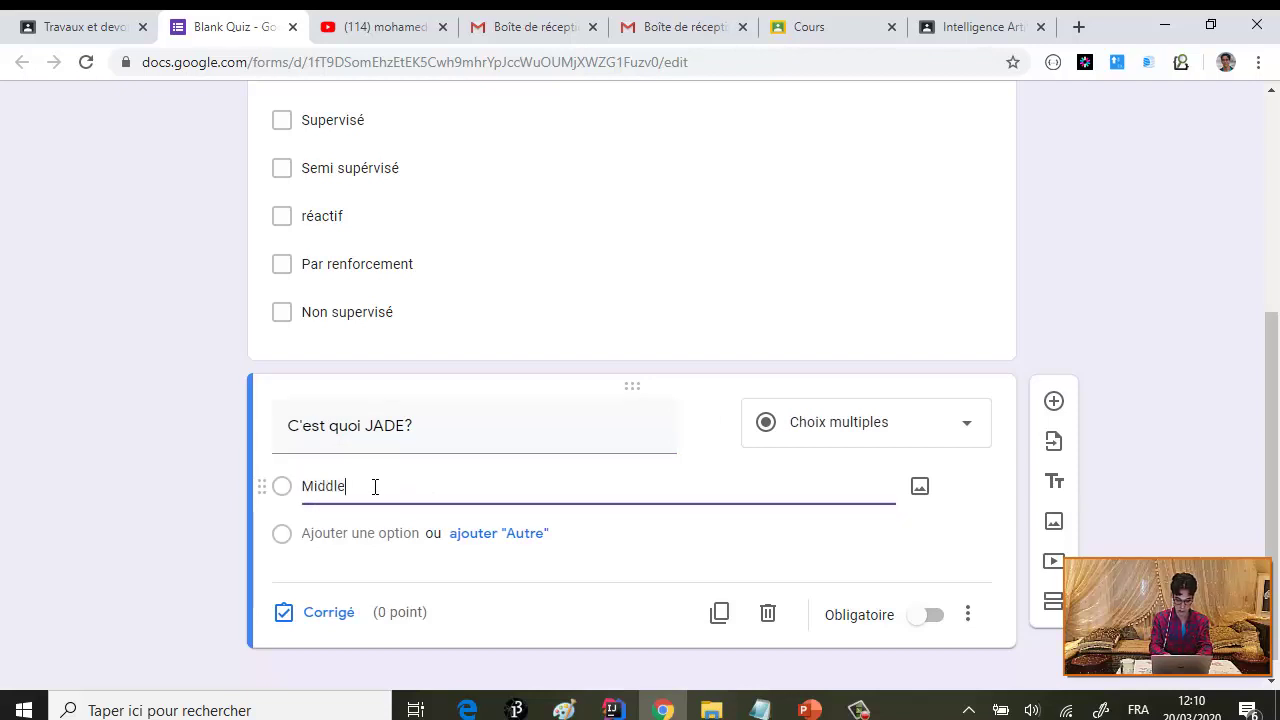
type("ware S")
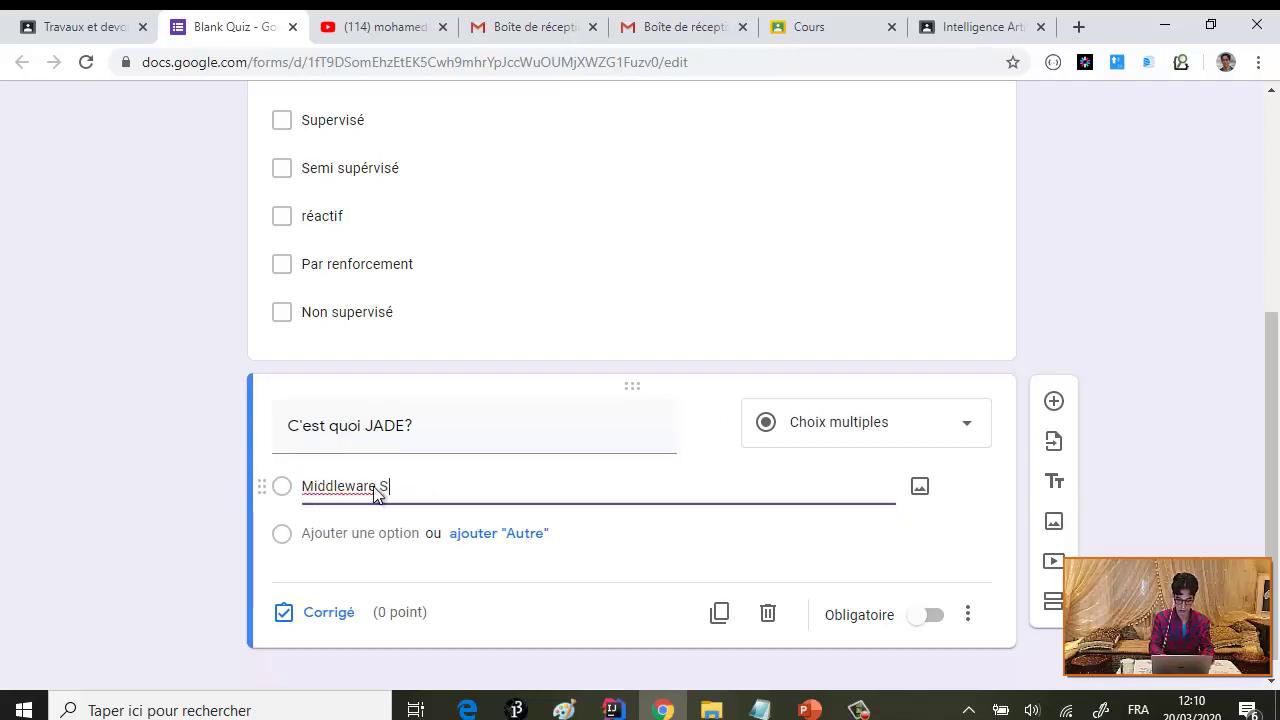
key("BackSpace")
key("BackSpace")
key("BackSpace")
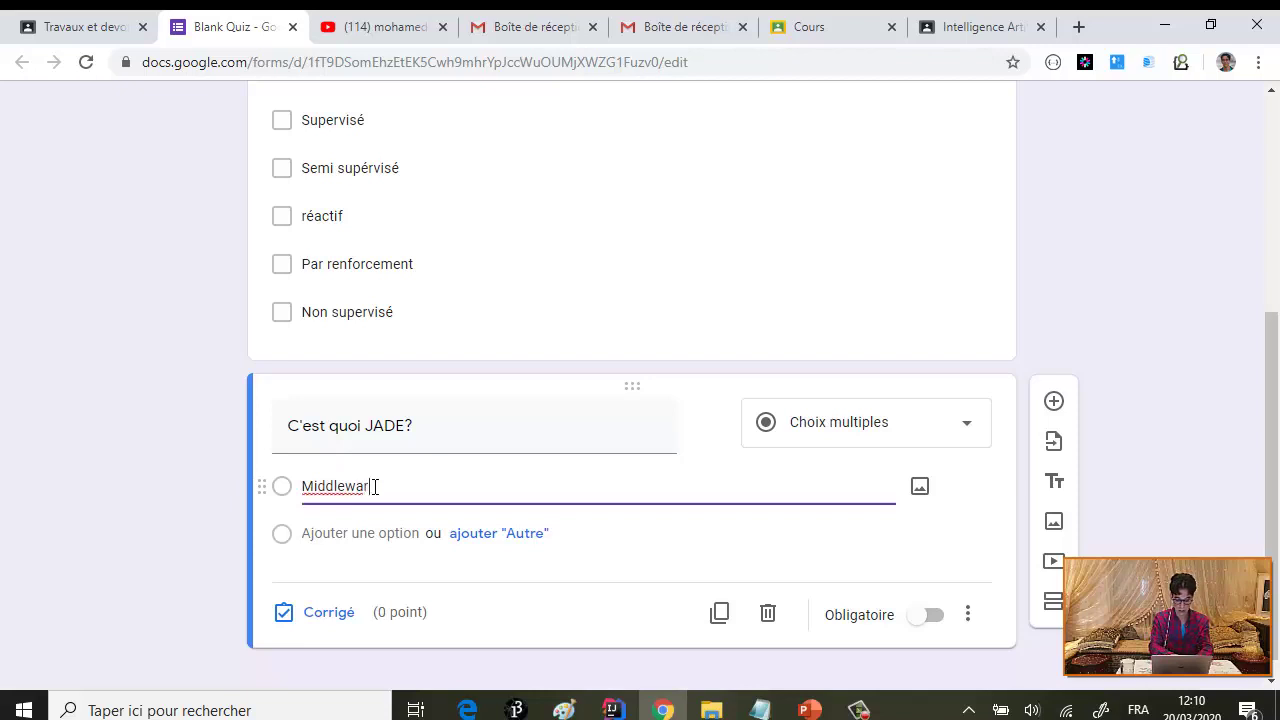
type("e de développ")
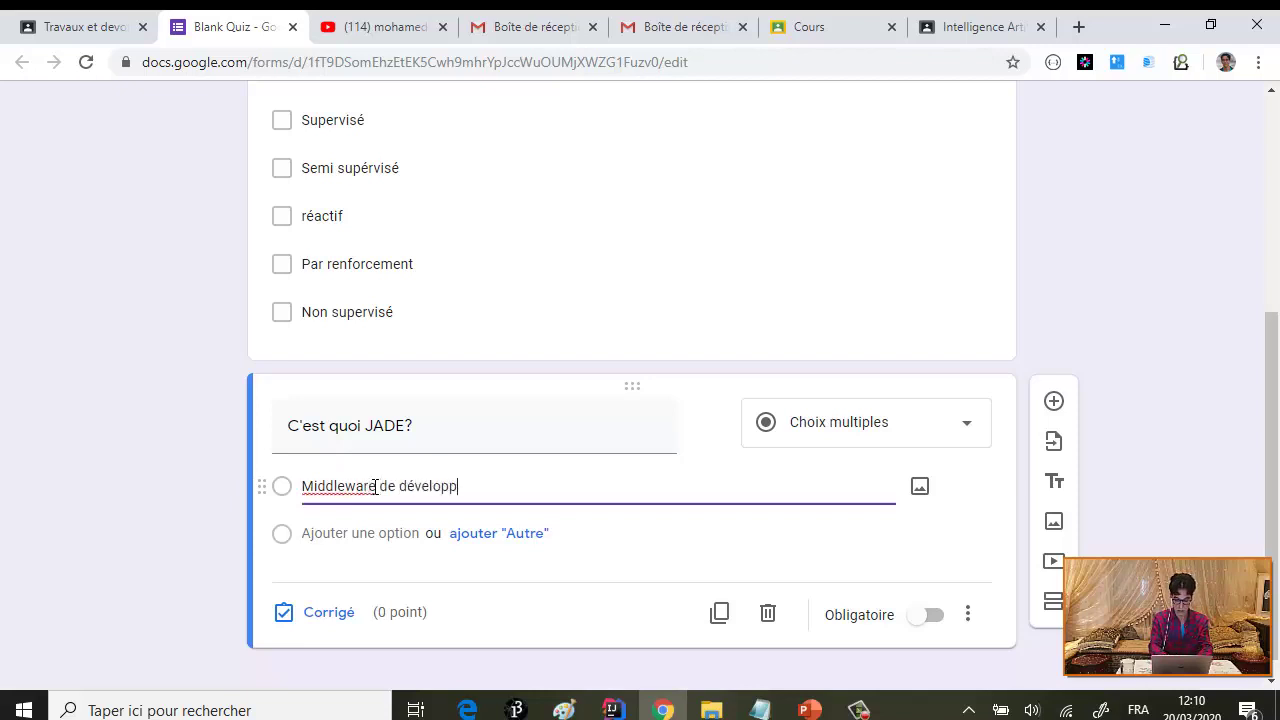
type("ement des SMA")
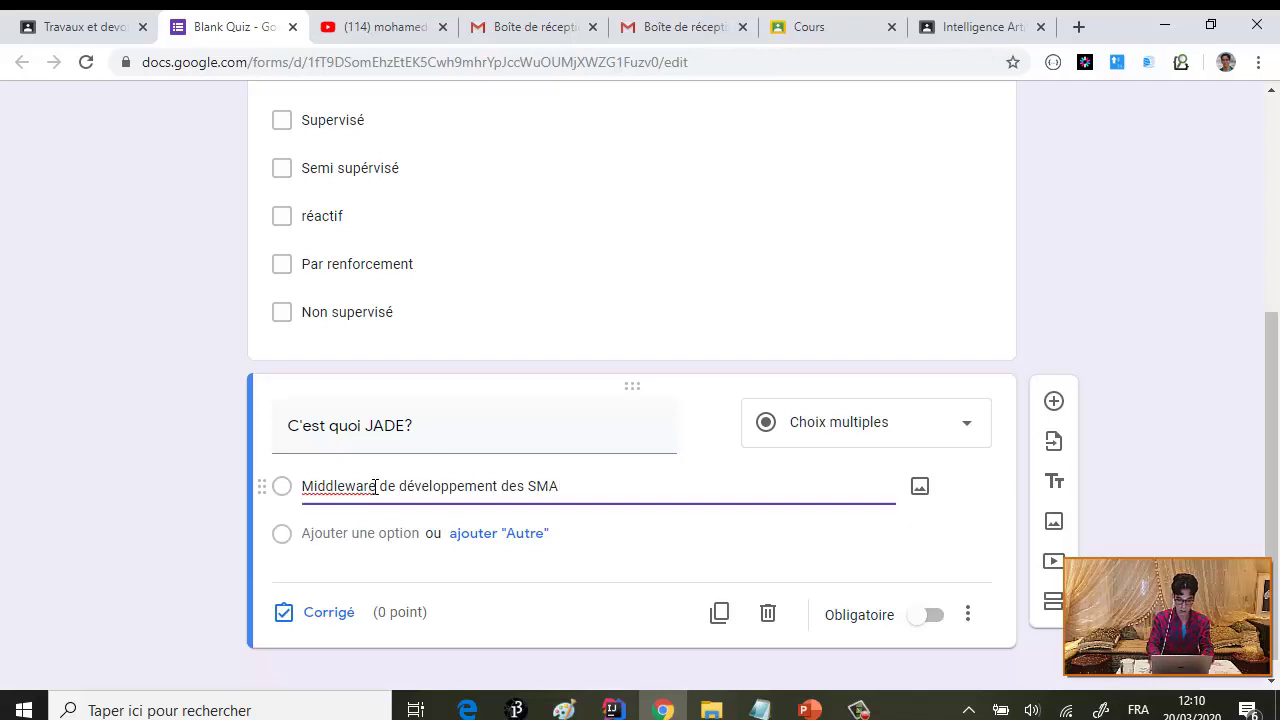
key("Return")
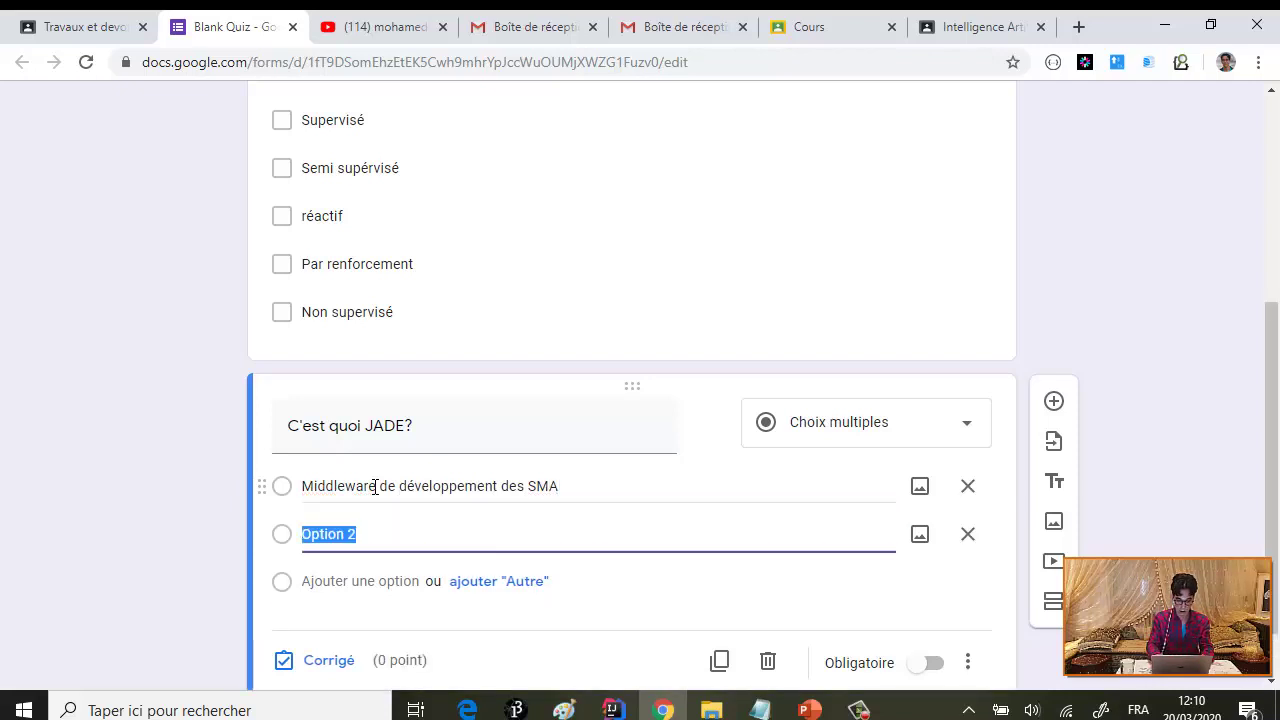
type("Algo")
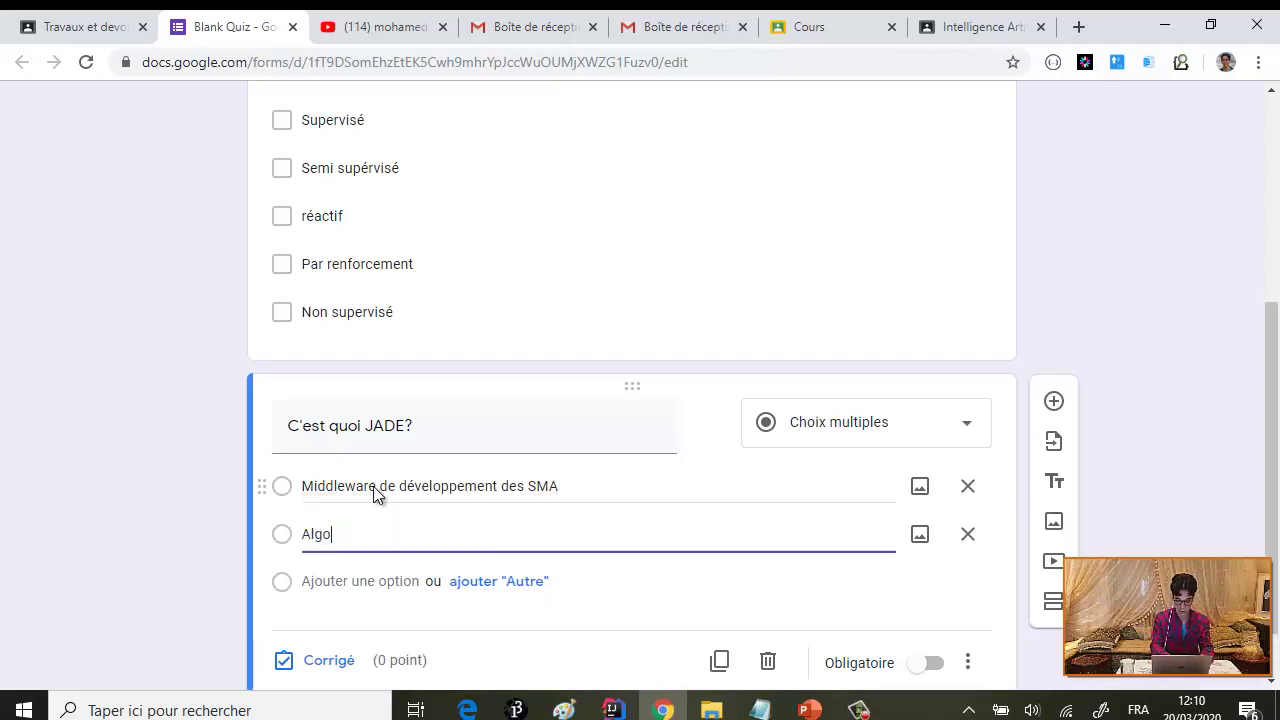
type("r")
key("BackSpace")
type("gorithm")
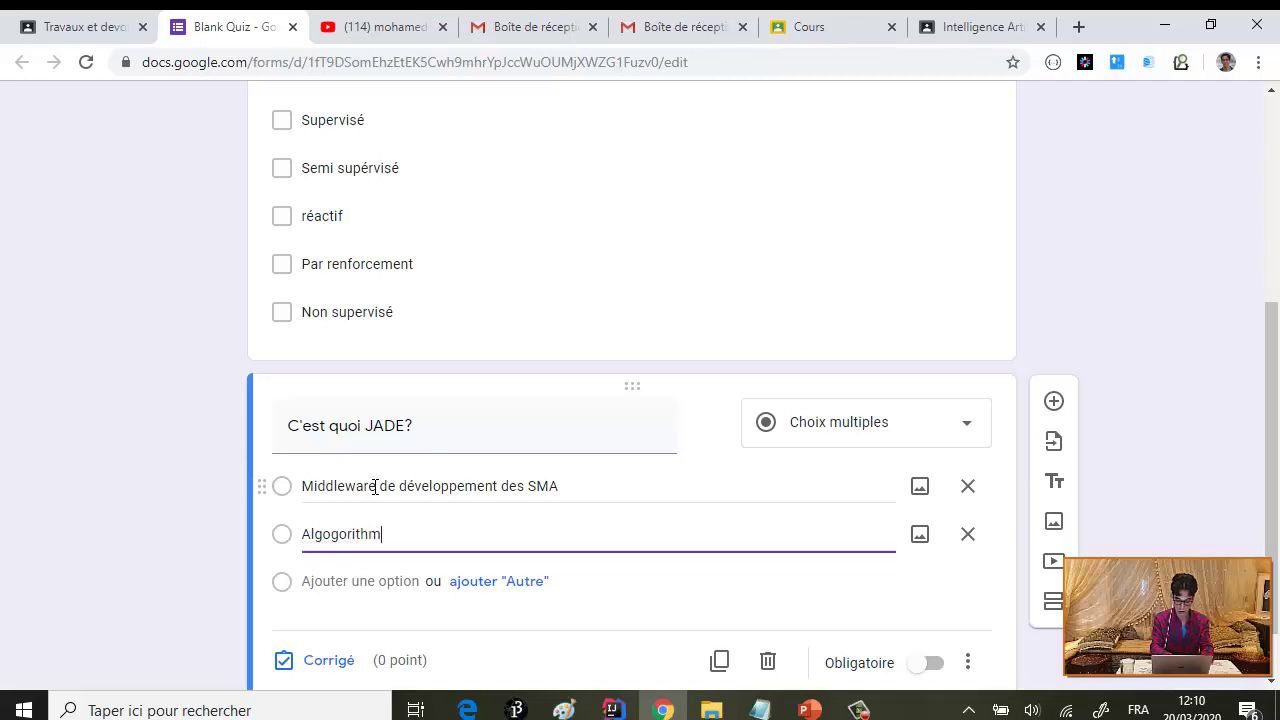
type("e d'apprent")
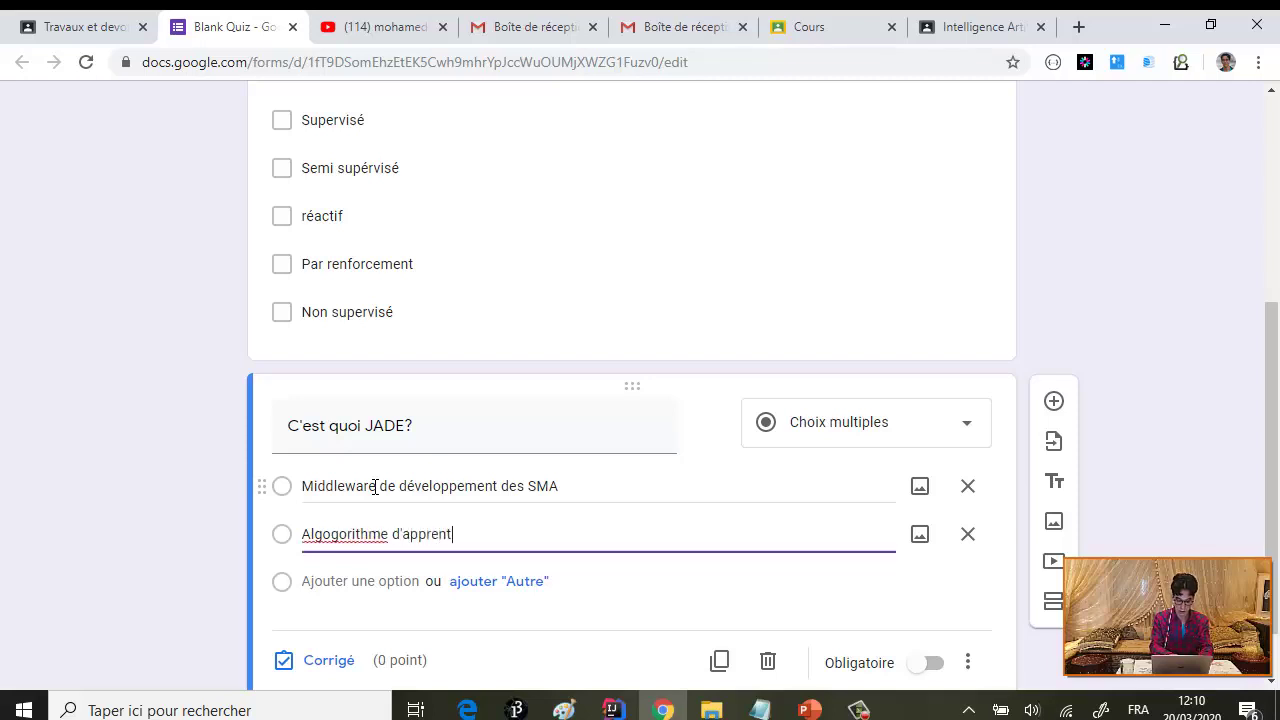
type("issage")
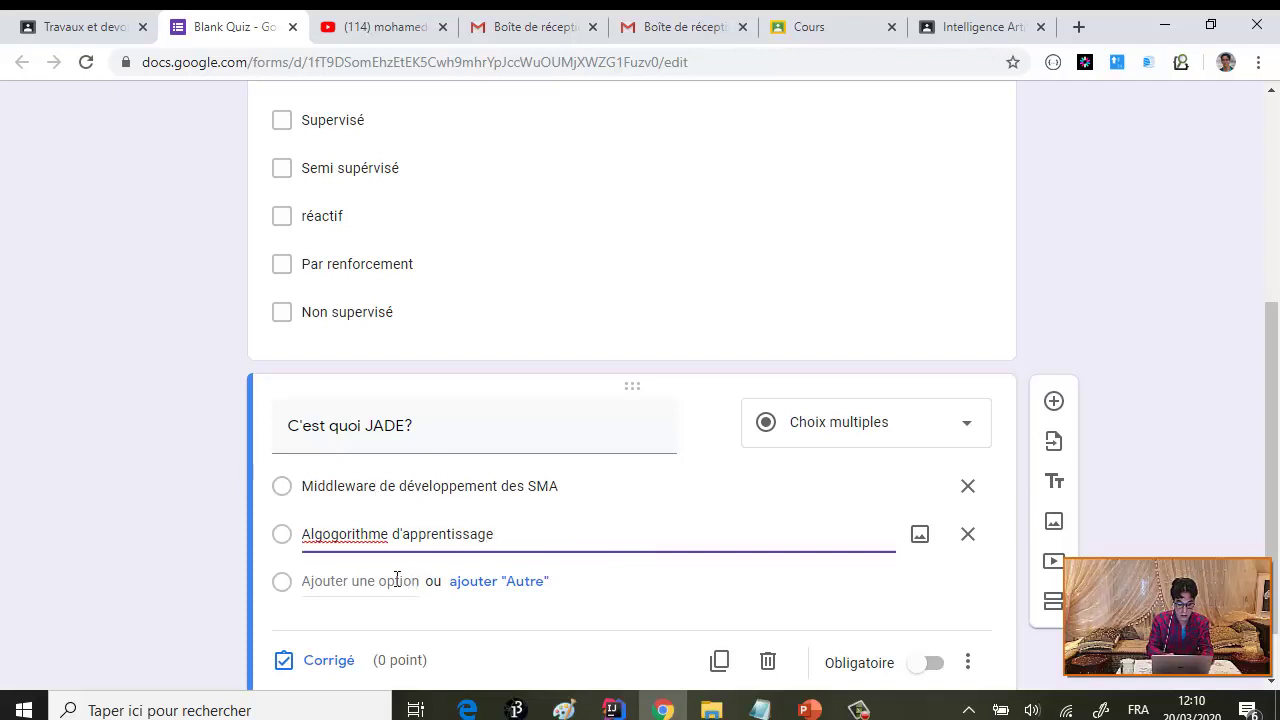
key("BackSpace")
key("BackSpace")
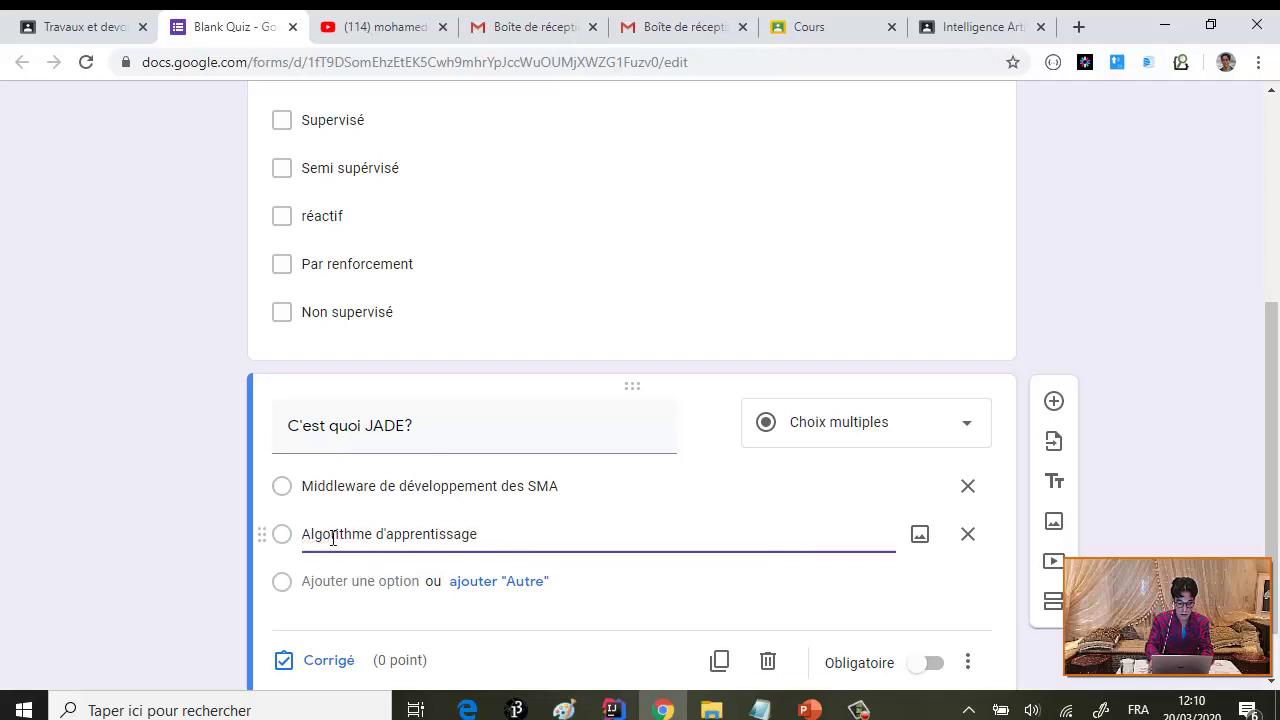
left_click(346, 581)
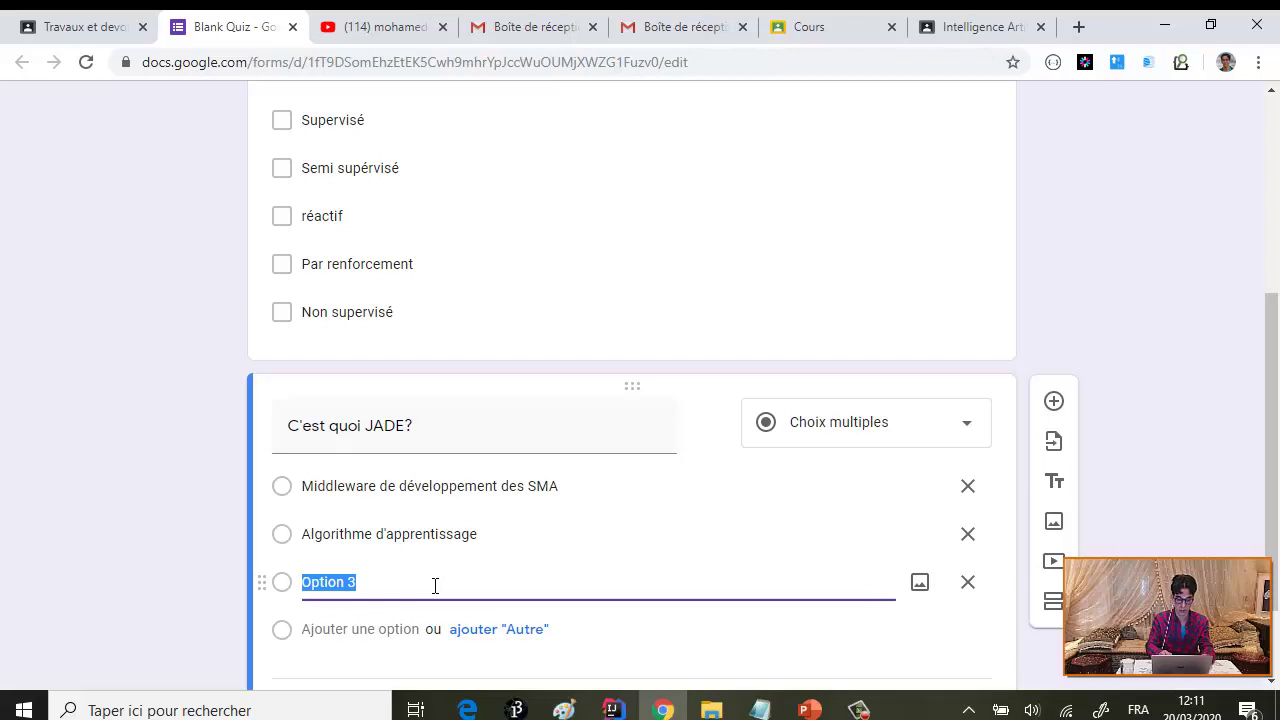
type("P")
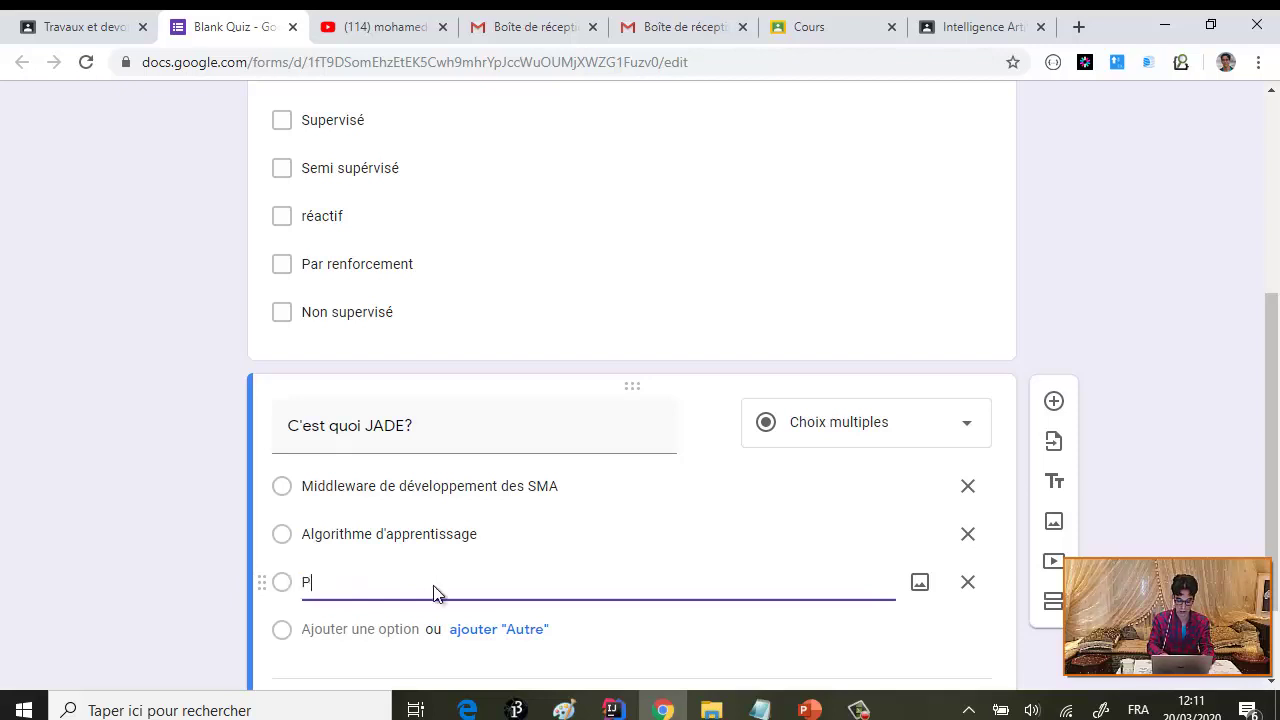
type("lateforme ")
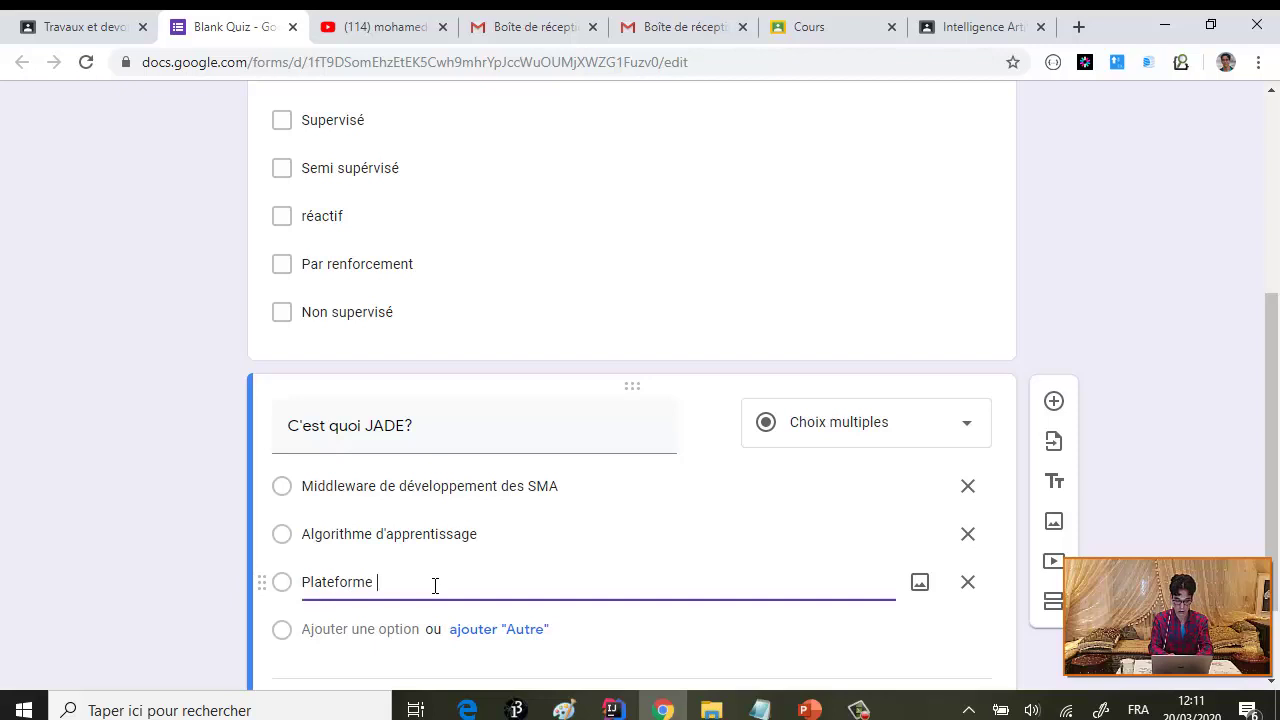
type("de simulation")
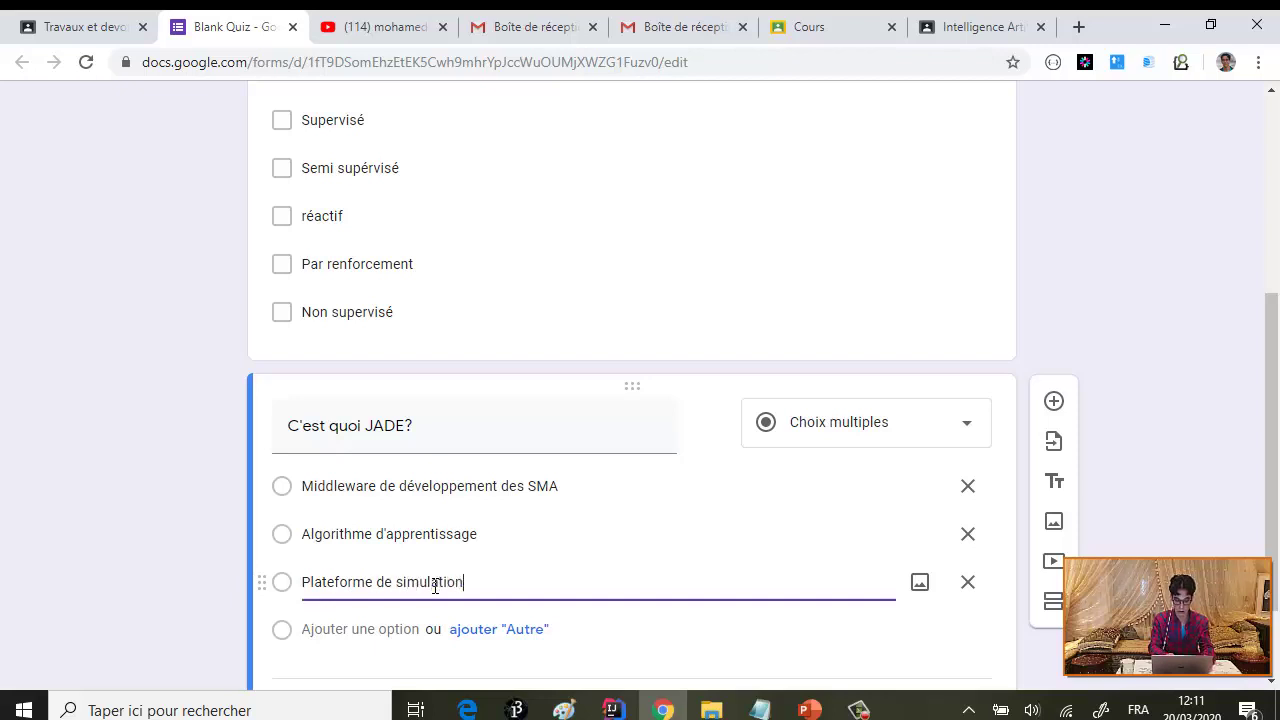
scroll(386, 630, "down", 1)
- Set Middleware de développement des SMA as the JADE question's correct answer
left_click(330, 592)
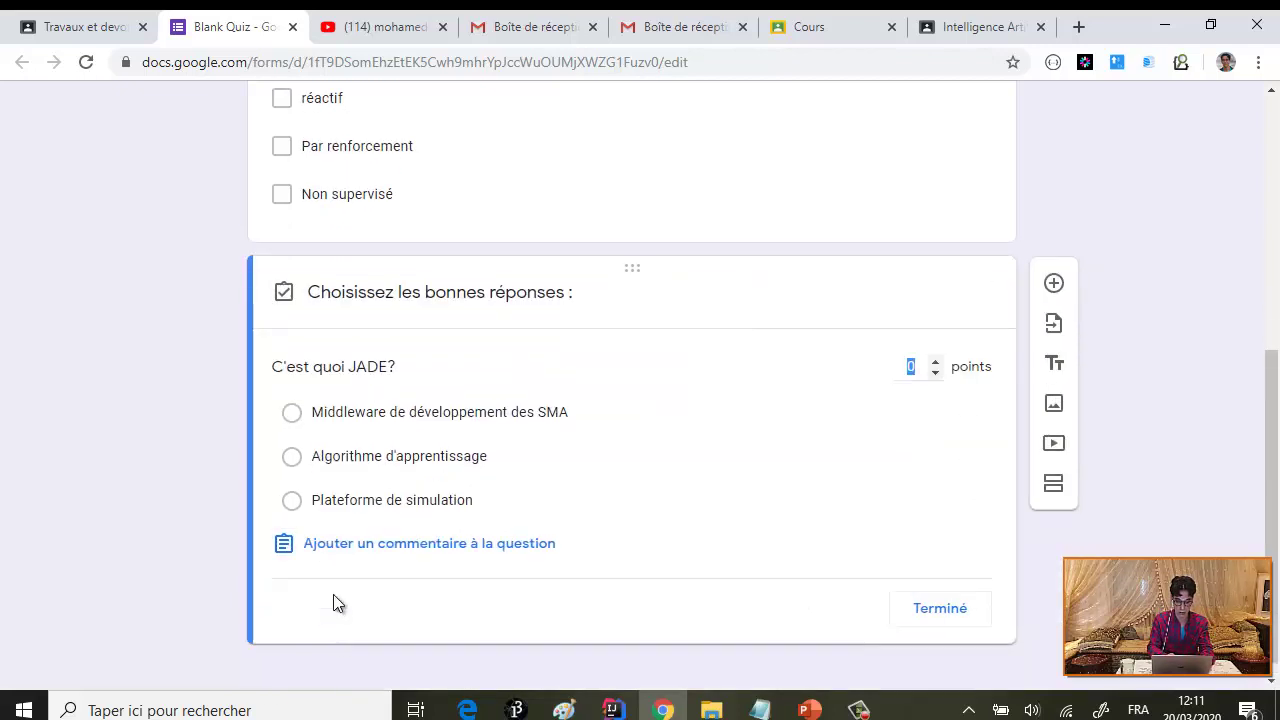
left_click(291, 413)
scroll(501, 378, "up", 2)
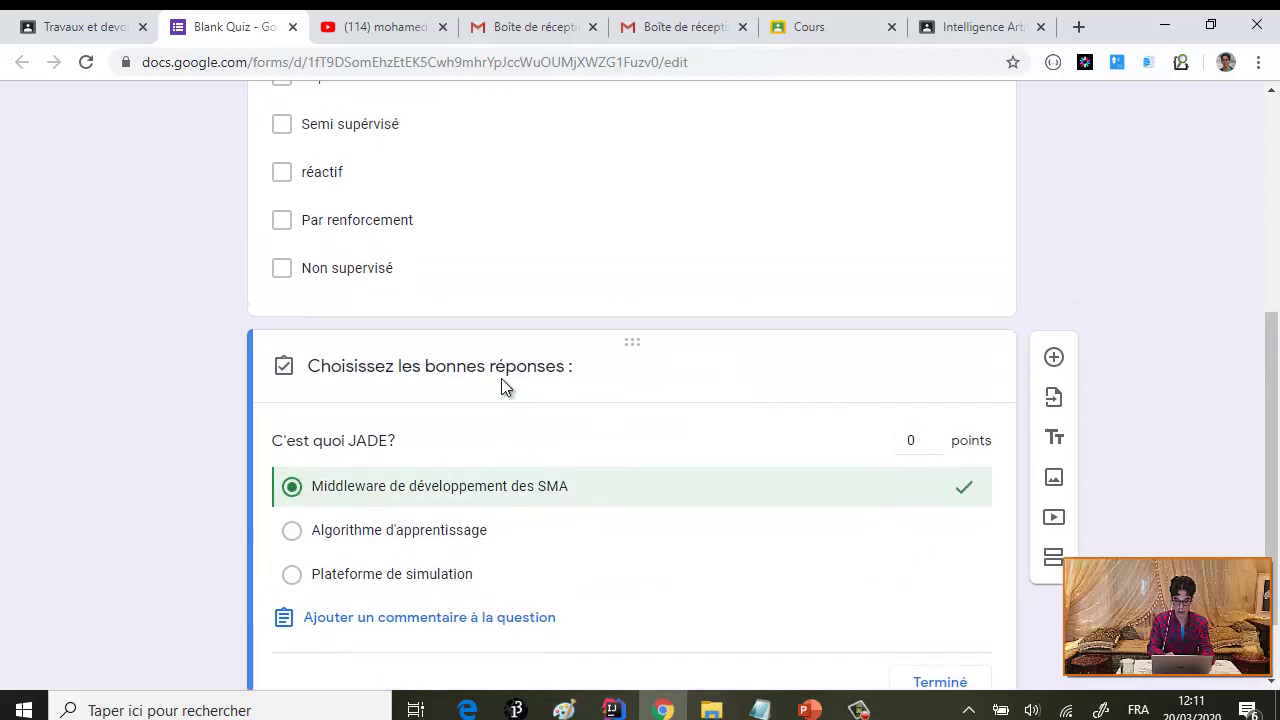
scroll(576, 458, "down", 1)
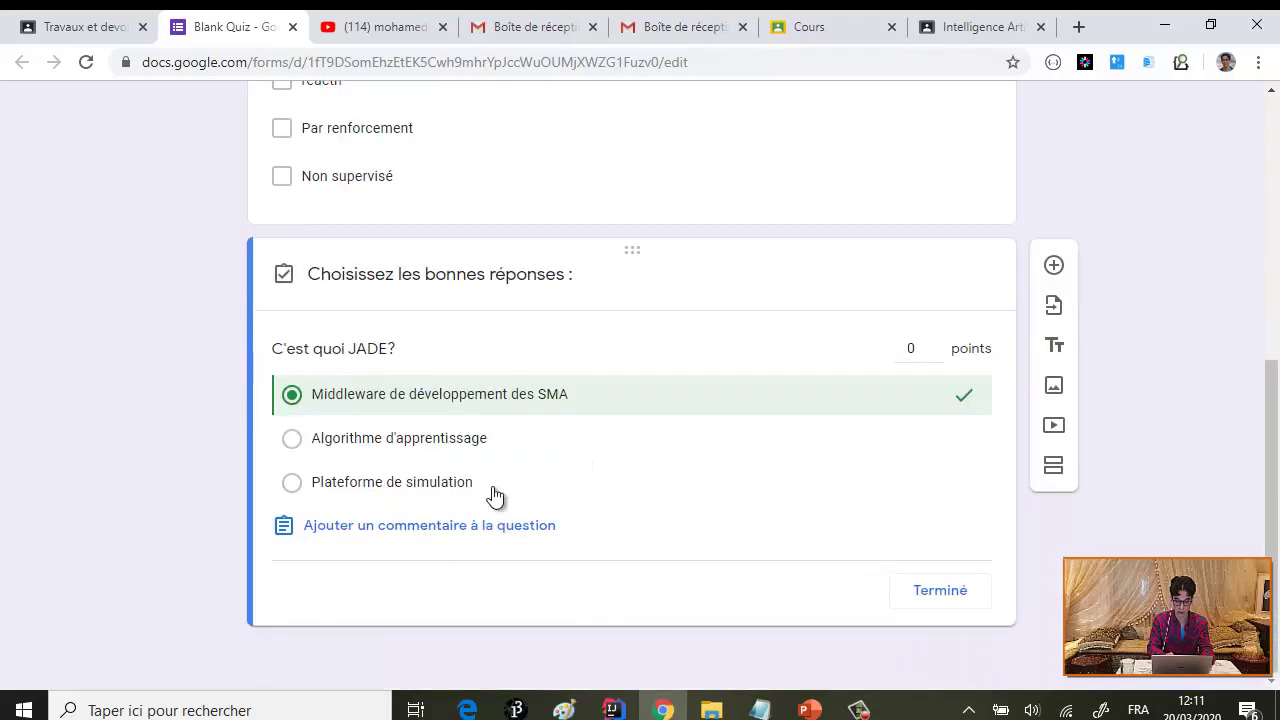
left_click(932, 596)
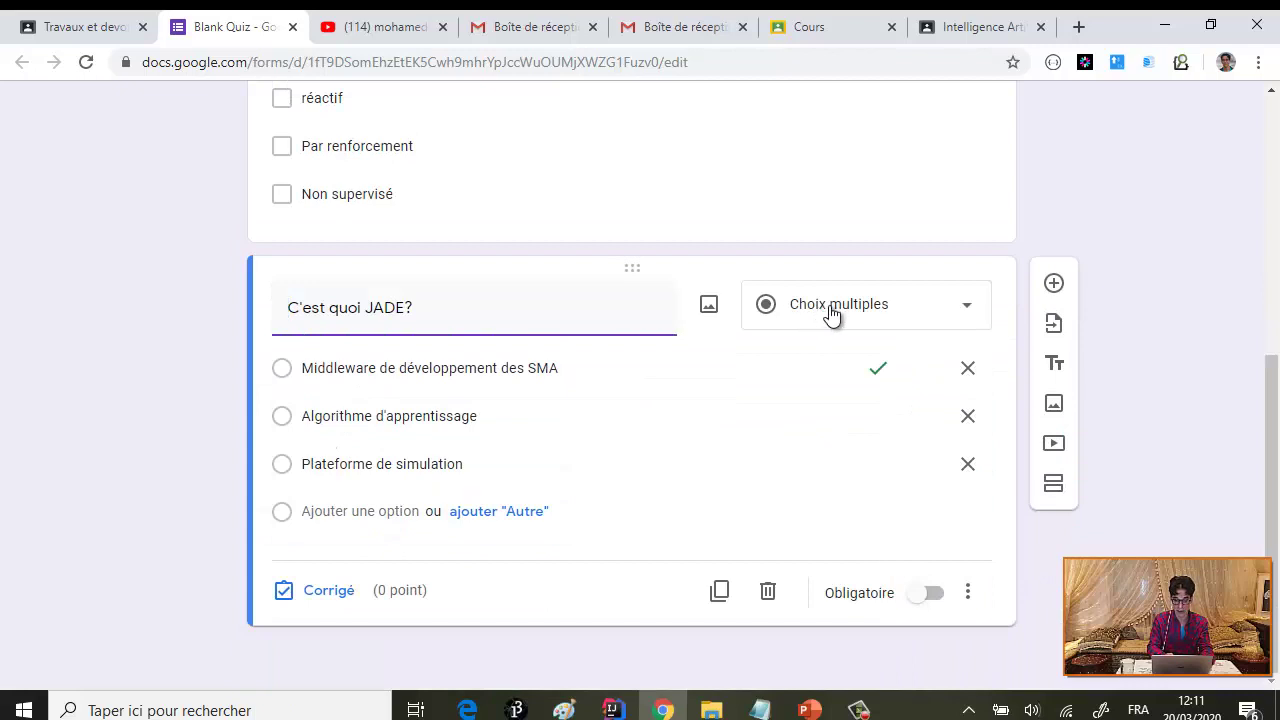
- Add a new blank question below the JADE question
scroll(834, 317, "up", 1)
scroll(837, 326, "down", 1)
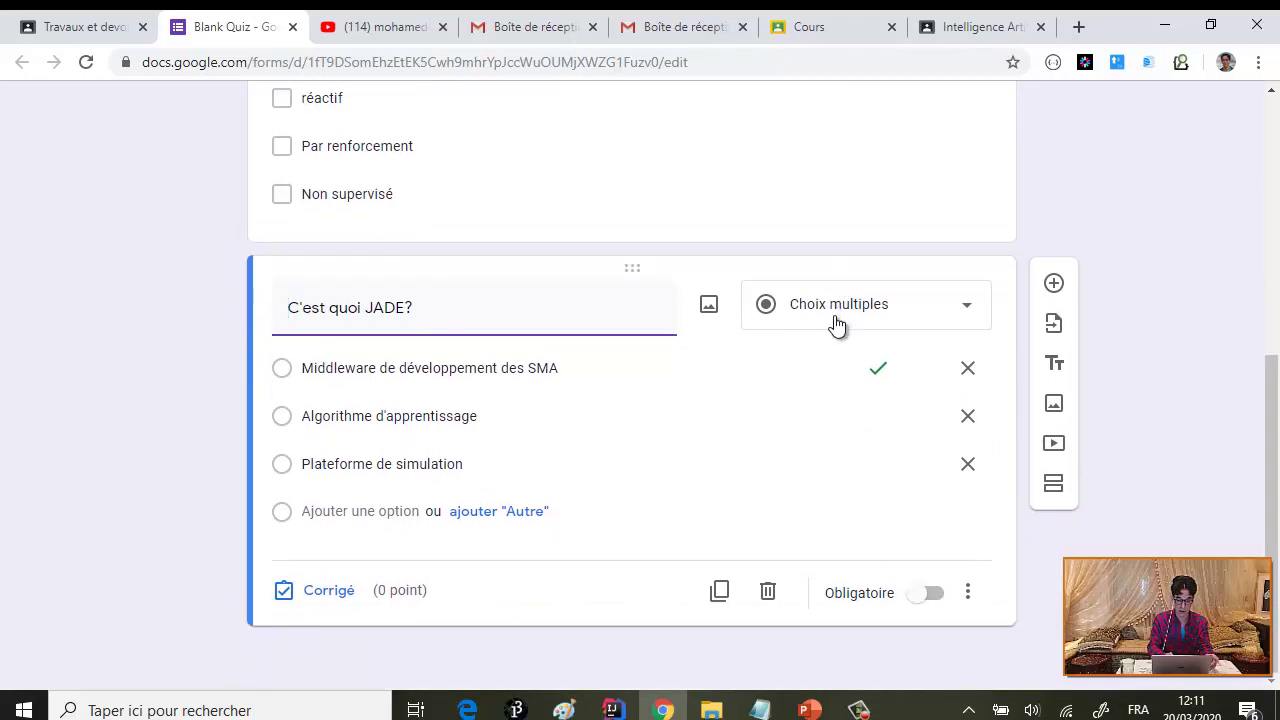
left_click(1054, 288)
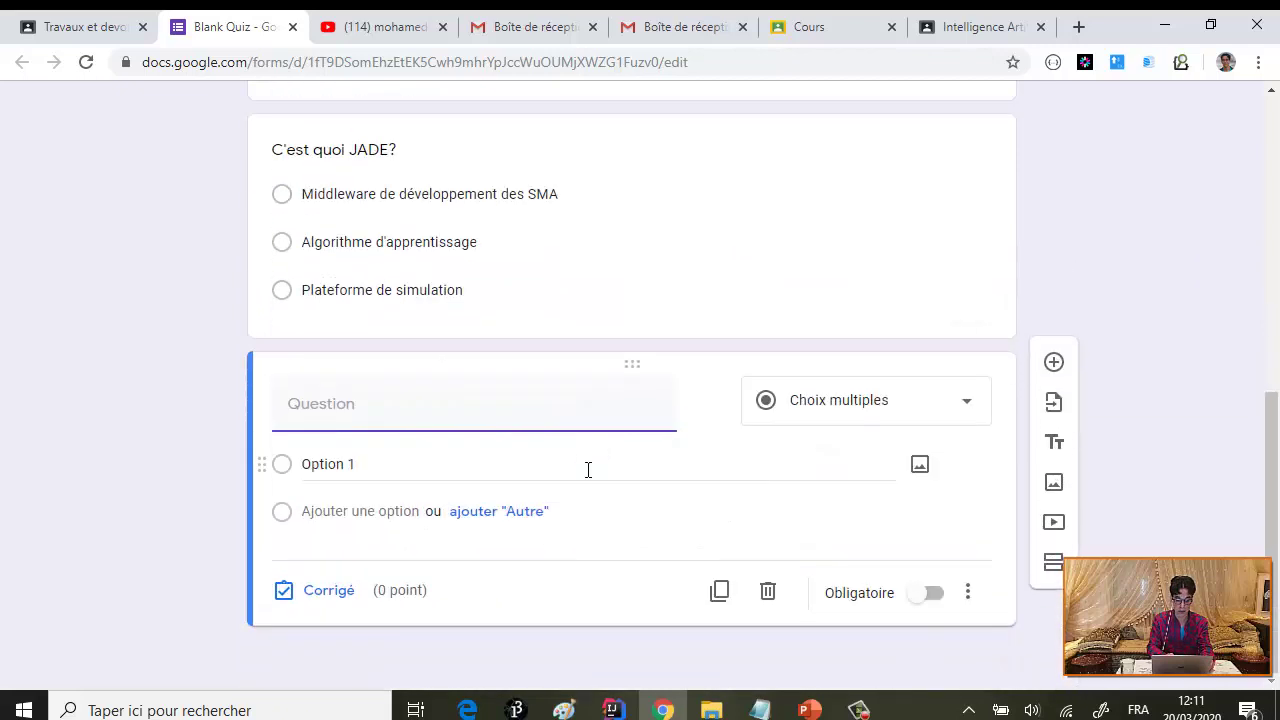
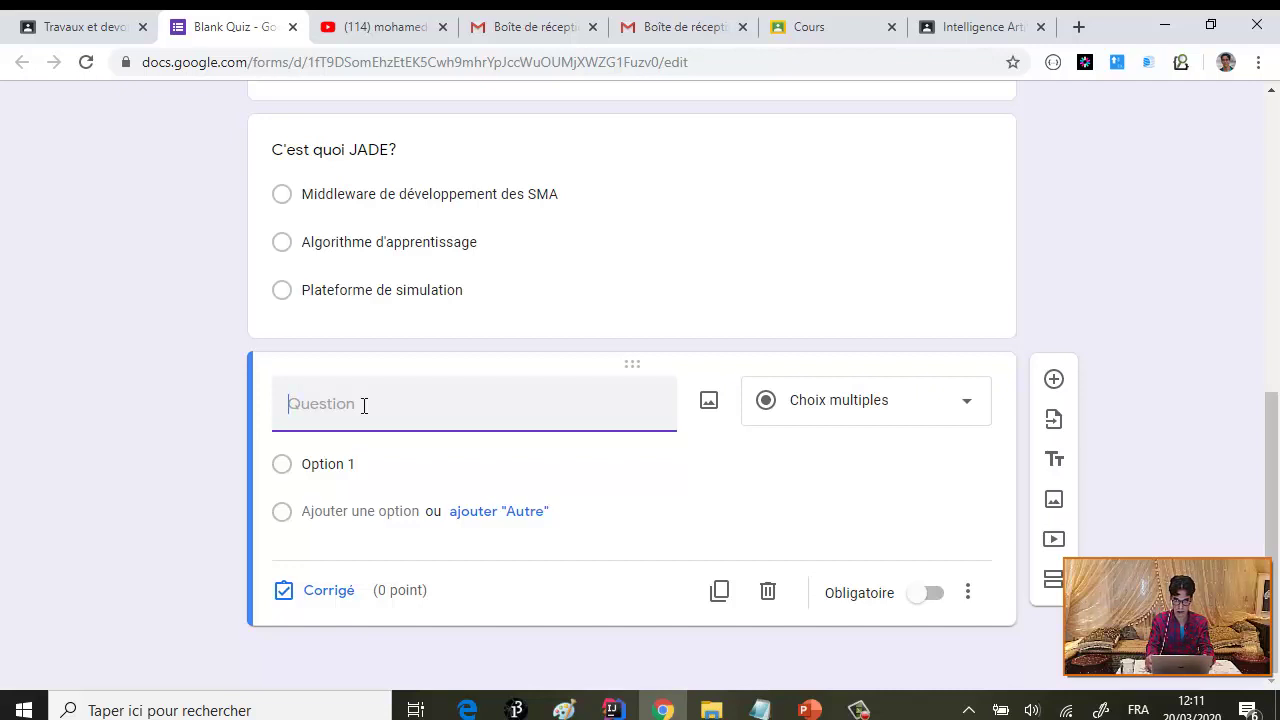
- Enter the question title 'Donner un exemple d'algorithme d'apprentissage par renforcement?'
type("Do")
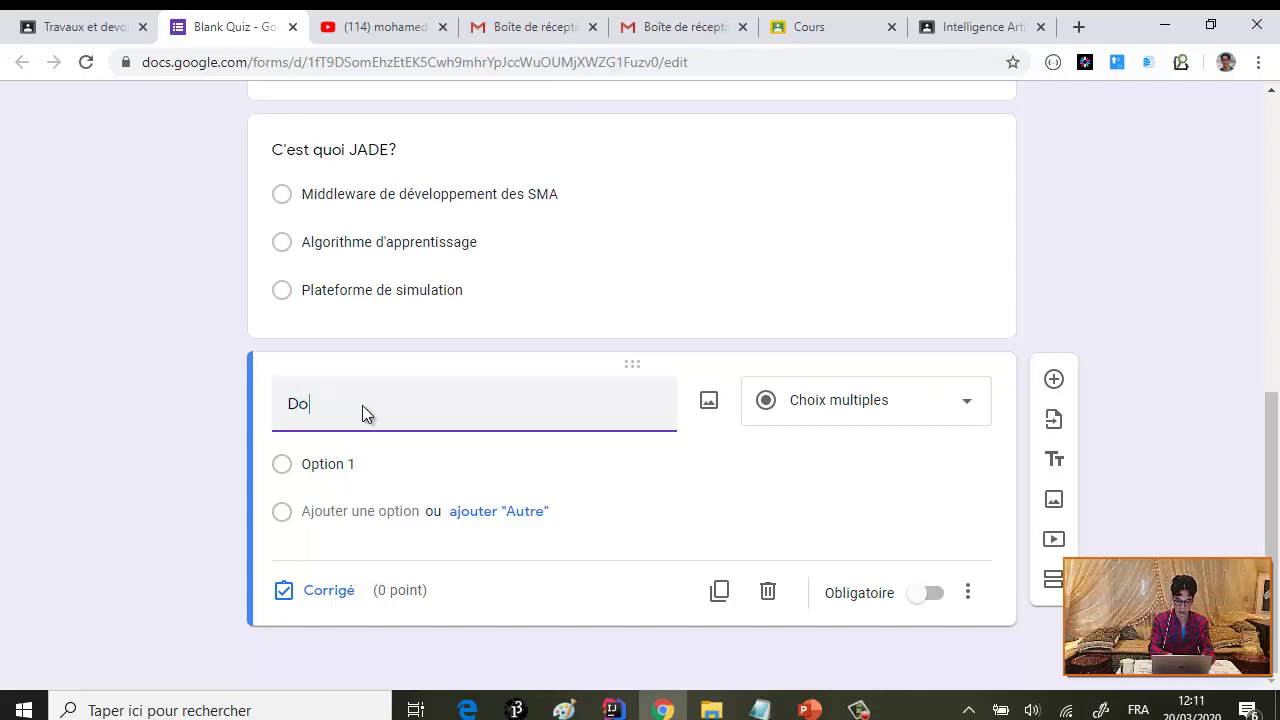
type("nner un exemp")
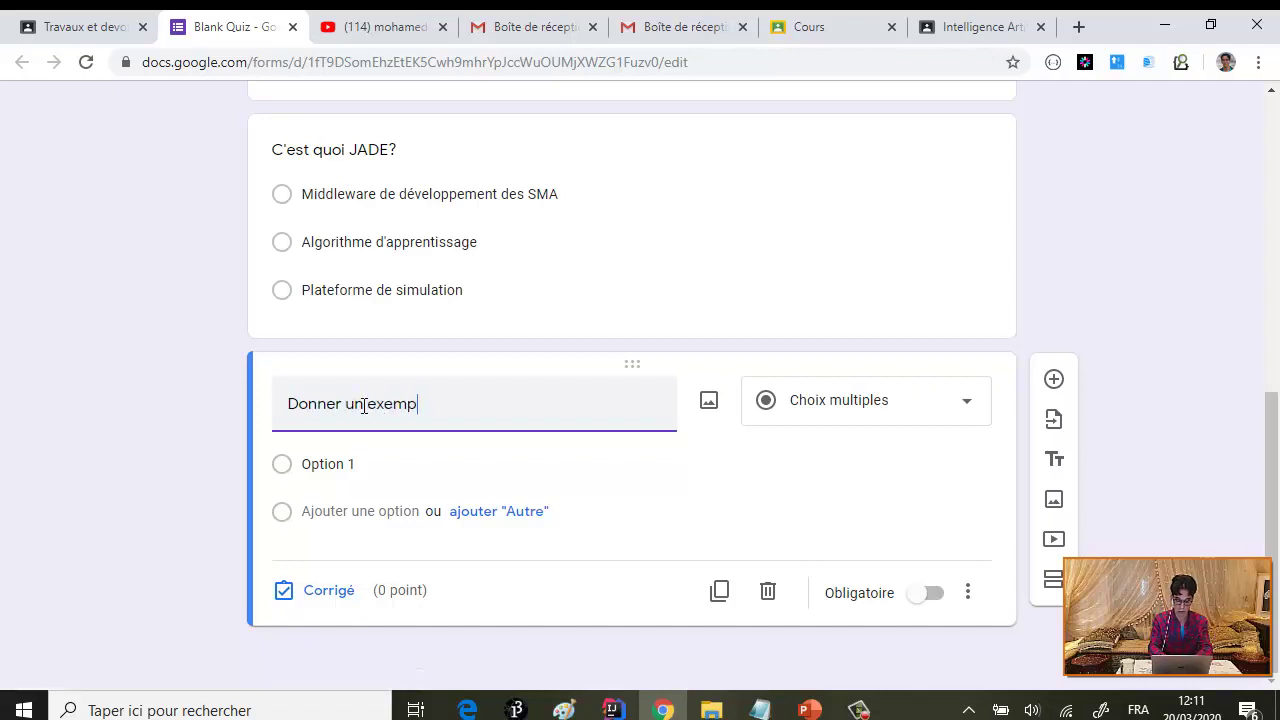
type("le d'algo")
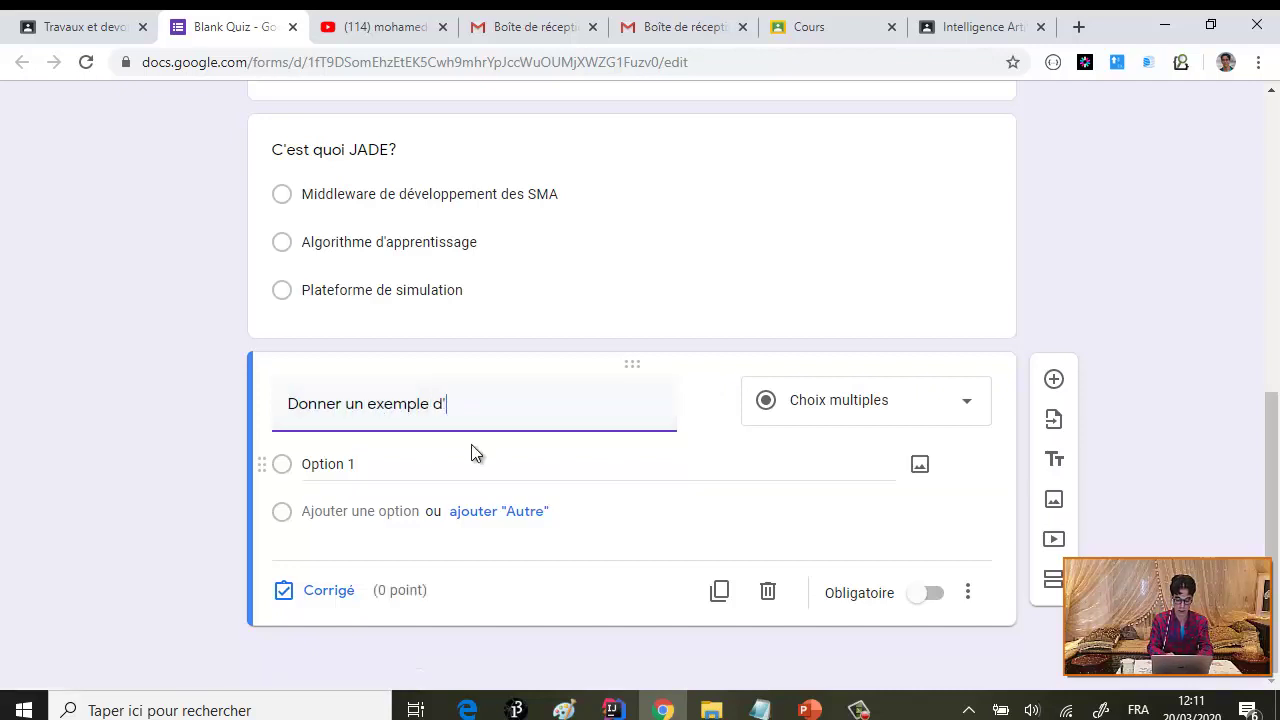
type("rithme")
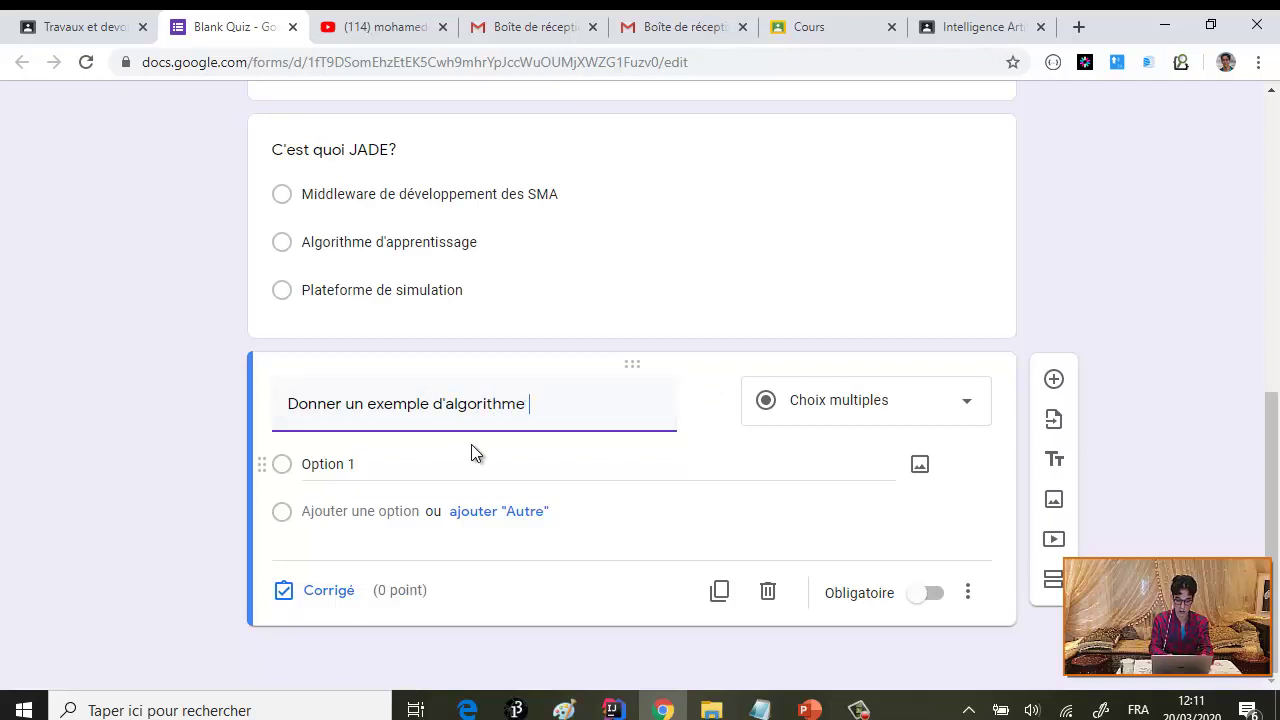
type(" d'apprentissage")
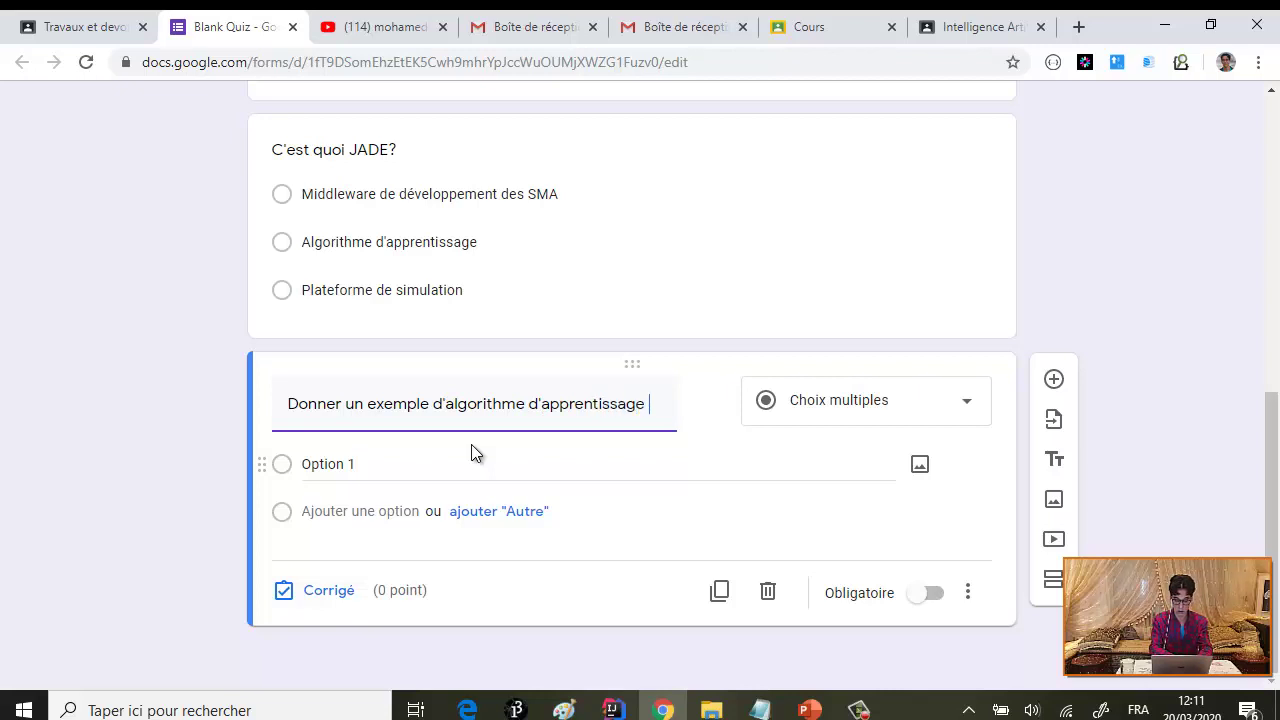
type(" par")
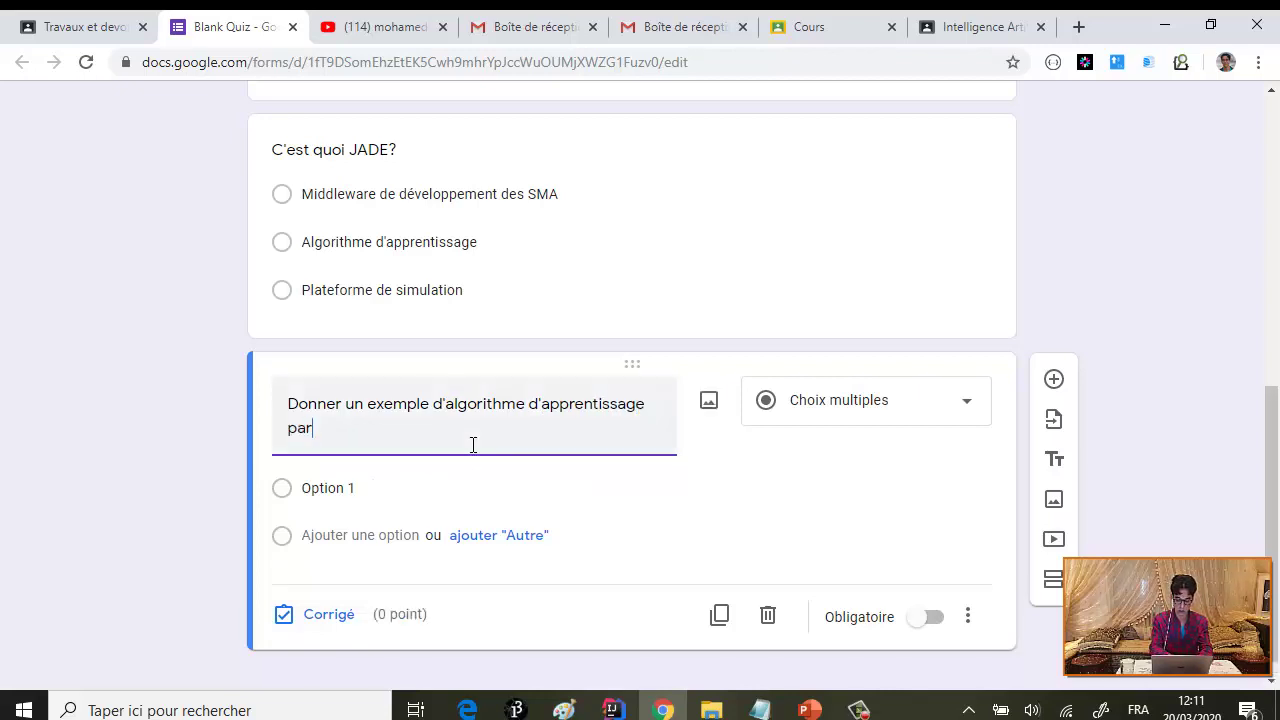
type(" renforceme")
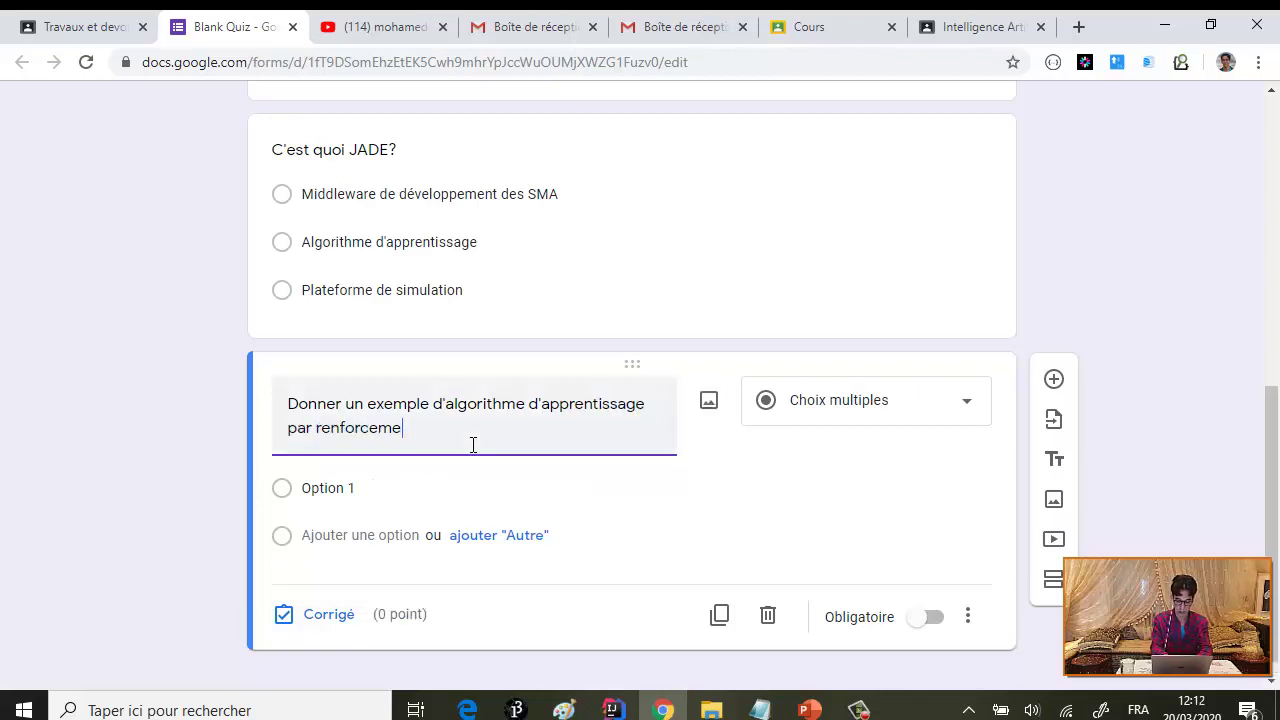
type("nt?")
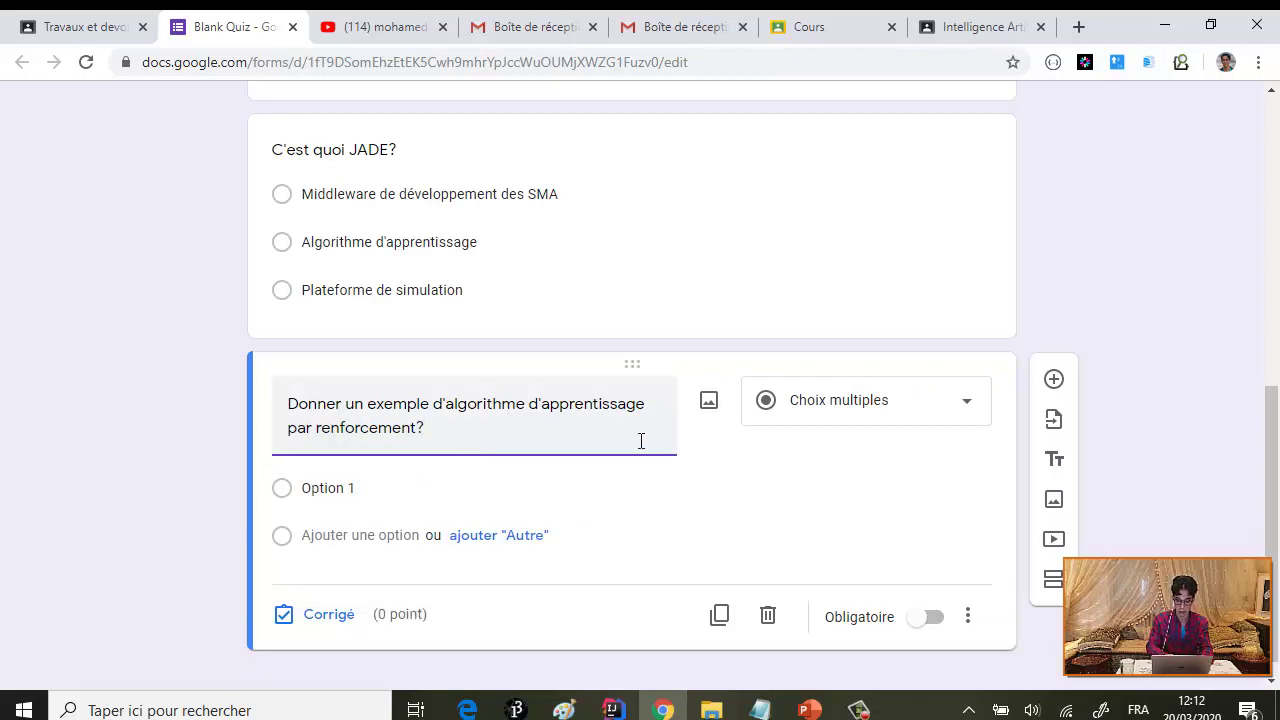
- Make the question short-answer and enter QLearning as its first correct answer
left_click(963, 413)
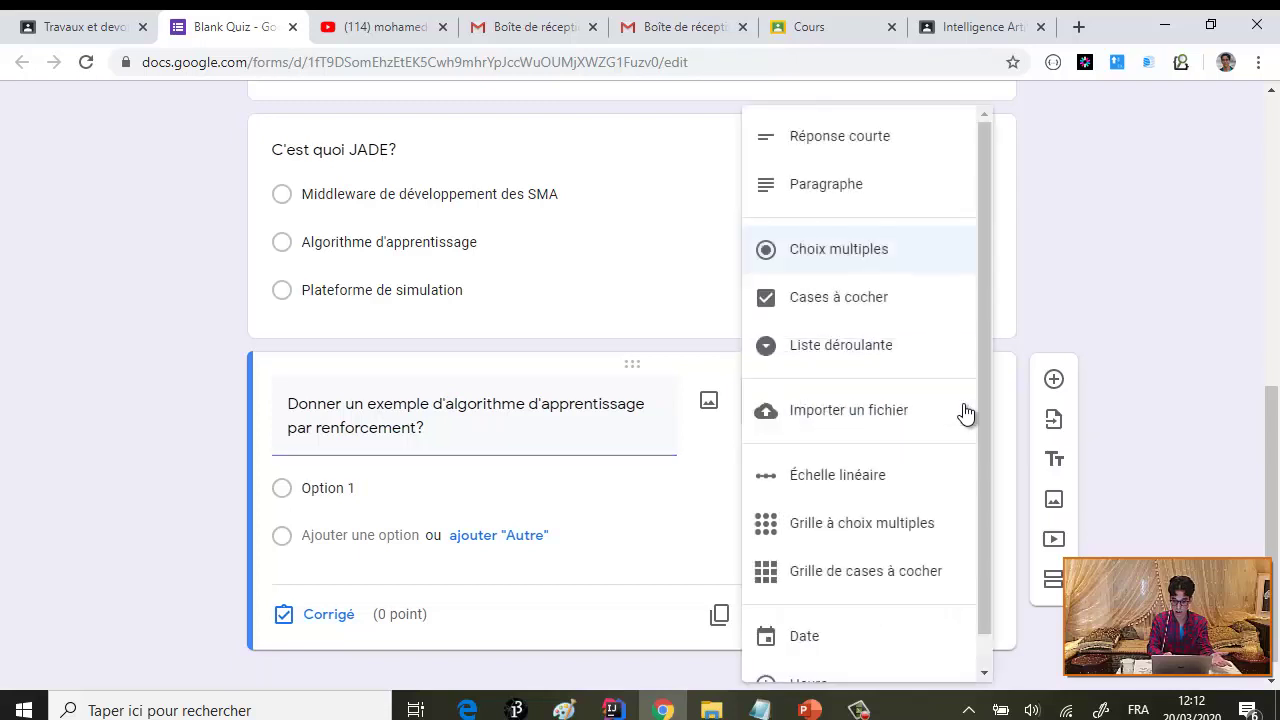
left_click(842, 148)
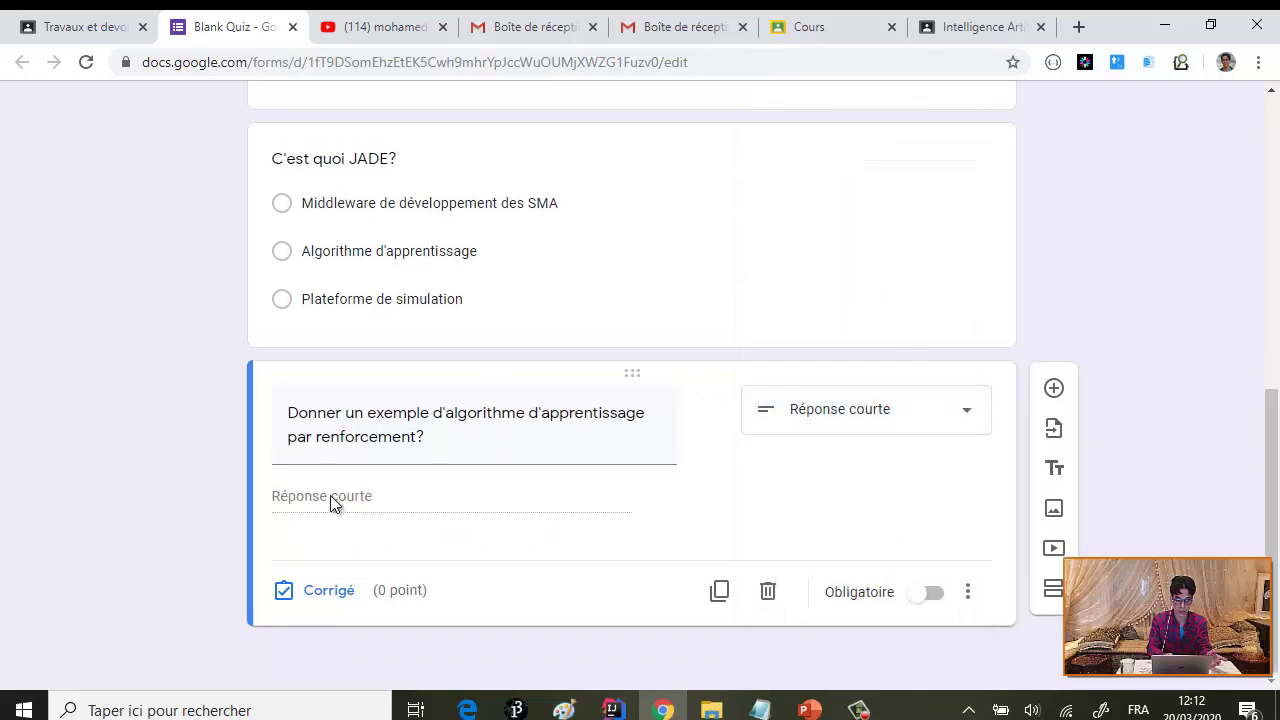
left_click(318, 592)
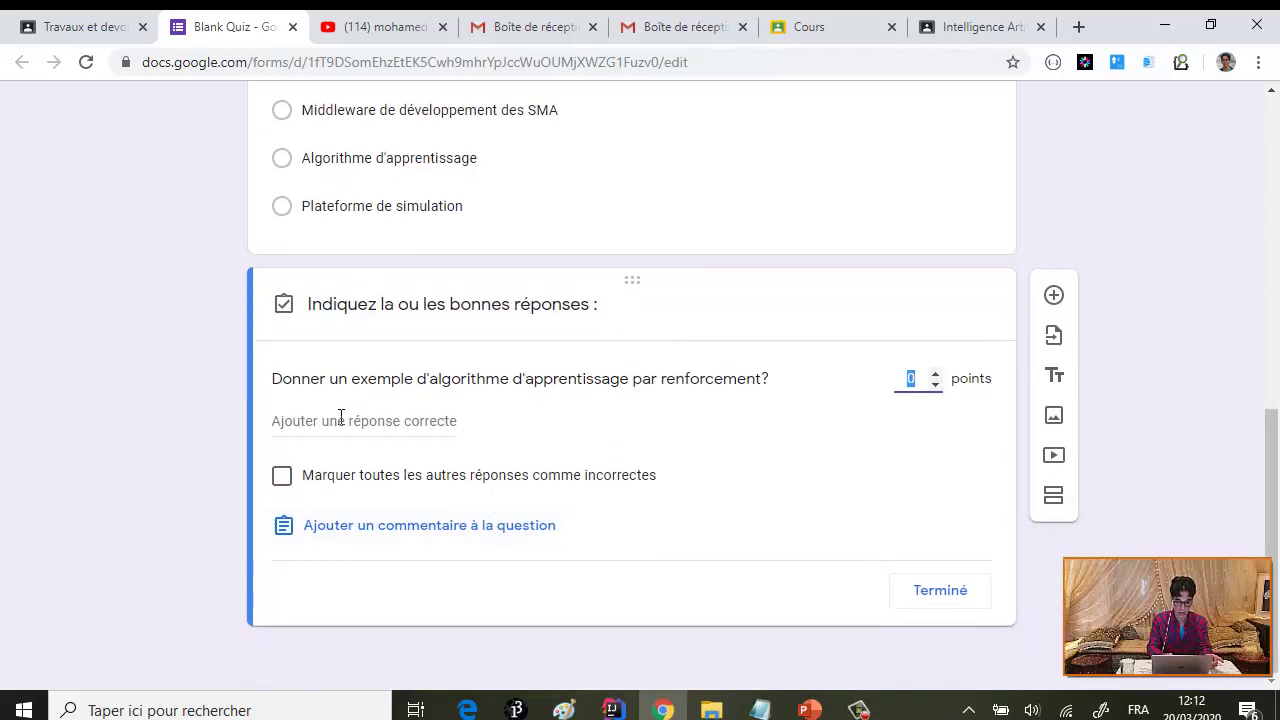
left_click(340, 420)
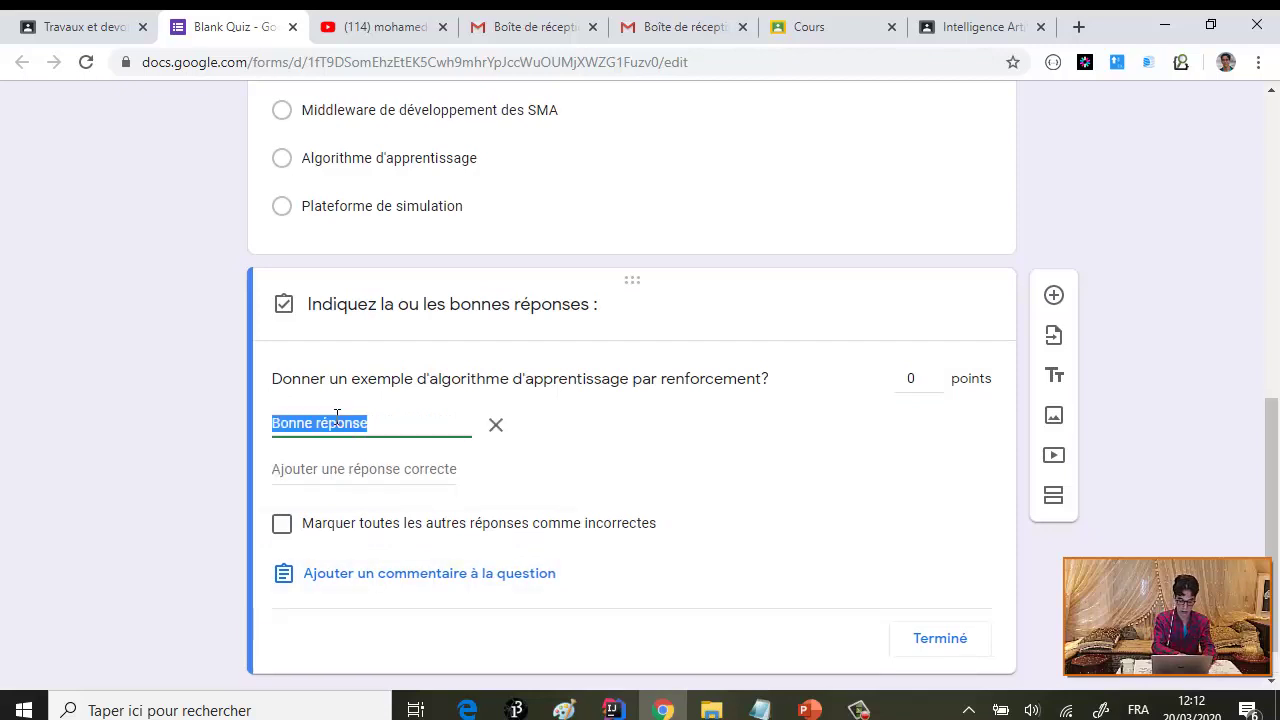
type("Q")
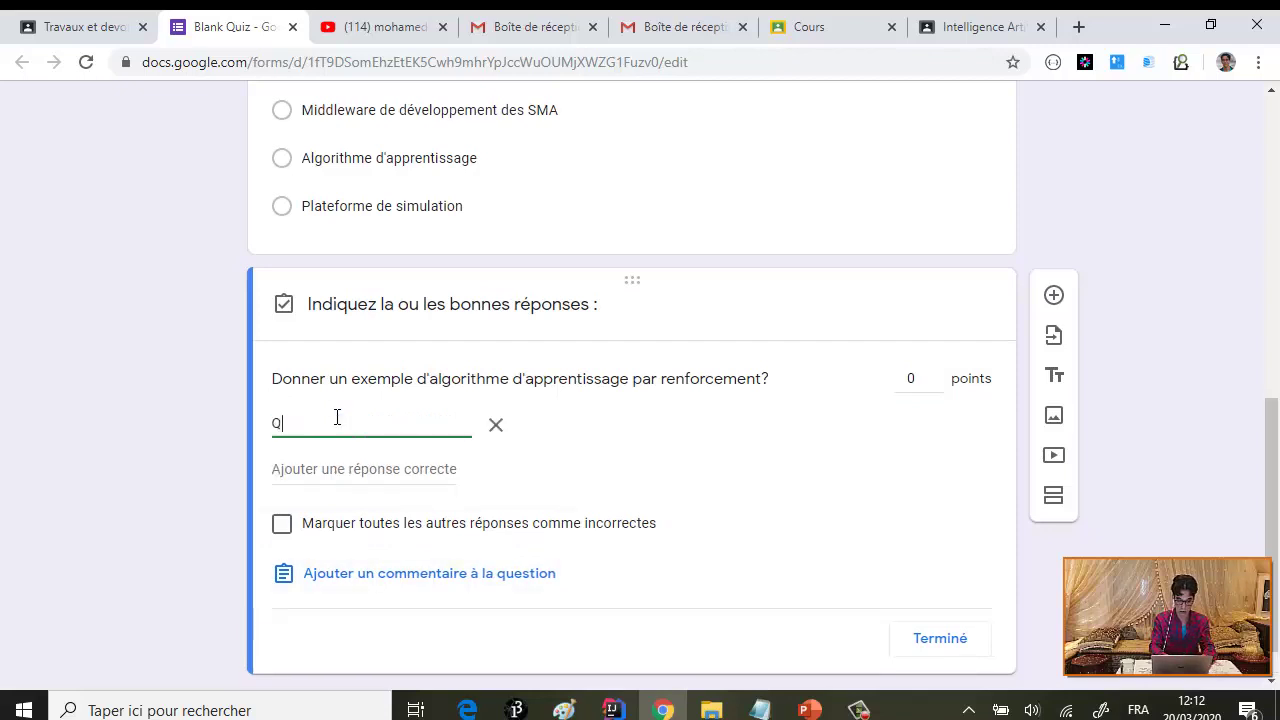
type("Learnin")
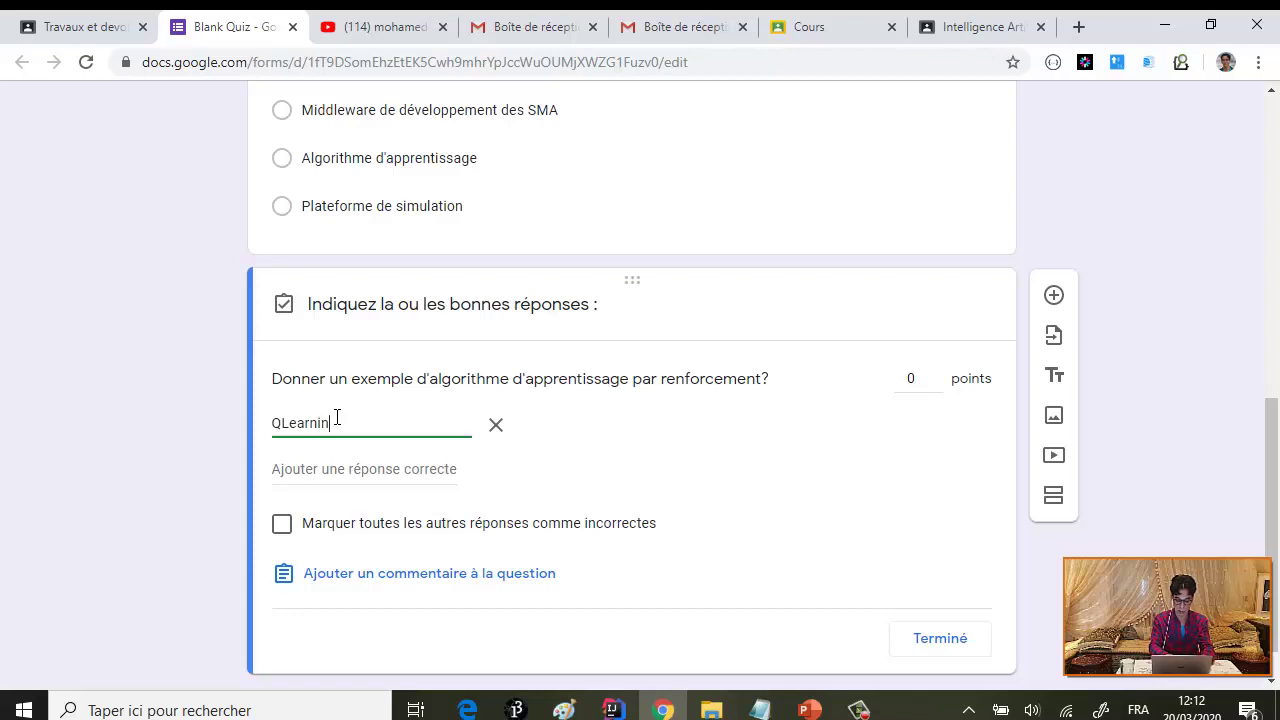
type("g")
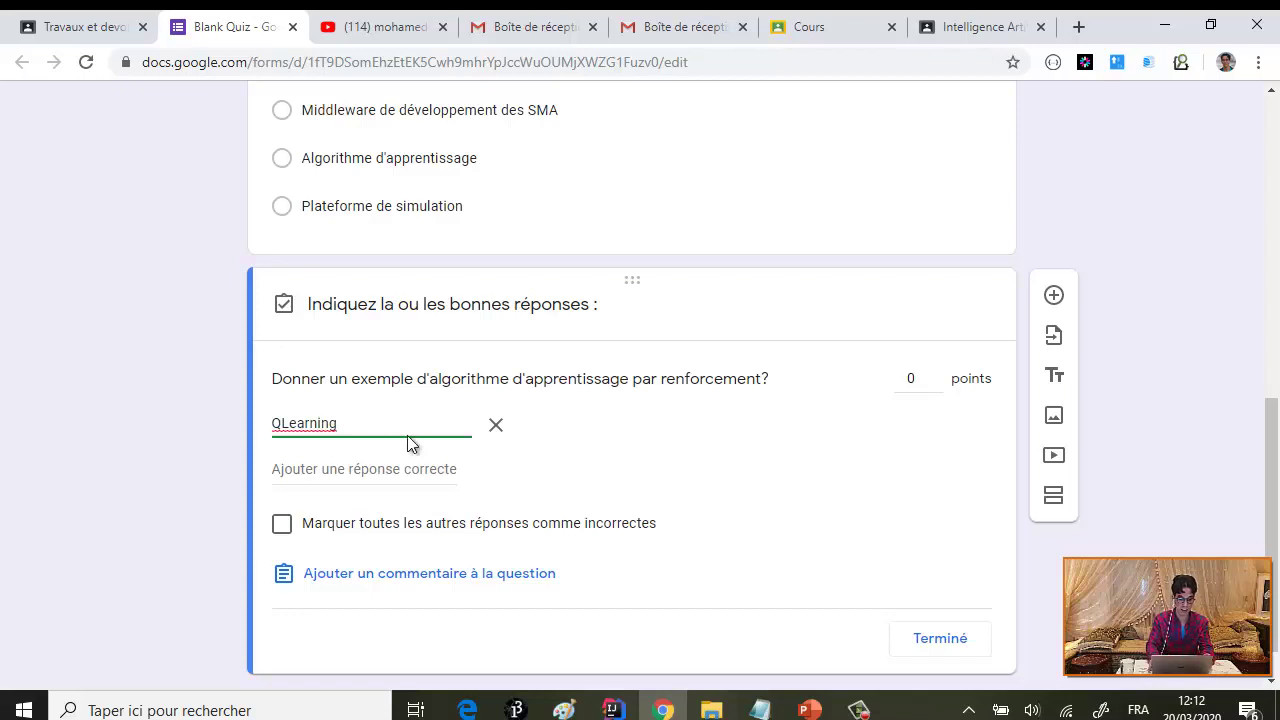
- Add ANT as a second correct answer, delete the empty extra answer, and close the key
key("Return")
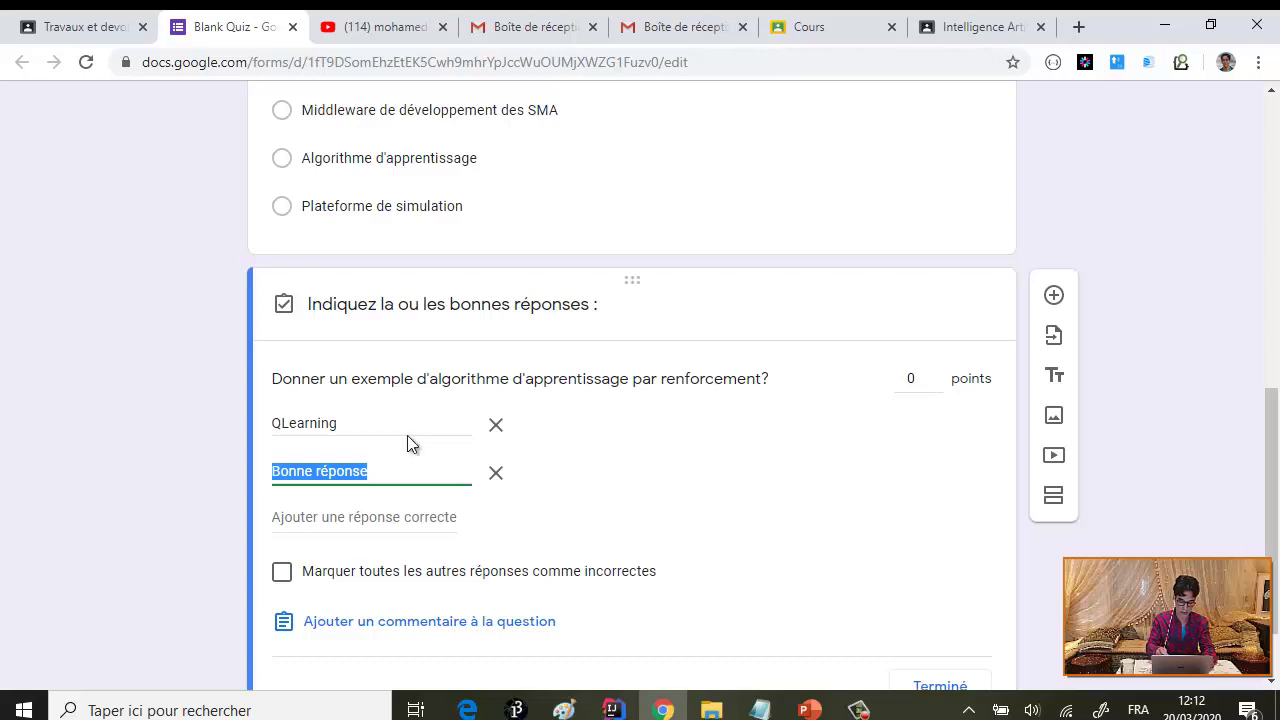
type("ANT")
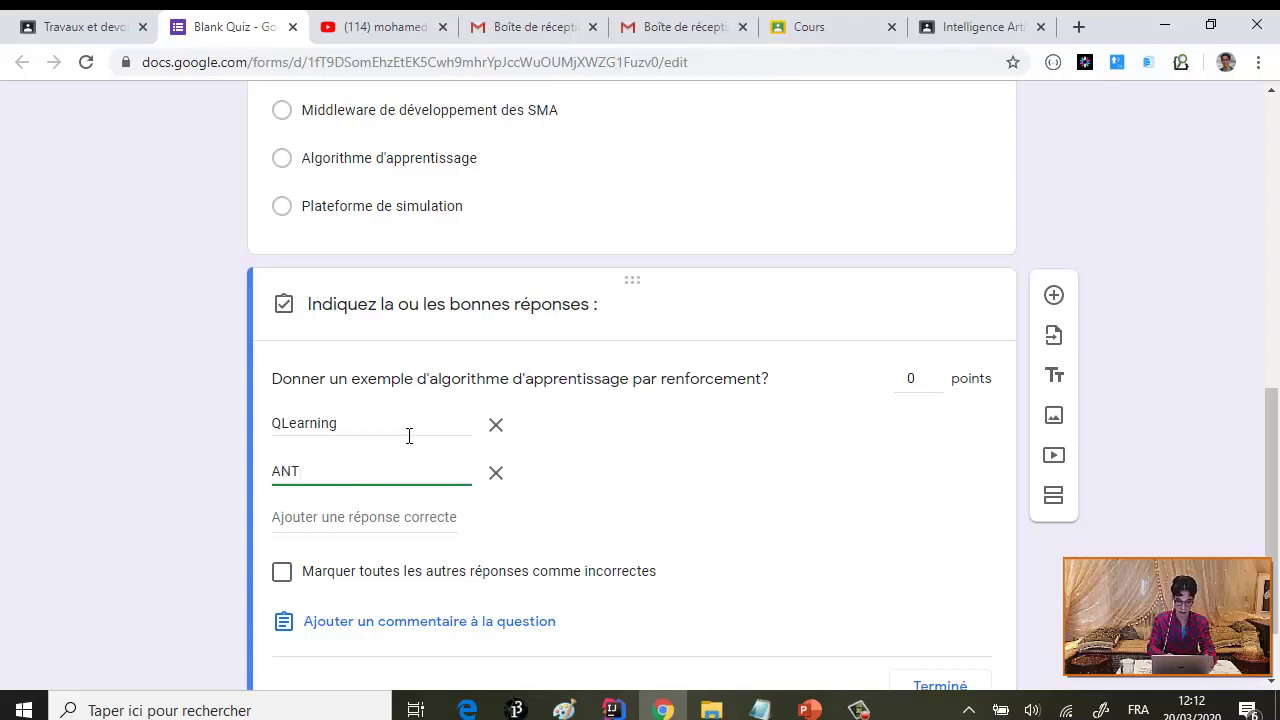
key("Return")
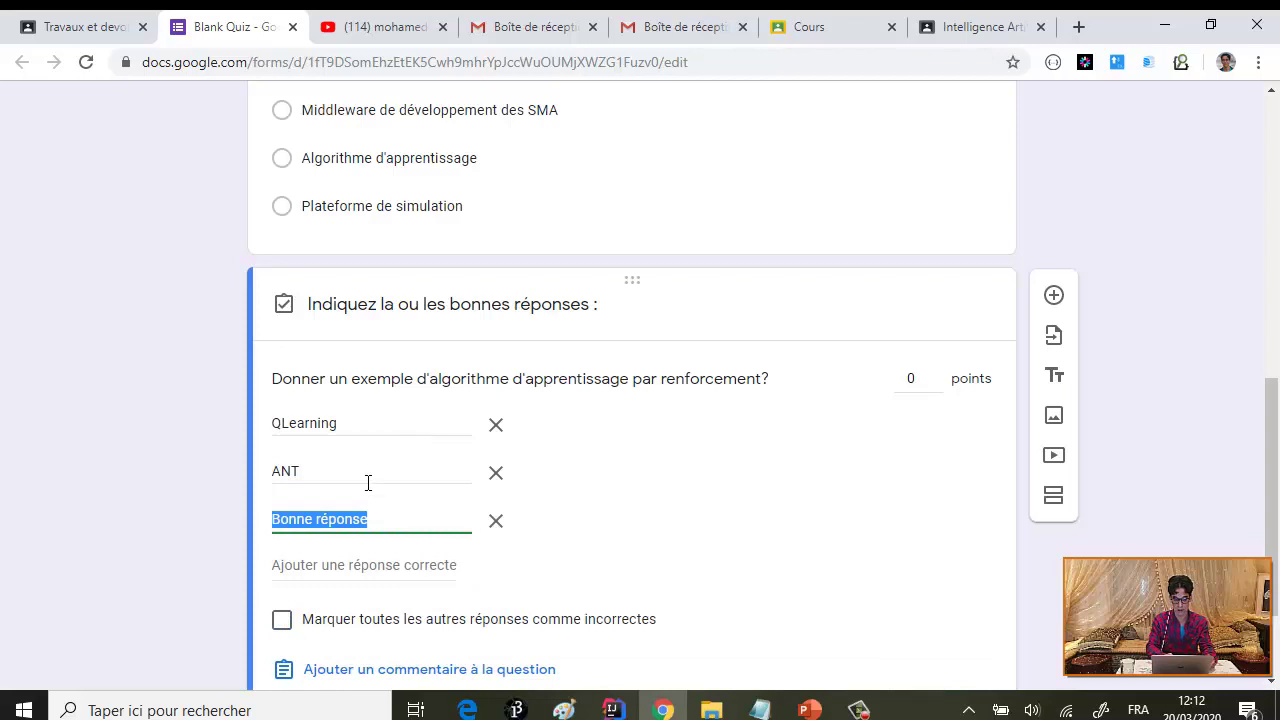
left_click(601, 468)
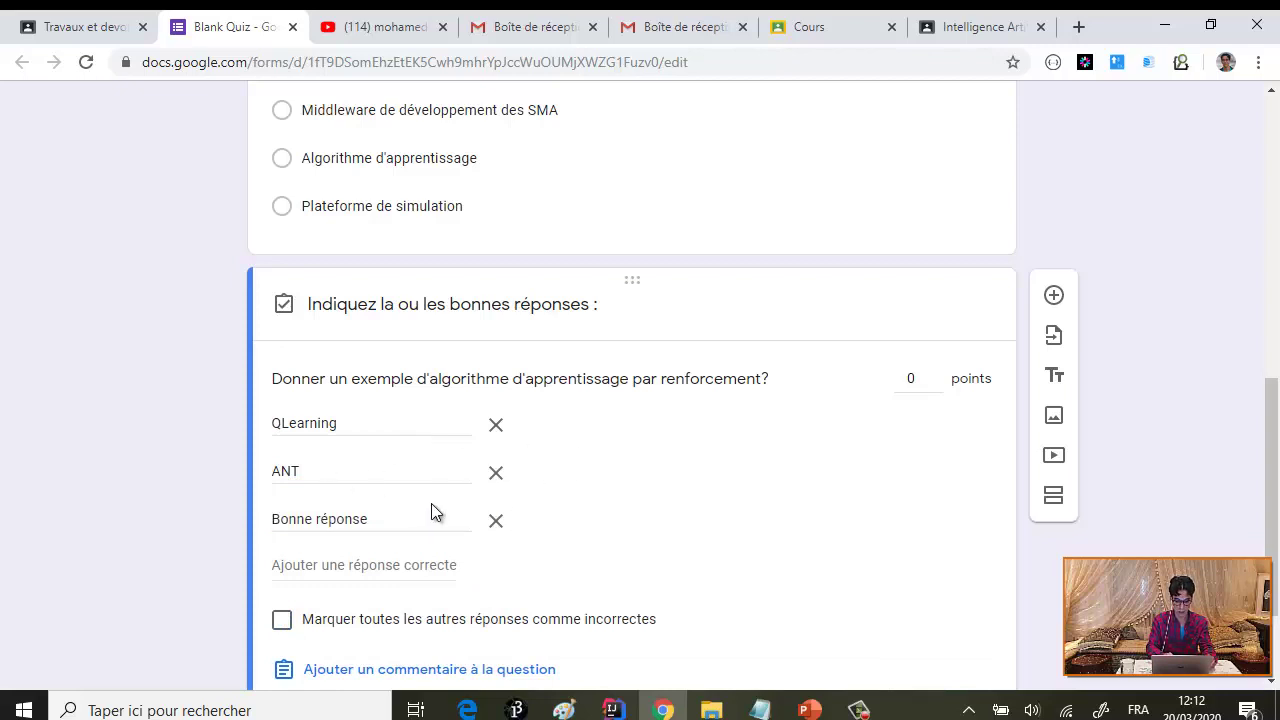
scroll(594, 555, "down", 2)
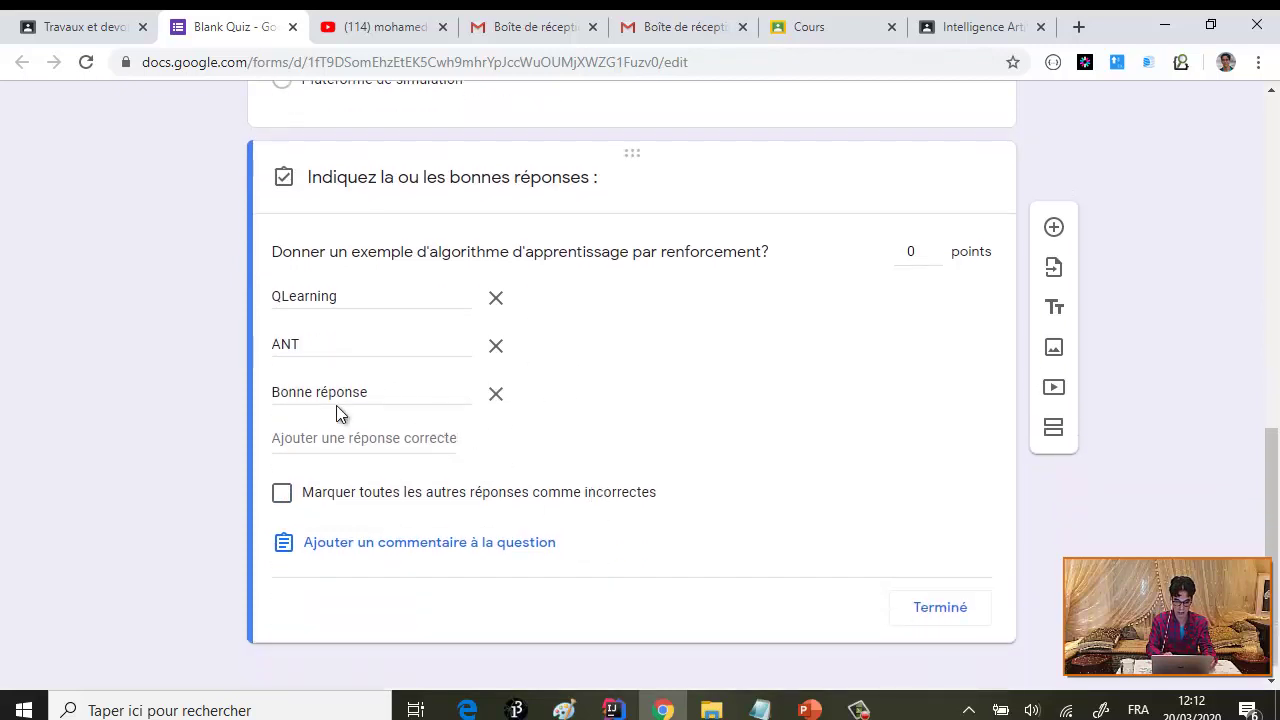
left_click(322, 394)
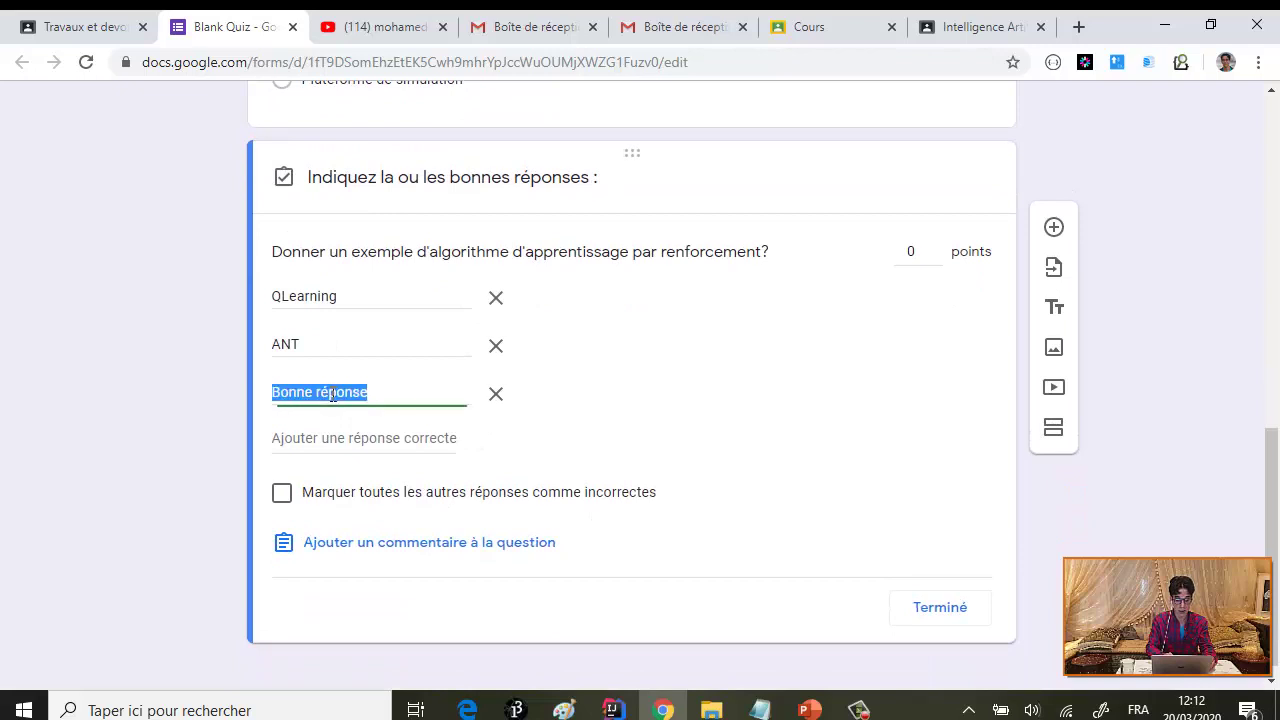
left_click(494, 395)
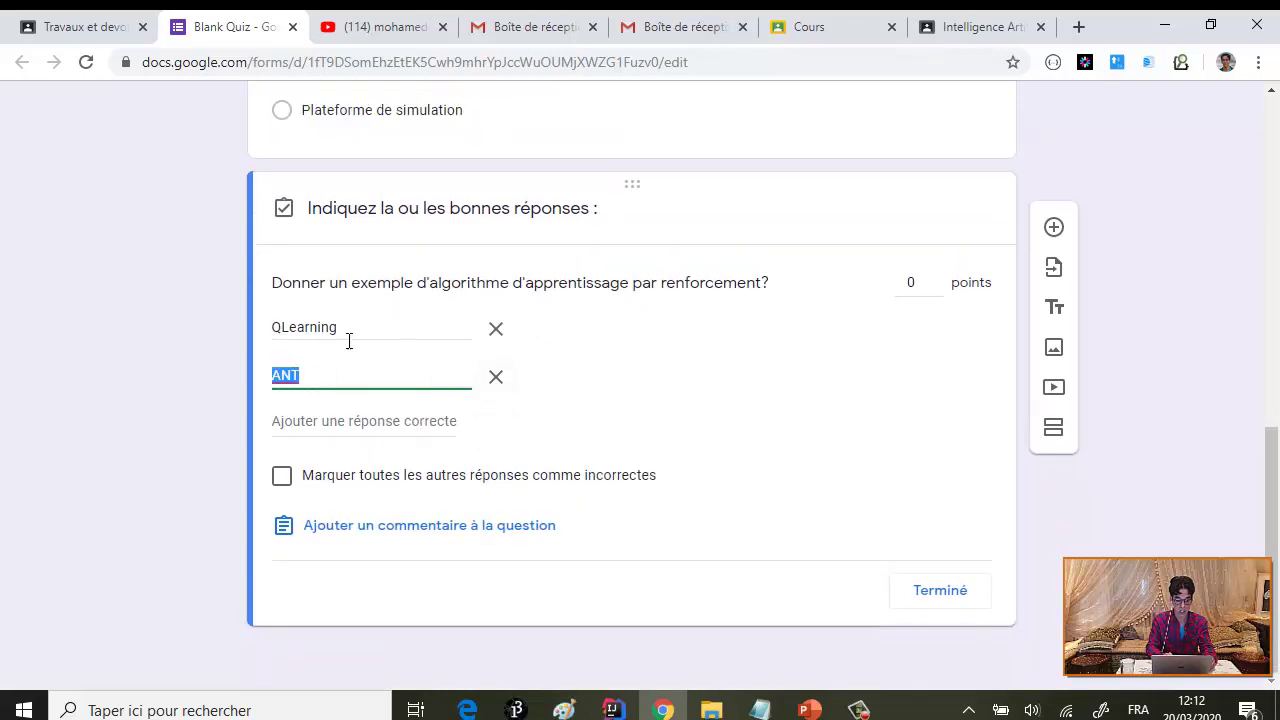
left_click(945, 592)
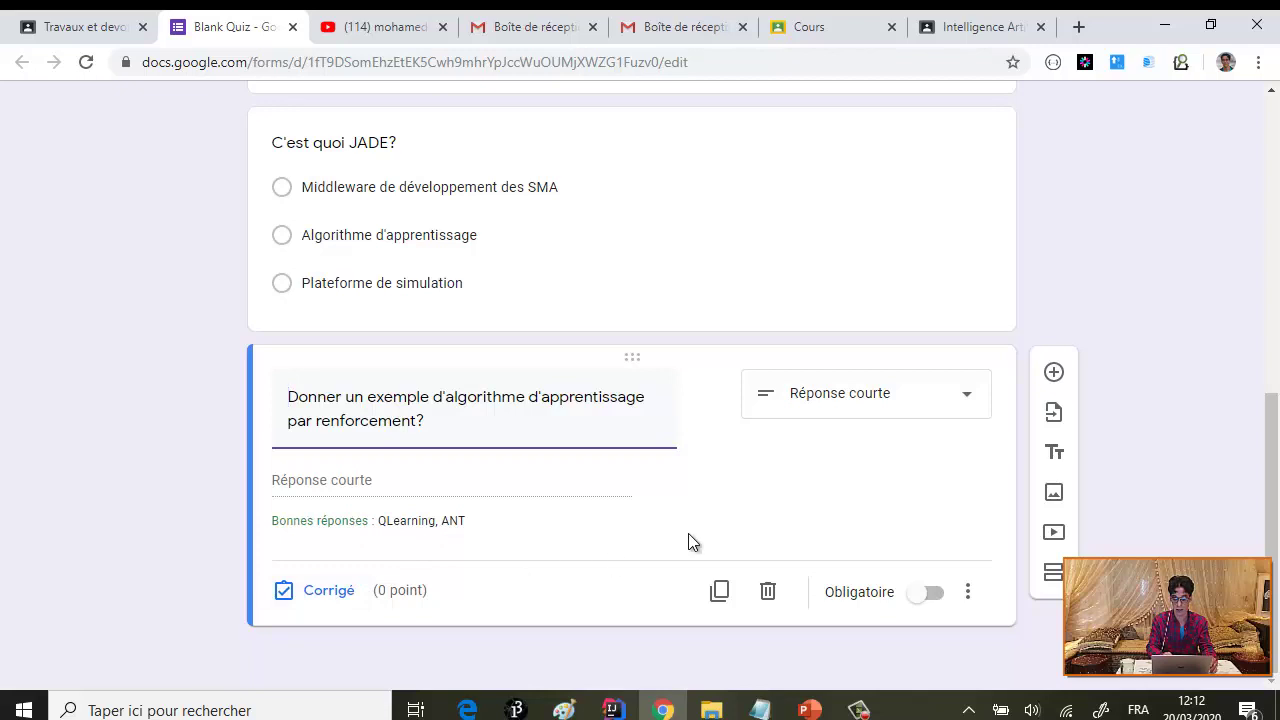
- Add a new question titled 'Choisir l'algorithme adéquat pour permettre aux agents d'apprendre par renforcement?'
left_click(1054, 373)
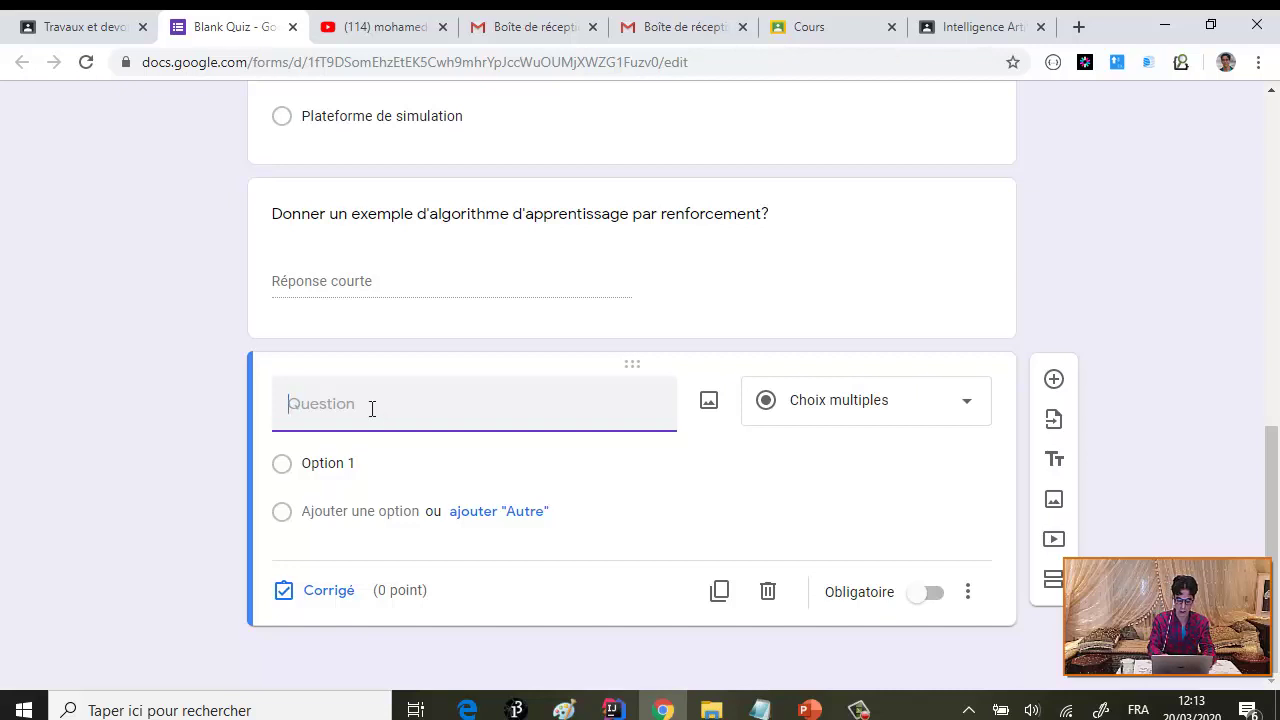
type("Choisir")
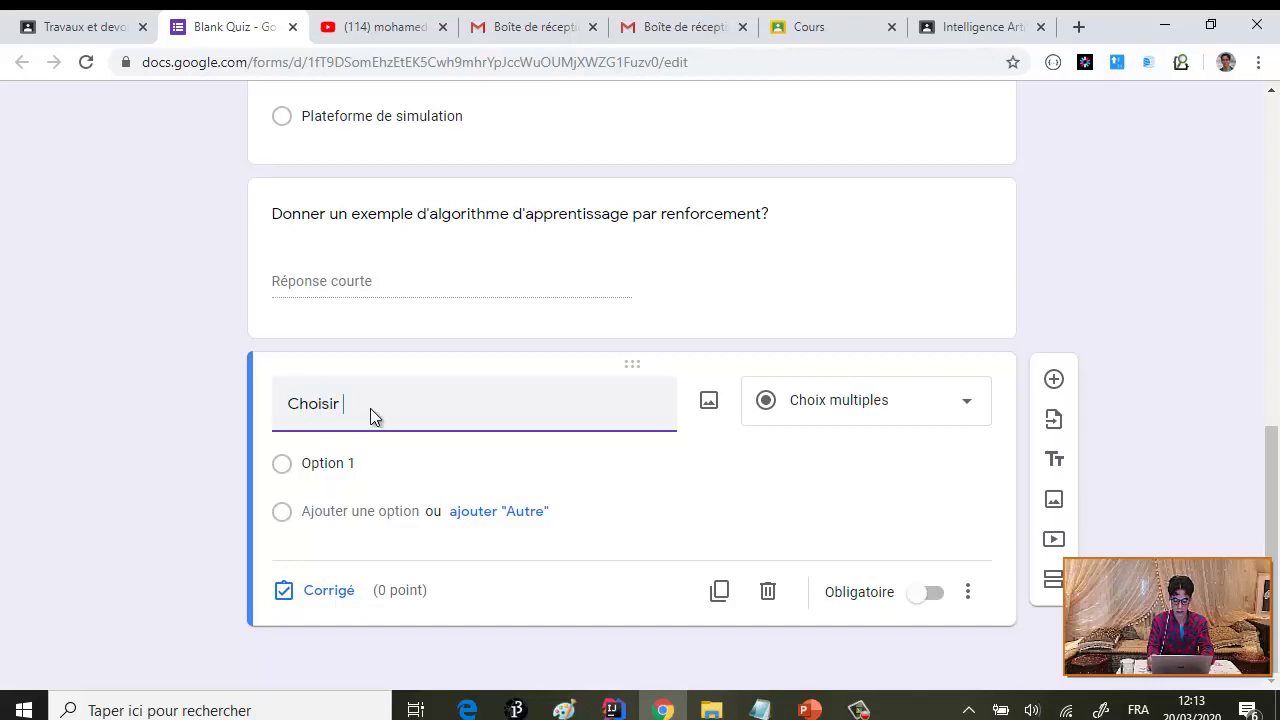
key("BackSpace")
key("BackSpace")
key("BackSpace")
key("BackSpace")
key("BackSpace")
key("BackSpace")
key("BackSpace")
key("BackSpace")
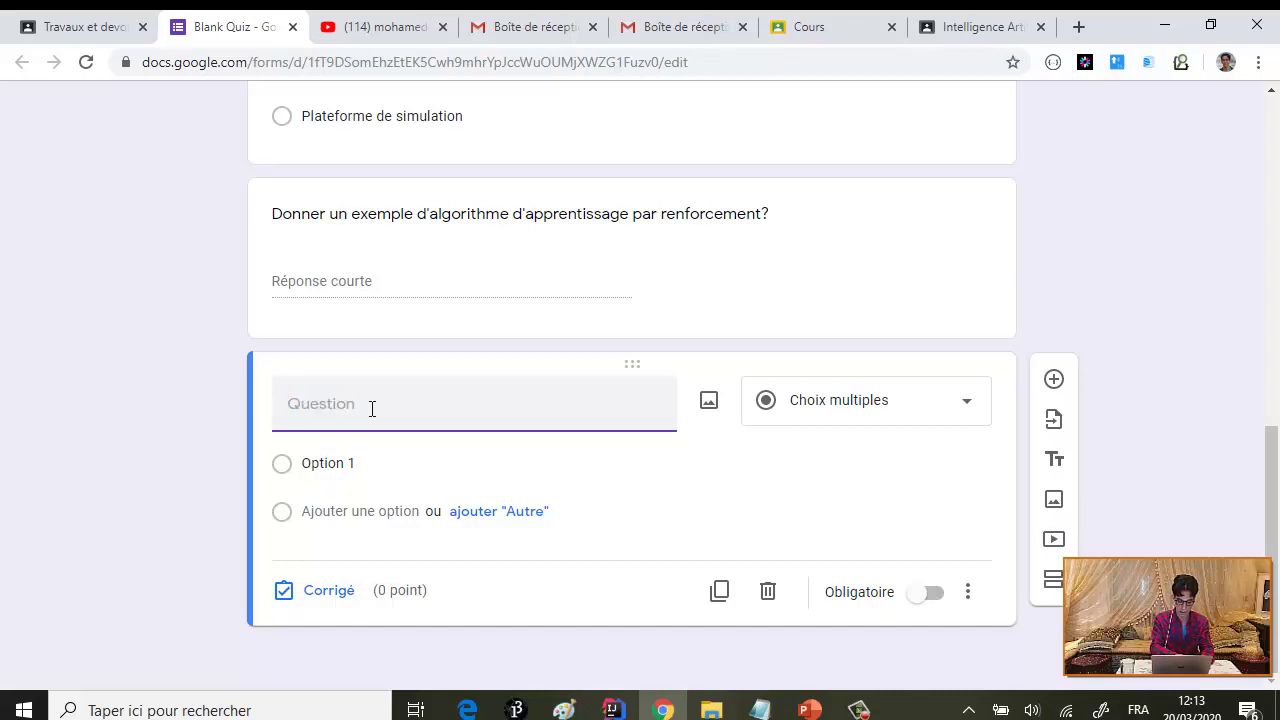
type("Choisir")
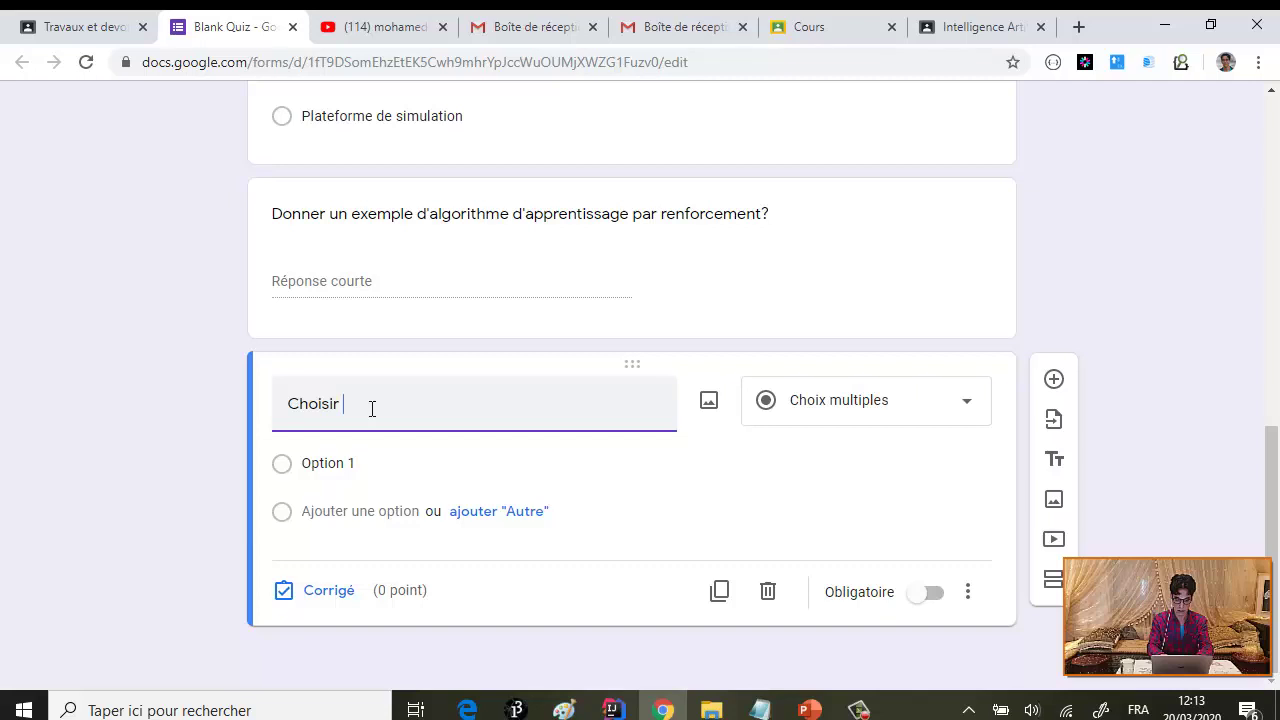
type("l'algori")
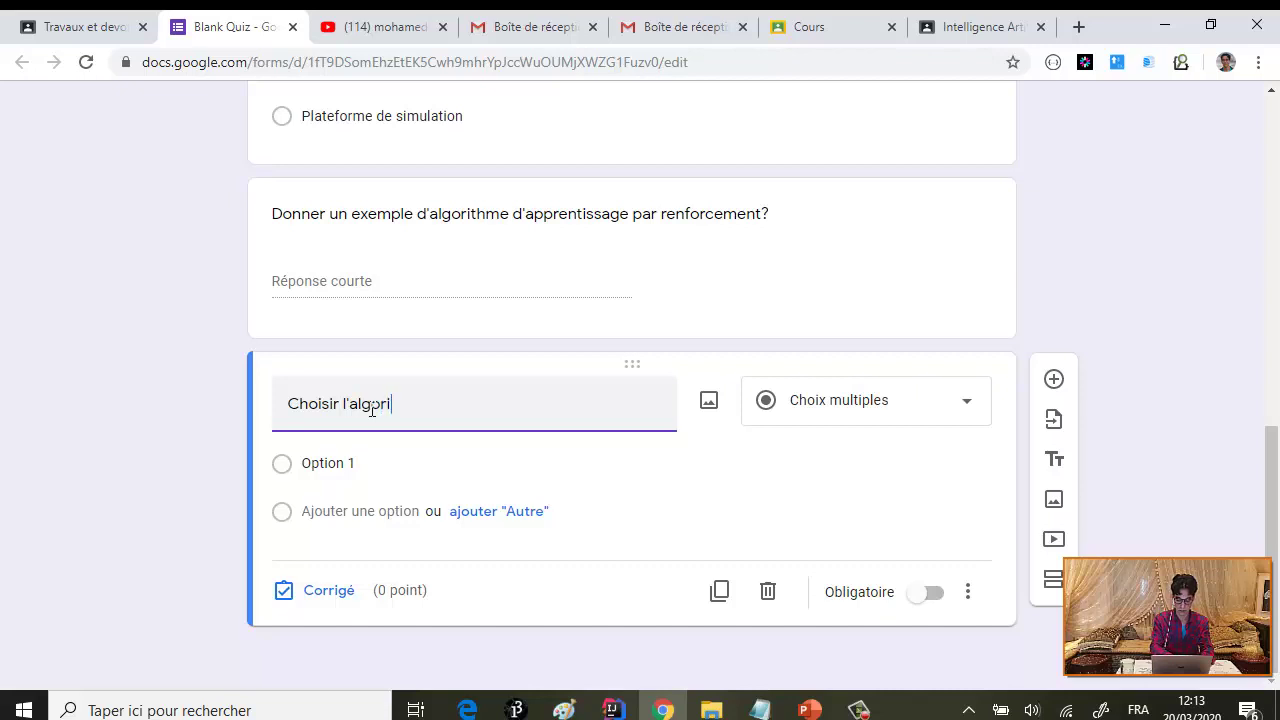
type("thme ad")
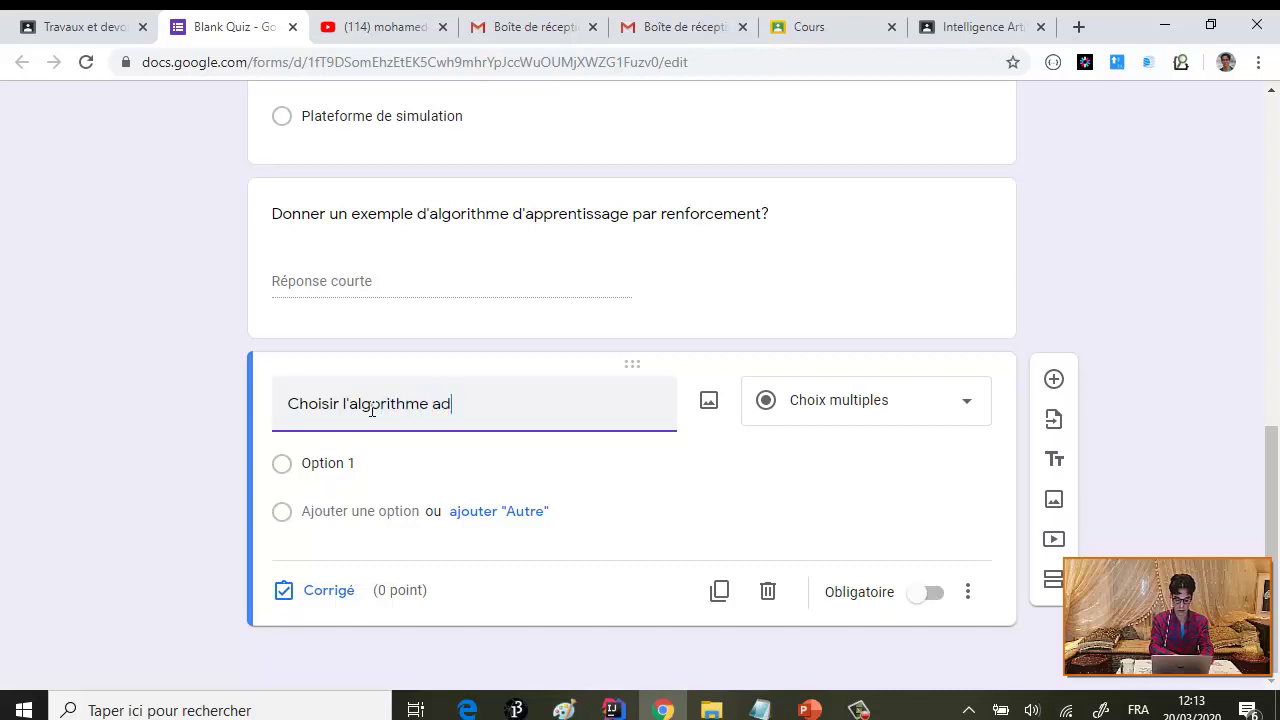
type("équ")
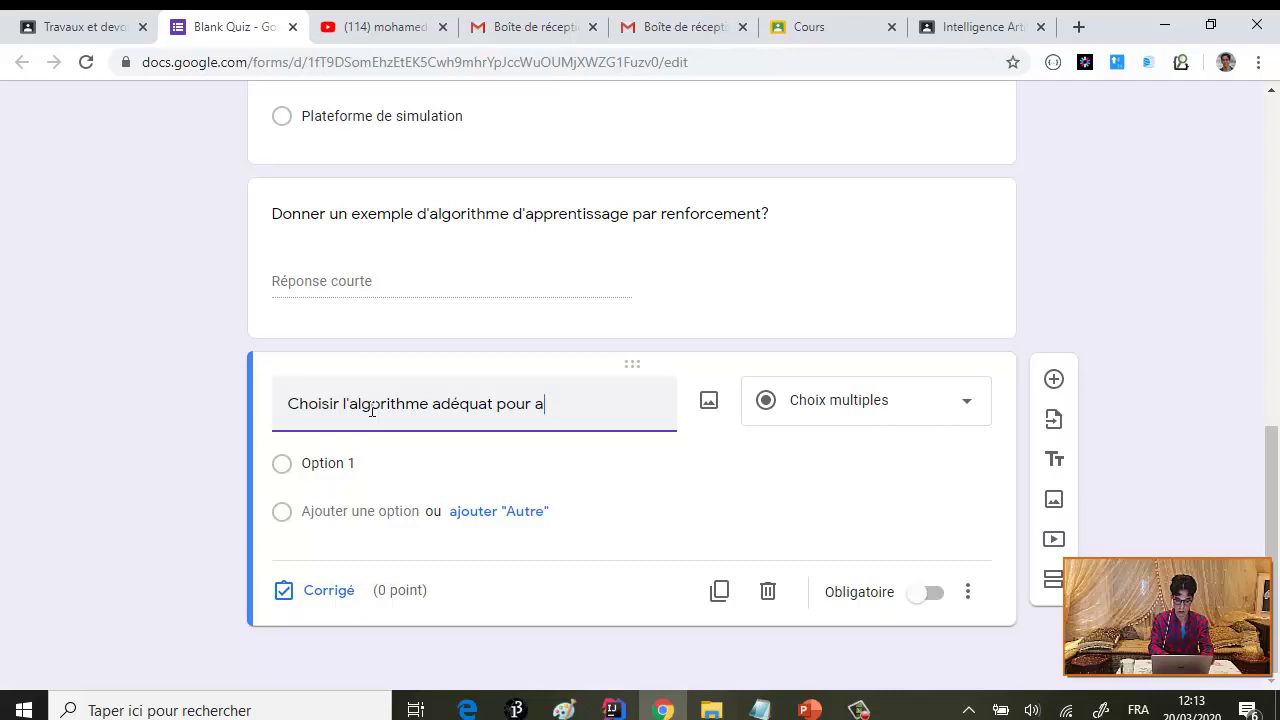
type("at pour a")
key("BackSpace")
type("permettre aux")
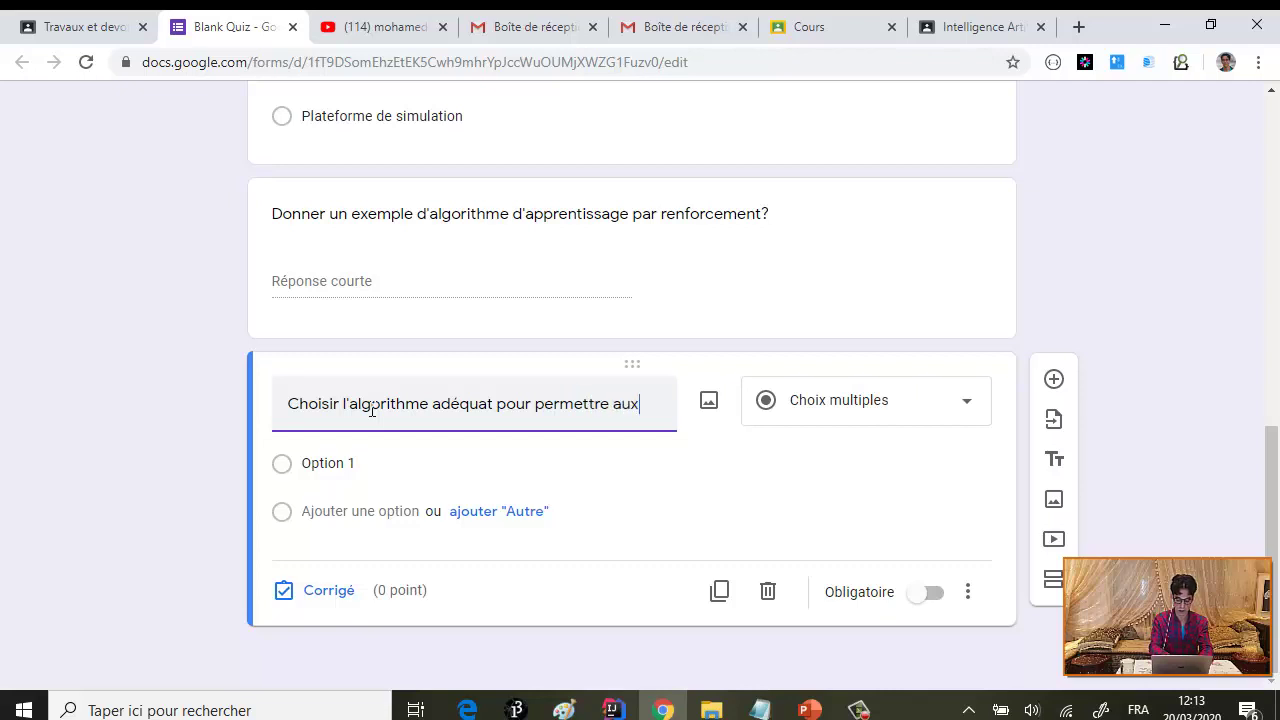
type(" agents d'app")
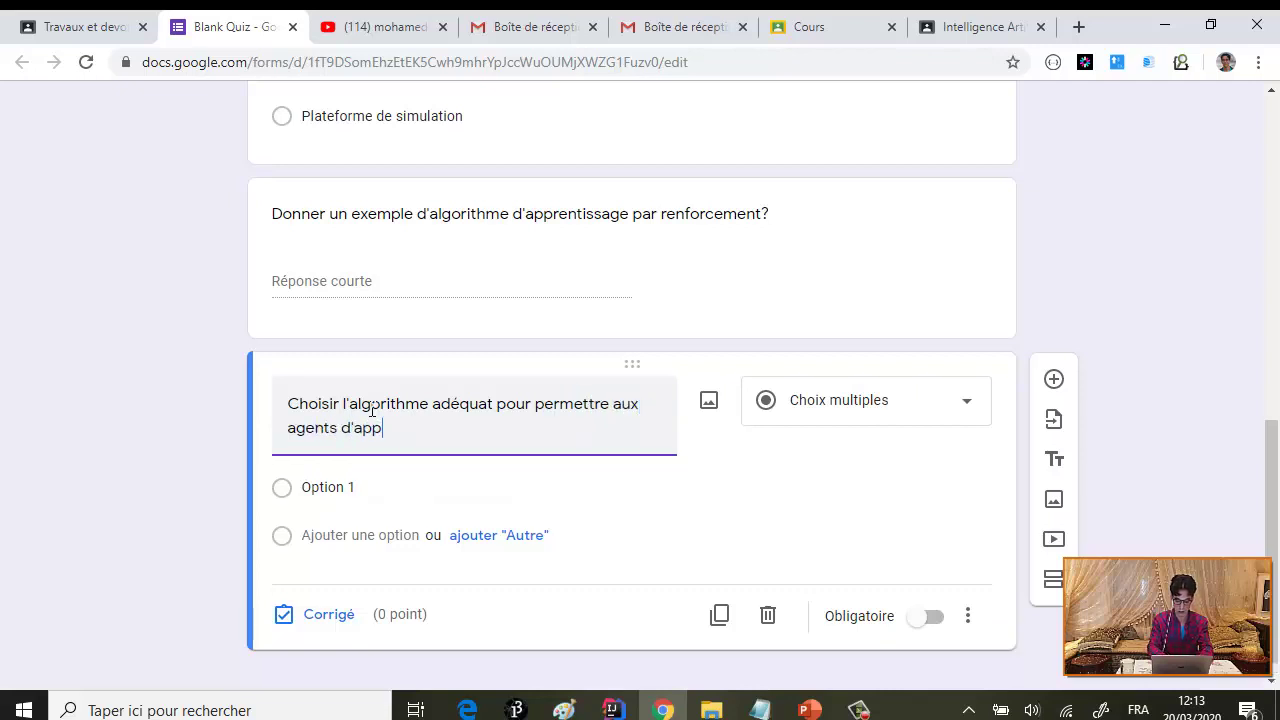
type("rendre par ren")
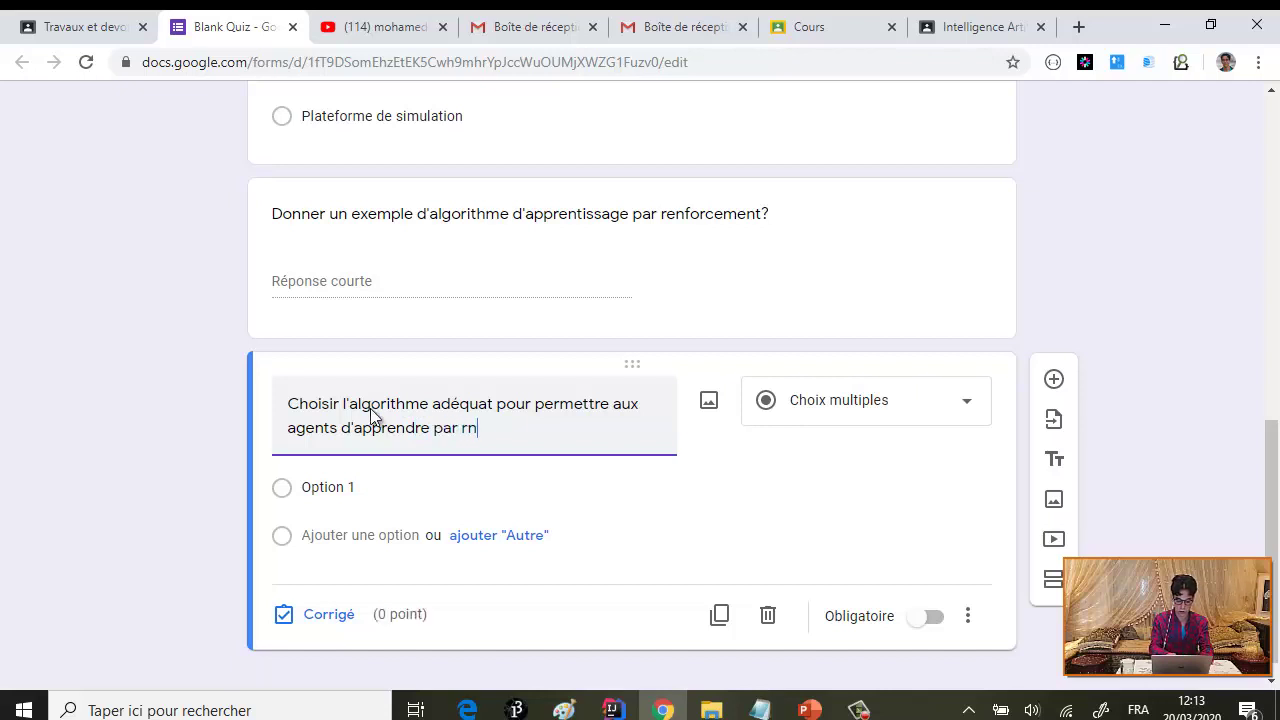
key("BackSpace")
type("enfor")
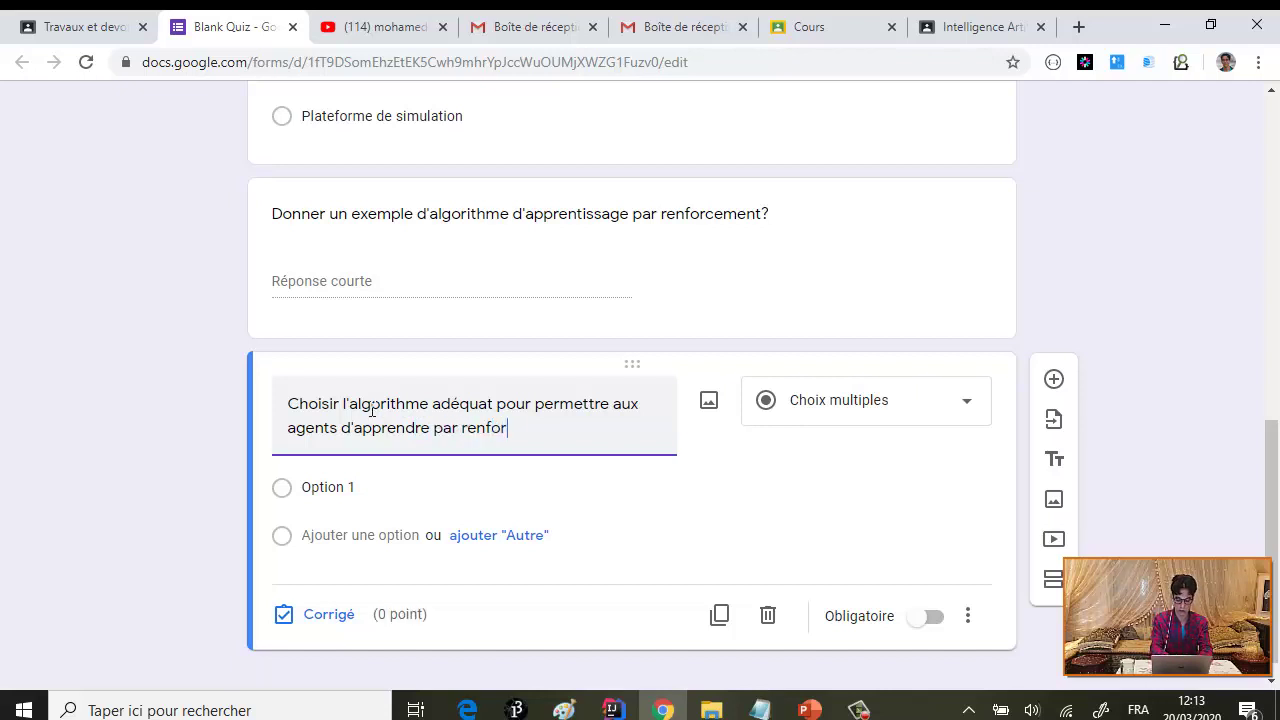
type("cement")
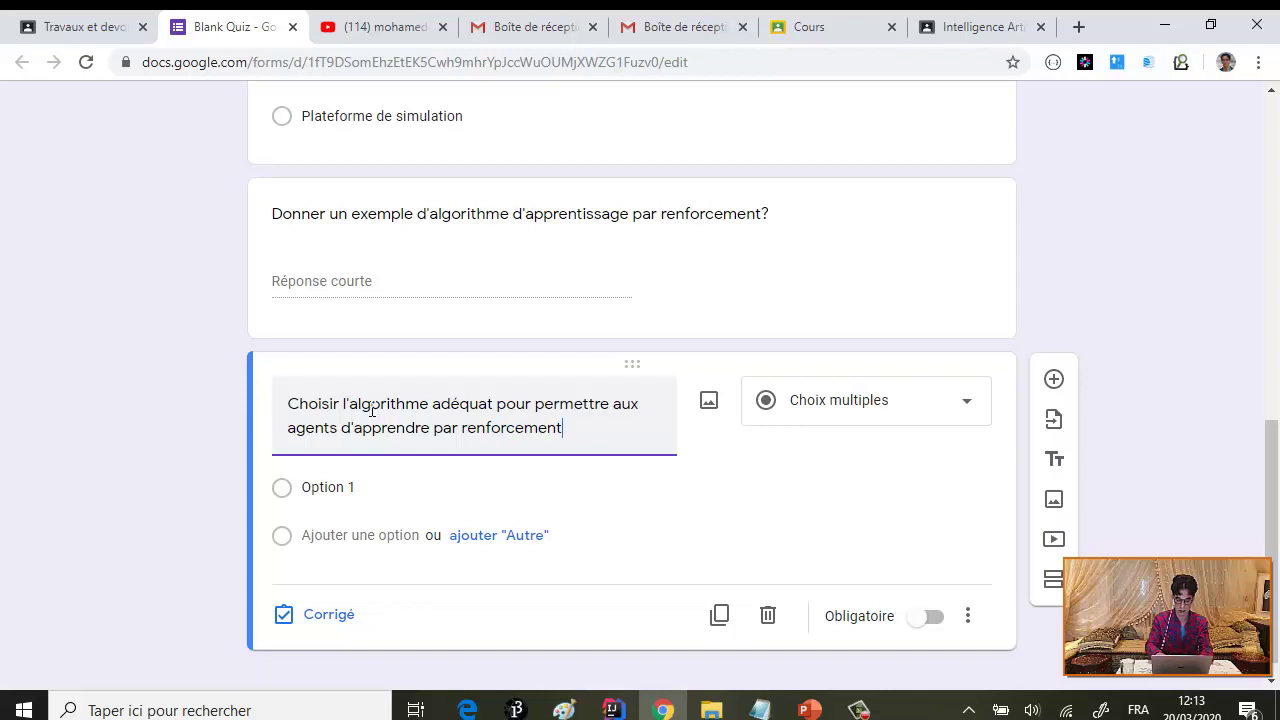
type("?")
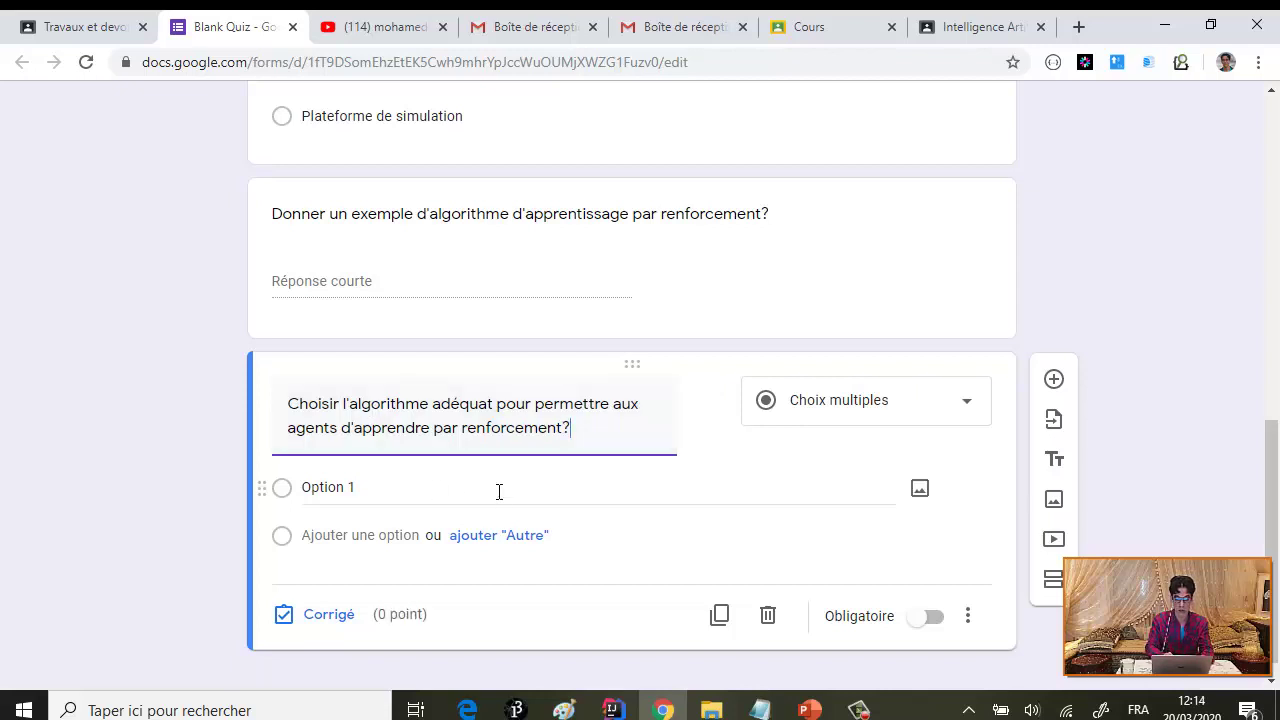
left_click(438, 491)
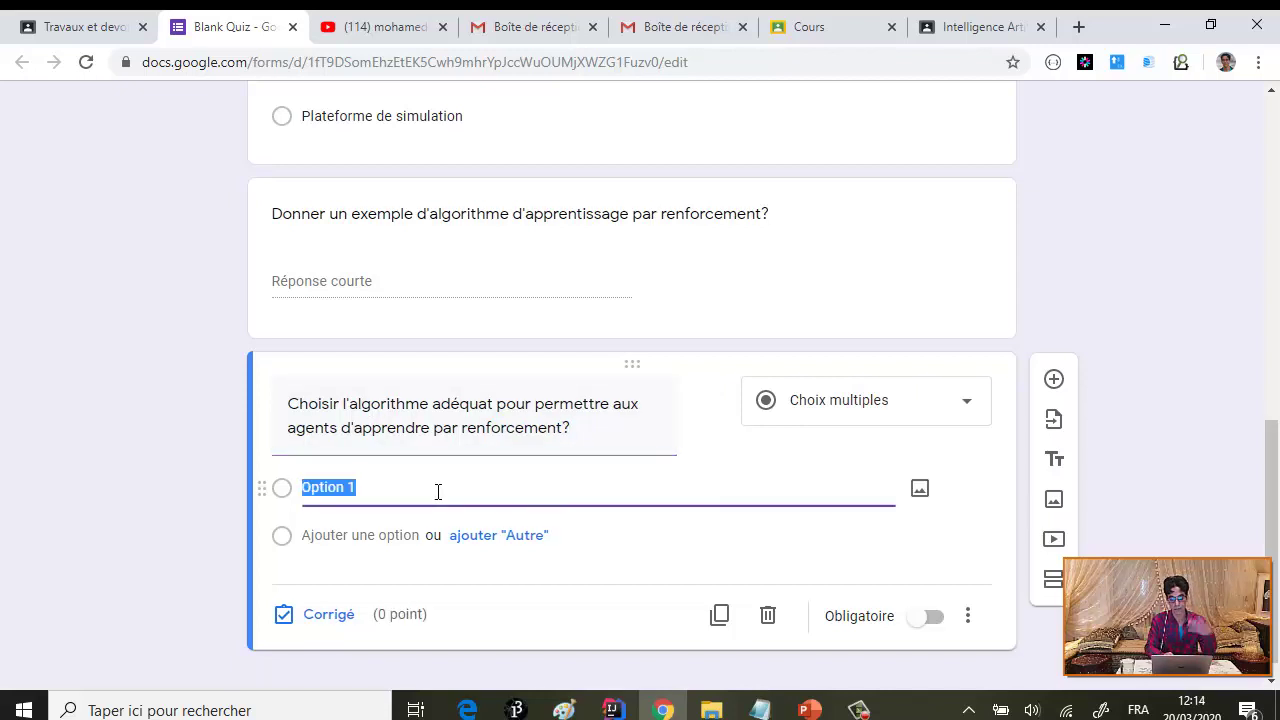
- Turn the question into a dropdown with options QLearning, A* and ANT
left_click(968, 410)
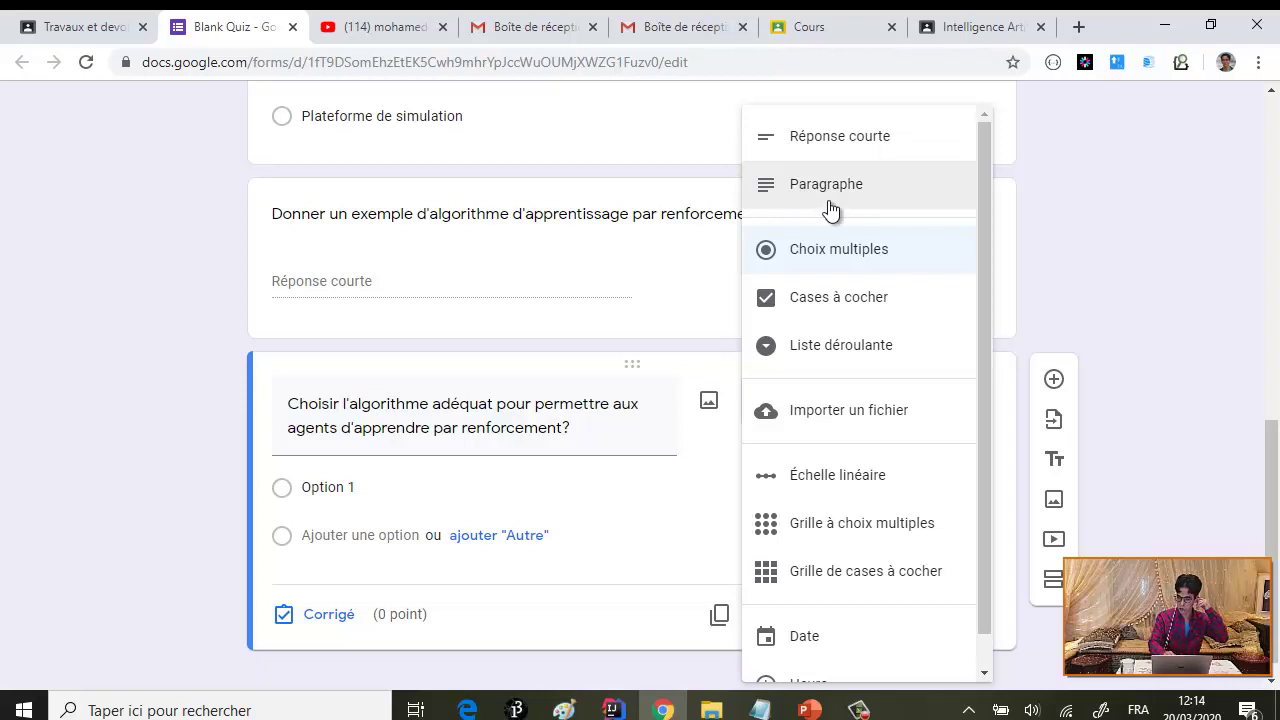
left_click(847, 344)
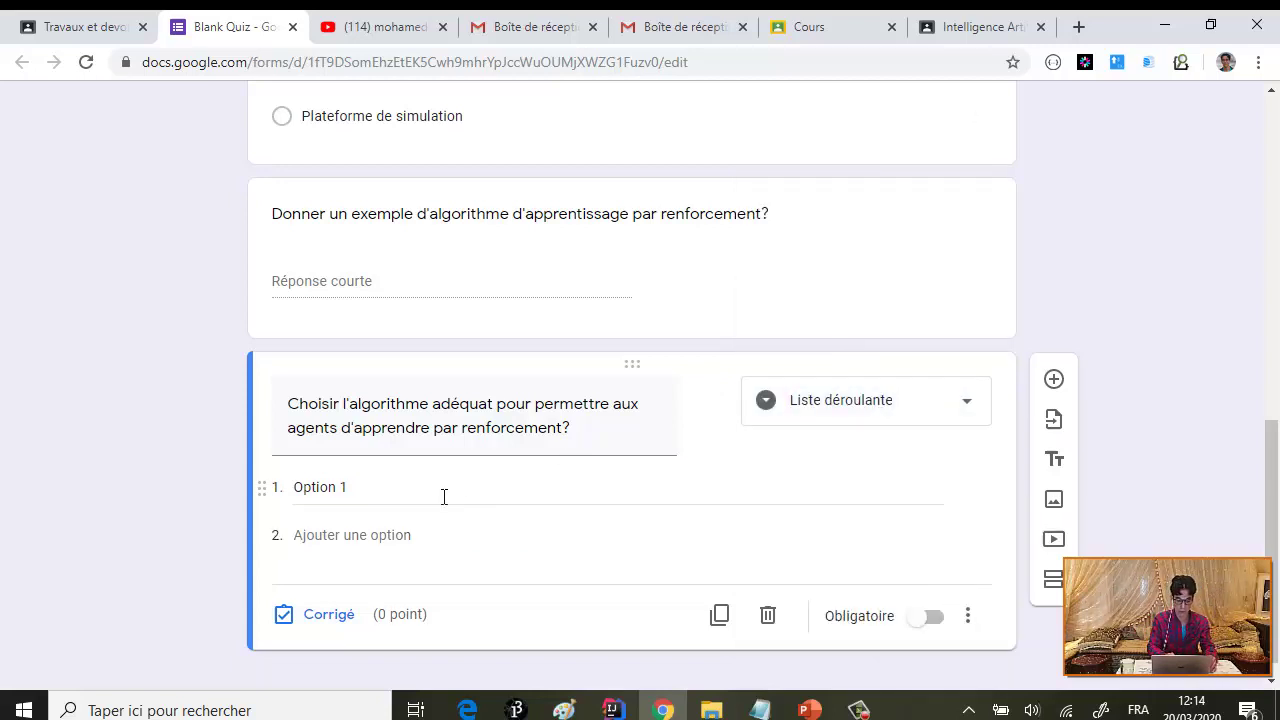
left_click(375, 488)
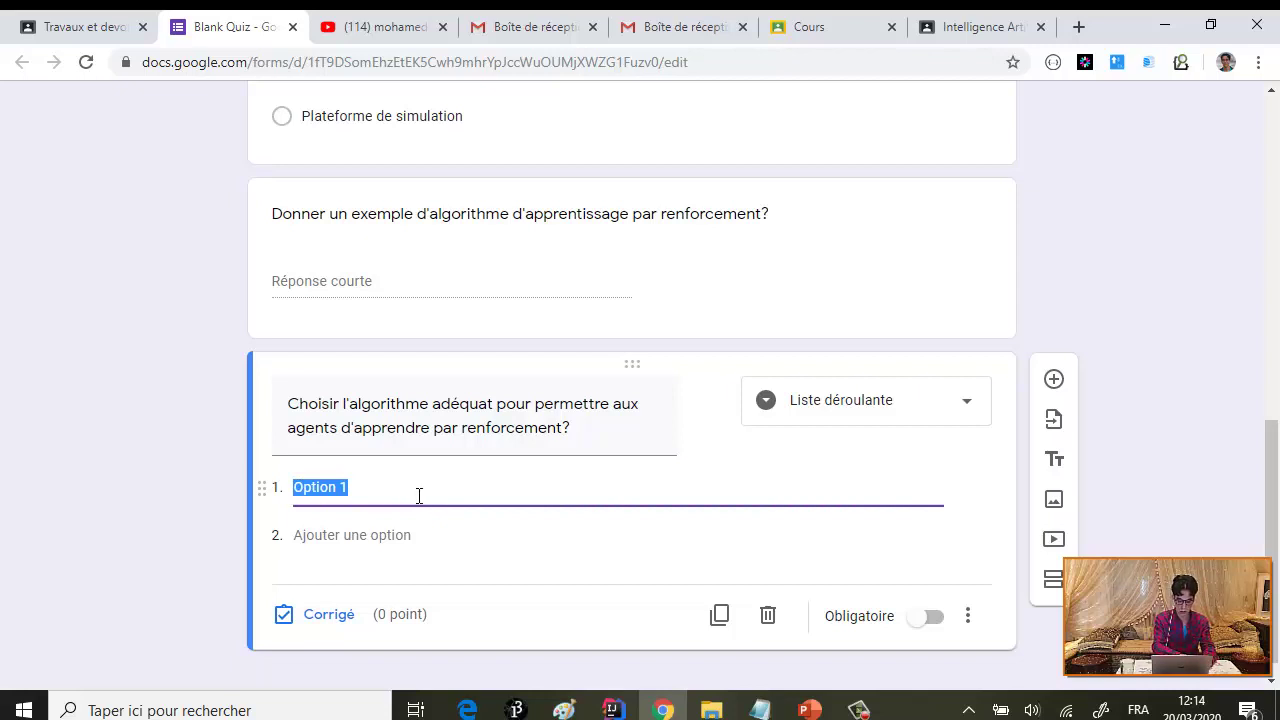
type("QLe")
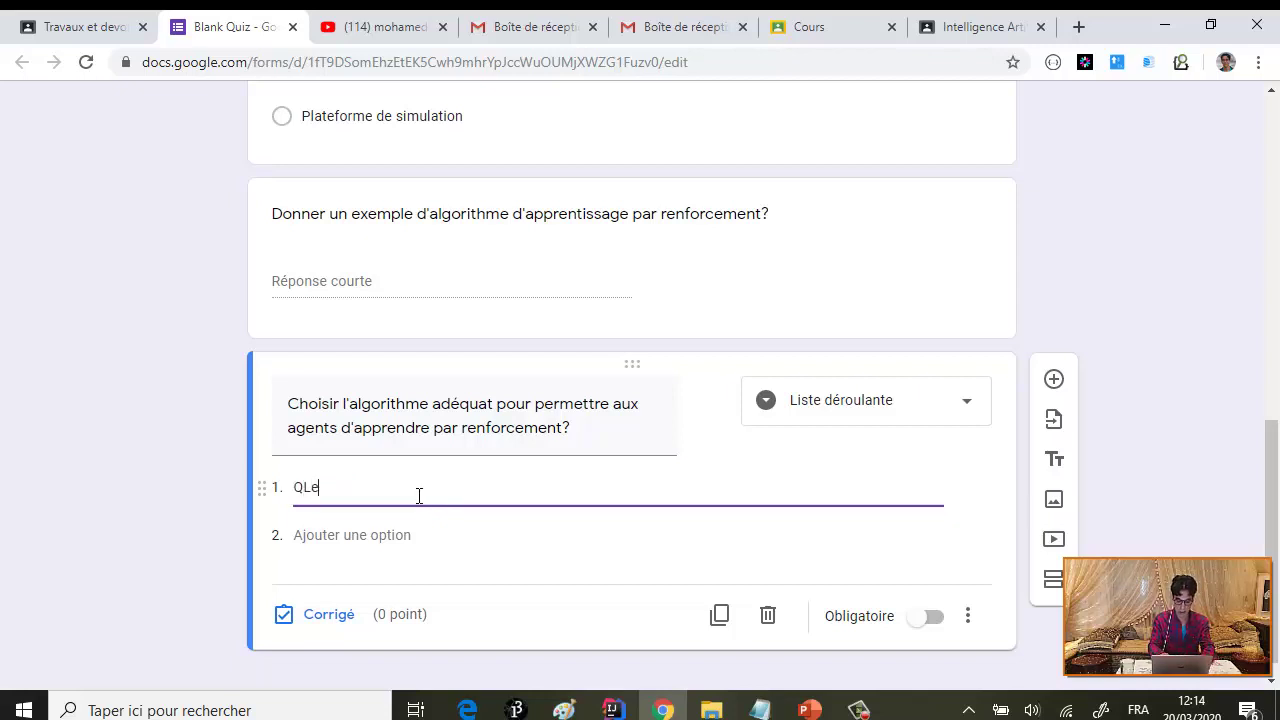
type("arning")
key("Return")
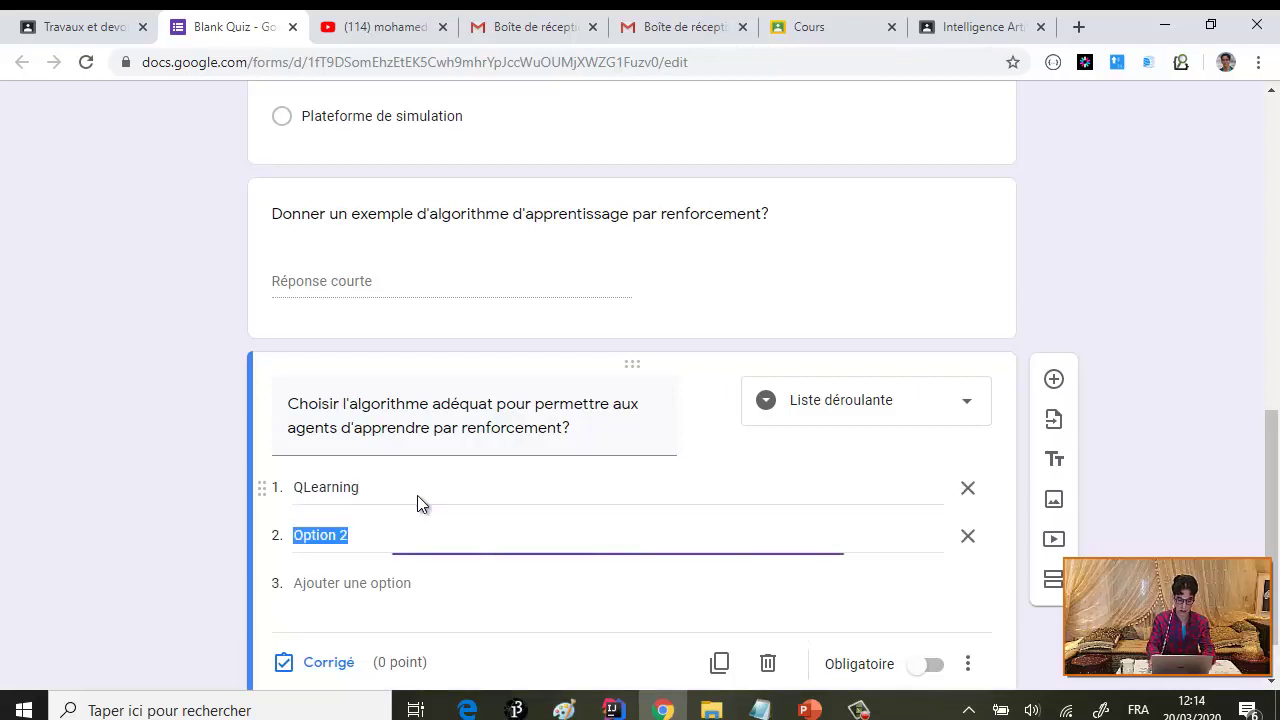
type("A*")
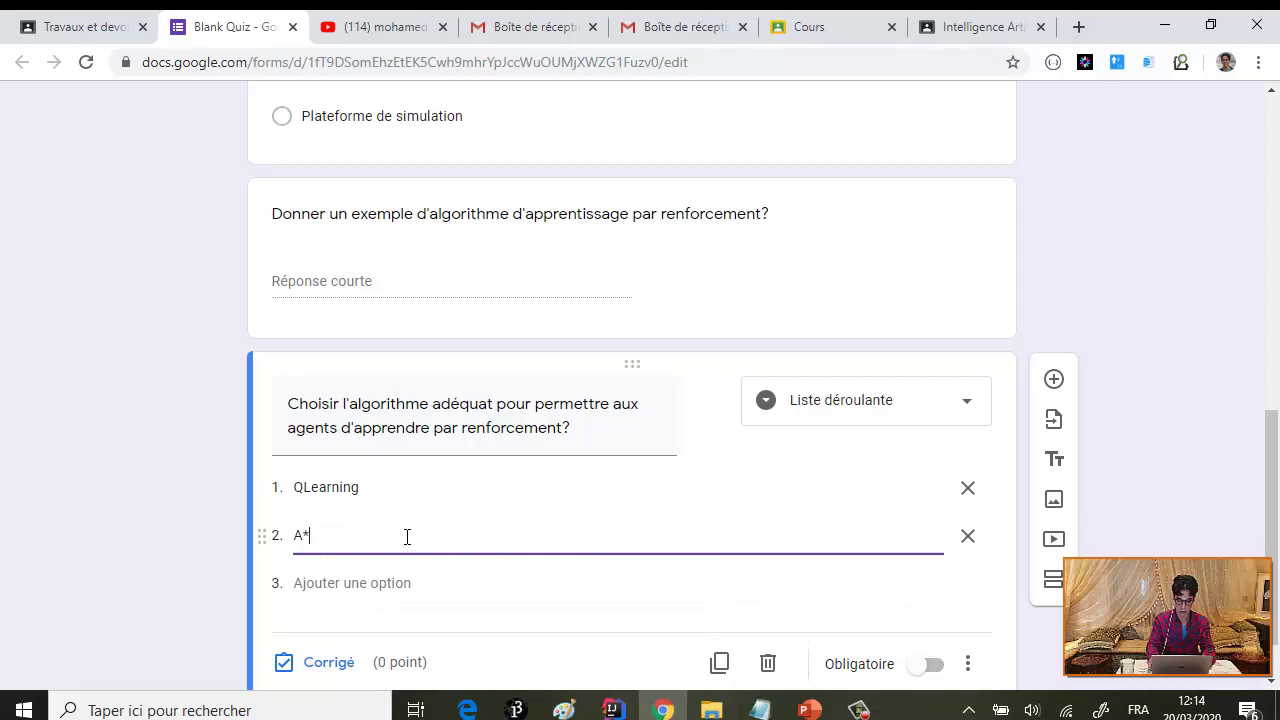
key("Return")
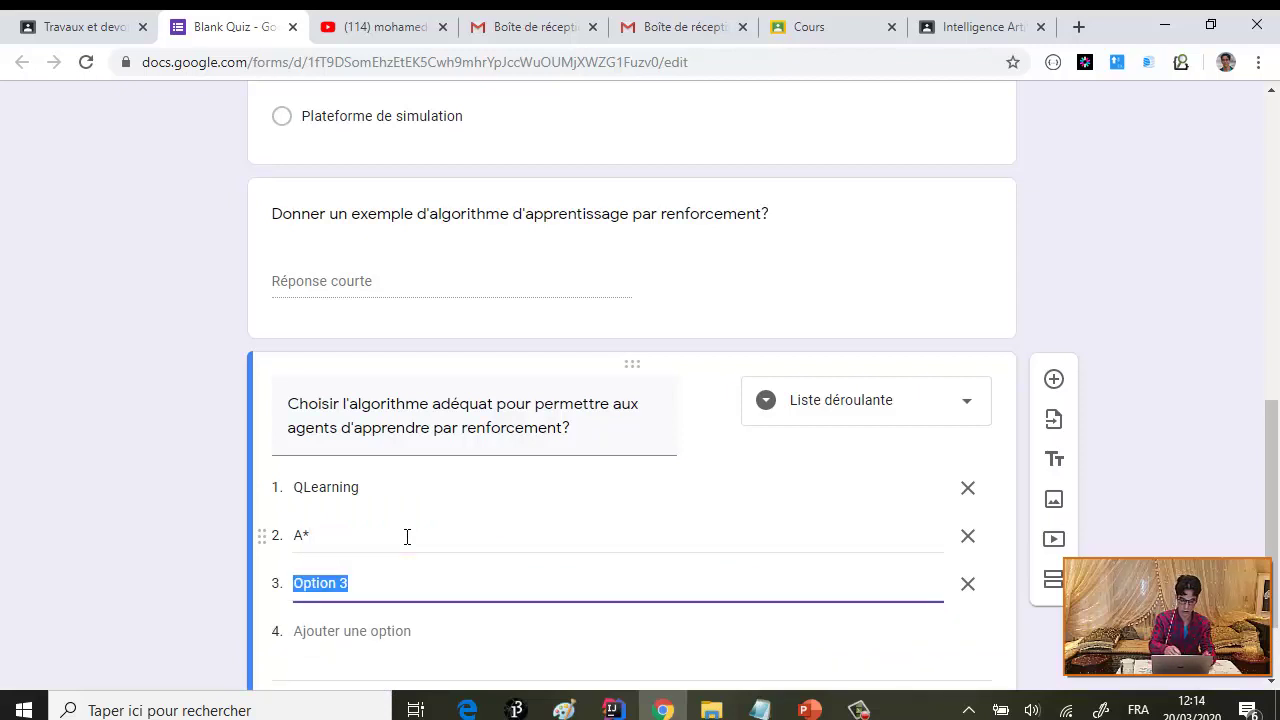
type("A")
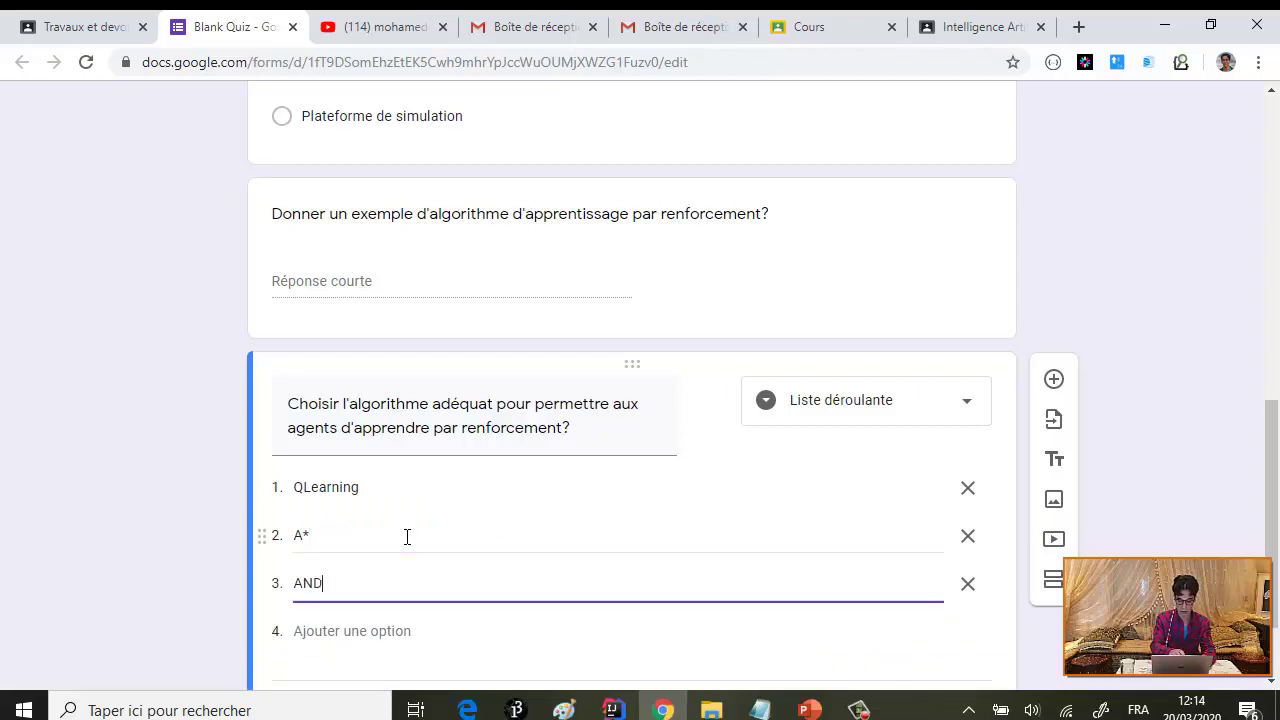
type("NT")
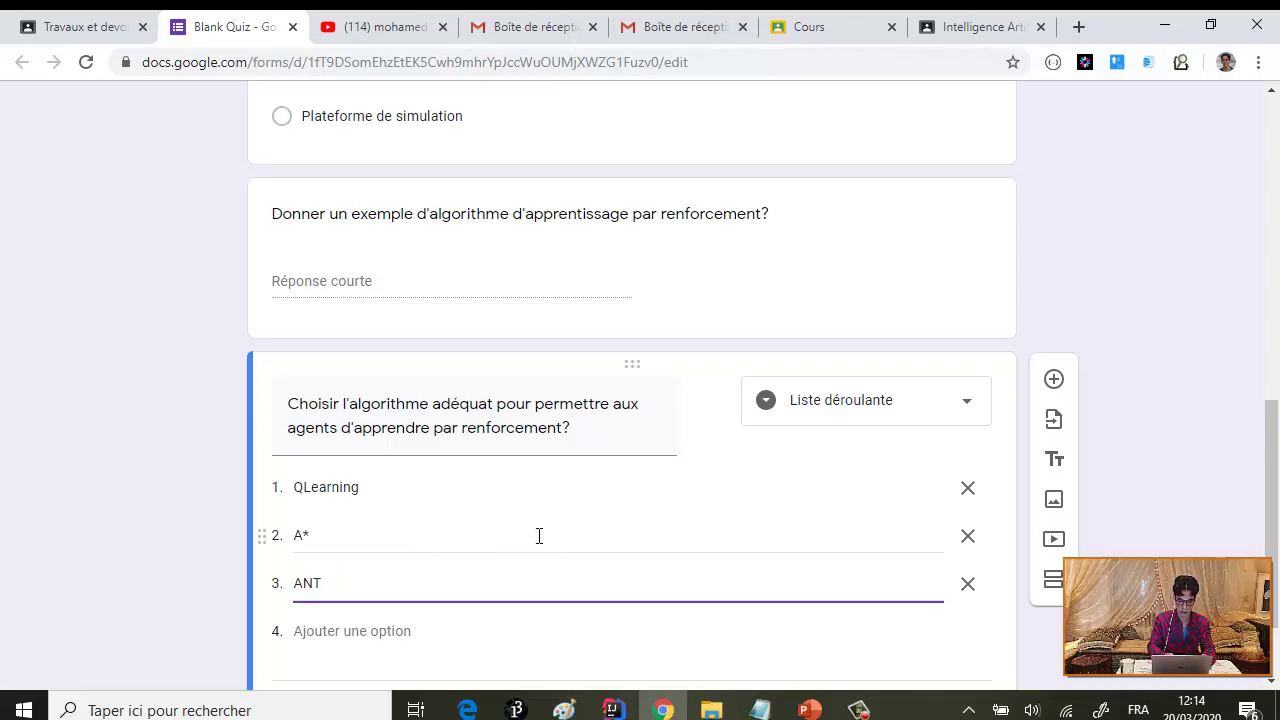
- Add options A2 and Q1, and move A2 to the top of the list
scroll(503, 480, "down", 2)
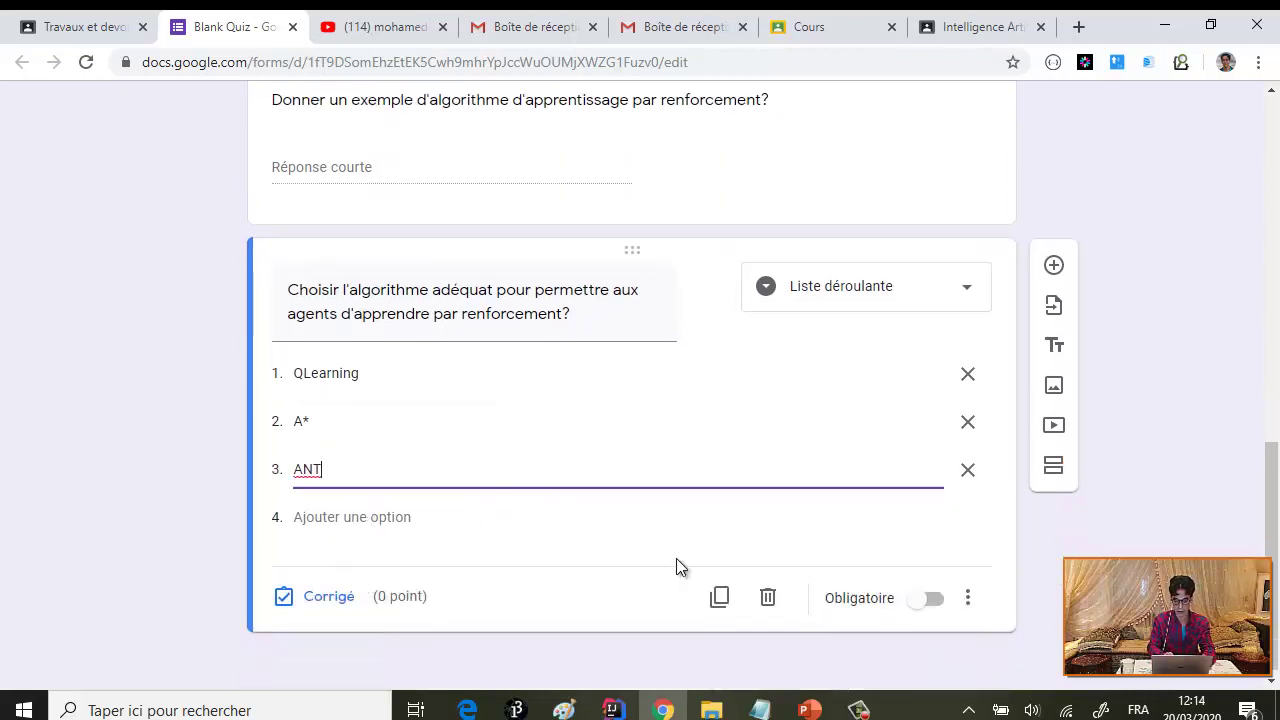
left_click(378, 516)
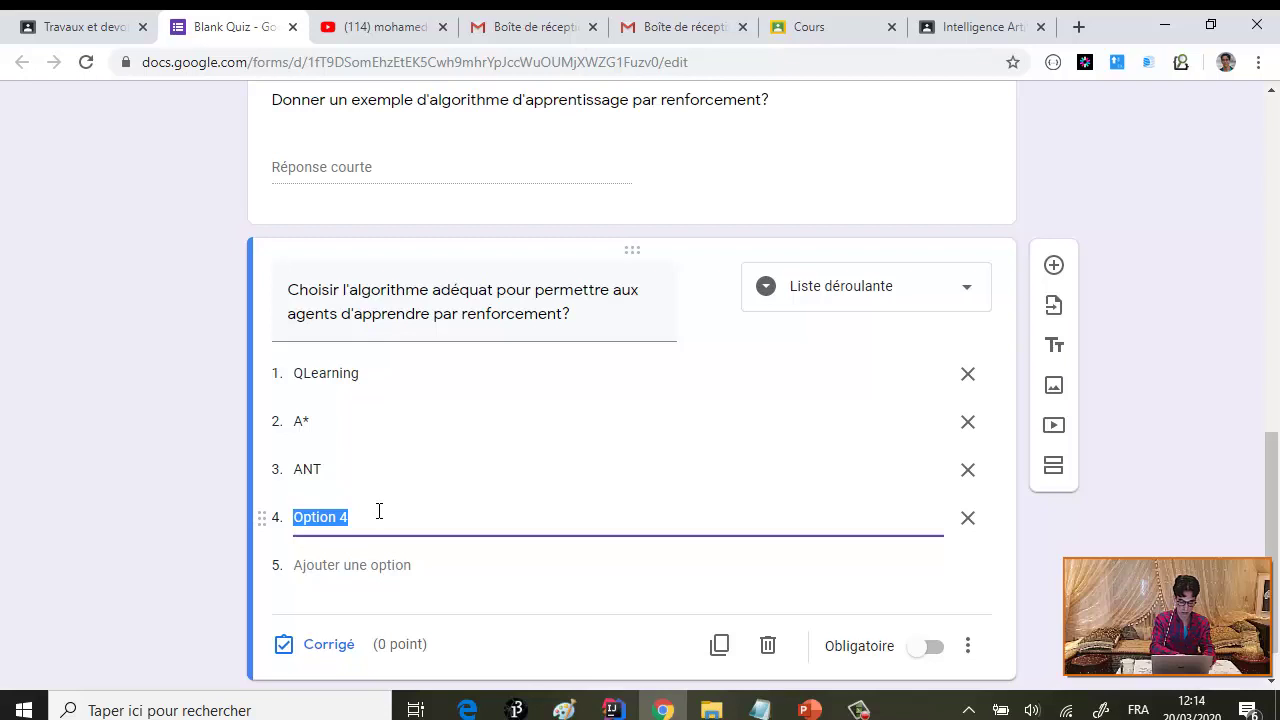
type("A2")
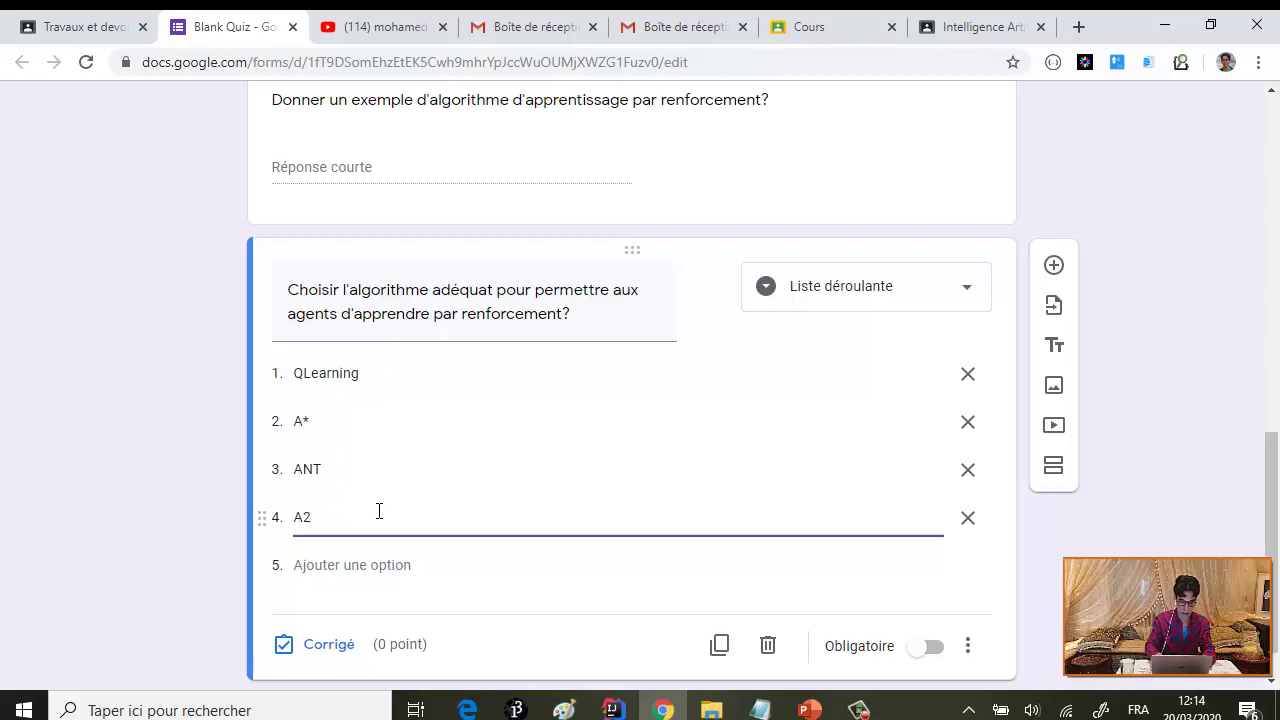
key("Return")
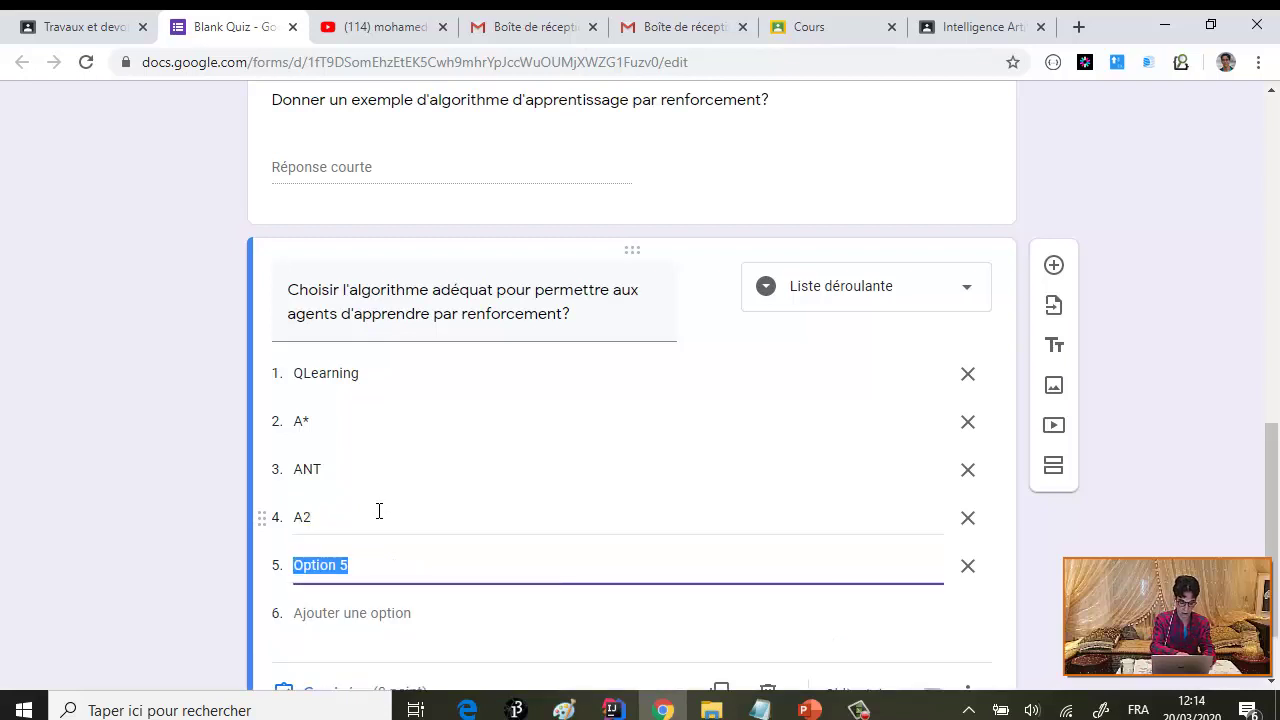
type("Q1")
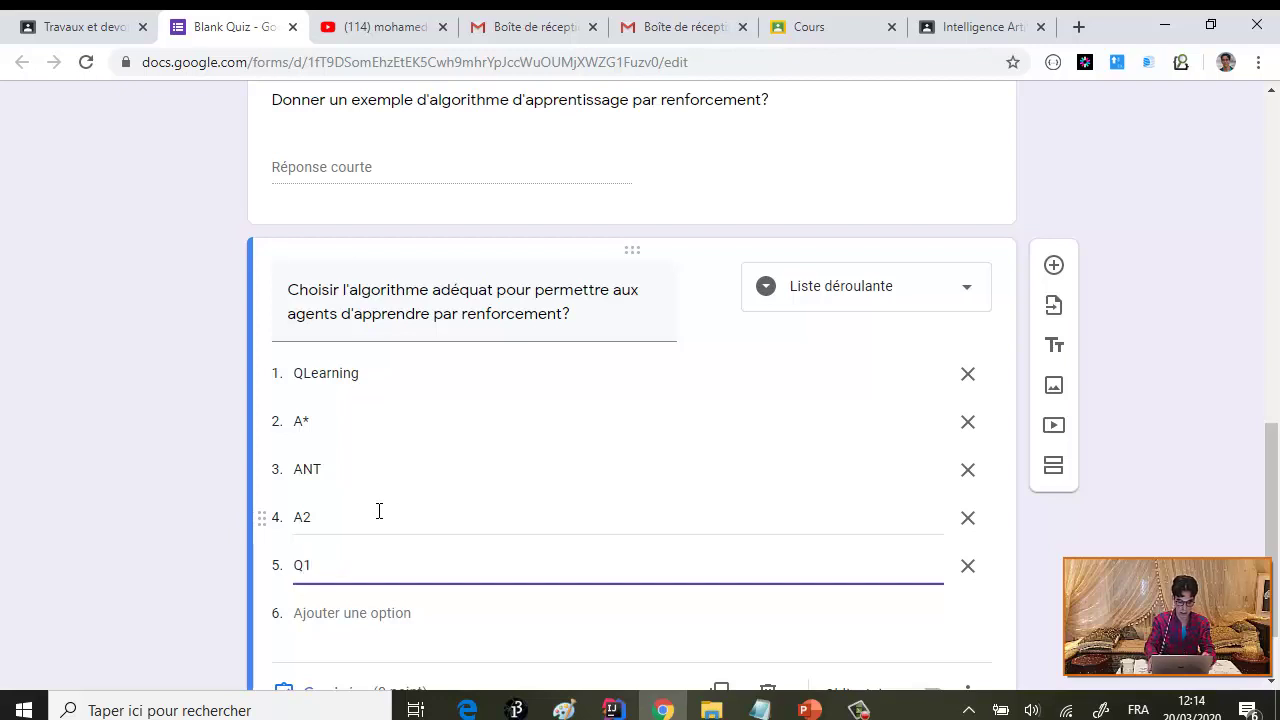
left_click_drag(262, 517, 297, 491)
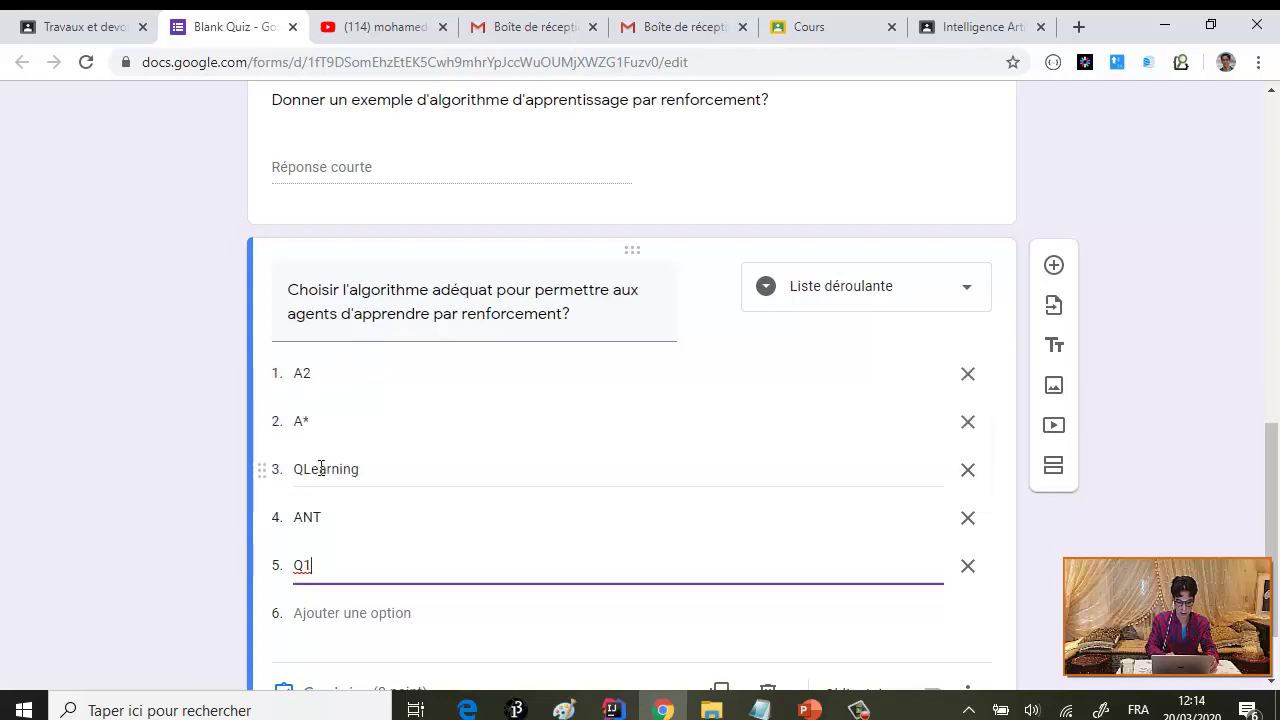
scroll(489, 600, "down", 1)
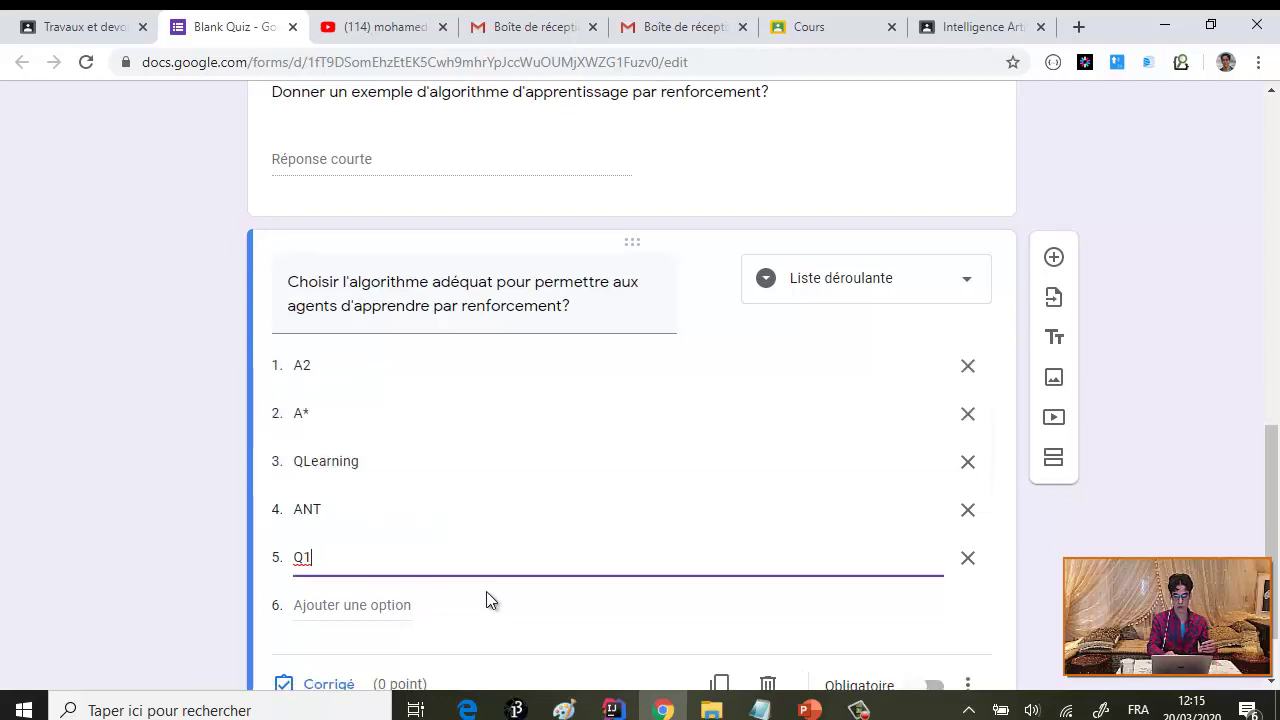
left_click(338, 592)
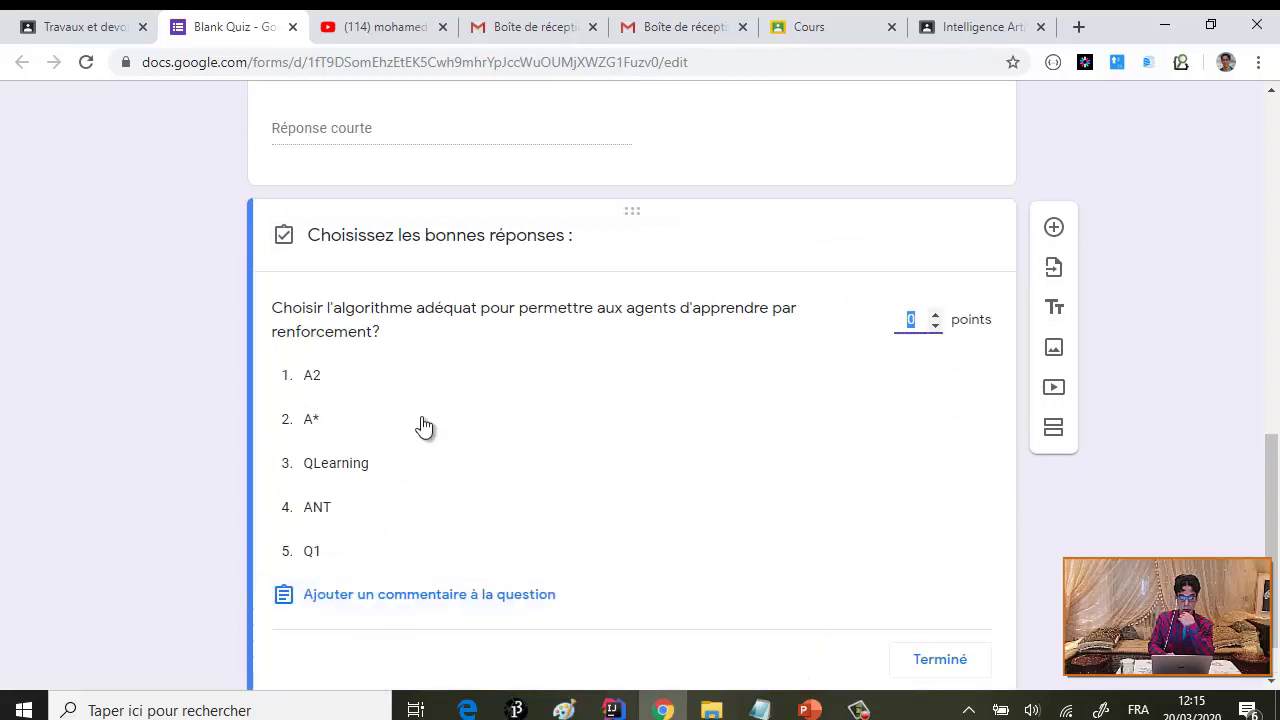
left_click(363, 474)
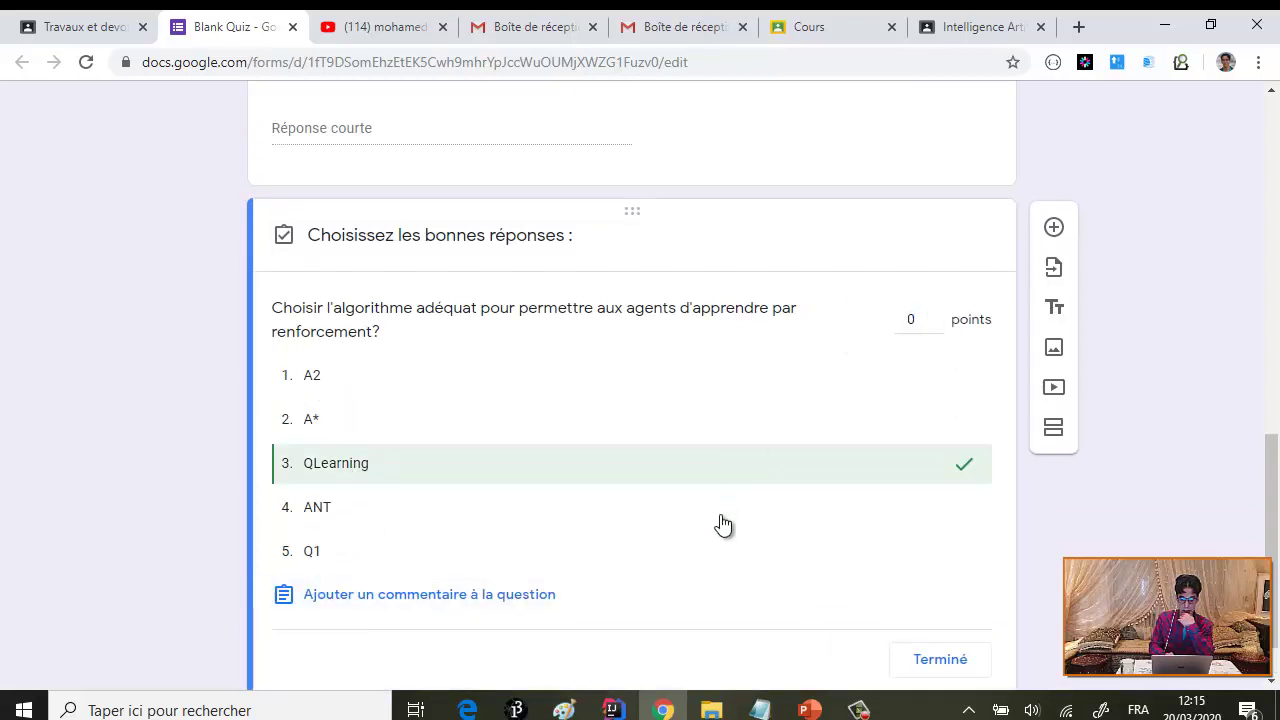
left_click(948, 661)
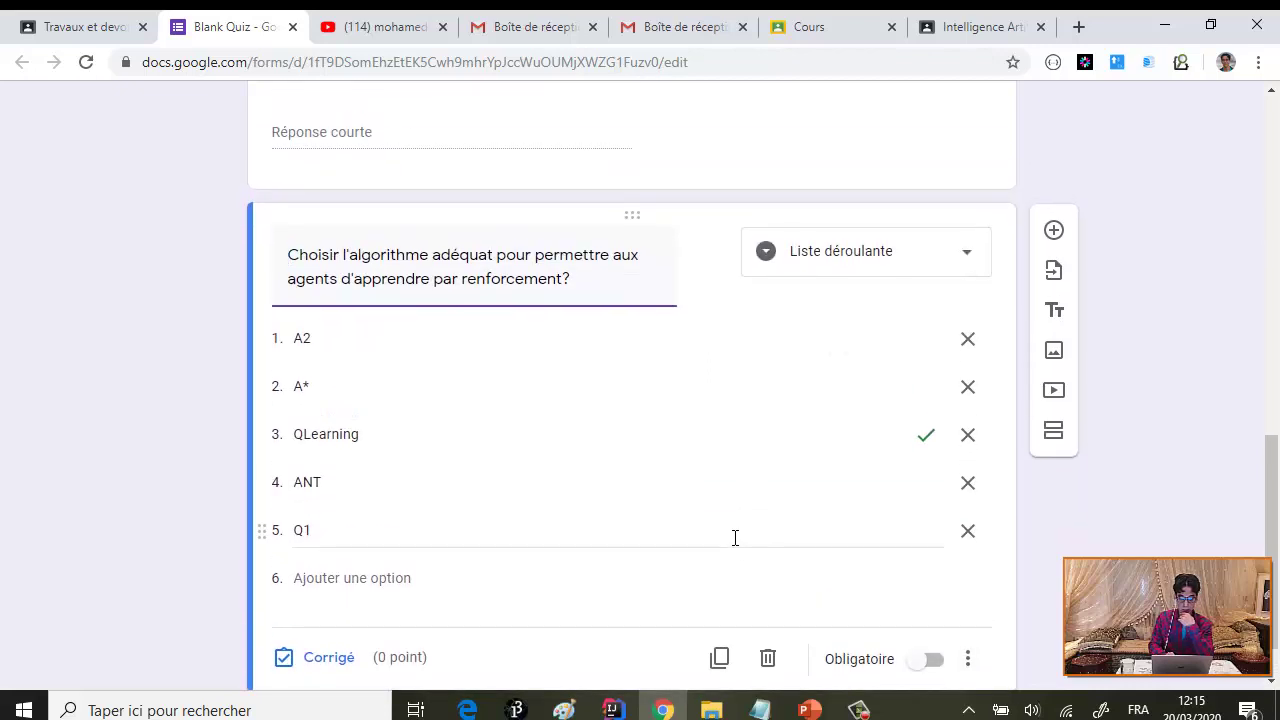
scroll(735, 538, "up", 4)
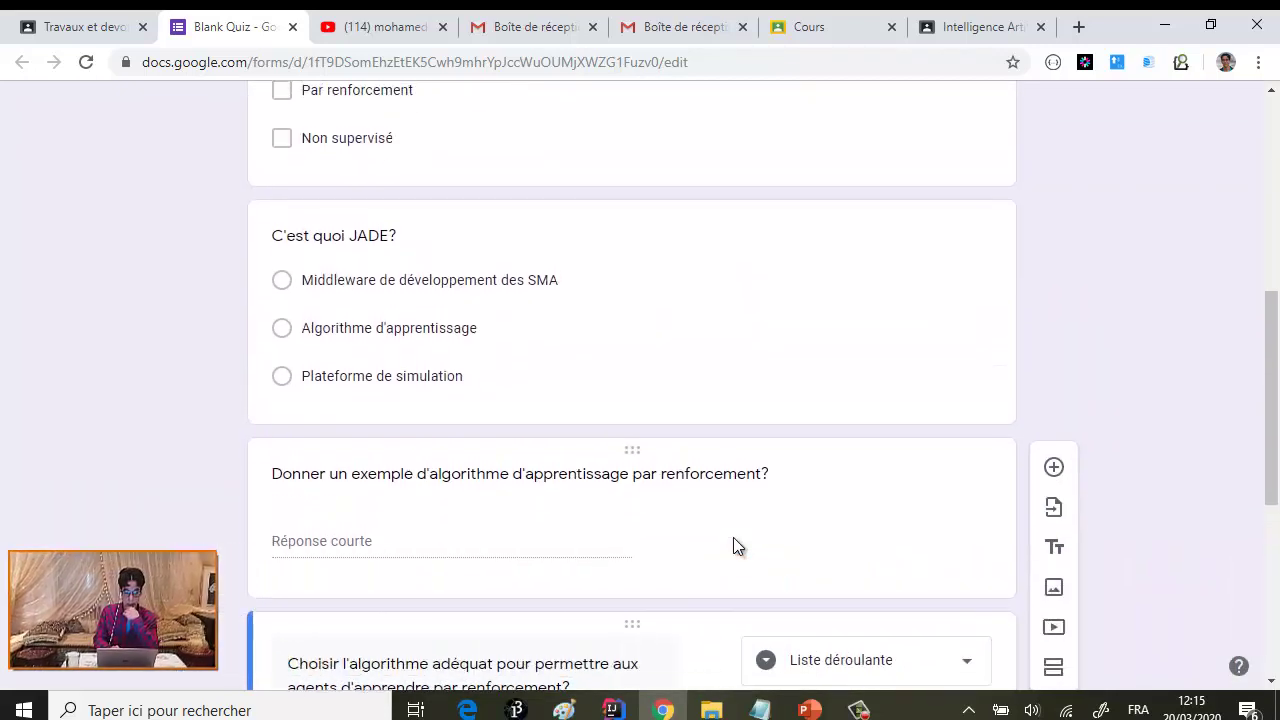
scroll(733, 537, "up", 5)
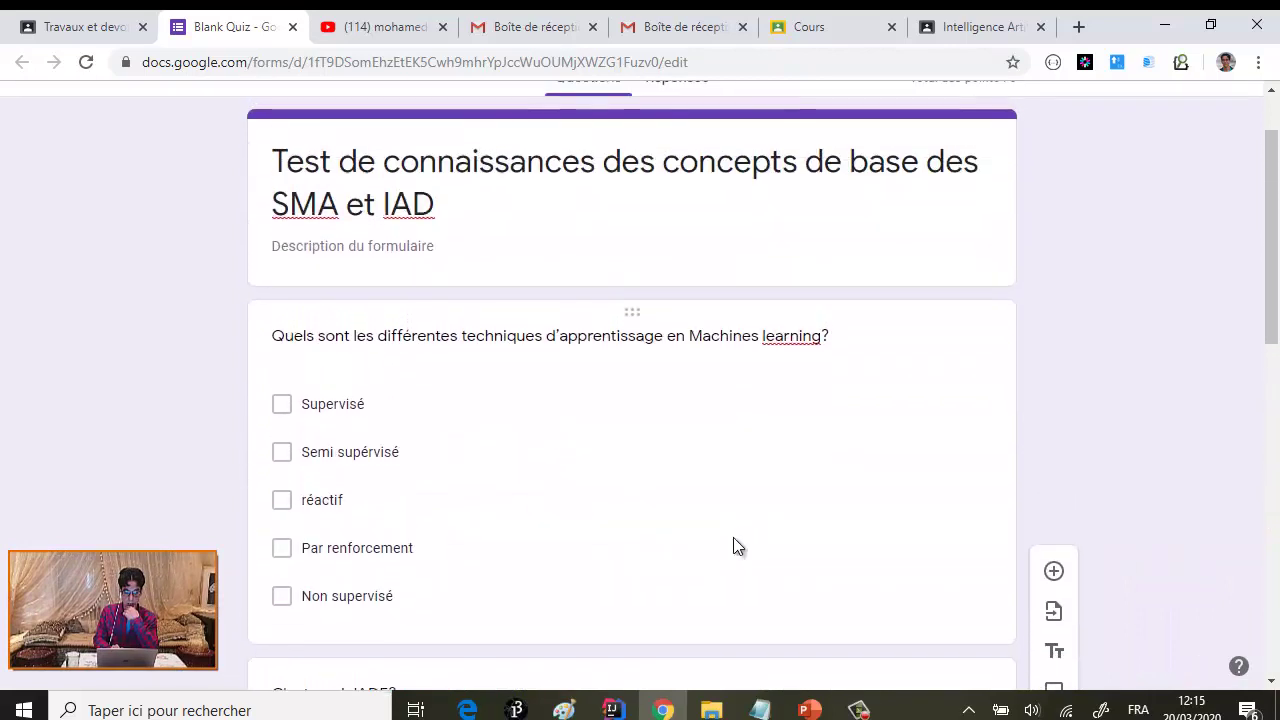
scroll(733, 540, "down", 1)
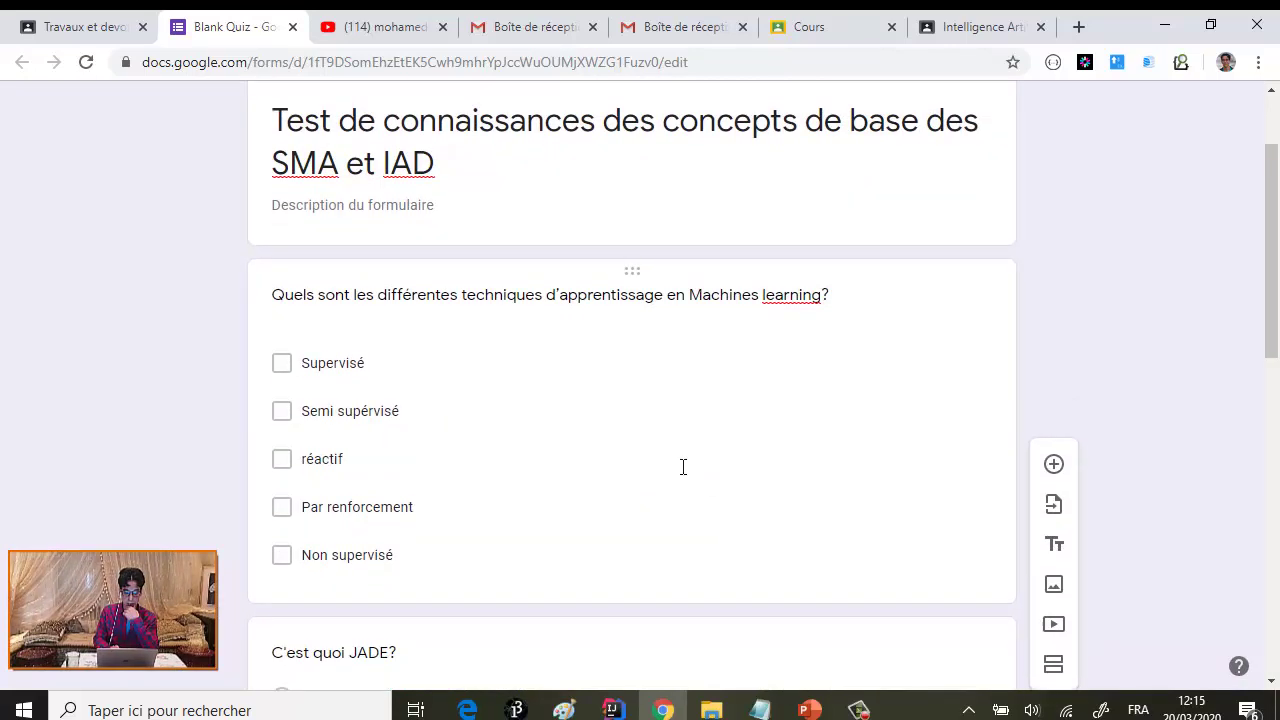
scroll(683, 467, "down", 9)
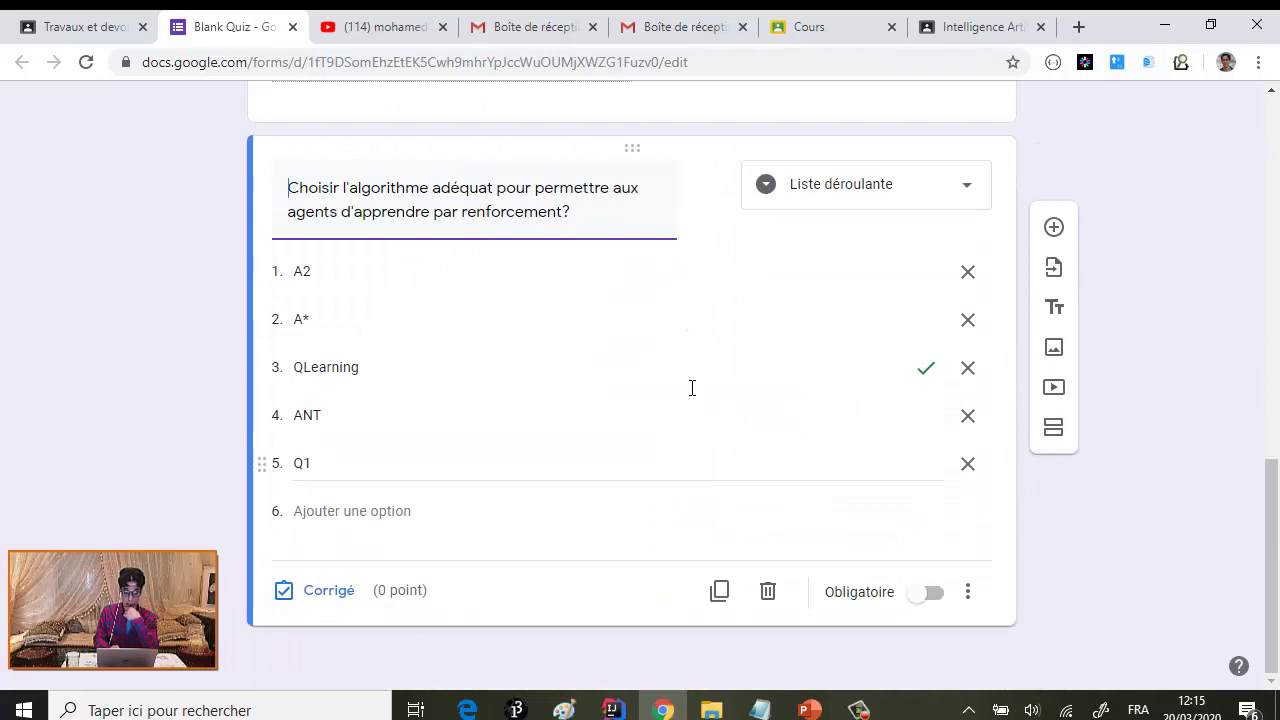
scroll(697, 350, "up", 10)
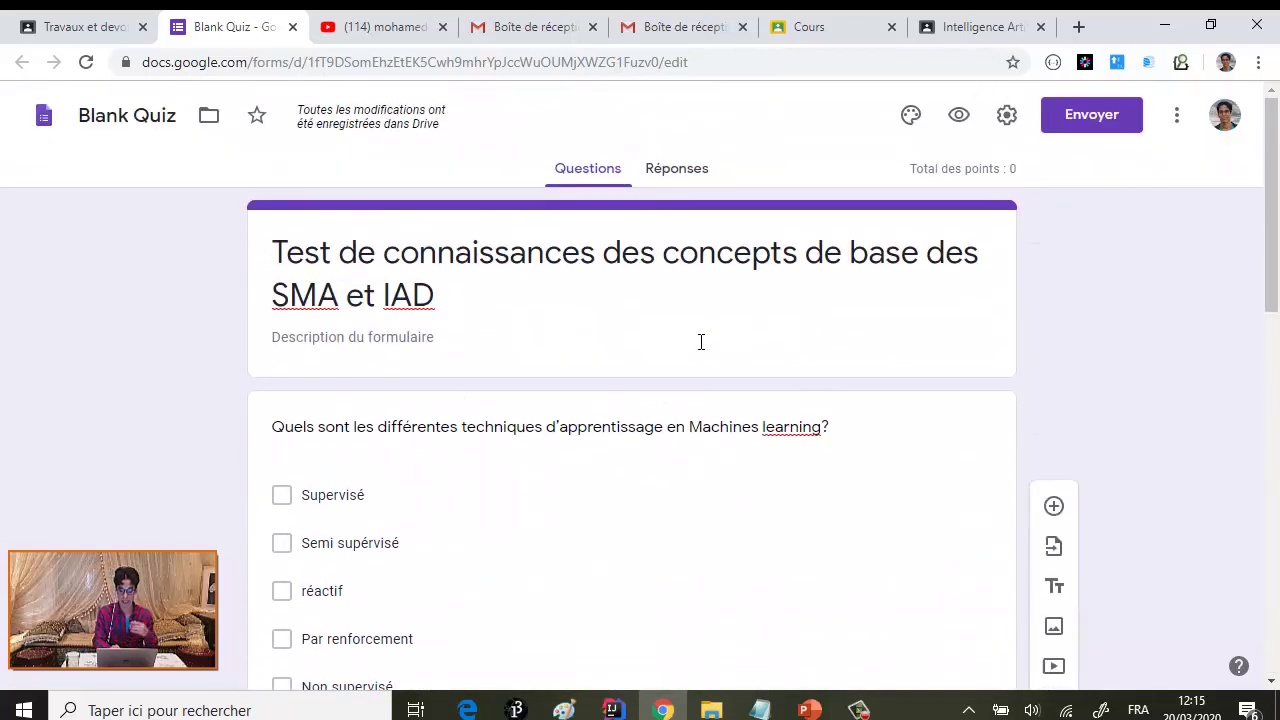
scroll(700, 342, "down", 2)
scroll(700, 342, "up", 2)
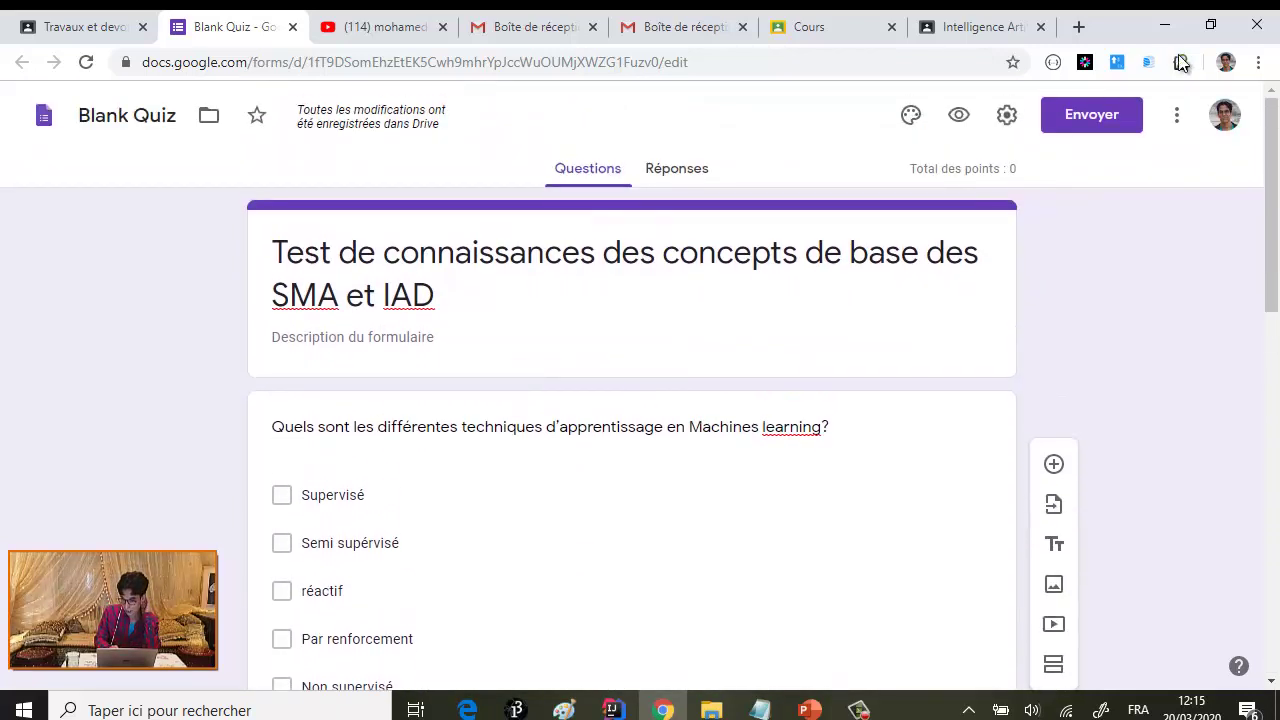
- E-mail the quiz to the contact picked from the address suggestions
left_click(1093, 115)
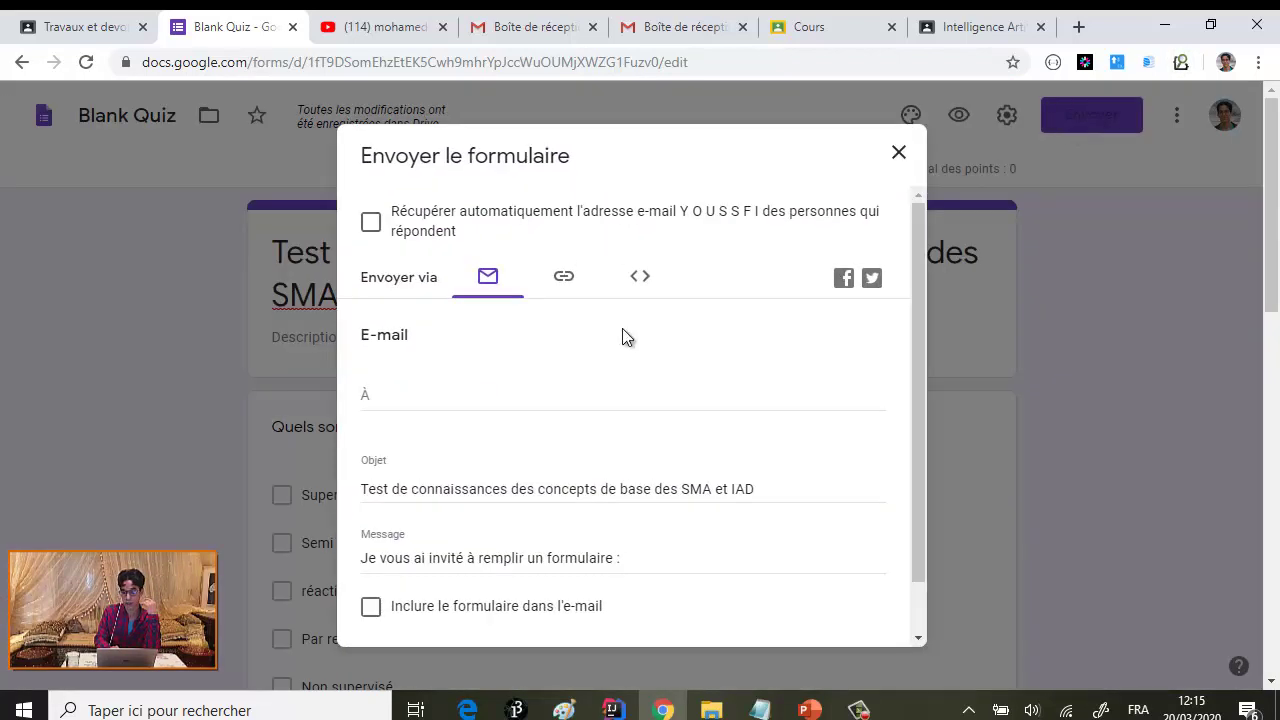
left_click(409, 393)
type("med@")
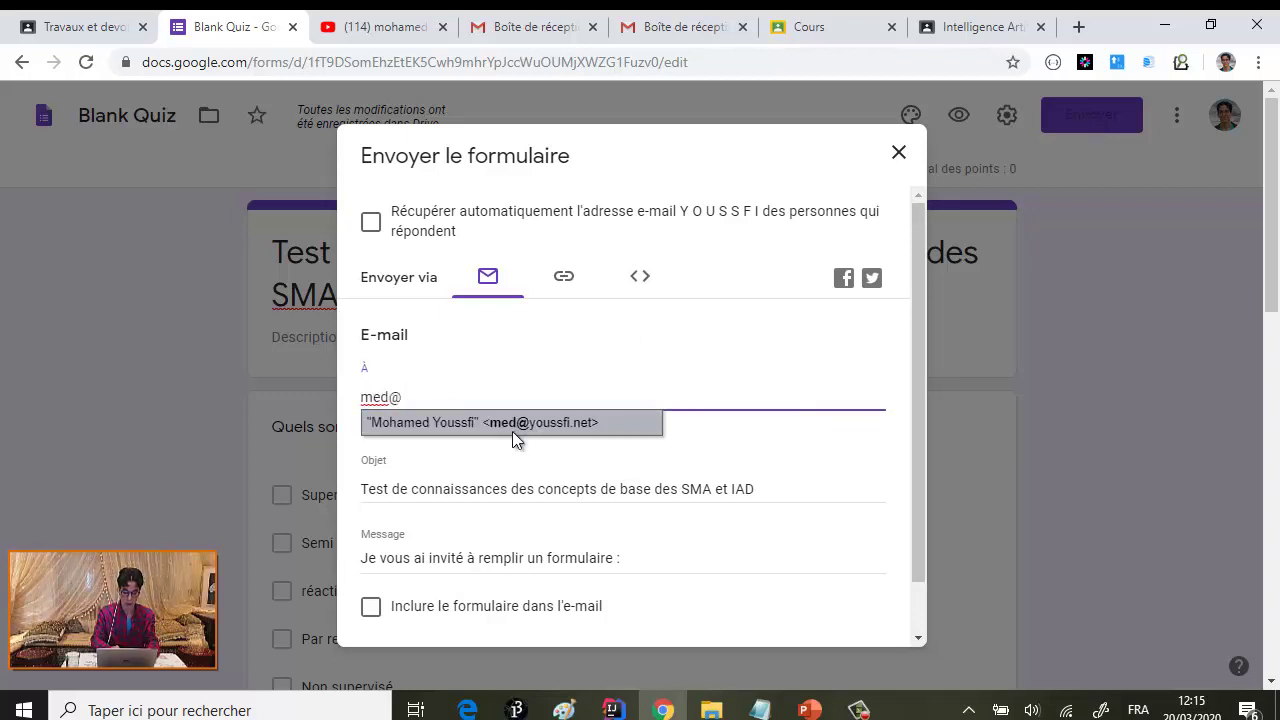
left_click(512, 428)
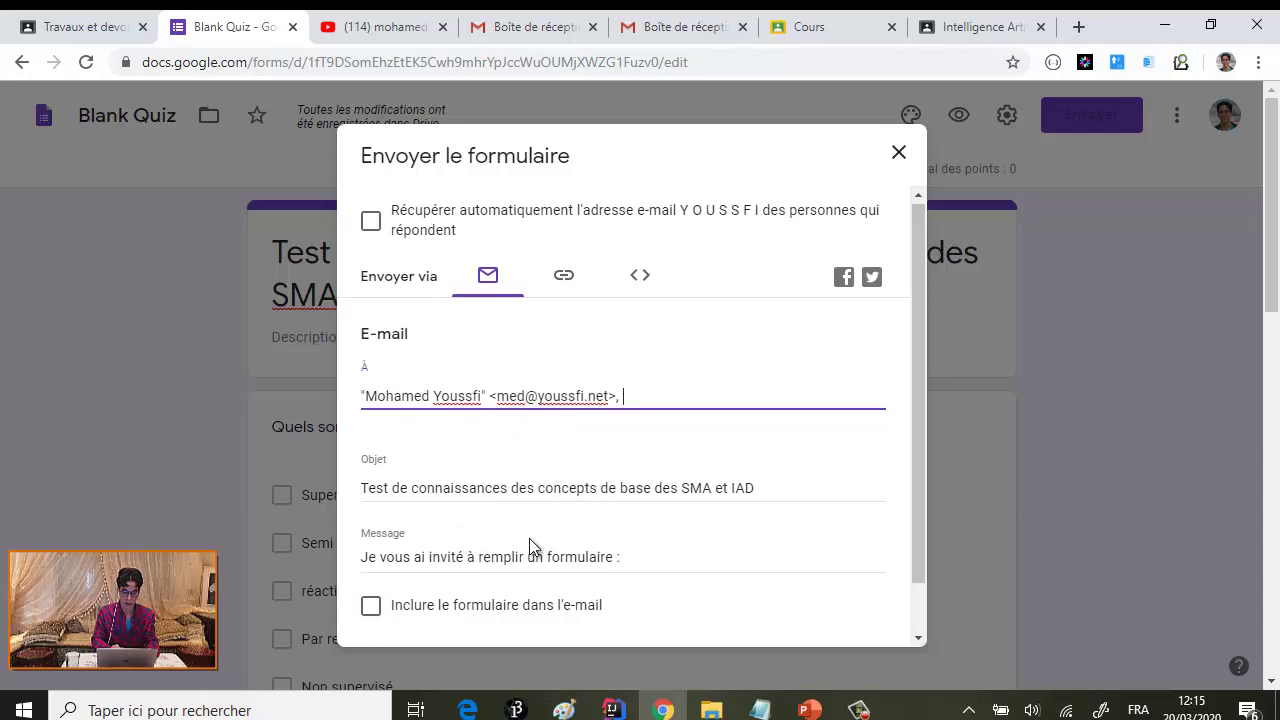
scroll(529, 538, "down", 1)
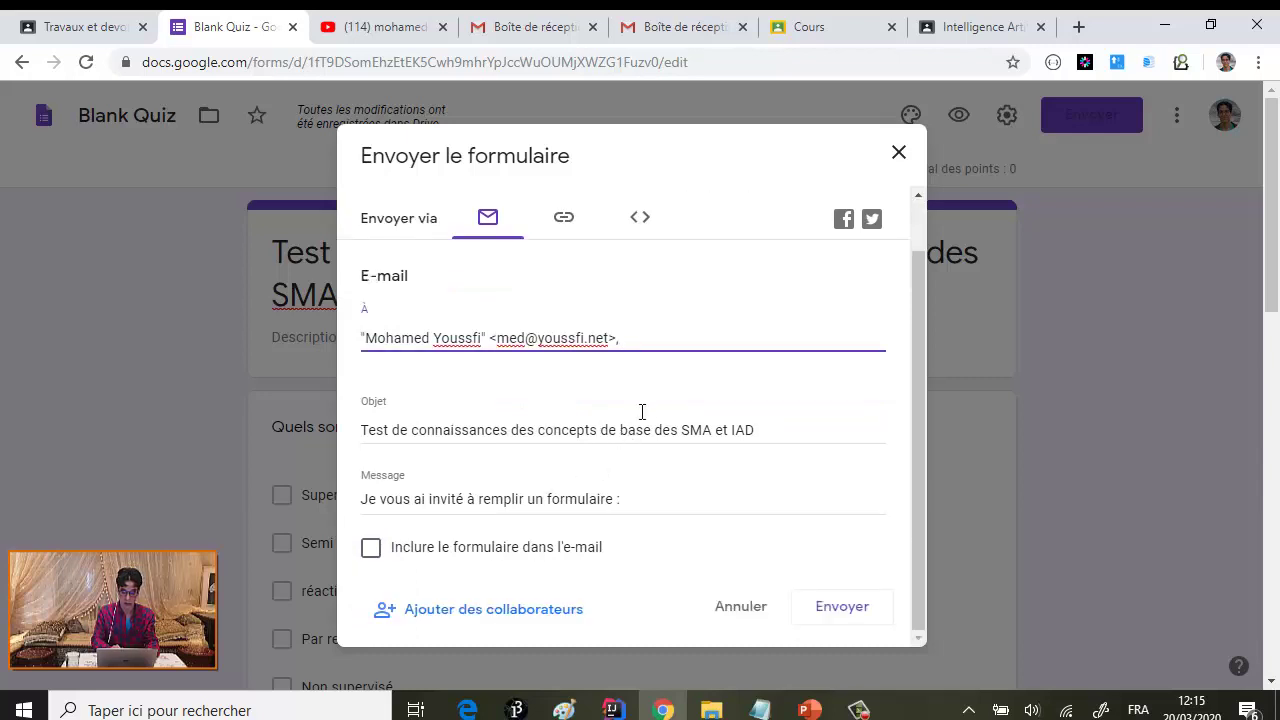
left_click(842, 612)
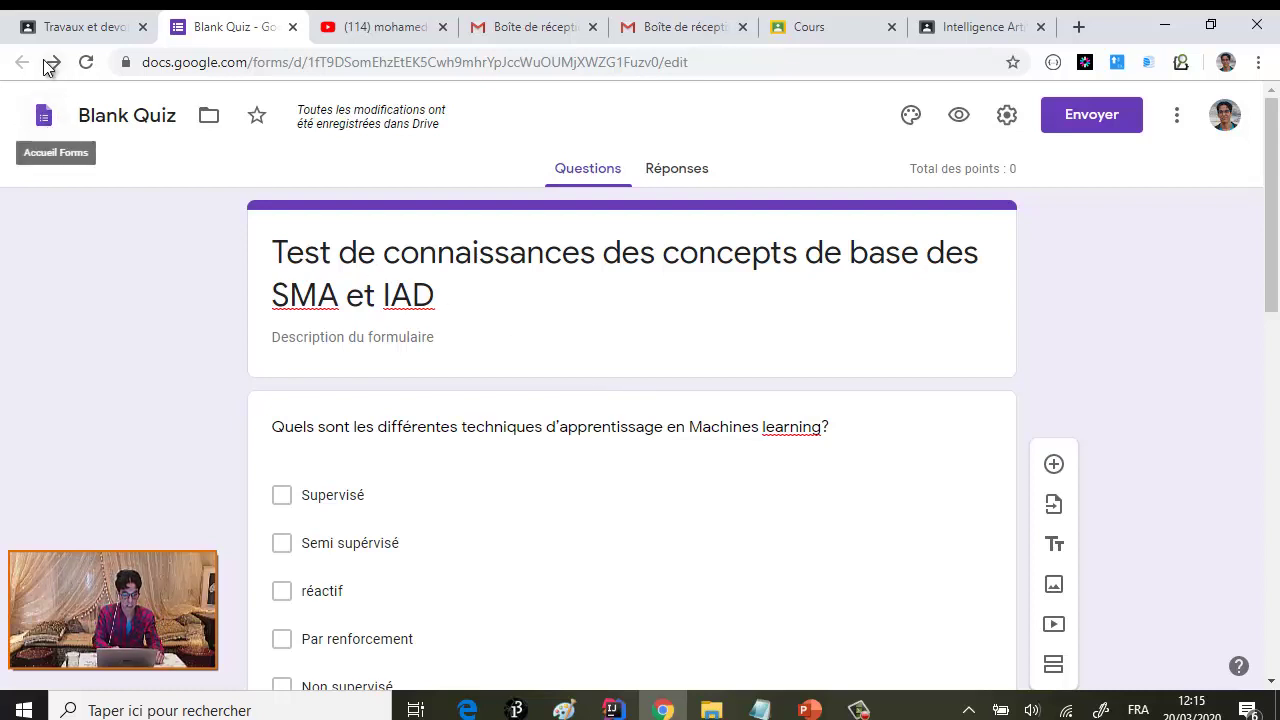
- Return to the Classroom assignment tab and reload the page
left_click(124, 36)
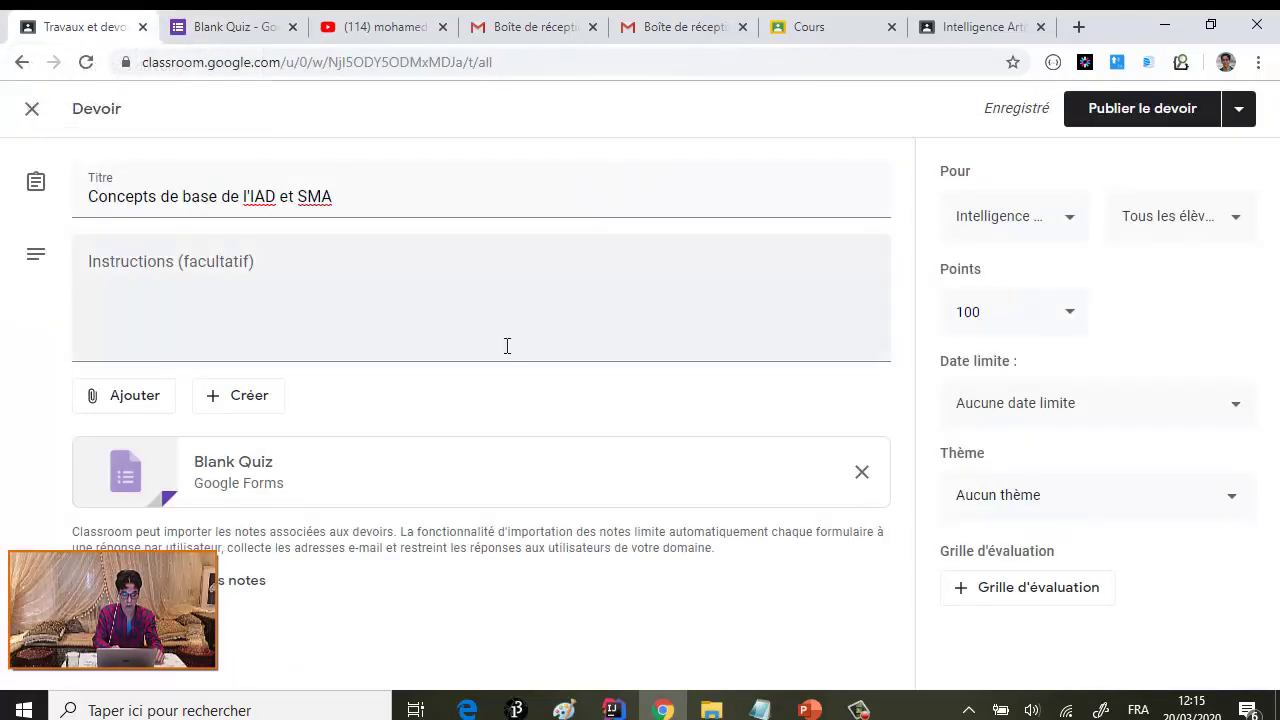
left_click(231, 32)
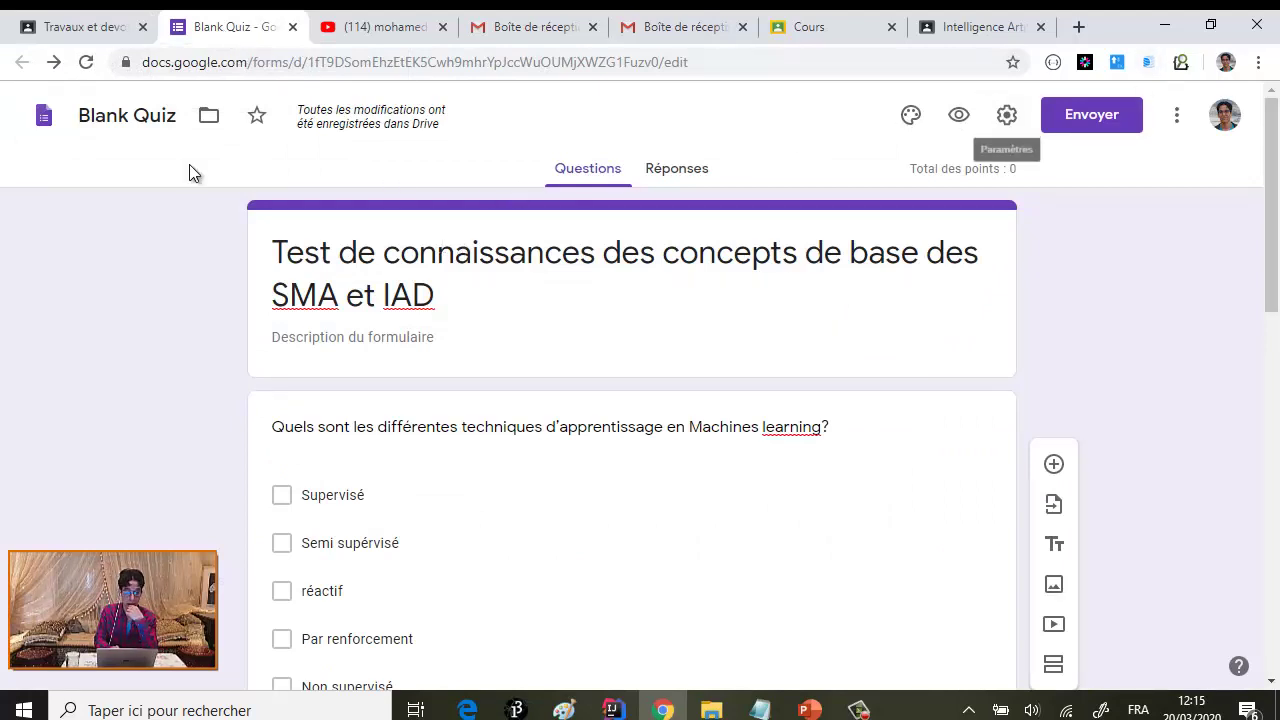
left_click(45, 120)
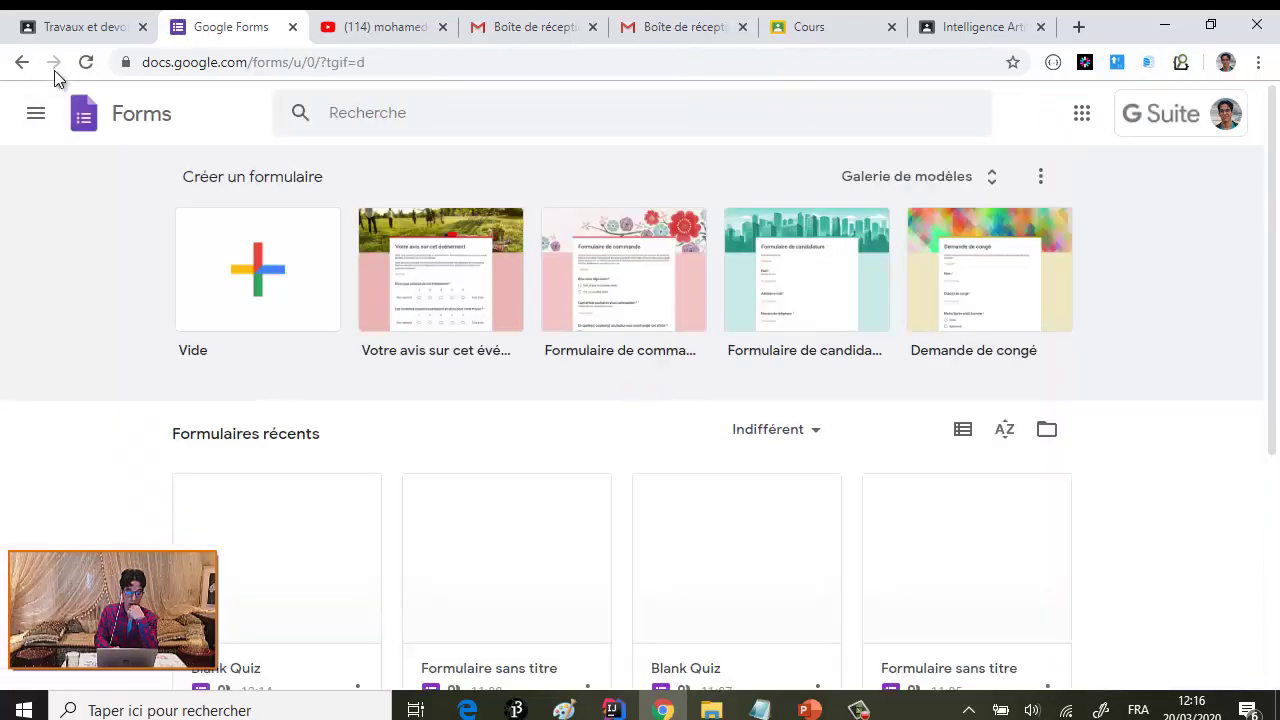
left_click(88, 26)
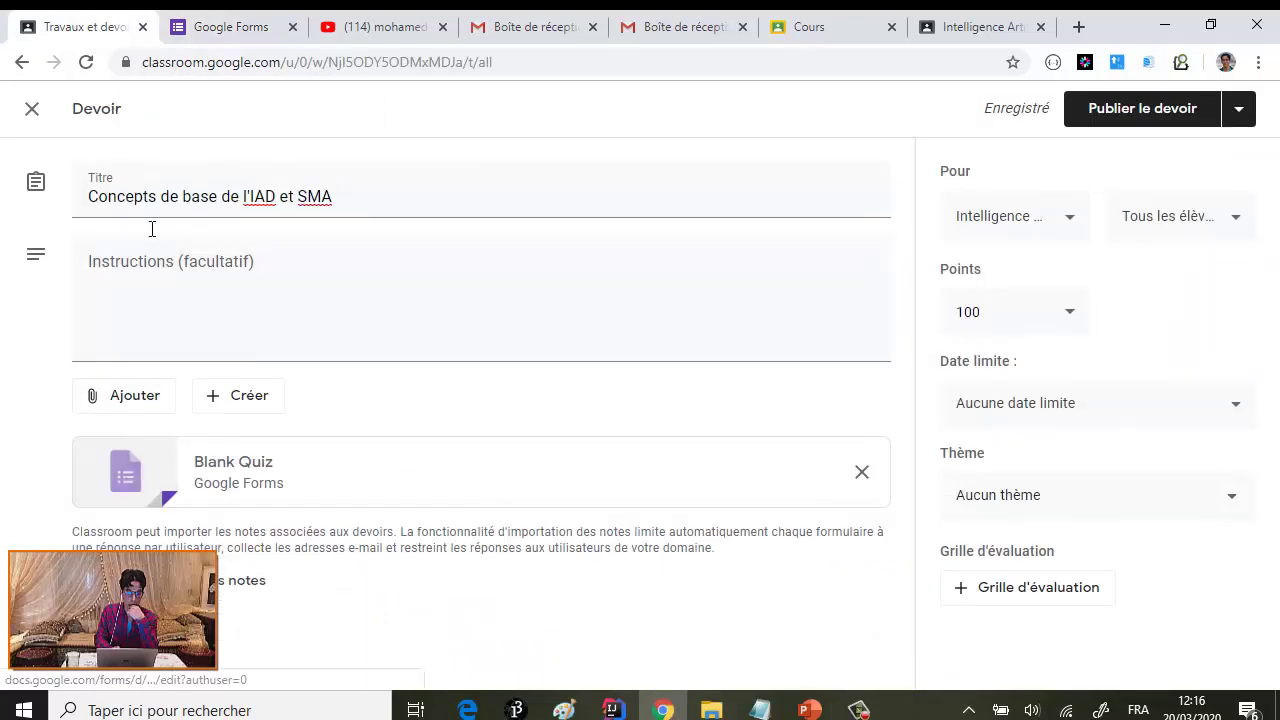
left_click(86, 62)
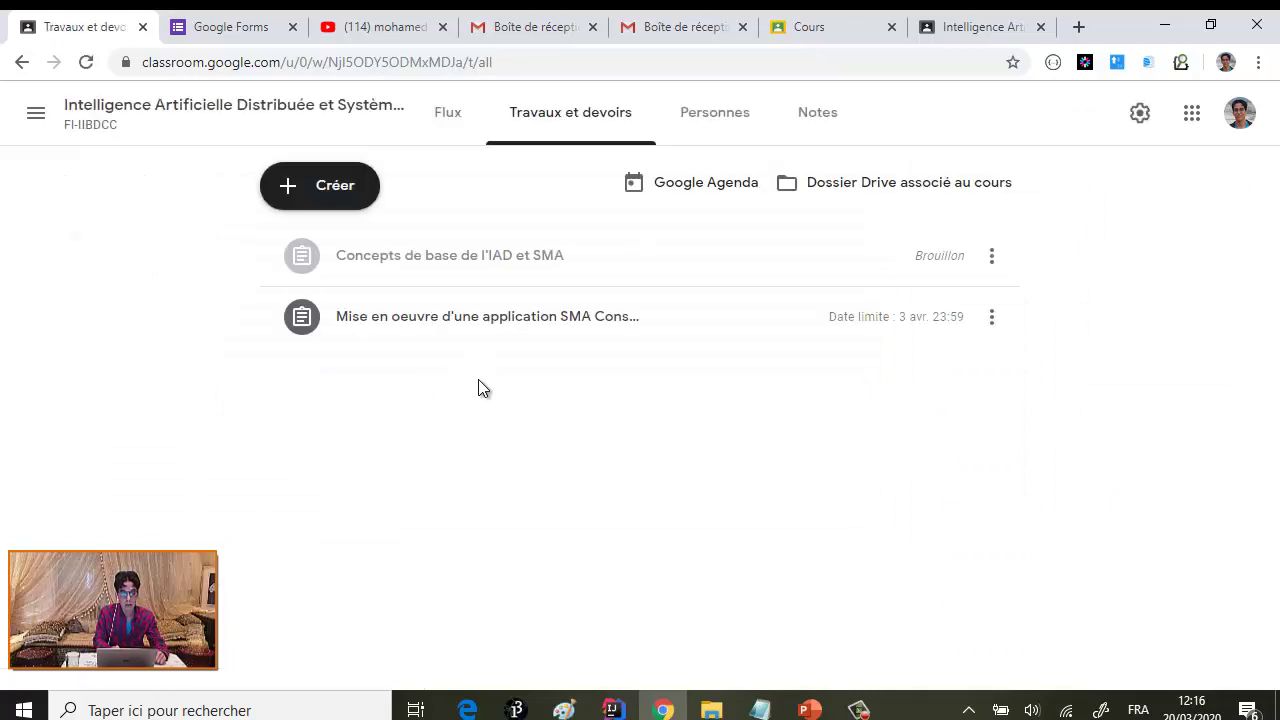
- Expand the 'Concepts de base de l'IAD et SMA' draft and open its attached quiz
left_click(515, 318)
left_click(511, 266)
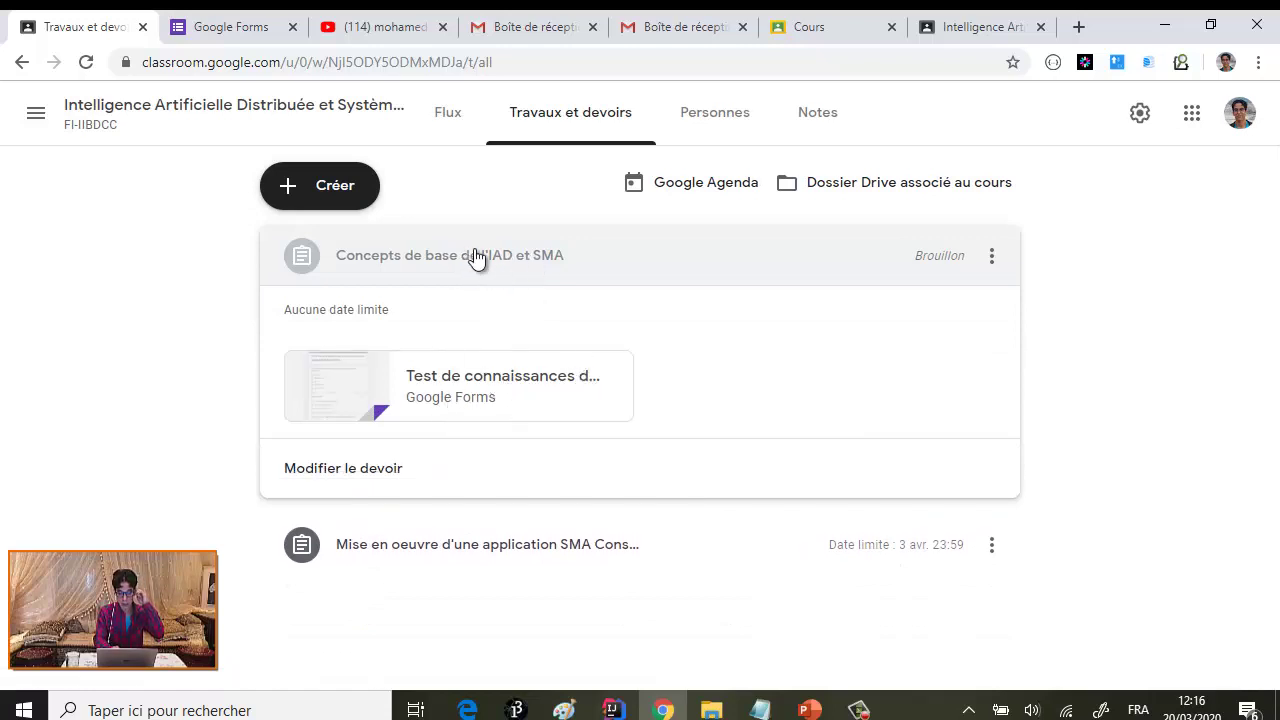
left_click(565, 122)
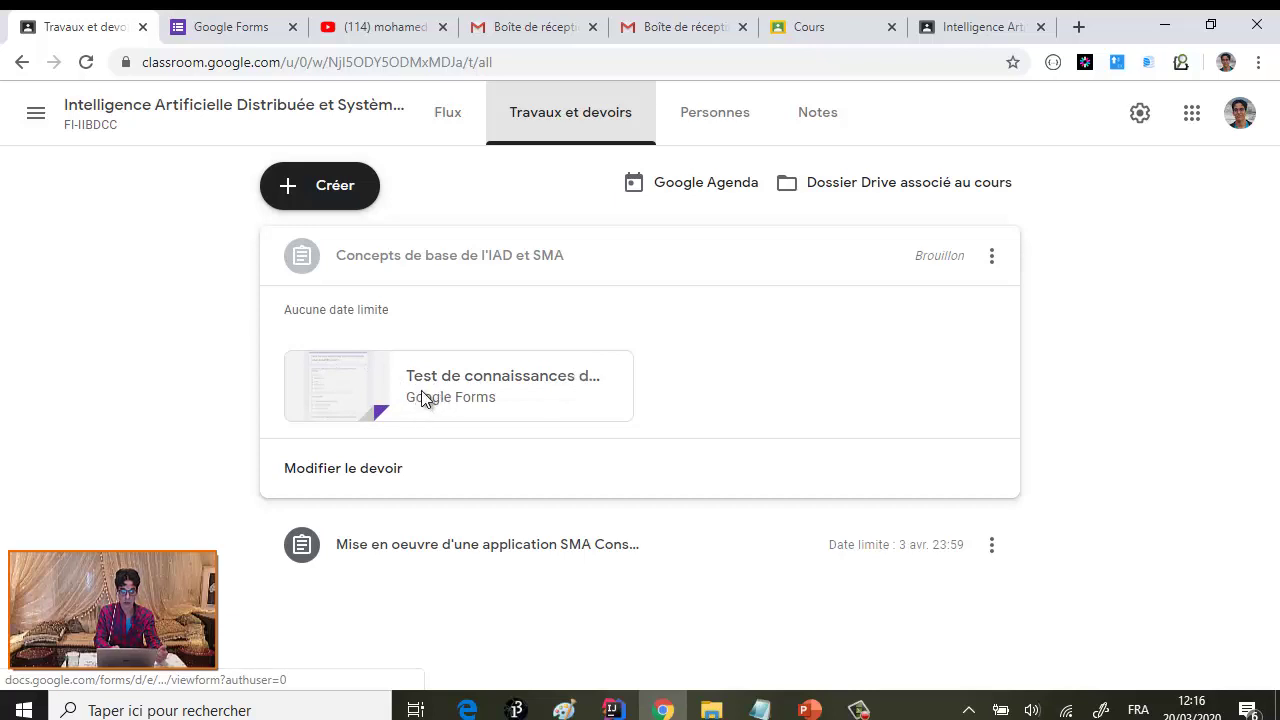
left_click(419, 396)
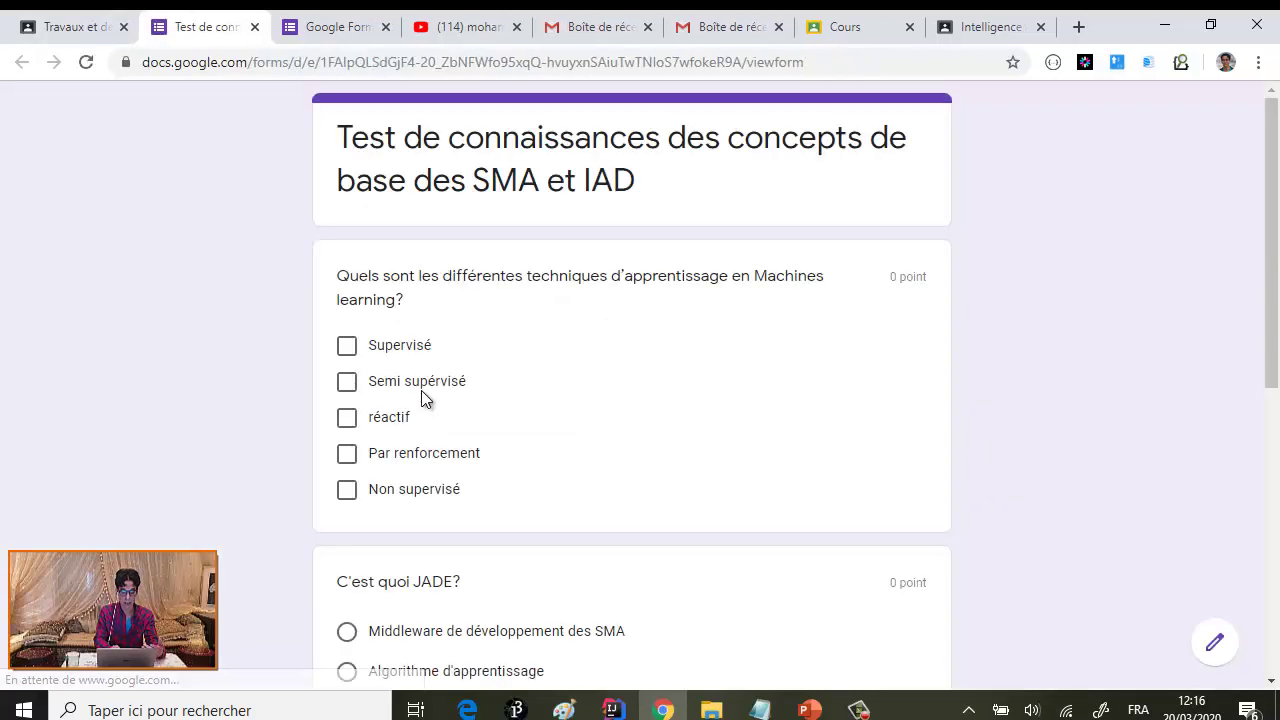
- Answer the learning-techniques question with Supervisé, Non supervisé and Par renforcement
scroll(536, 318, "down", 5)
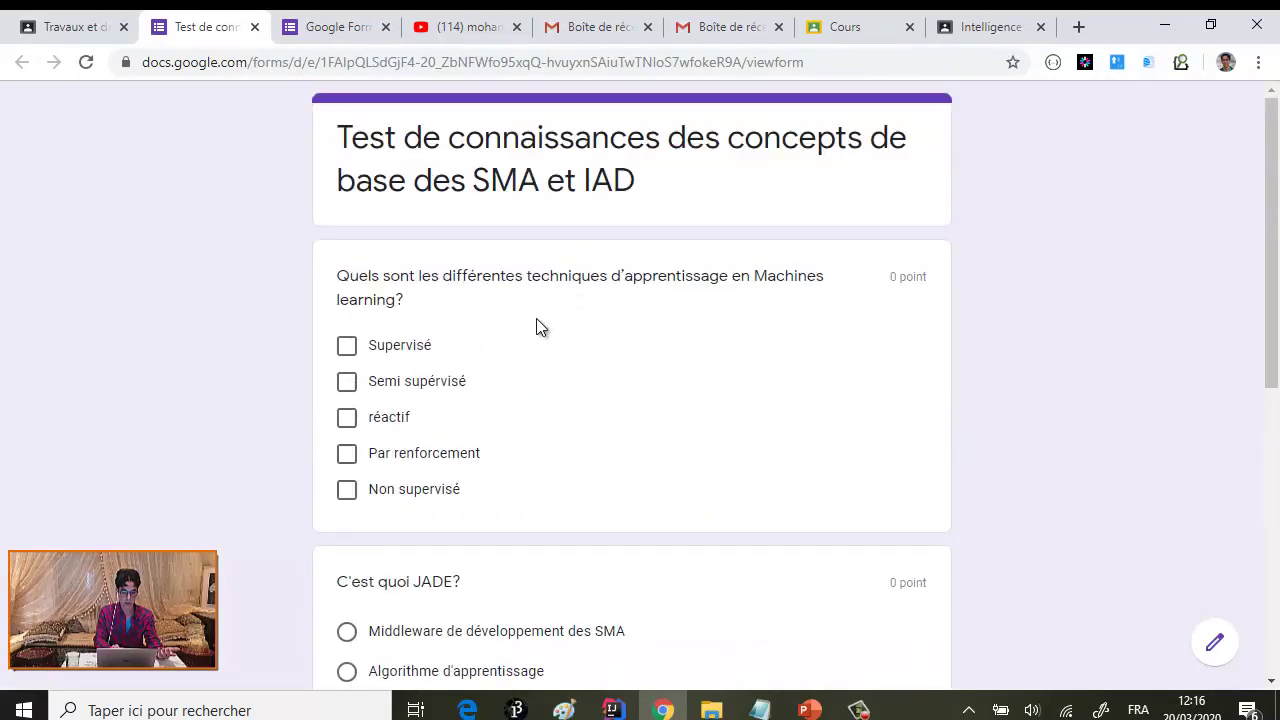
scroll(536, 318, "up", 5)
left_click(348, 350)
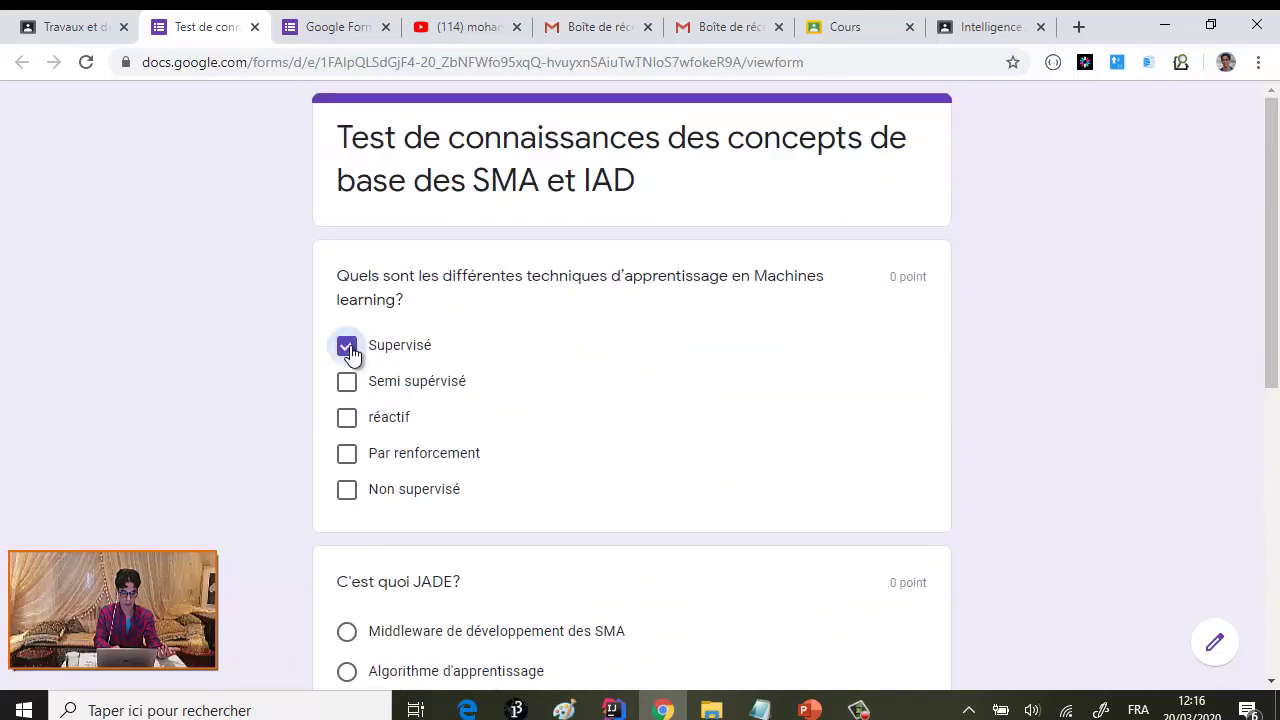
left_click(346, 417)
left_click(346, 455)
scroll(360, 420, "down", 2)
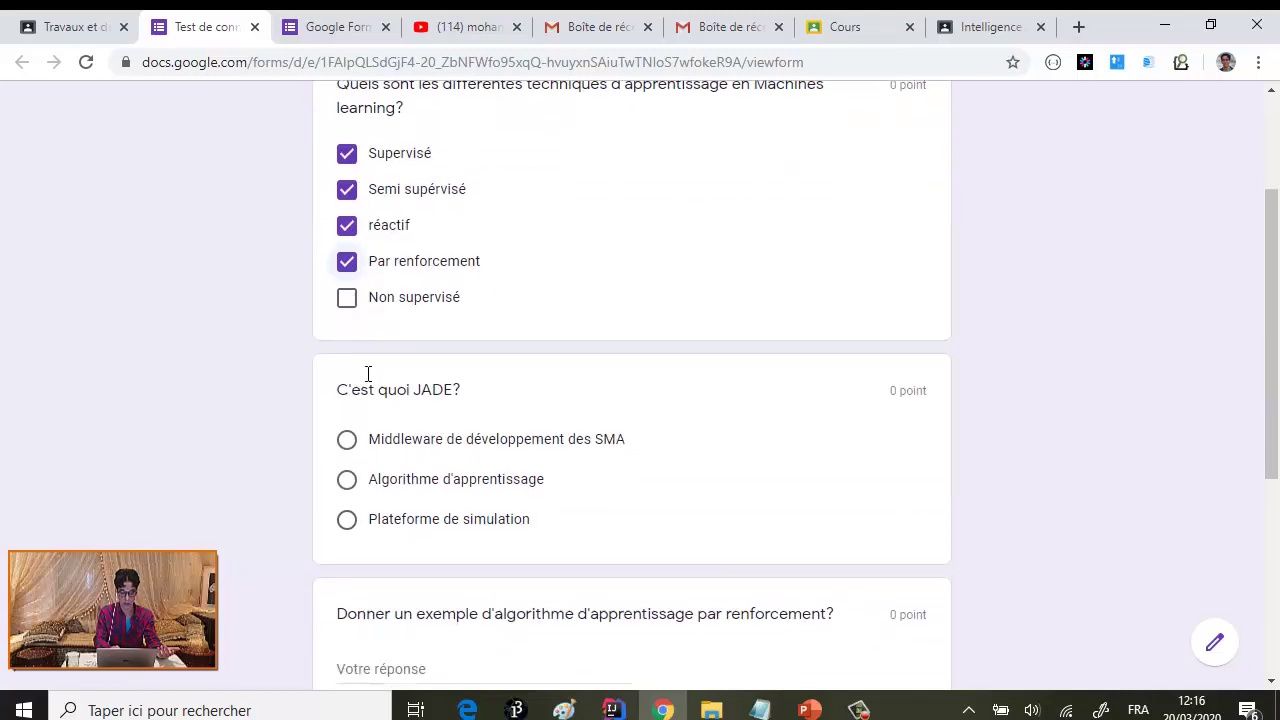
scroll(397, 324, "down", 2)
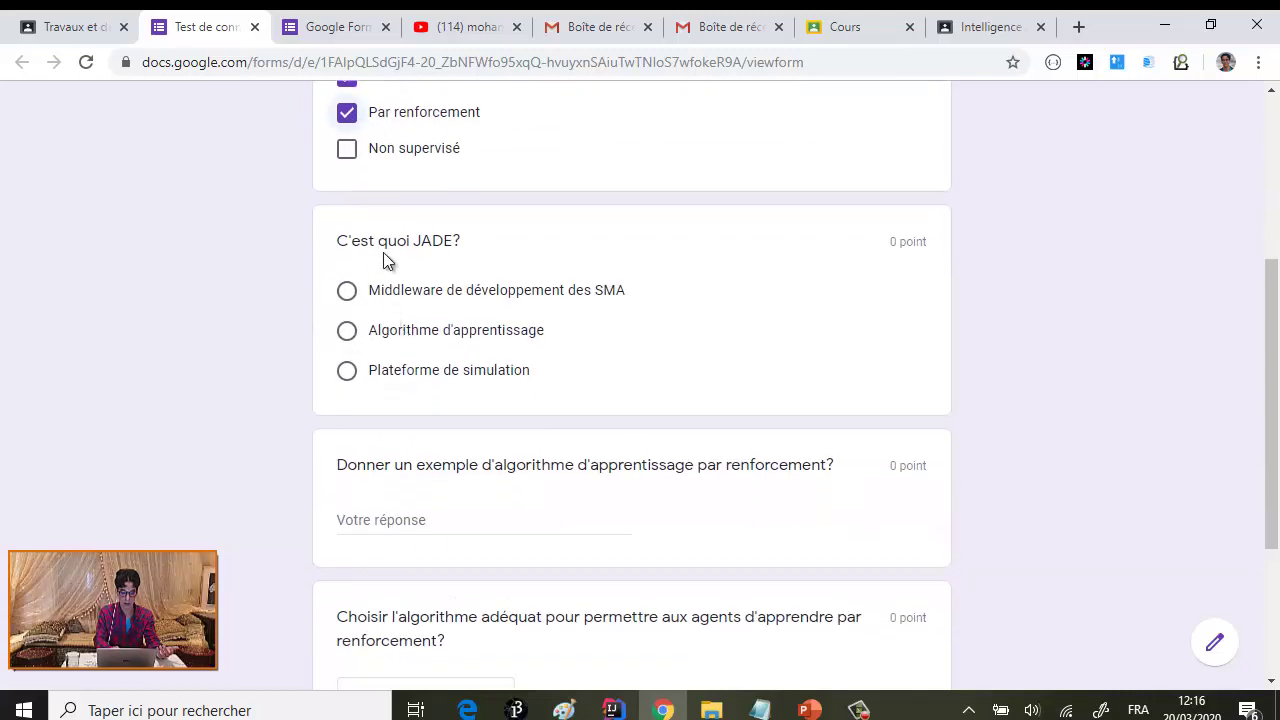
scroll(385, 250, "up", 3)
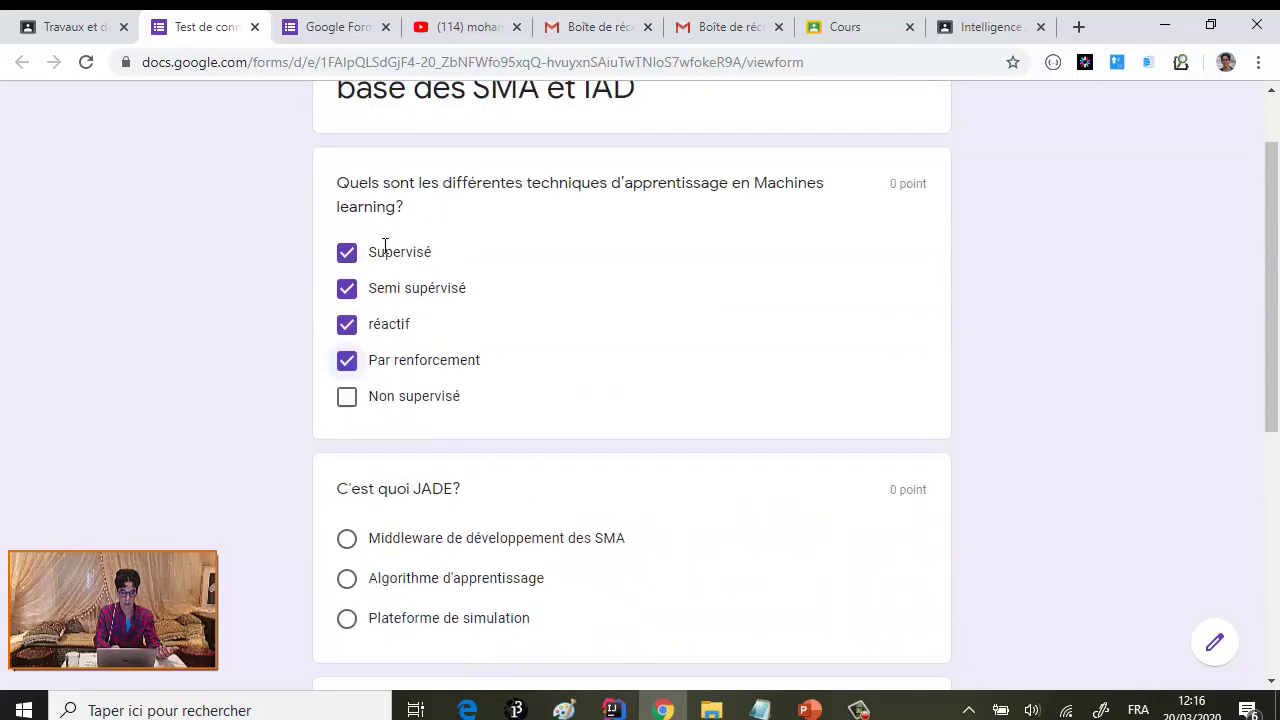
left_click(347, 329)
left_click(347, 401)
scroll(355, 410, "down", 3)
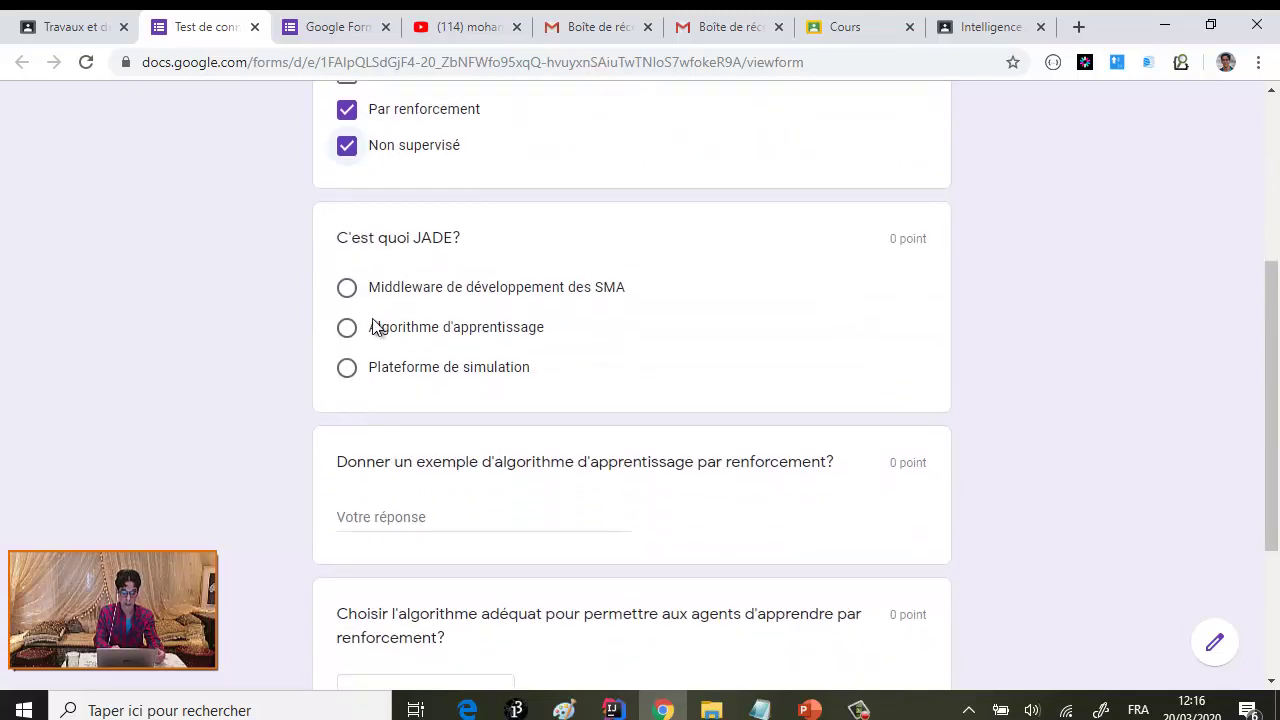
- Answer JADE with 'Middleware de développement des SMA', type AZ, pick QLearning, and submit
left_click(350, 291)
scroll(355, 296, "down", 2)
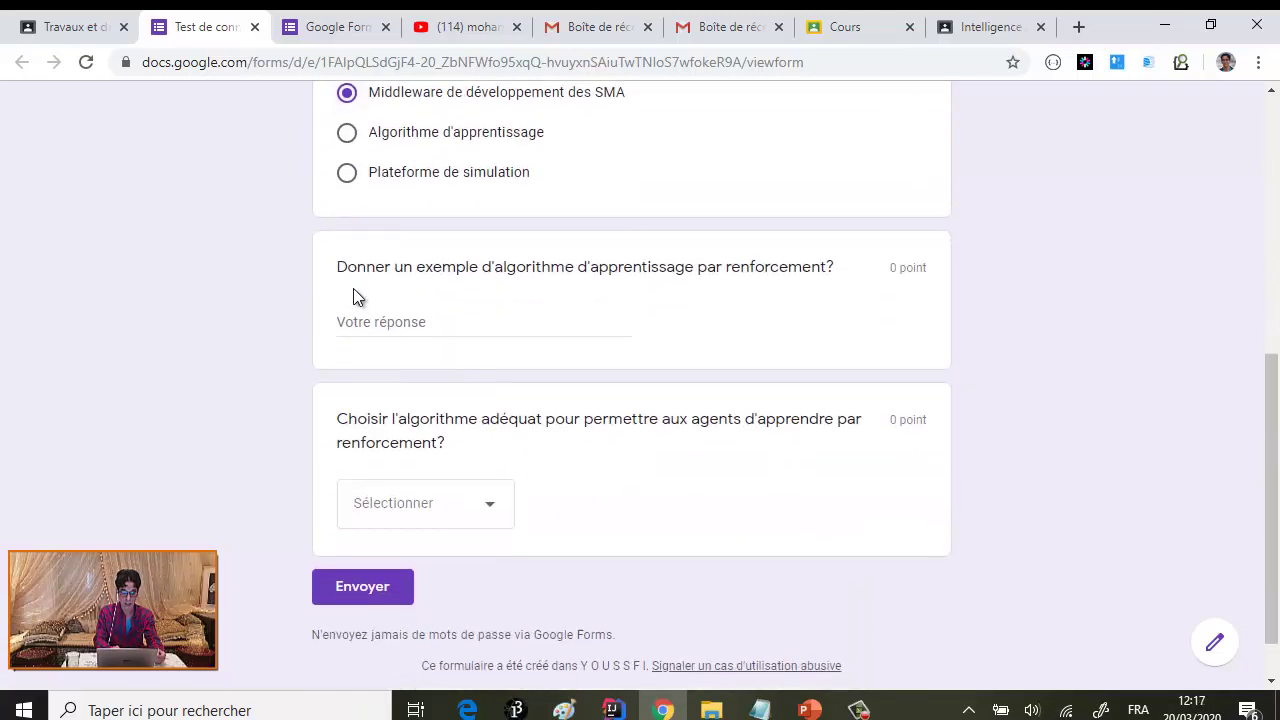
left_click(393, 322)
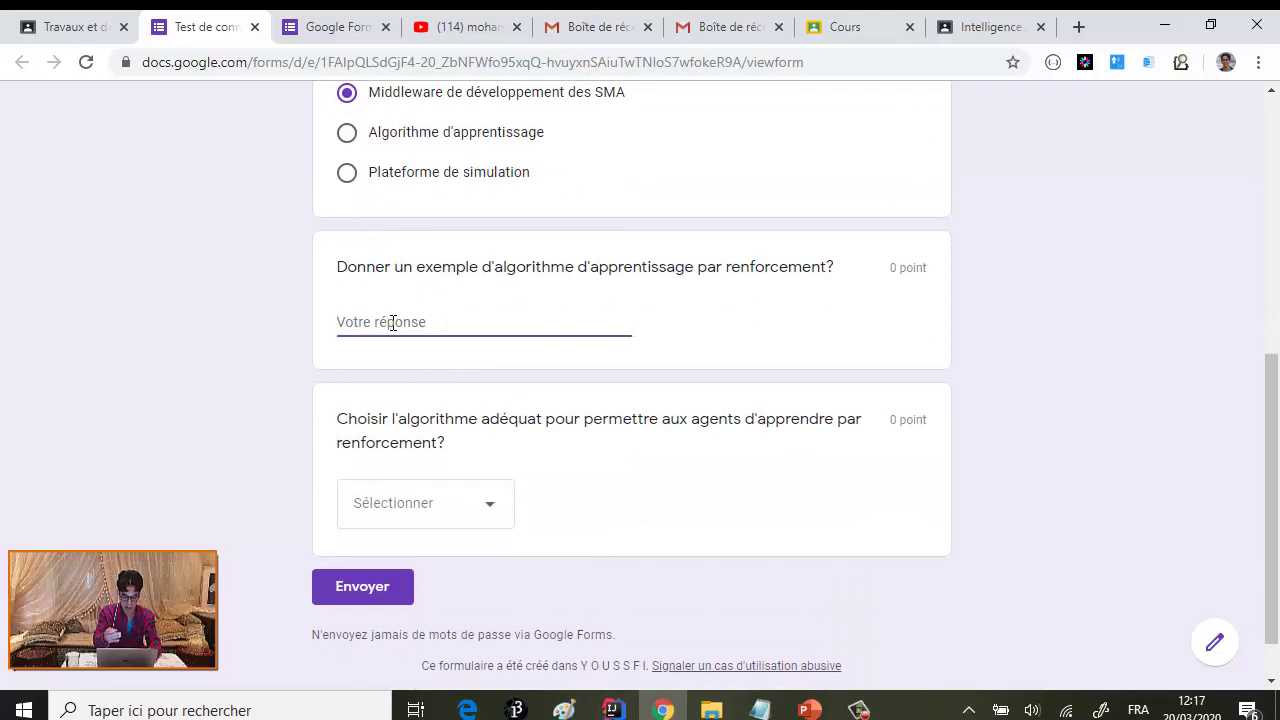
type("AZERT")
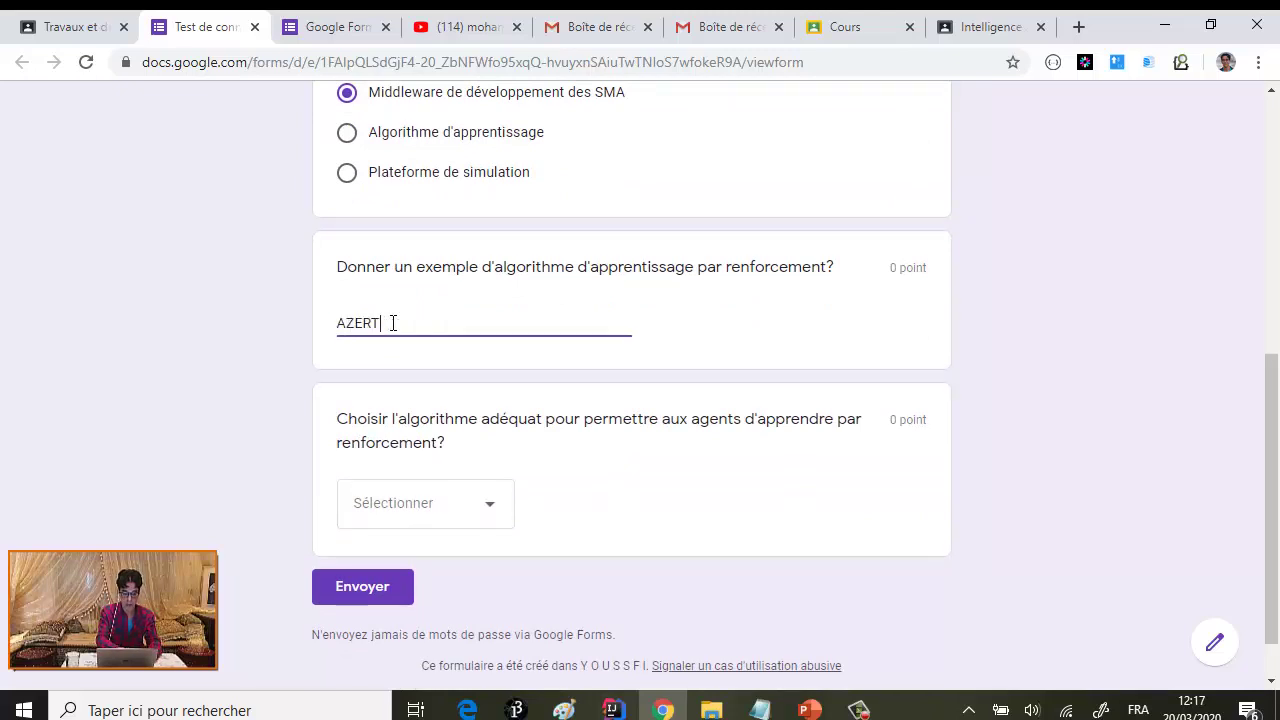
left_click(460, 512)
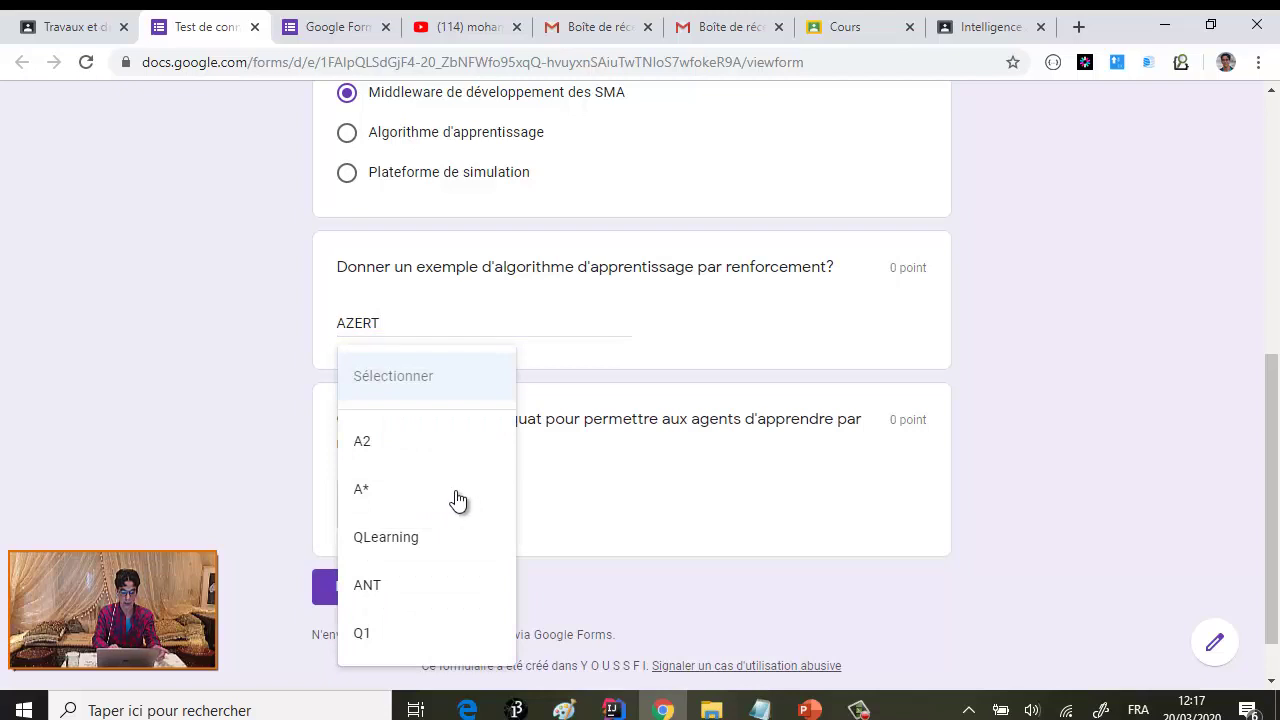
left_click(410, 538)
left_click(362, 588)
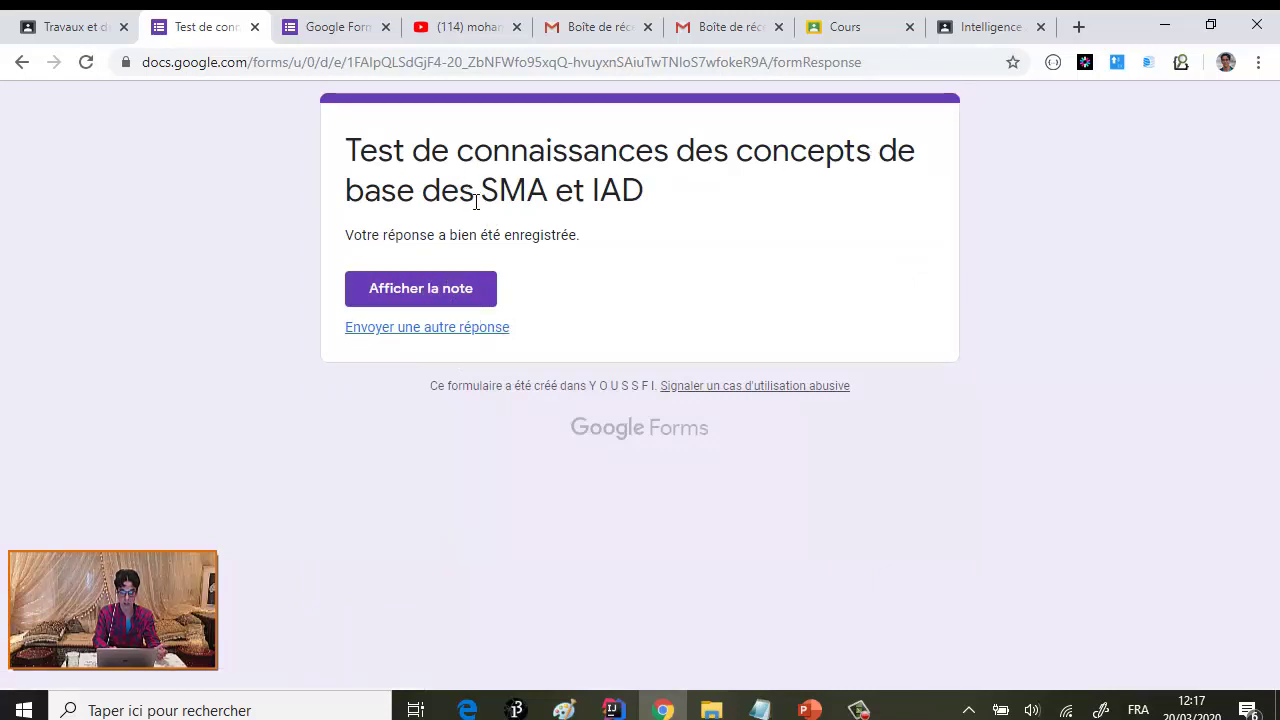
- Review the graded score, then go back to the class coursework list
left_click(432, 289)
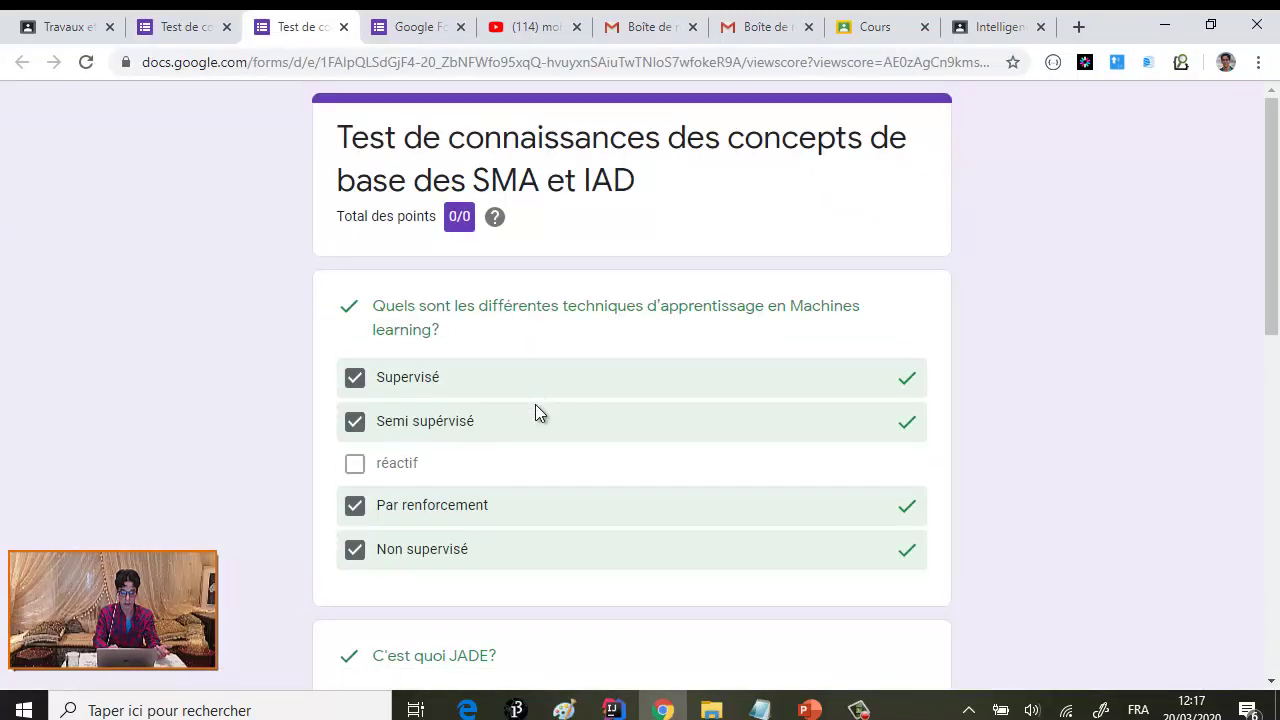
scroll(534, 411, "down", 1)
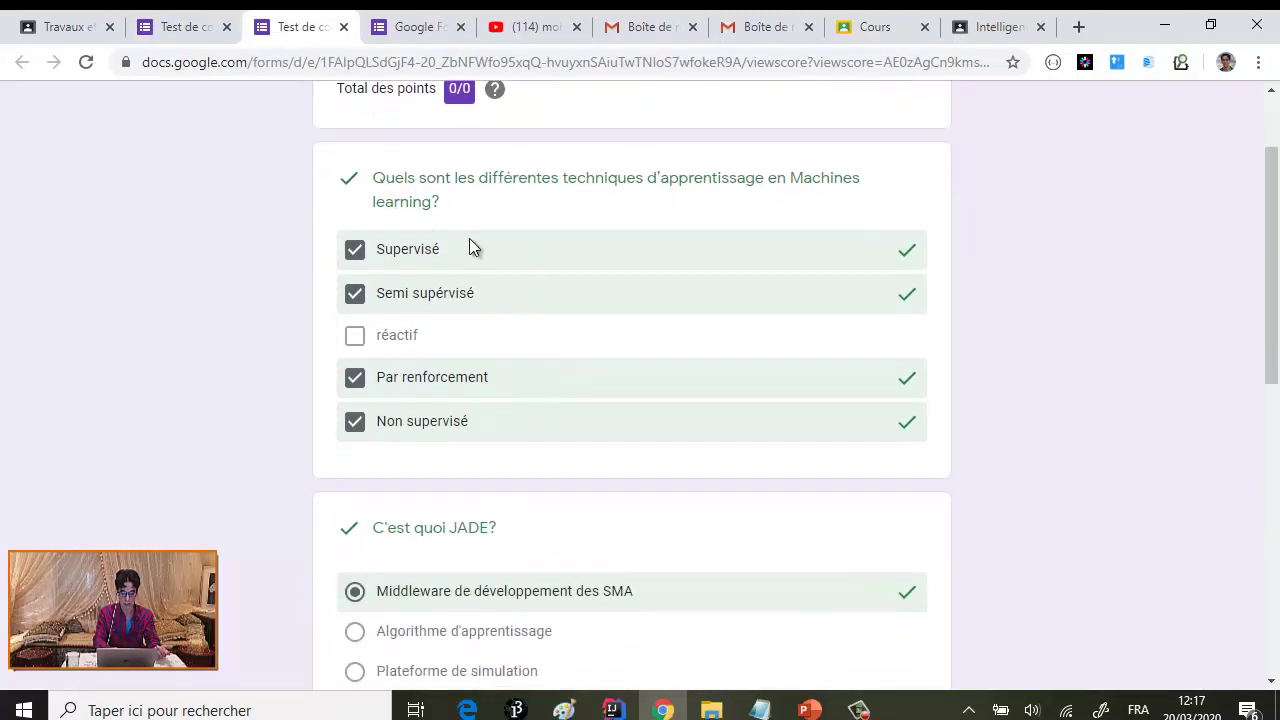
scroll(559, 400, "down", 3)
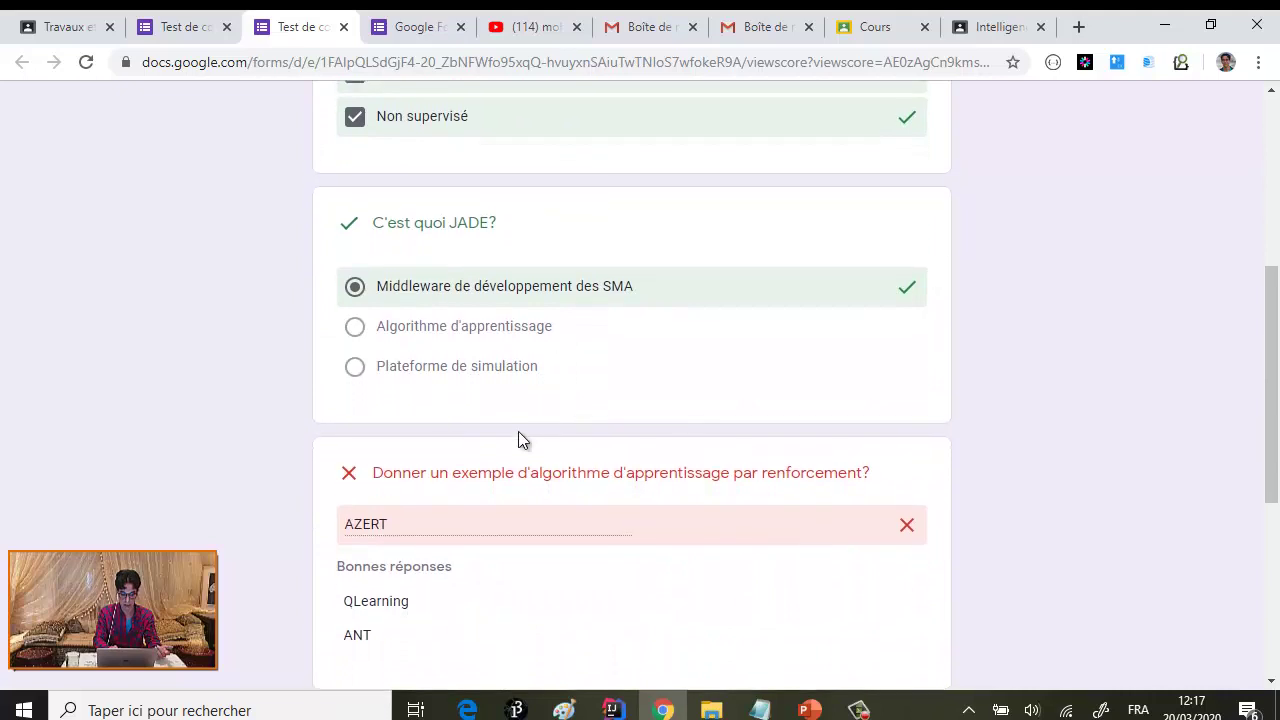
scroll(461, 511, "down", 4)
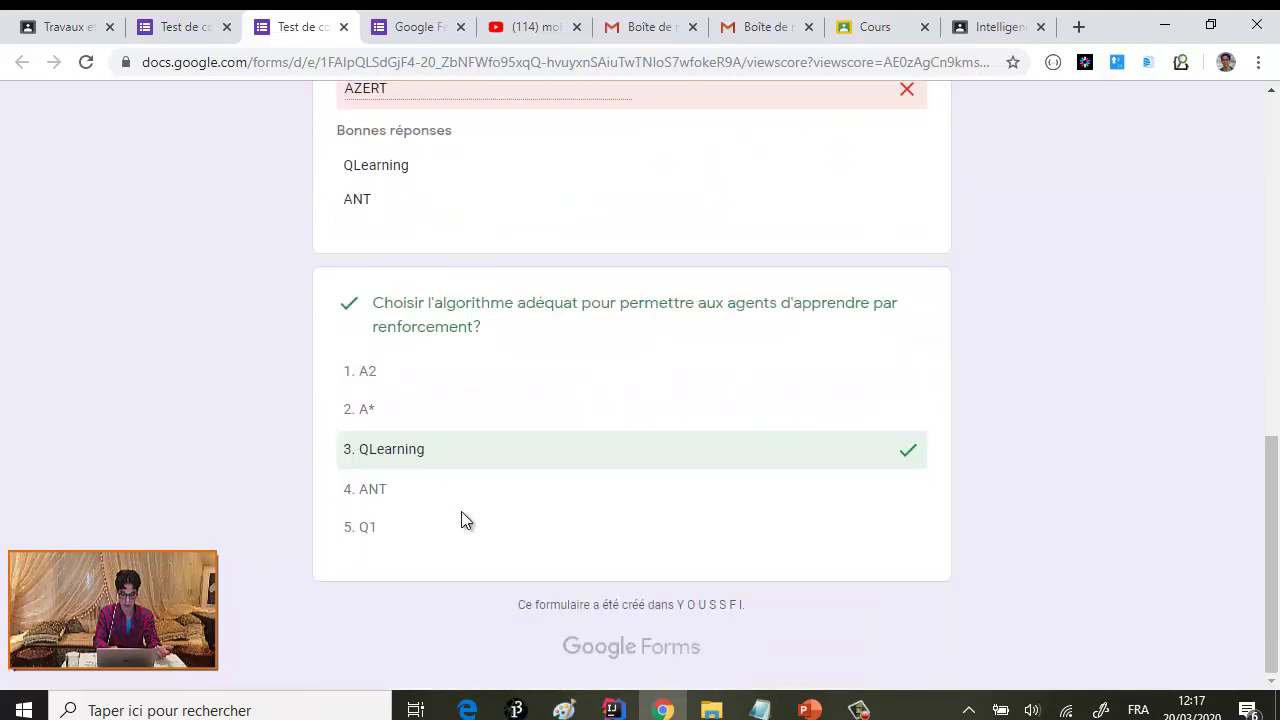
scroll(461, 511, "up", 7)
scroll(461, 520, "up", 2)
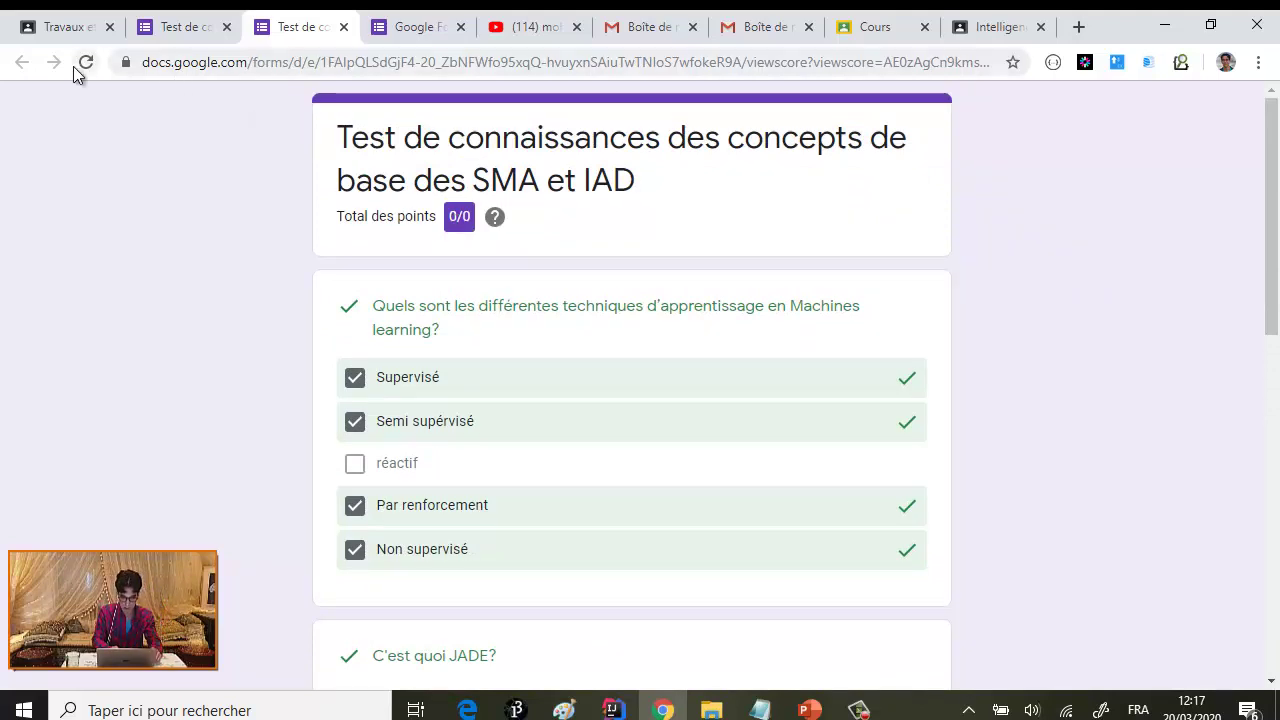
left_click(189, 32)
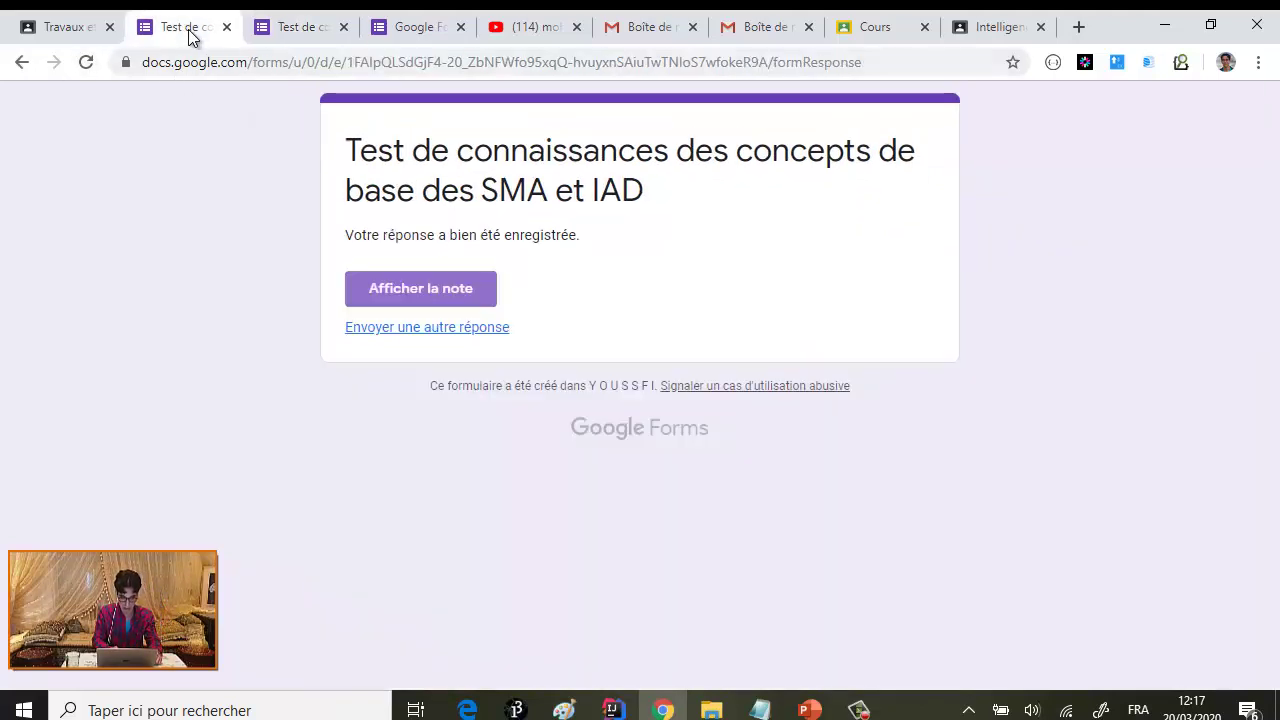
left_click(84, 33)
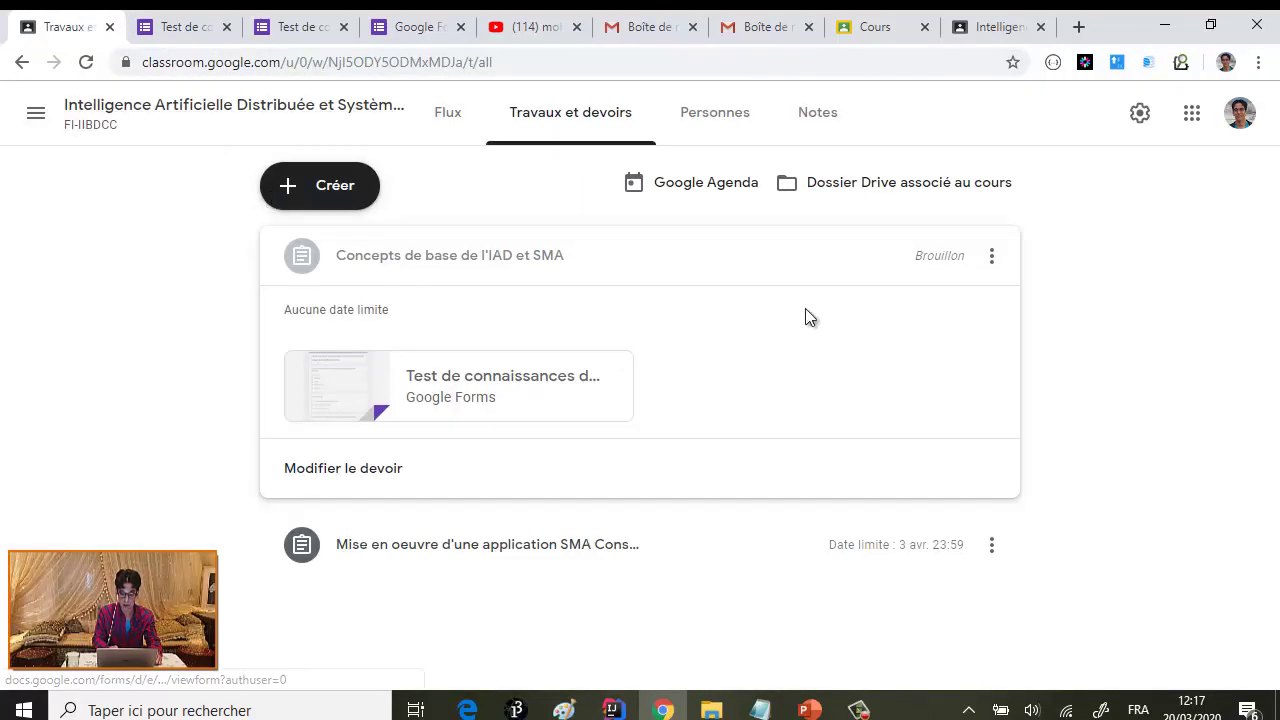
- Open the draft assignment's attached quiz in the Google Forms editor
left_click(363, 470)
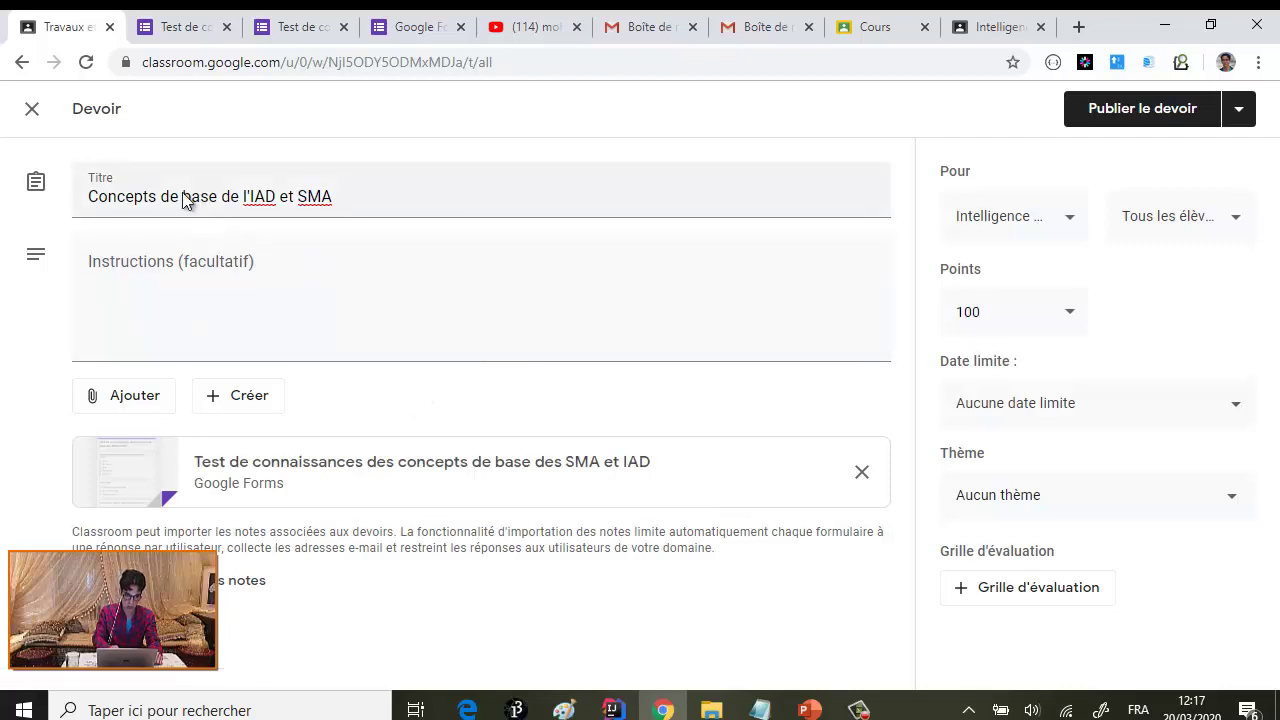
left_click(185, 30)
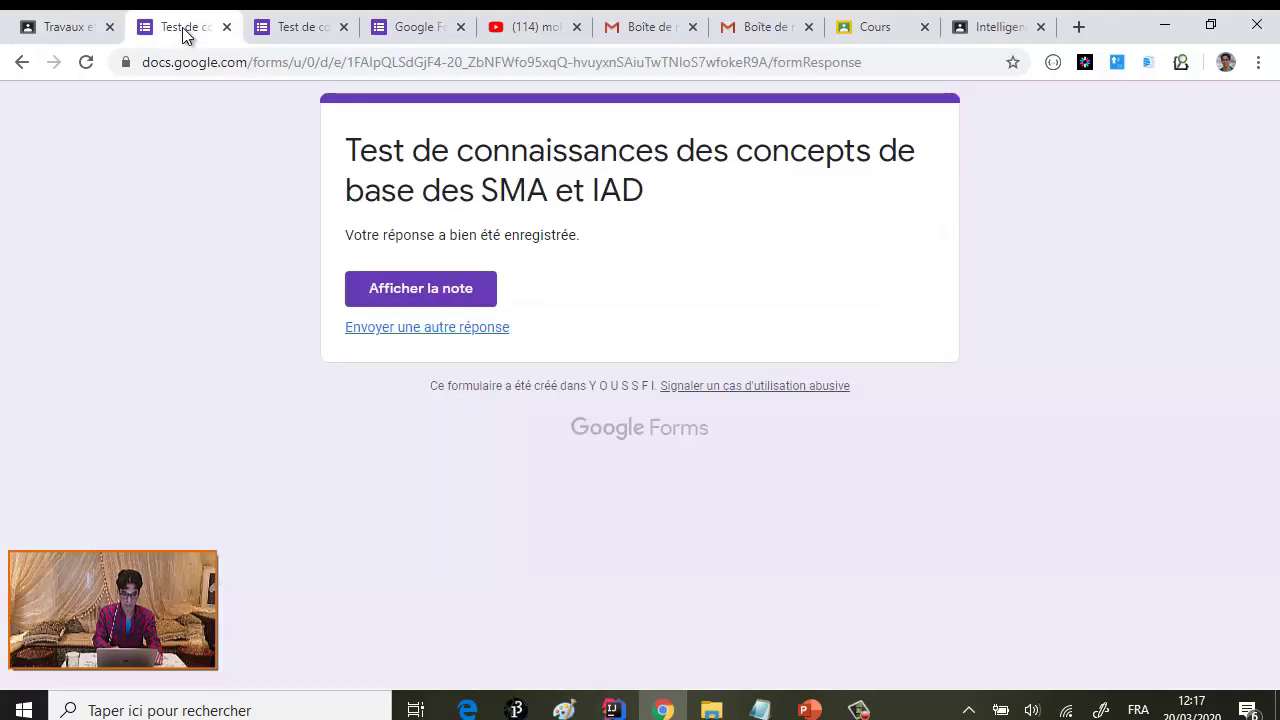
left_click(68, 33)
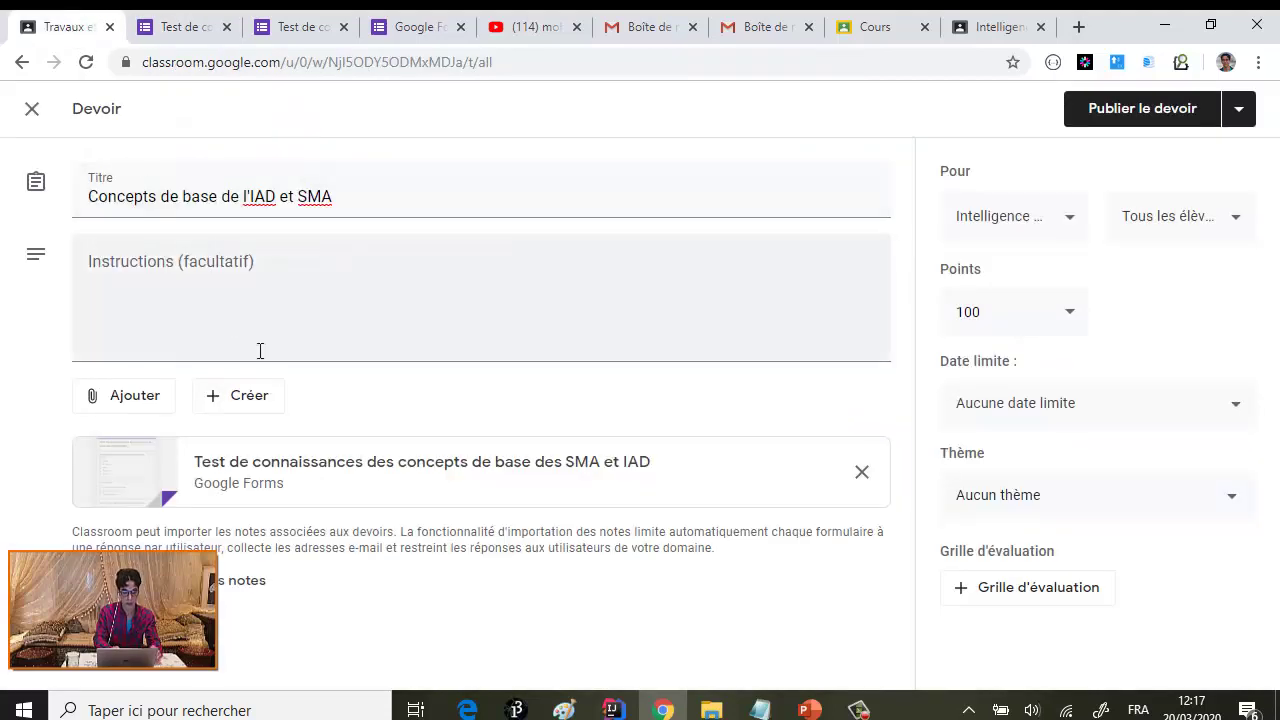
left_click(18, 63)
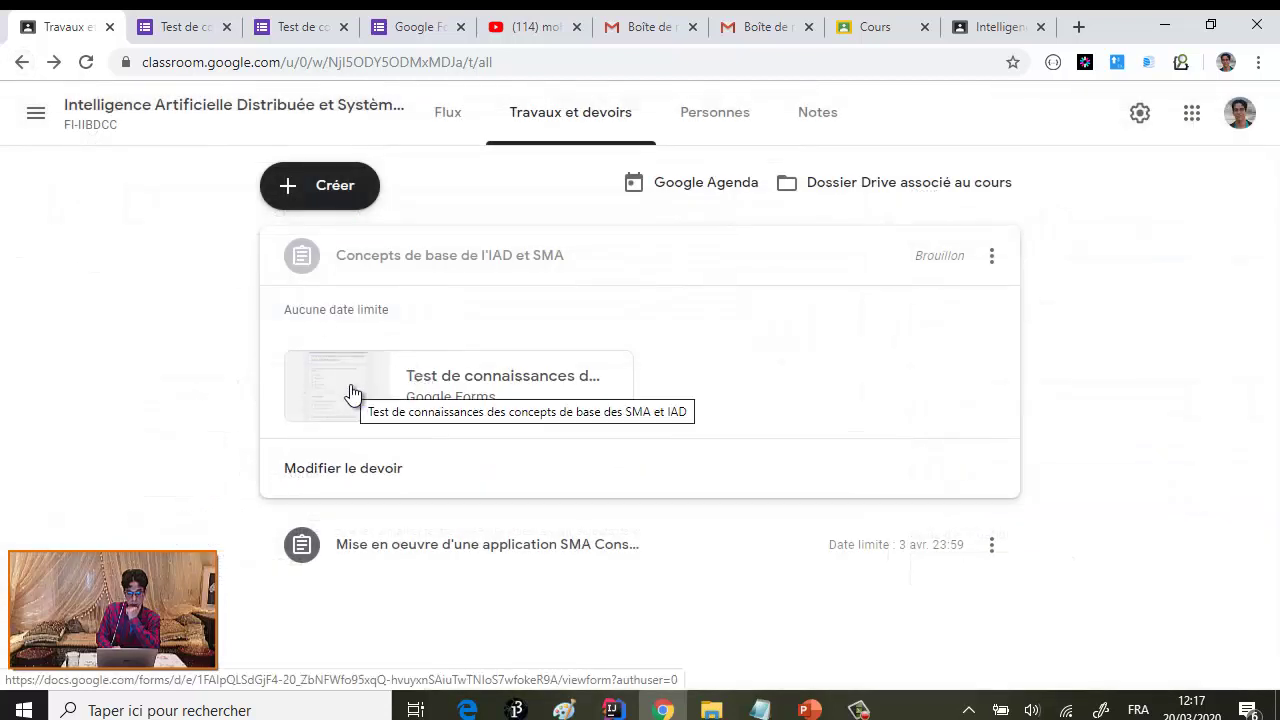
left_click(350, 390)
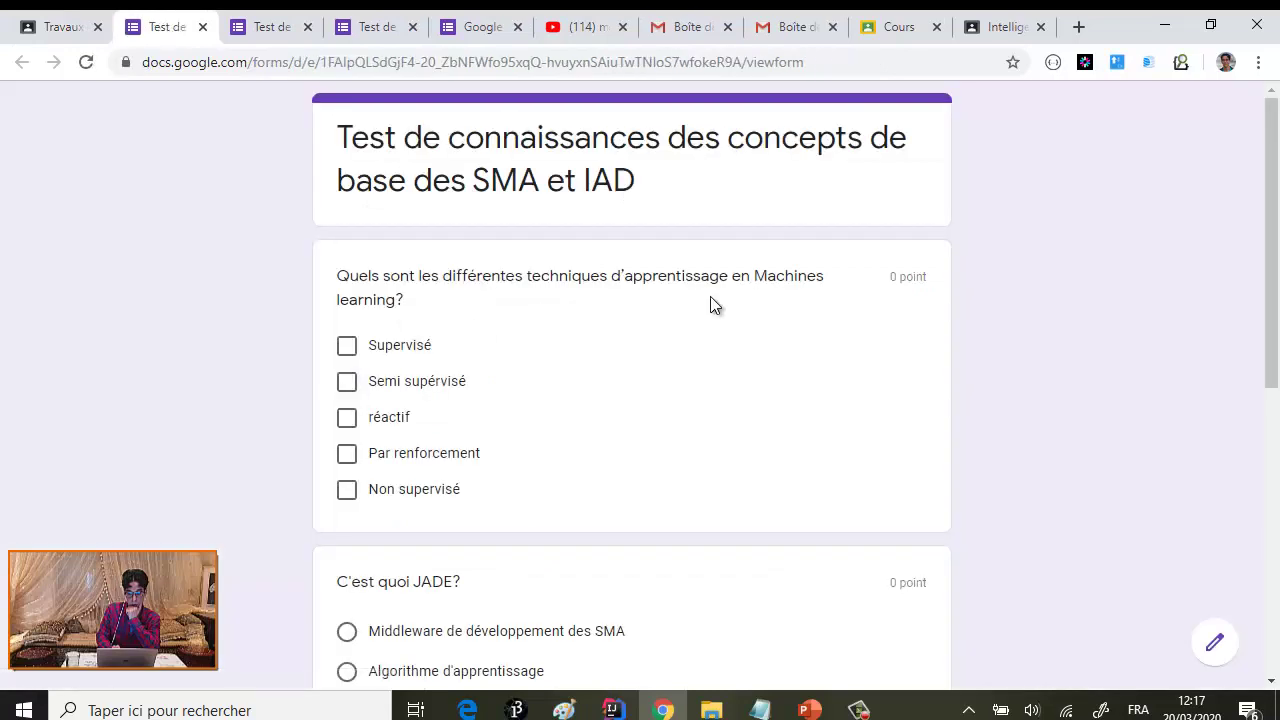
left_click(1217, 646)
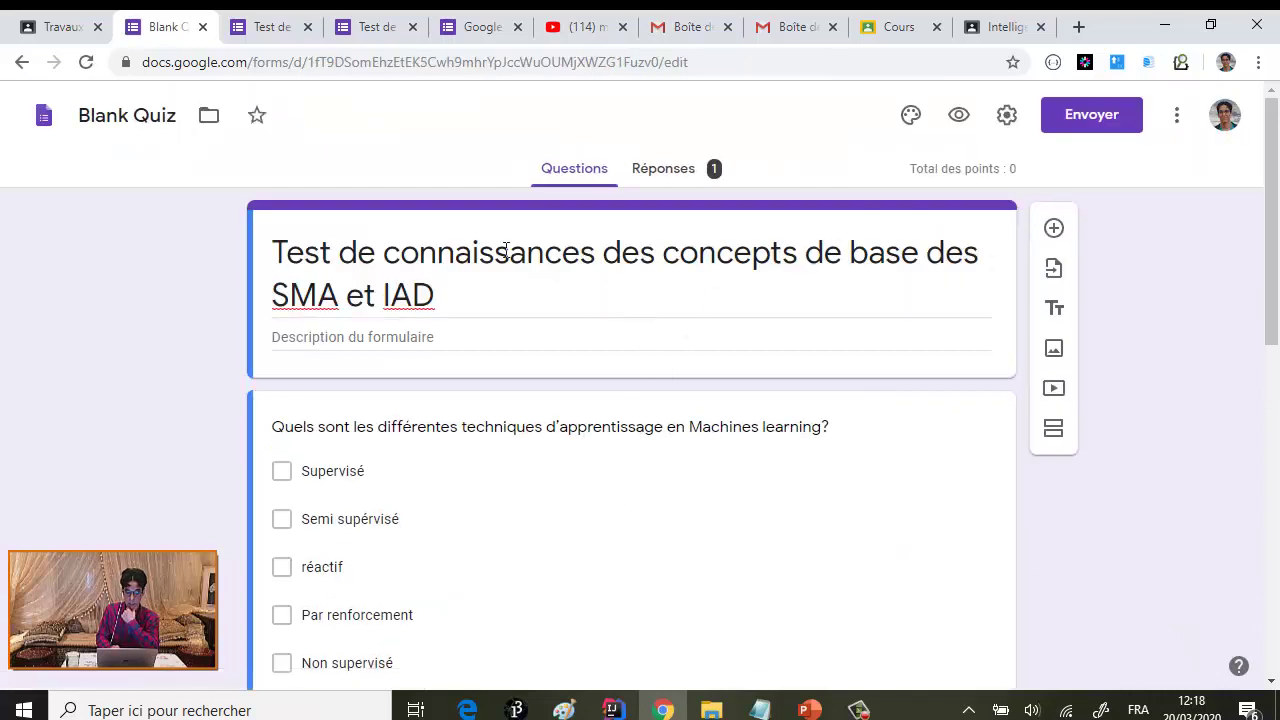
- Check the first question's answer key and close it unchanged
scroll(660, 335, "down", 2)
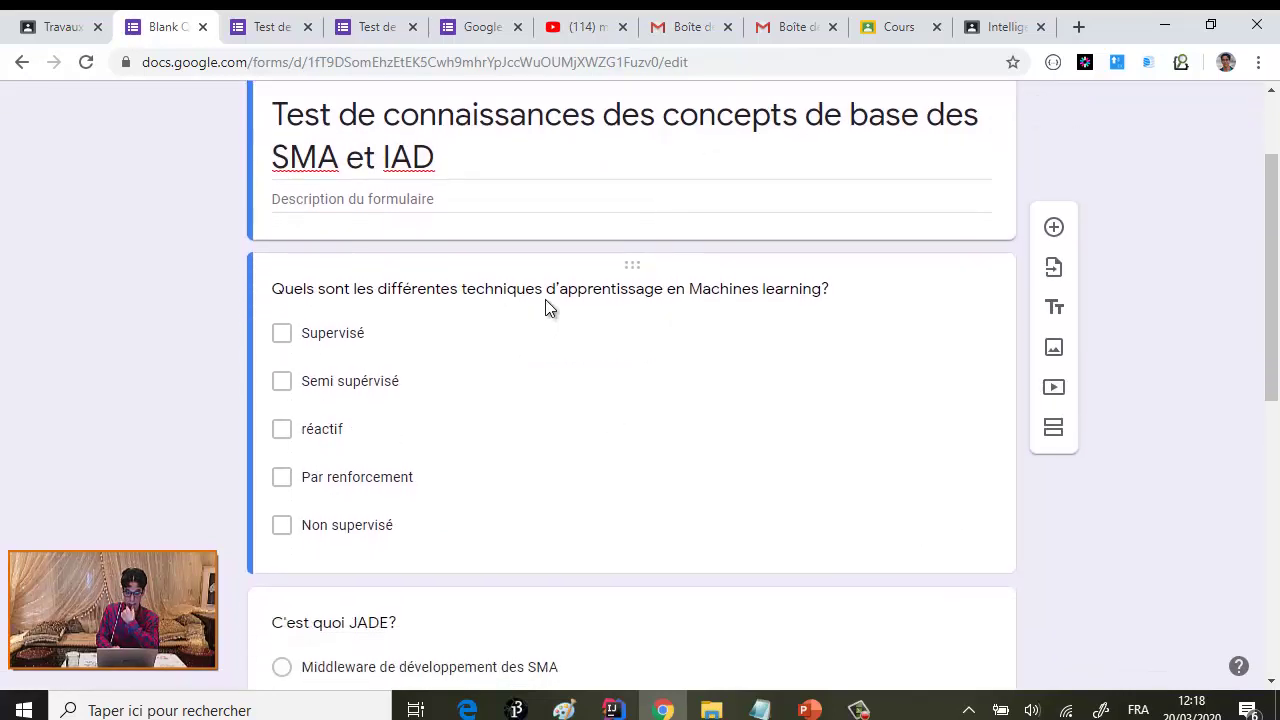
left_click(550, 290)
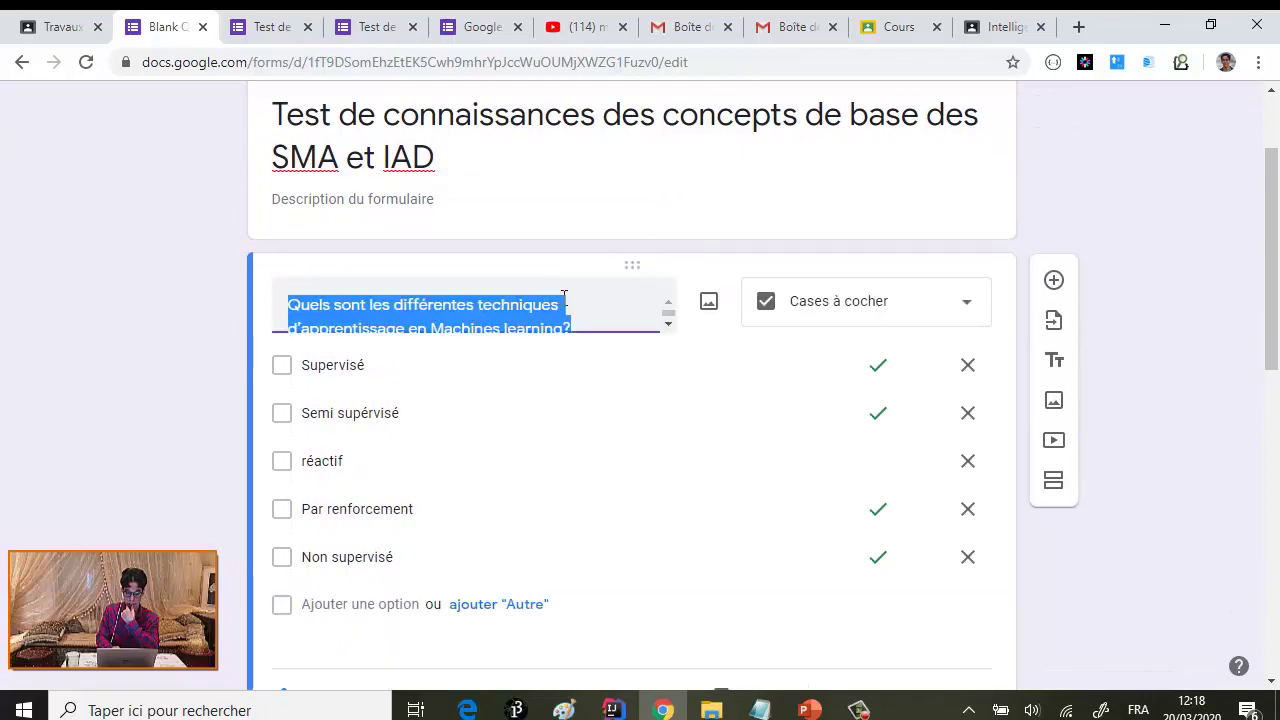
scroll(500, 465, "down", 2)
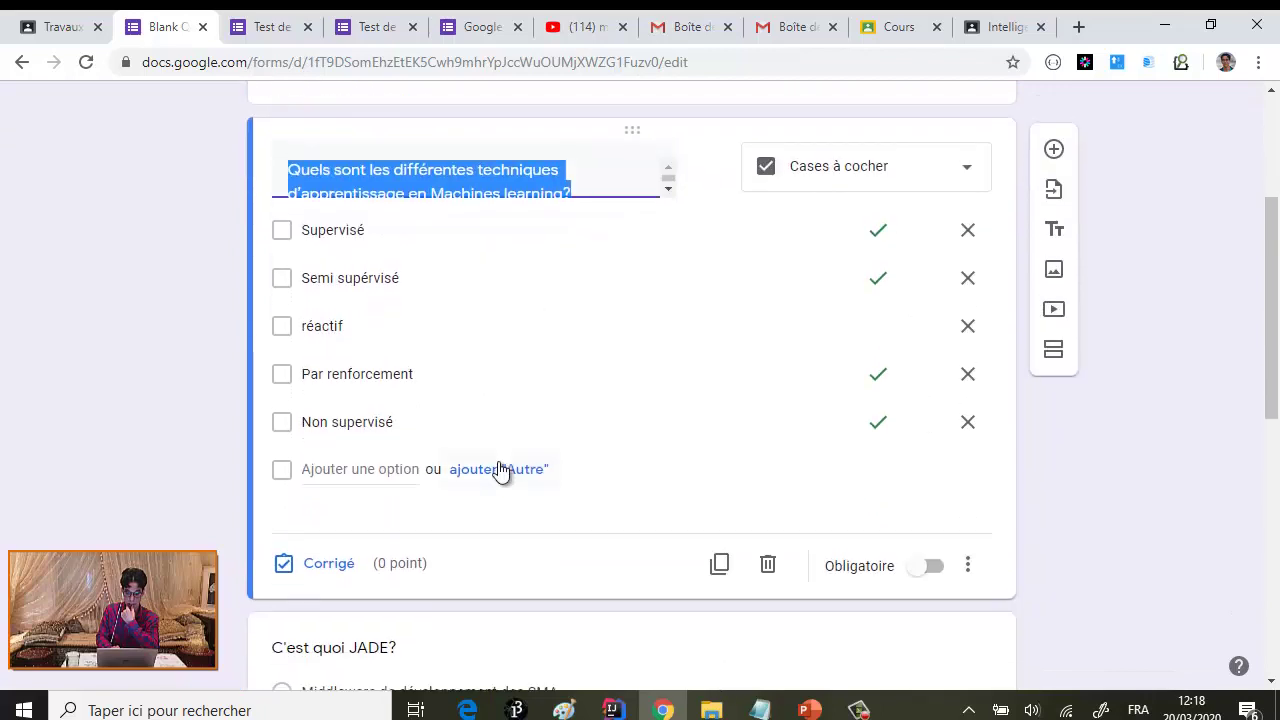
left_click(331, 563)
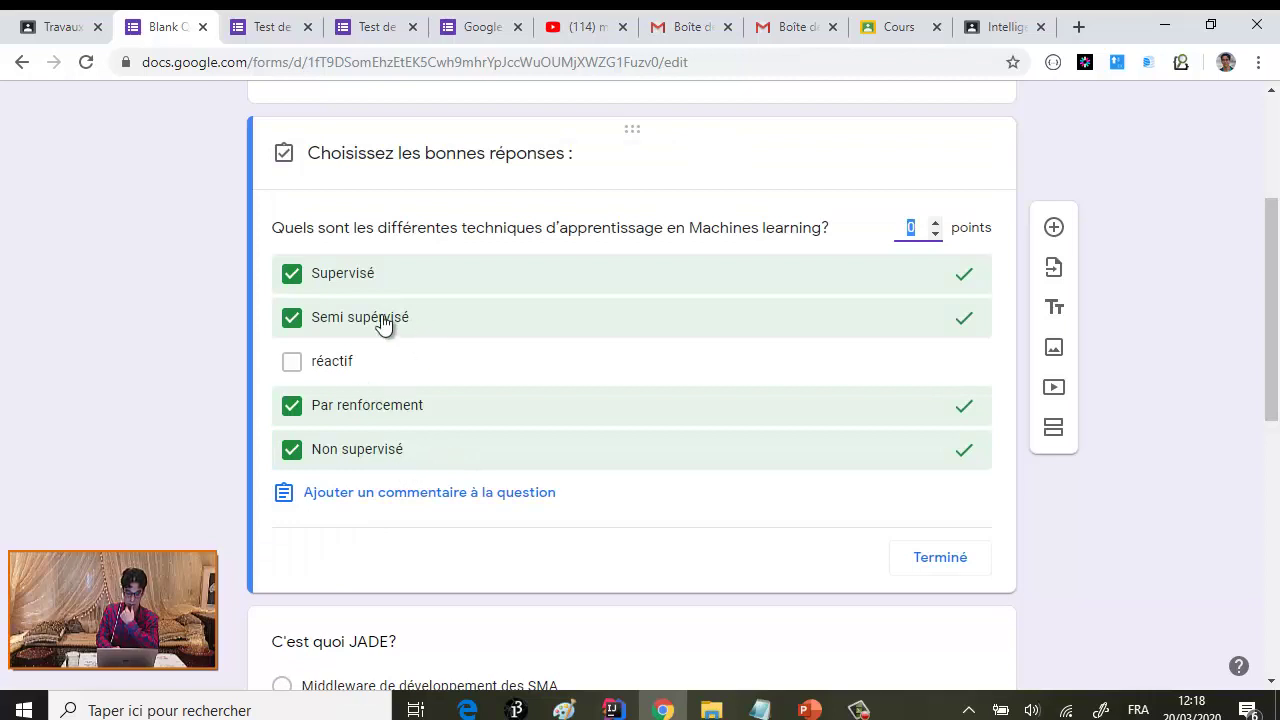
scroll(913, 323, "up", 1)
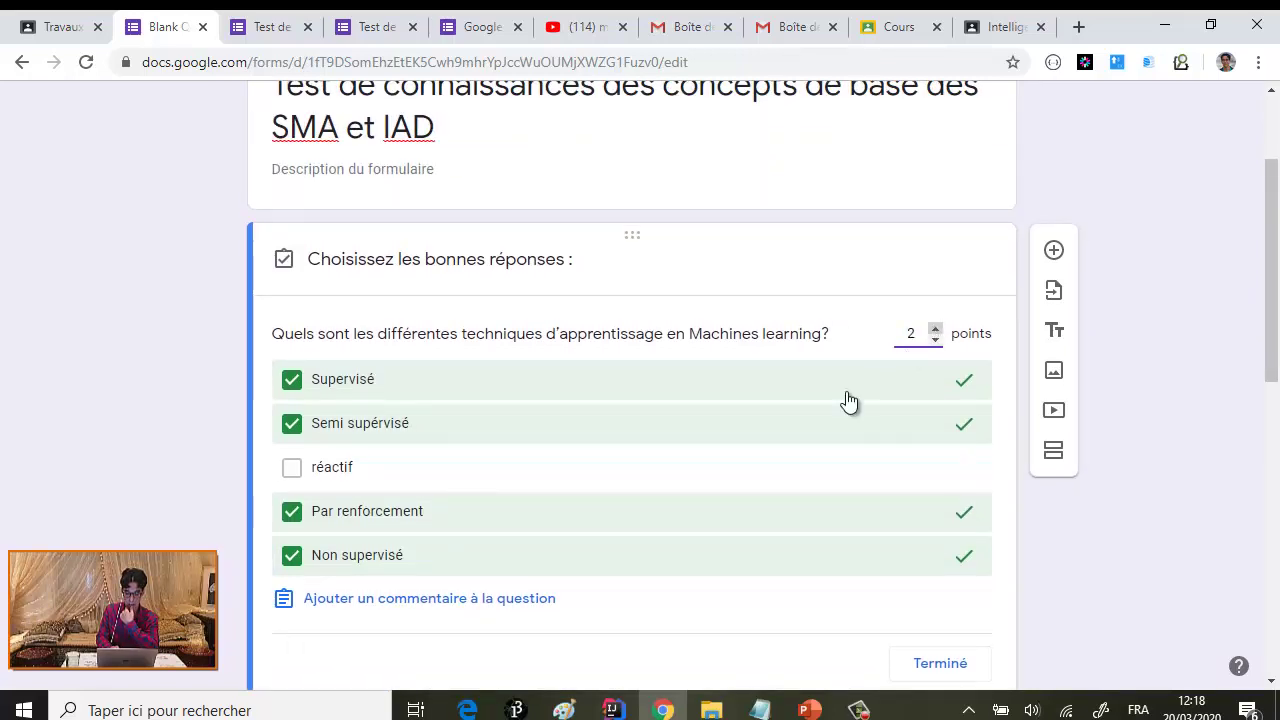
scroll(820, 440, "down", 5)
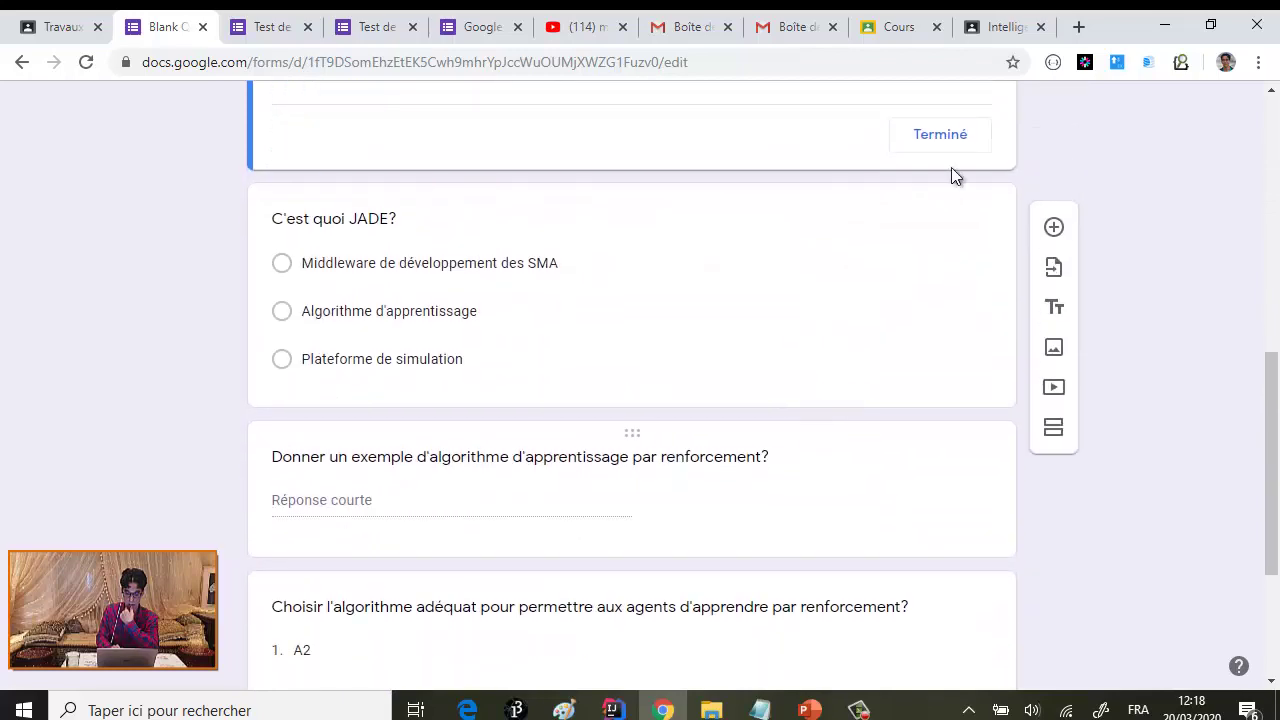
left_click(948, 140)
scroll(624, 448, "down", 7)
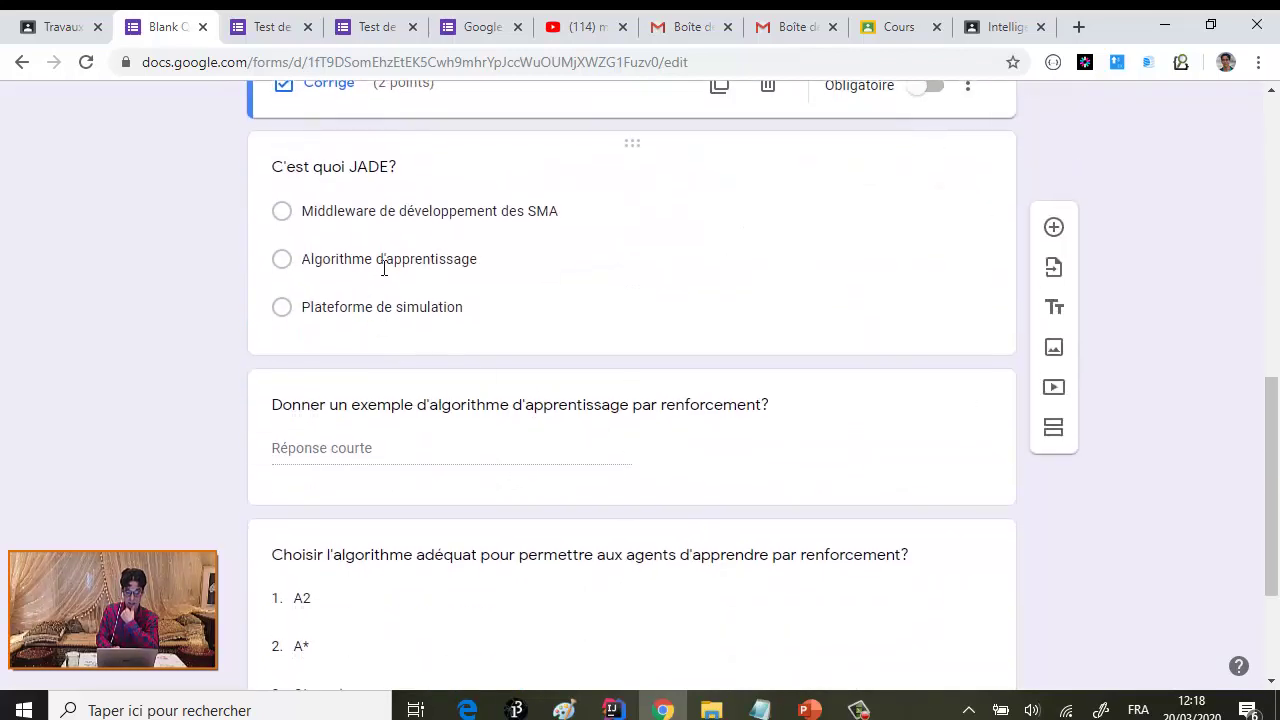
scroll(383, 268, "up", 2)
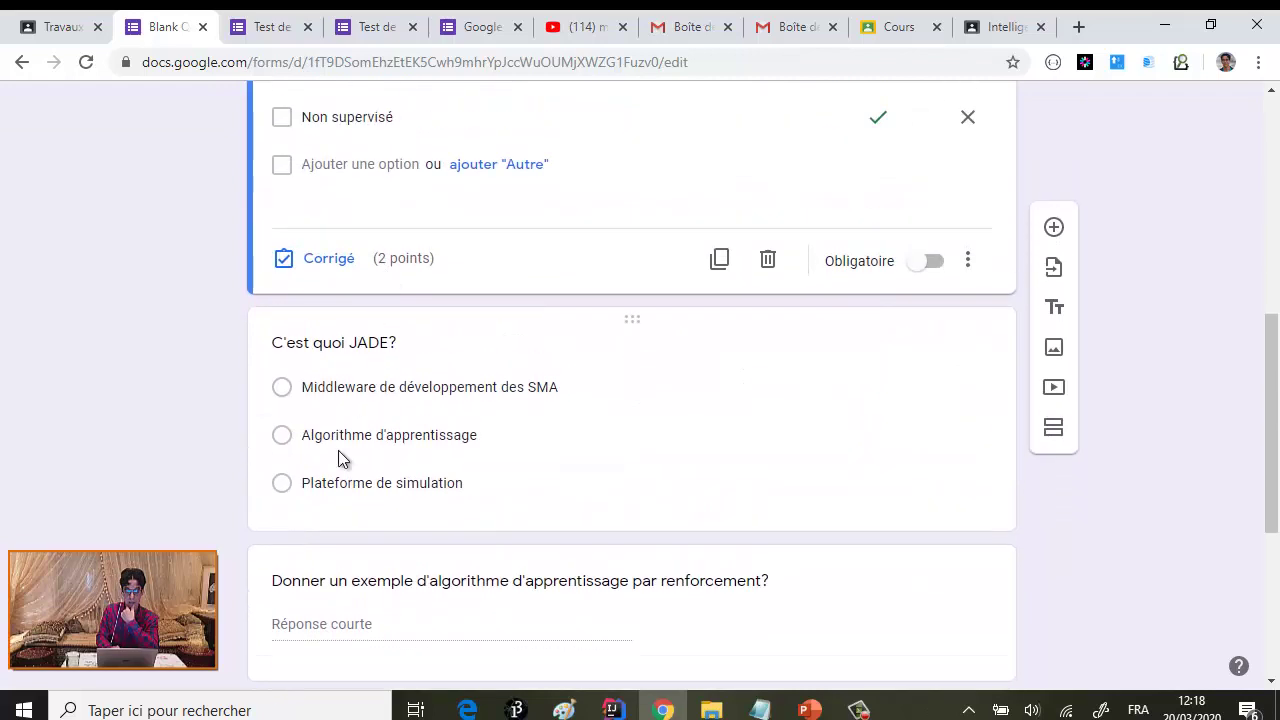
scroll(488, 357, "up", 2)
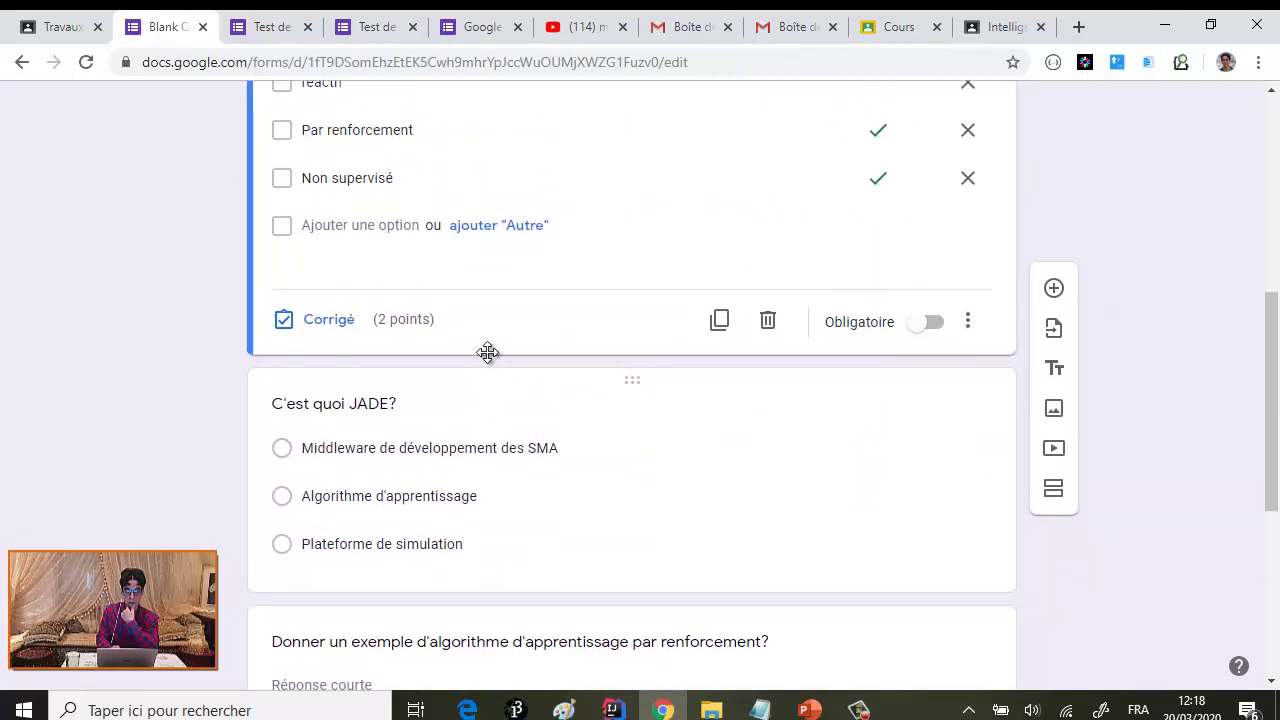
- Raise the JADE question's point value in its answer key
left_click(475, 497)
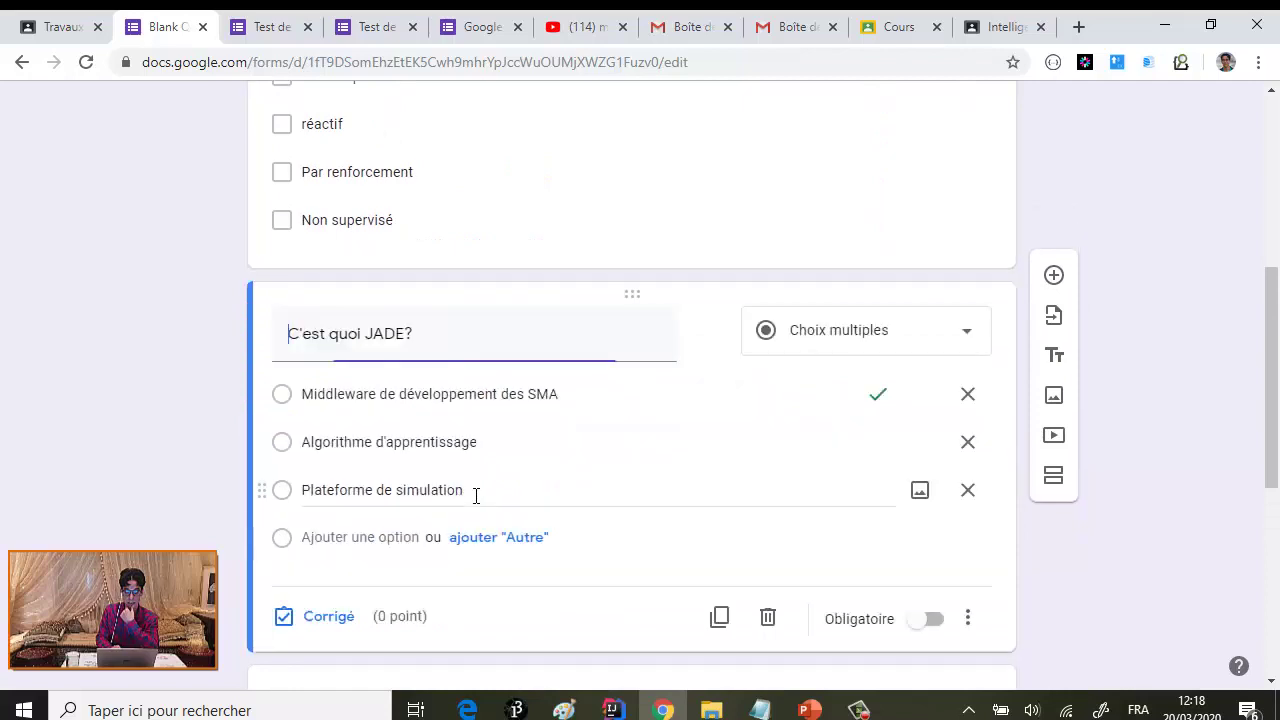
left_click(323, 625)
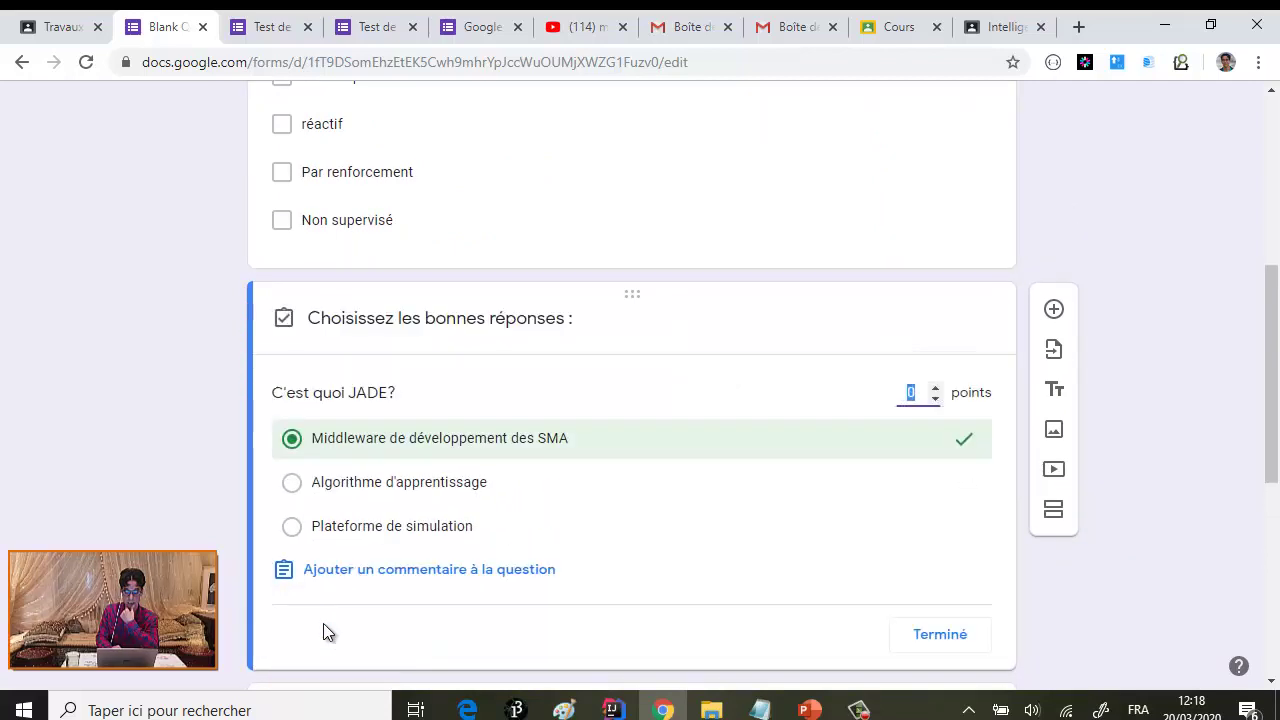
left_click(935, 387)
left_click(933, 637)
scroll(775, 531, "down", 5)
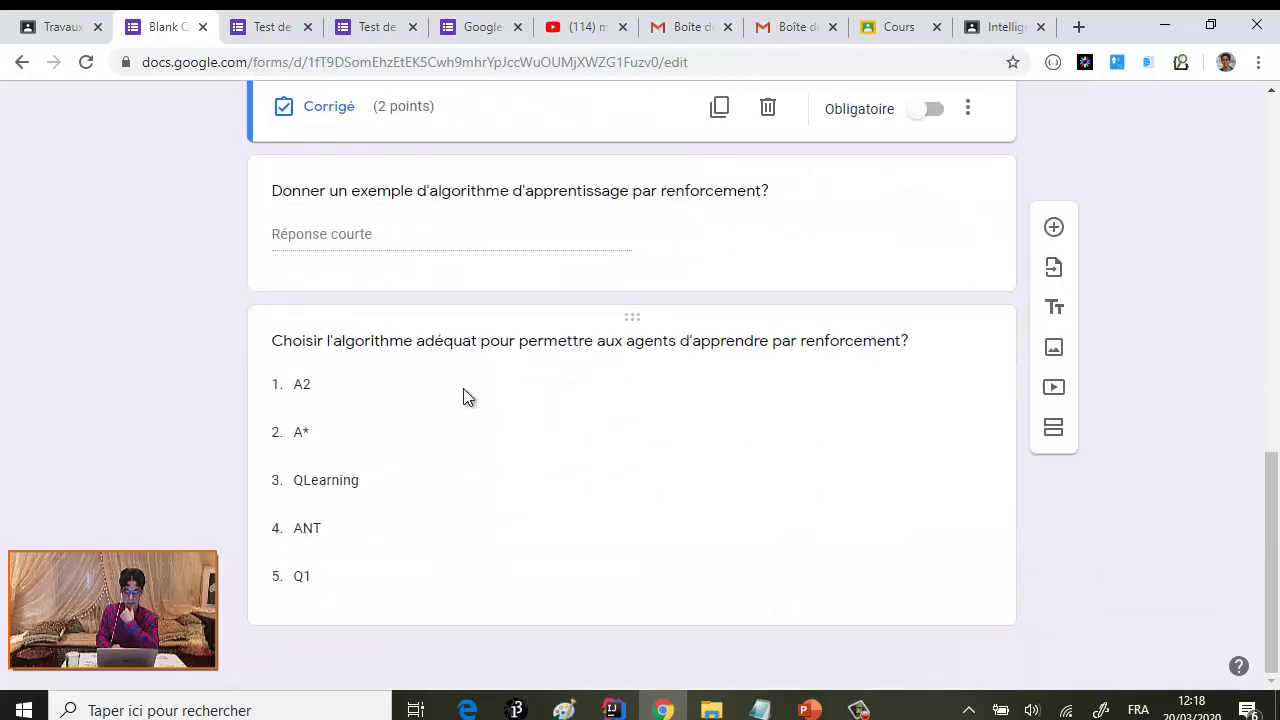
- Set the reinforcement-example question to 1 point
left_click(468, 207)
left_click(315, 252)
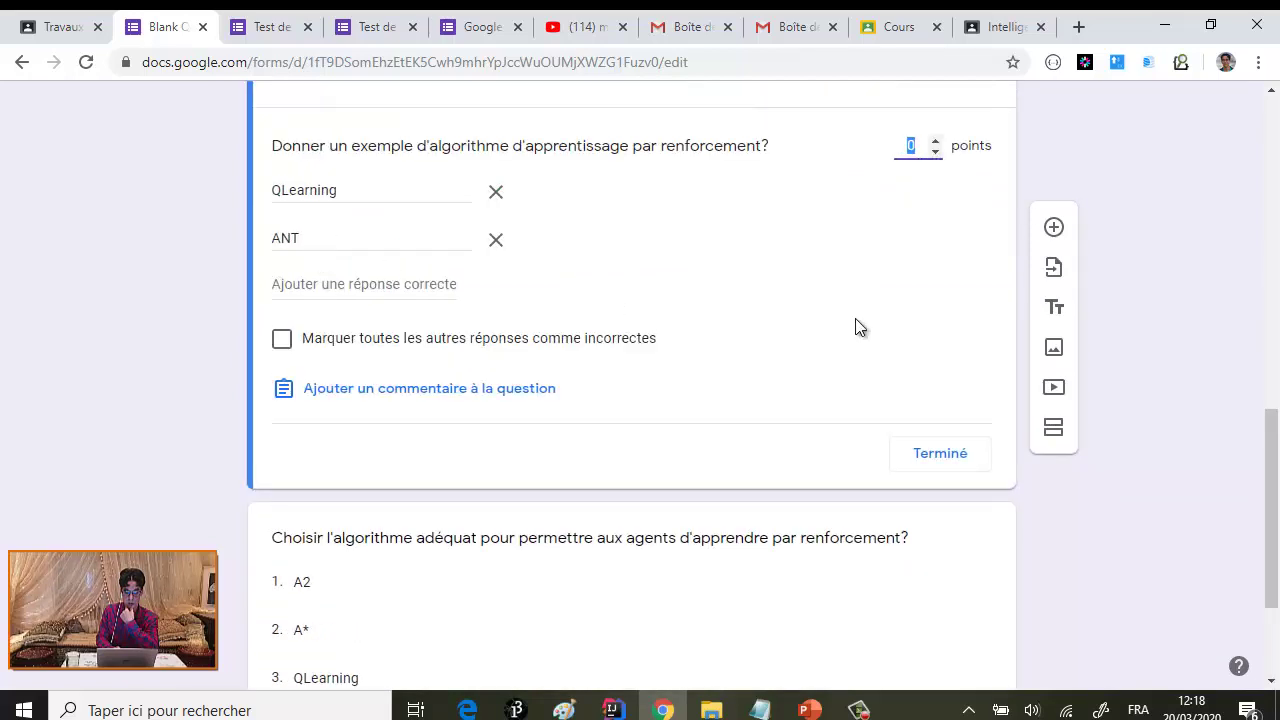
left_click(936, 142)
left_click(935, 152)
left_click(942, 455)
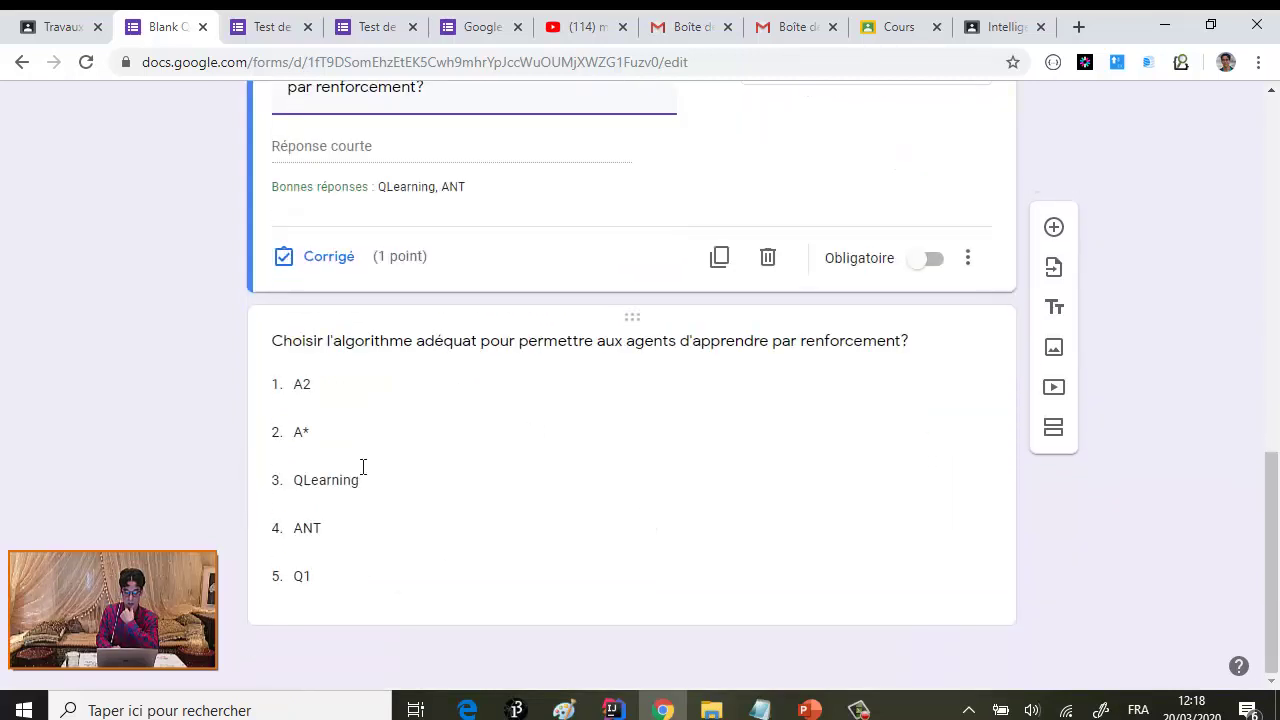
- Raise the algorithm-choice dropdown question from 2 to 3 points
left_click(362, 468)
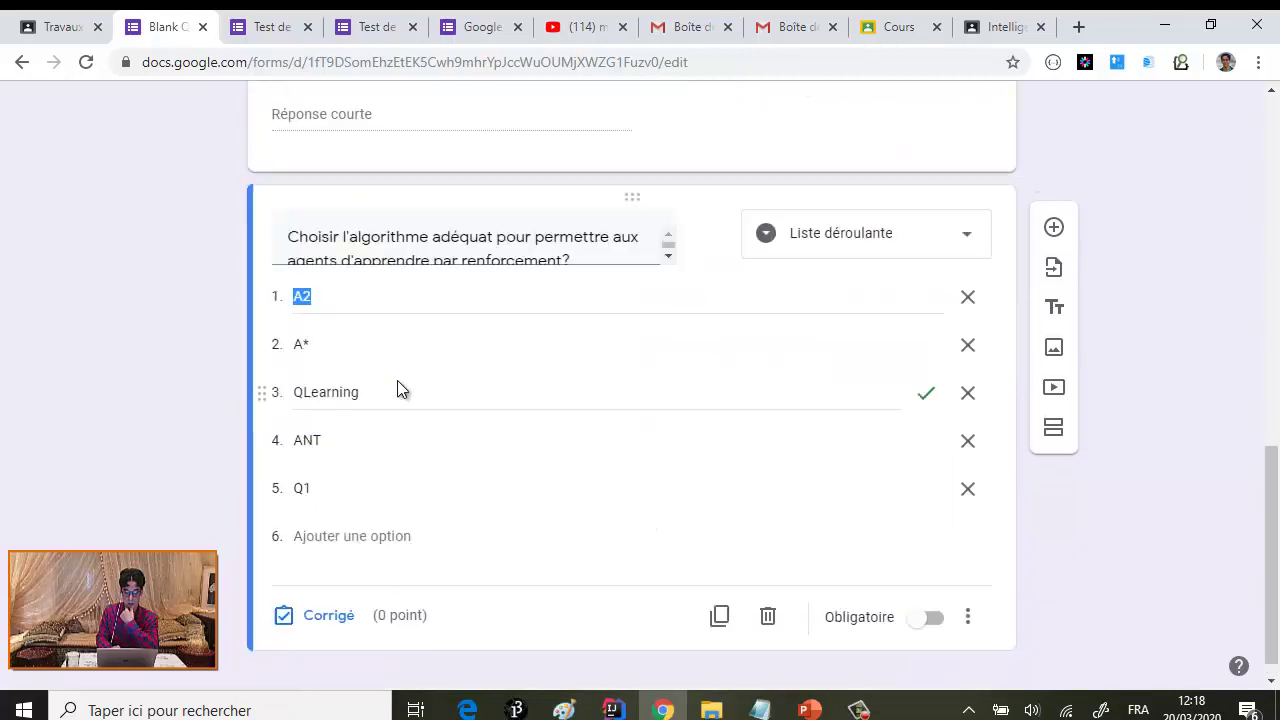
left_click(325, 616)
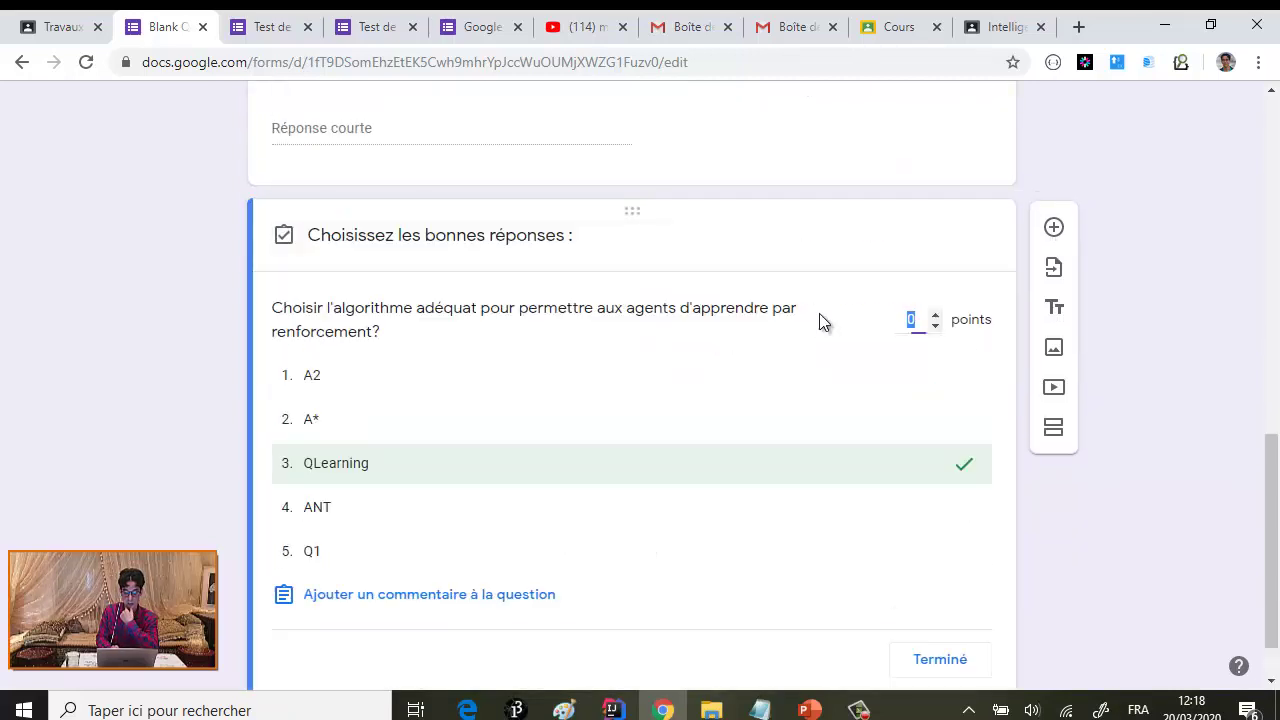
left_click(935, 316)
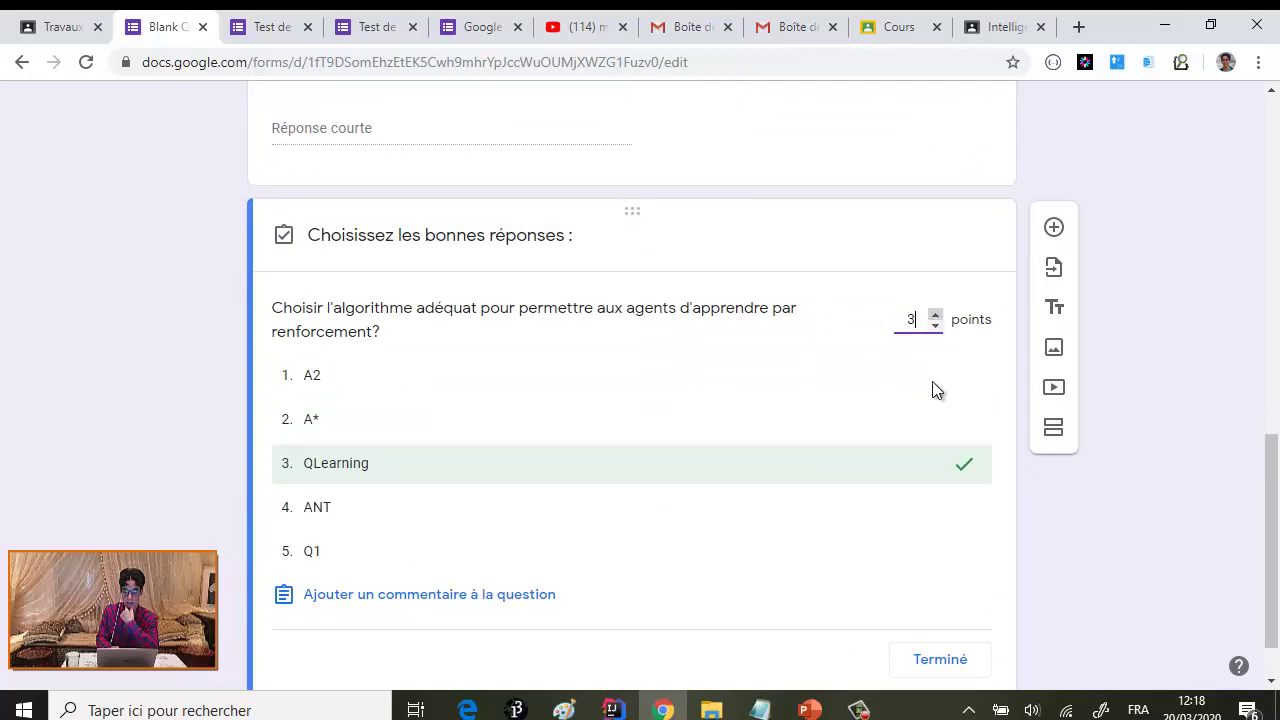
left_click(936, 664)
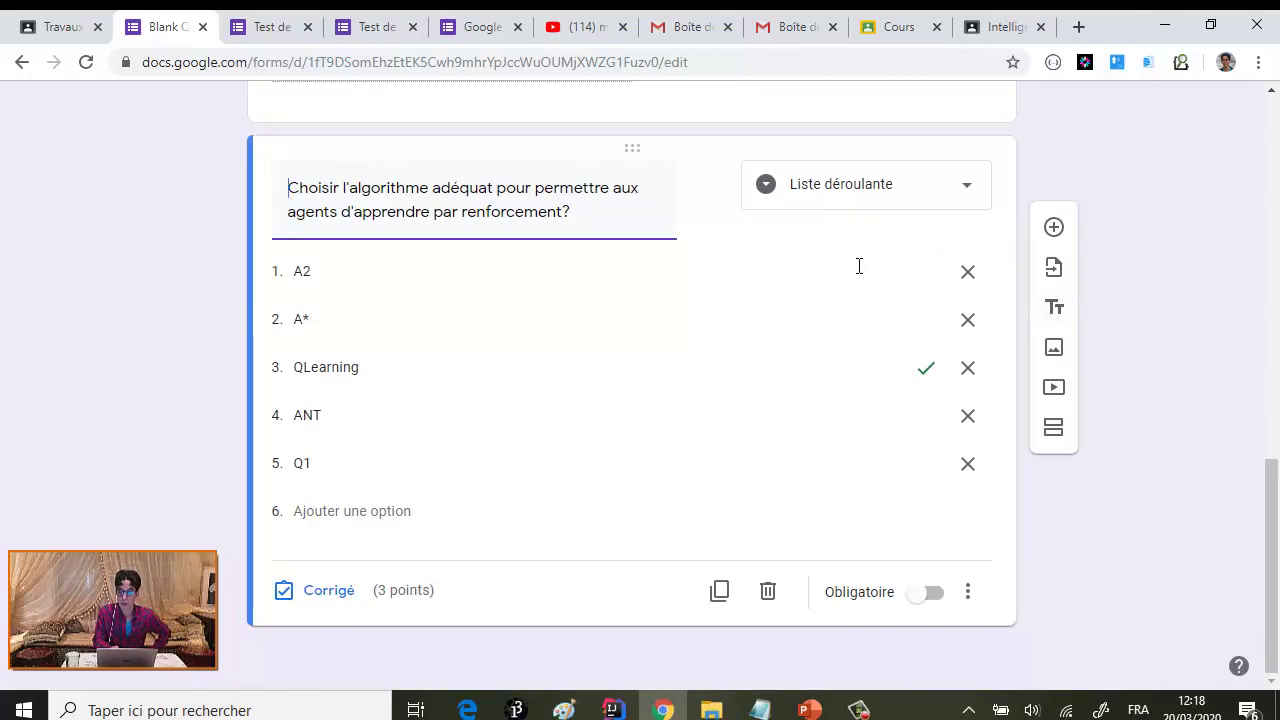
scroll(830, 334, "up", 10)
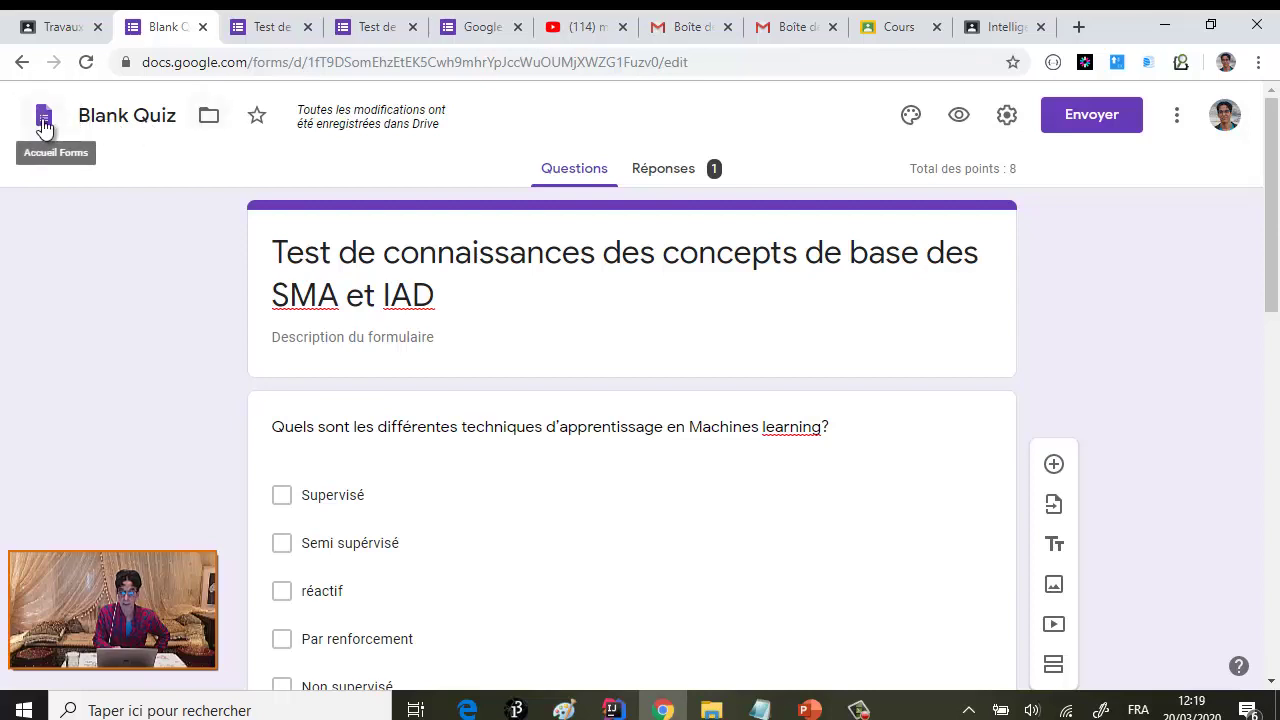
- Reopen the quiz from Classroom, scroll through its questions and points, then return to coursework
left_click(43, 126)
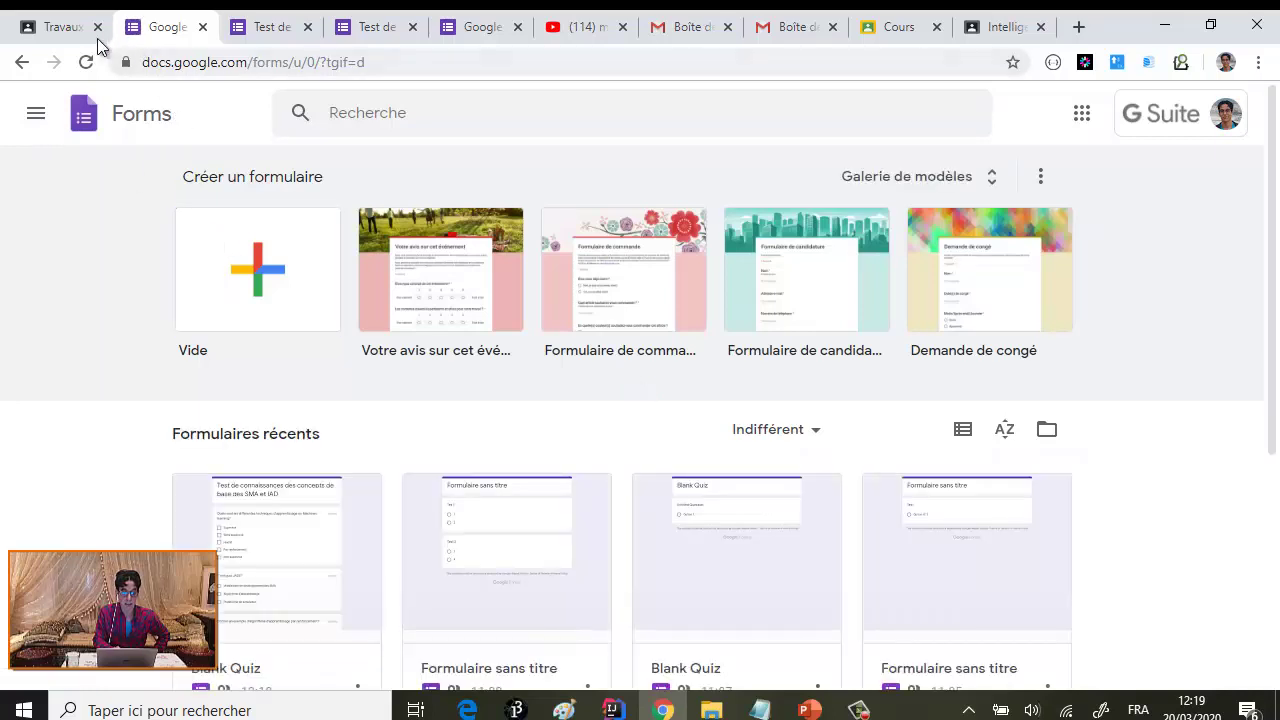
left_click(90, 36)
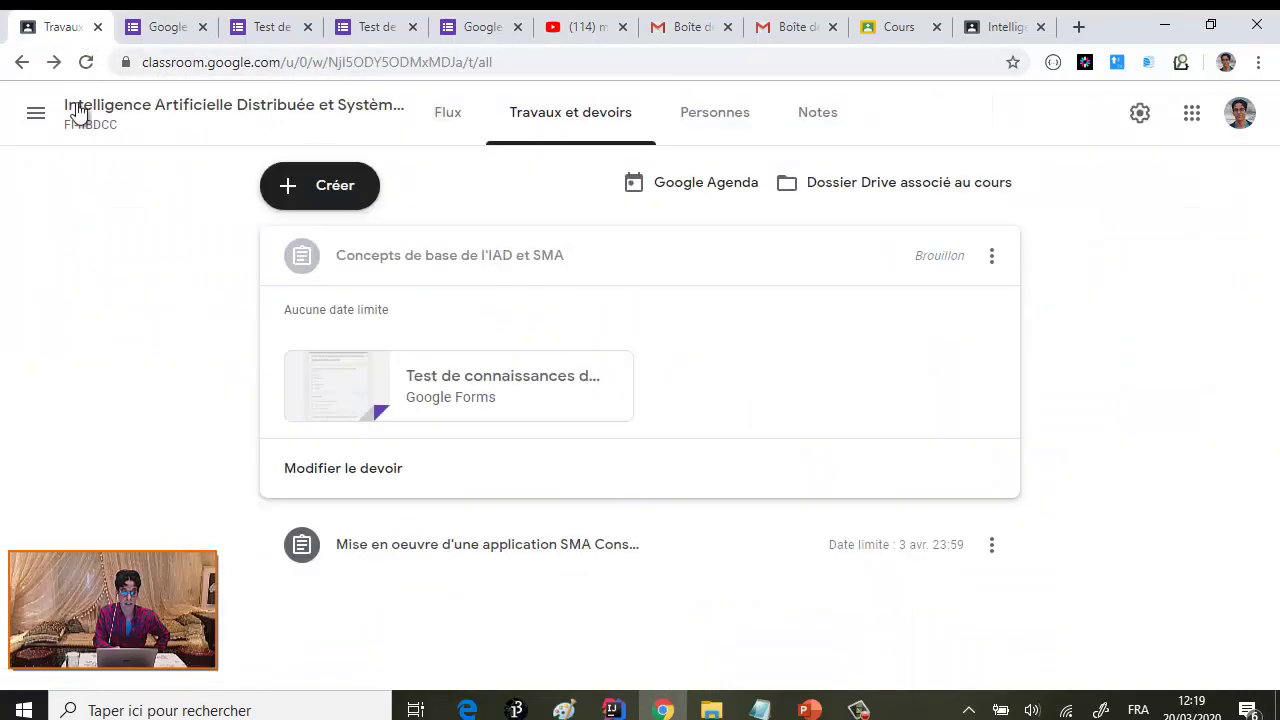
left_click(331, 393)
scroll(577, 390, "down", 1)
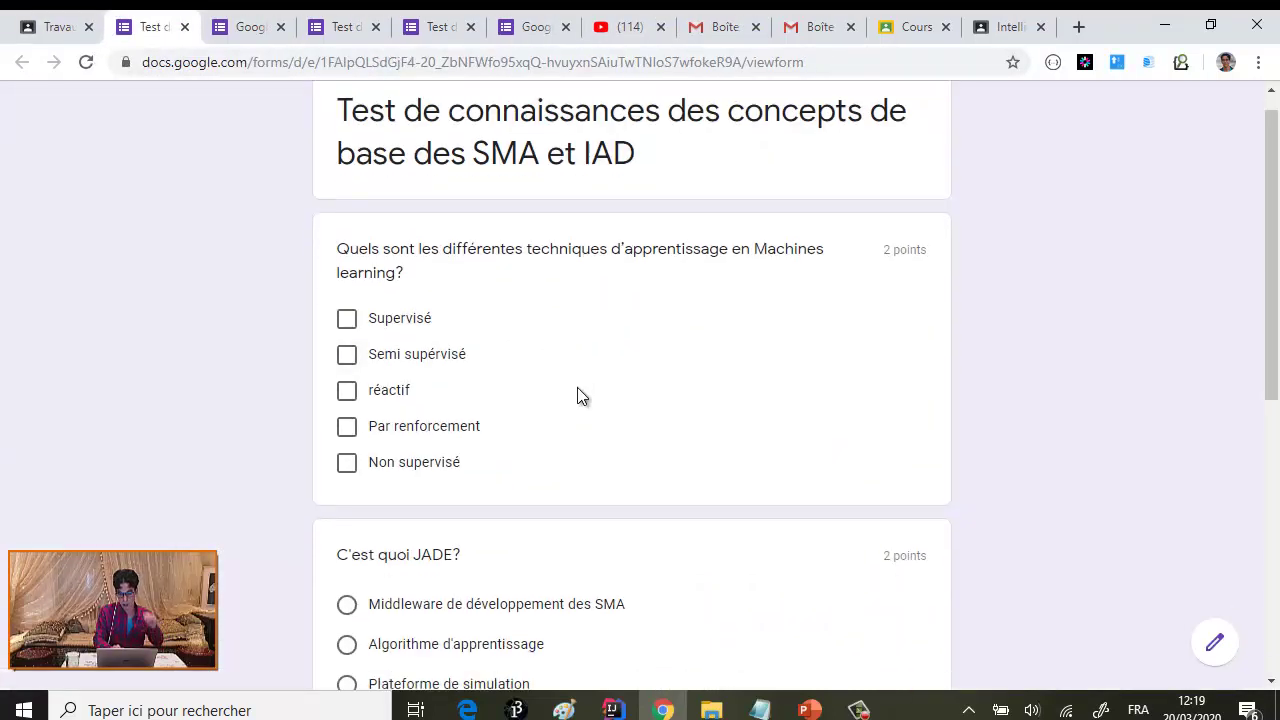
scroll(899, 519, "down", 4)
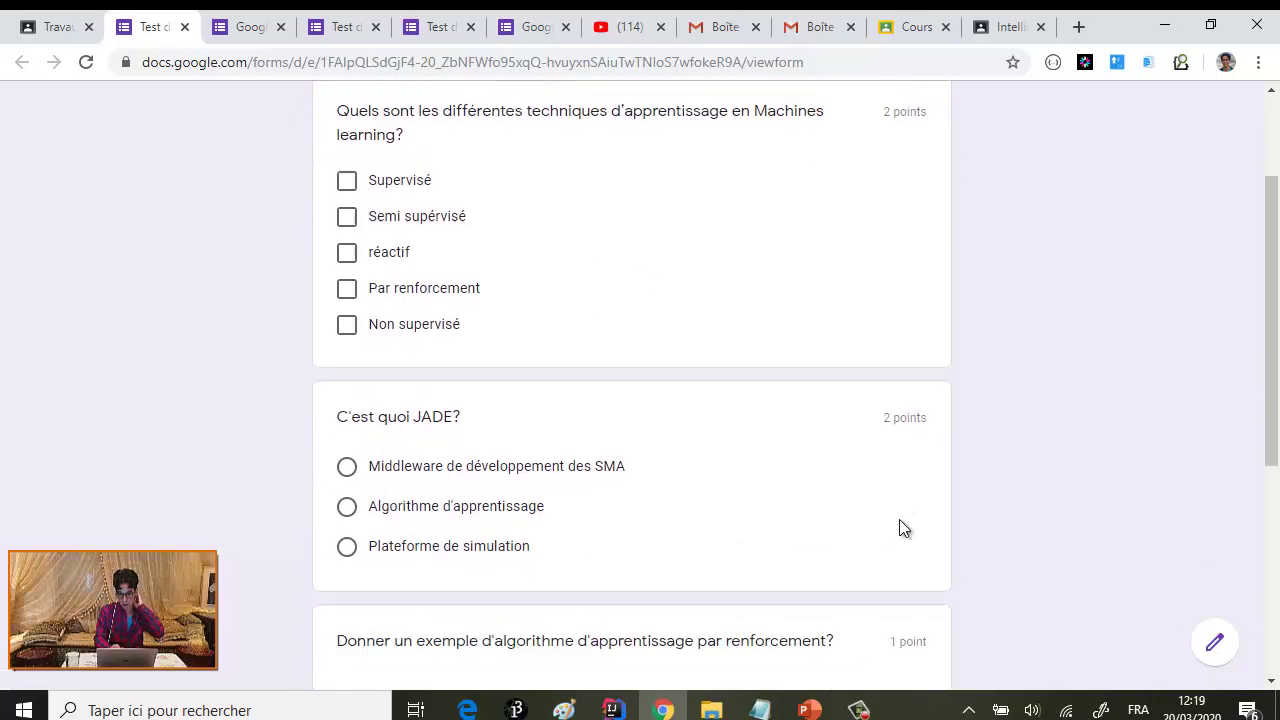
scroll(904, 561, "down", 2)
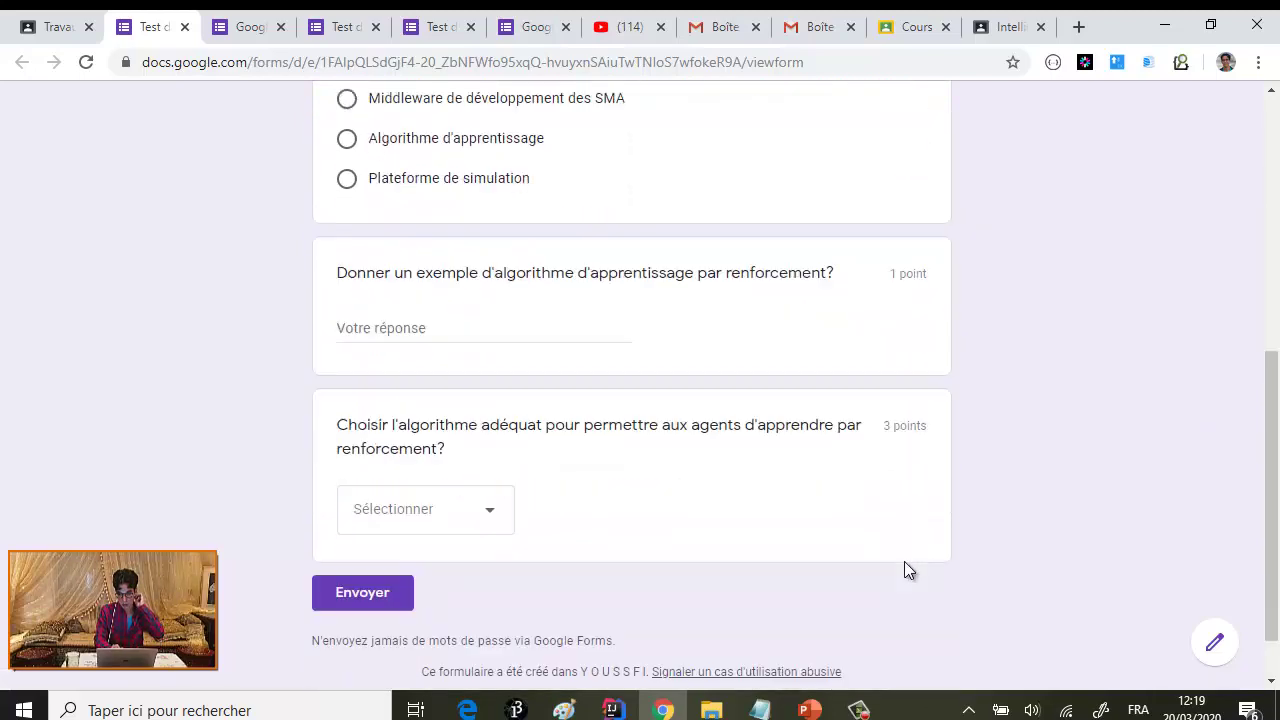
scroll(904, 561, "up", 7)
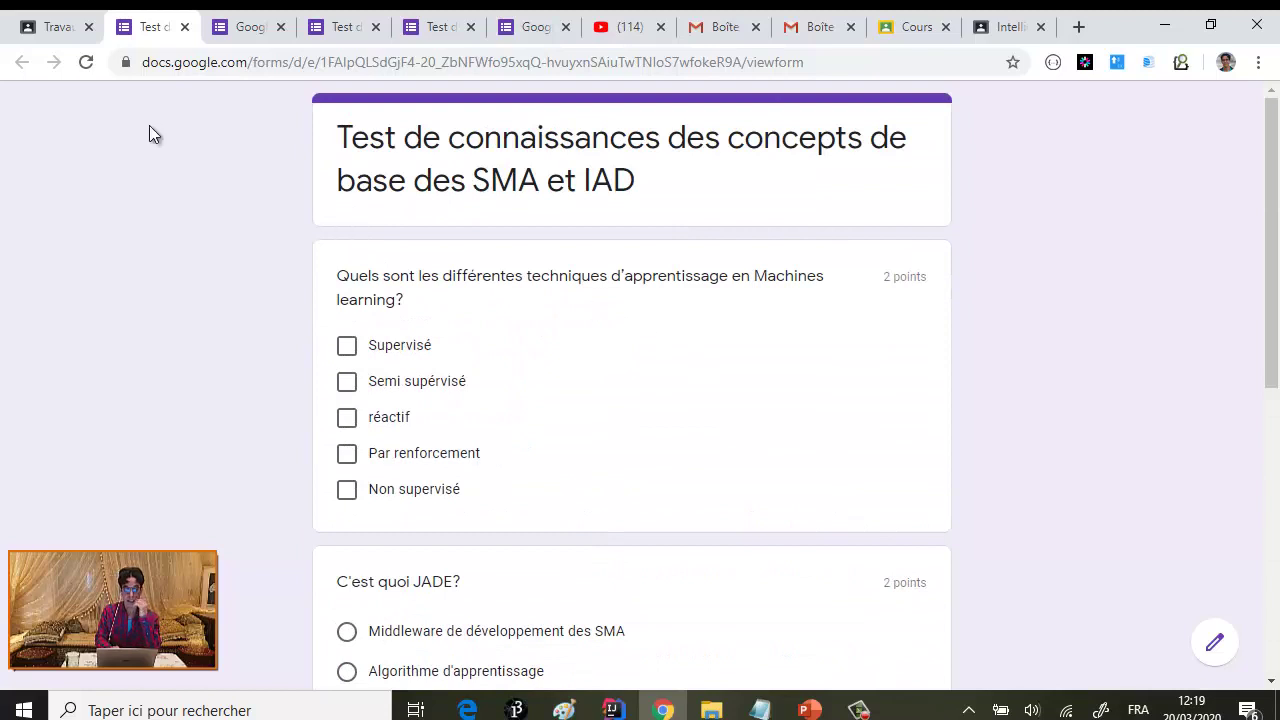
left_click(16, 28)
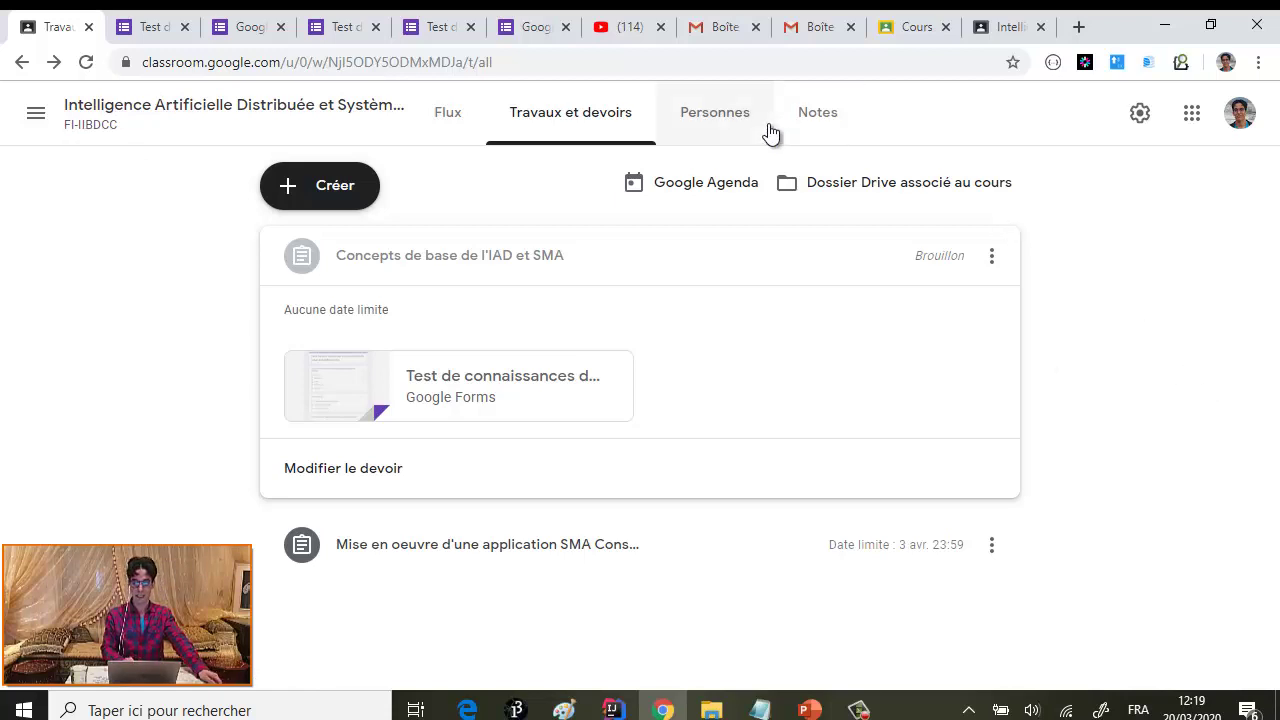
left_click(811, 117)
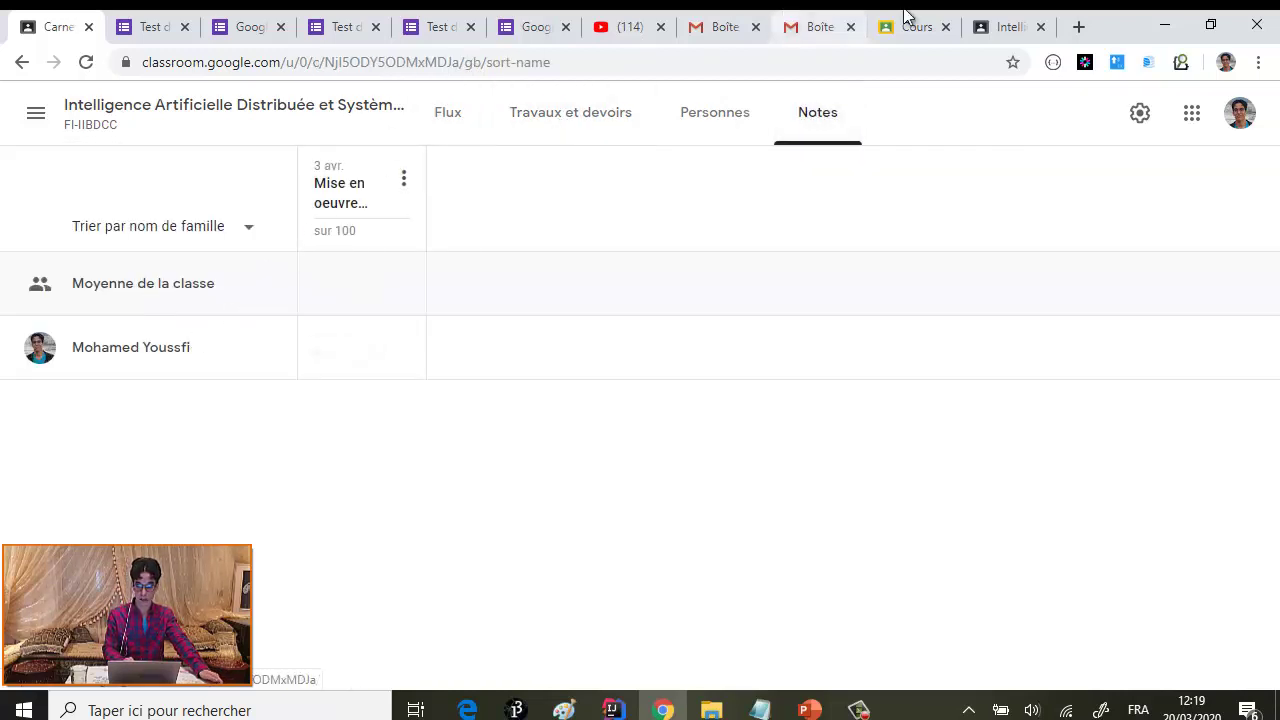
left_click(993, 30)
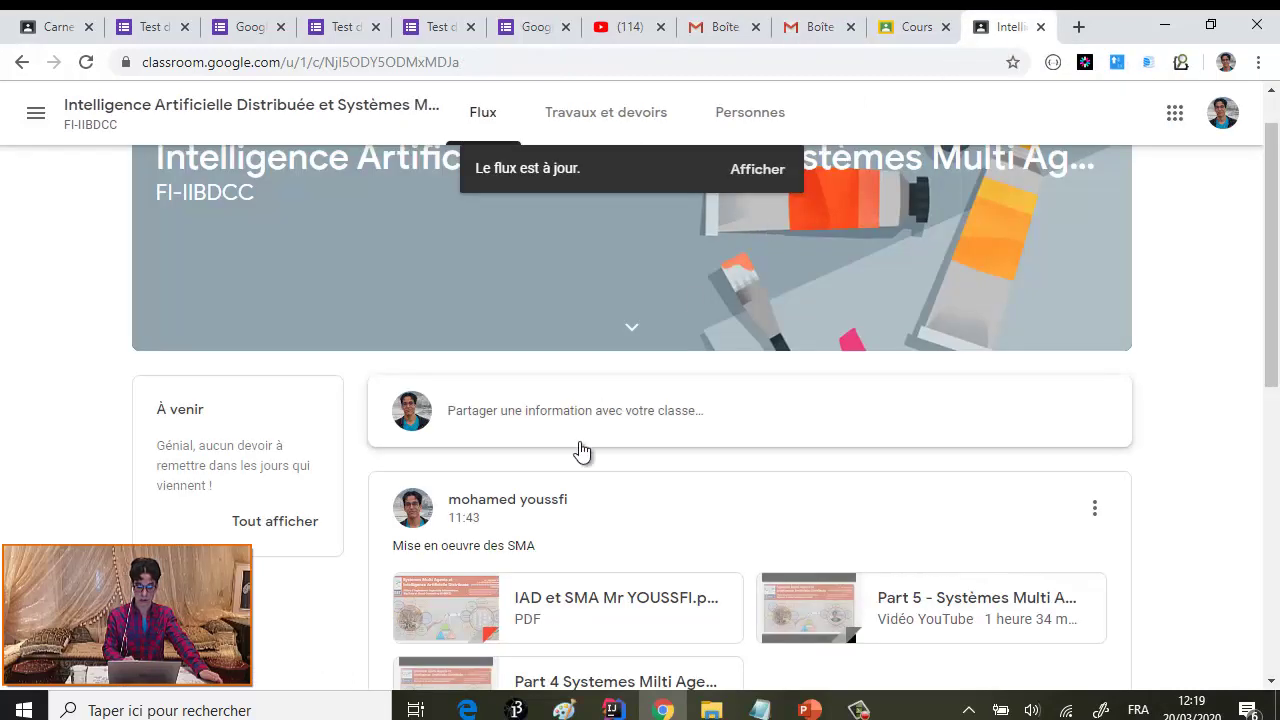
scroll(580, 451, "down", 2)
scroll(520, 289, "up", 3)
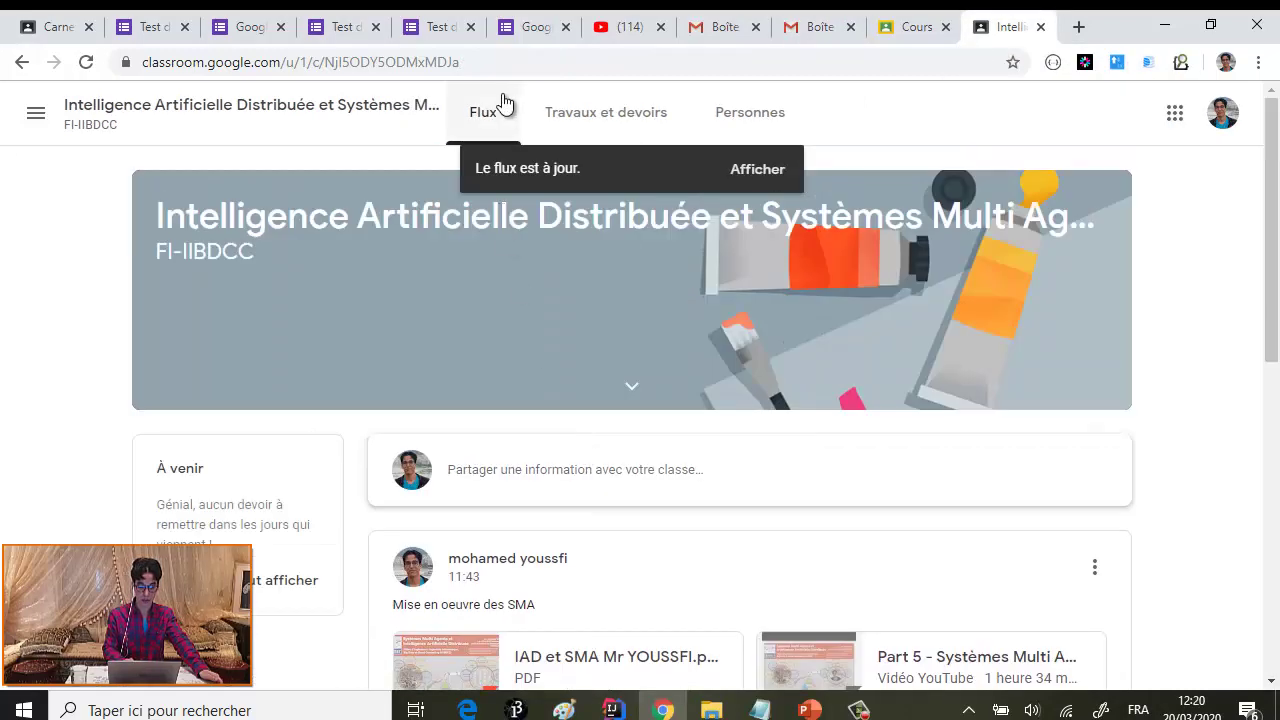
left_click(547, 114)
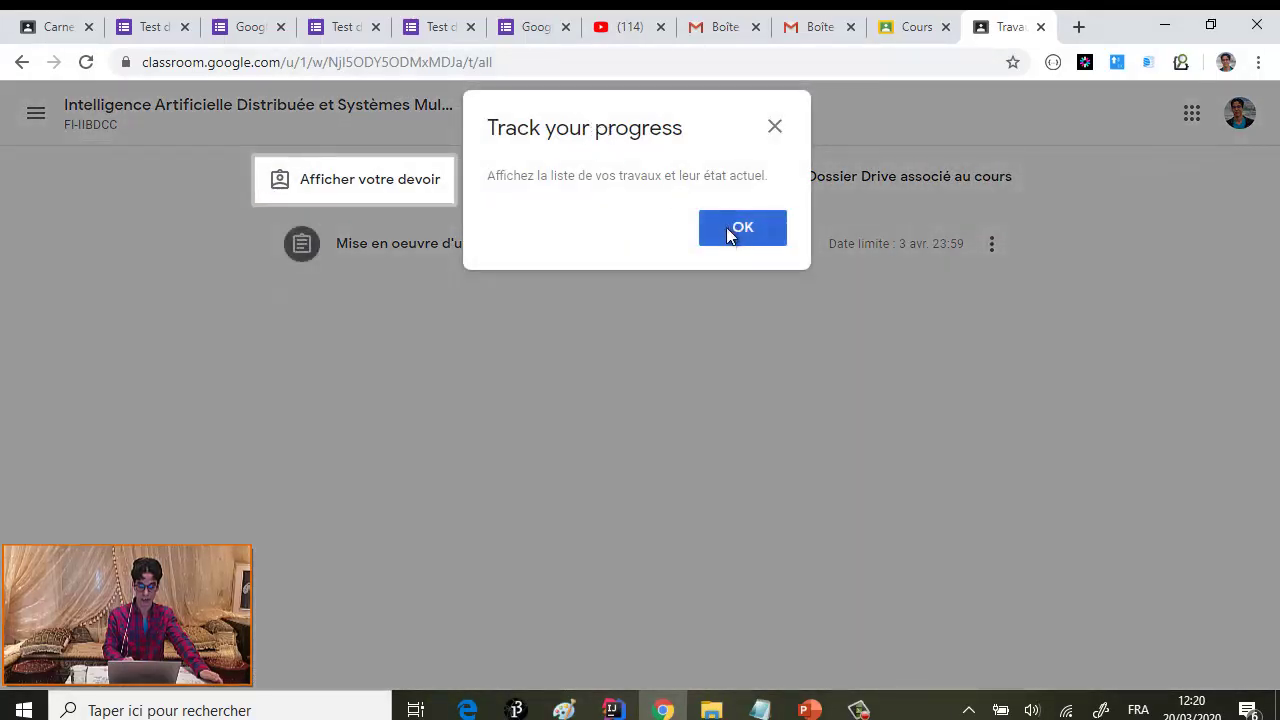
left_click(727, 228)
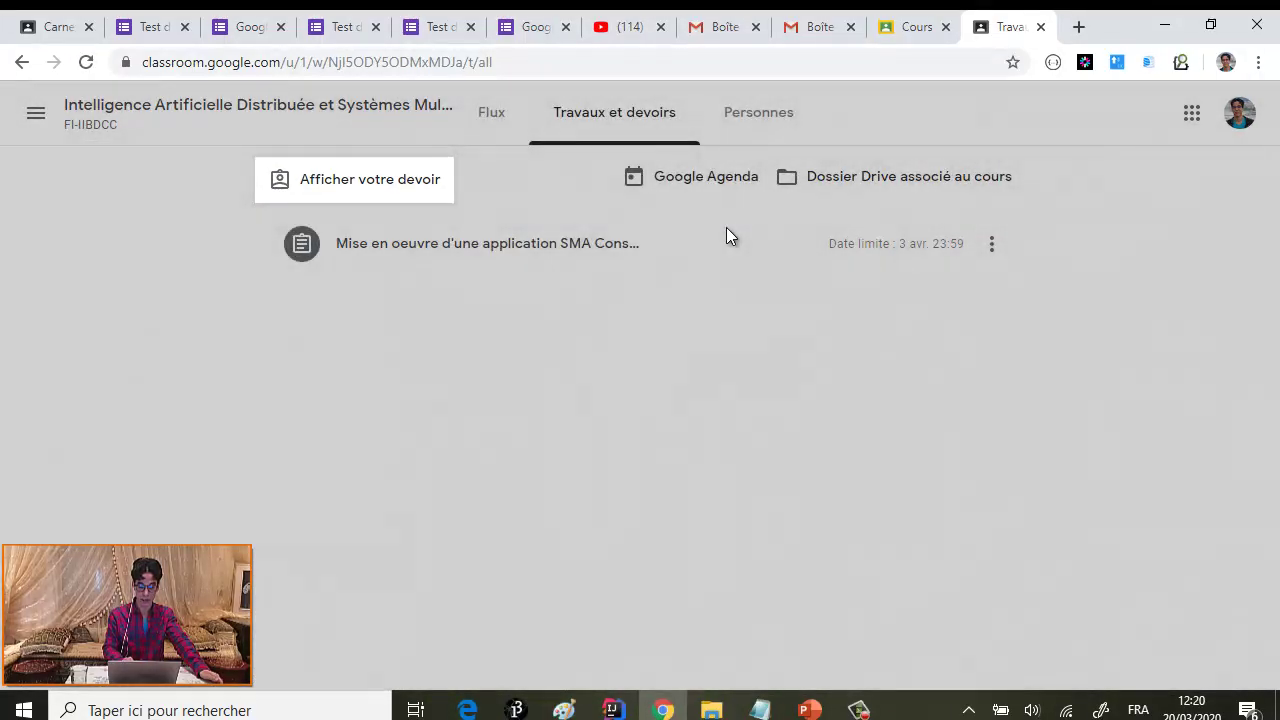
left_click(473, 251)
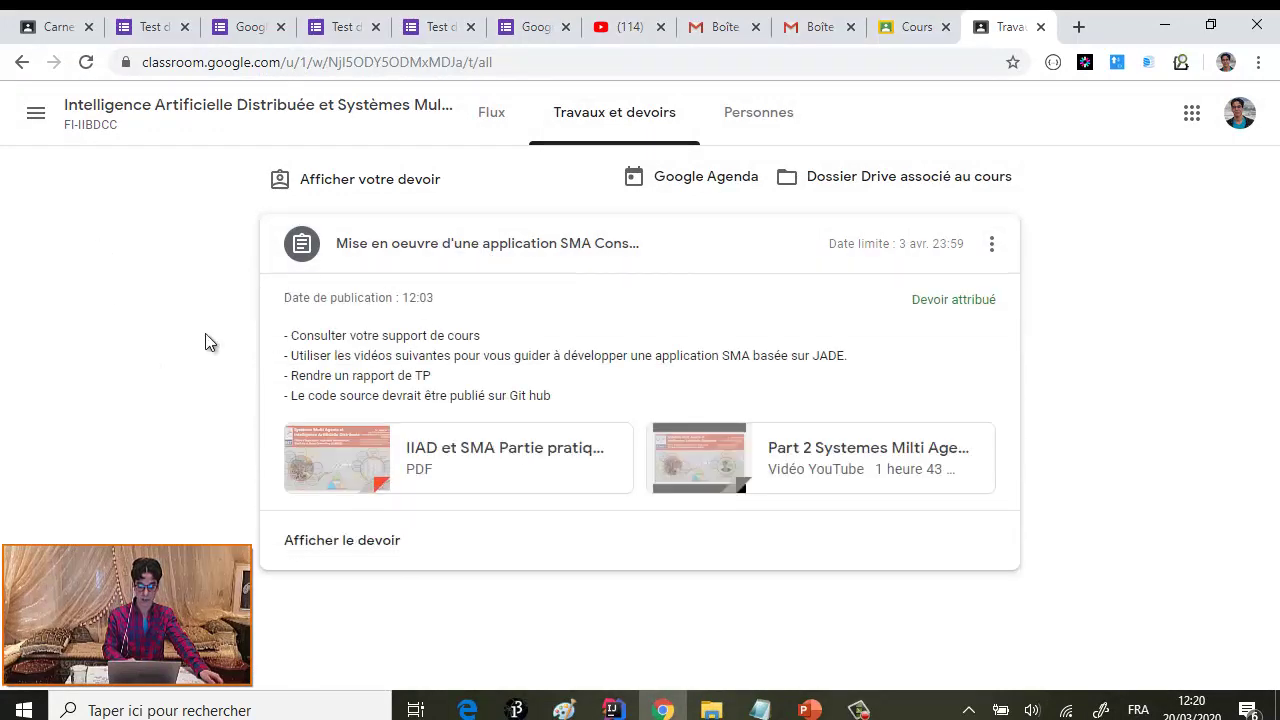
left_click(87, 63)
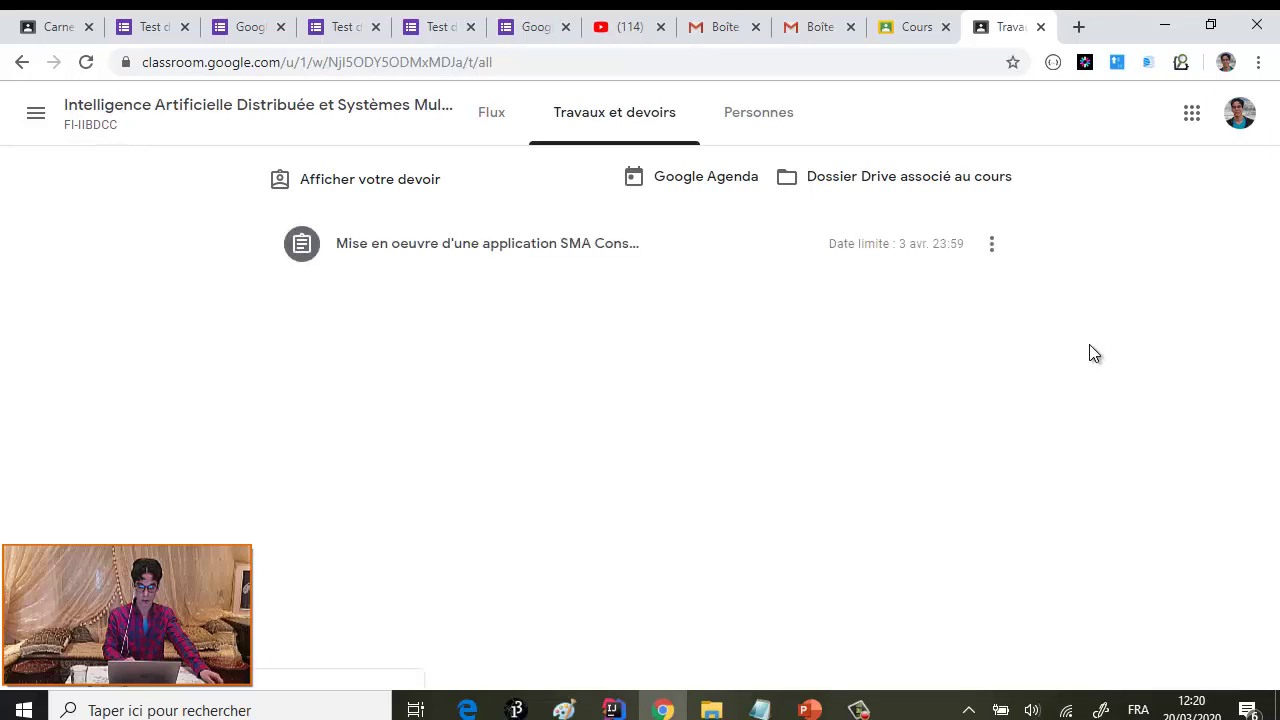
left_click(57, 28)
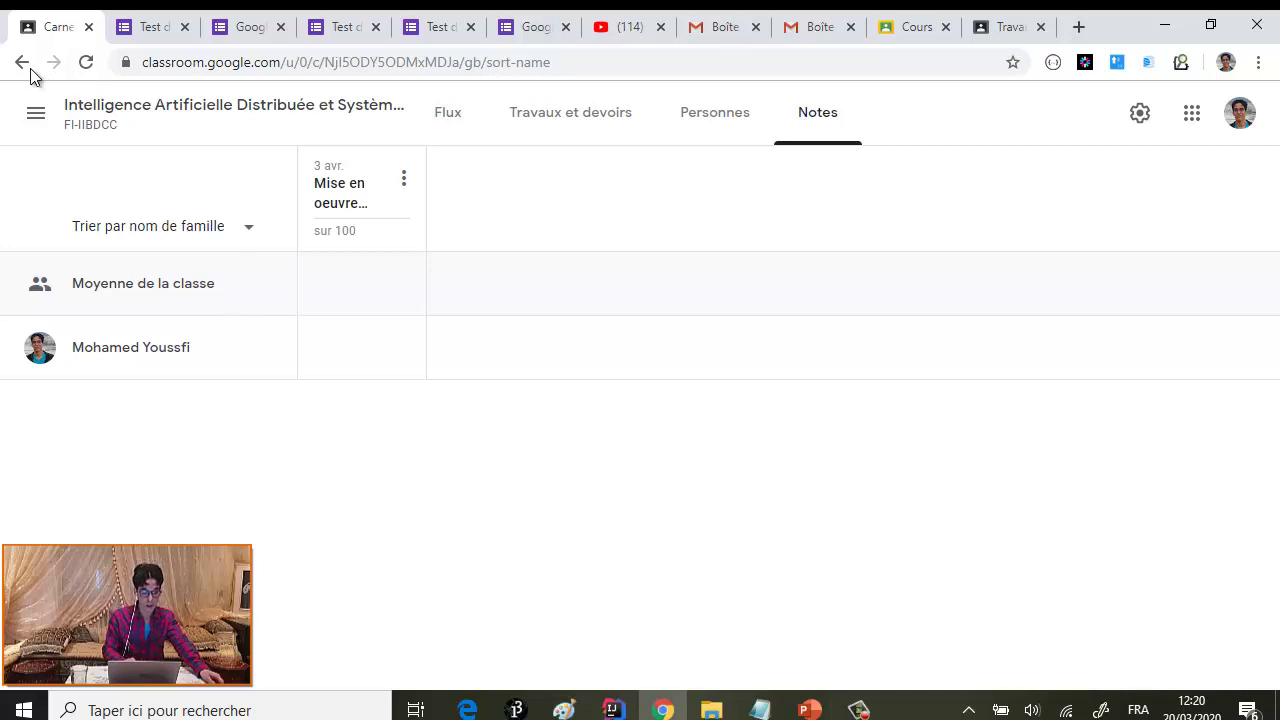
left_click(22, 62)
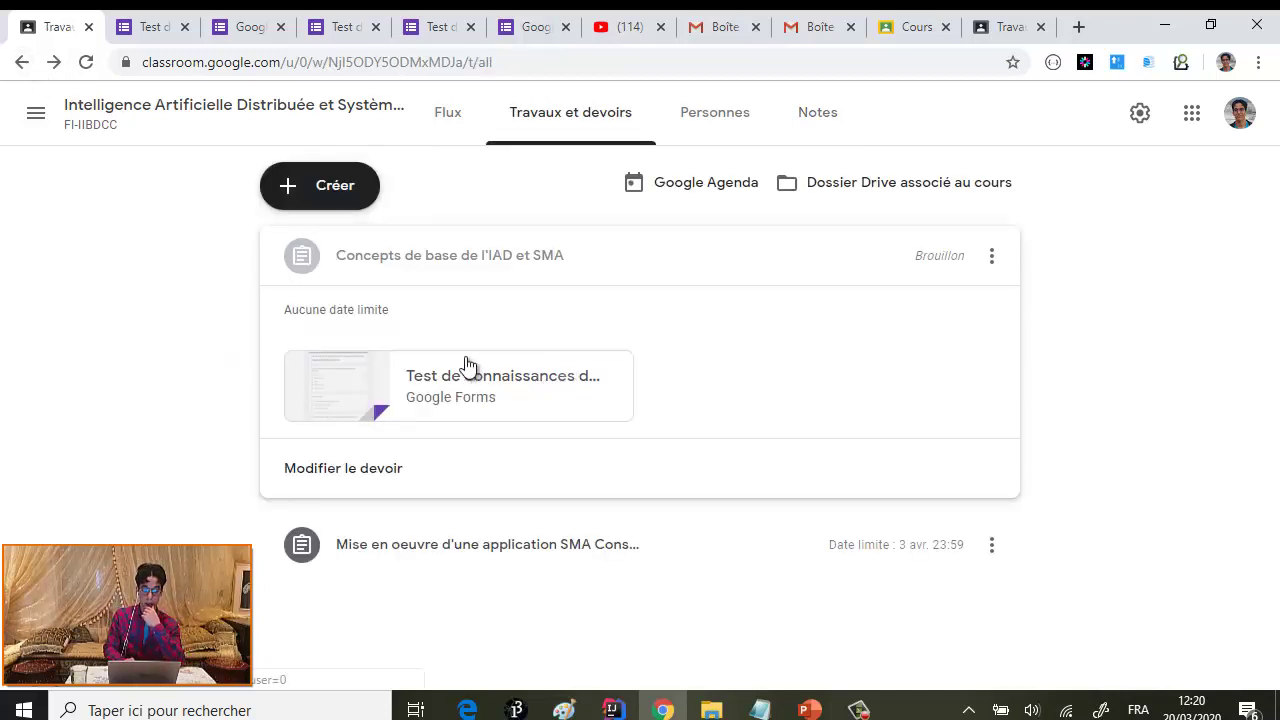
- Open the draft quiz assignment Concepts de base de l'IAD et SMA for editing
left_click(992, 262)
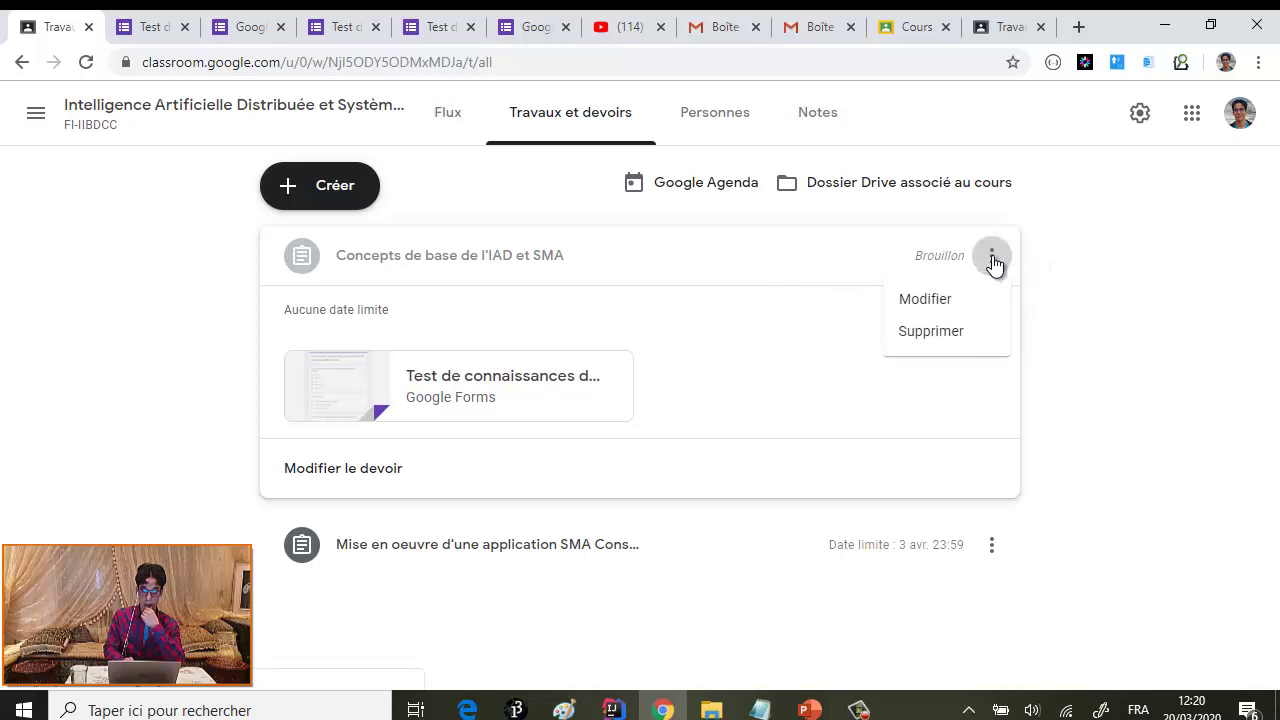
left_click(1140, 395)
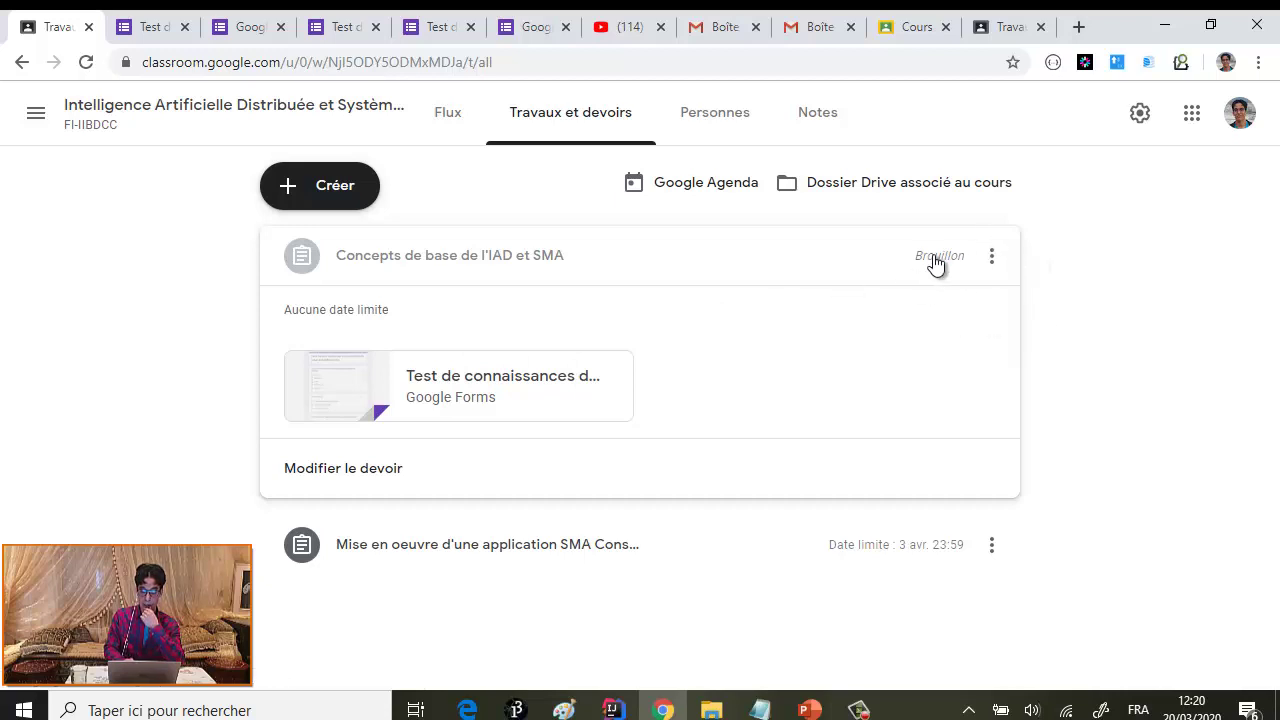
left_click(992, 258)
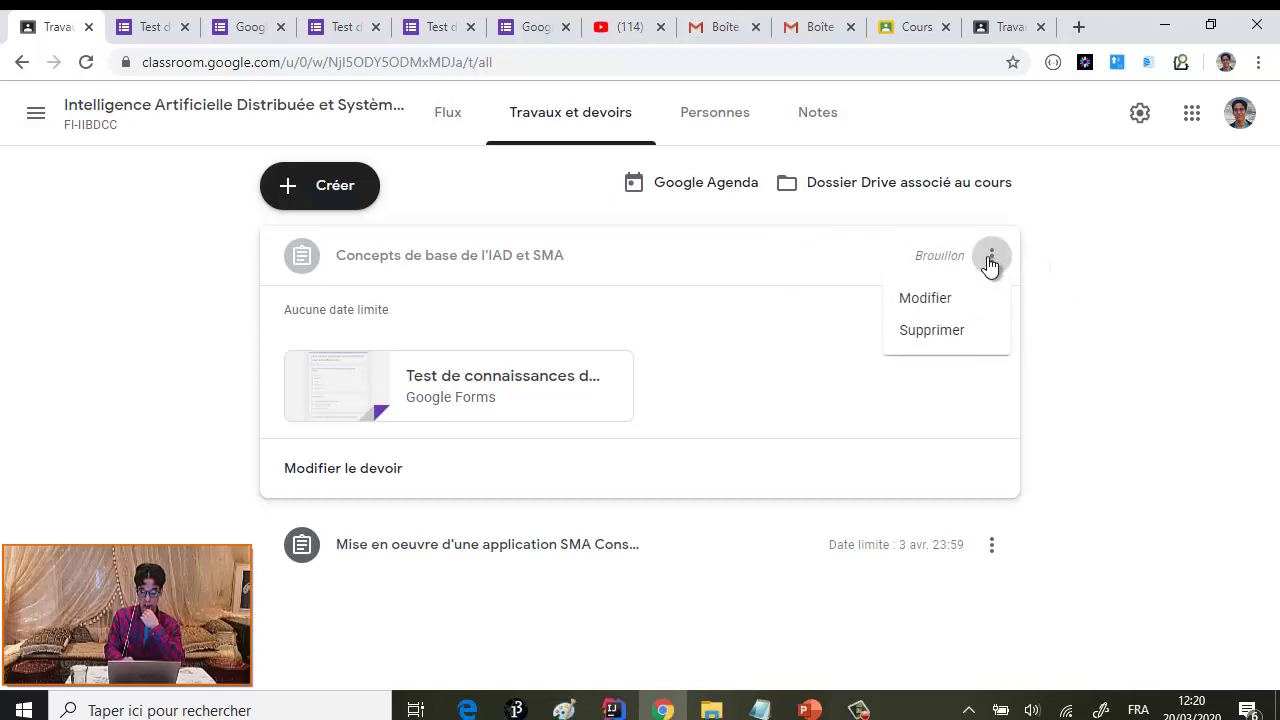
left_click(929, 301)
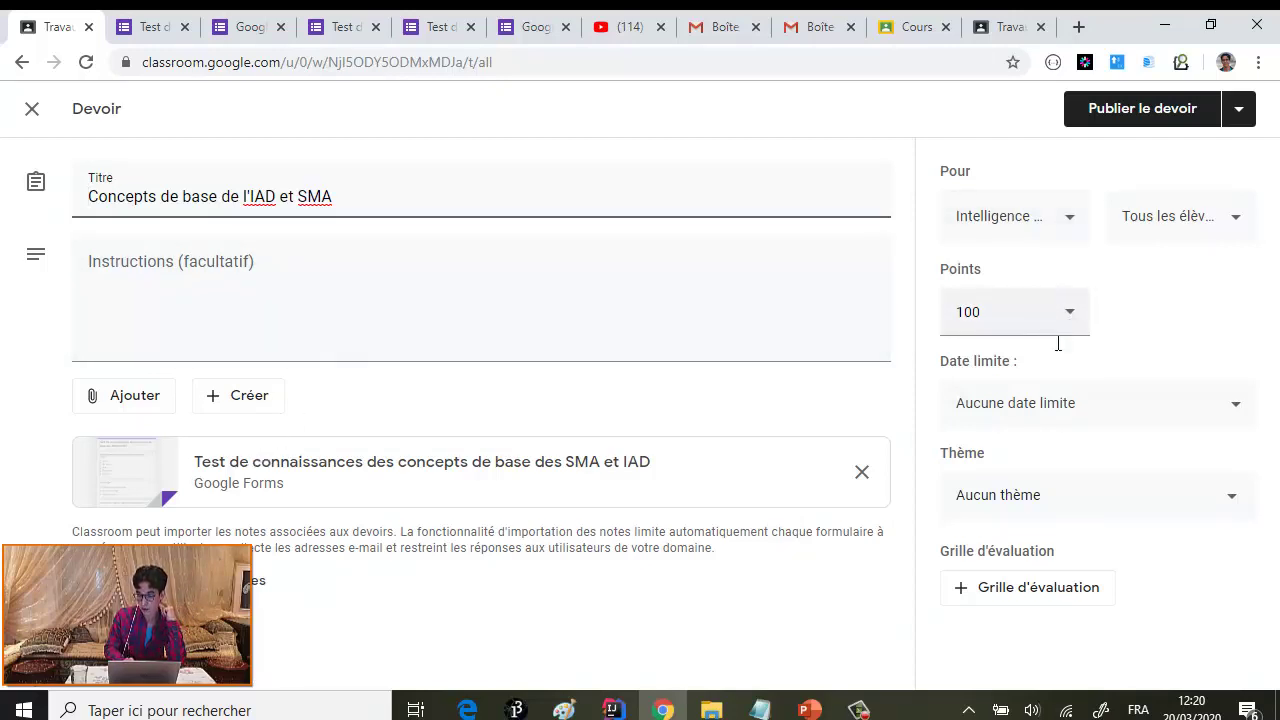
- Set the assignment due date to 21 mars 2020 at 16:00
left_click(1231, 408)
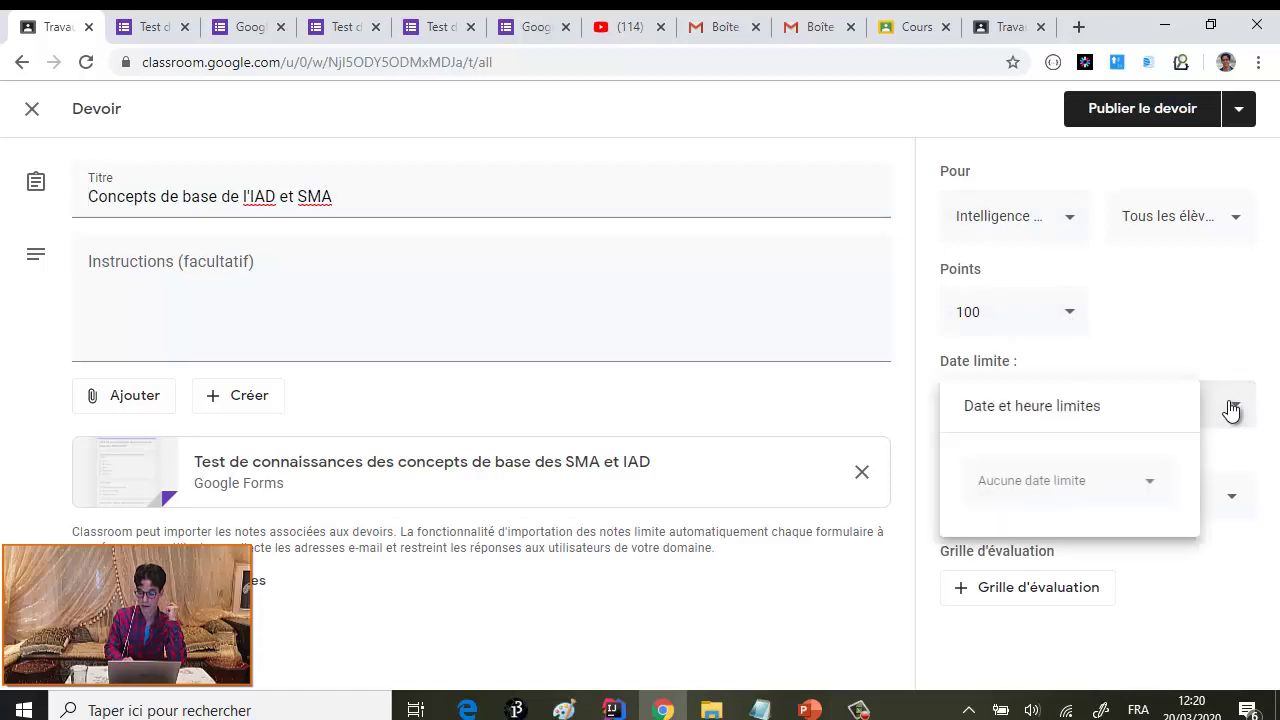
left_click(1148, 484)
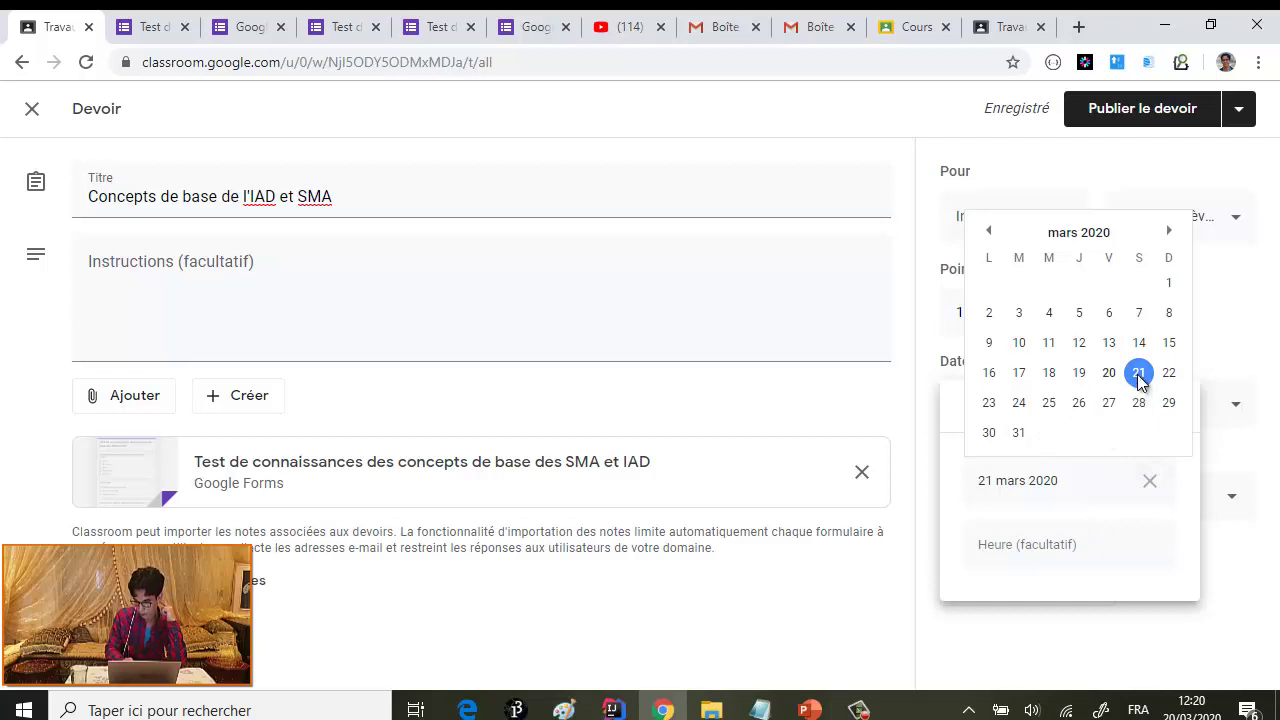
left_click(1139, 374)
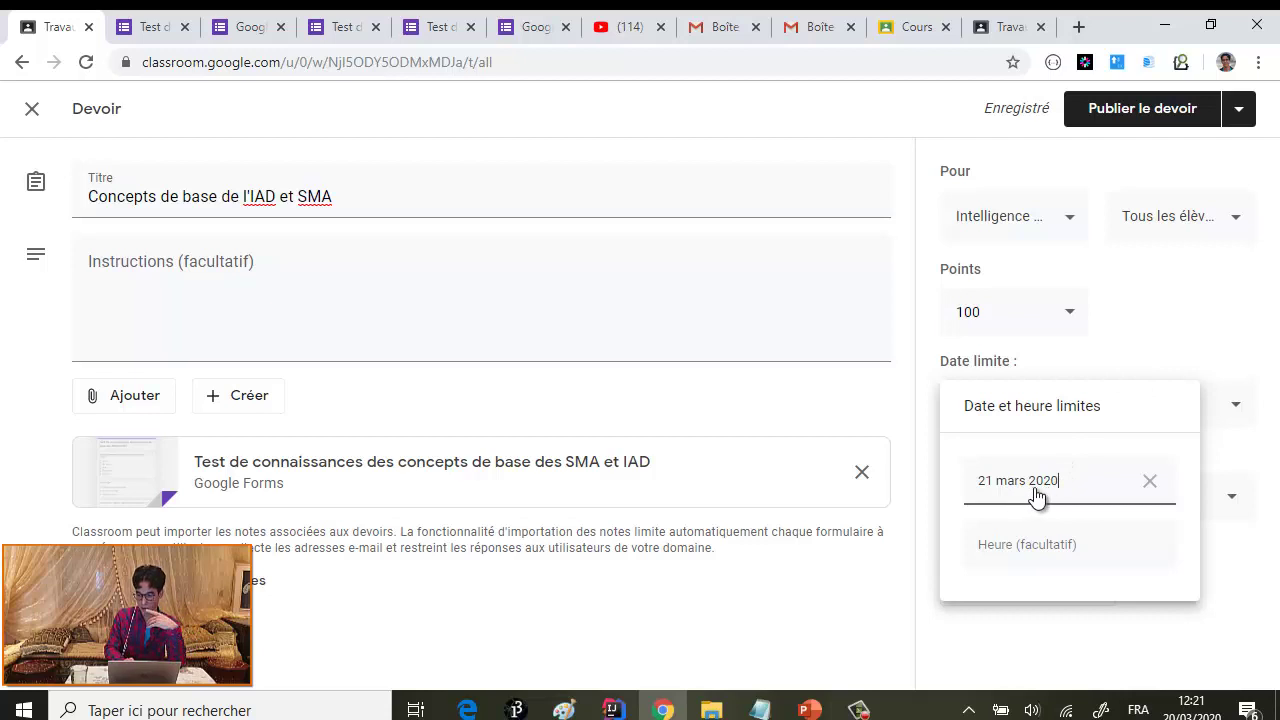
left_click(1078, 548)
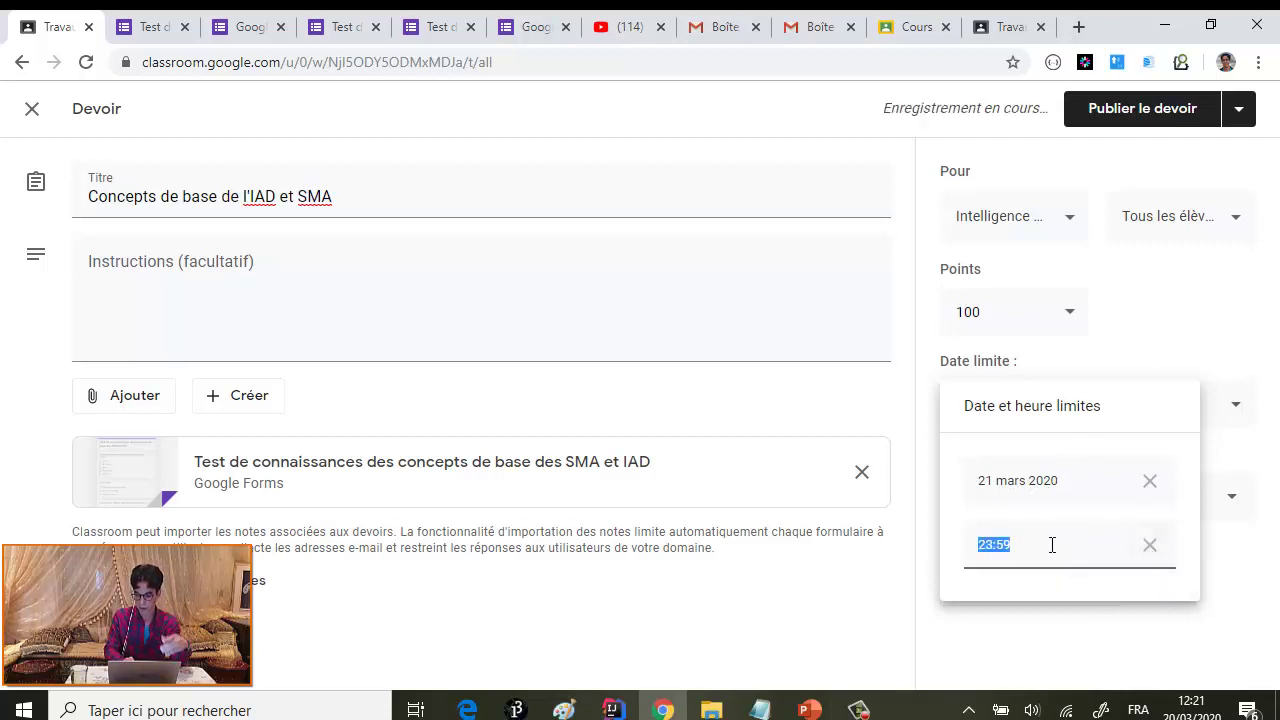
left_click(1042, 549)
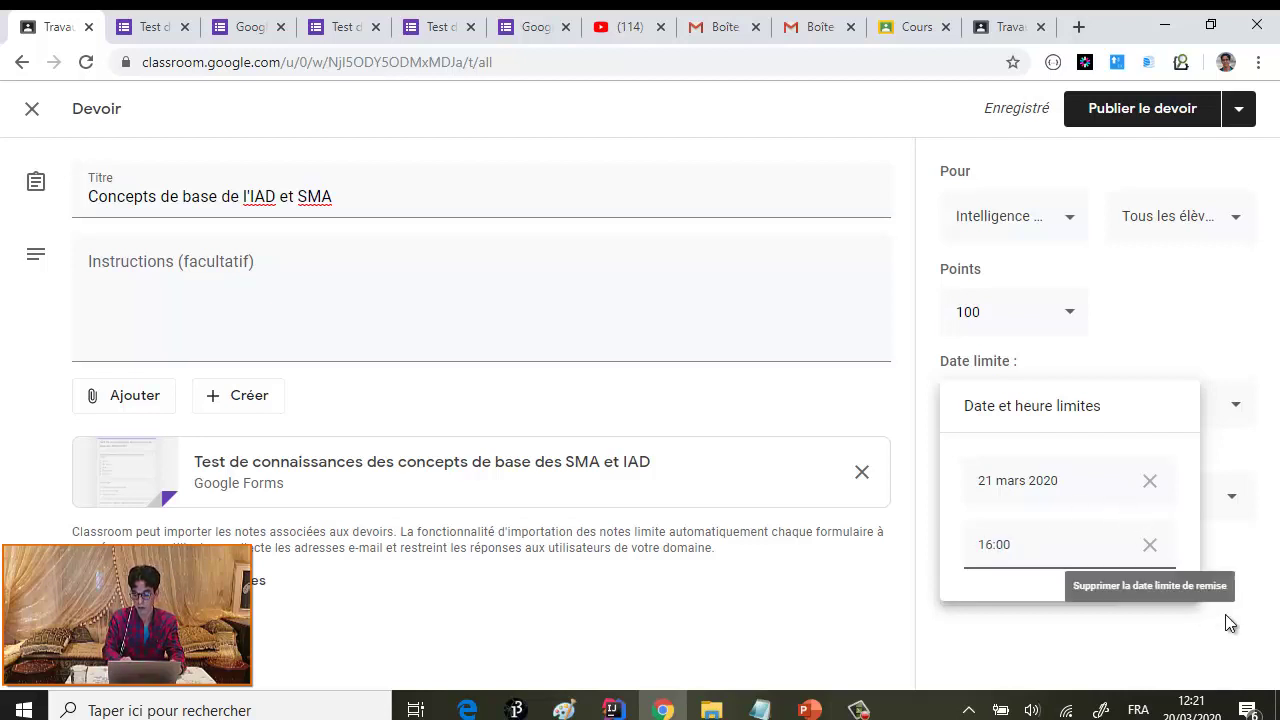
left_click(1234, 583)
- Publish the quiz assignment to the class and confirm
left_click(1143, 108)
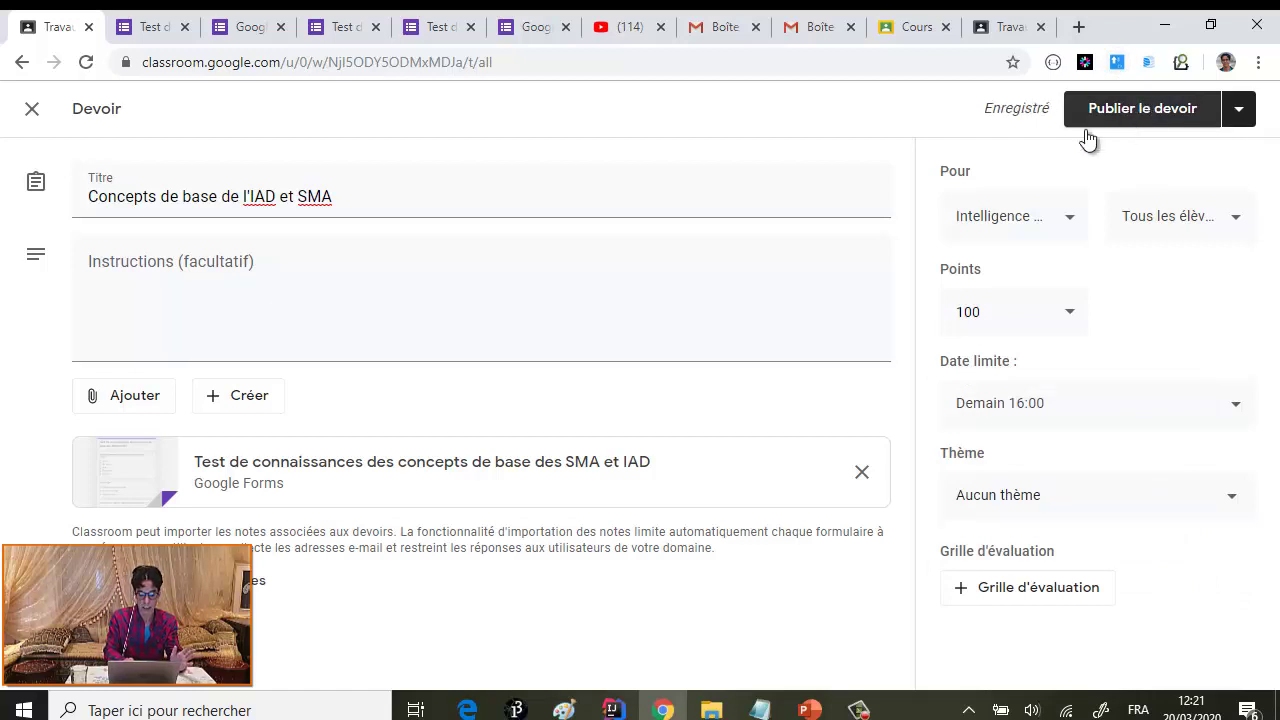
left_click(1138, 112)
left_click(711, 452)
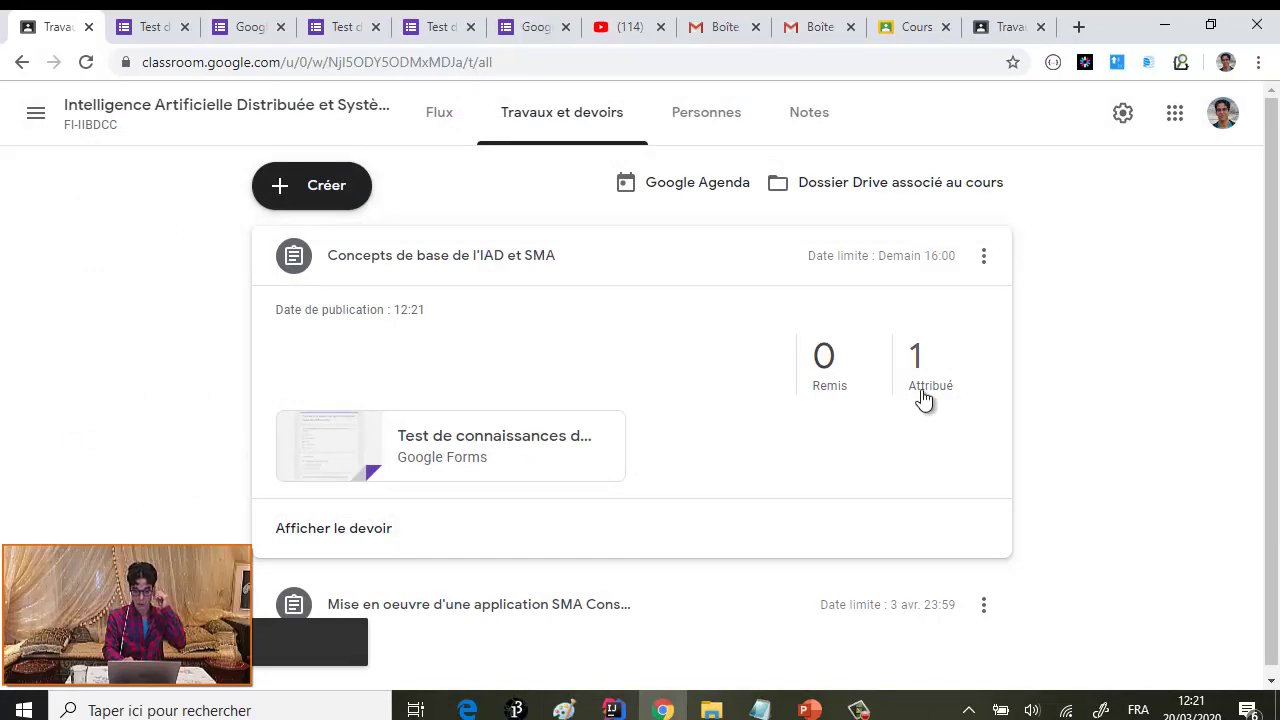
- As the student, expand the Concepts de base de l'IAD et SMA assignment and open its quiz form
left_click(1003, 28)
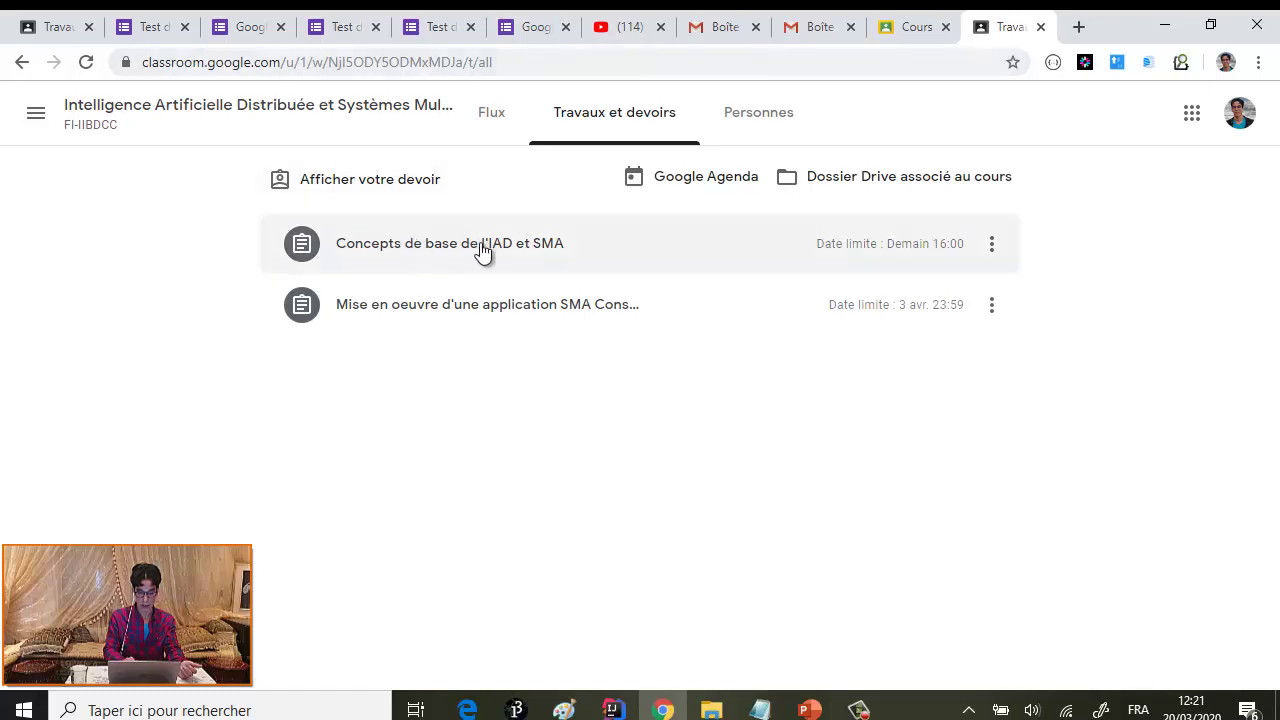
left_click(481, 251)
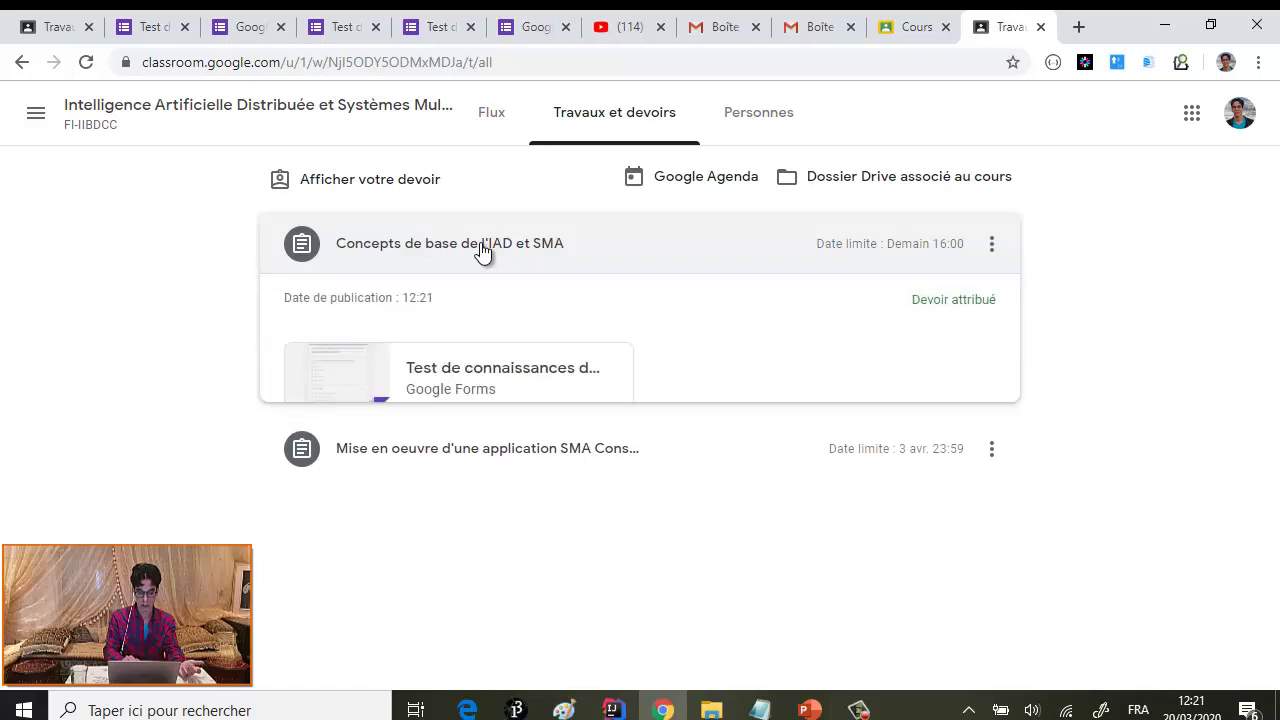
left_click(362, 386)
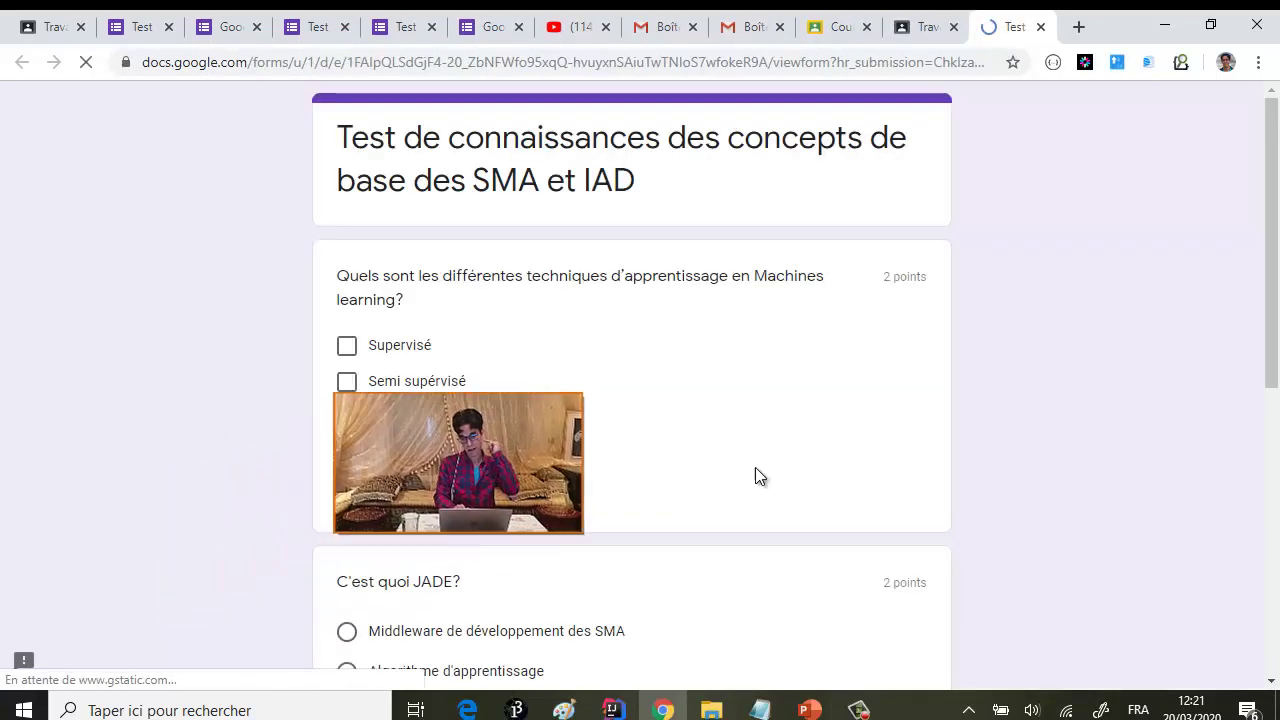
- Tick Supervisé, Semi supervisé, Par renforcement and Non supervisé as checkbox answers
scroll(756, 470, "down", 1)
scroll(756, 470, "up", 1)
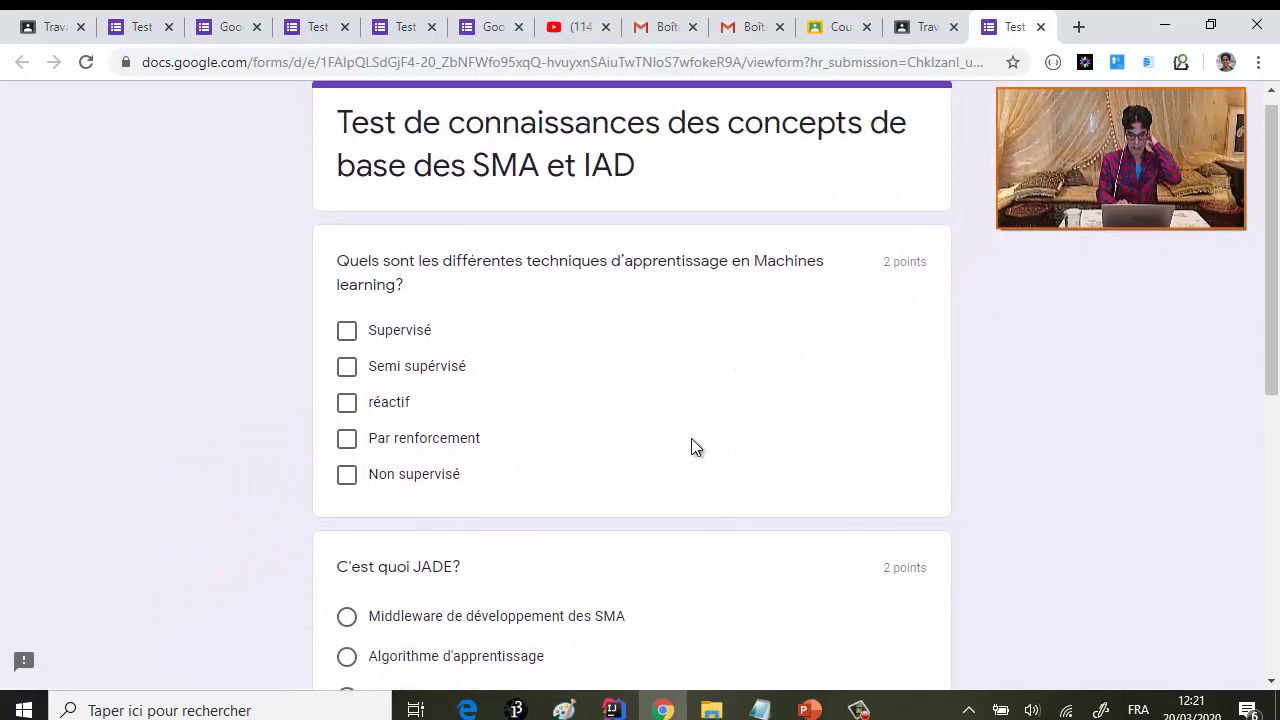
right_click(347, 336)
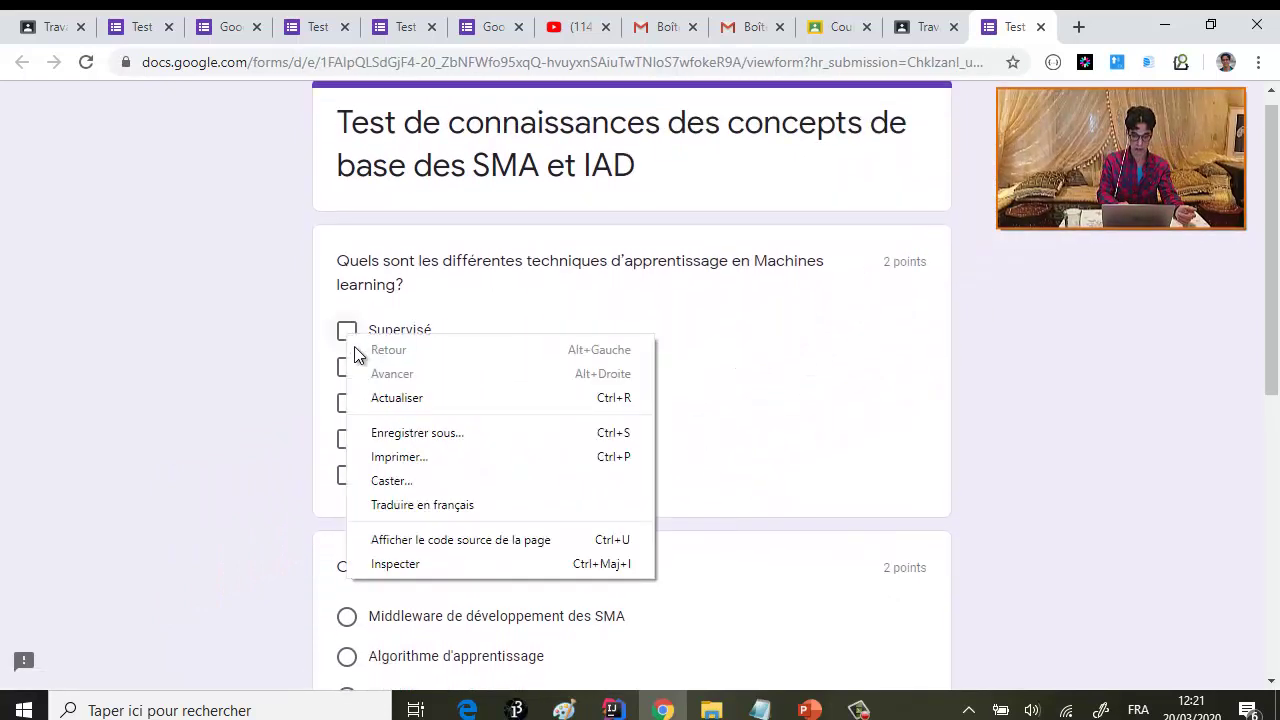
left_click(347, 333)
left_click(347, 331)
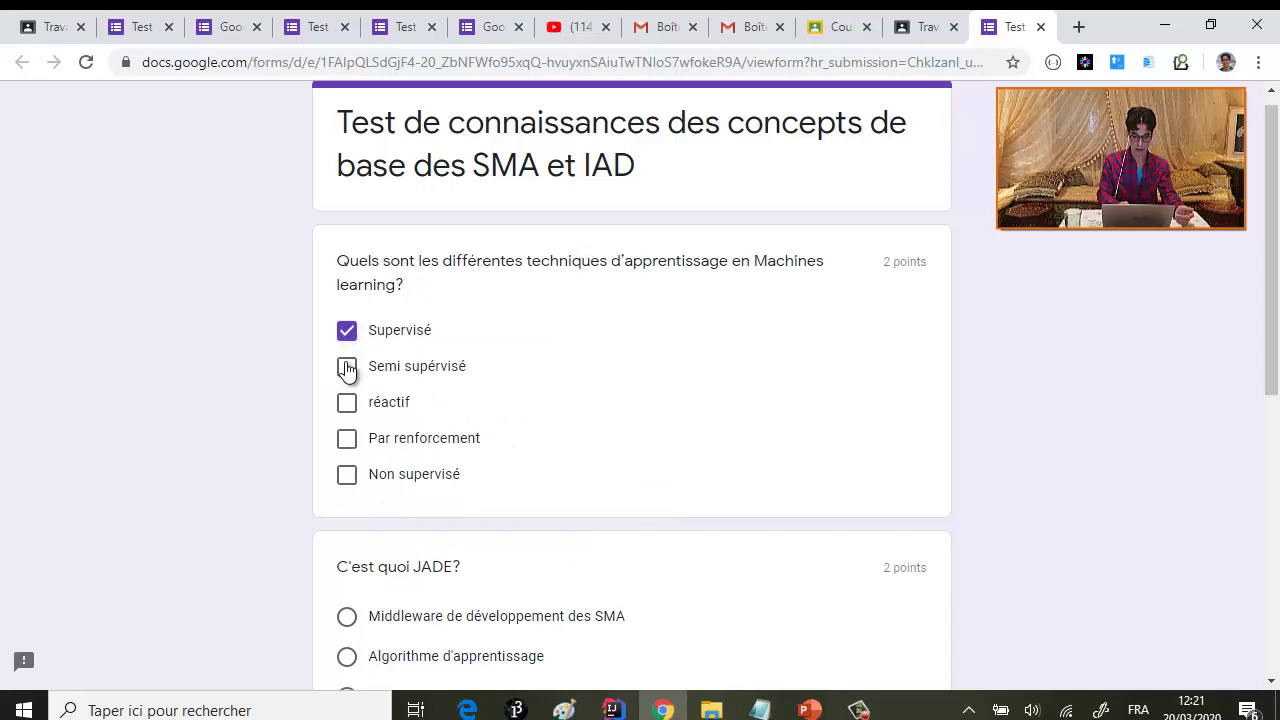
left_click(347, 367)
left_click(346, 438)
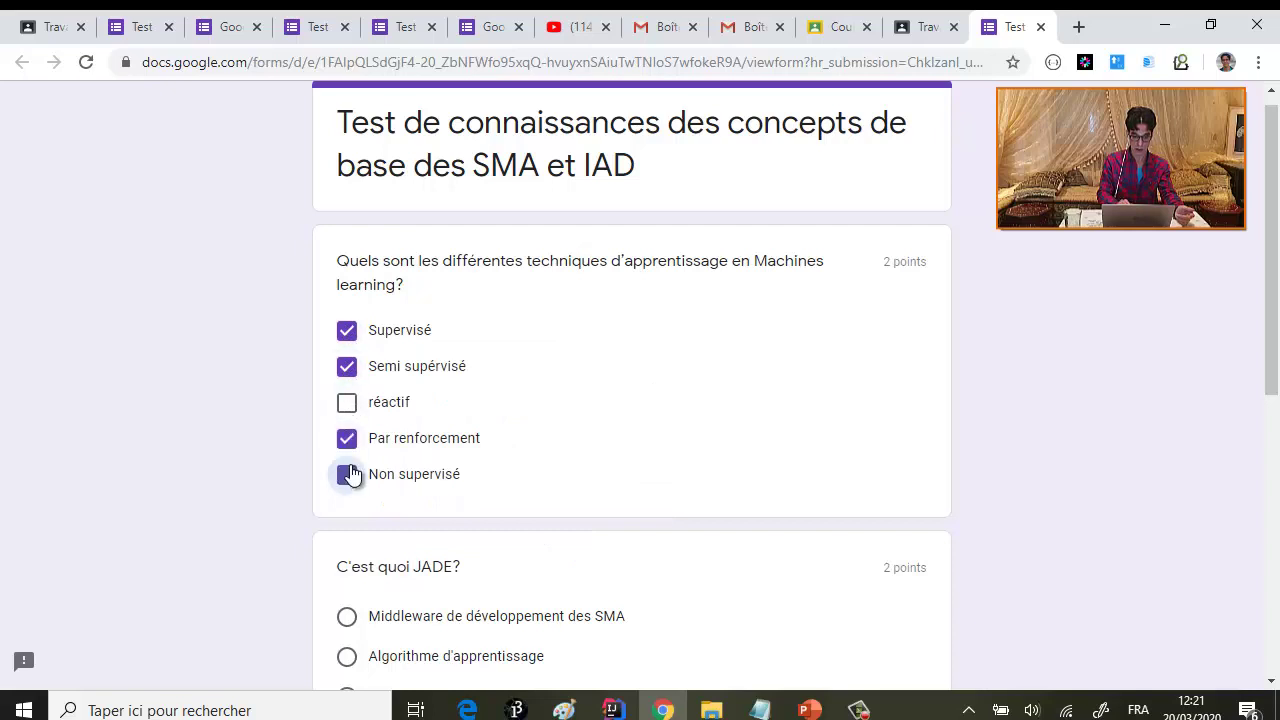
left_click(347, 474)
- Answer JADE with Middleware de développement des SMA and type the short text answer
scroll(350, 474, "down", 2)
left_click(347, 389)
scroll(345, 390, "down", 2)
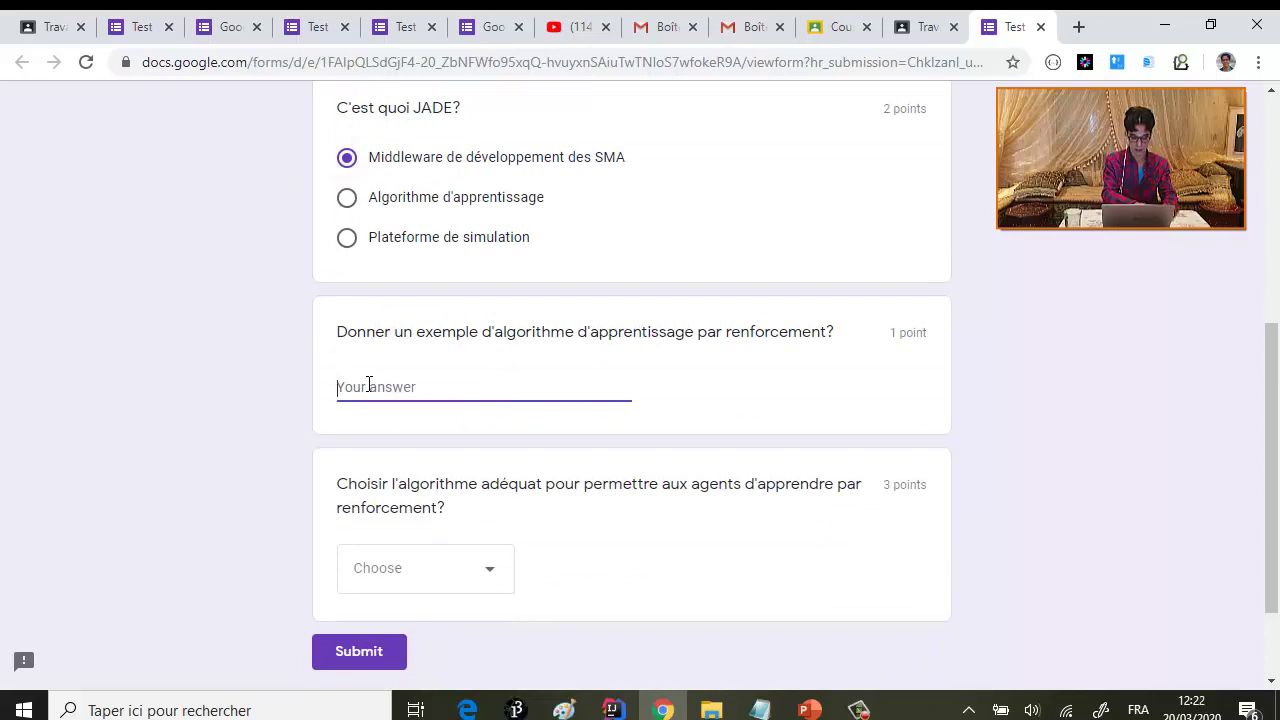
type("Ql")
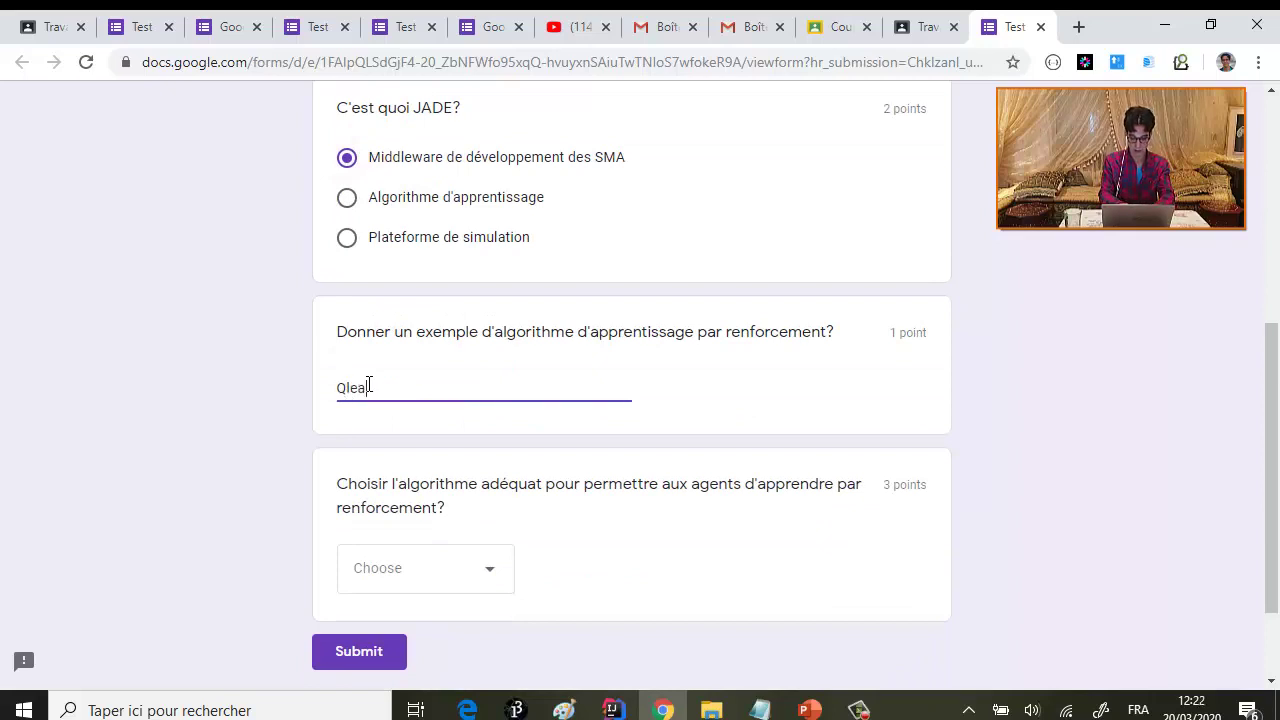
key("BackSpace")
type("azerty")
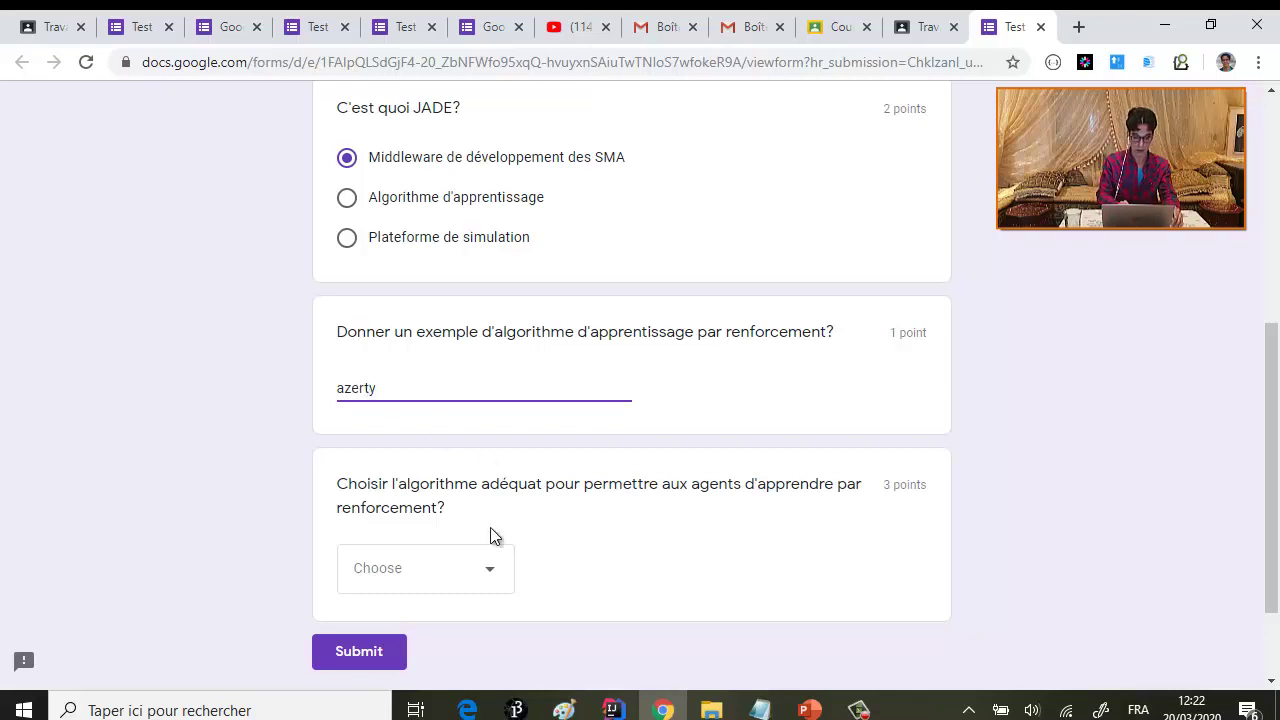
- Choose QLearning for the algorithm question and submit the quiz
left_click(486, 576)
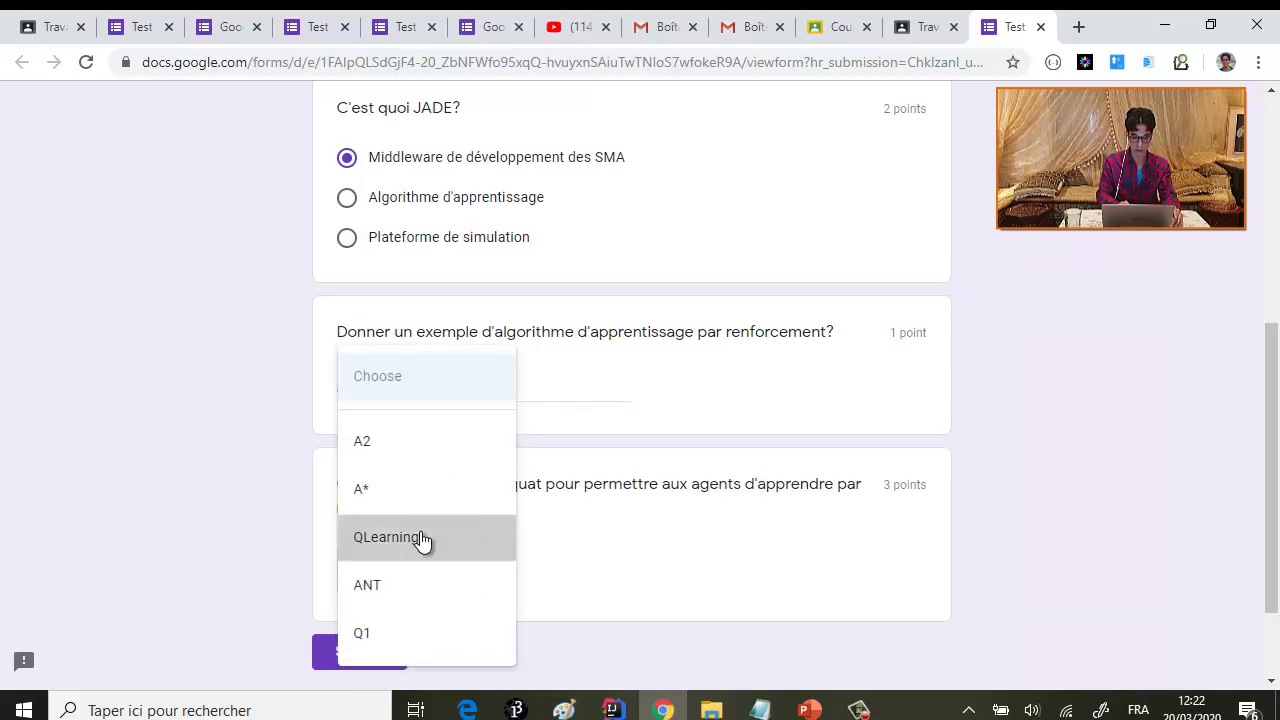
left_click(420, 539)
scroll(397, 531, "down", 1)
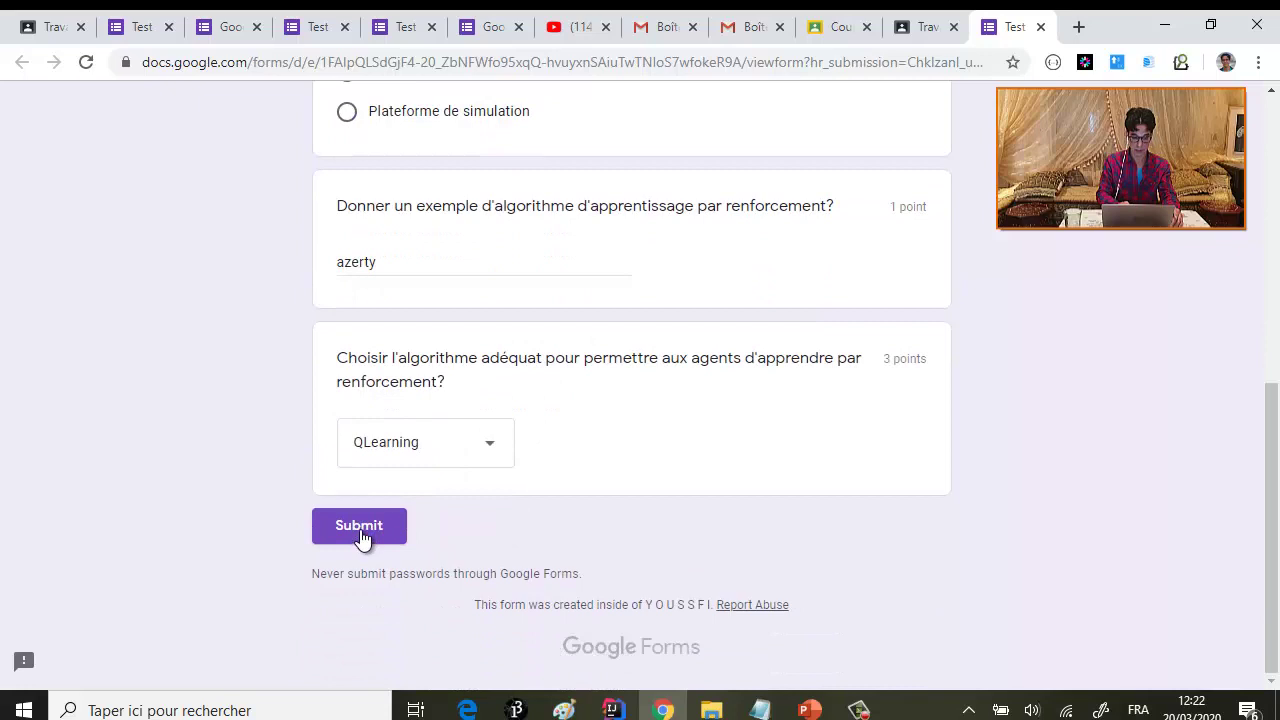
left_click(360, 530)
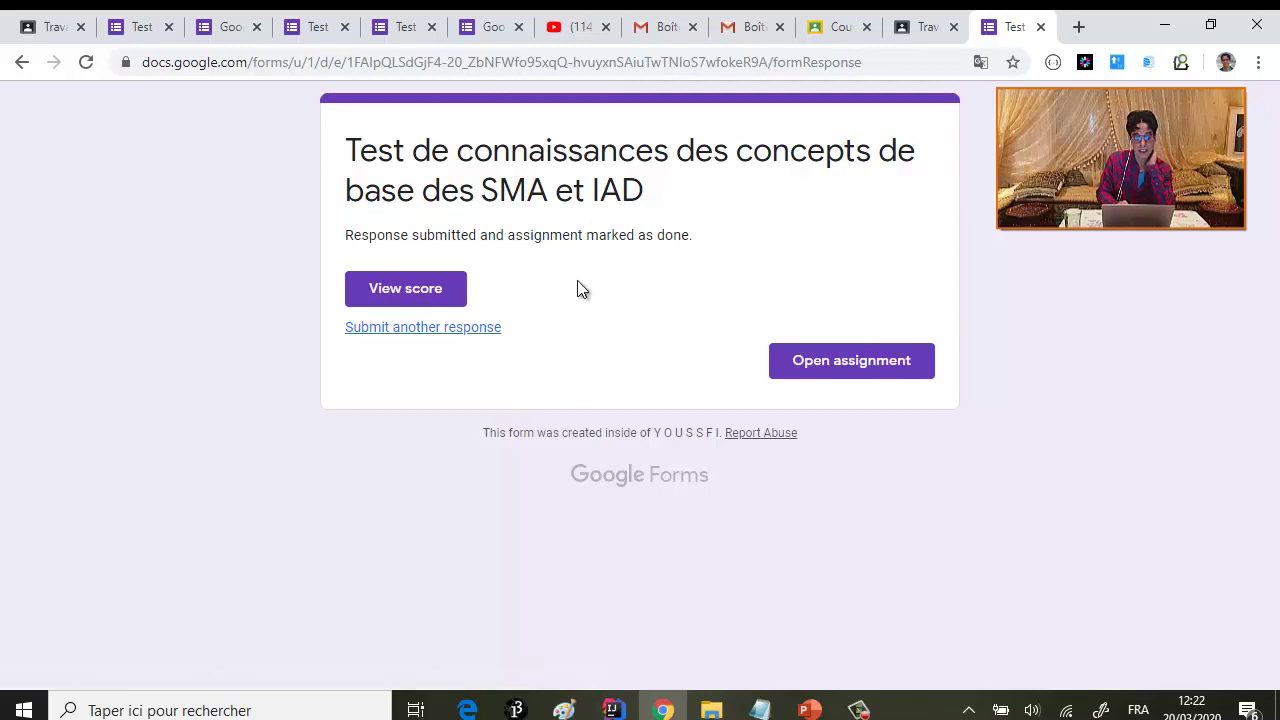
- Review the graded 7/8 response, then return to the teacher's Classroom assignments page
left_click(428, 295)
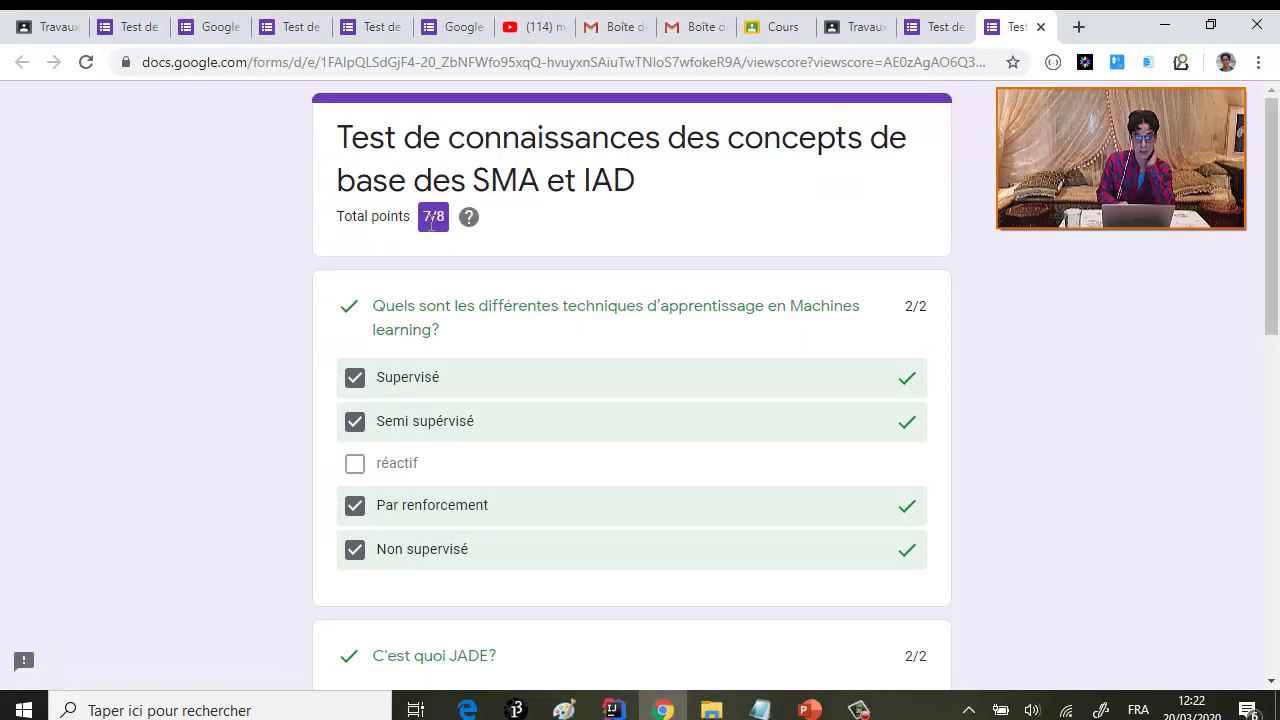
scroll(538, 334, "down", 10)
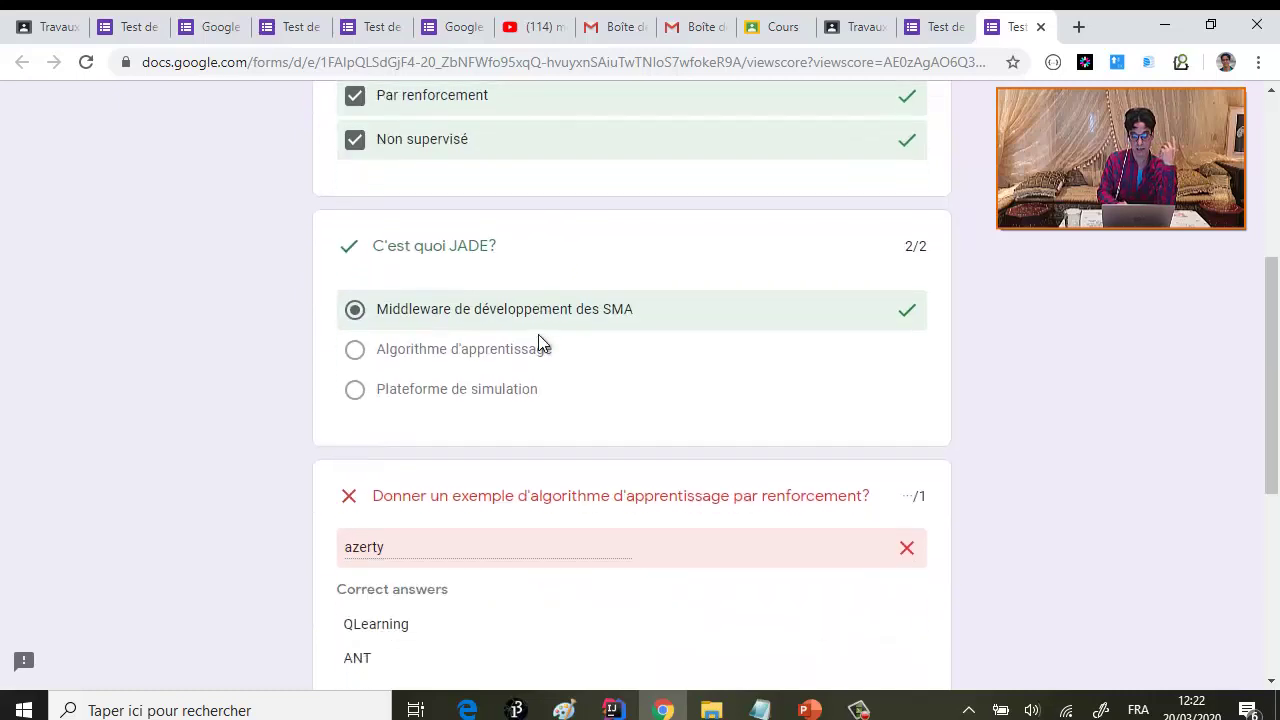
scroll(538, 336, "up", 10)
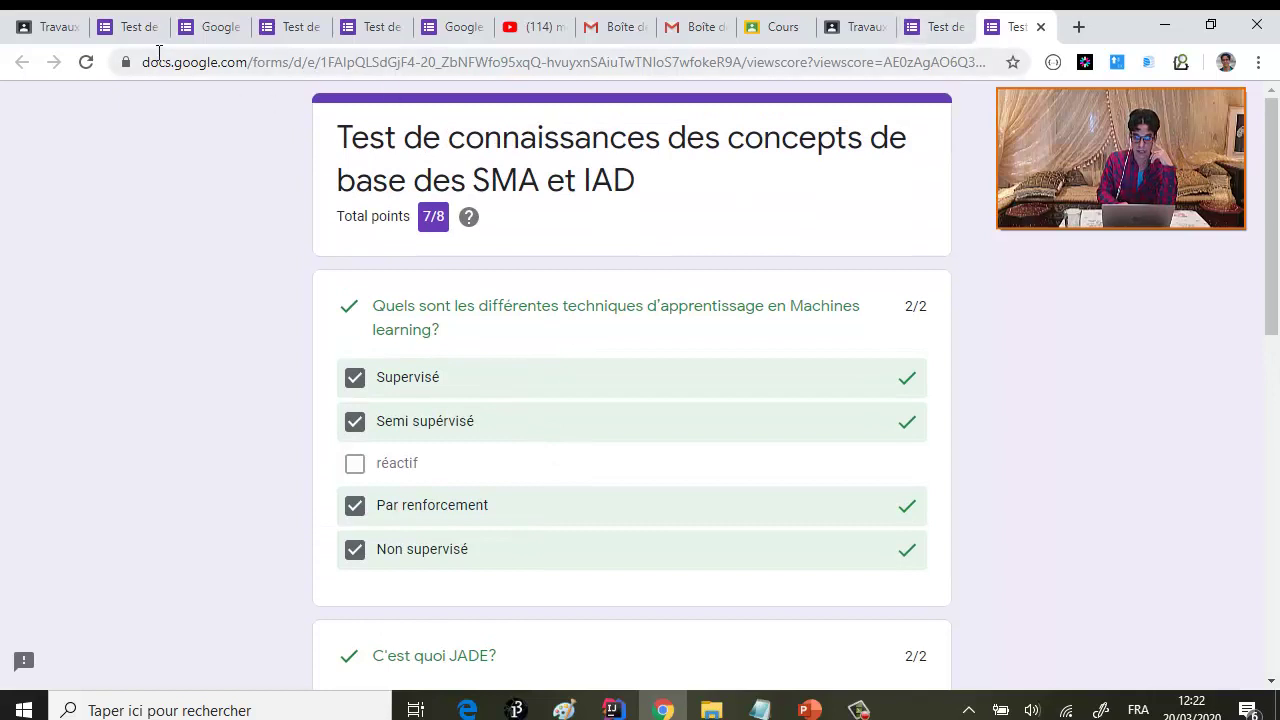
left_click(55, 28)
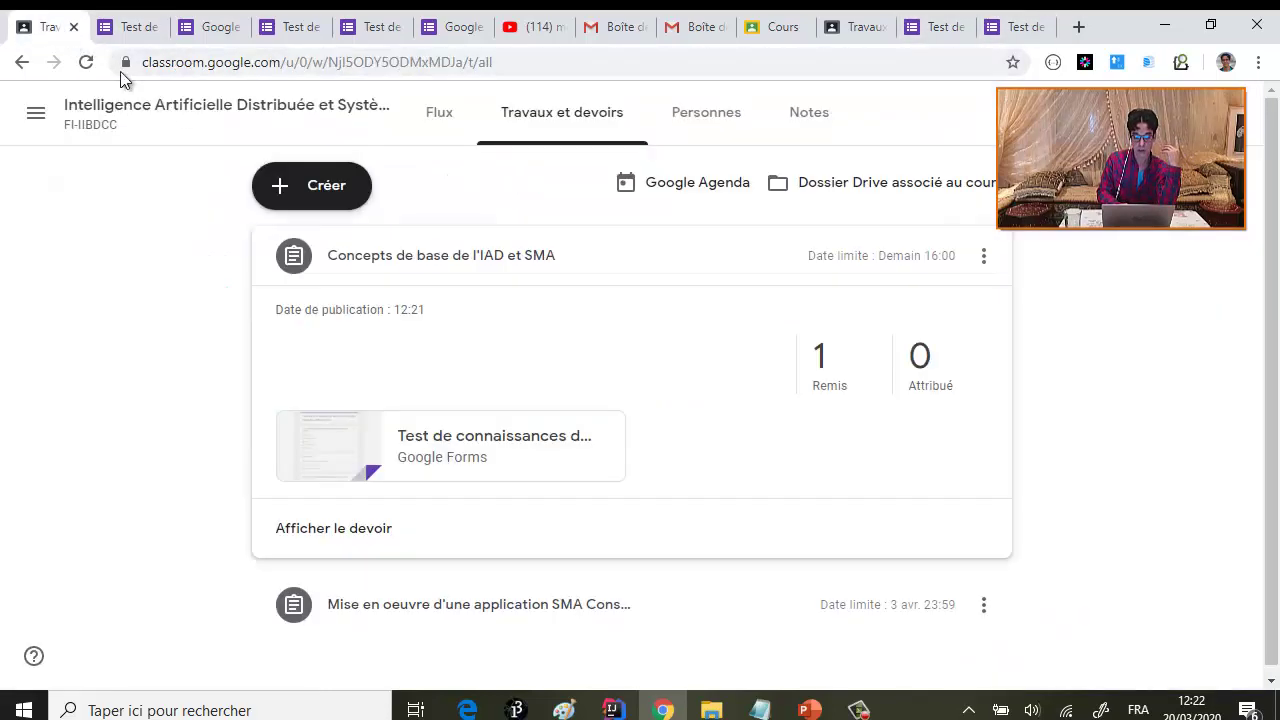
- Refresh the class grade table and check the student's status on the quiz assignment
left_click(807, 116)
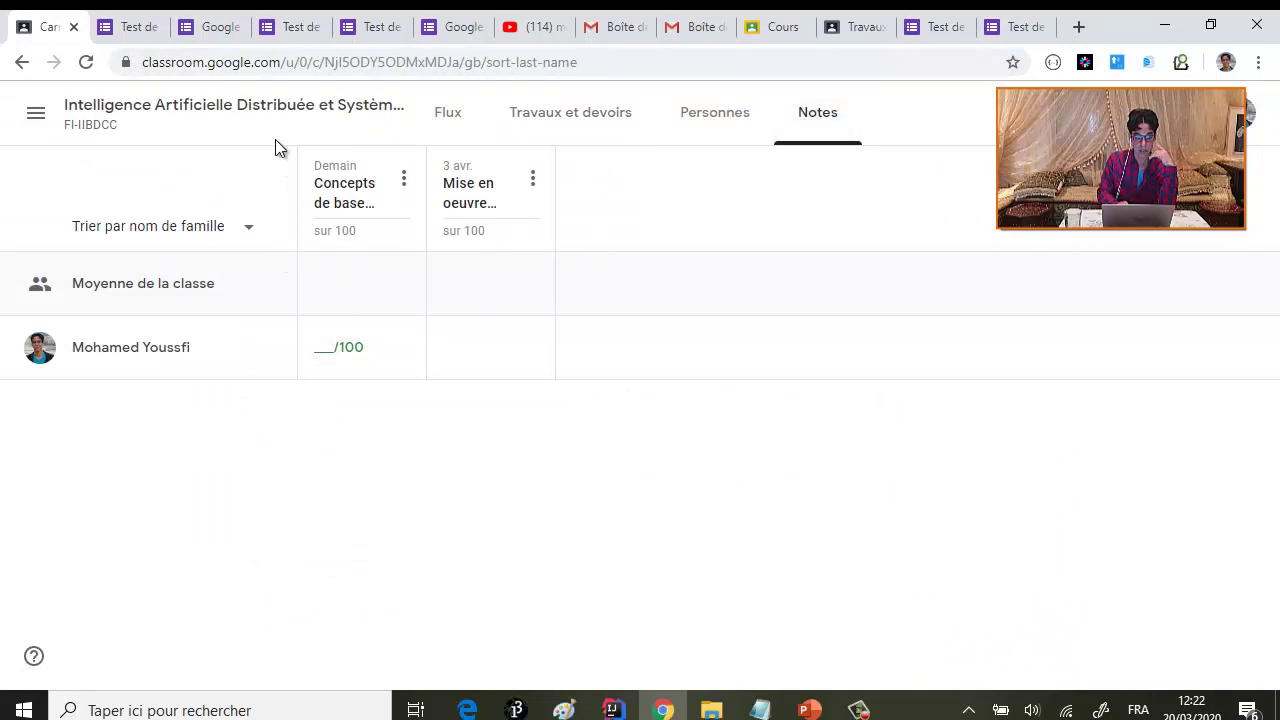
left_click(86, 63)
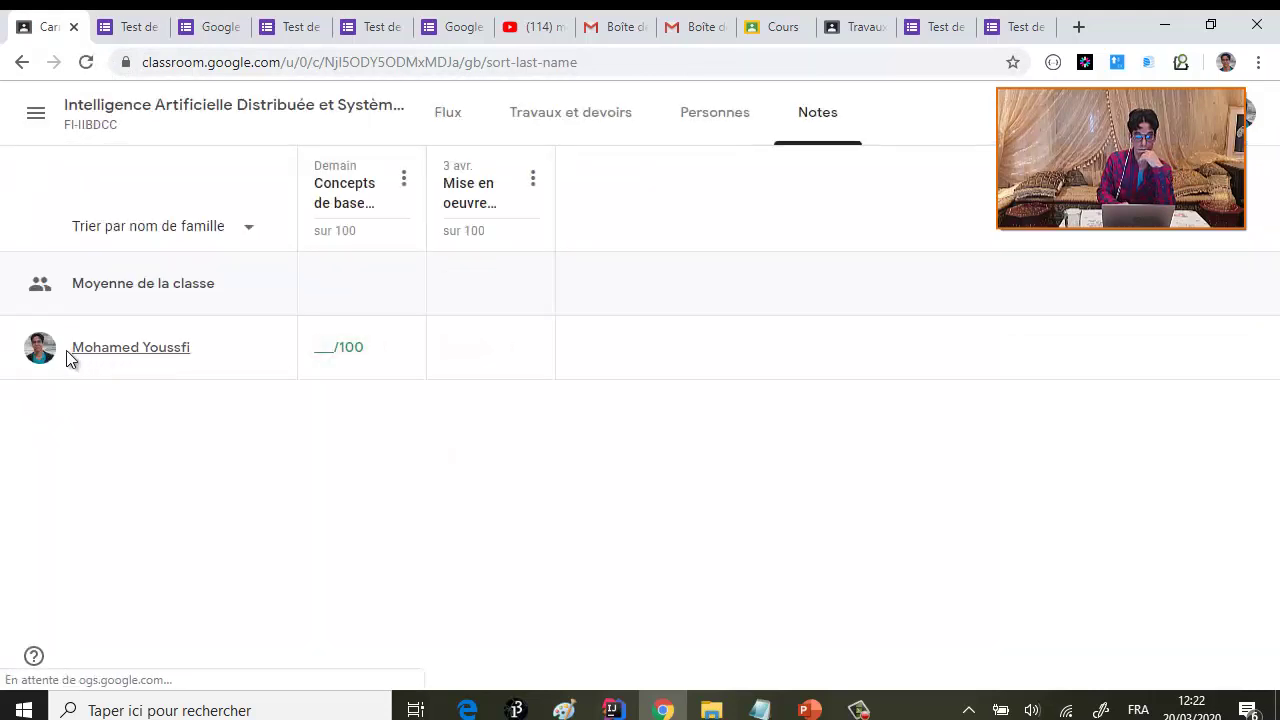
left_click(125, 358)
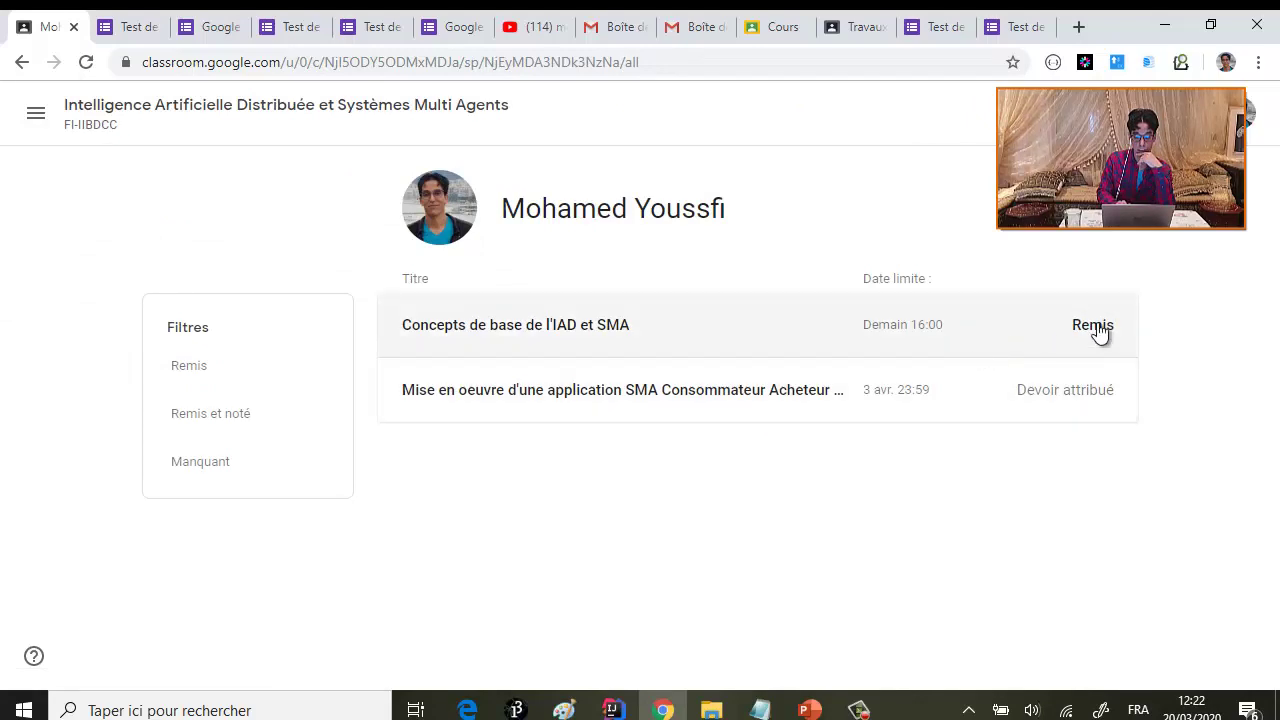
left_click(1092, 333)
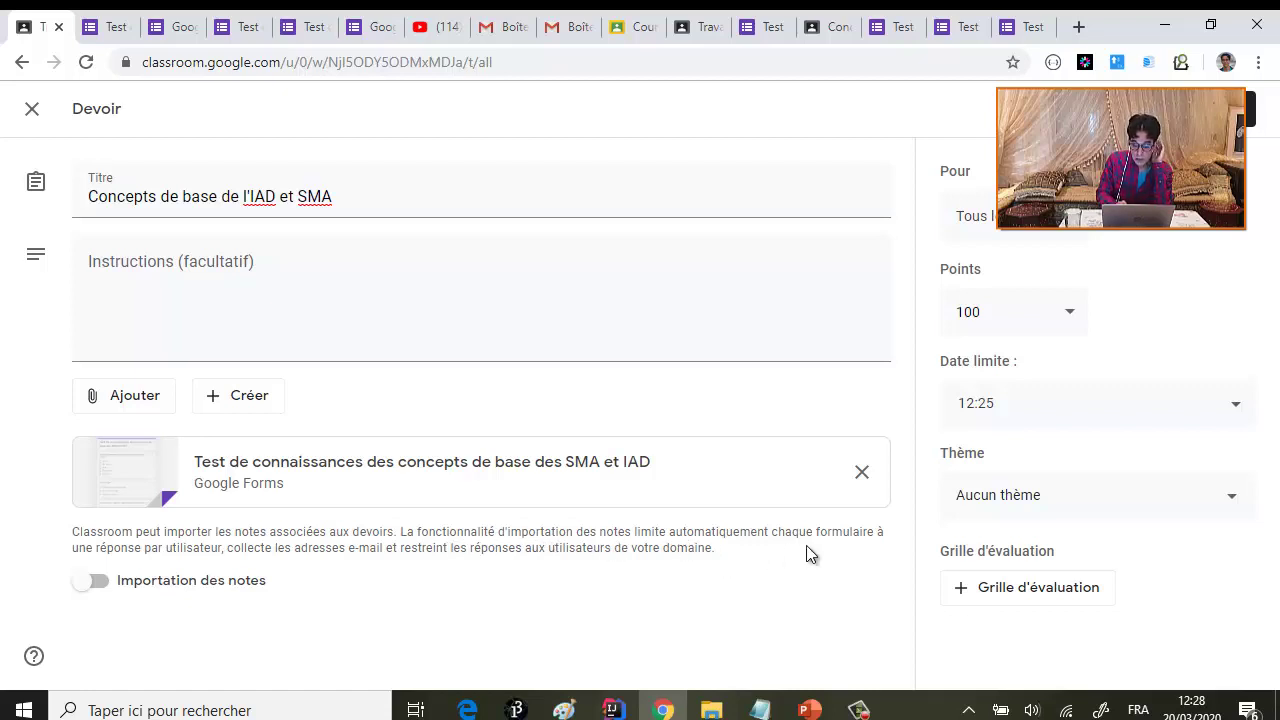
- Enable grade import on the quiz assignment and reload the grade table to see scores
left_click(97, 584)
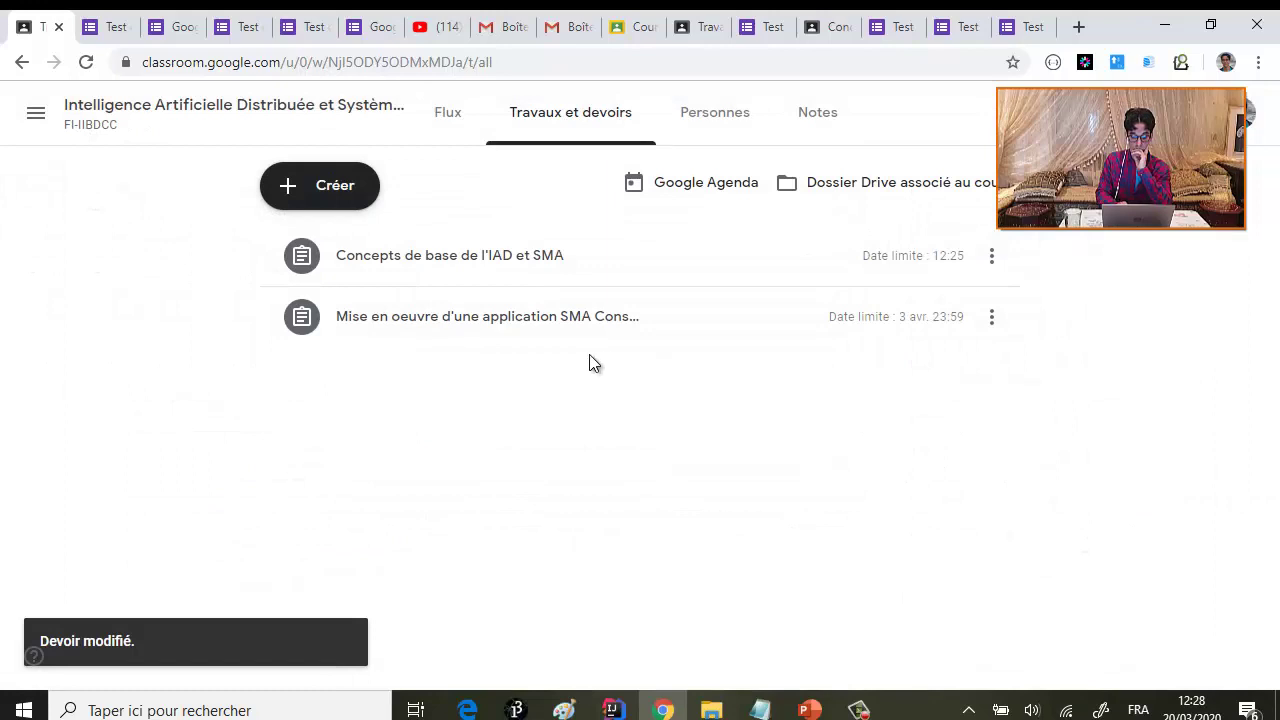
left_click(810, 121)
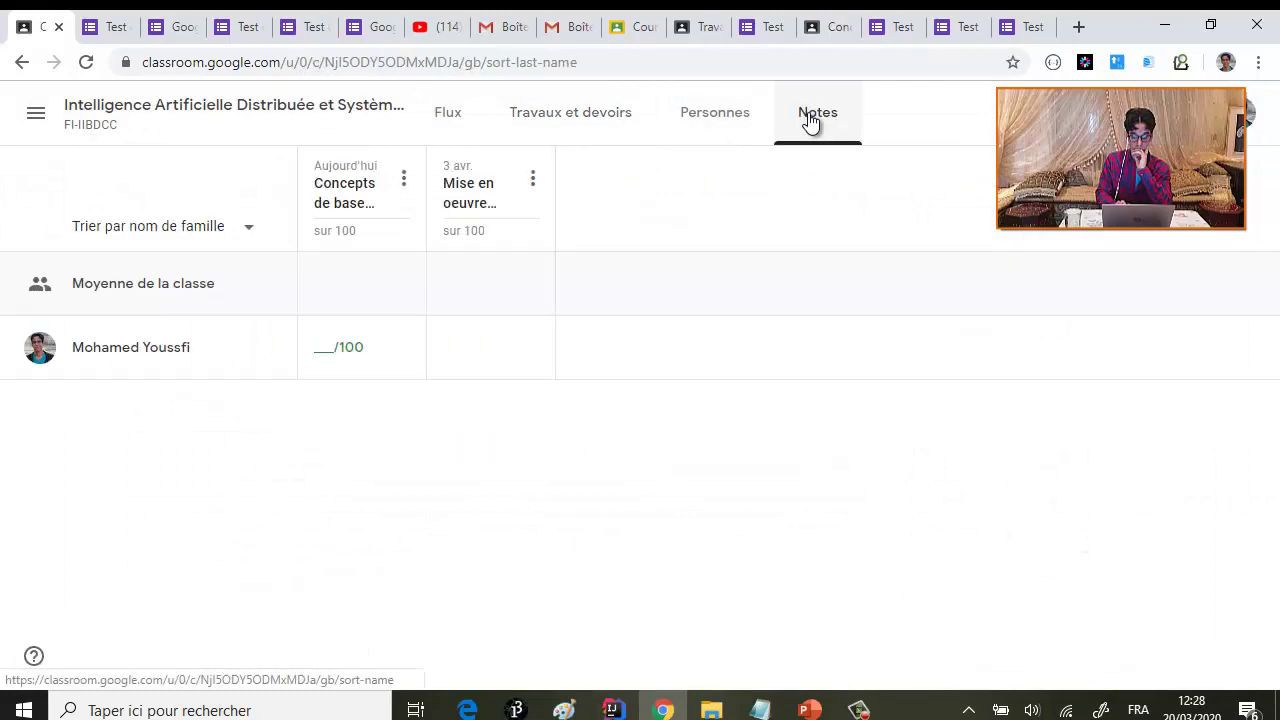
left_click(86, 62)
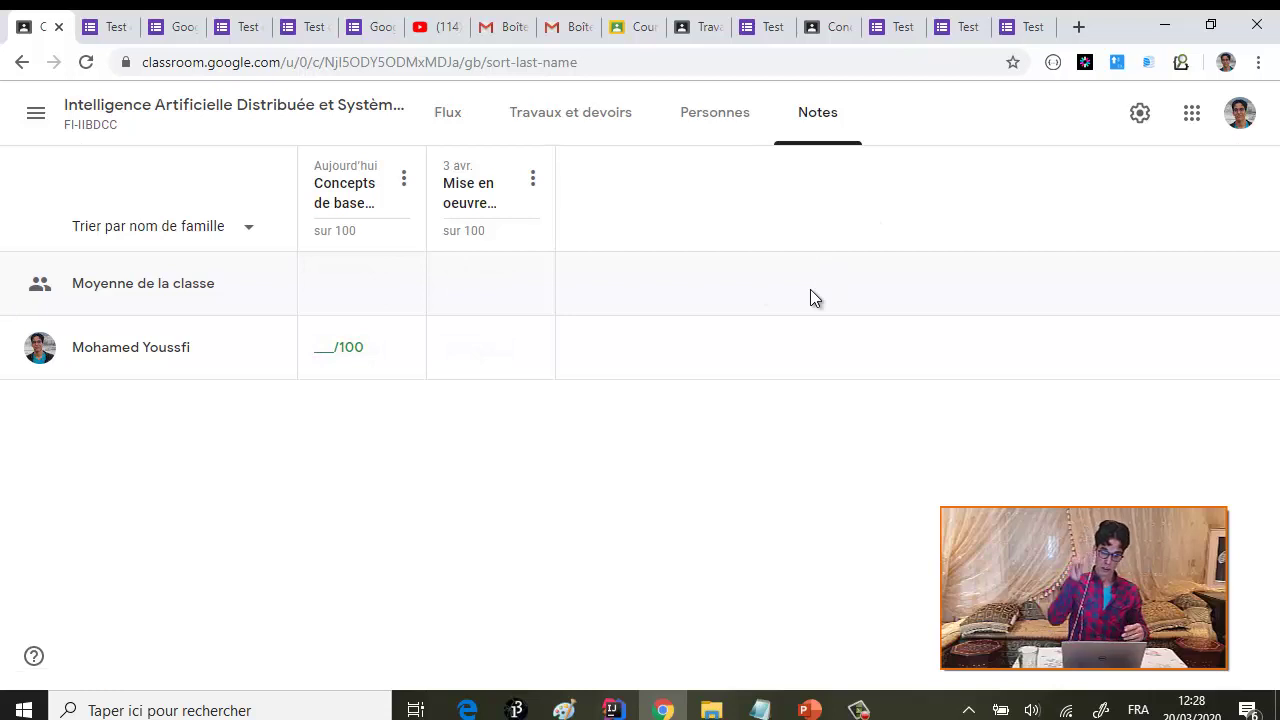
- Go to the class stream, dismiss the tip and minimize Chrome to show the slides
left_click(140, 120)
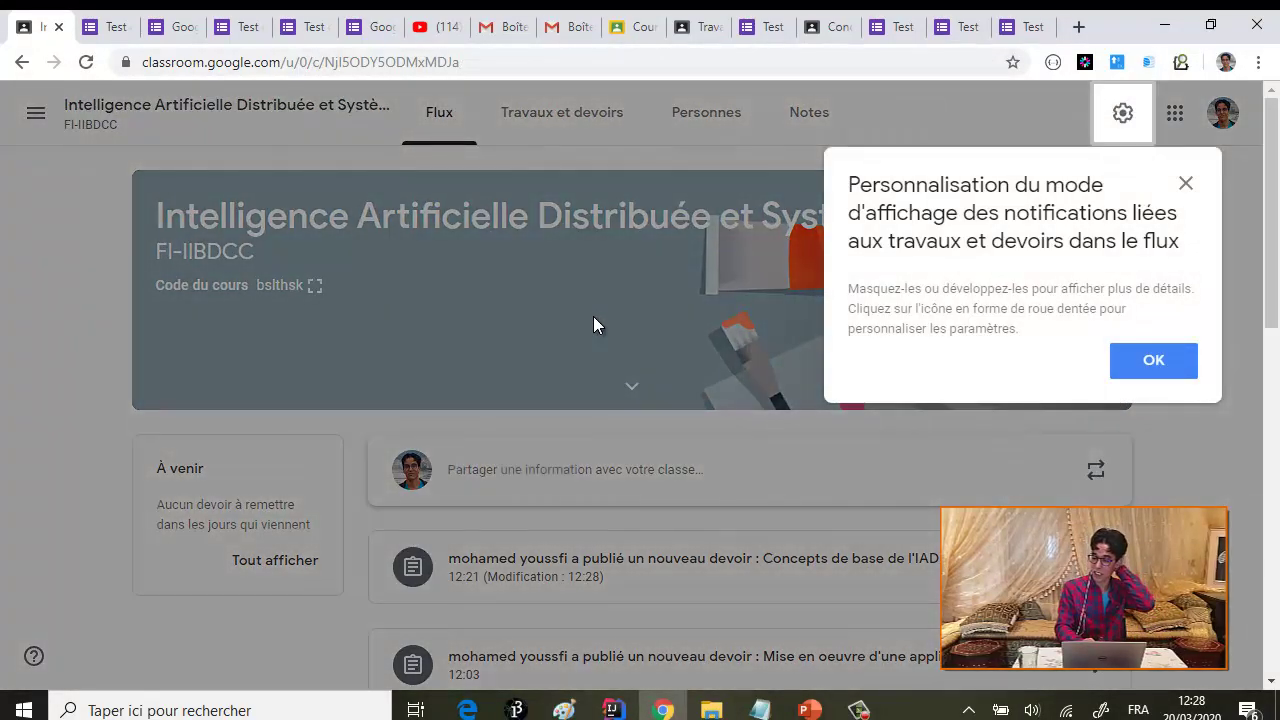
left_click(1187, 185)
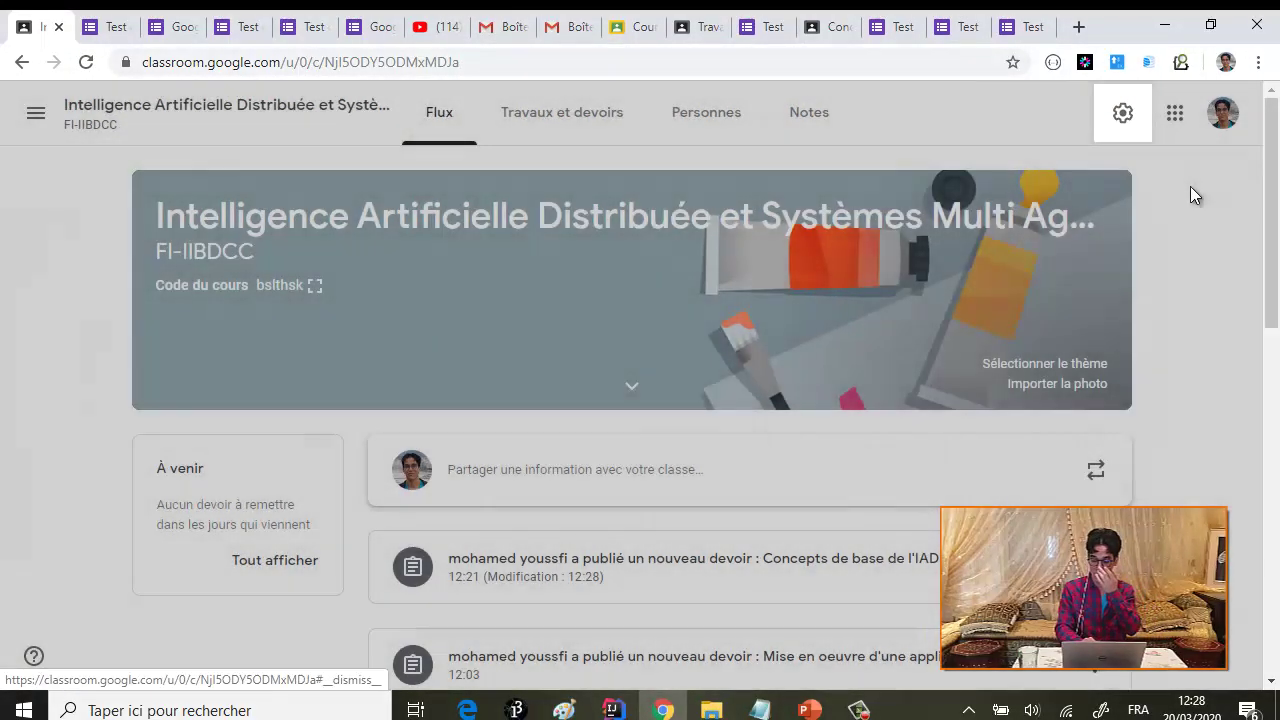
left_click(1165, 26)
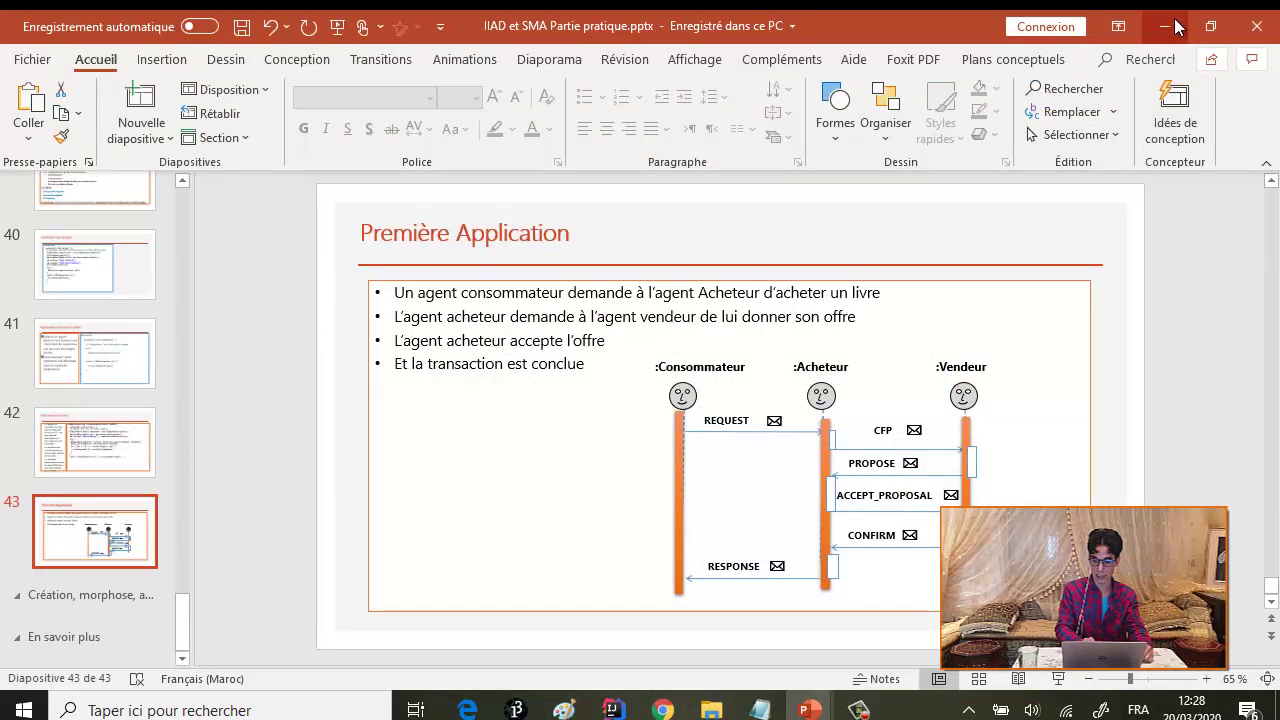